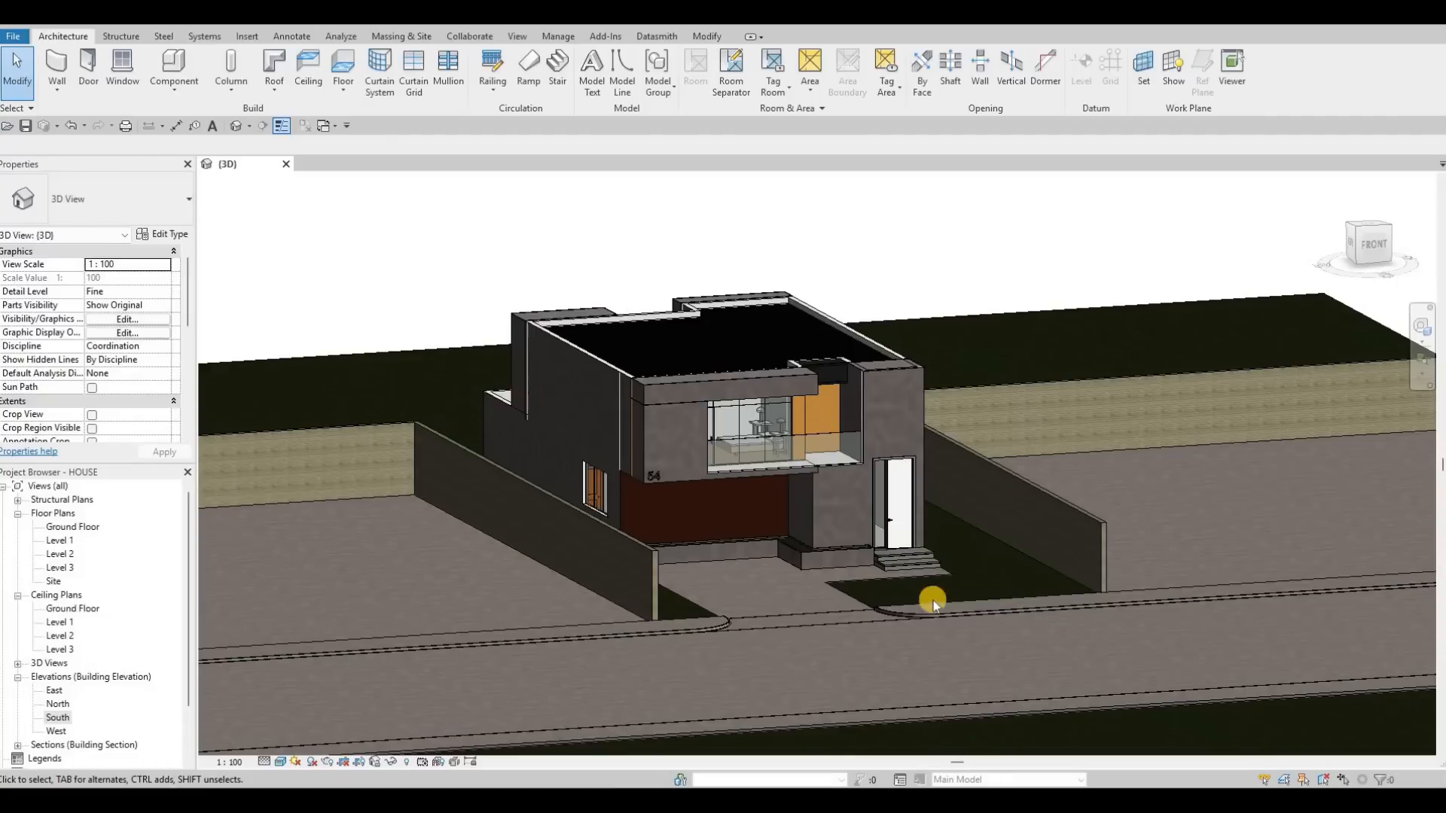
# Step: From the Ground Floor plan, place a camera aimed at the house's front and adjust the width and height of its view crop
pyautogui.moveTo(933, 599); pyautogui.dragTo(907, 590, button='middle')
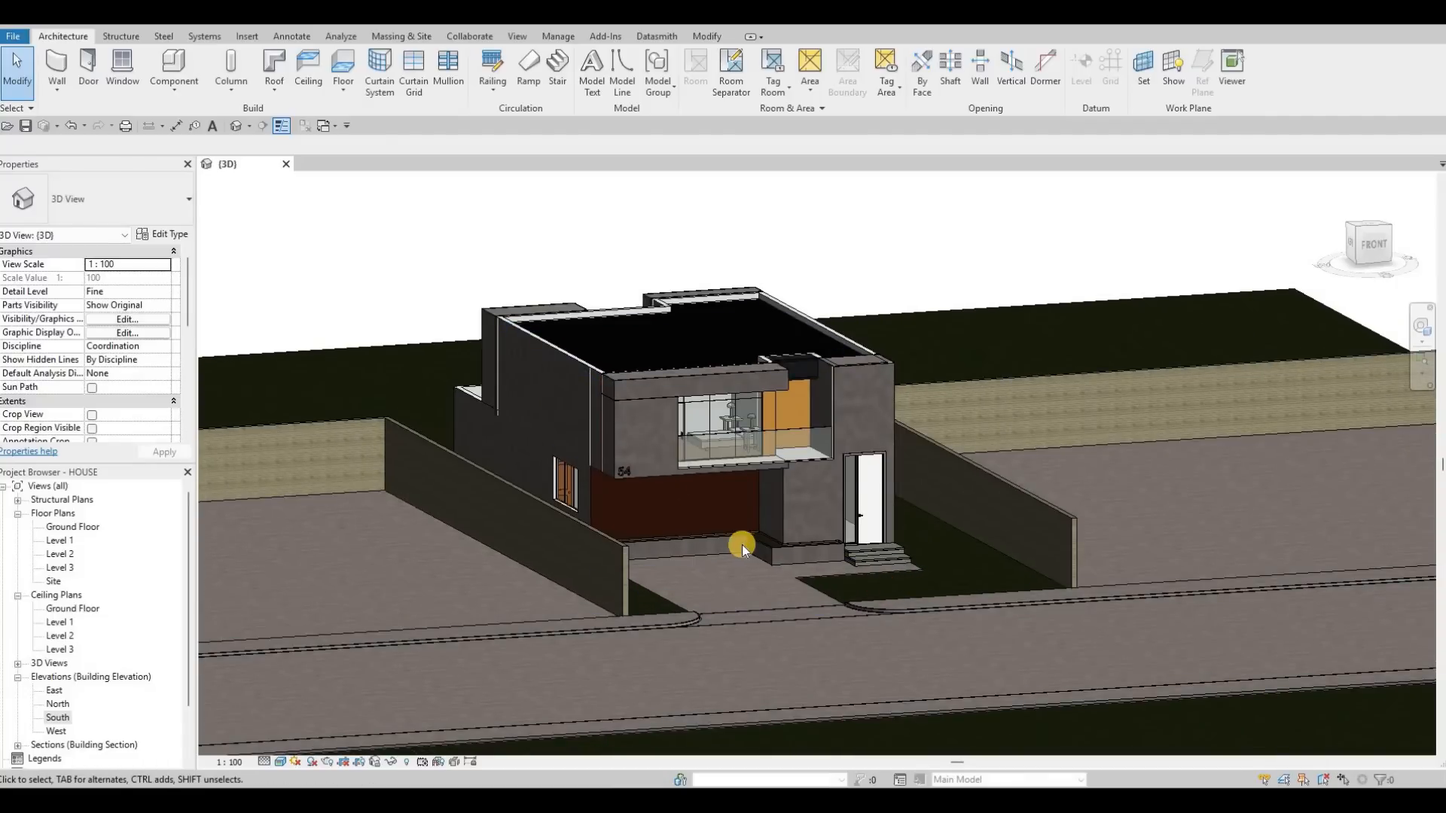
pyautogui.moveTo(724, 579); pyautogui.dragTo(752, 558, button='middle')
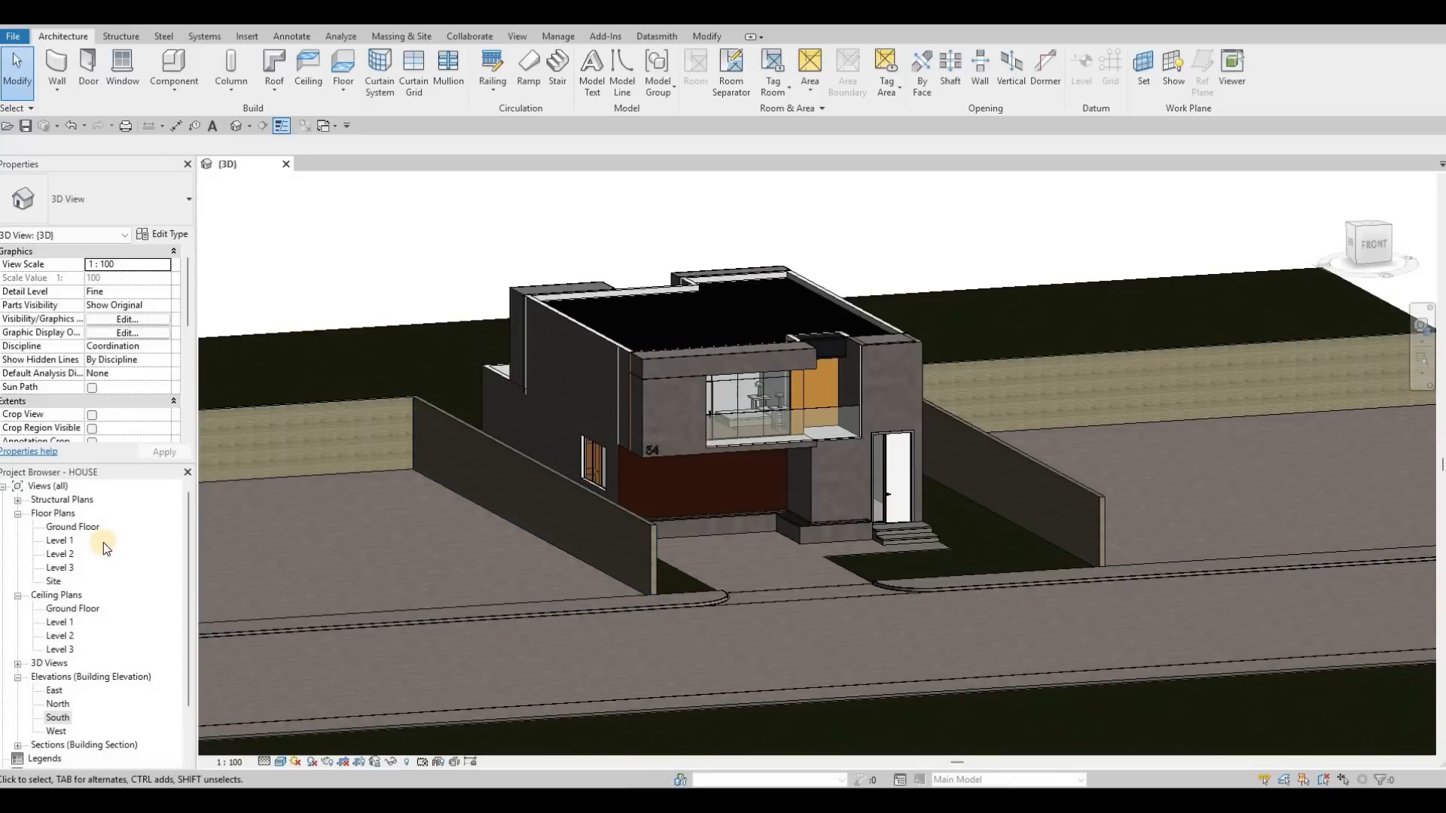
pyautogui.doubleClick(90, 529)
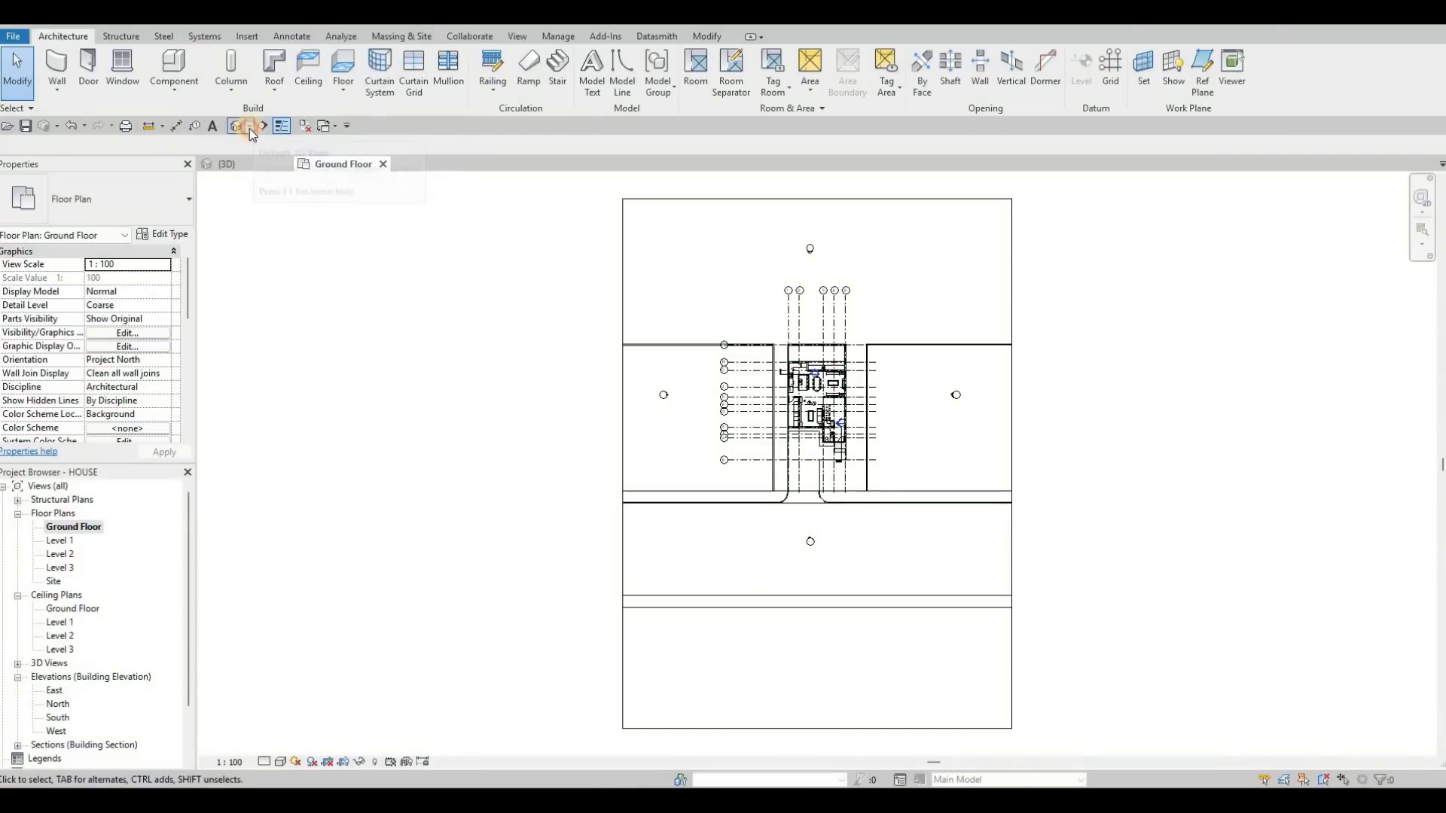
pyautogui.click(248, 126)
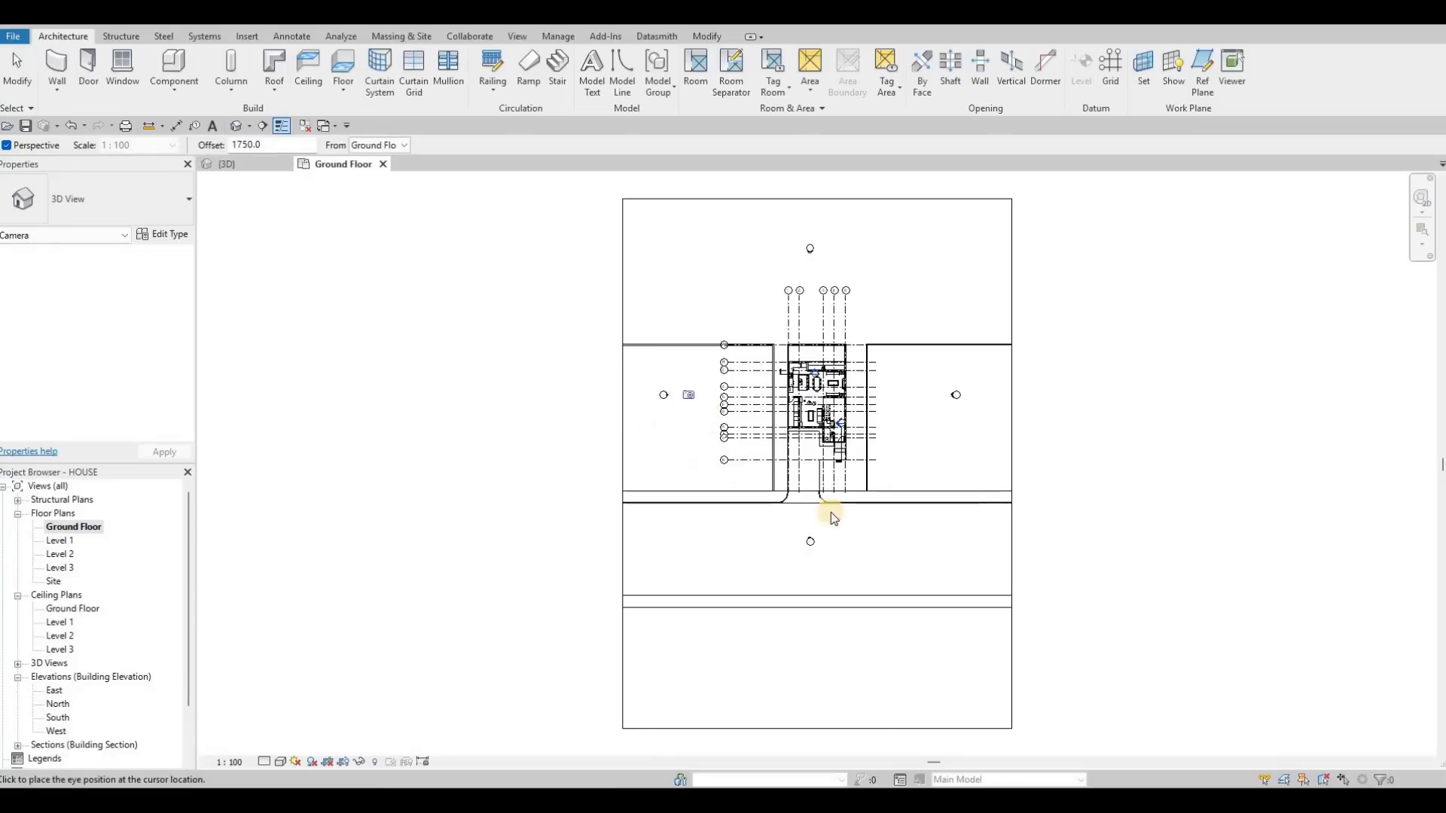
pyautogui.scroll(1, 782, 460)
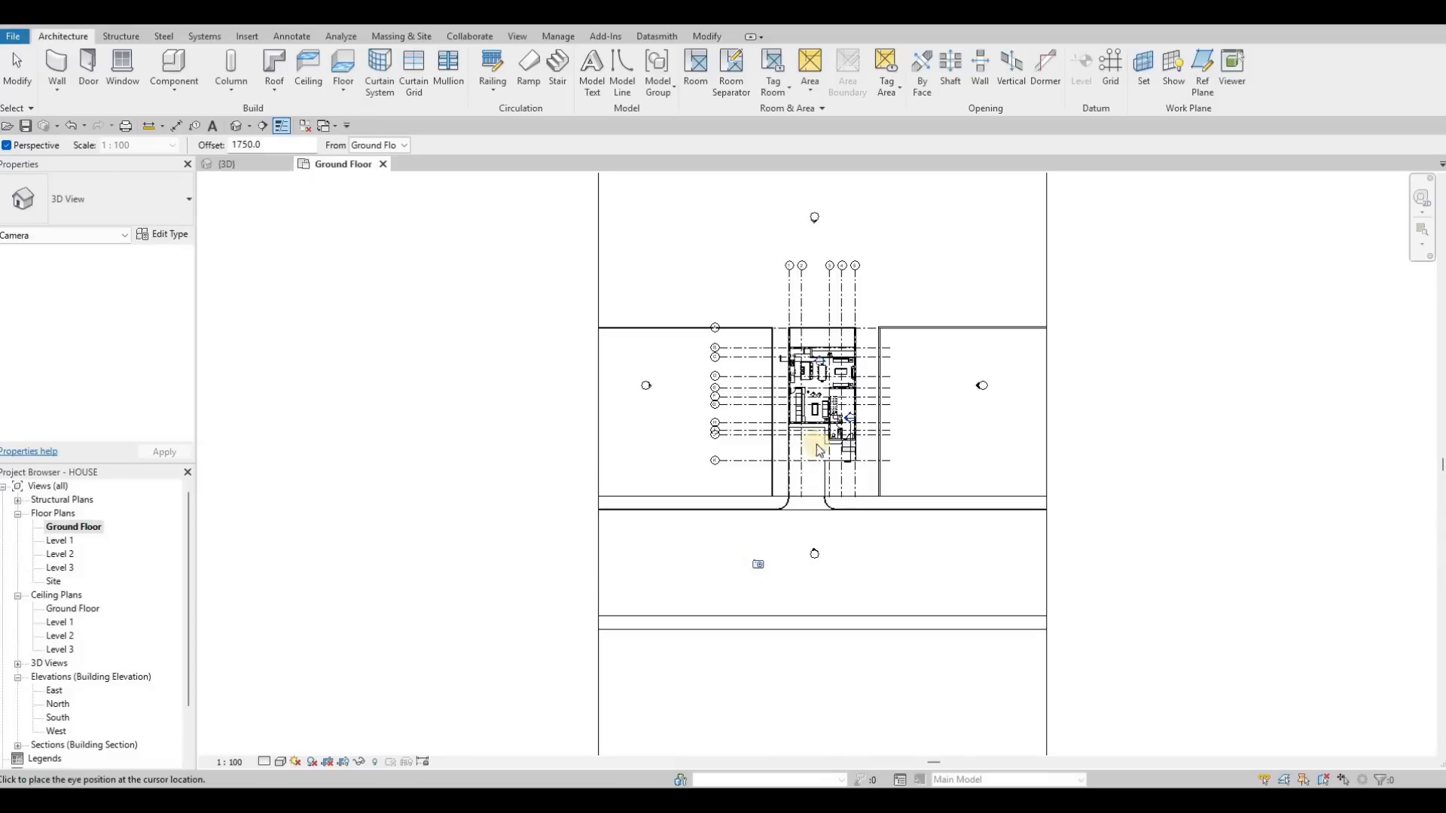
pyautogui.click(878, 238)
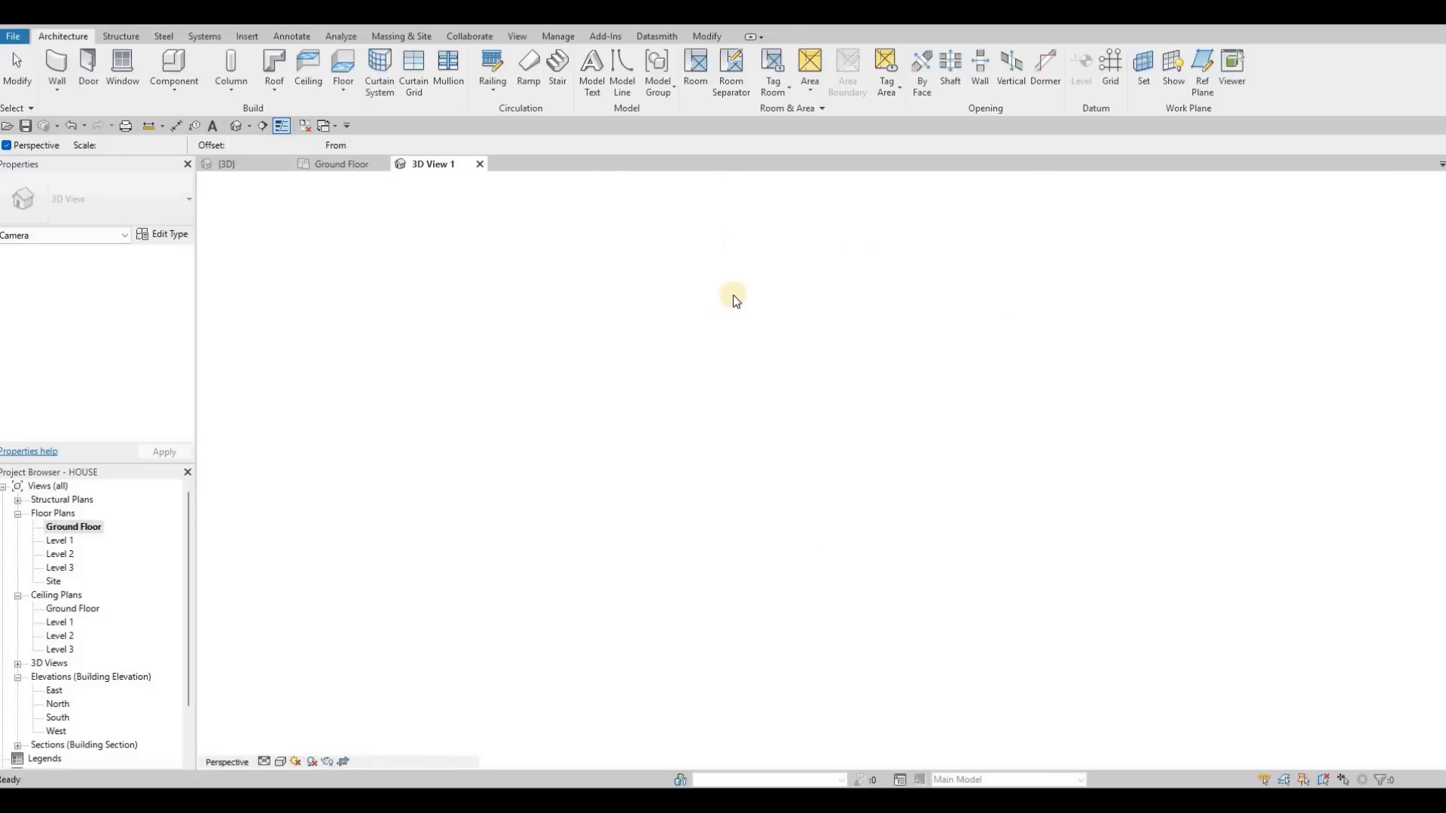
pyautogui.moveTo(1022, 468); pyautogui.dragTo(1094, 466)
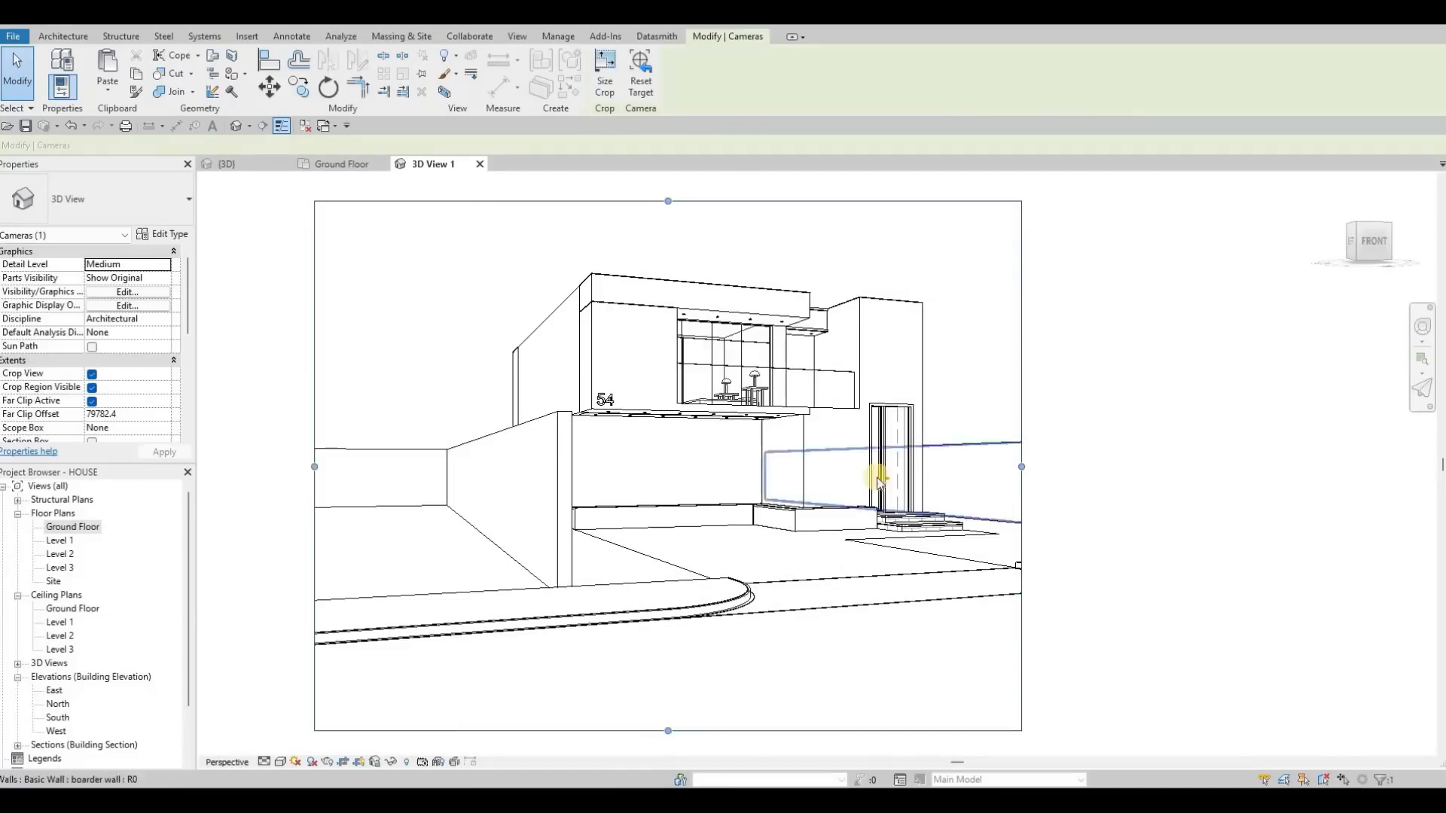
pyautogui.moveTo(704, 731); pyautogui.dragTo(708, 678)
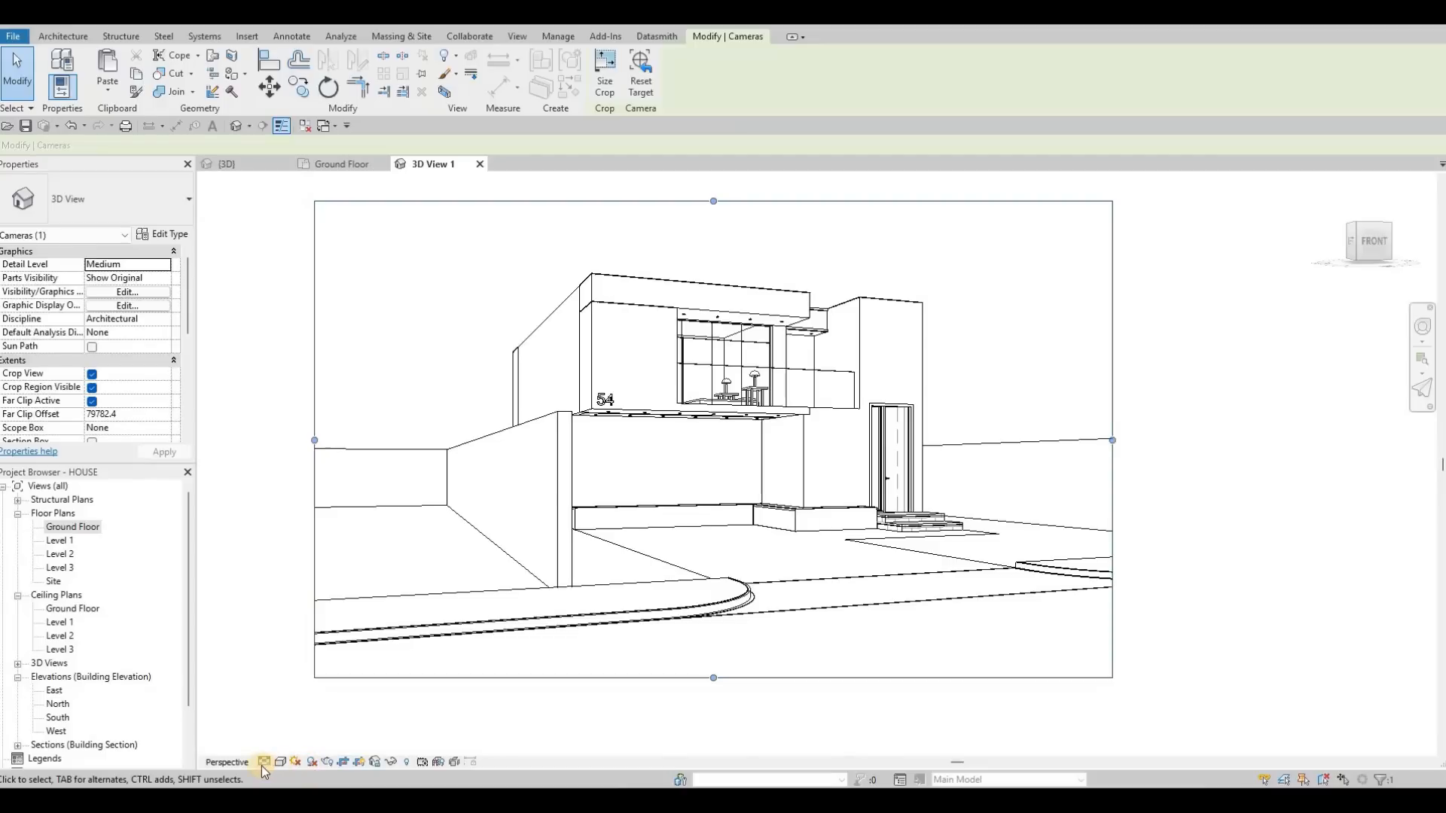
# Step: Set the camera view's detail level to Fine and its visual style to Realistic
pyautogui.click(262, 762)
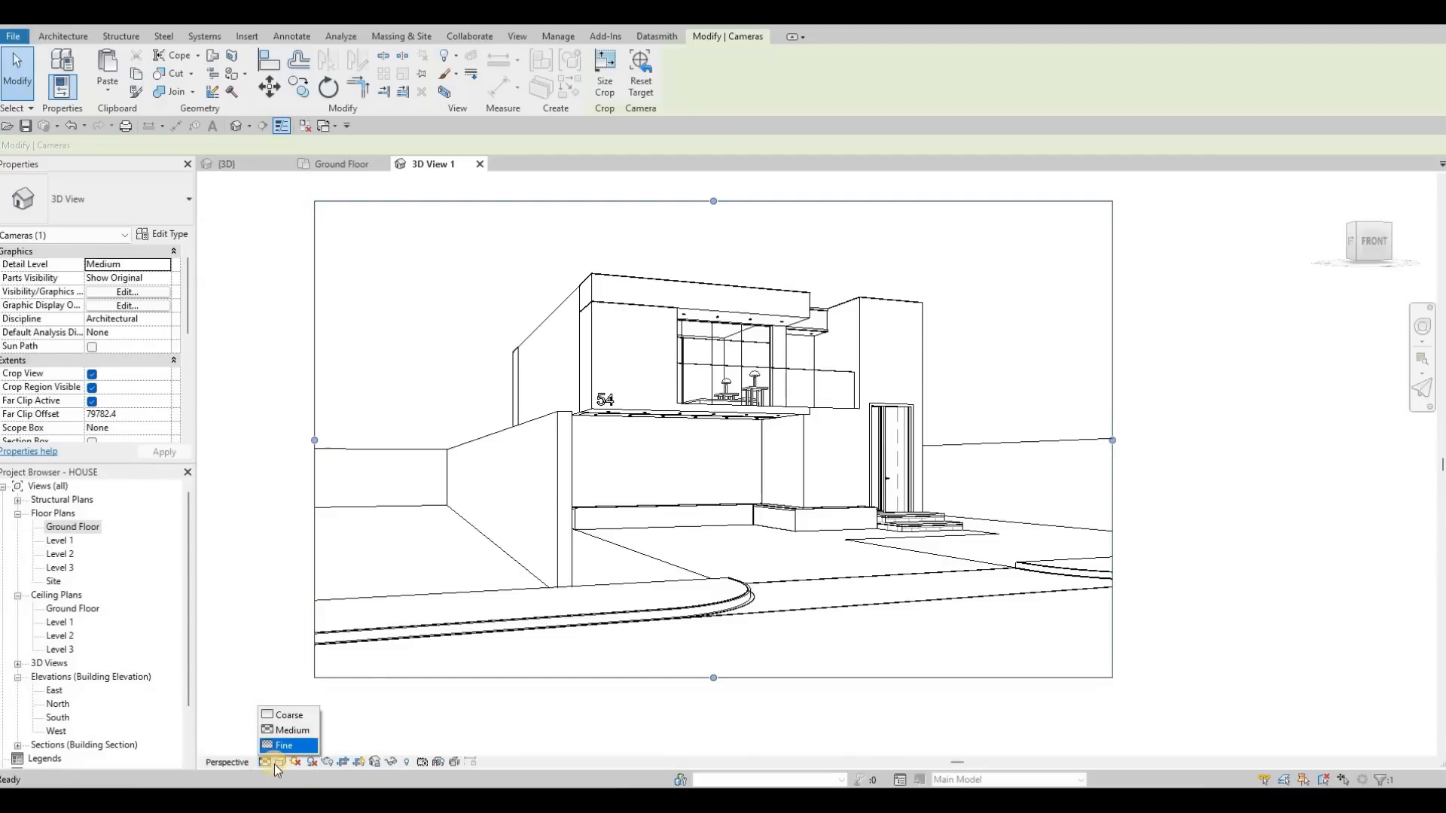
pyautogui.click(284, 745)
pyautogui.click(280, 762)
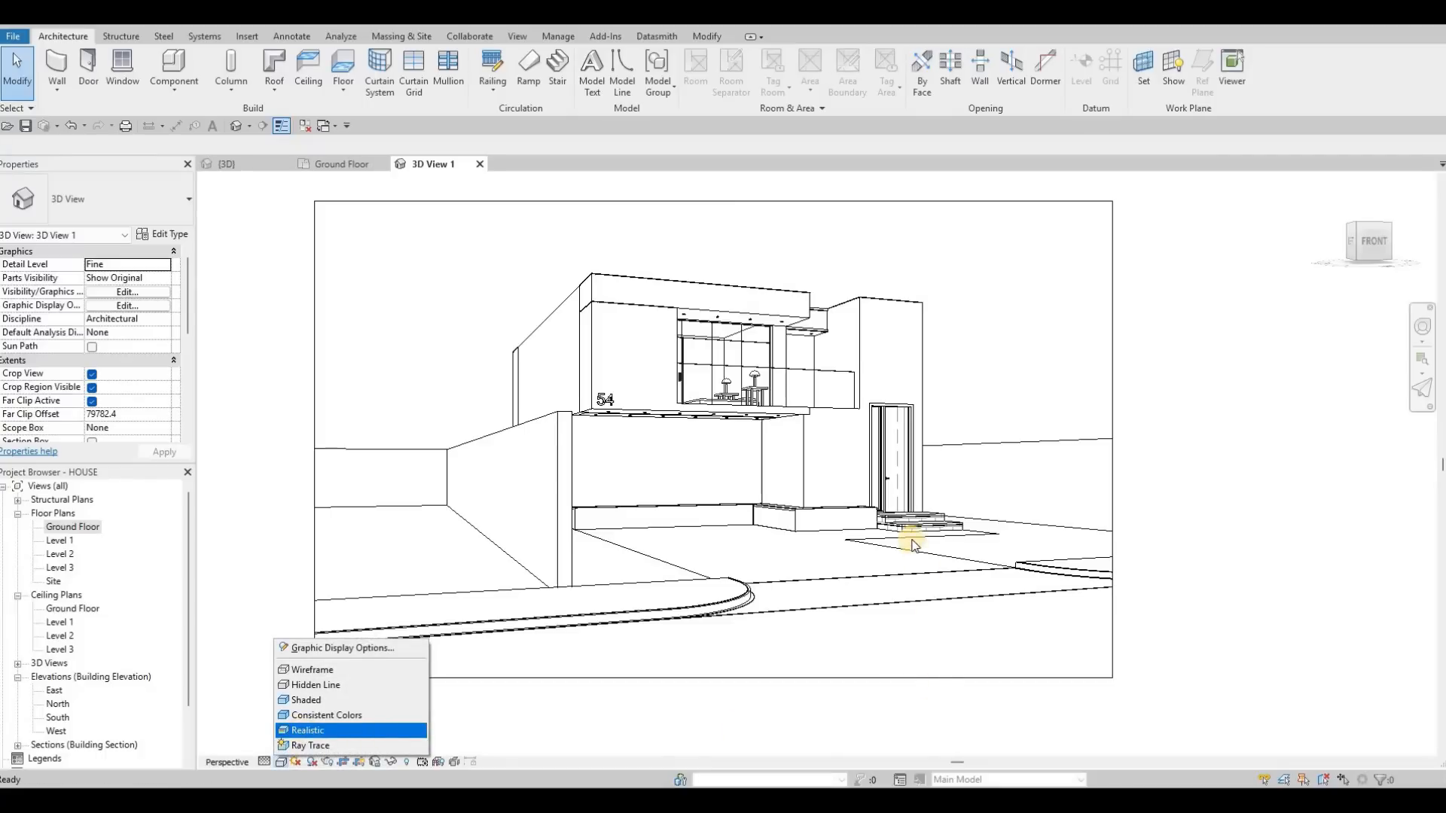
pyautogui.click(307, 731)
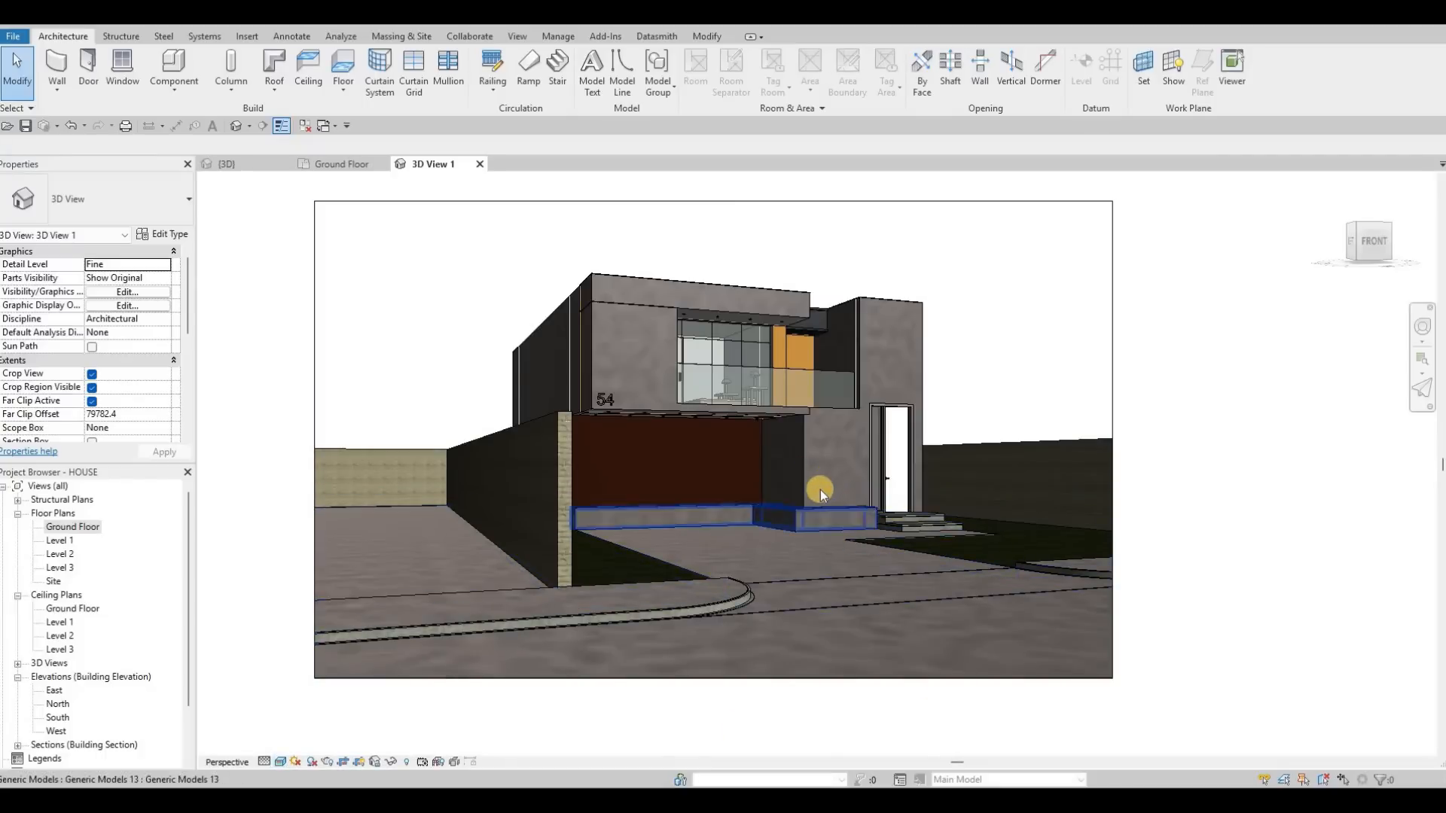
pyautogui.scroll(5, 820, 493)
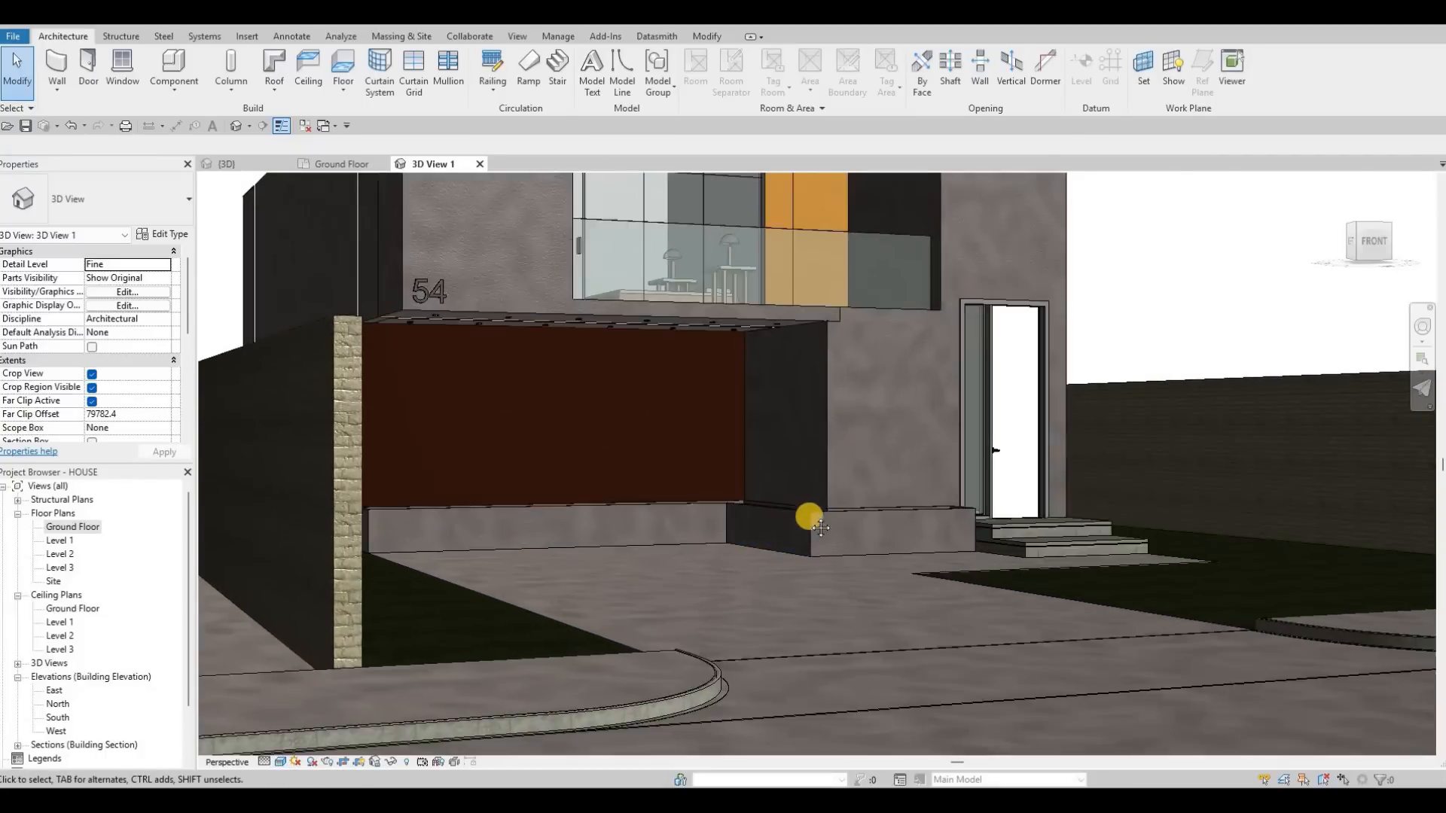
pyautogui.scroll(-6, 821, 527)
pyautogui.press('Escape')
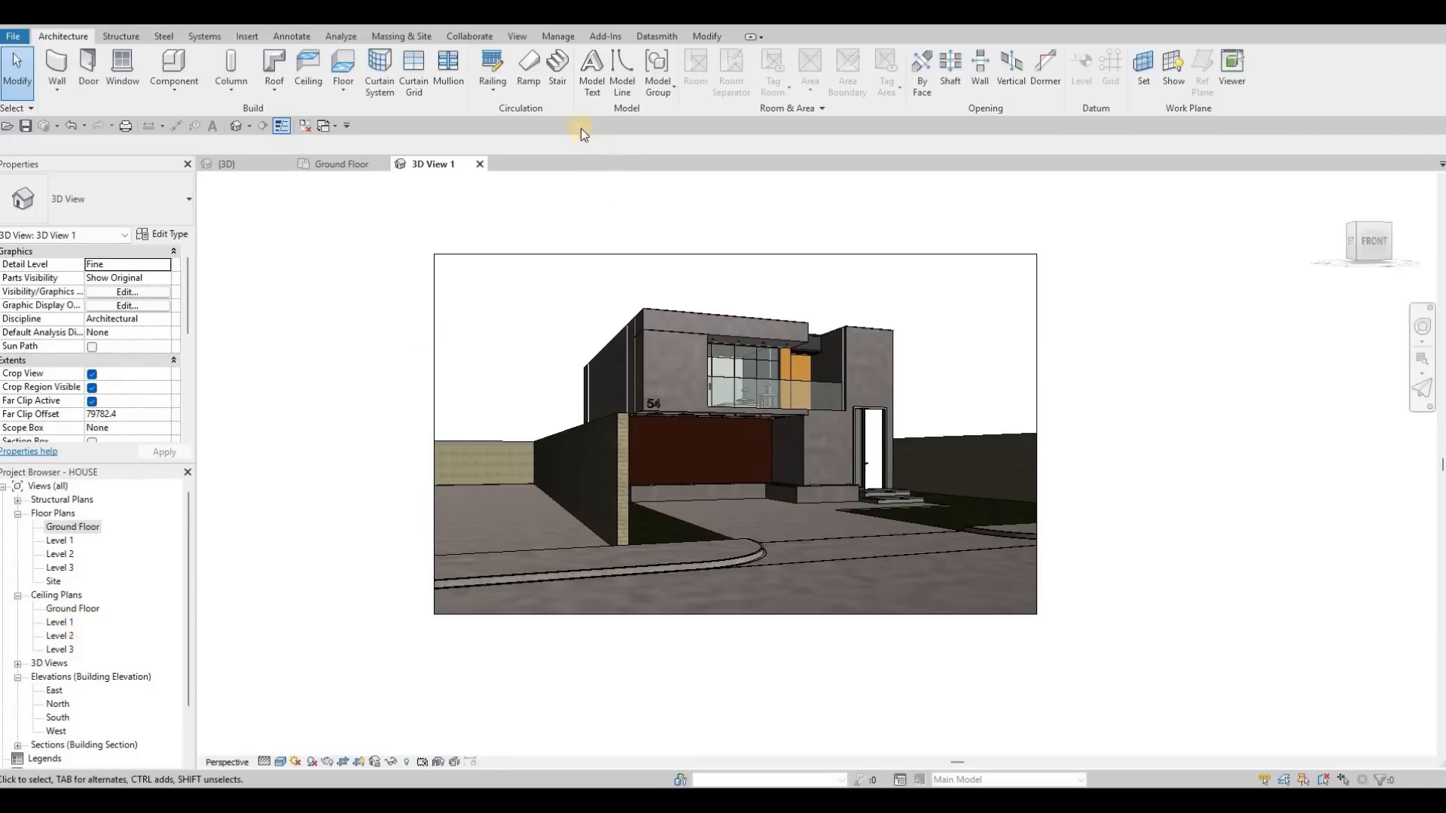
# Step: Set the project's starting view to 3D View: 3D View 1
pyautogui.click(517, 37)
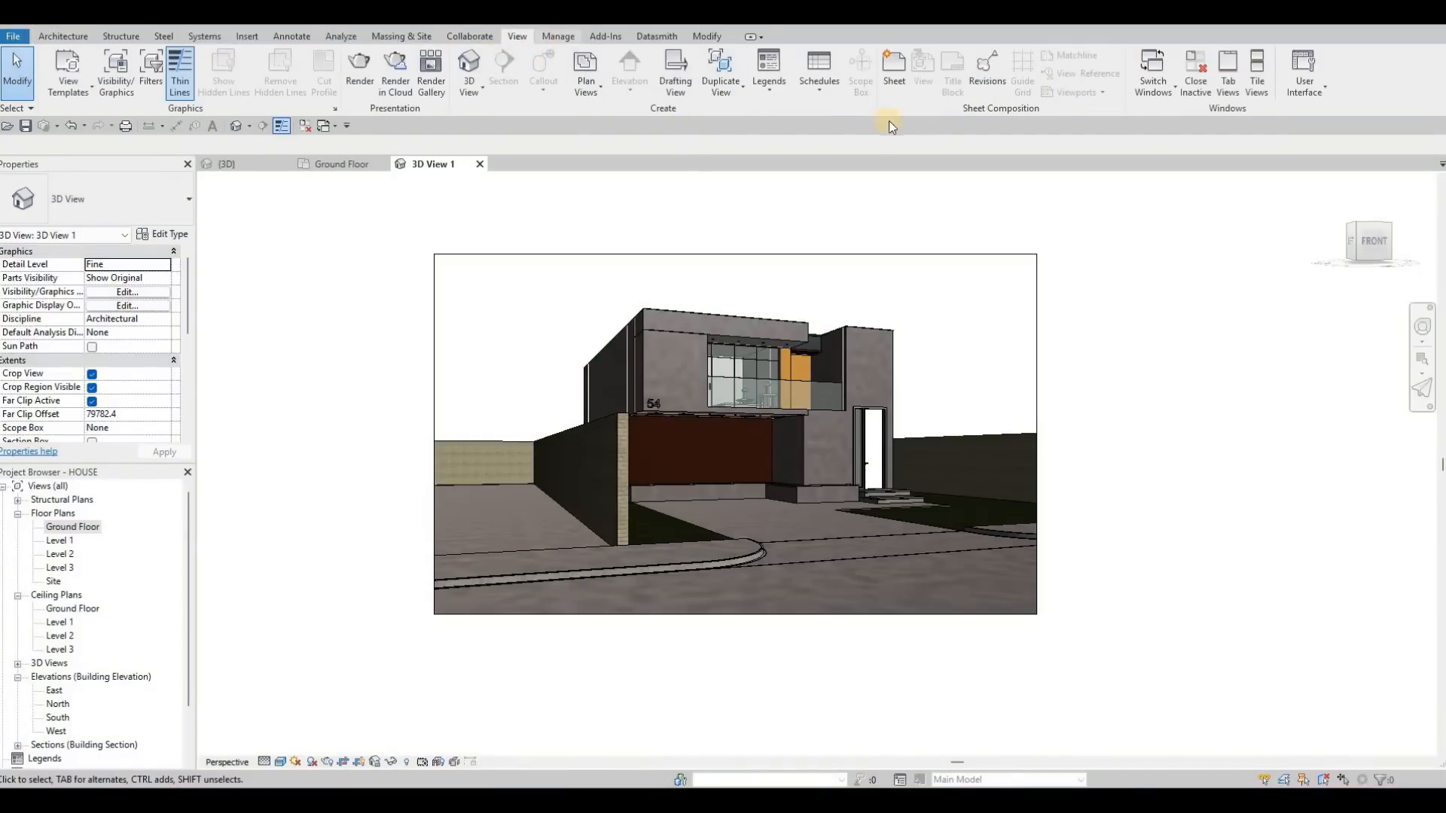
pyautogui.scroll(-1, 923, 118)
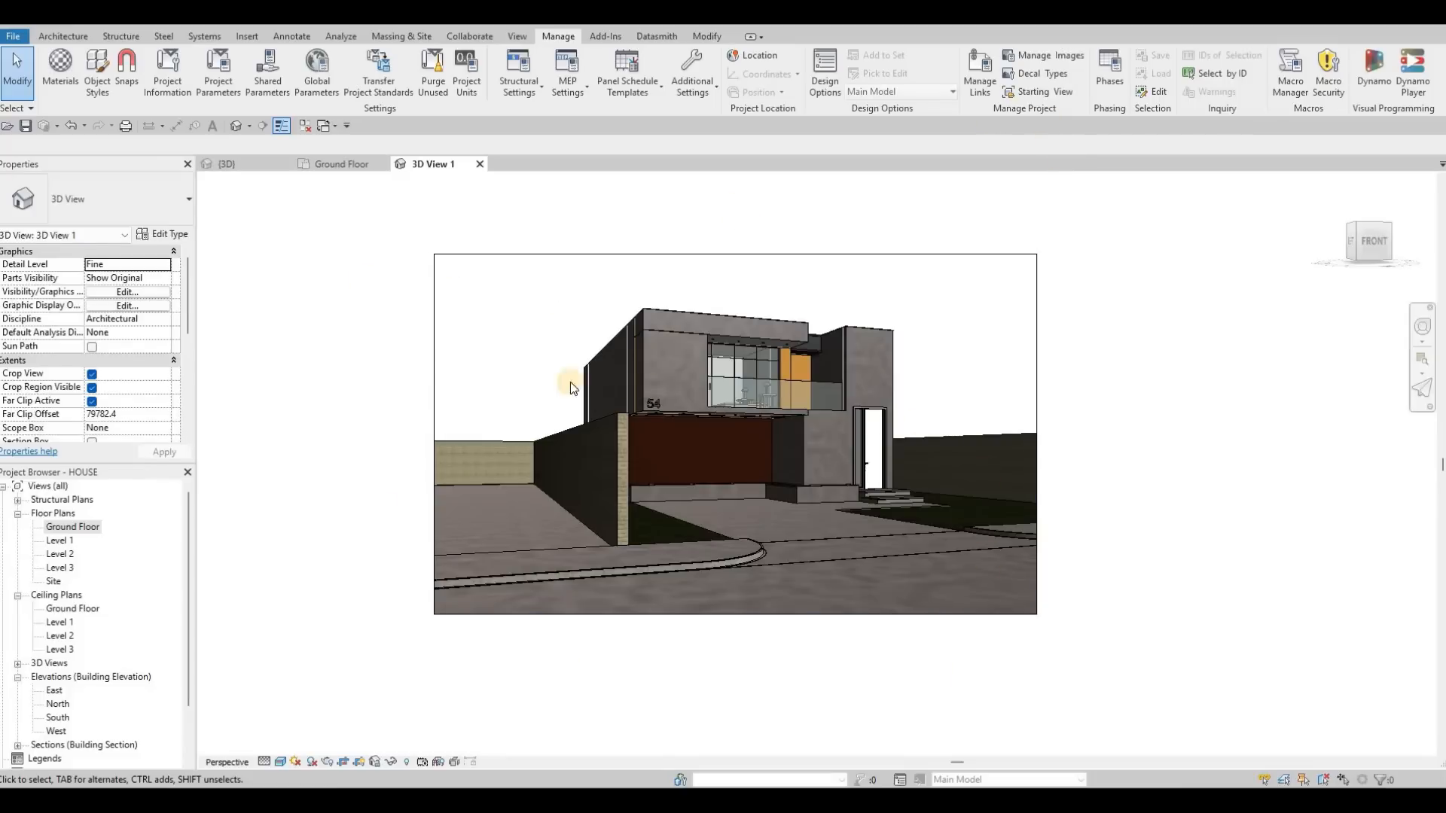
pyautogui.click(1054, 93)
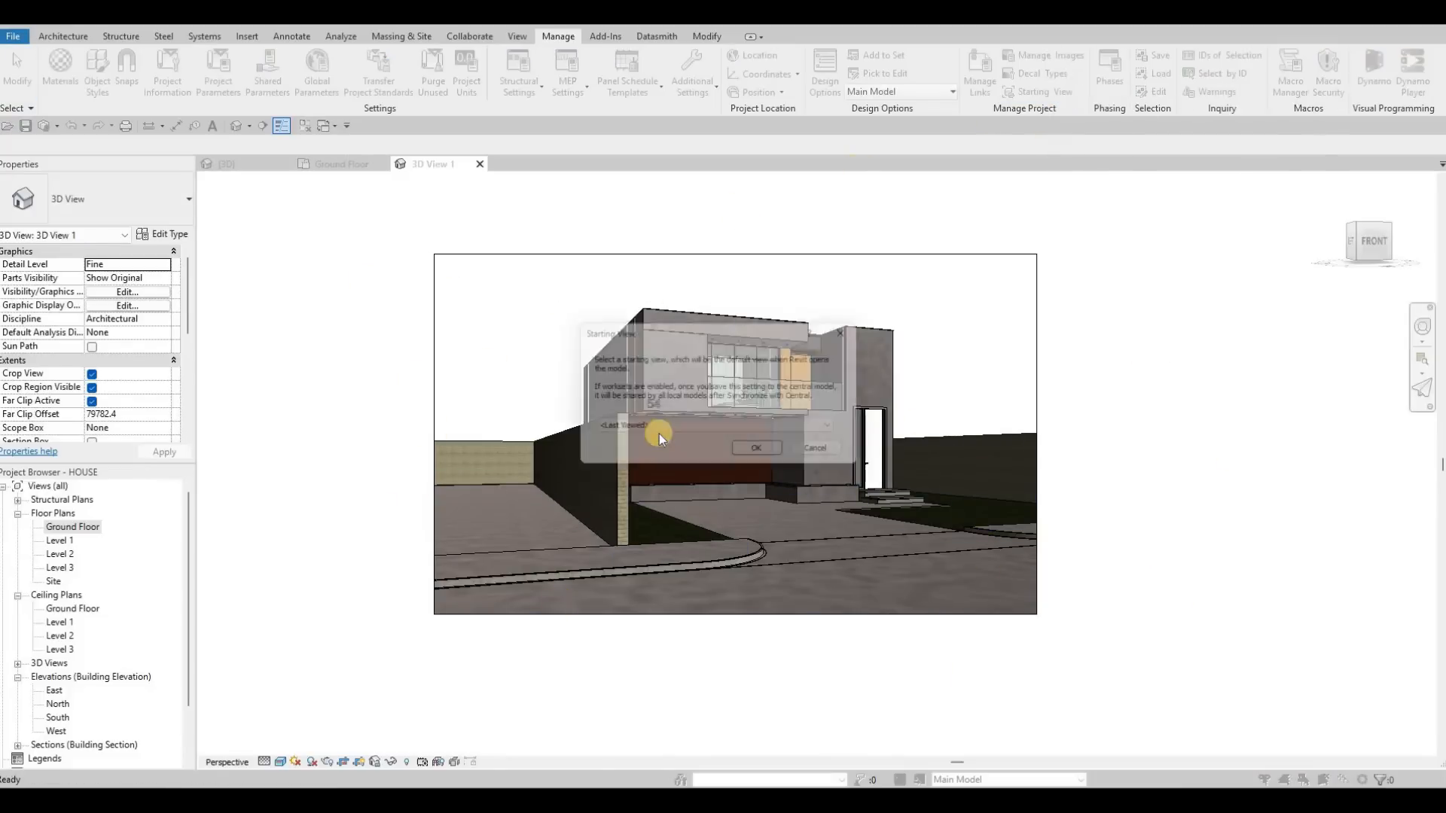
pyautogui.click(658, 433)
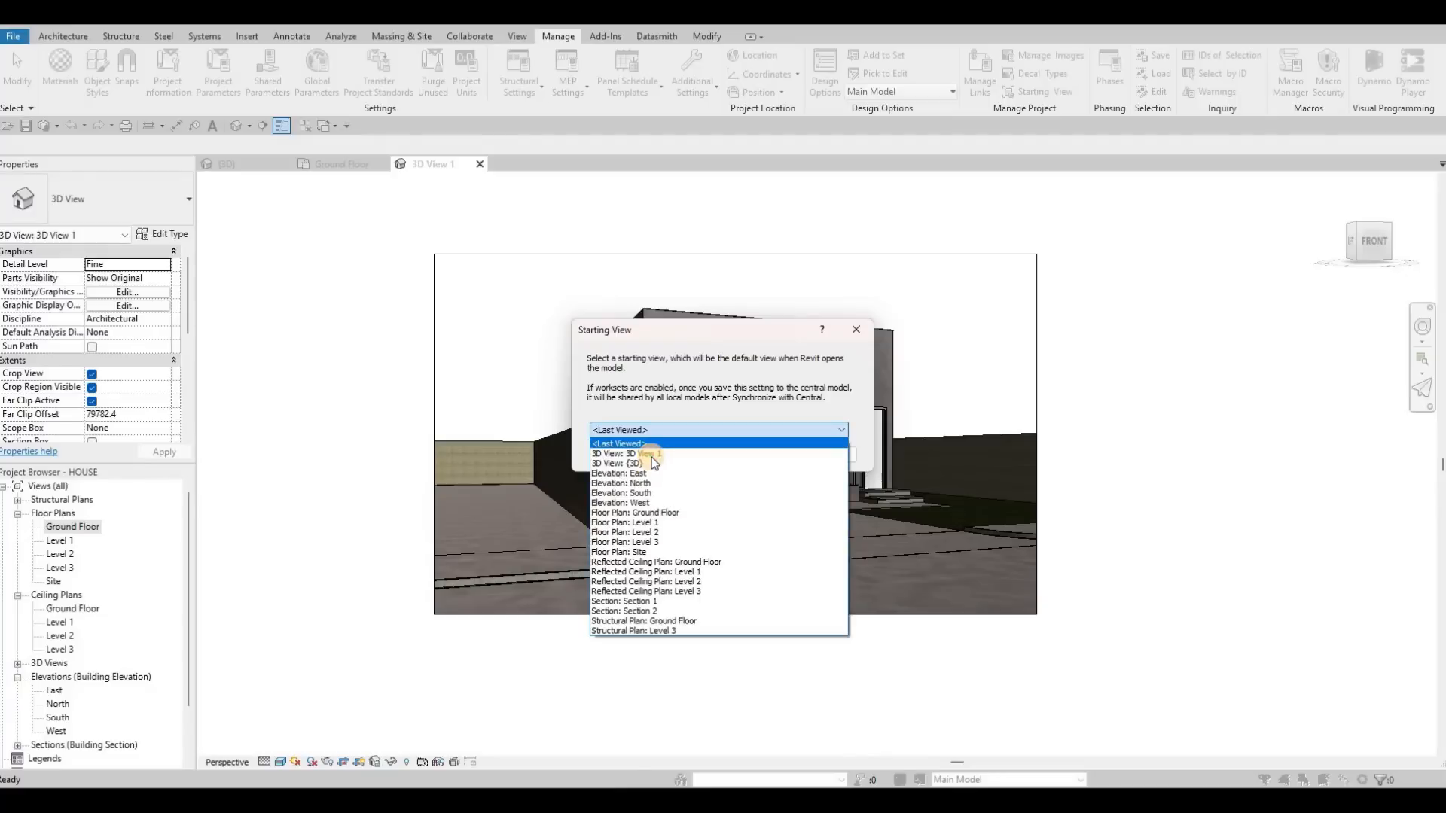
pyautogui.click(458, 223)
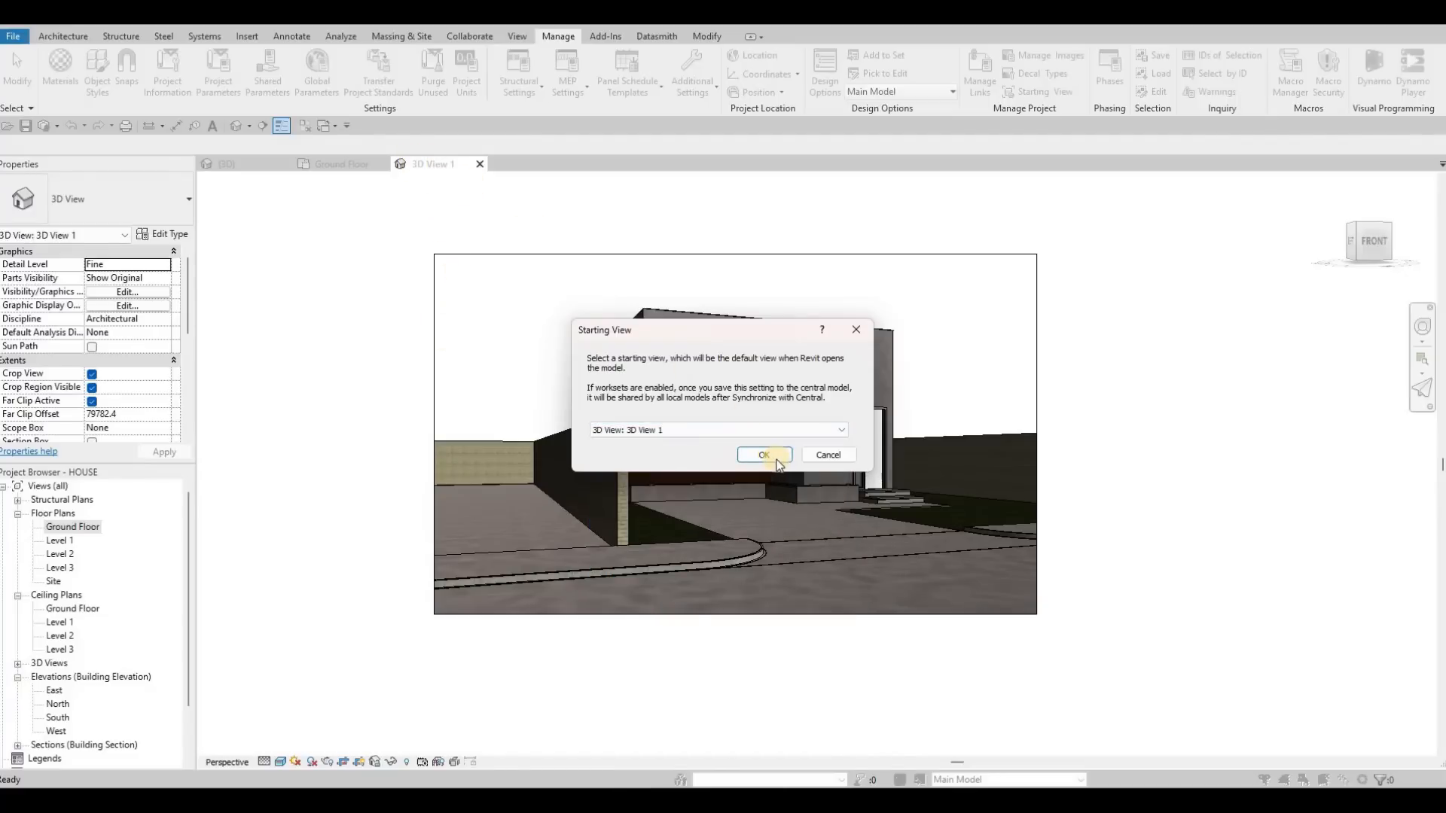
pyautogui.click(777, 459)
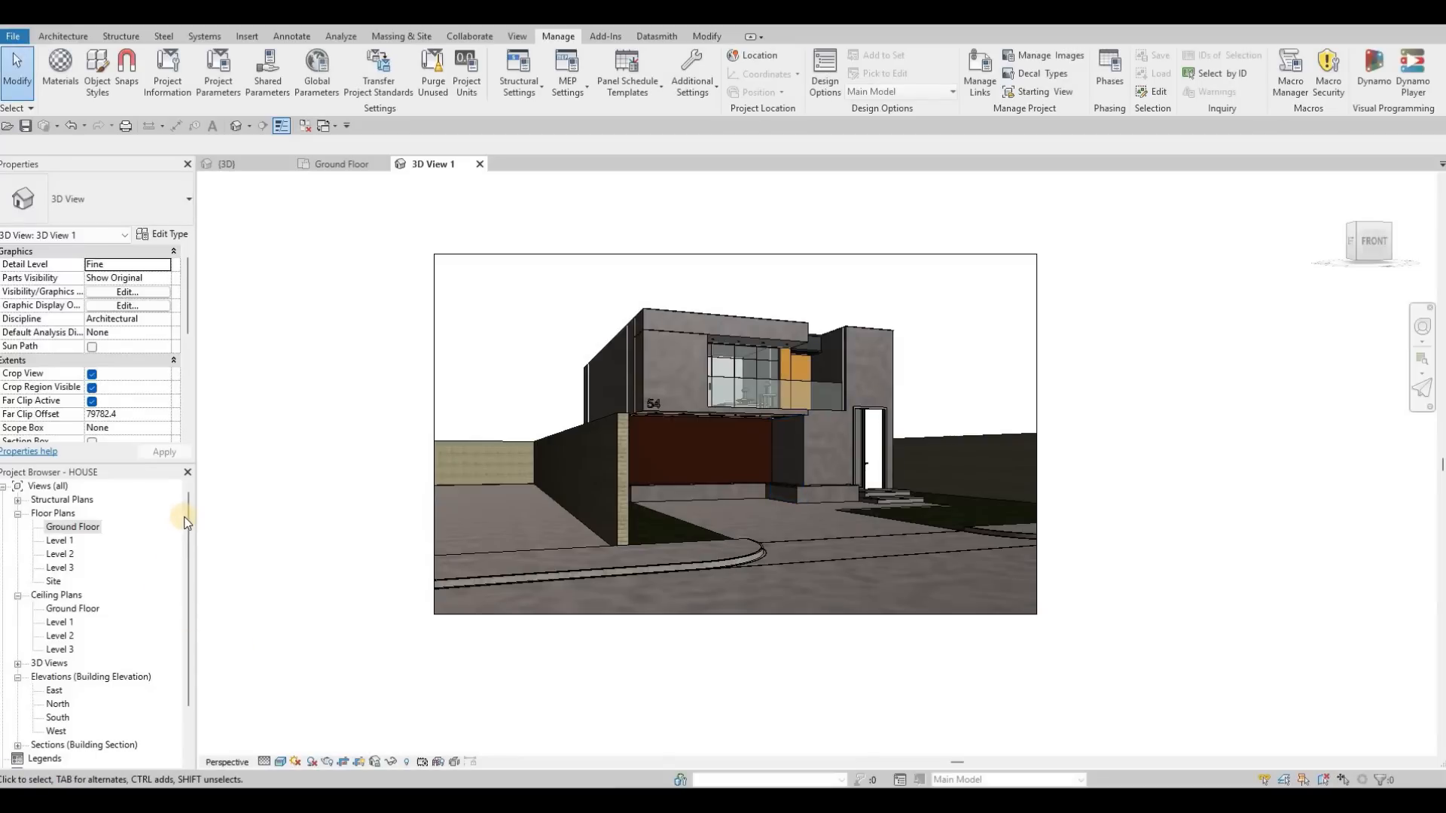
# Step: Create a new sheet with the A0 metric title block, loading that family from the US Metric Titleblocks folder
pyautogui.click(193, 610)
pyautogui.scroll(-2, 53, 599)
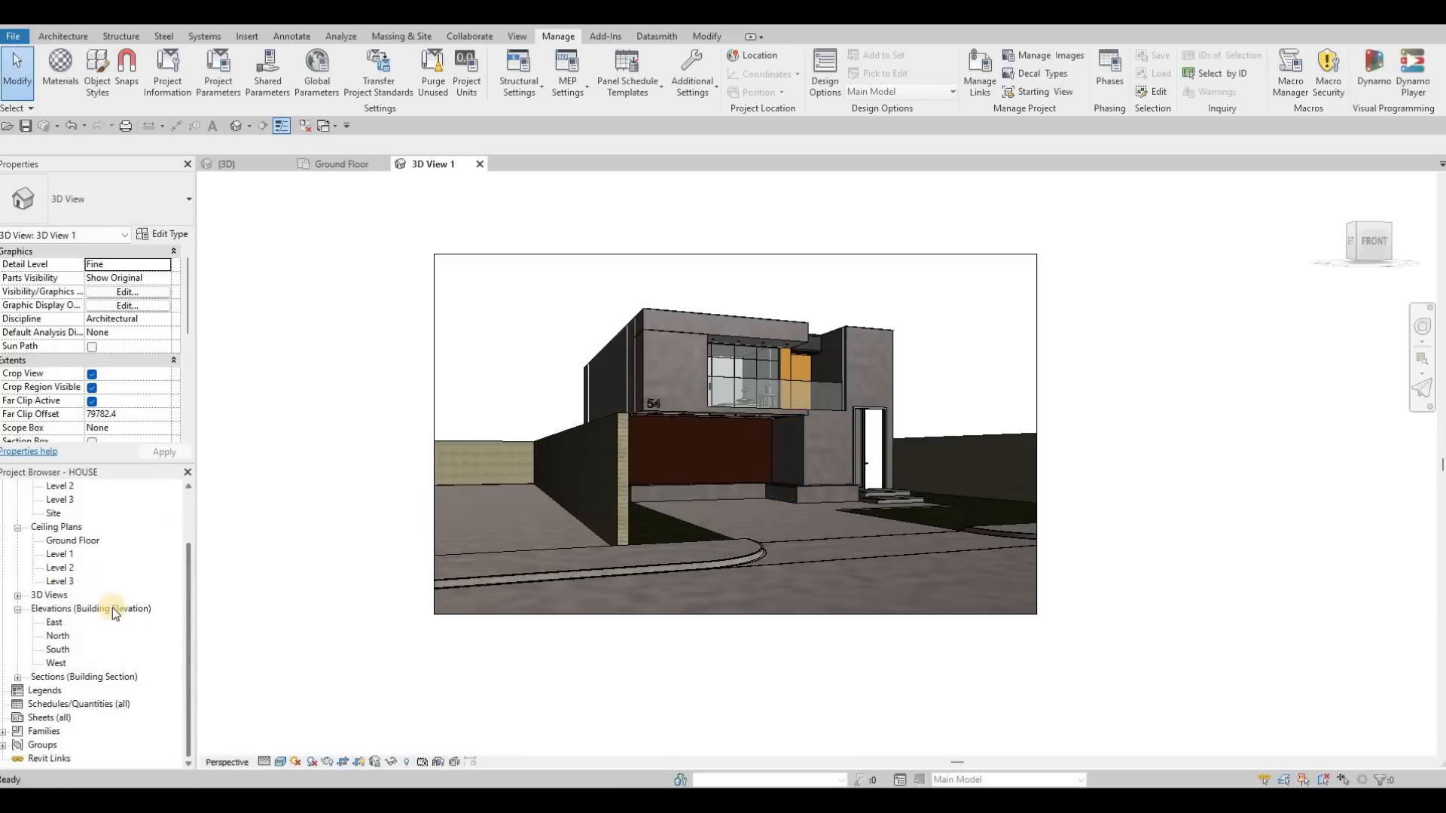
pyautogui.click(29, 720)
pyautogui.rightClick(46, 723)
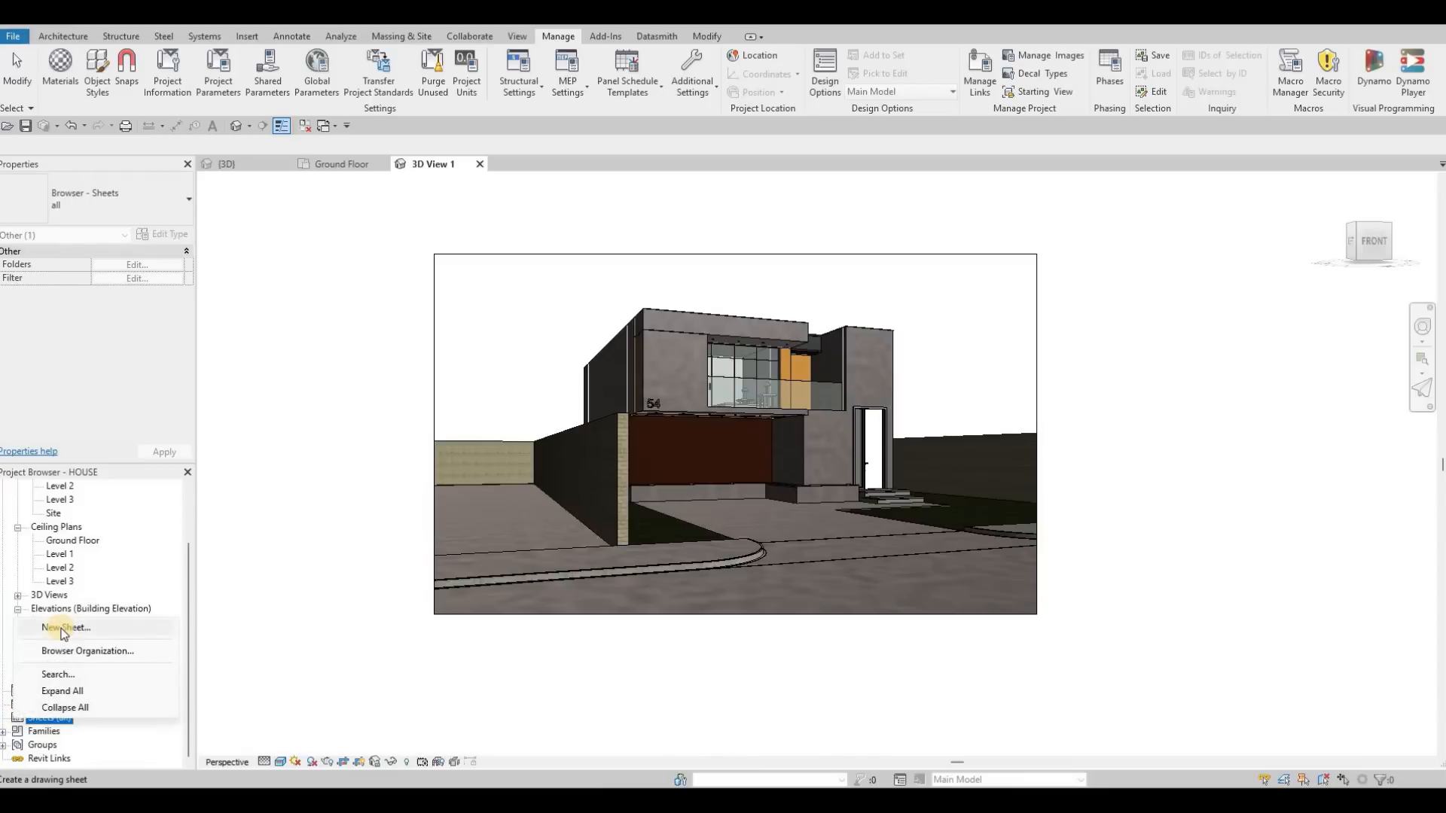
pyautogui.click(64, 628)
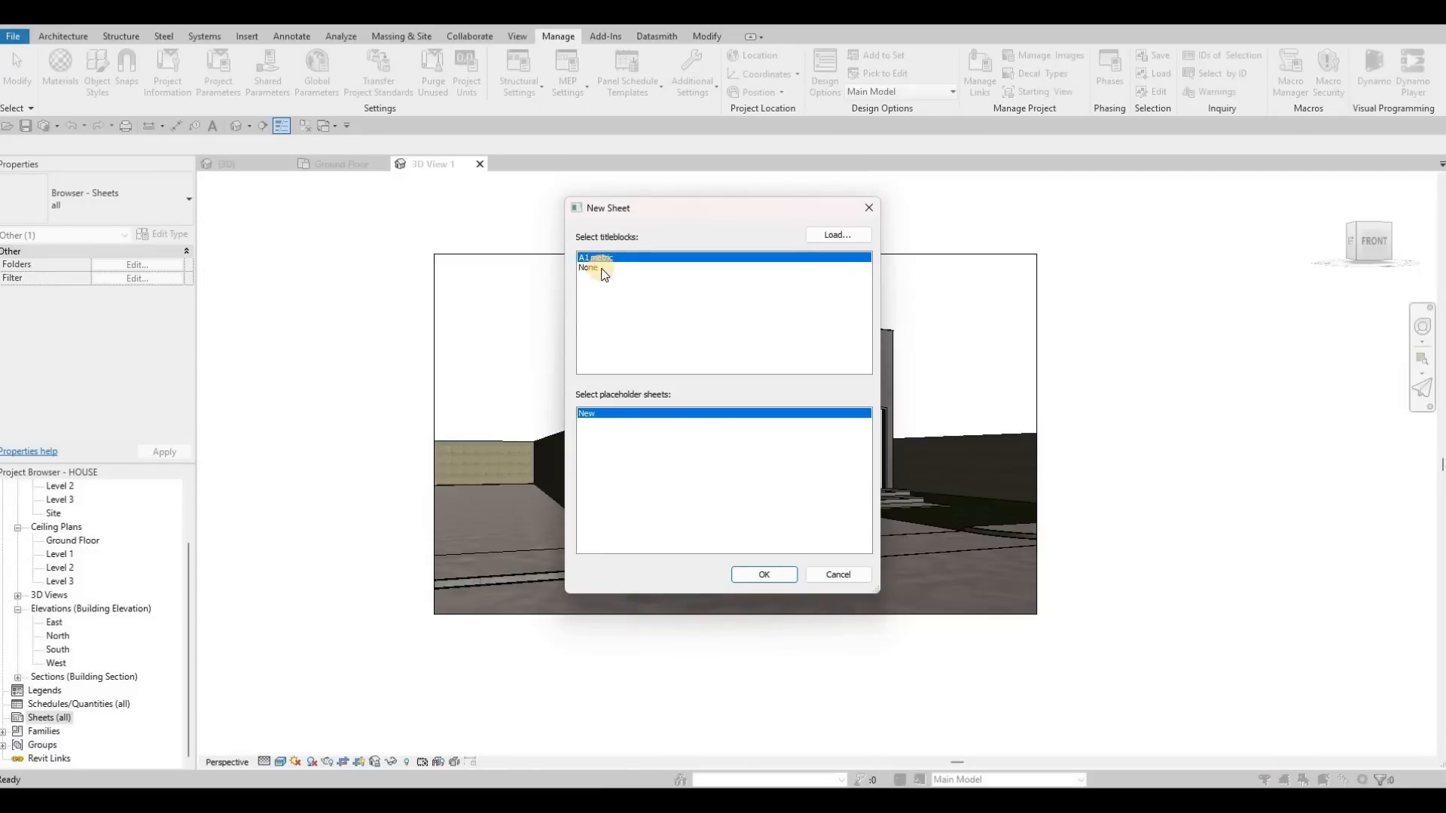
pyautogui.click(849, 236)
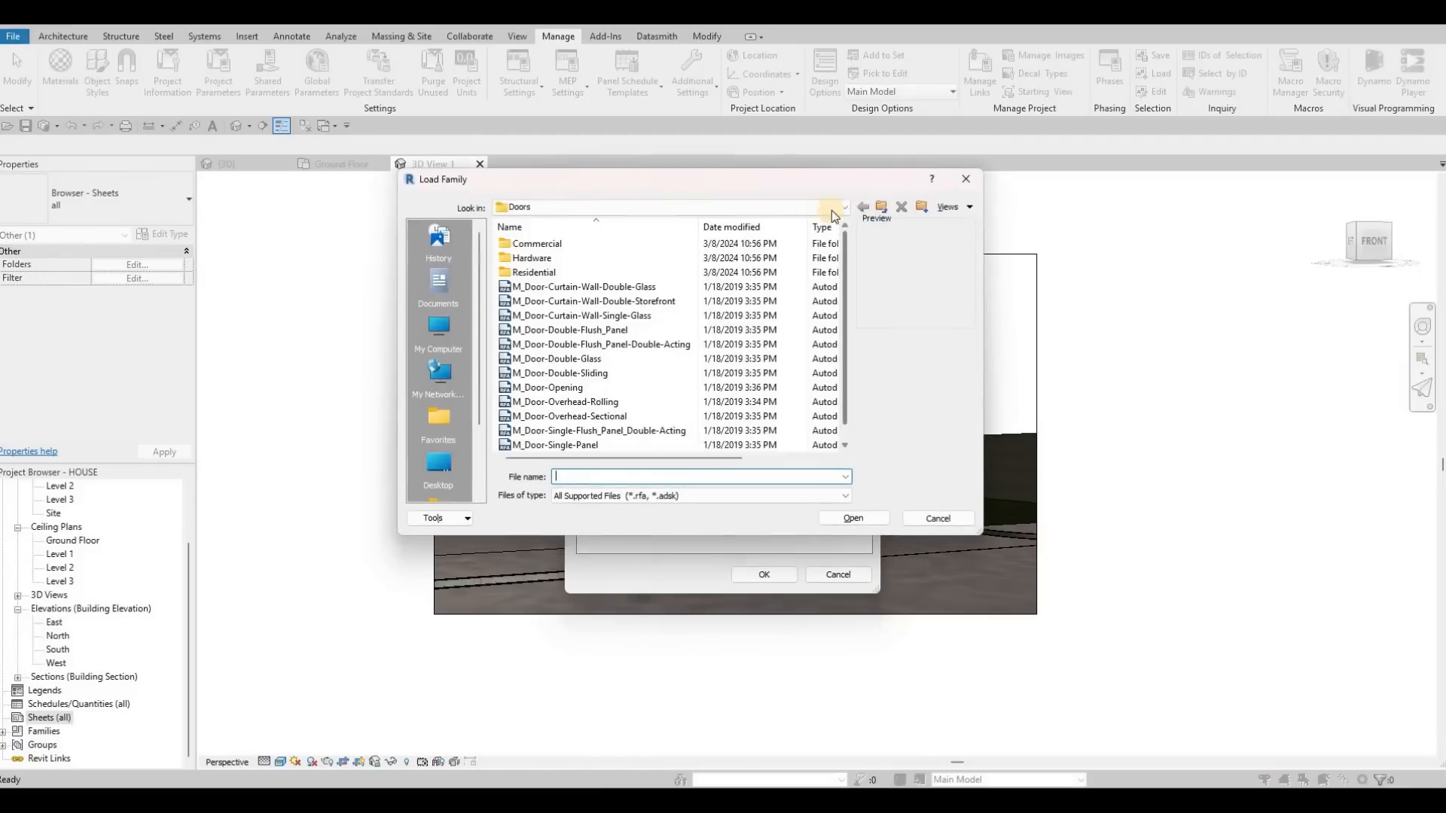
pyautogui.click(881, 207)
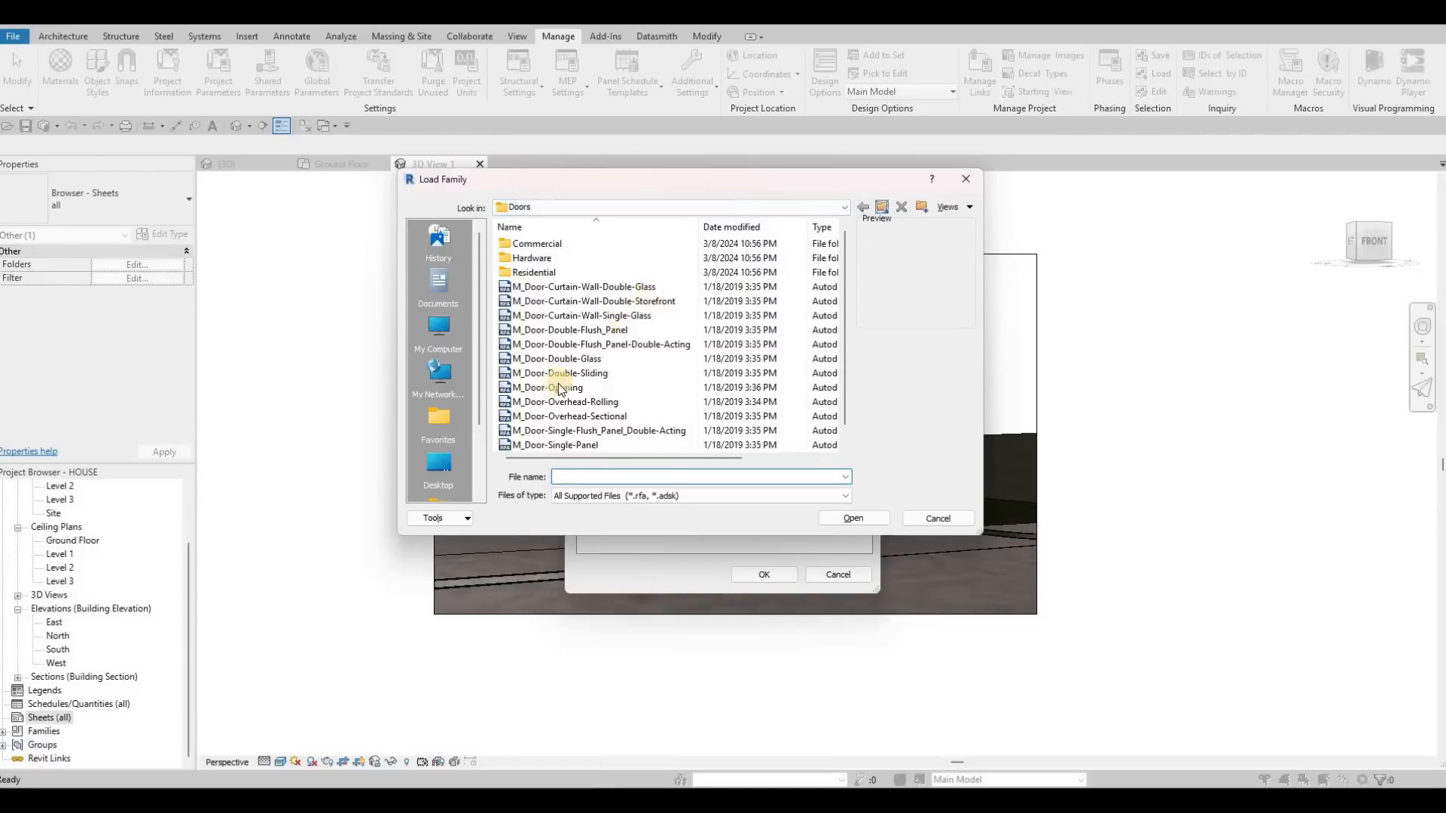
pyautogui.scroll(-8, 542, 427)
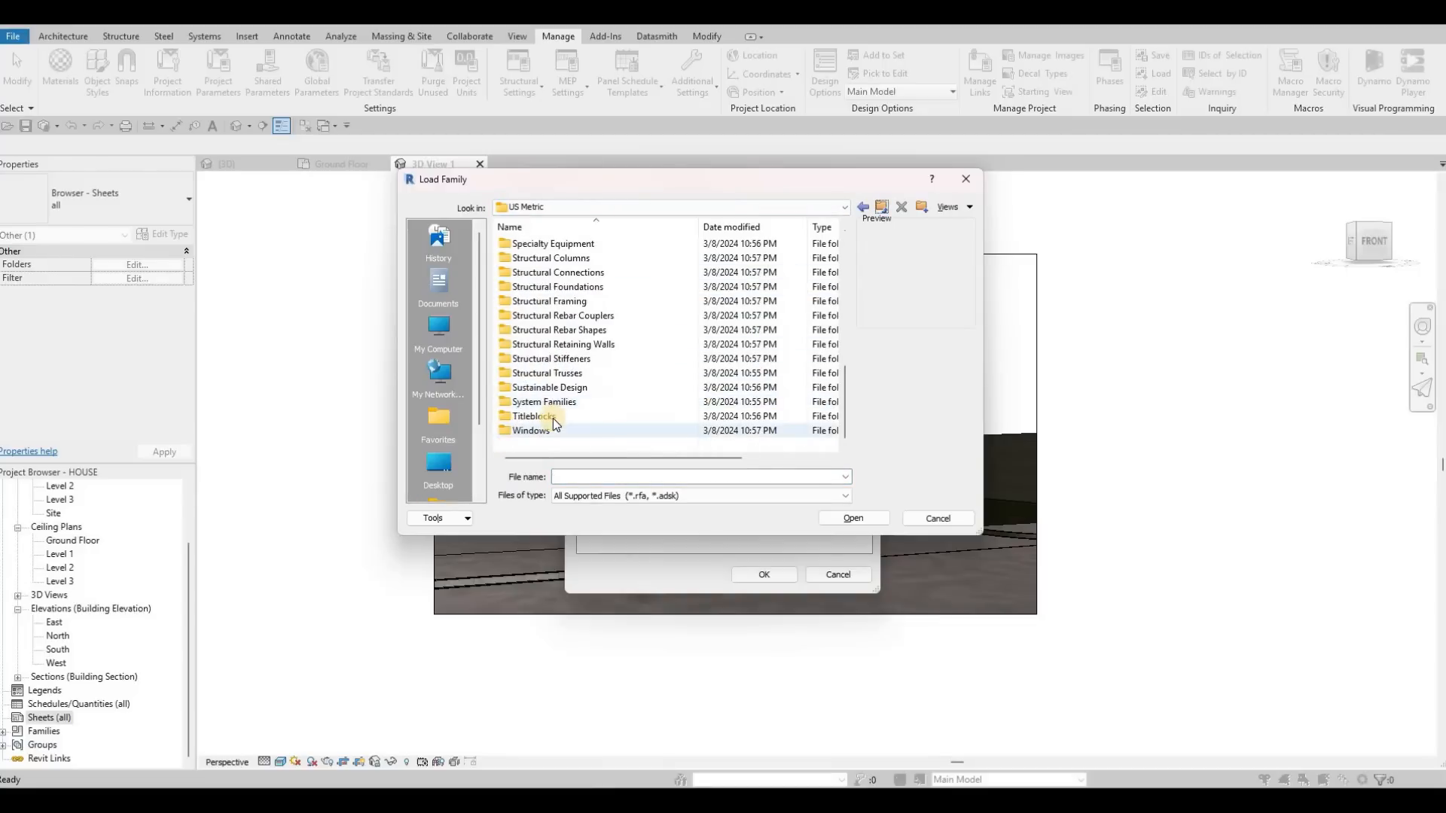
pyautogui.doubleClick(553, 418)
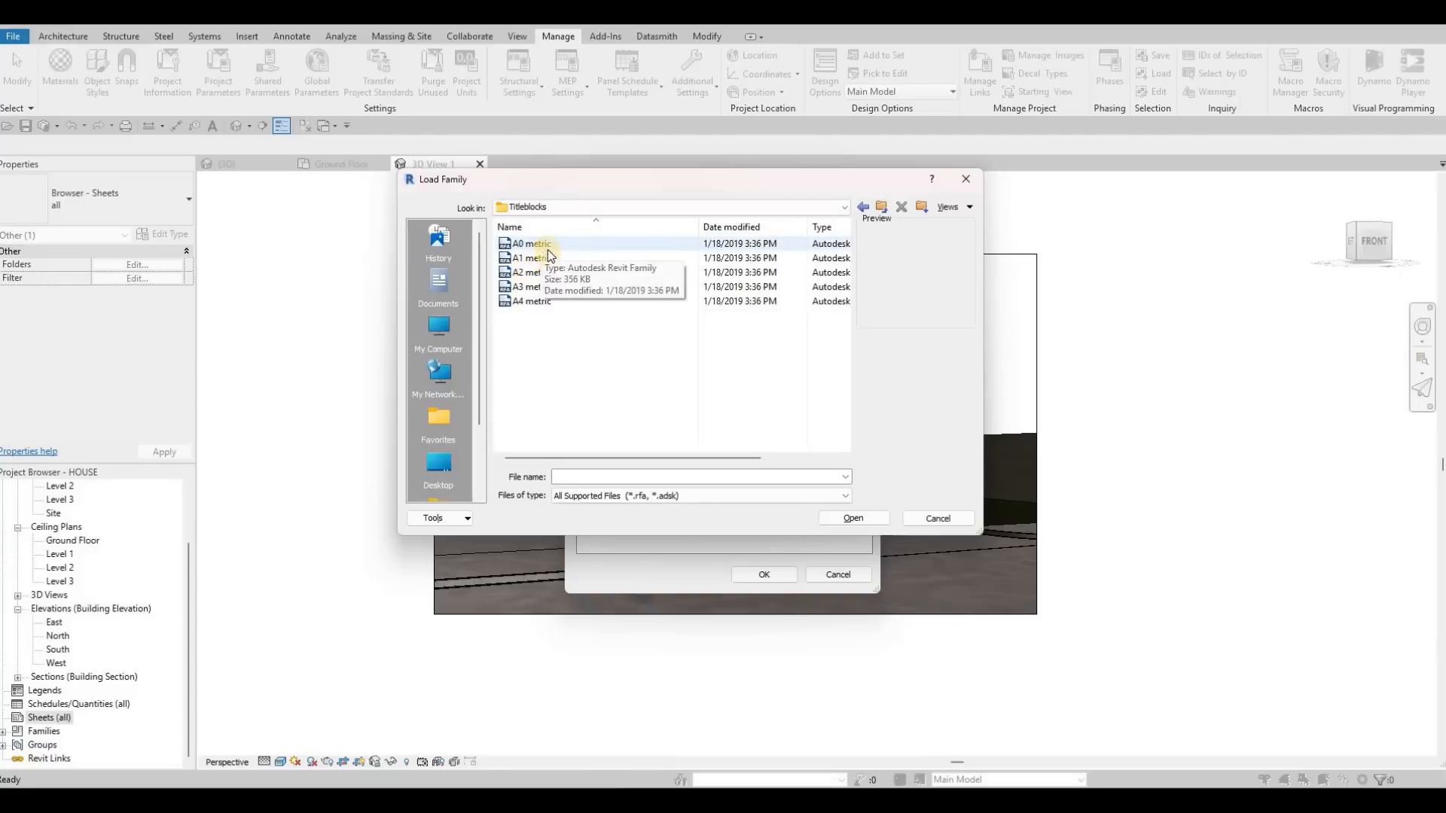
pyautogui.click(868, 519)
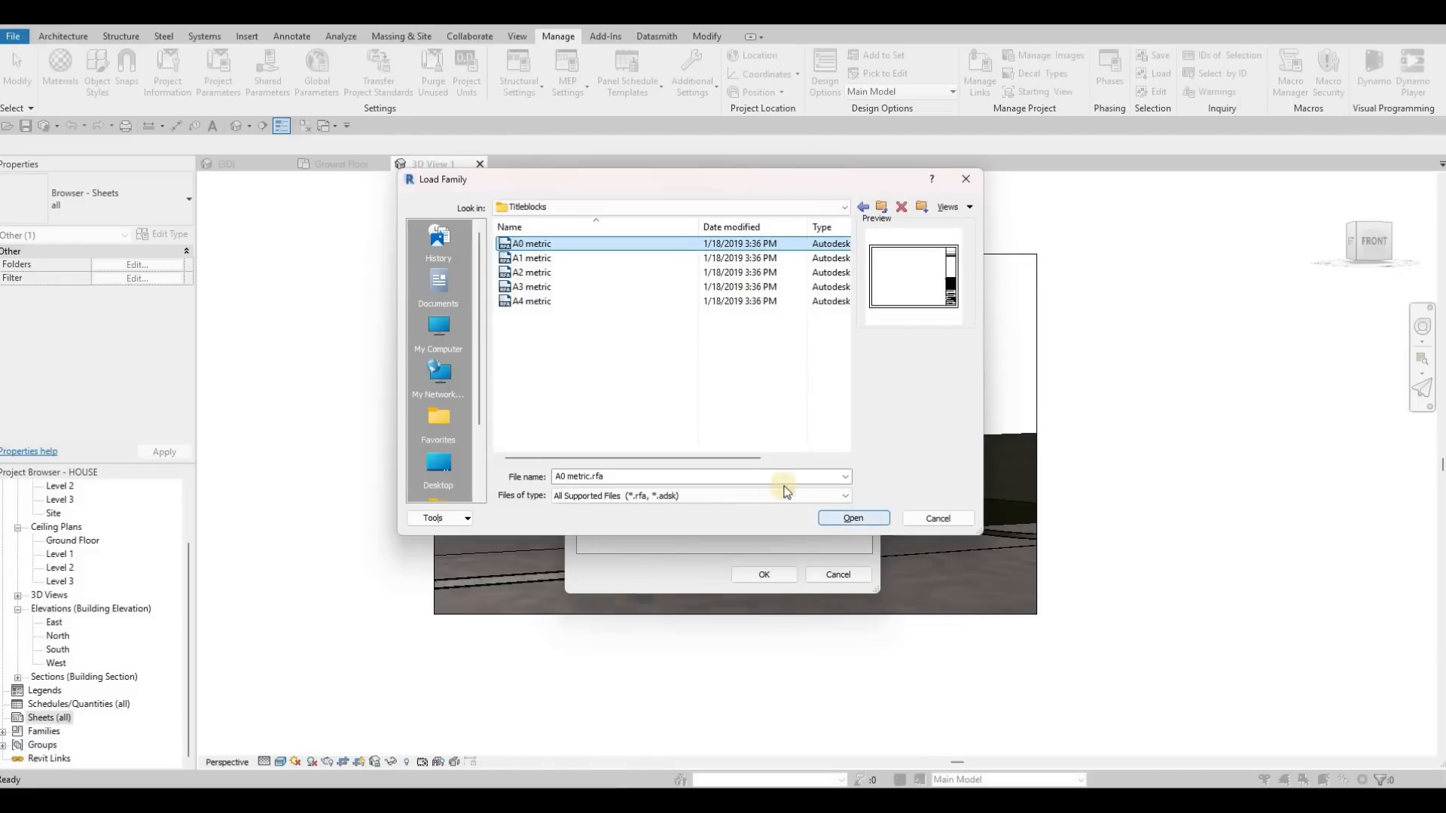
pyautogui.click(776, 575)
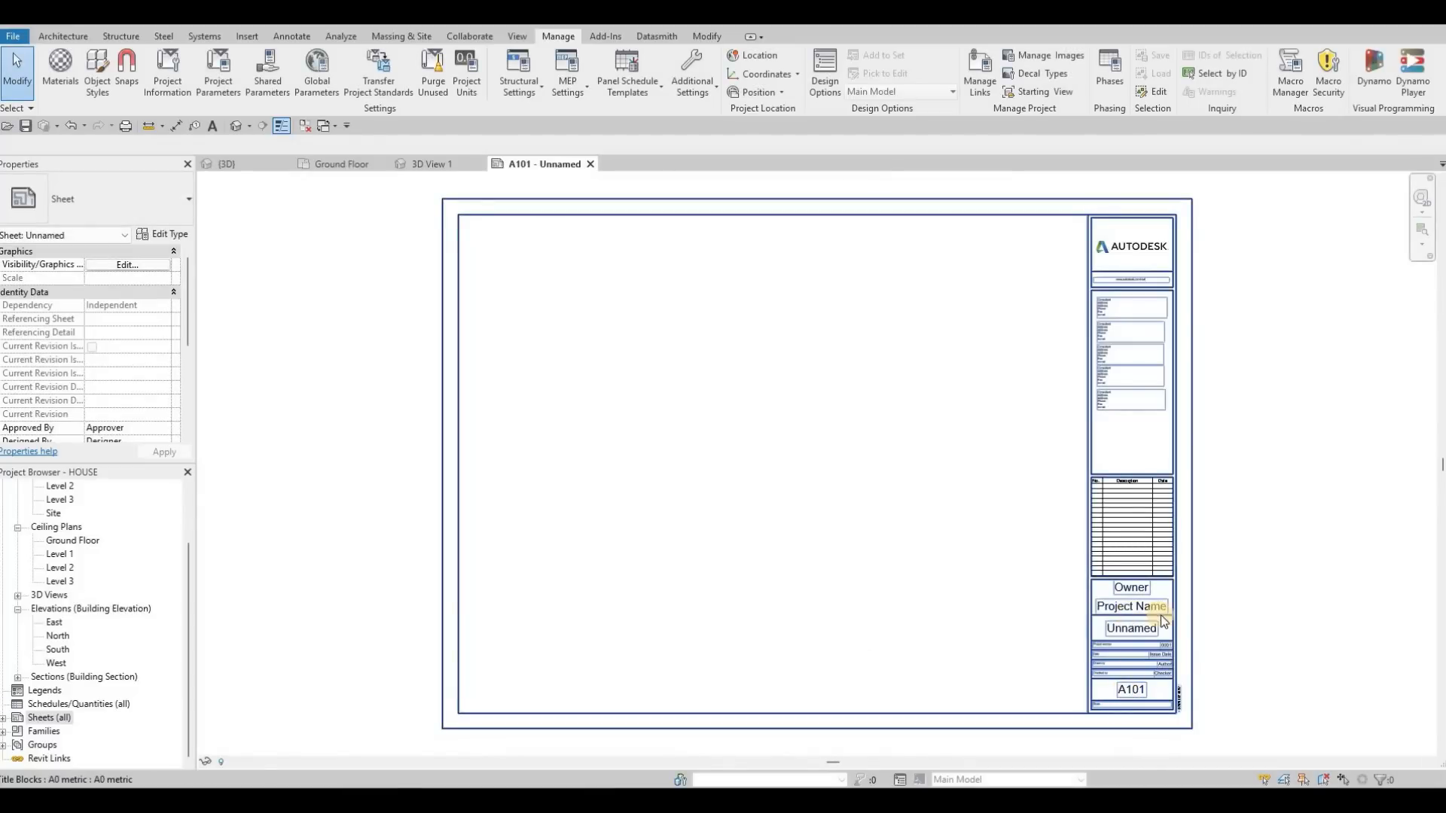
# Step: Set the sheet title block's owner to ACD and its project name to HOUSE
pyautogui.scroll(5, 1095, 557)
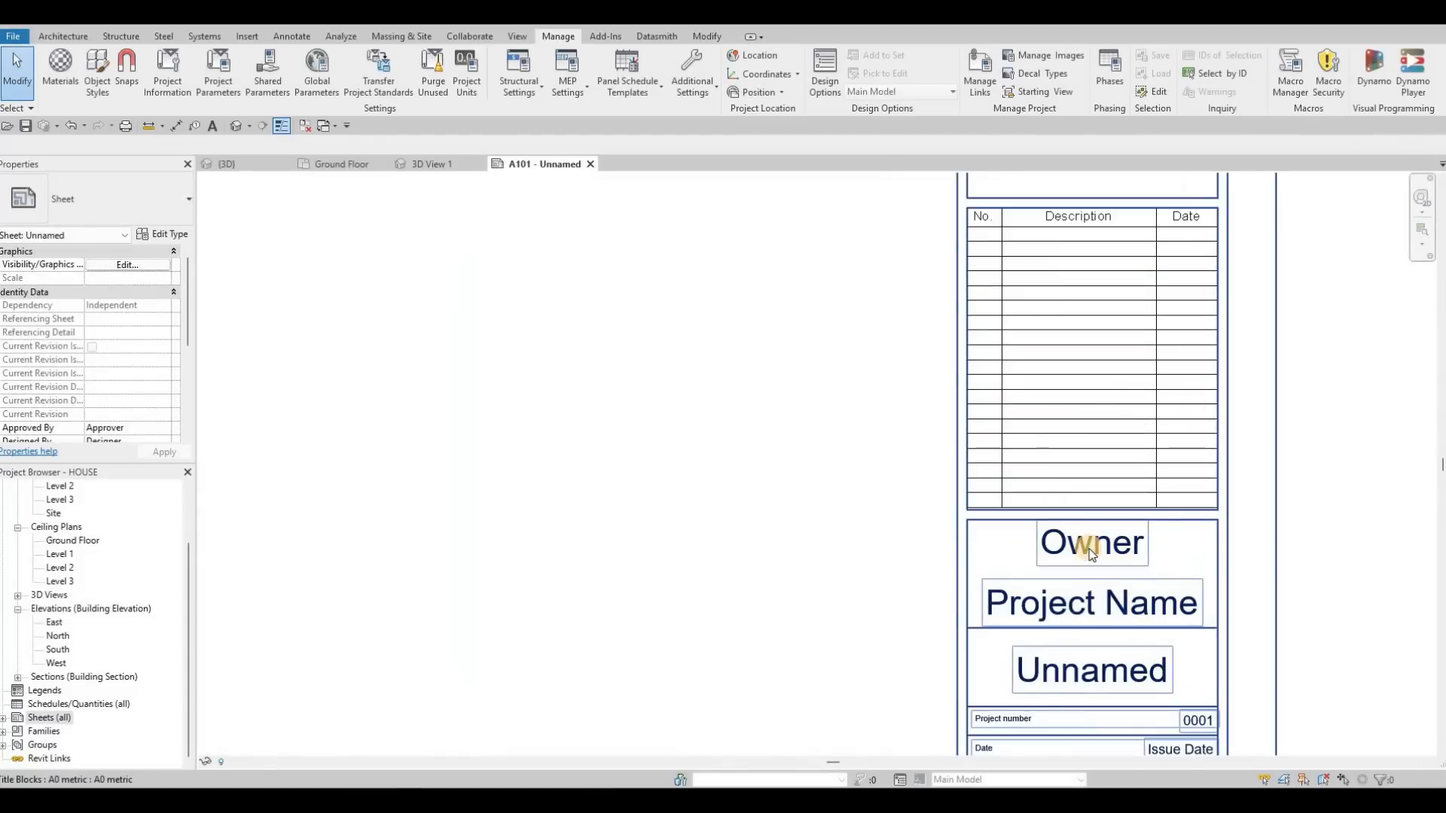
pyautogui.click(1092, 553)
pyautogui.click(1092, 554)
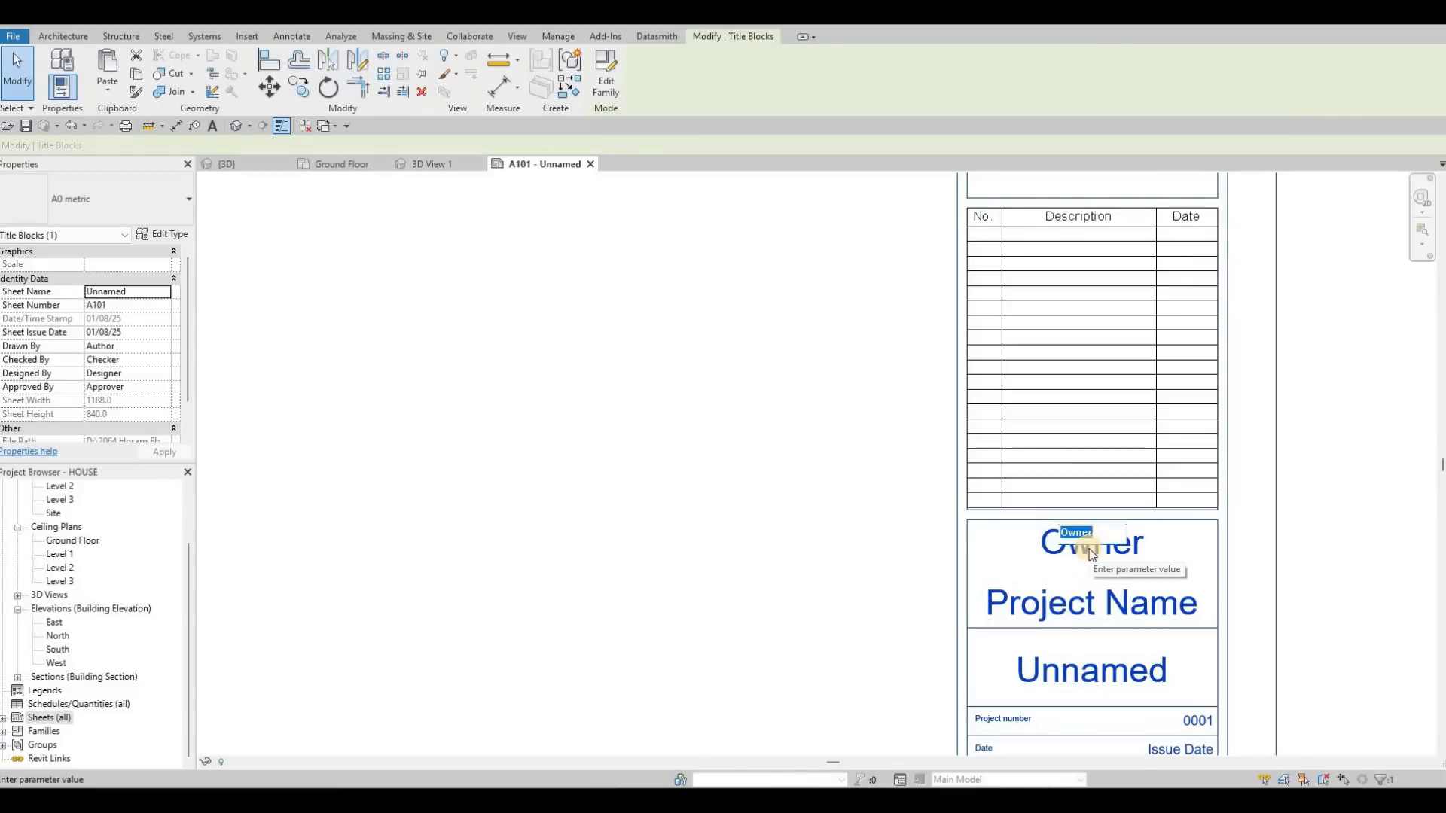
pyautogui.write('ACD')
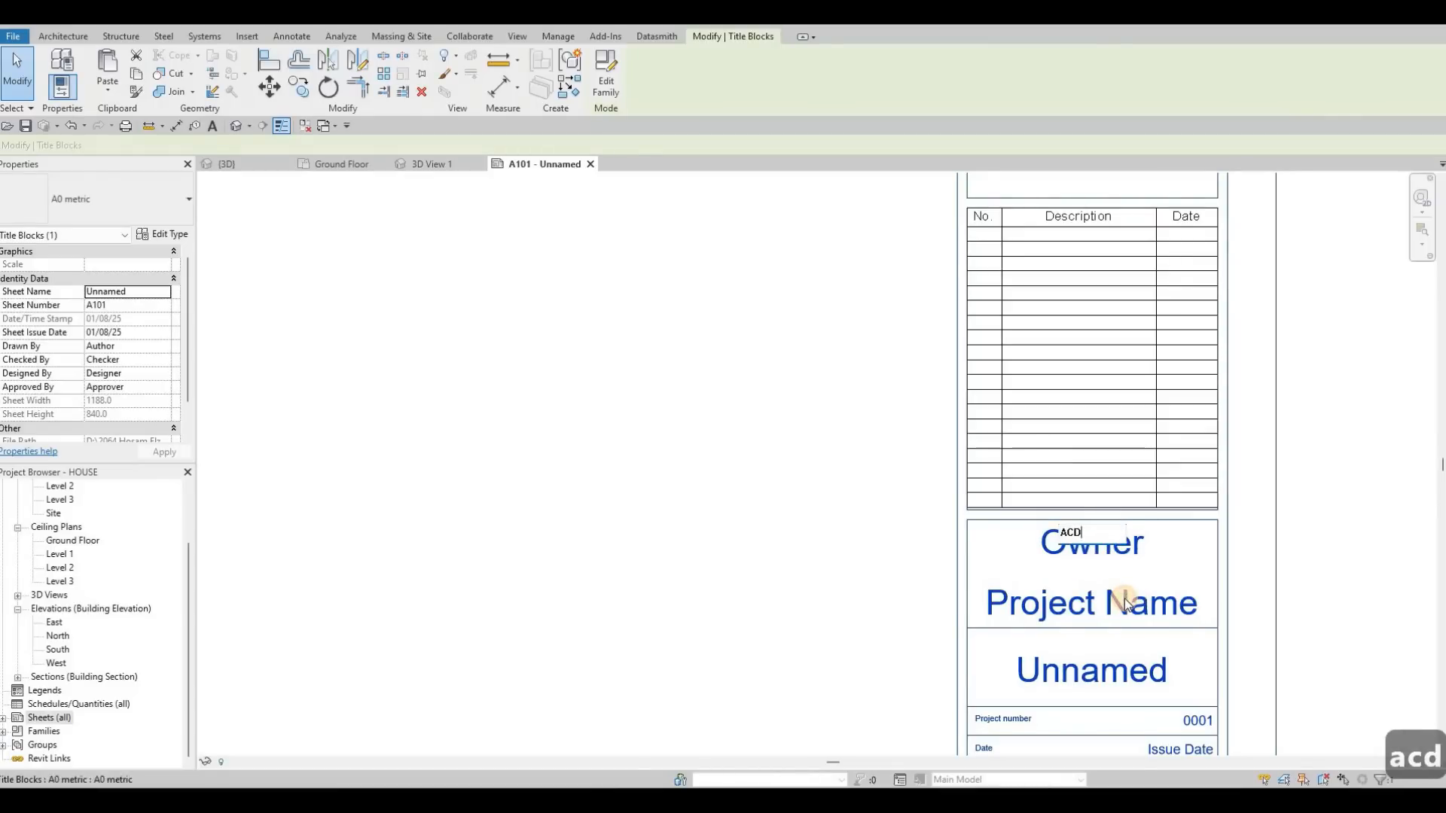
pyautogui.click(1125, 602)
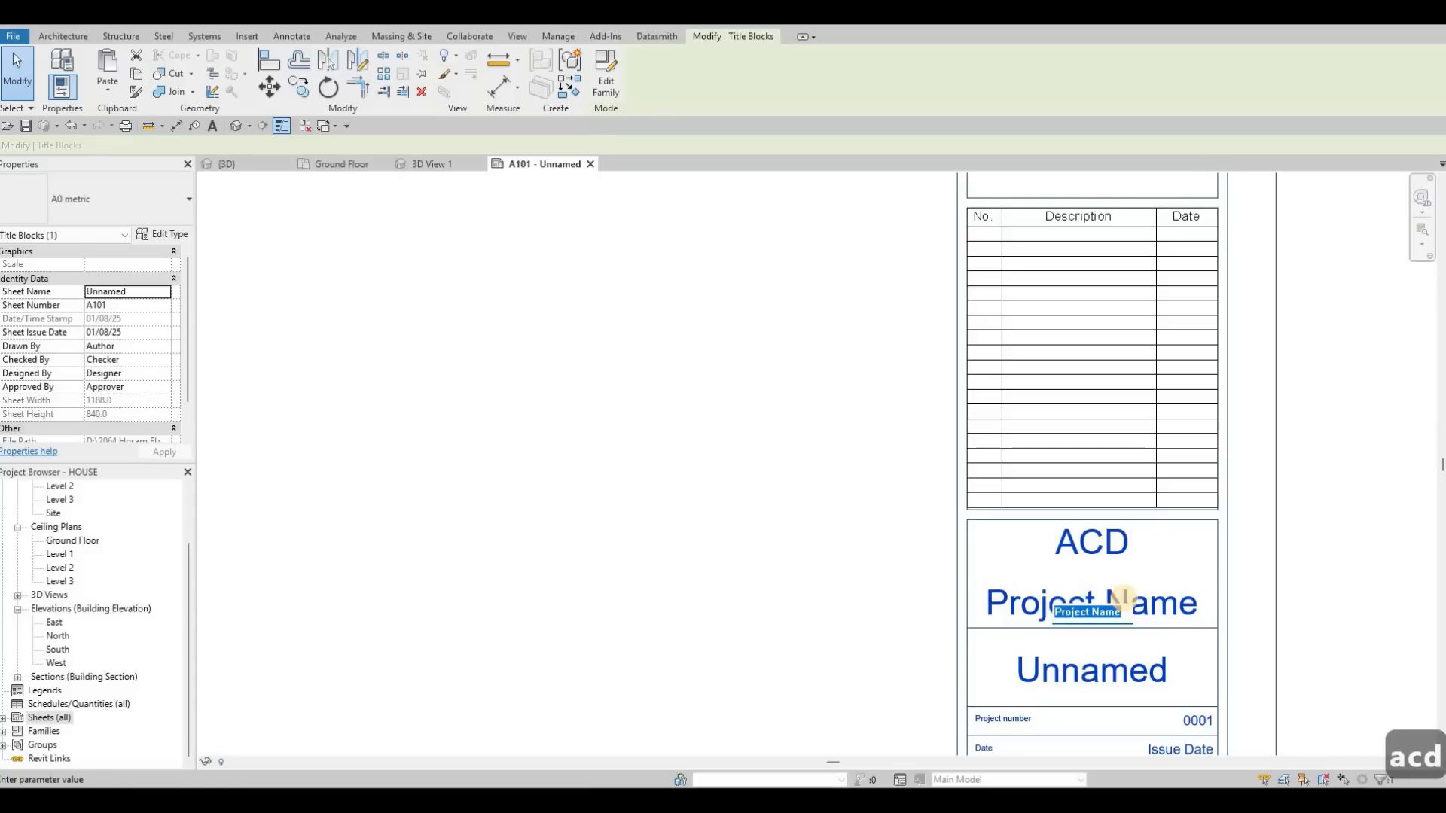
pyautogui.write('HOUSE')
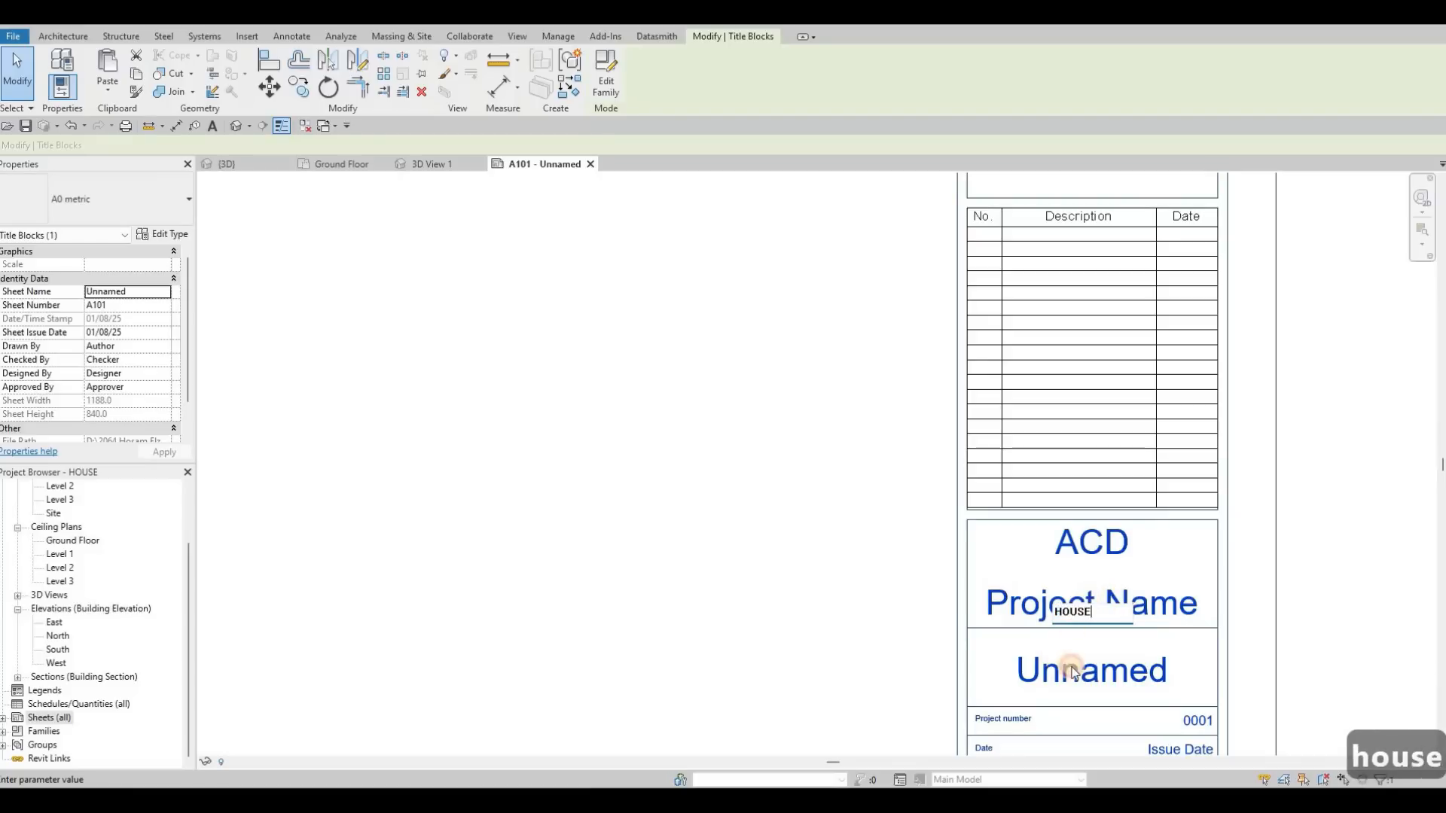
# Step: Set the sheet name in sheet A101's title block to COVER SHEET
pyautogui.click(1073, 669)
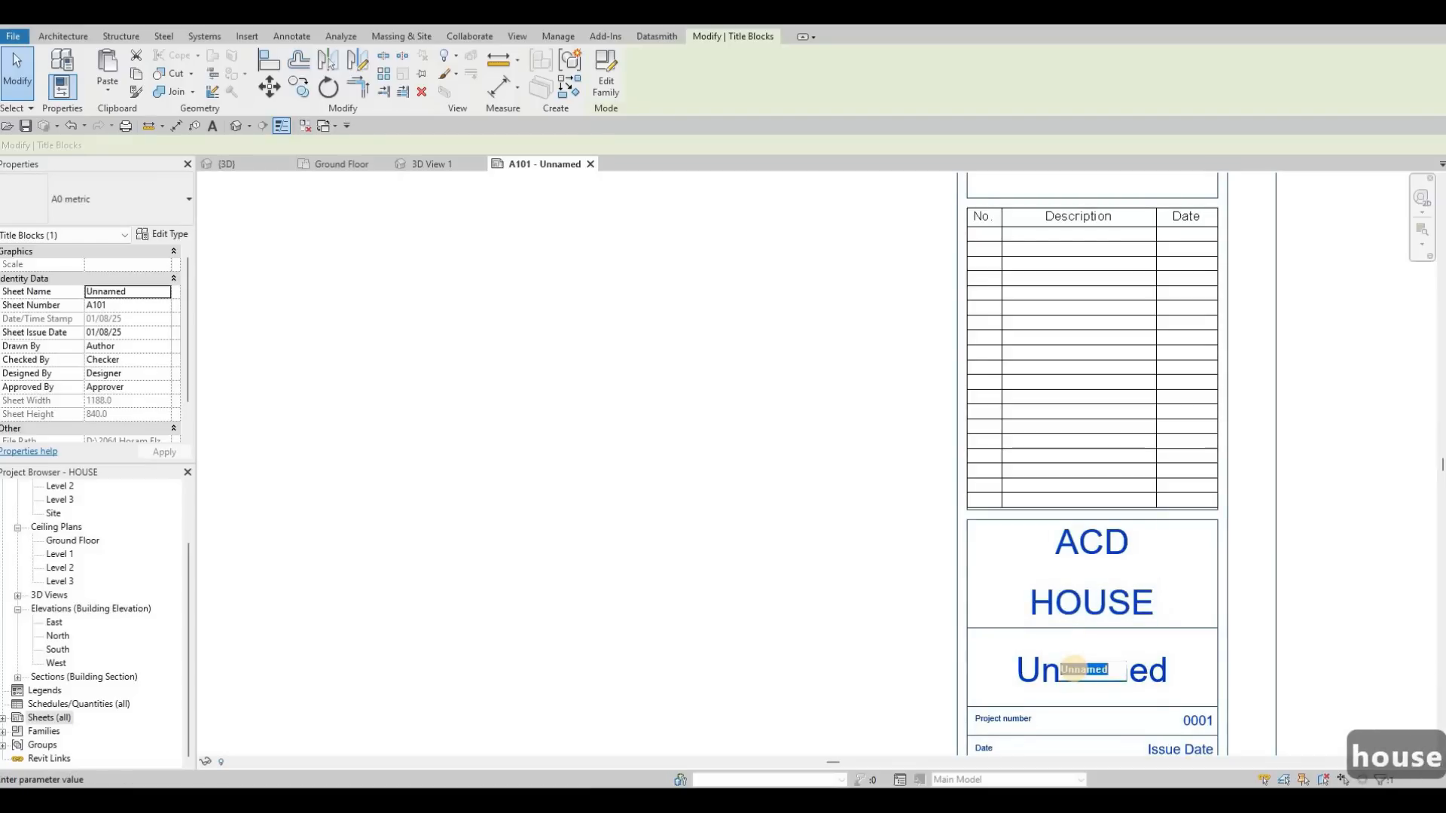
pyautogui.write('COVER S')
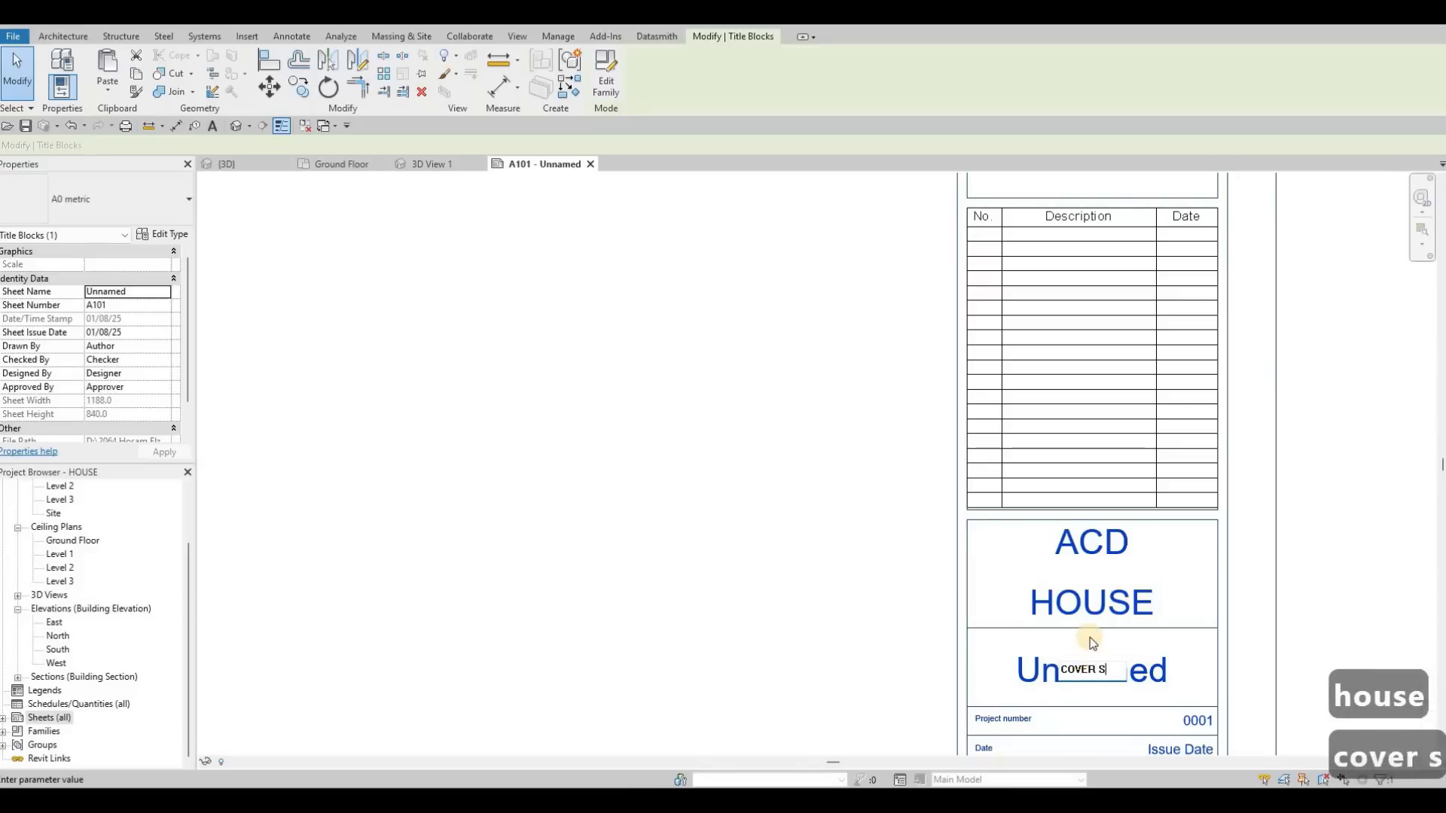
pyautogui.write('HEET')
pyautogui.click(773, 467)
pyautogui.moveTo(933, 639); pyautogui.dragTo(946, 572, button='middle')
pyautogui.scroll(-3, 947, 573)
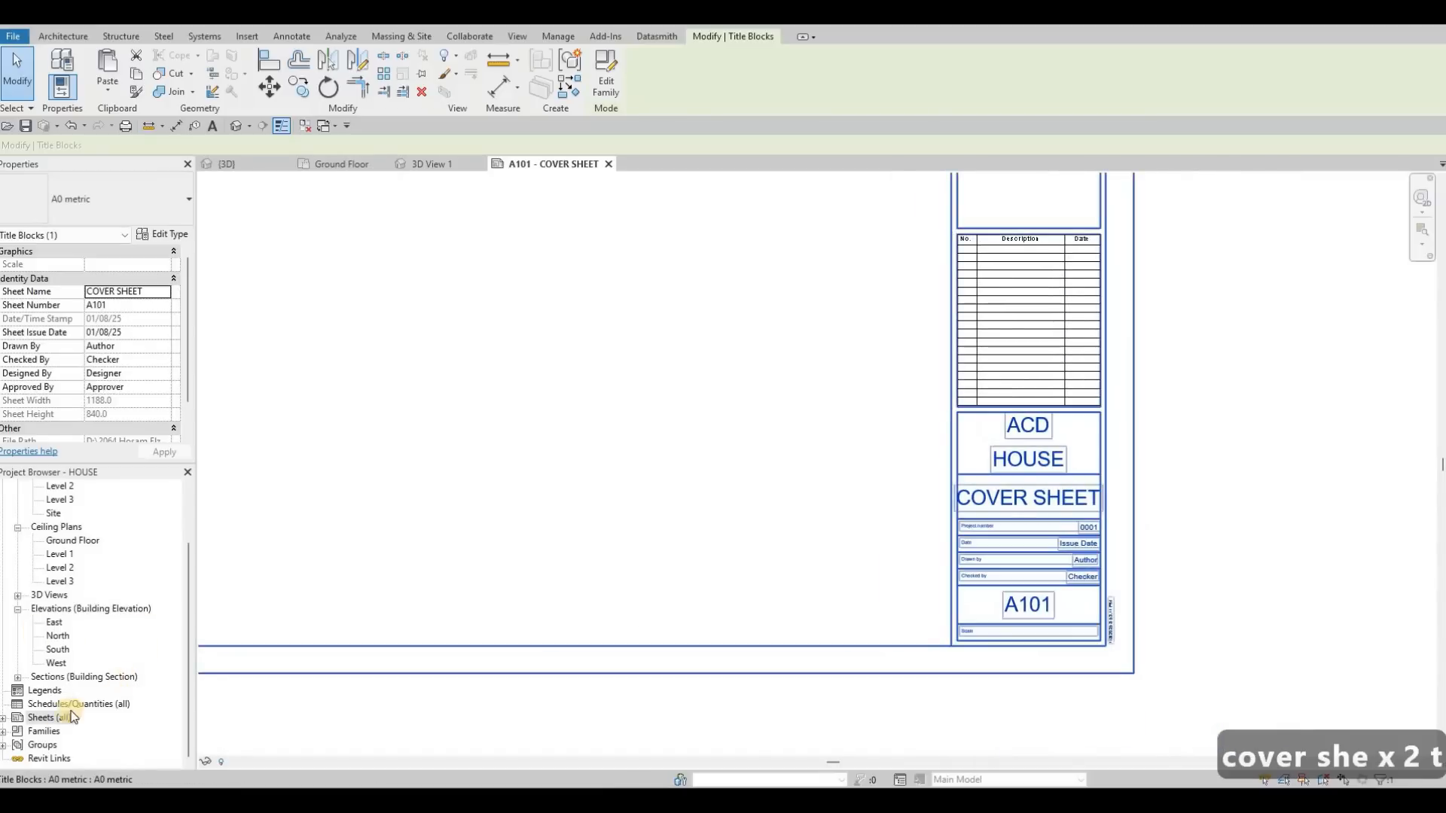
# Step: Create four more sheets in the project, each with the A0 metric title block
pyautogui.rightClick(43, 721)
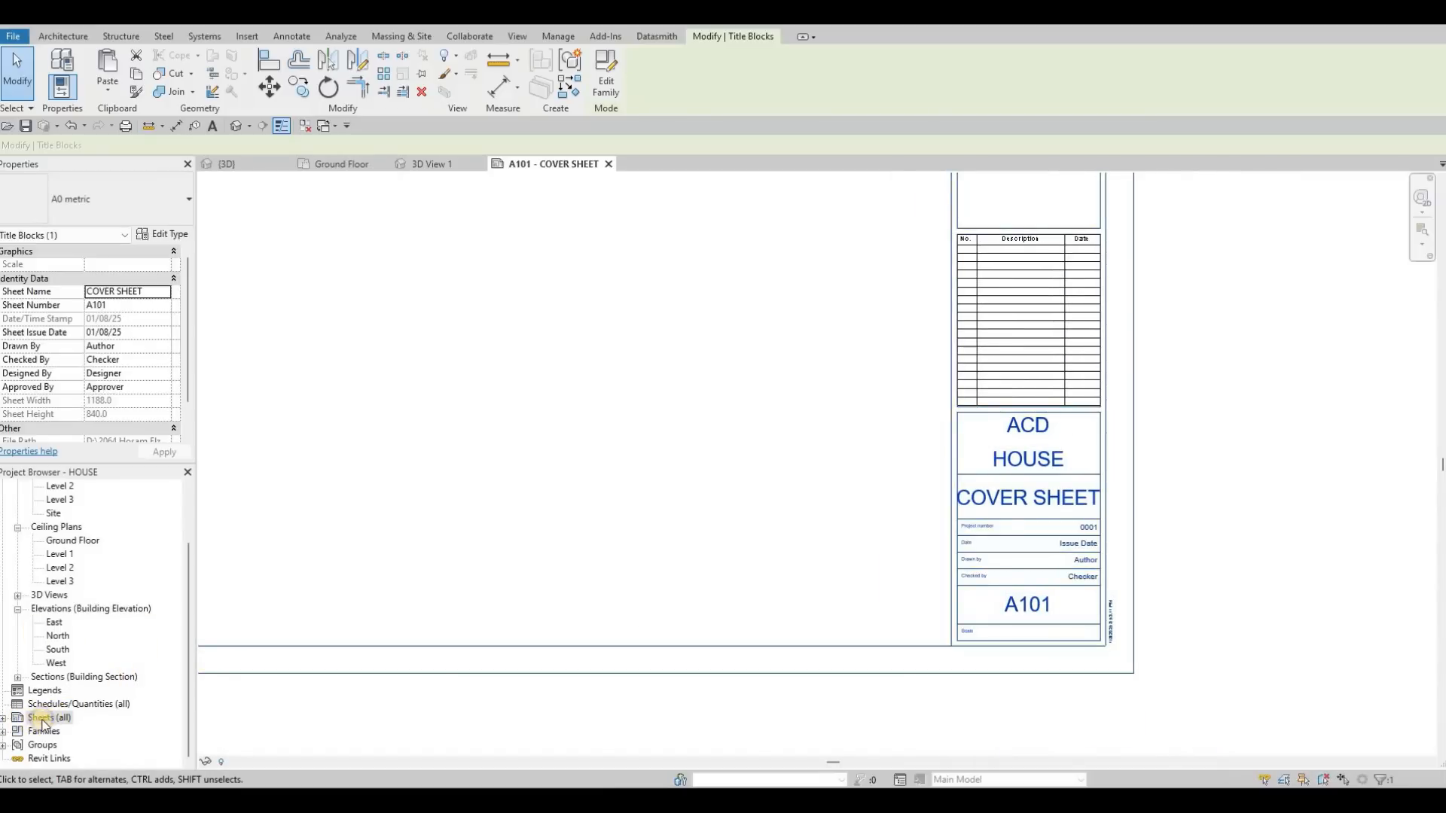
pyautogui.click(109, 621)
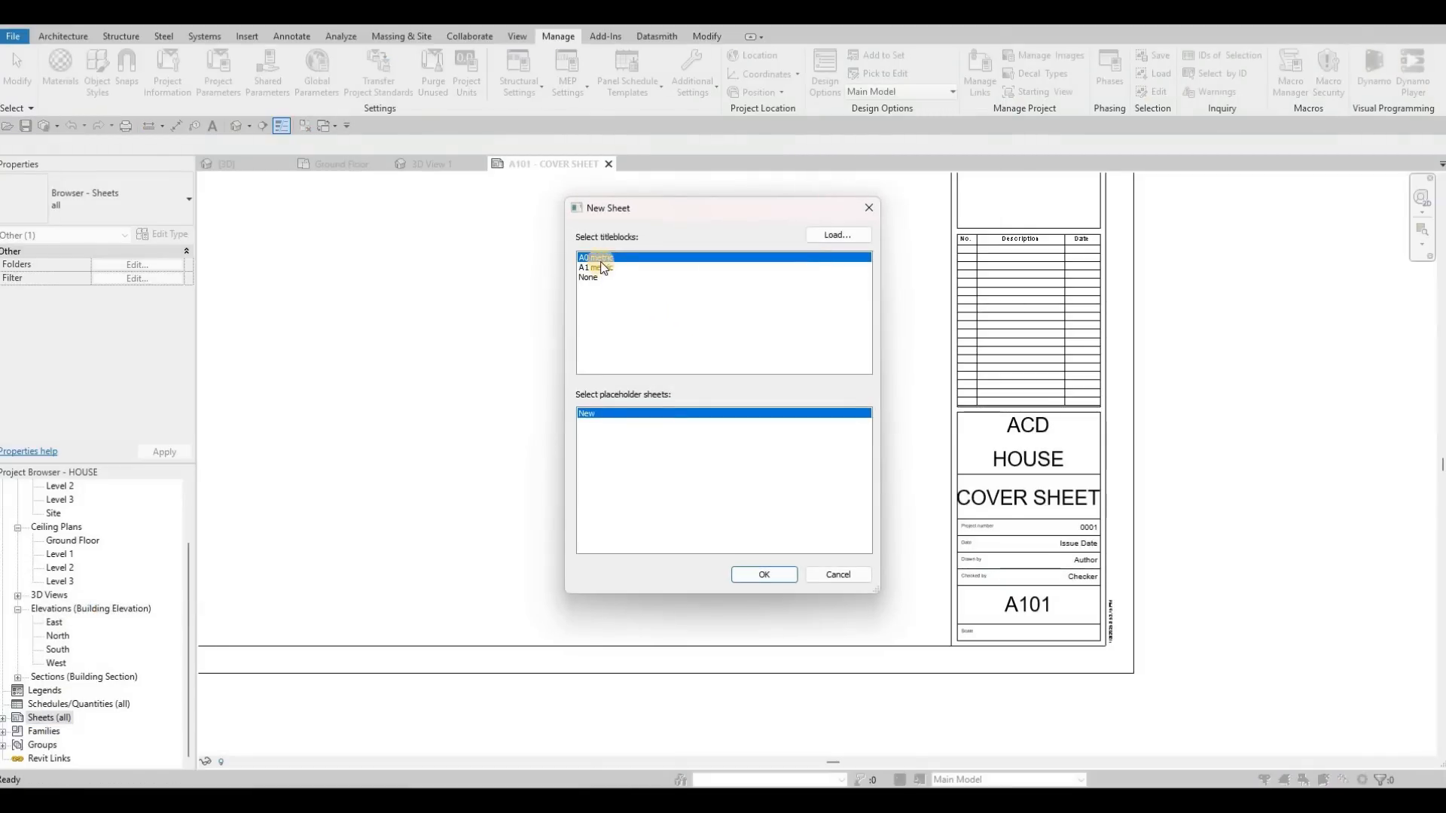
pyautogui.rightClick(47, 721)
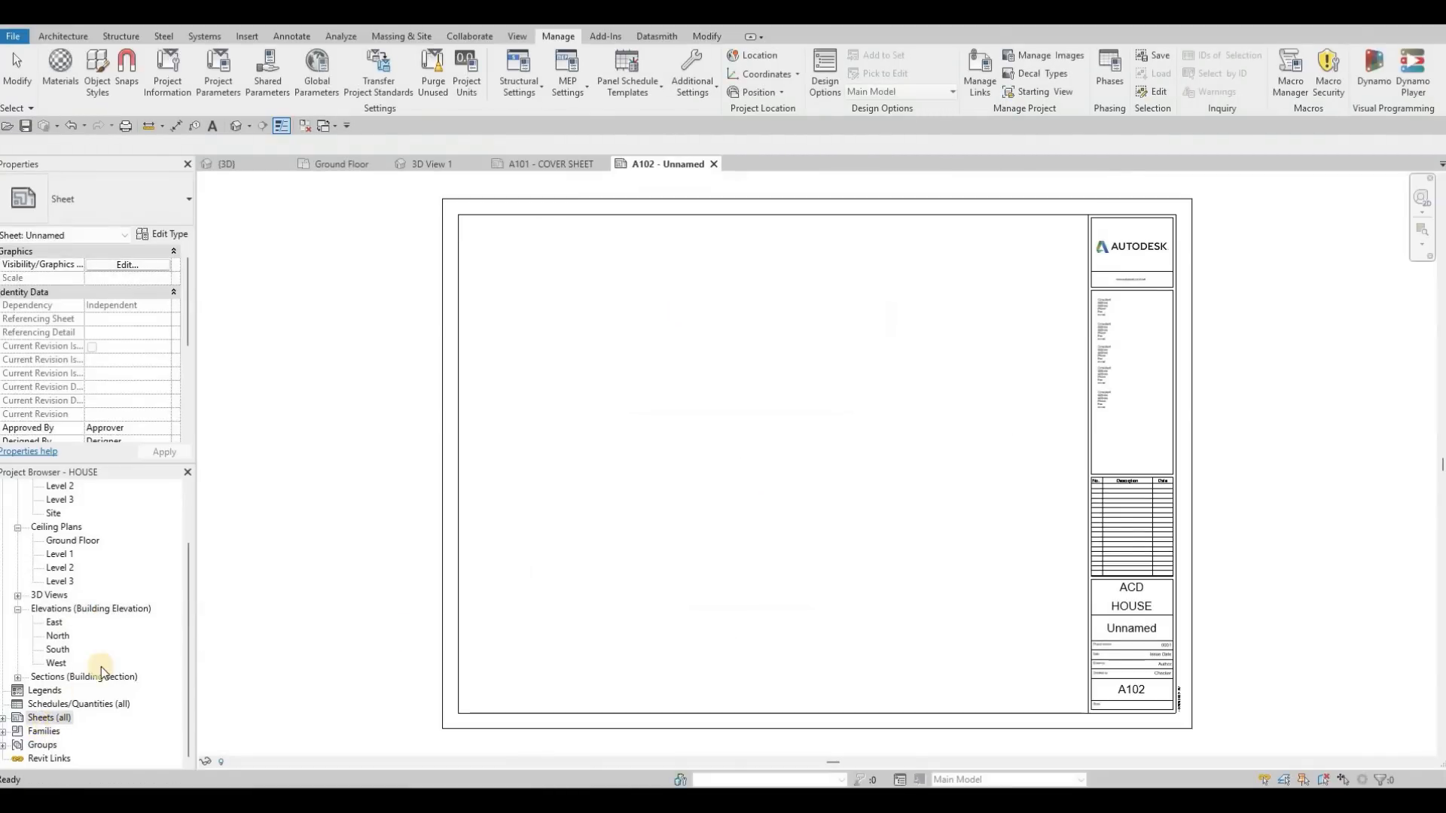
pyautogui.click(125, 614)
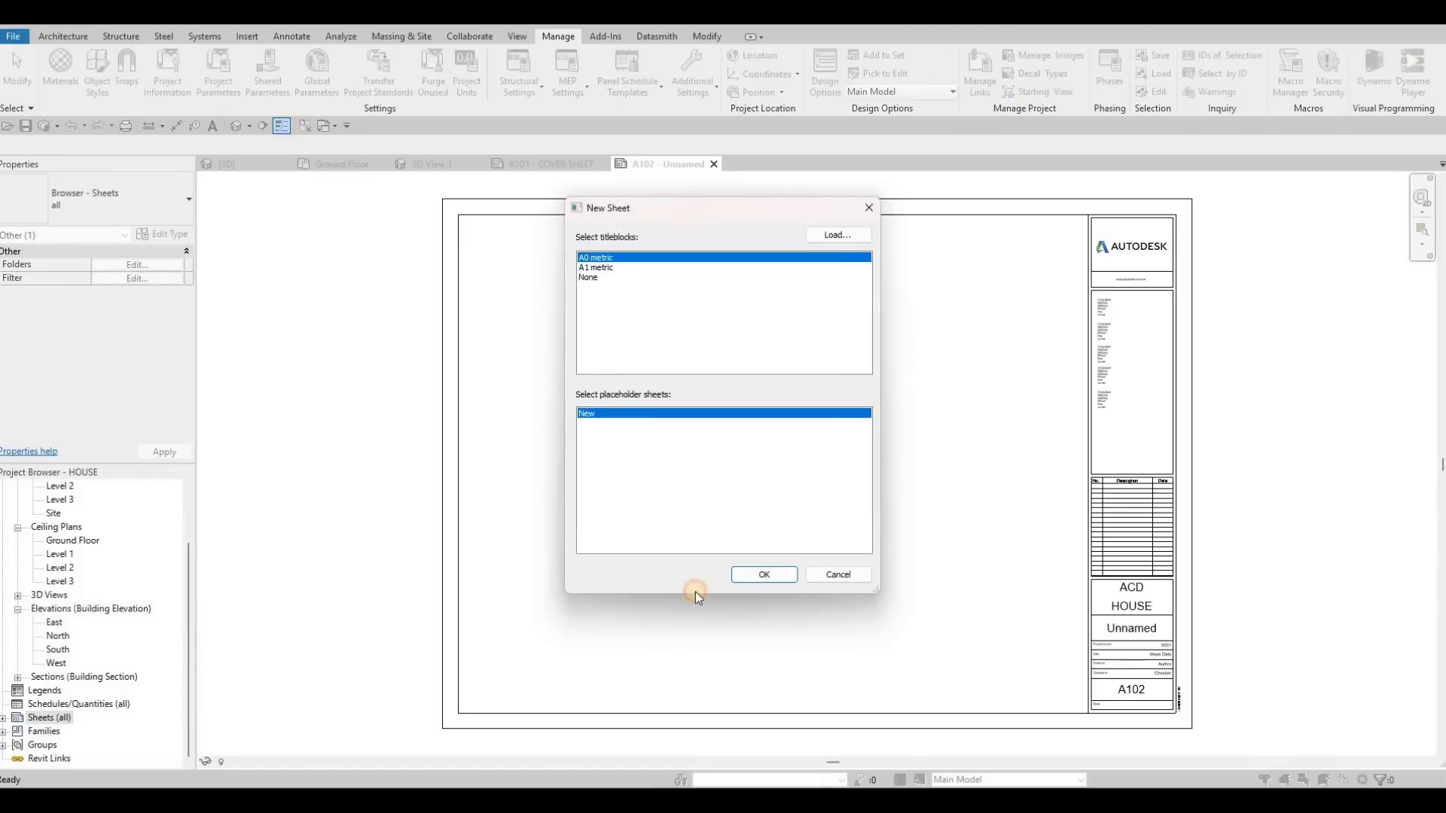
pyautogui.press('Return')
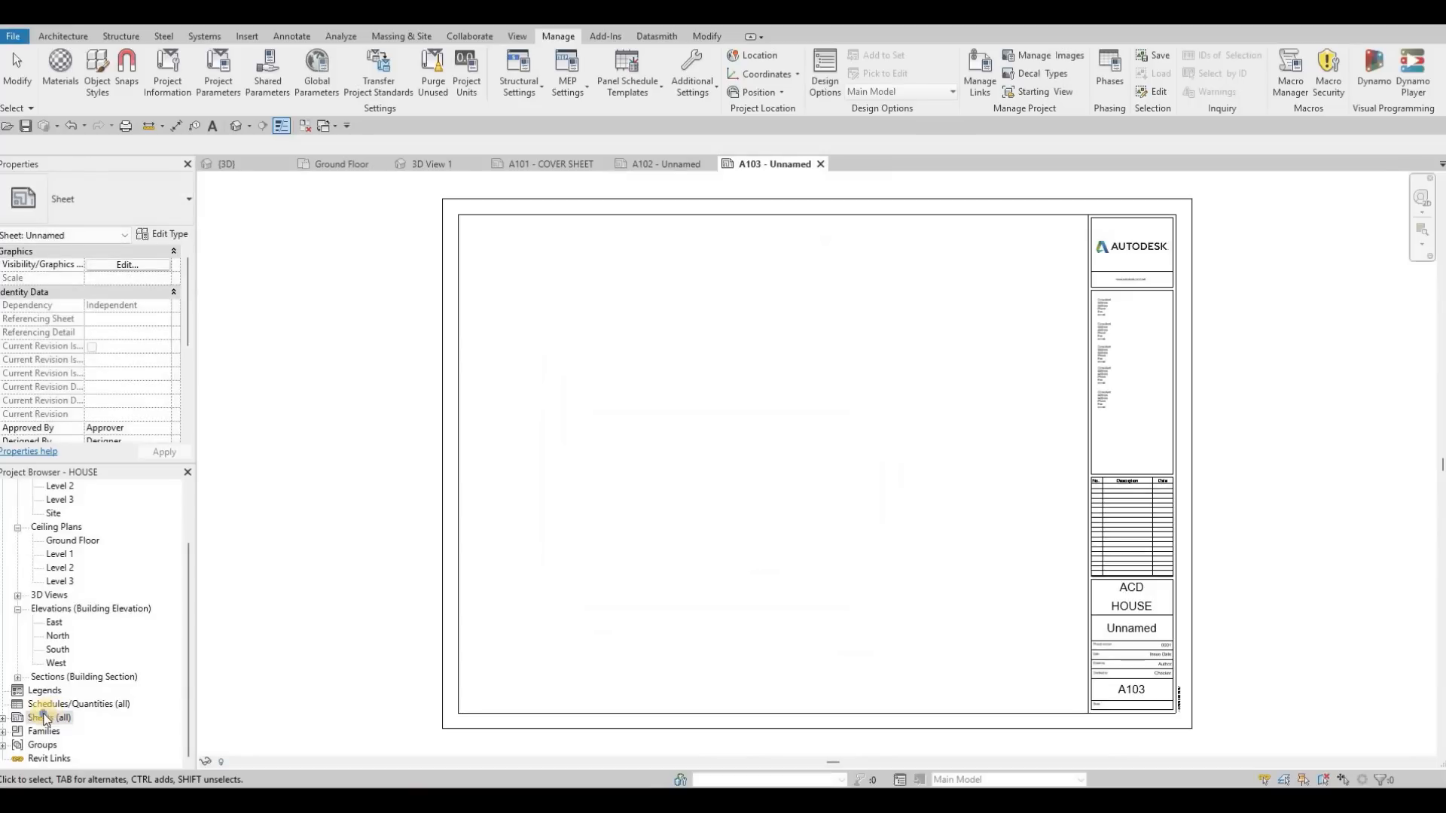
pyautogui.rightClick(46, 718)
pyautogui.click(120, 607)
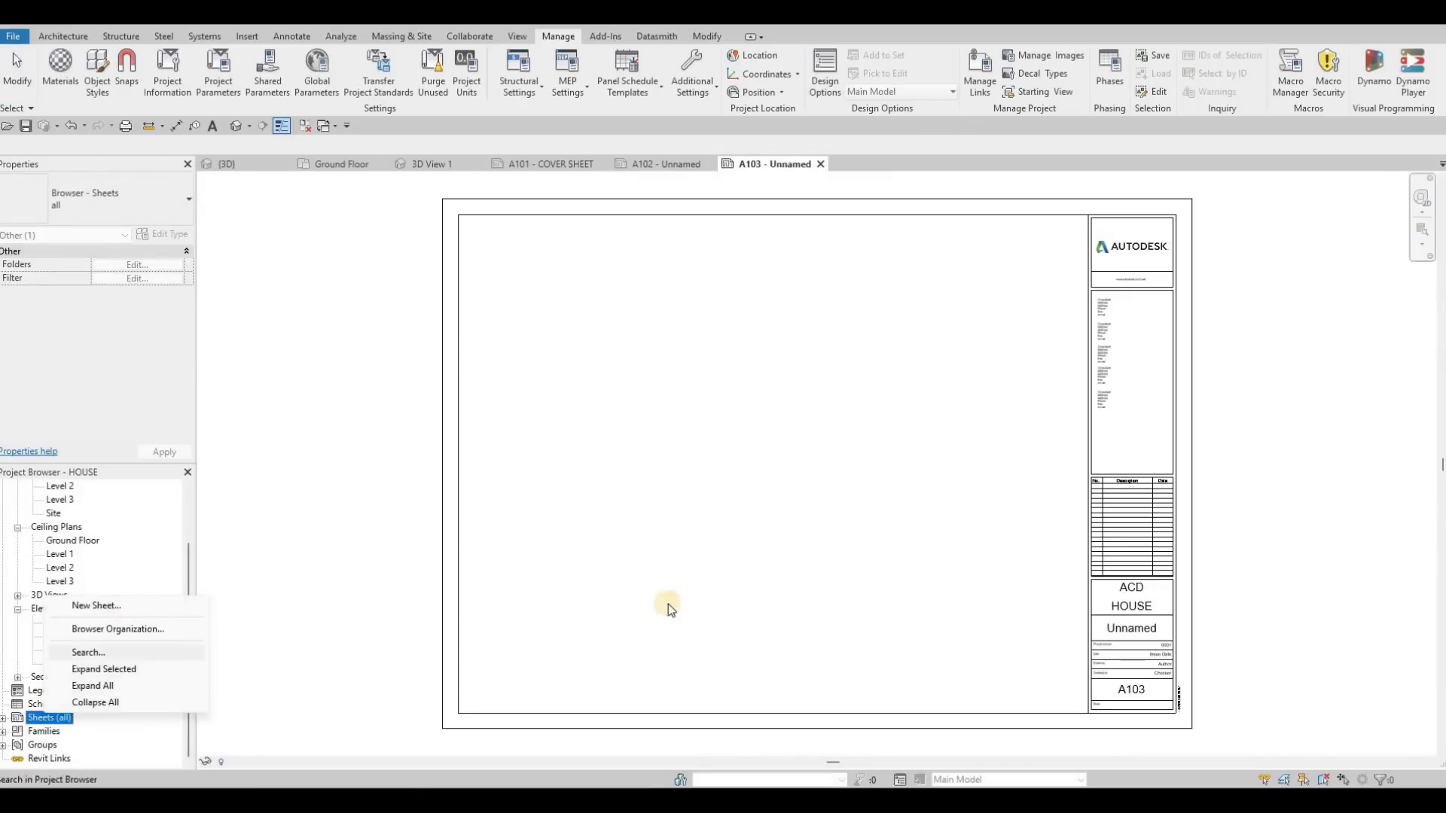
pyautogui.click(760, 567)
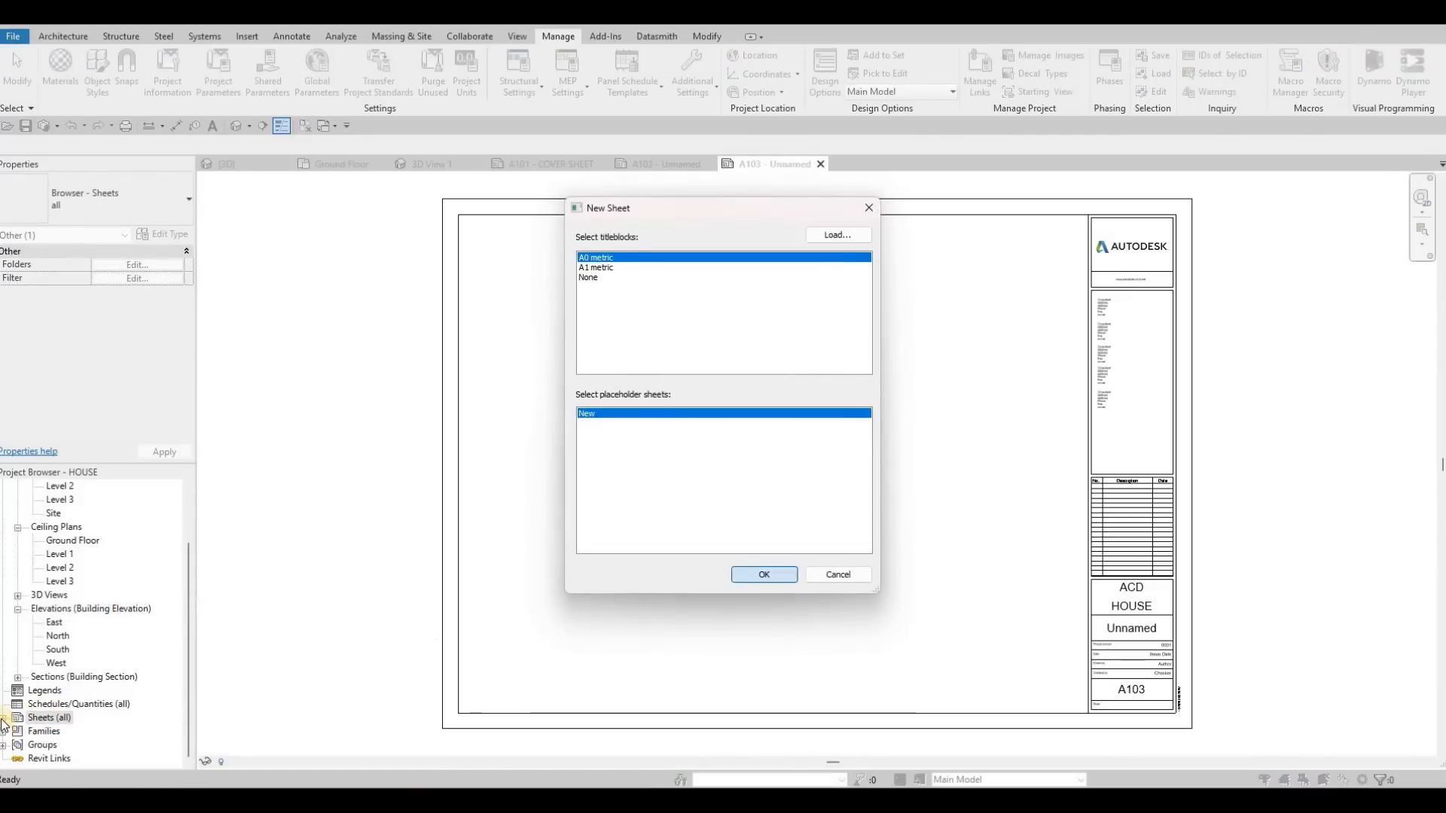
pyautogui.doubleClick(49, 717)
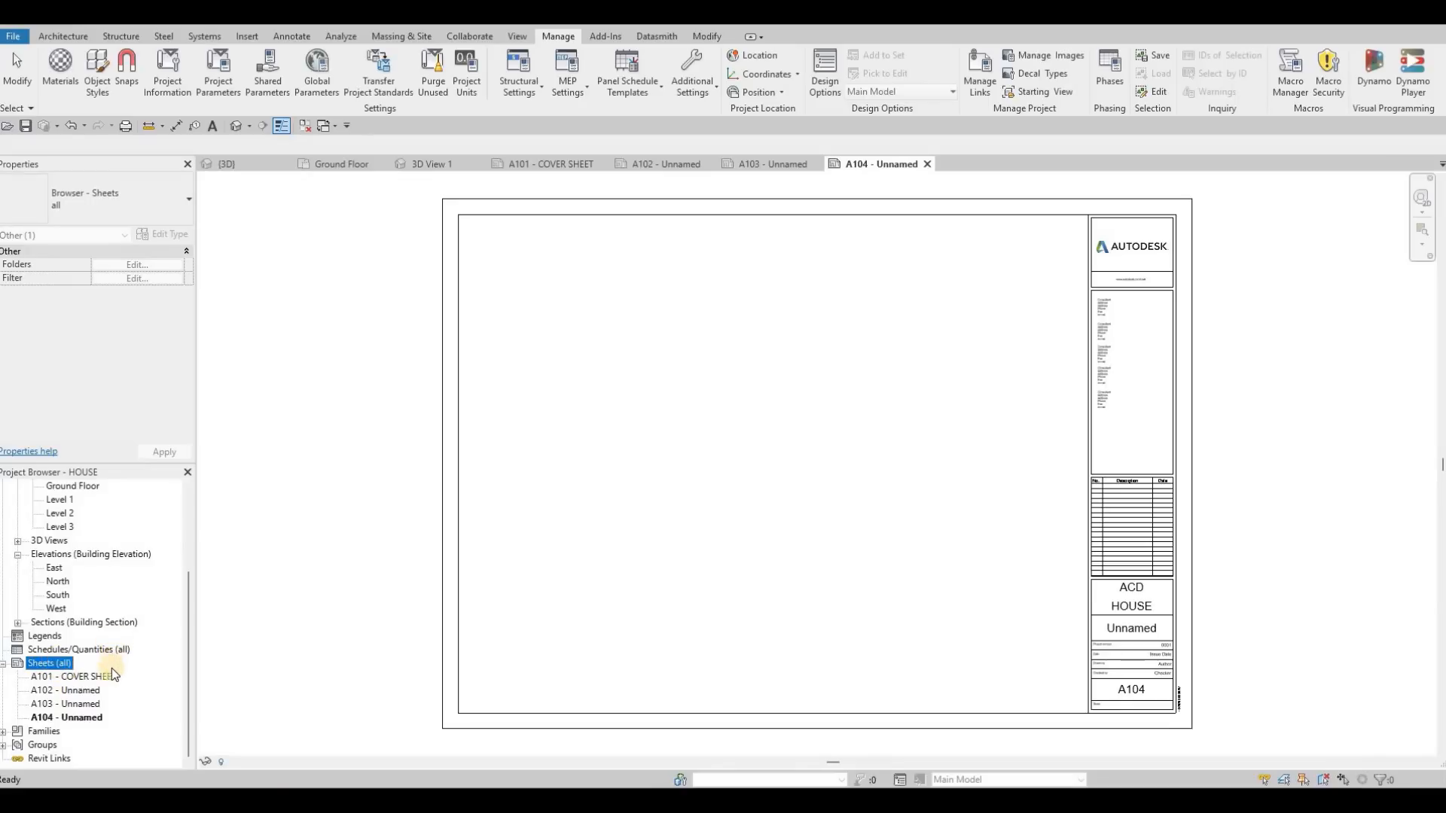
pyautogui.rightClick(58, 664)
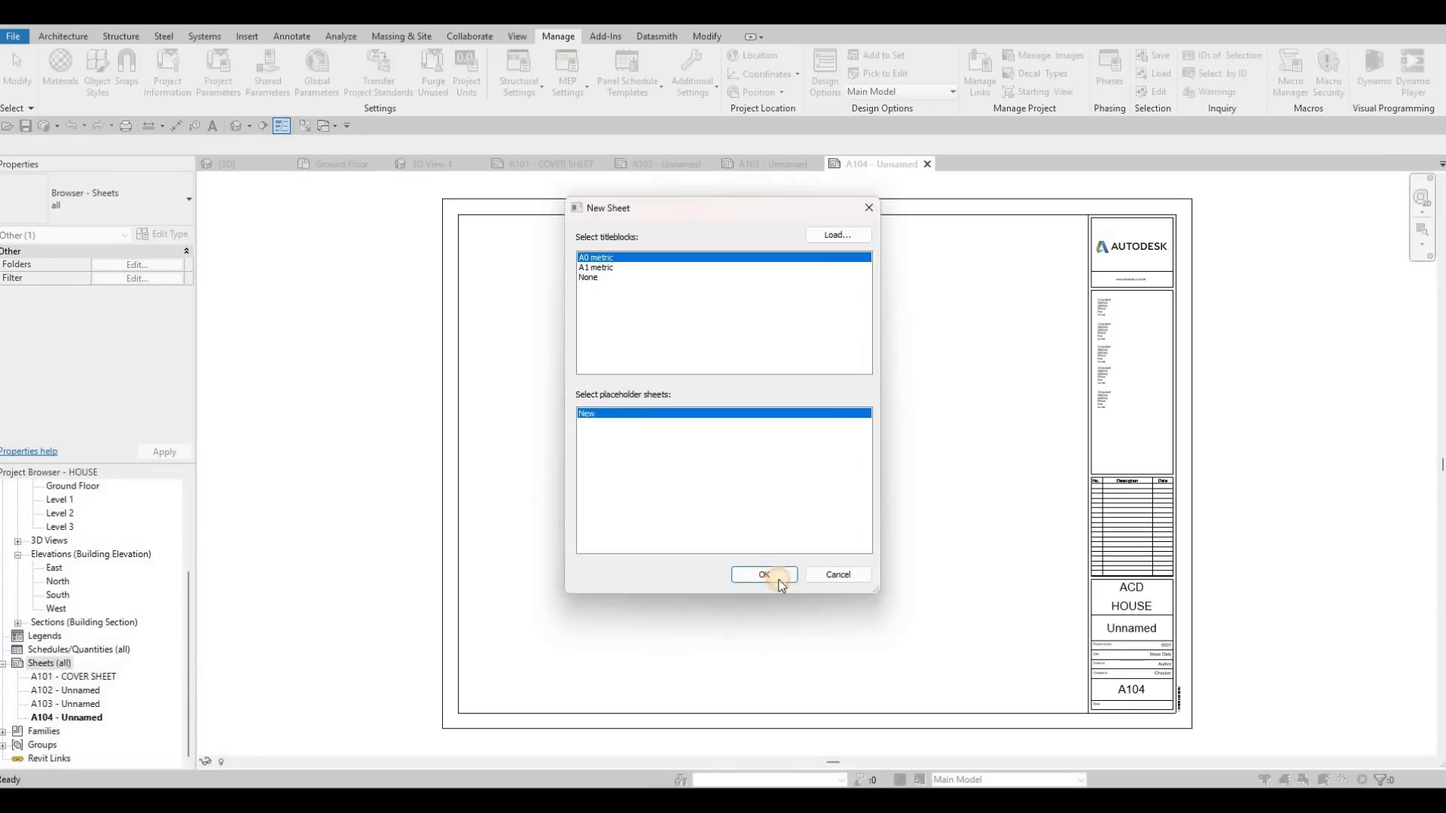
pyautogui.click(764, 575)
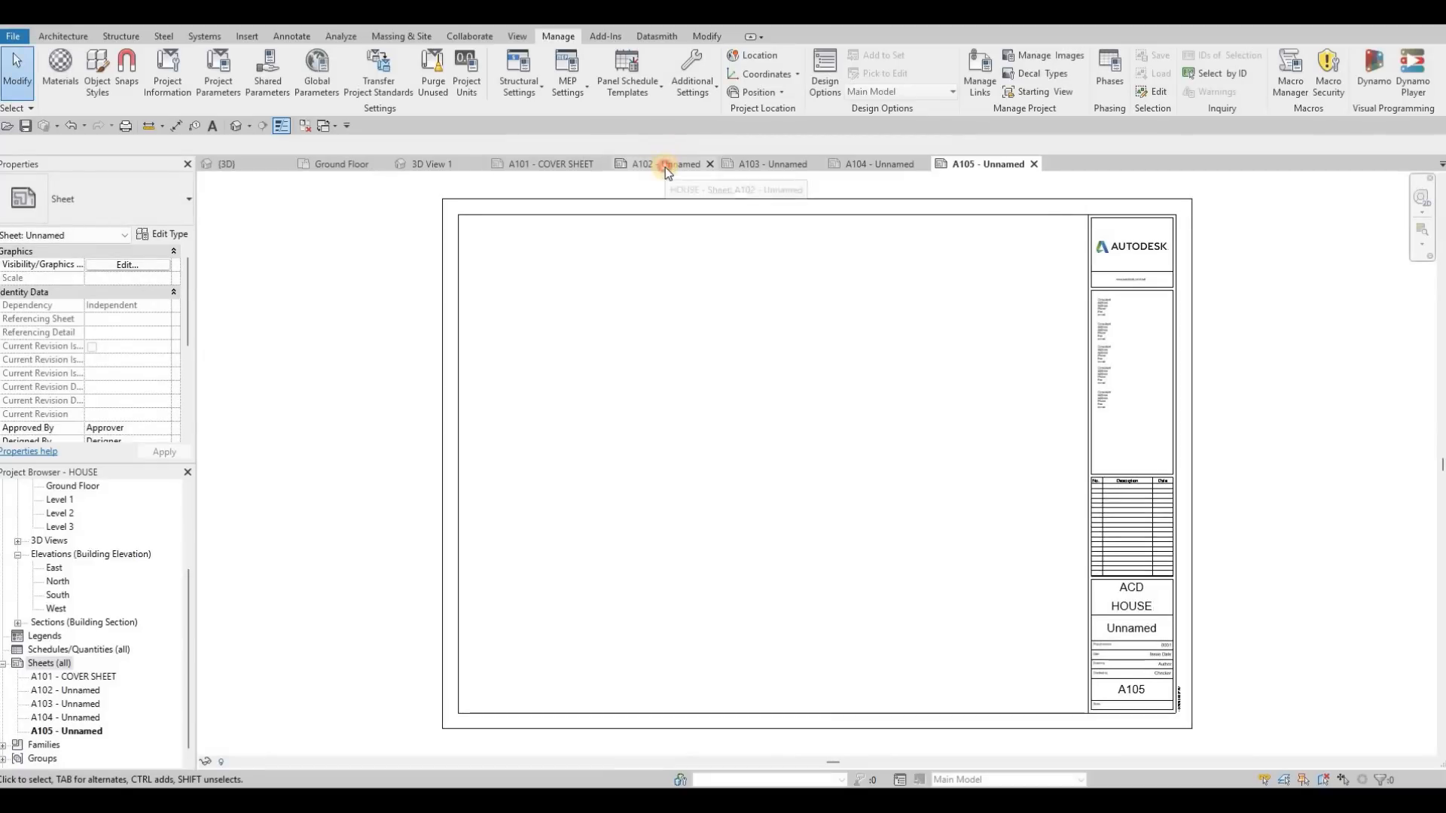
# Step: Open sheet A102 and set the sheet name in its title block to FIRST FLOOR
pyautogui.click(667, 168)
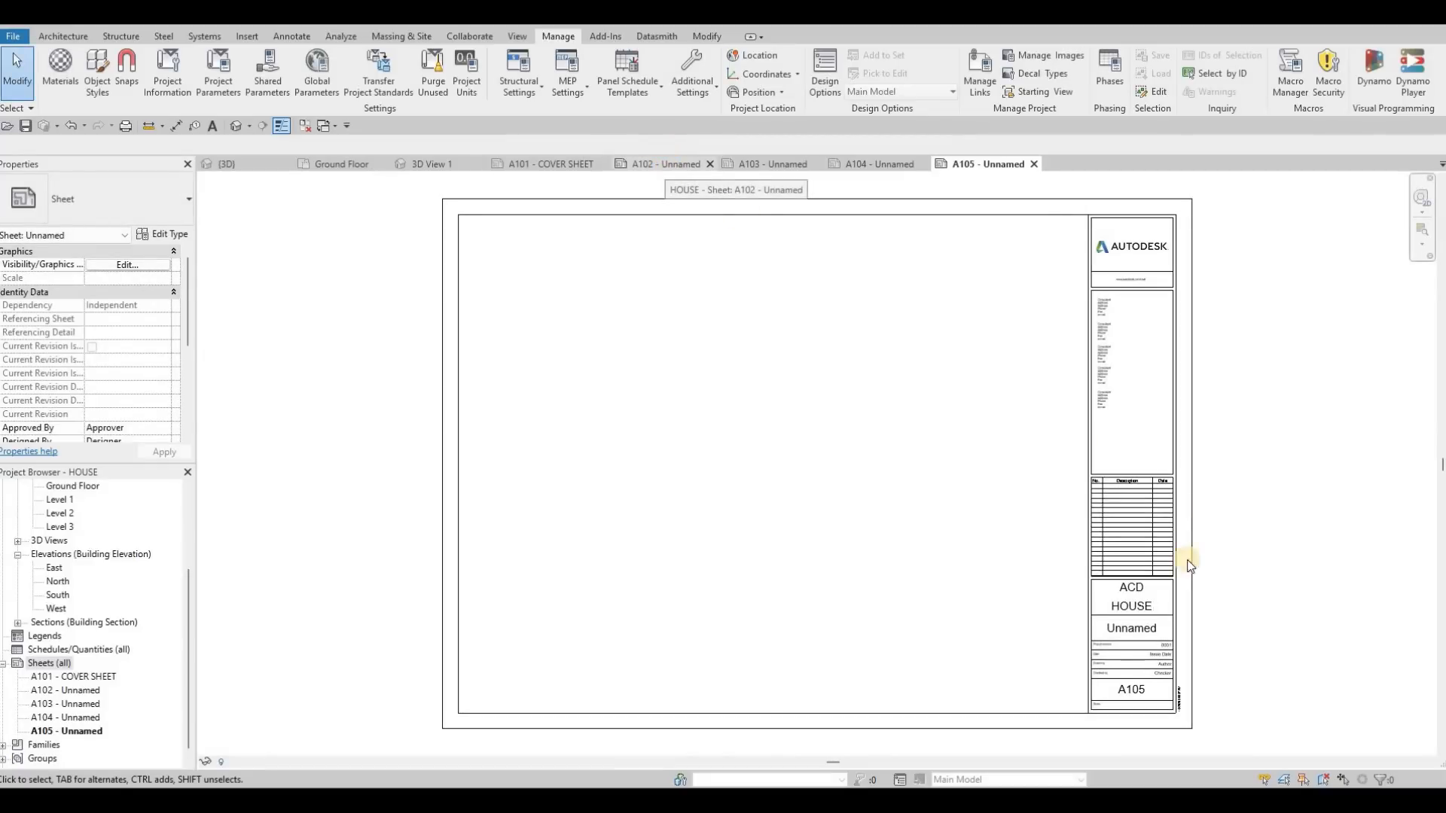
pyautogui.click(1131, 628)
pyautogui.click(1130, 630)
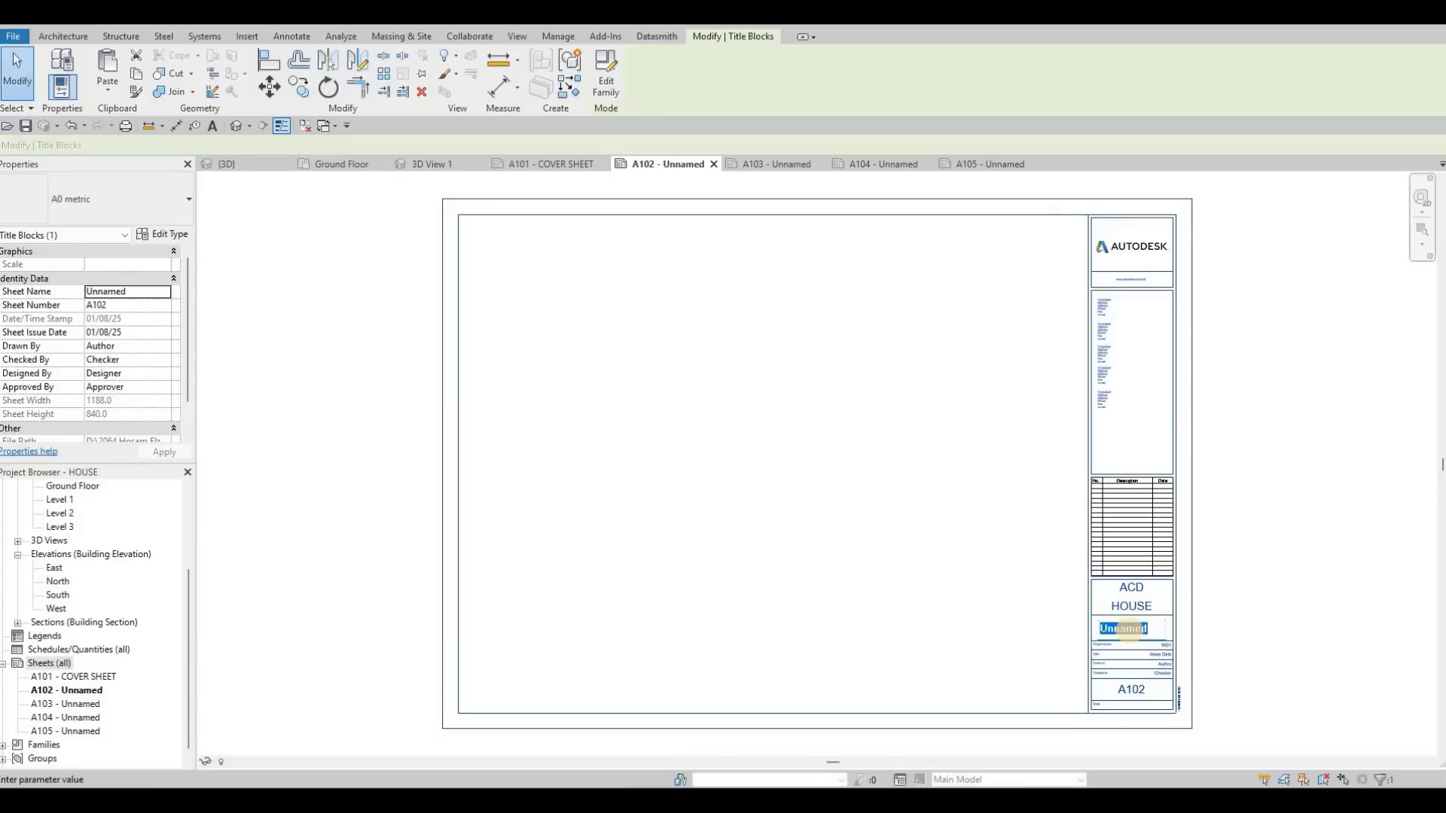
pyautogui.write('FIRS')
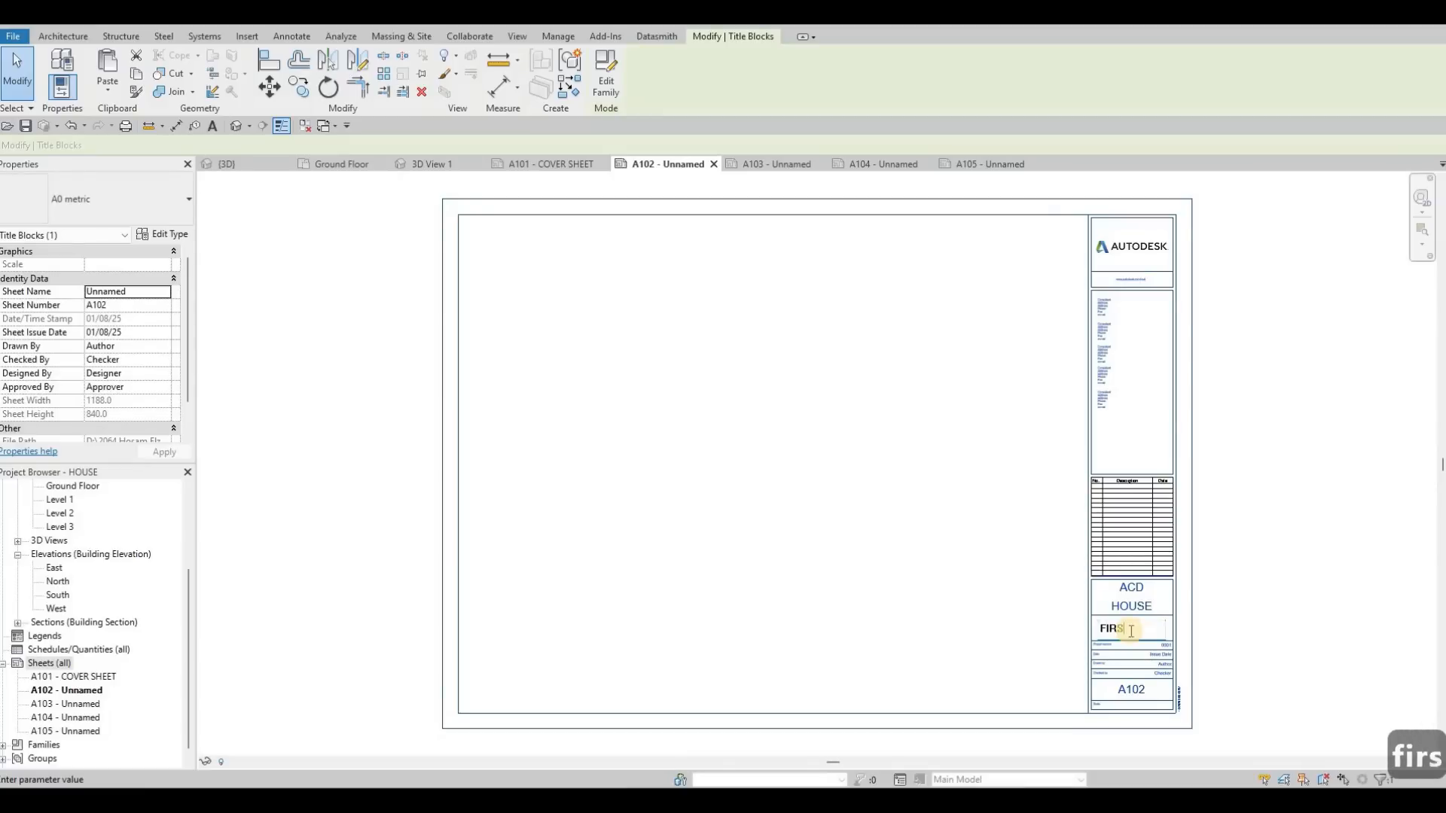
pyautogui.write('T FL')
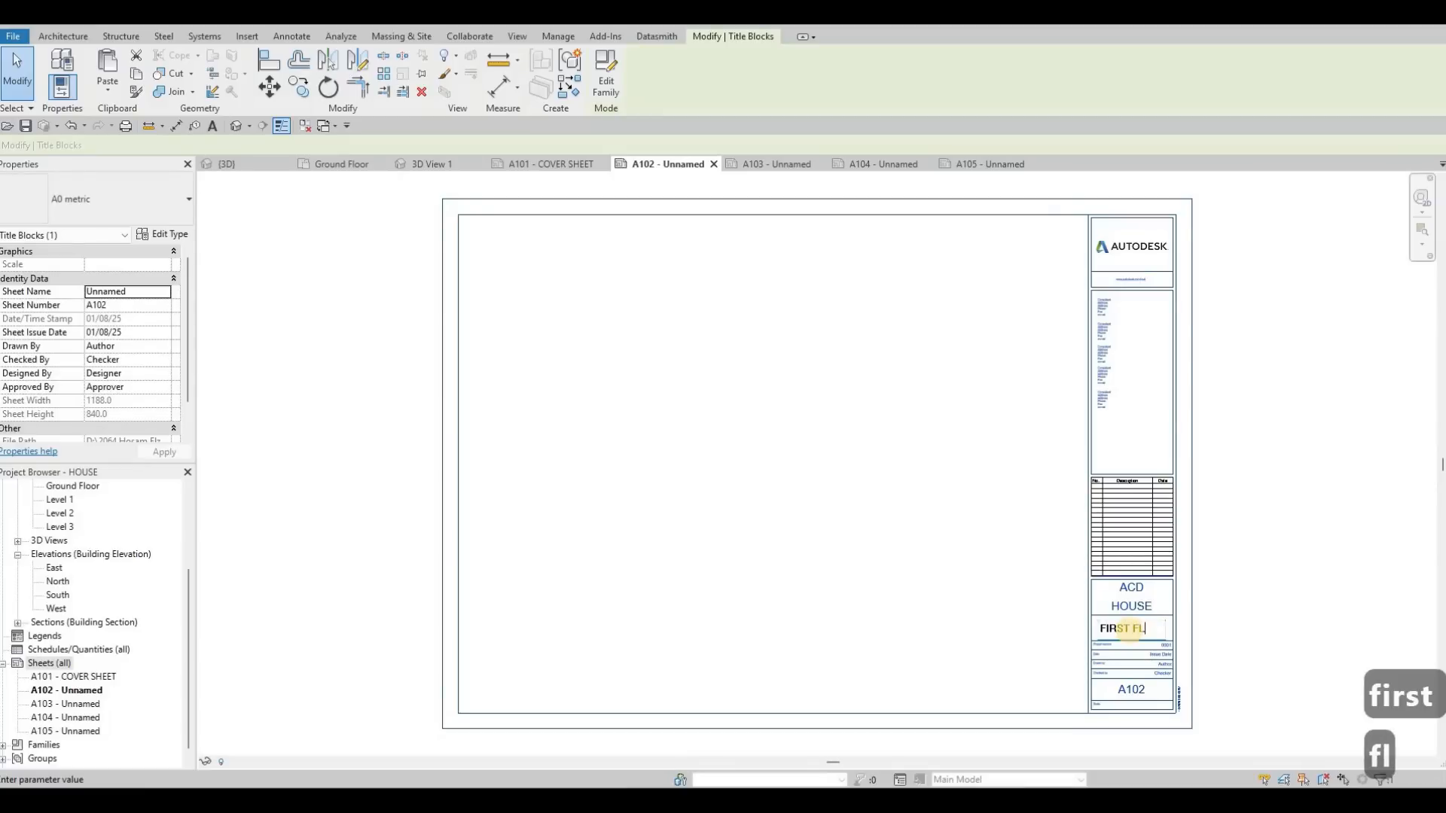
pyautogui.write('OOR')
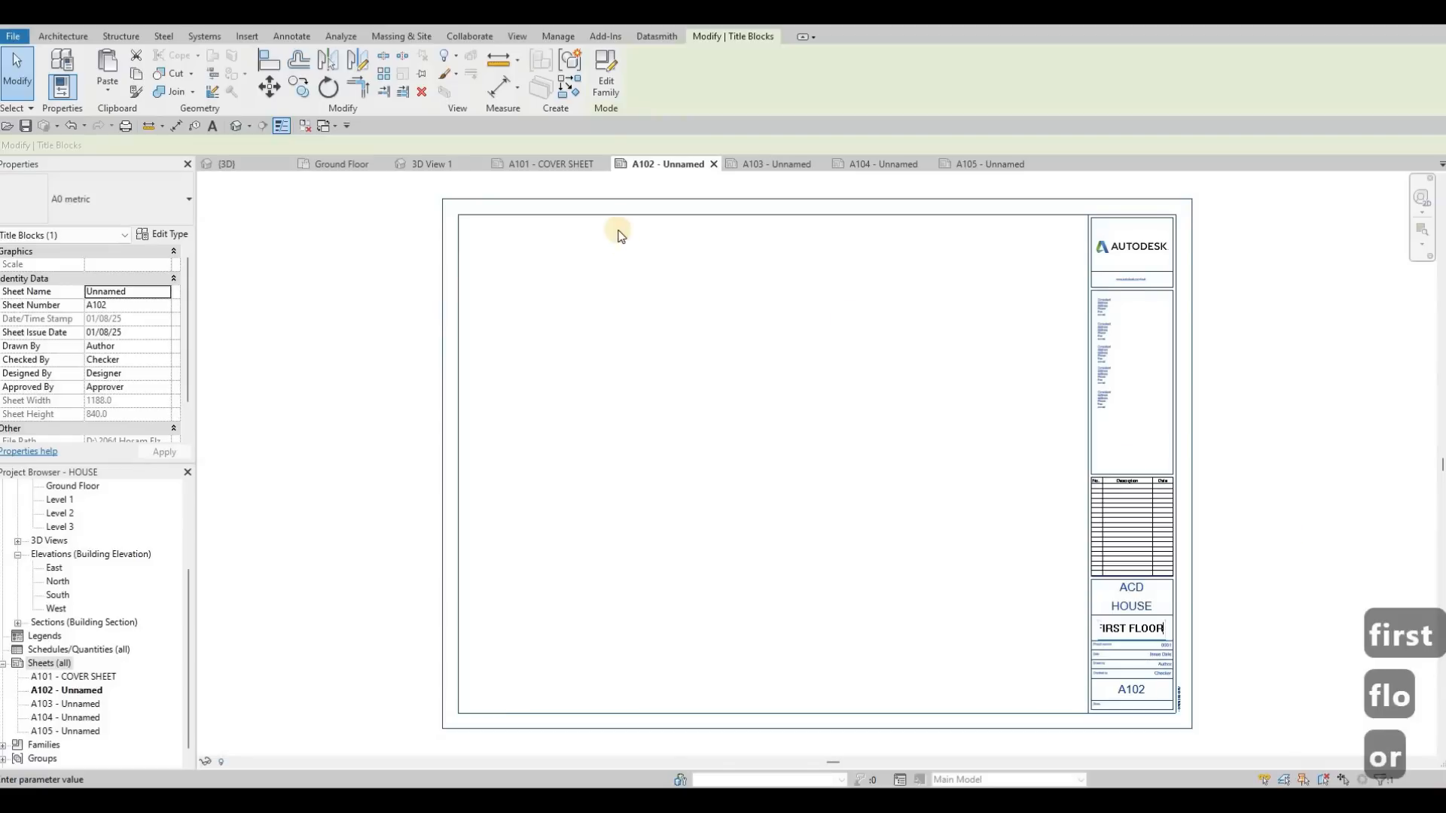
pyautogui.click(677, 226)
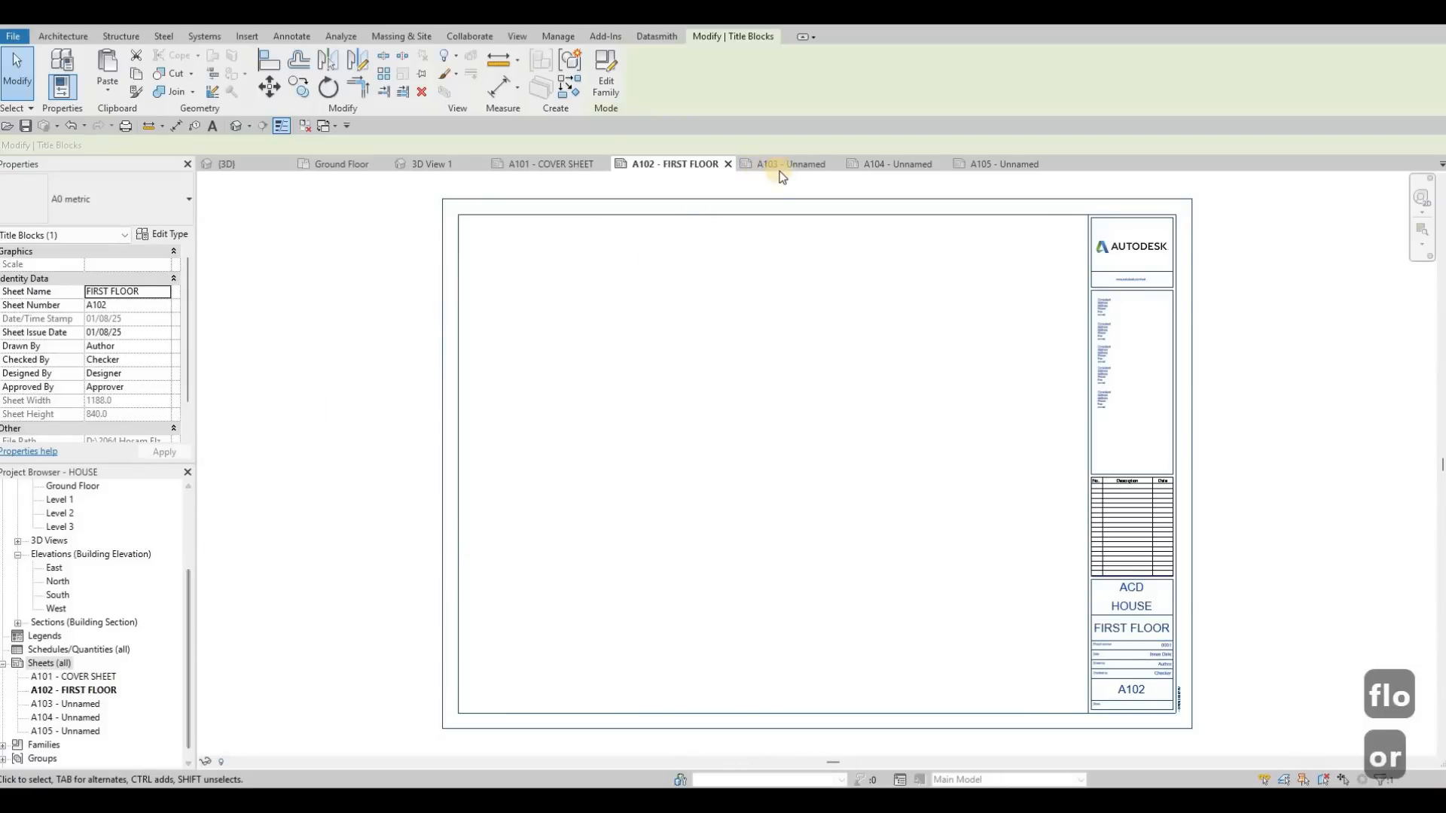
# Step: Rename sheet A103 as SECOND FLOOR, keeping its sheet number
pyautogui.click(86, 704)
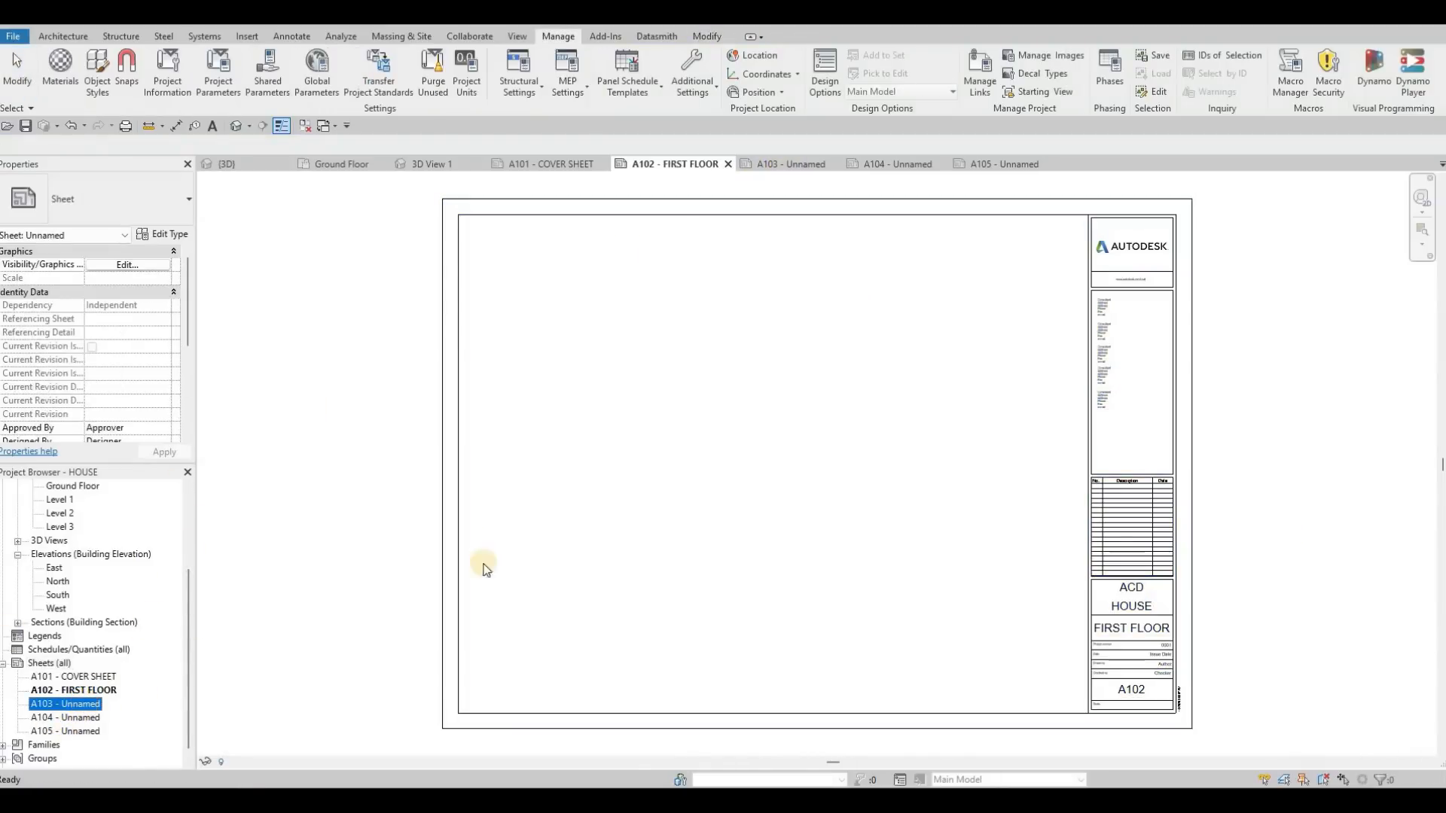
pyautogui.press('F2')
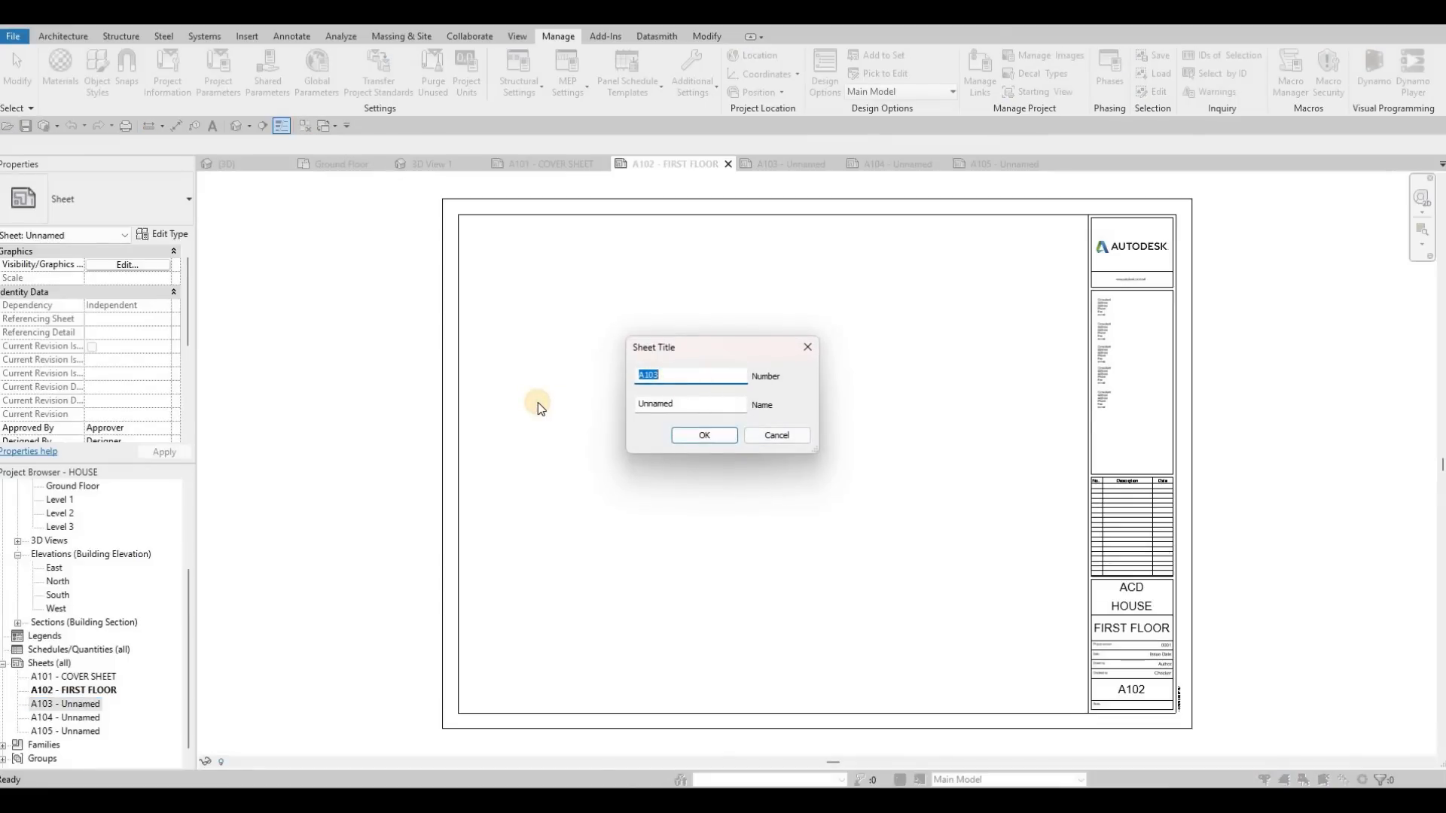
pyautogui.press('Tab')
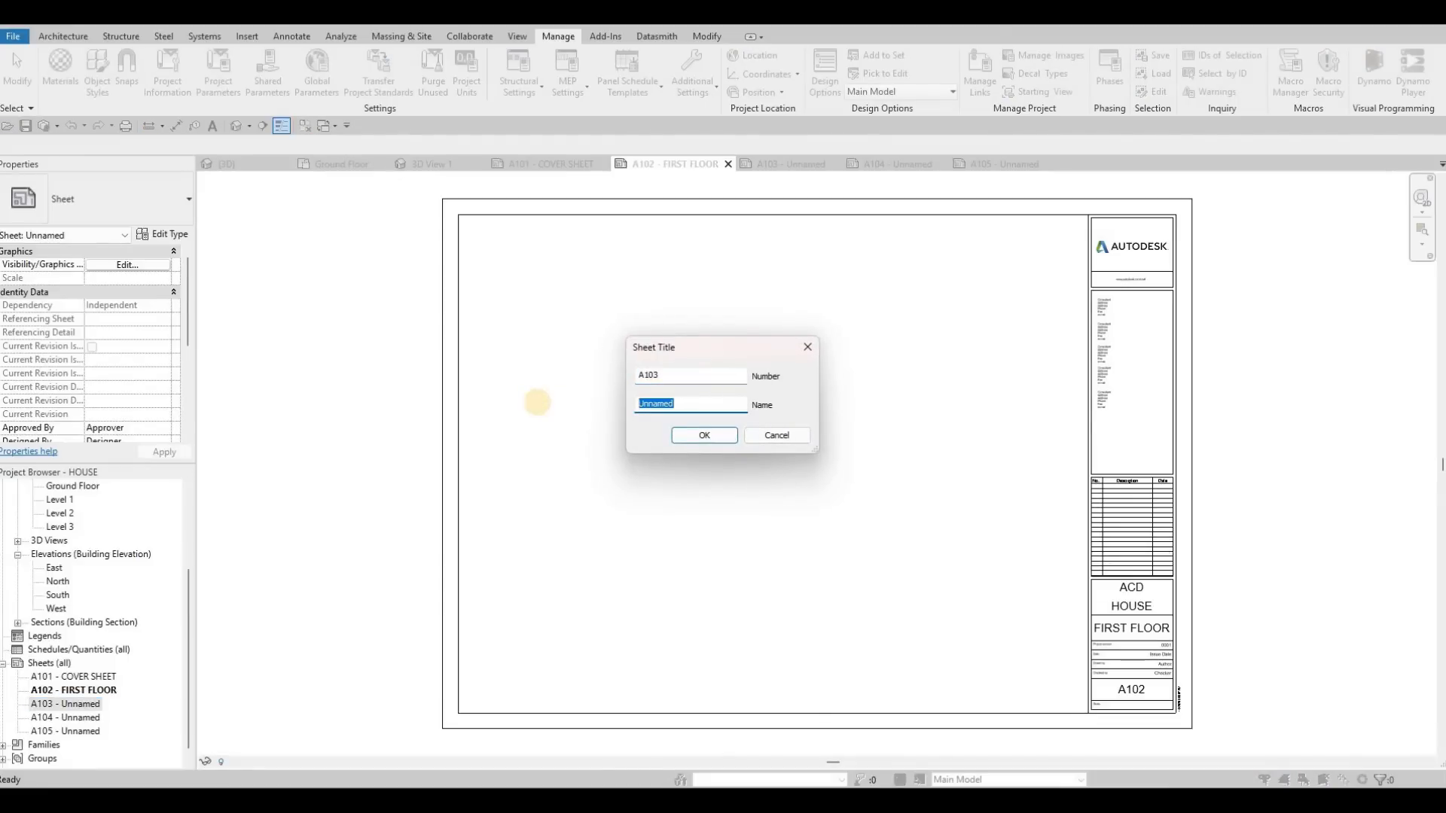
pyautogui.write('SECOND')
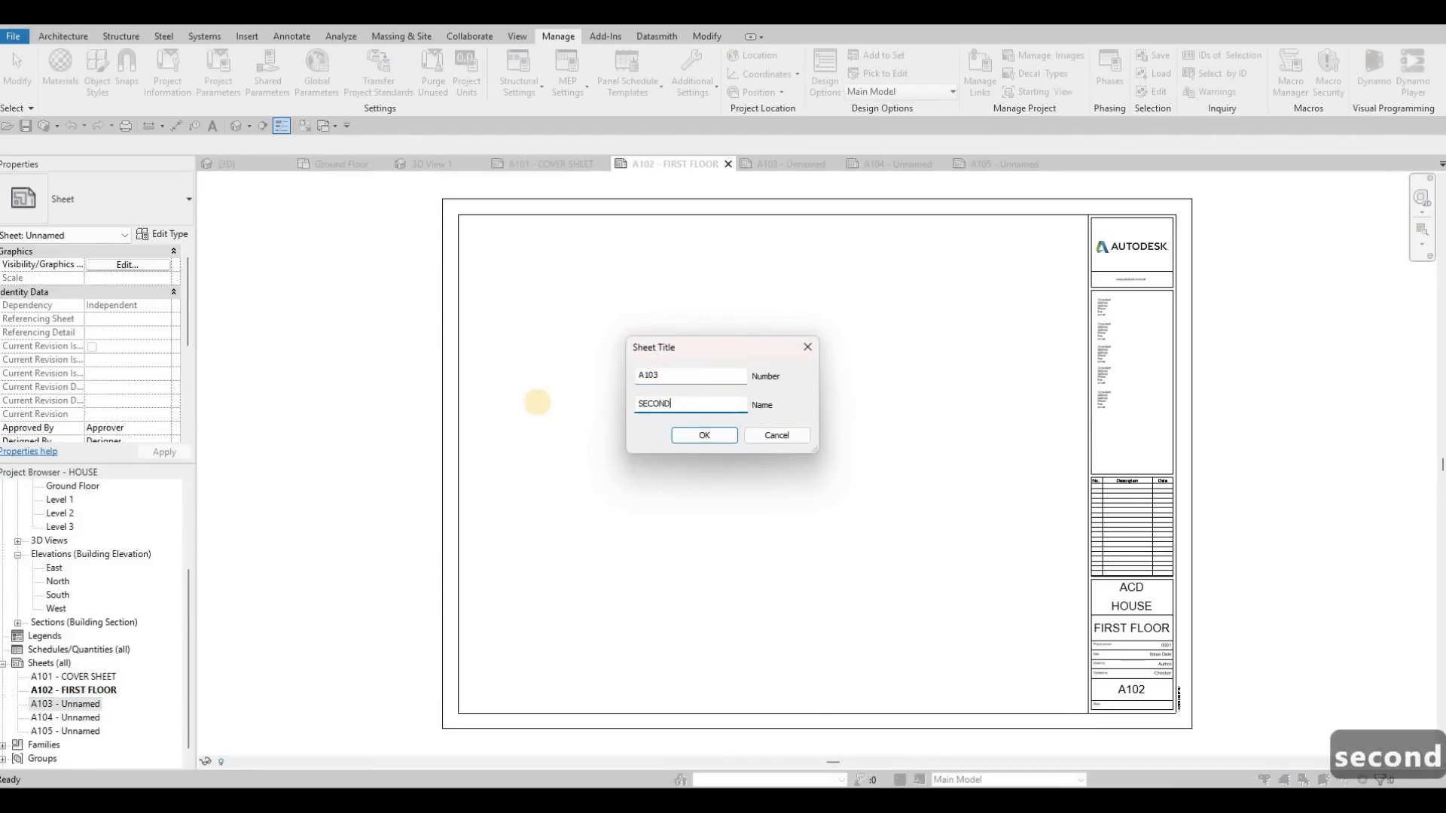
pyautogui.write(' FLOOR')
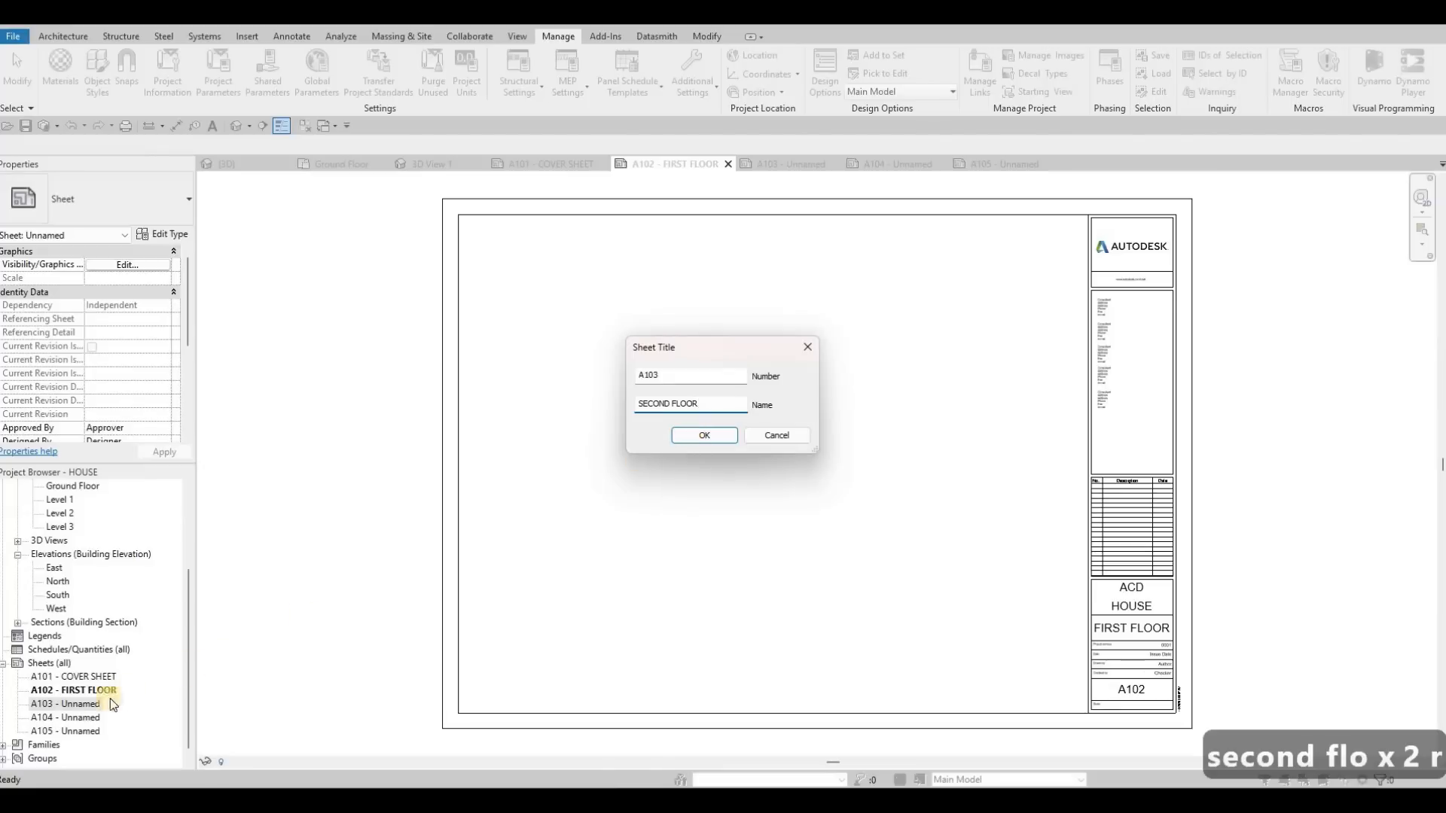
pyautogui.press('Return')
# Step: Rename sheet A104 as ELEVATION, keeping its sheet number
pyautogui.click(94, 718)
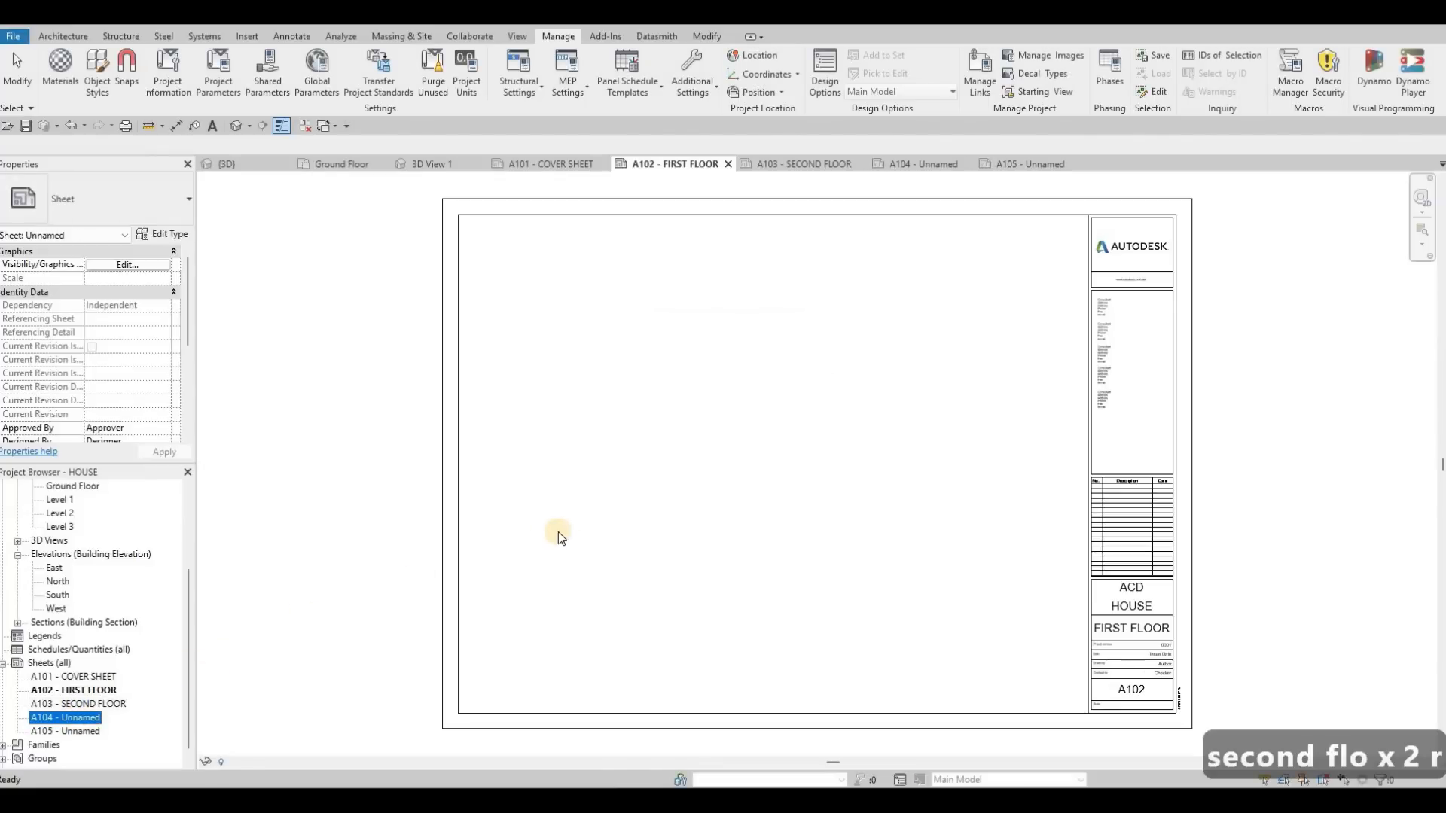
pyautogui.press('F2')
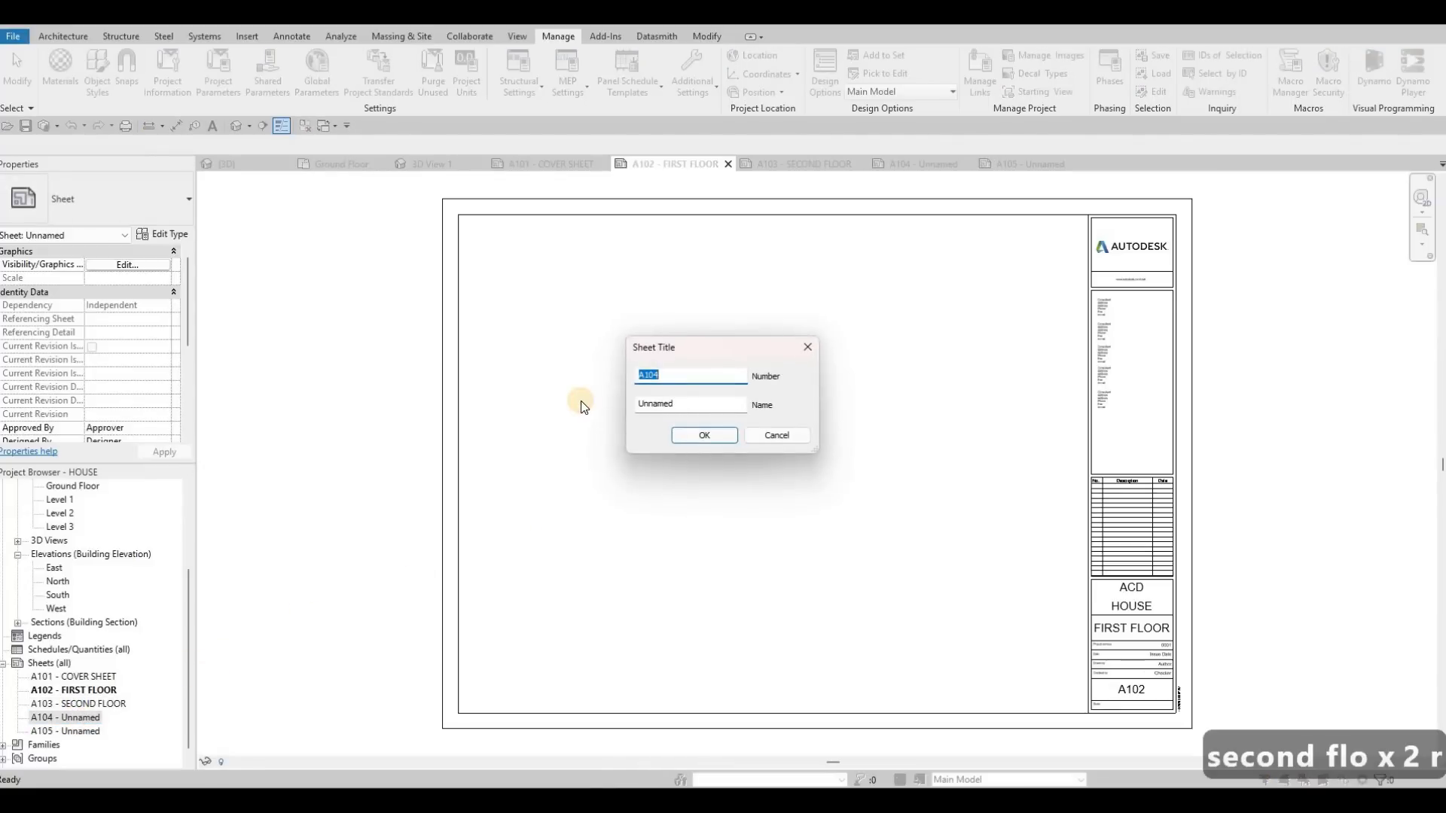
pyautogui.press('Tab')
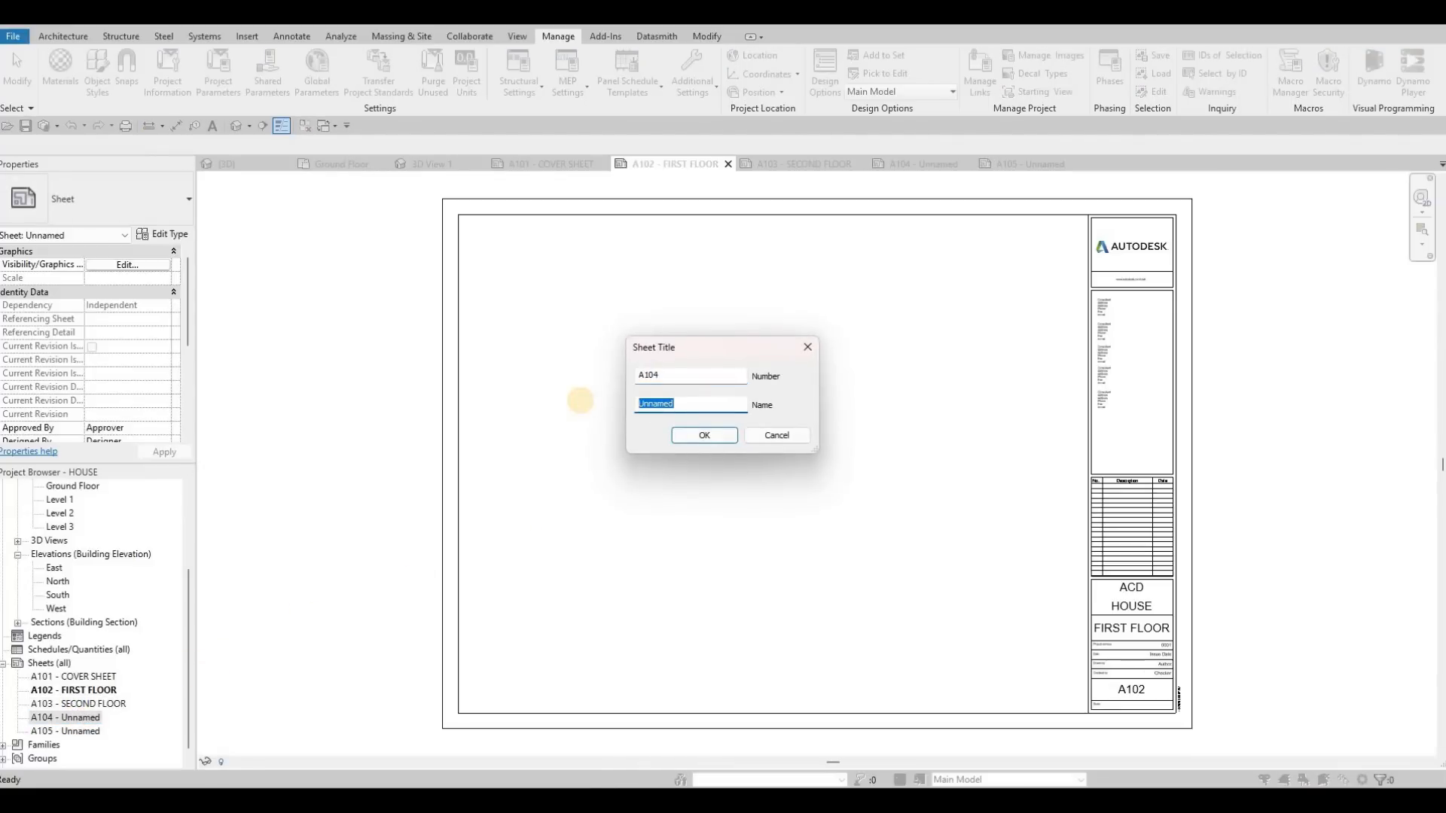
pyautogui.write('ELEVA')
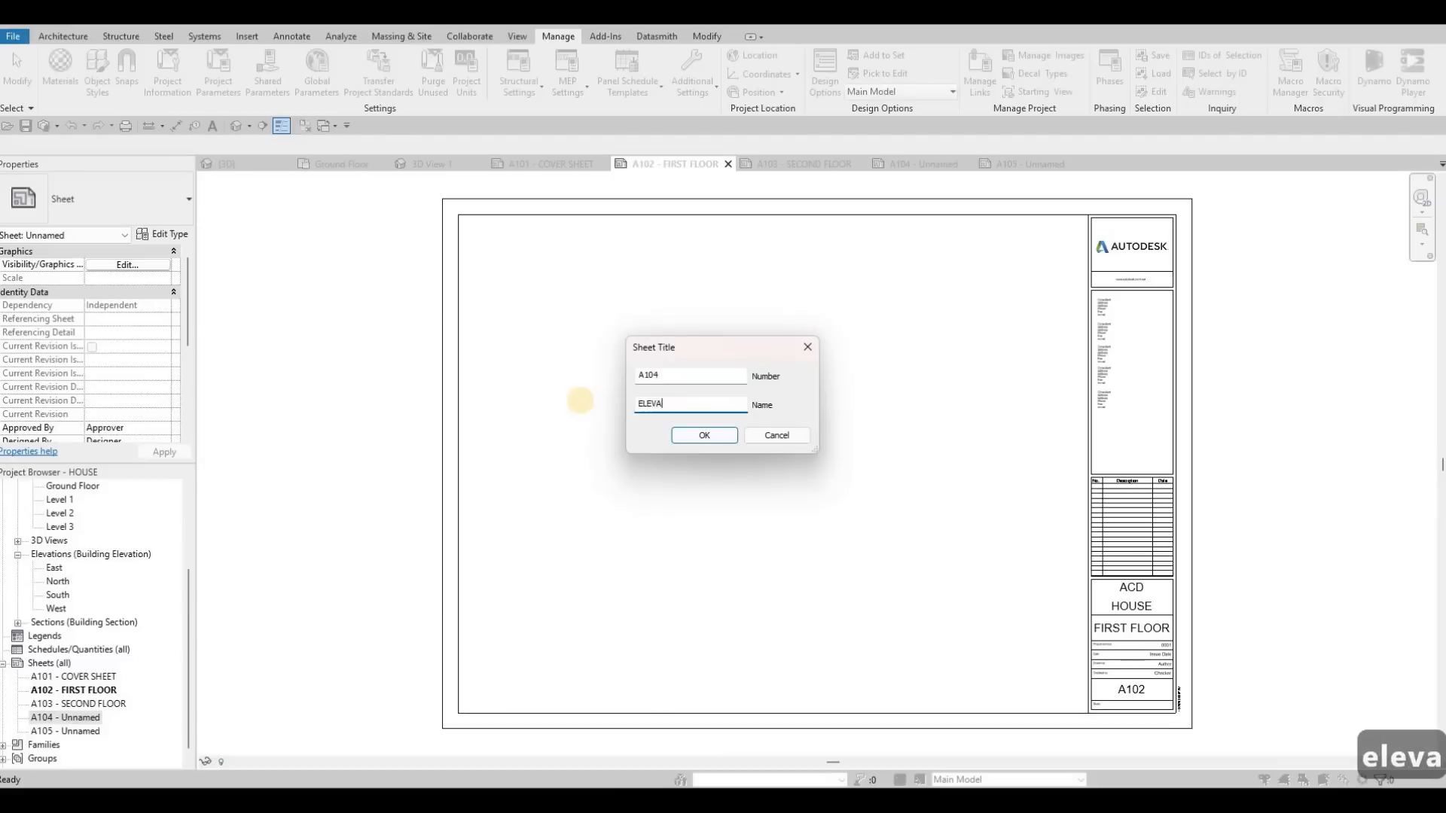
pyautogui.write('TION')
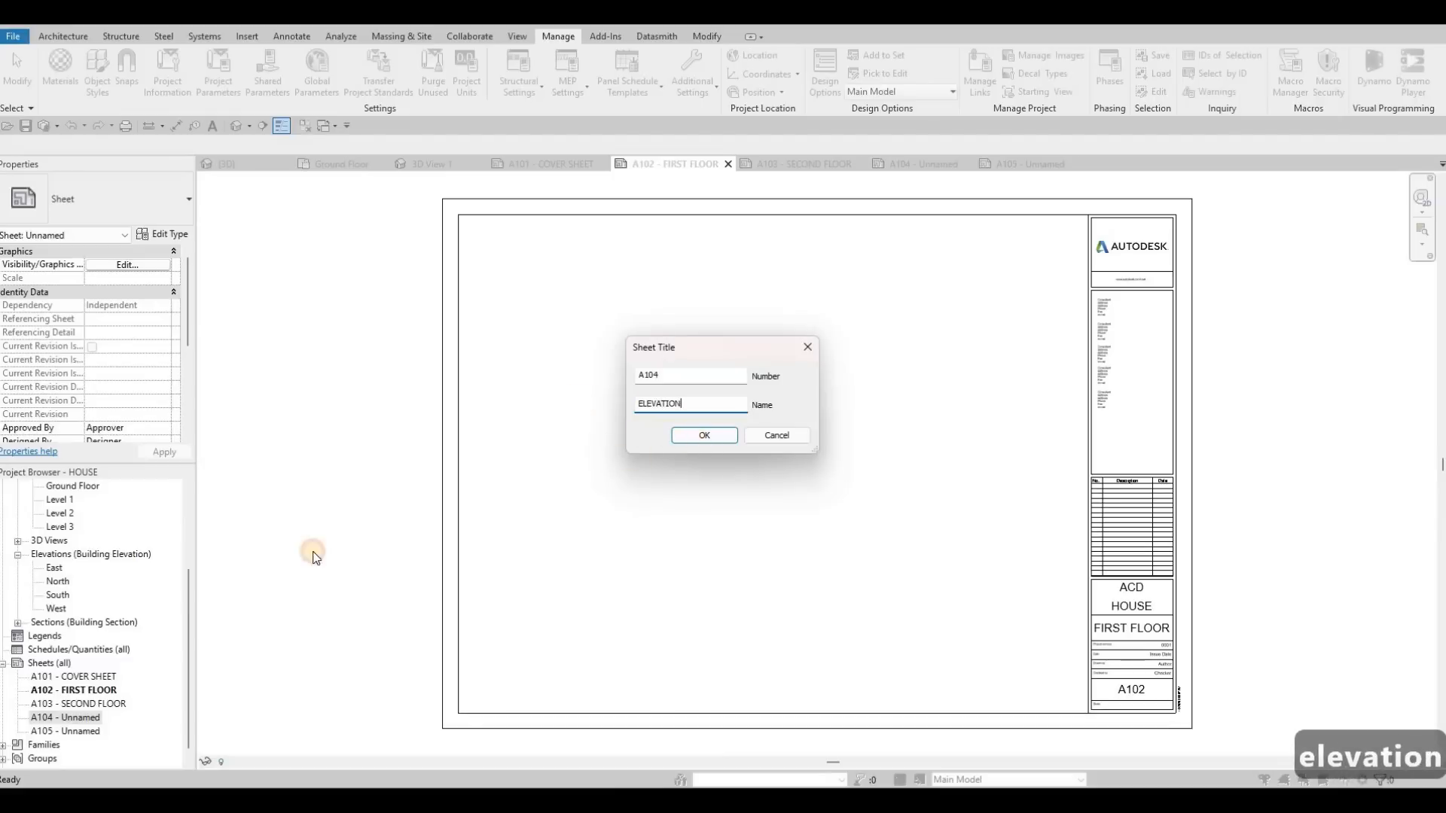
pyautogui.press('Return')
# Step: Rename sheet A105 as ELEVATION, keeping its sheet number
pyautogui.click(82, 734)
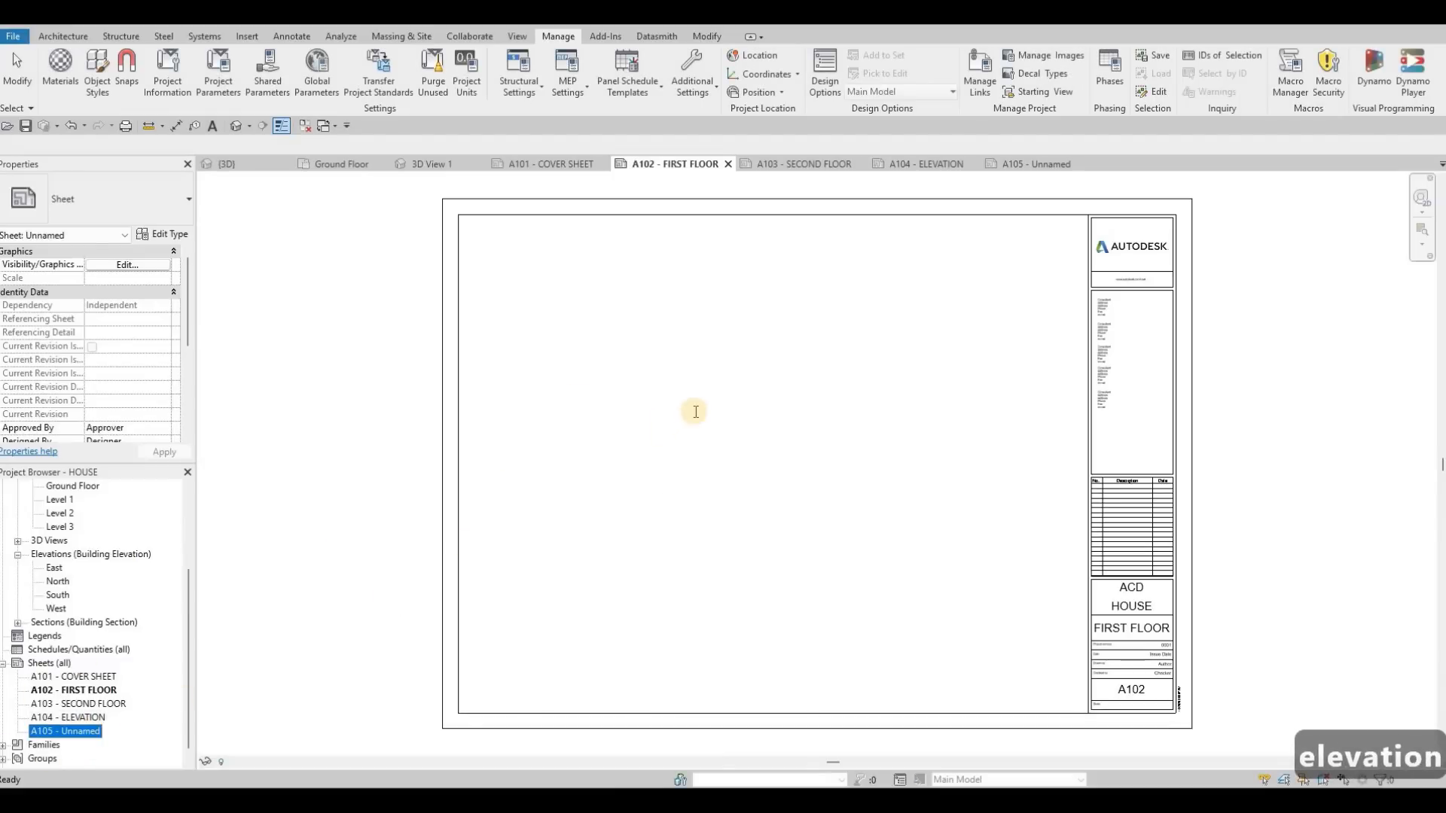
pyautogui.press('F2')
pyautogui.press('Tab')
pyautogui.write('ELEVATION')
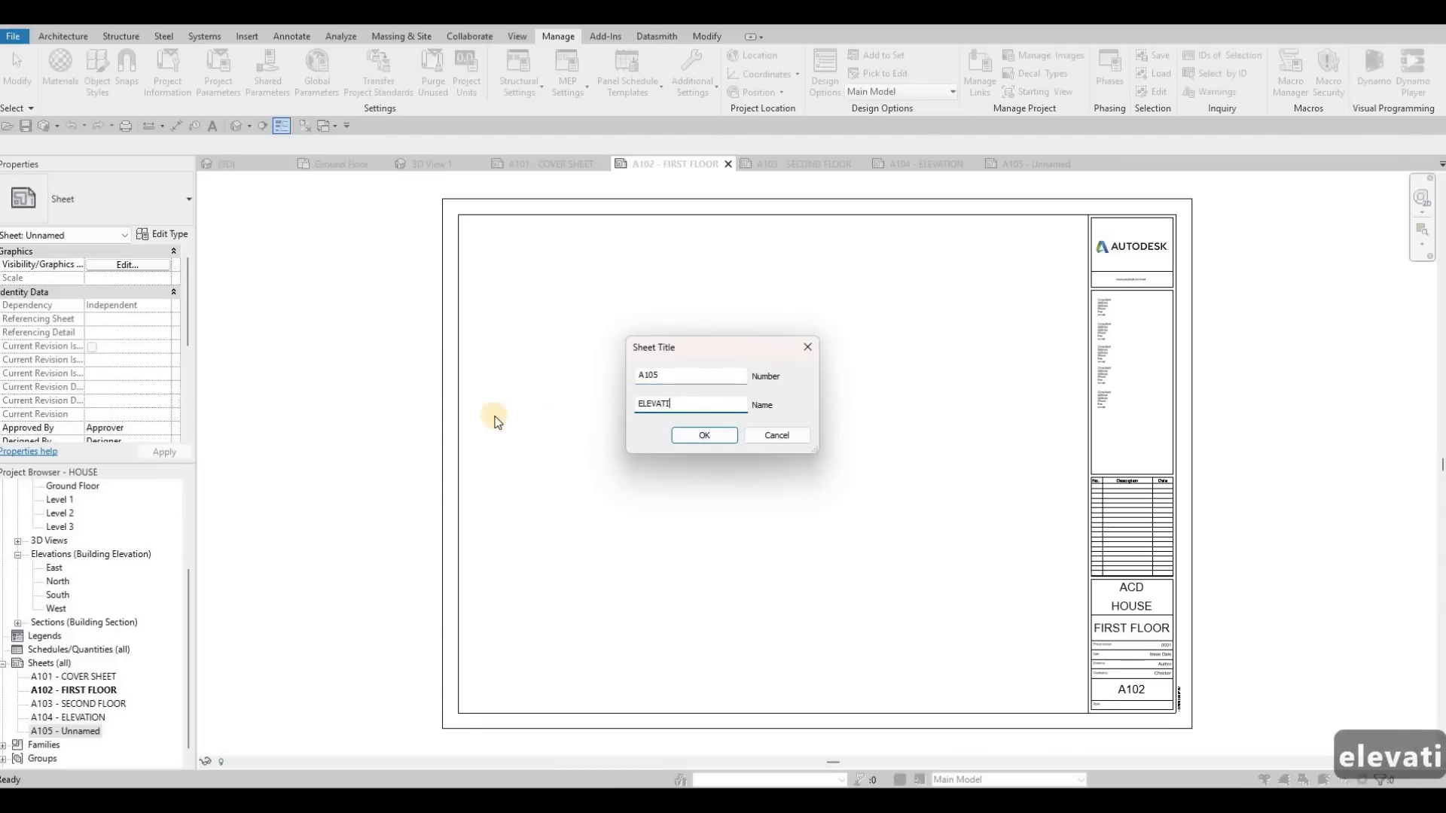
pyautogui.click(705, 437)
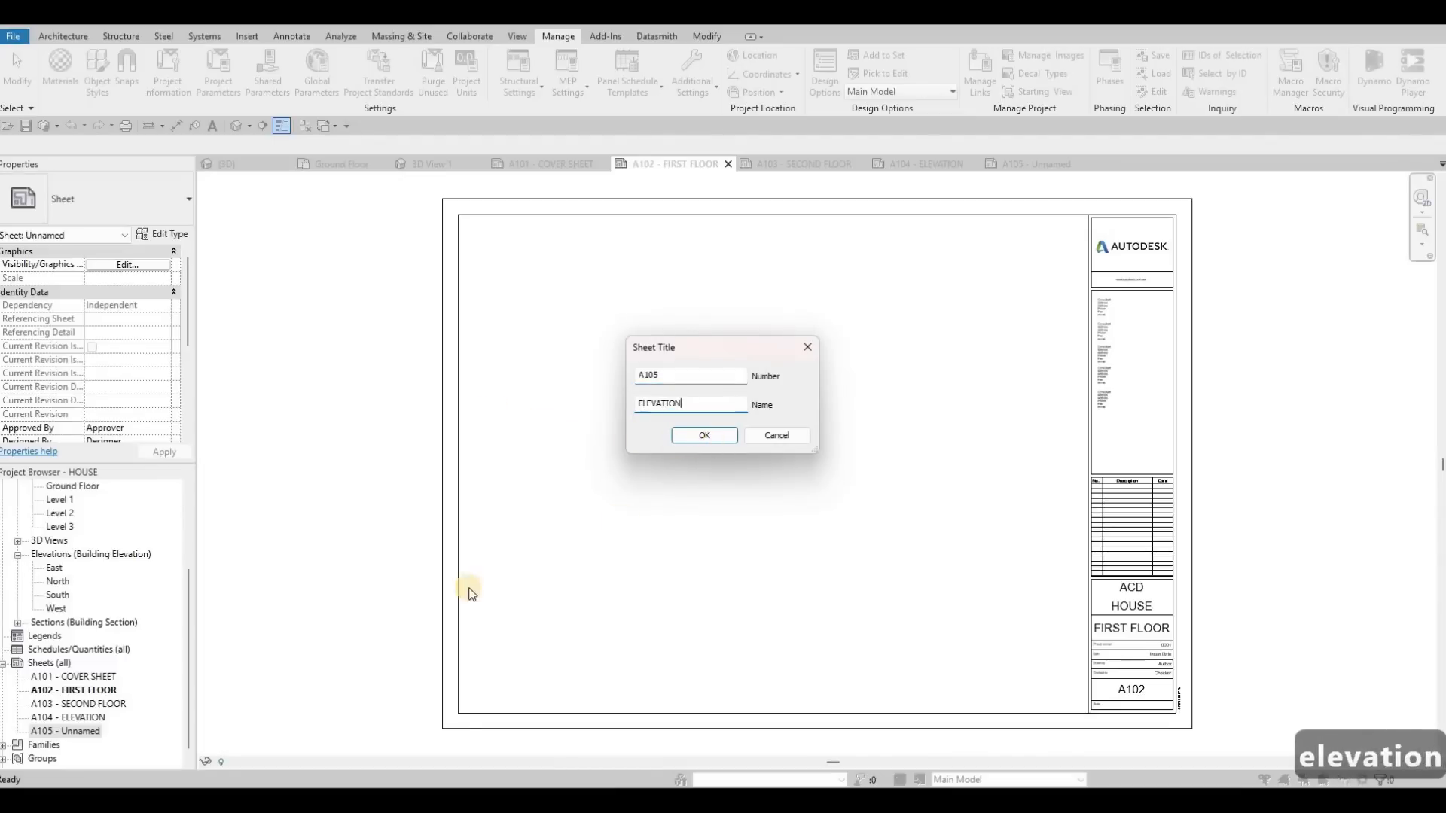
# Step: Switch to the perspective camera view 3D View 1 and open its rendering settings
pyautogui.doubleClick(102, 675)
pyautogui.moveTo(781, 440); pyautogui.dragTo(827, 459, button='middle')
pyautogui.click(439, 166)
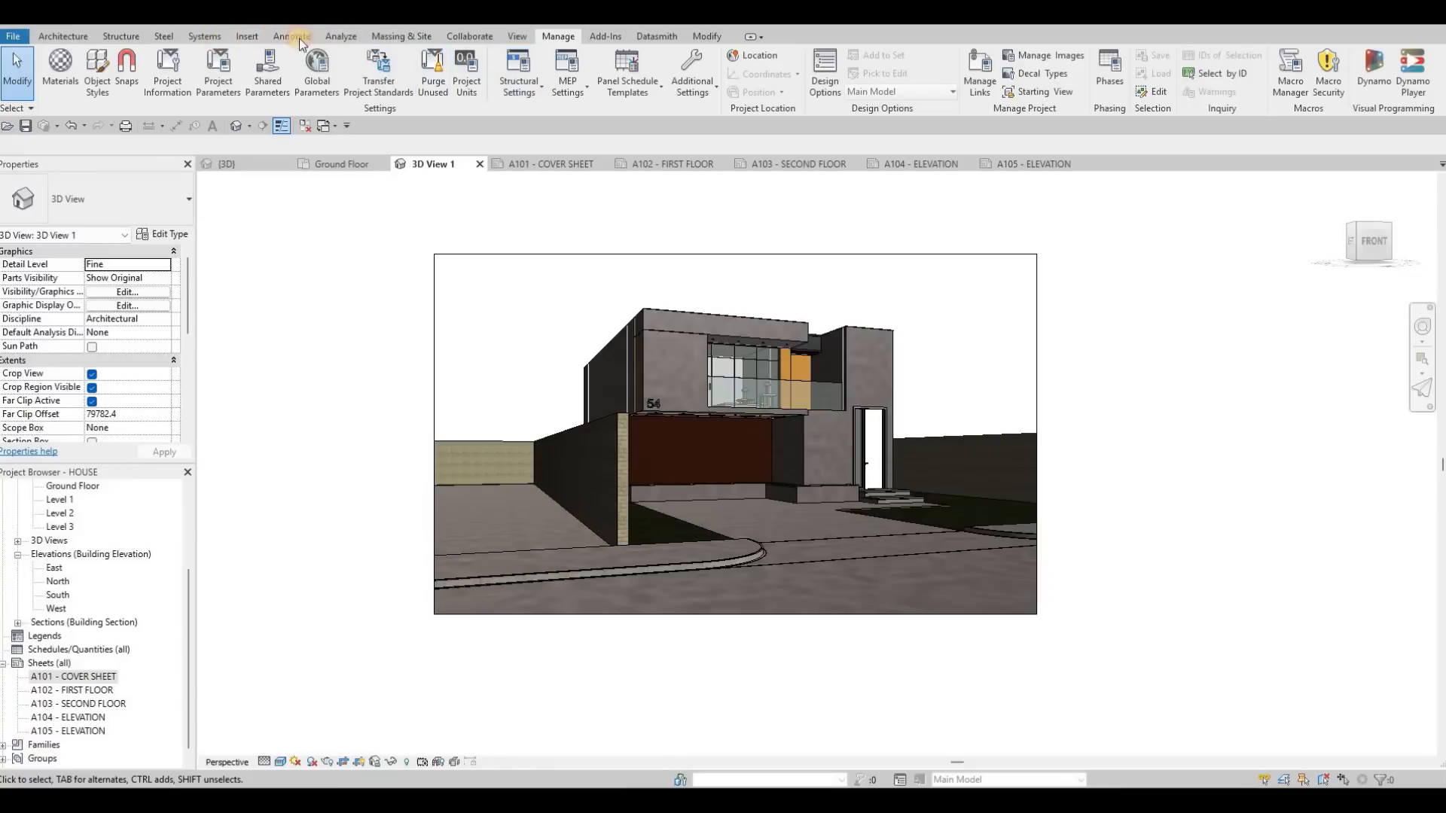
pyautogui.click(247, 36)
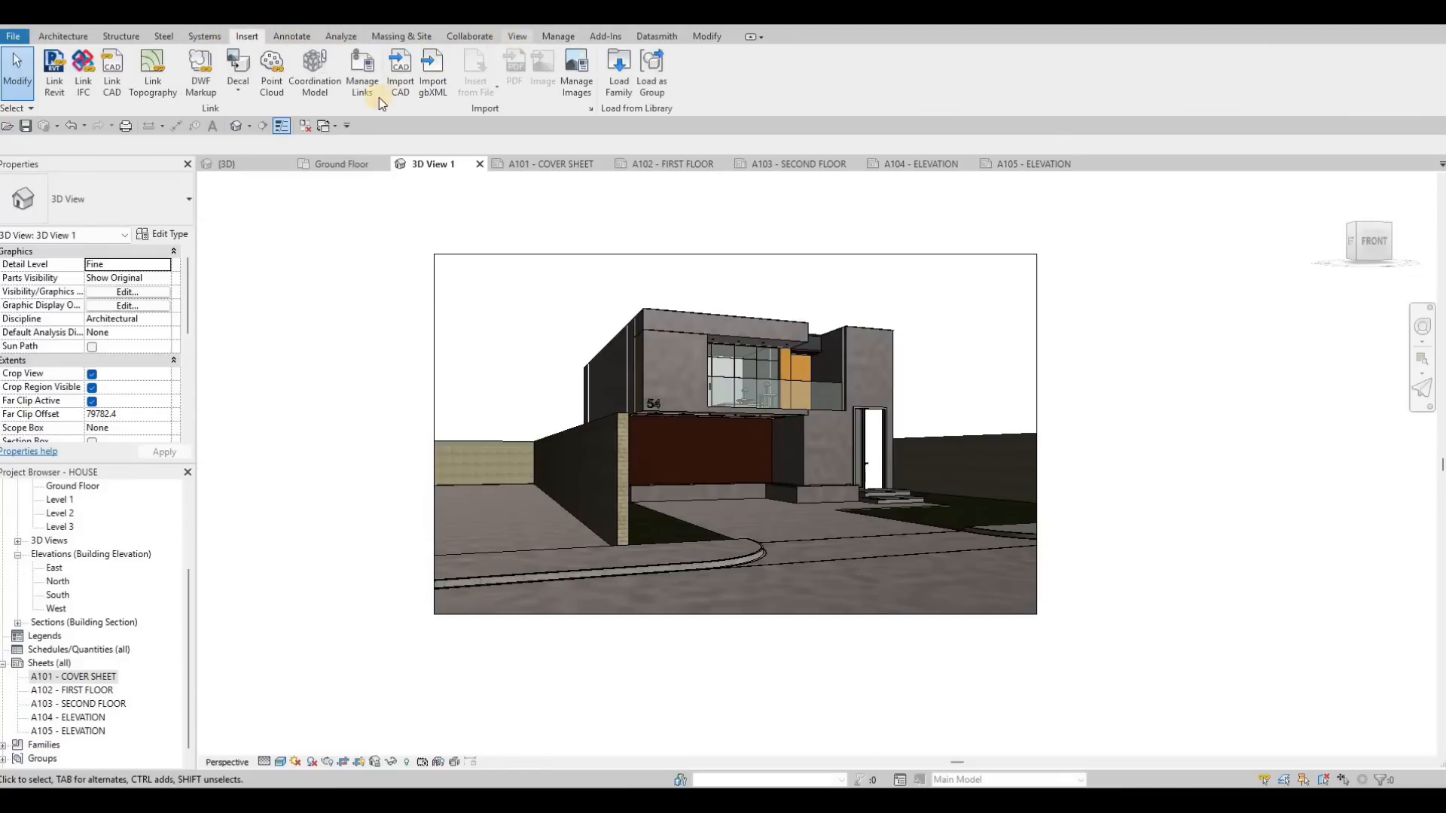
pyautogui.click(517, 36)
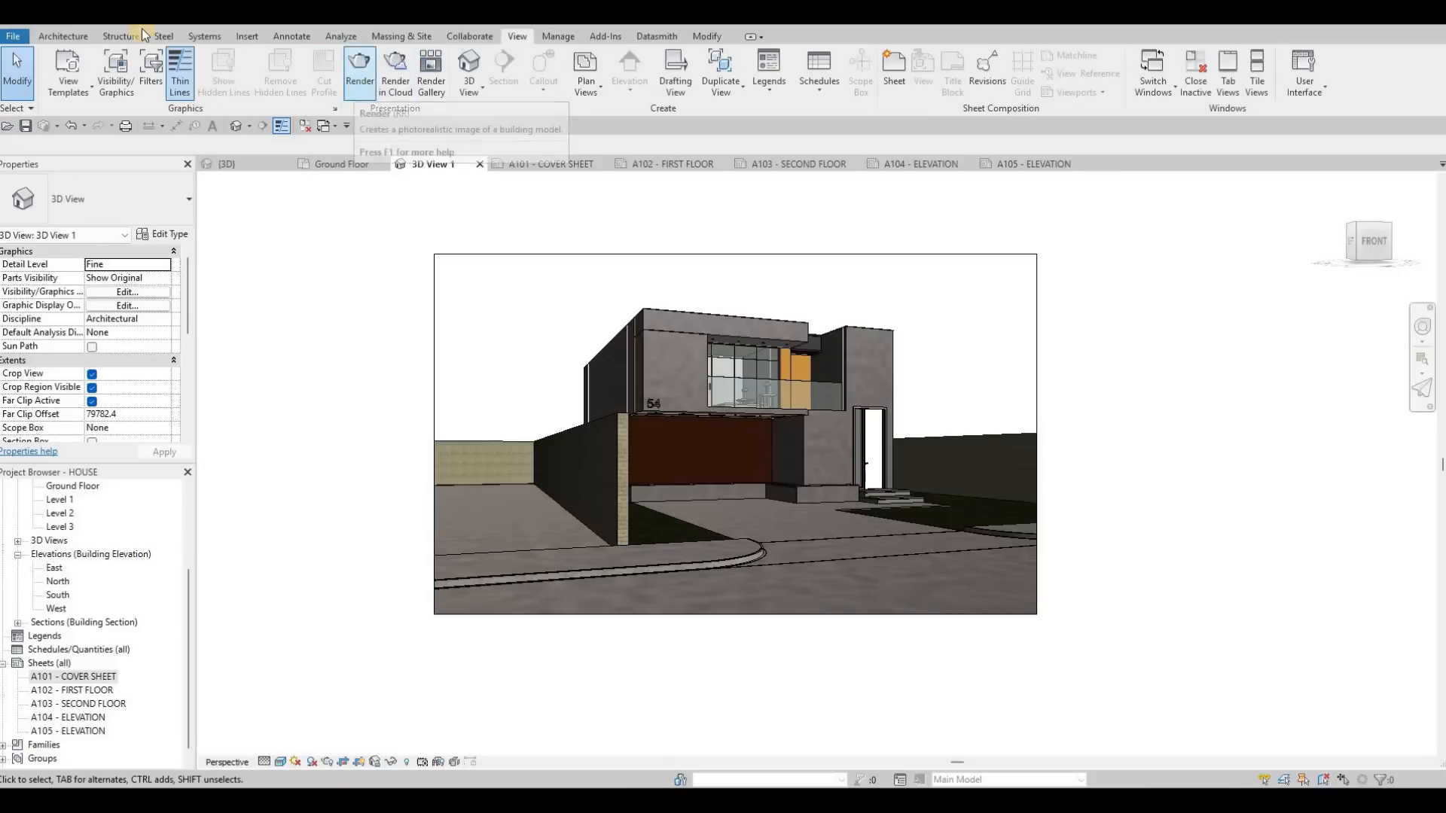
pyautogui.click(359, 74)
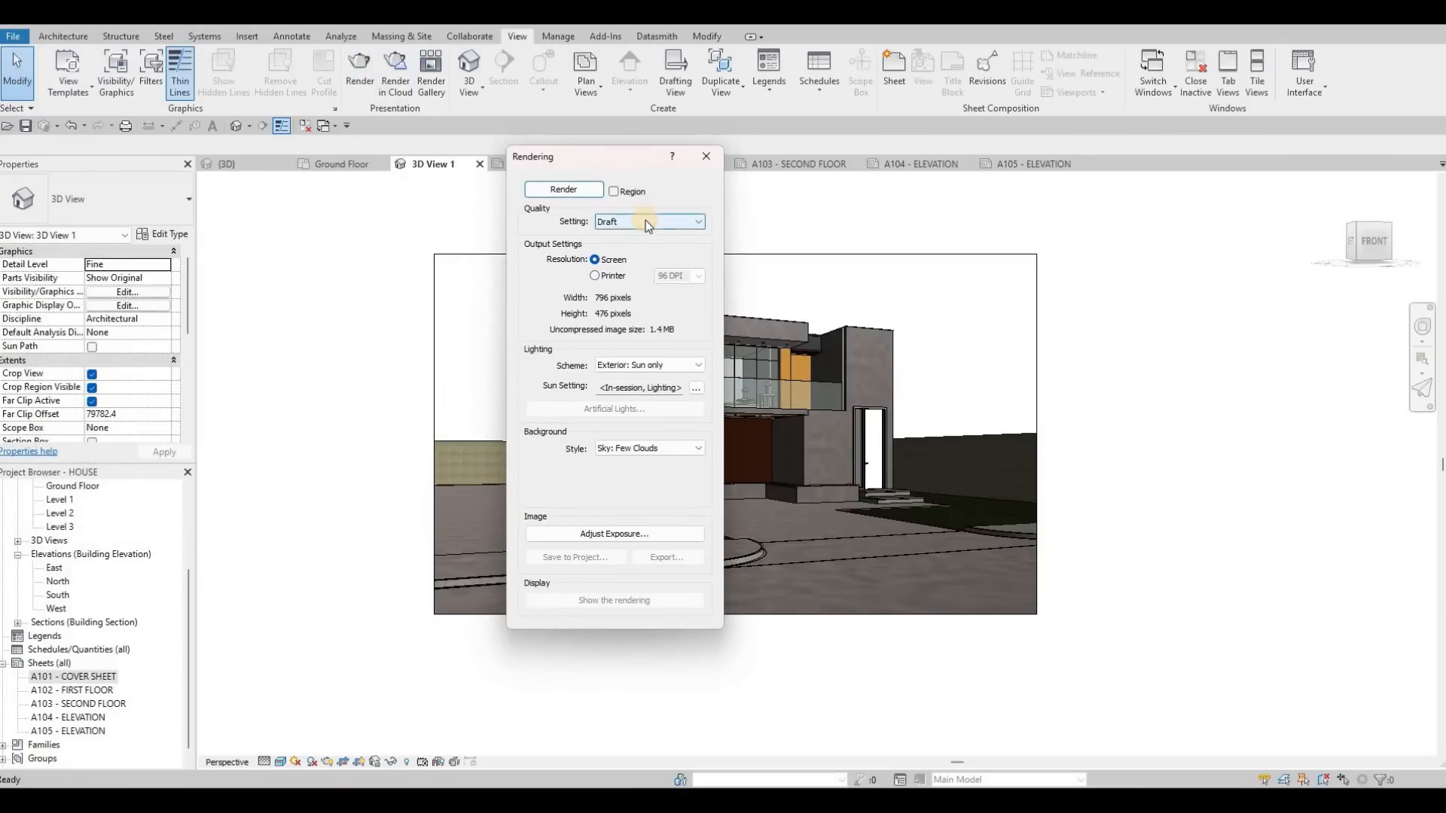
# Step: Render the camera view at Draft quality and move the rendering settings clear of the image
pyautogui.click(638, 222)
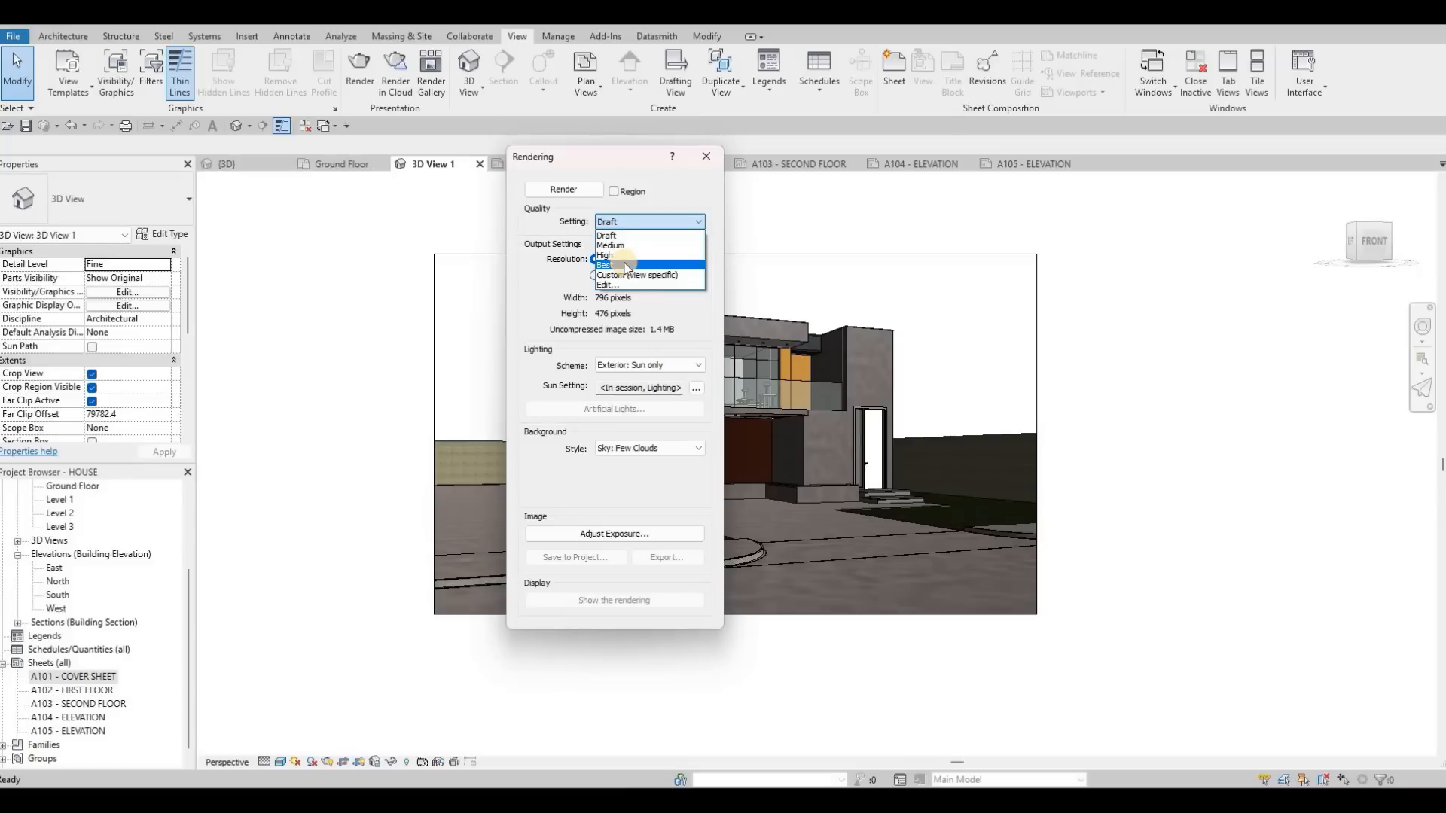
pyautogui.press('F1')
pyautogui.press('F1')
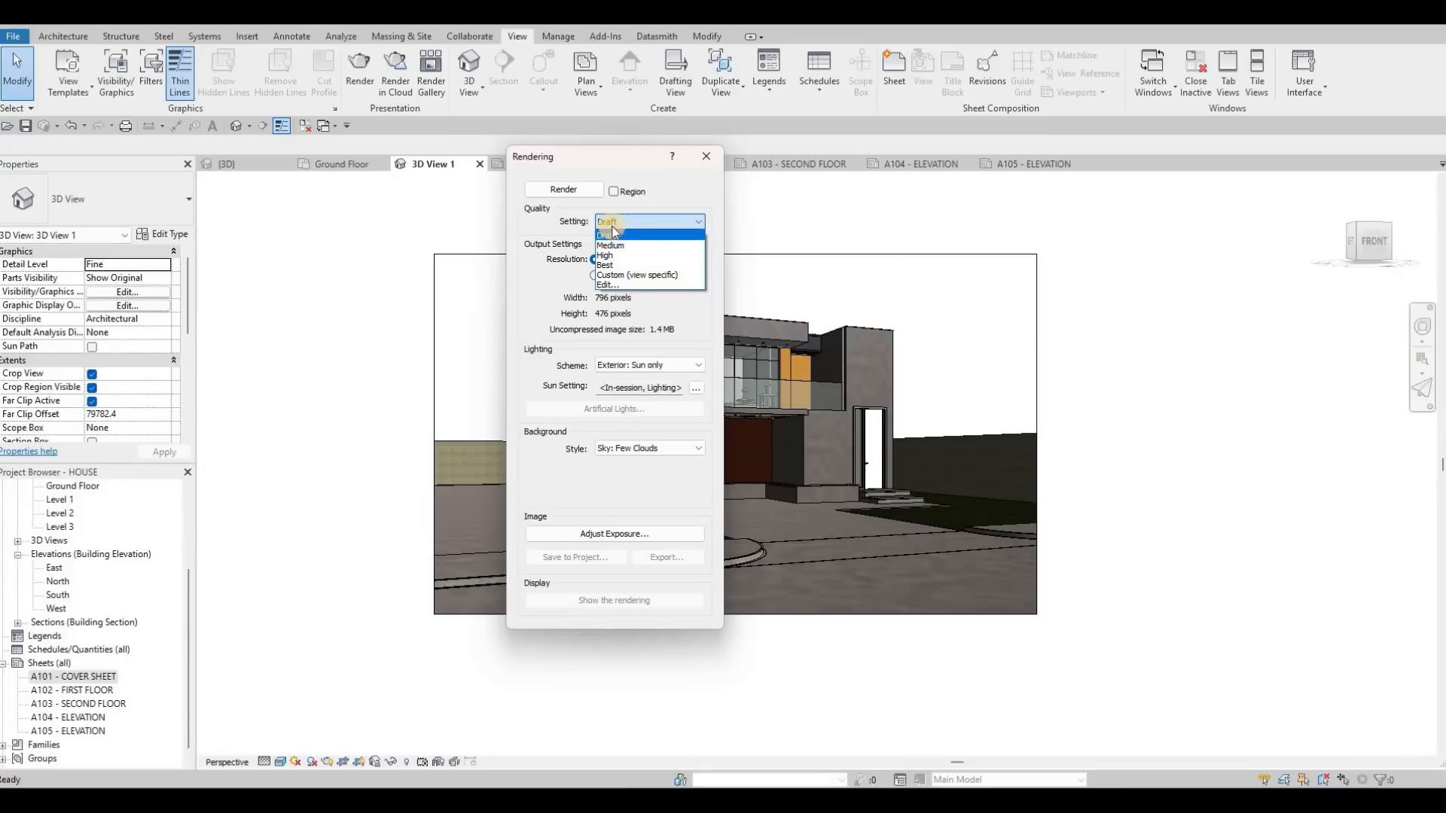
pyautogui.click(610, 236)
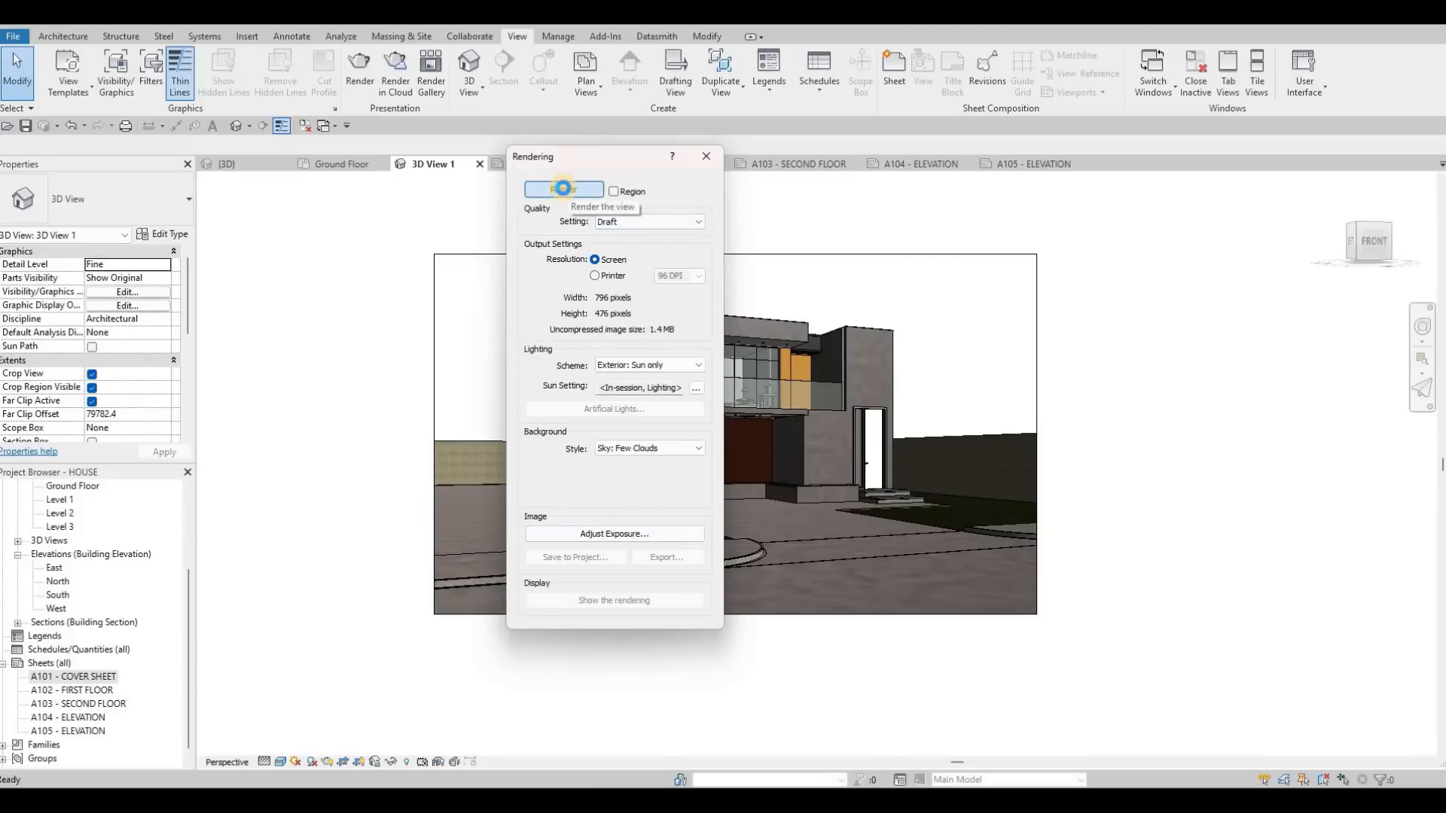
pyautogui.click(567, 189)
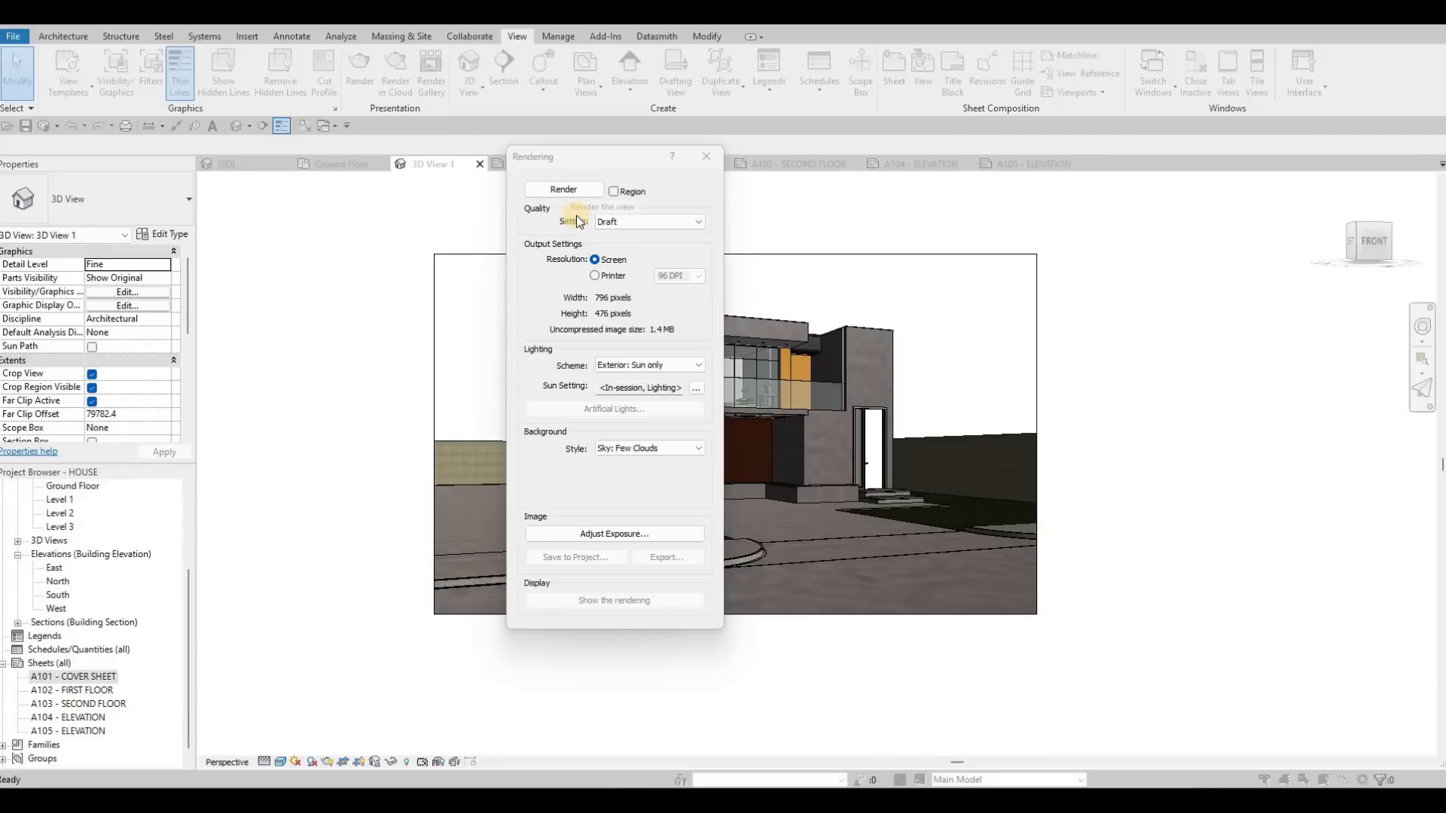
pyautogui.press('F1')
pyautogui.press('F1')
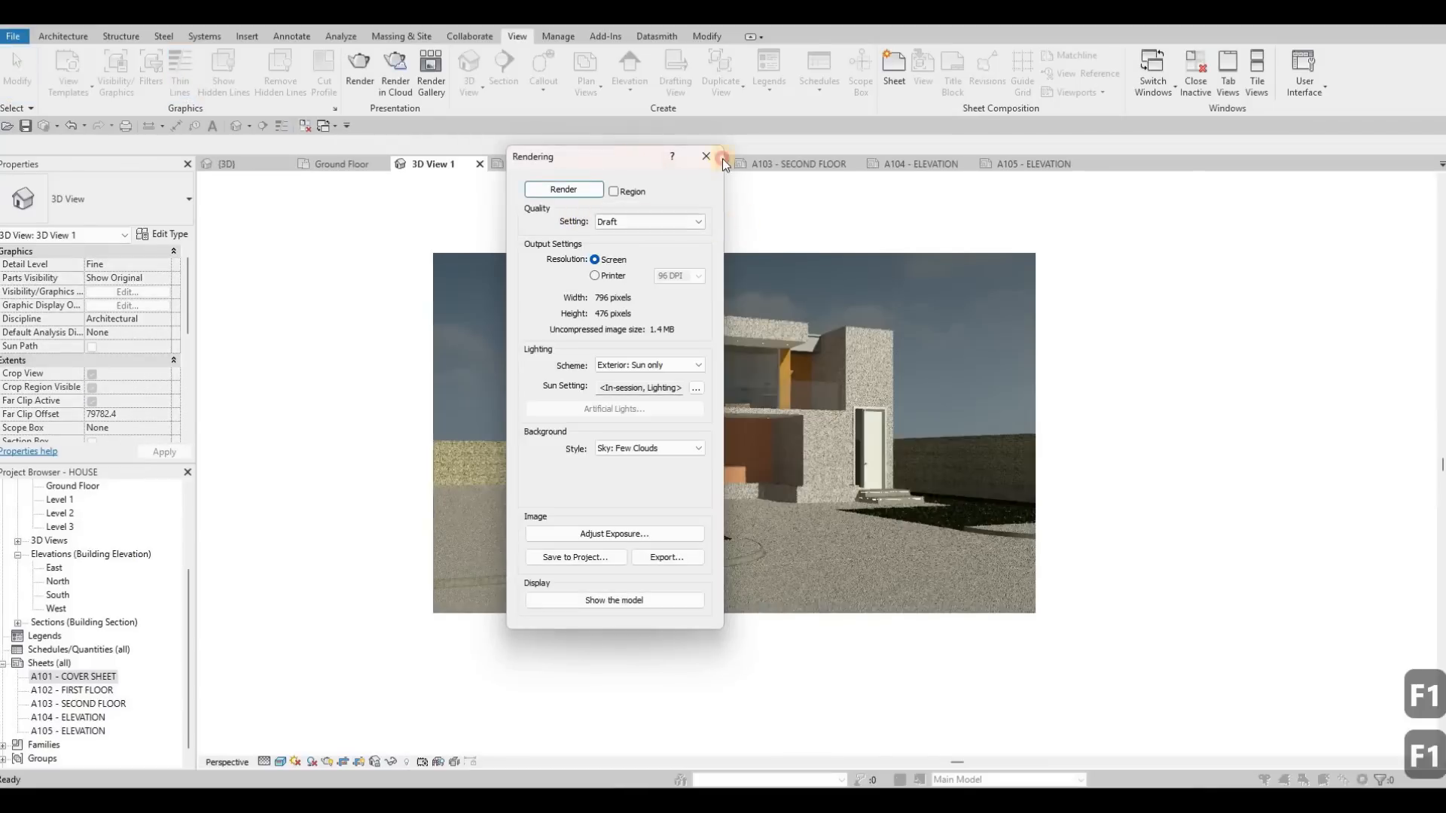
pyautogui.moveTo(723, 159); pyautogui.dragTo(1281, 184)
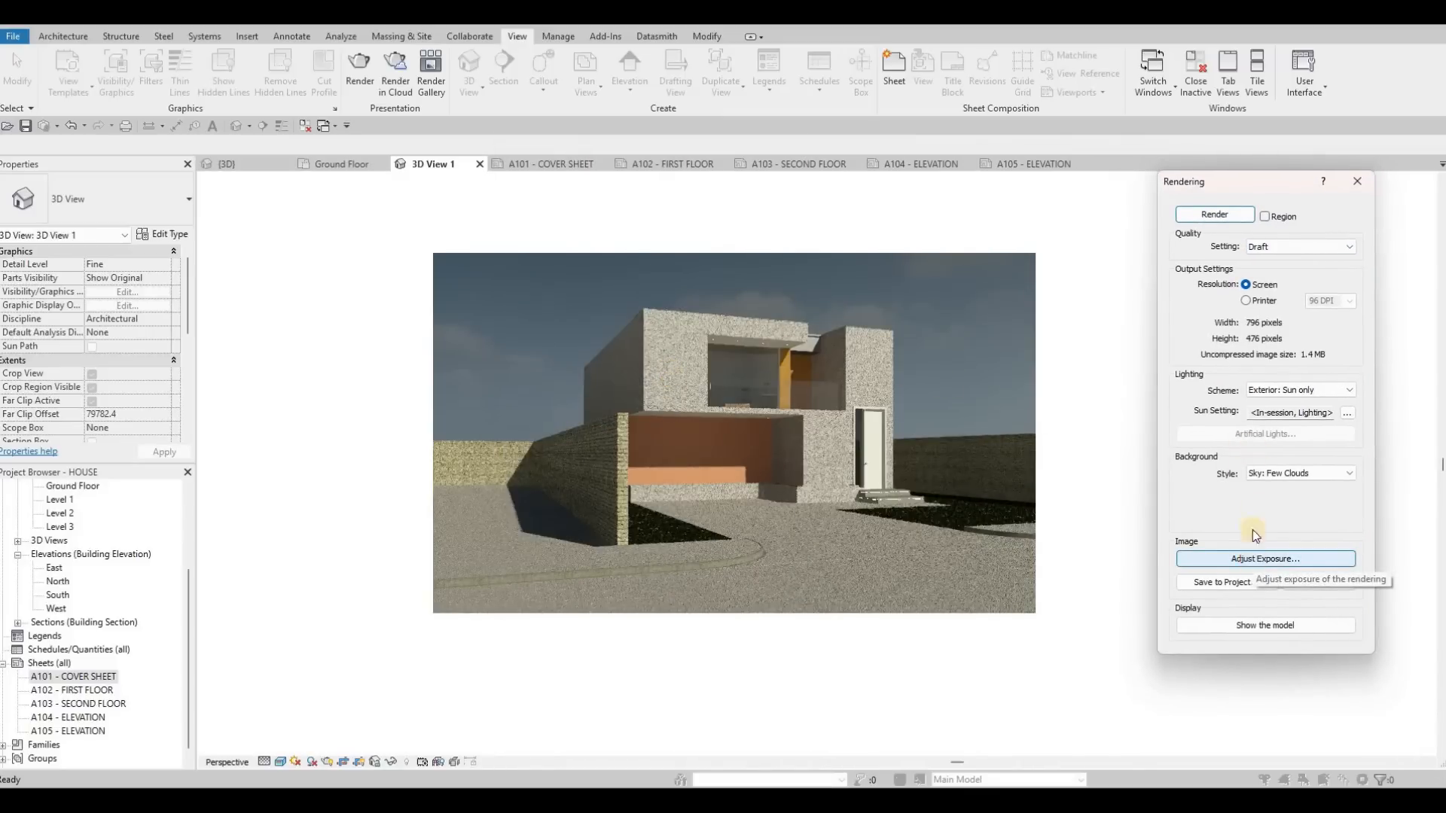
# Step: Adjust the rendering's exposure to value 14.51, highlights 0.34, shadows 0.36, saturation 1.18 and white point 6842.7
pyautogui.moveTo(1282, 261); pyautogui.dragTo(1201, 200)
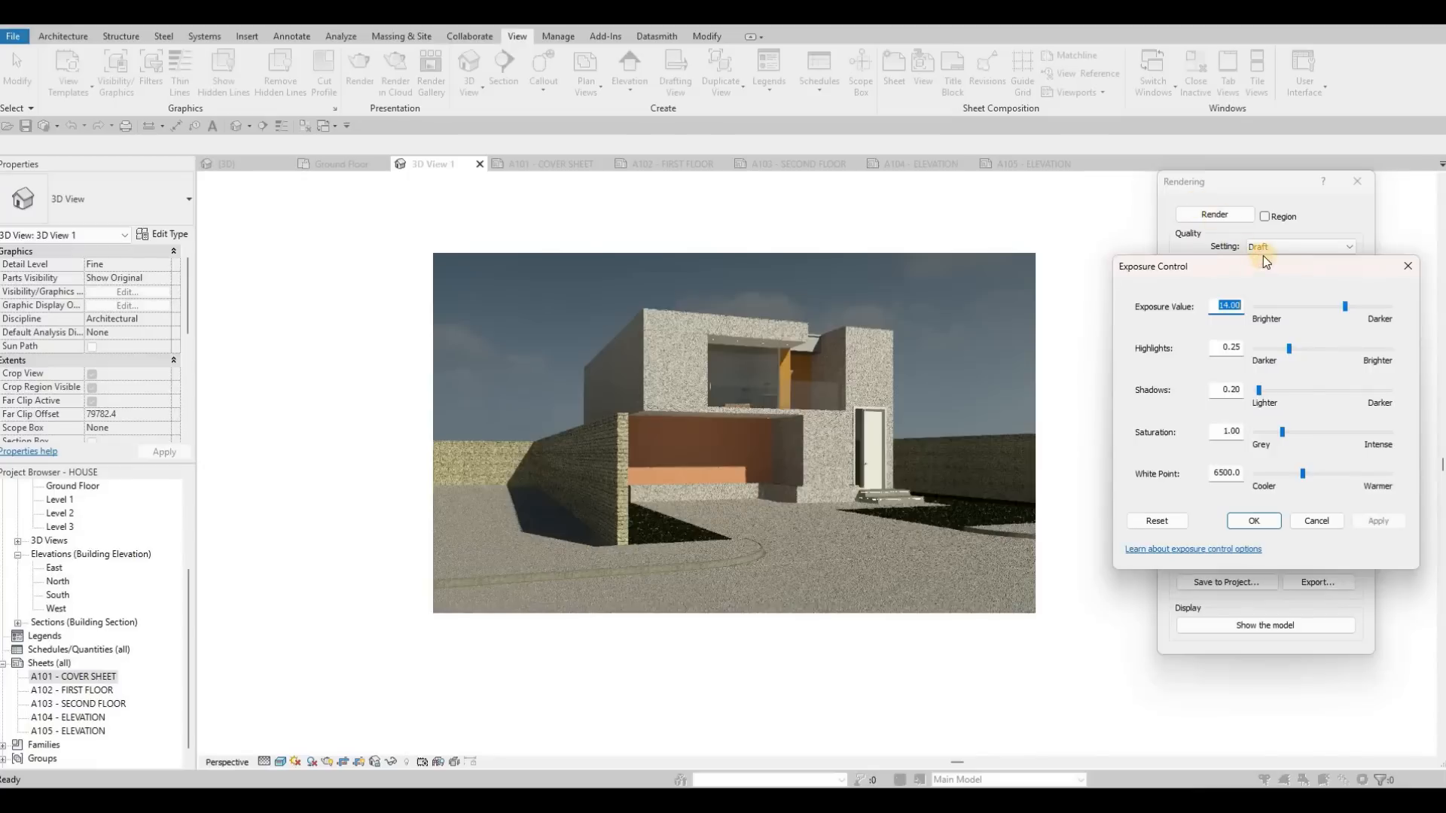
pyautogui.moveTo(1266, 247); pyautogui.dragTo(1269, 246)
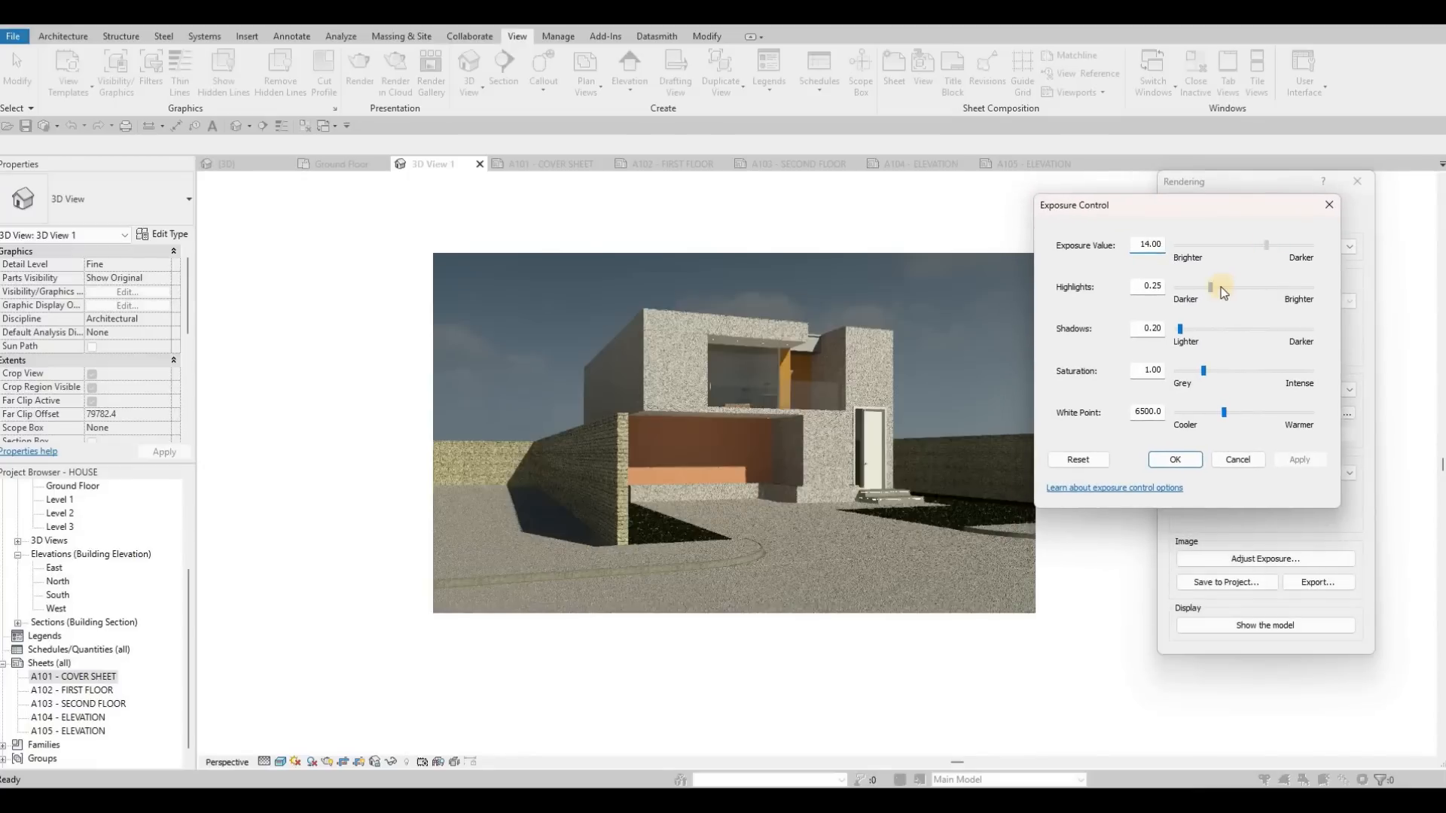
pyautogui.moveTo(1217, 292); pyautogui.dragTo(1236, 291)
pyautogui.click(1160, 330)
pyautogui.moveTo(1182, 327); pyautogui.dragTo(1187, 328)
pyautogui.click(1225, 420)
pyautogui.click(1299, 461)
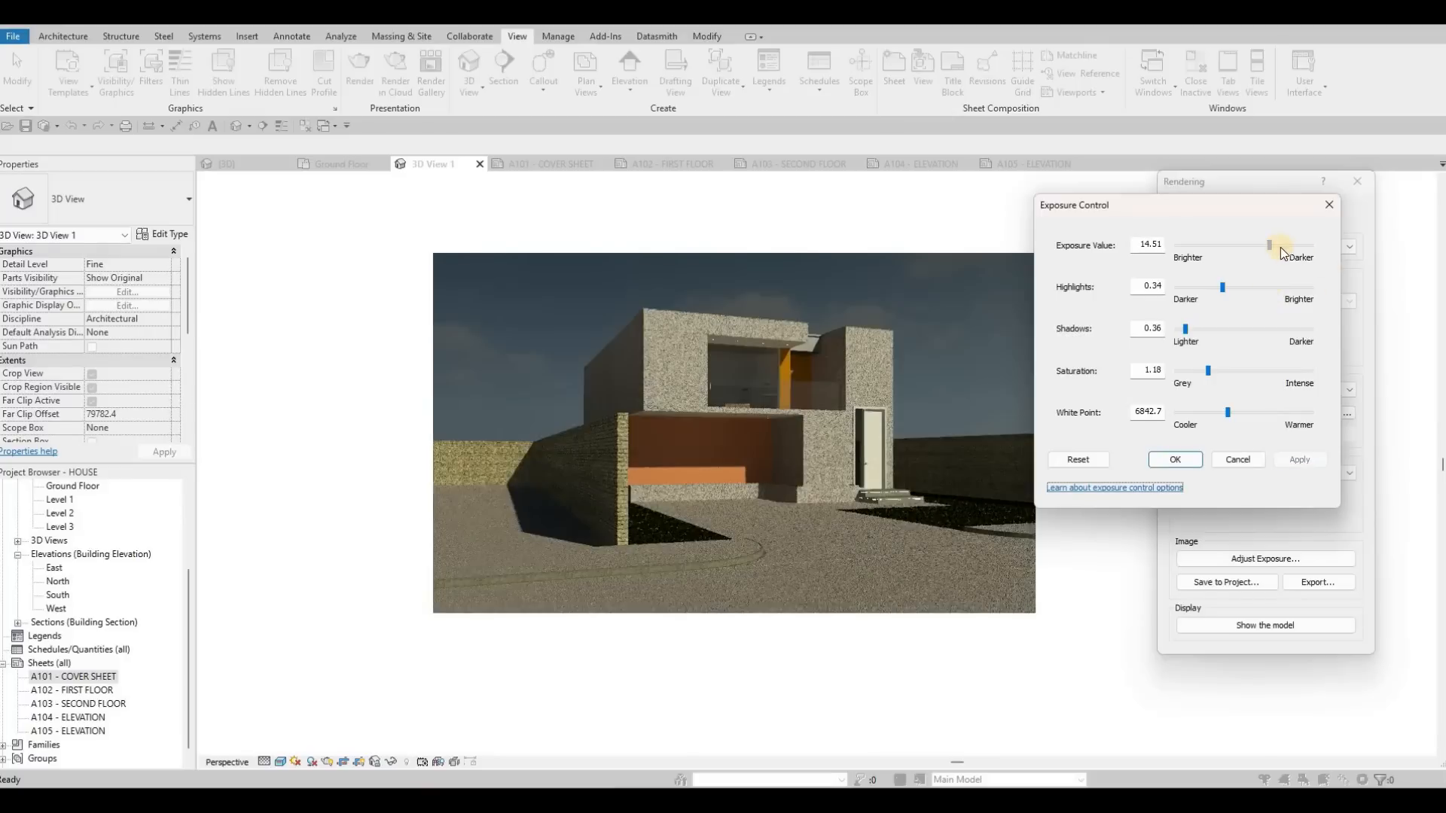
# Step: Brighten the rendering by setting its exposure value to 13.33 and accept the exposure settings
pyautogui.moveTo(1270, 249)
pyautogui.mouseDown()
pyautogui.moveTo(1244, 247)
pyautogui.moveTo(1261, 247)
pyautogui.mouseUp()
pyautogui.click(1268, 247)
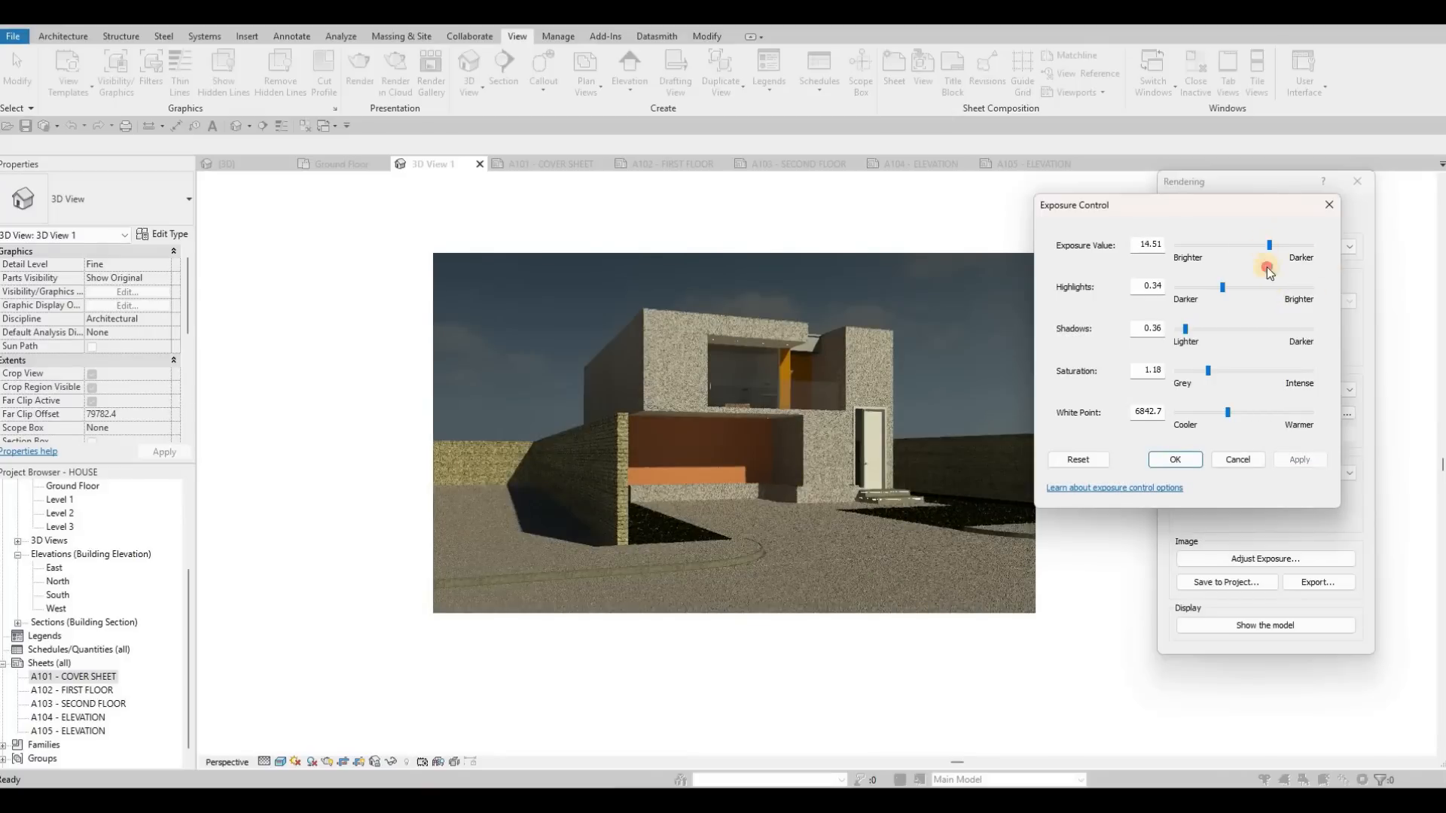
pyautogui.click(1298, 460)
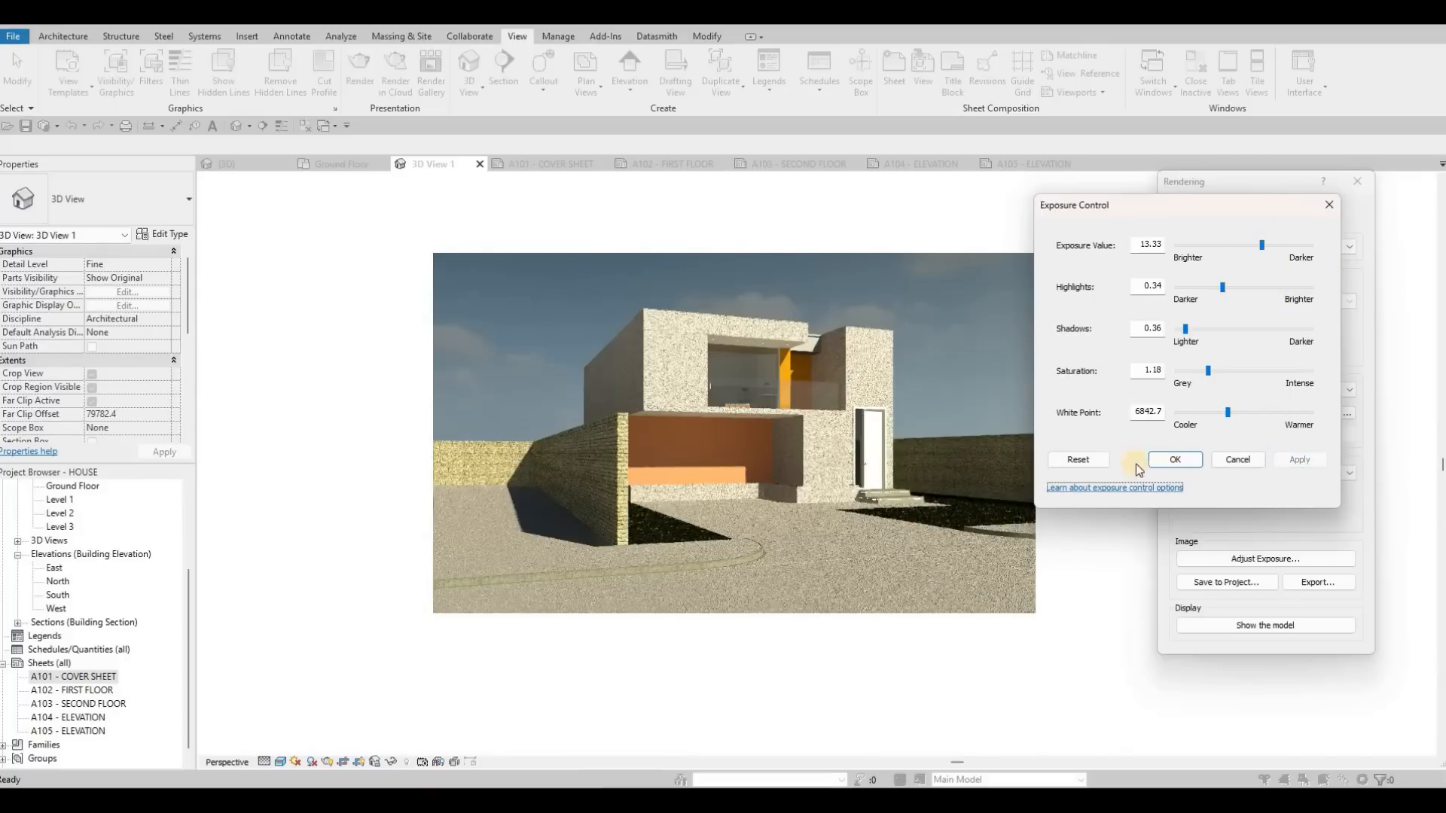
pyautogui.click(1186, 462)
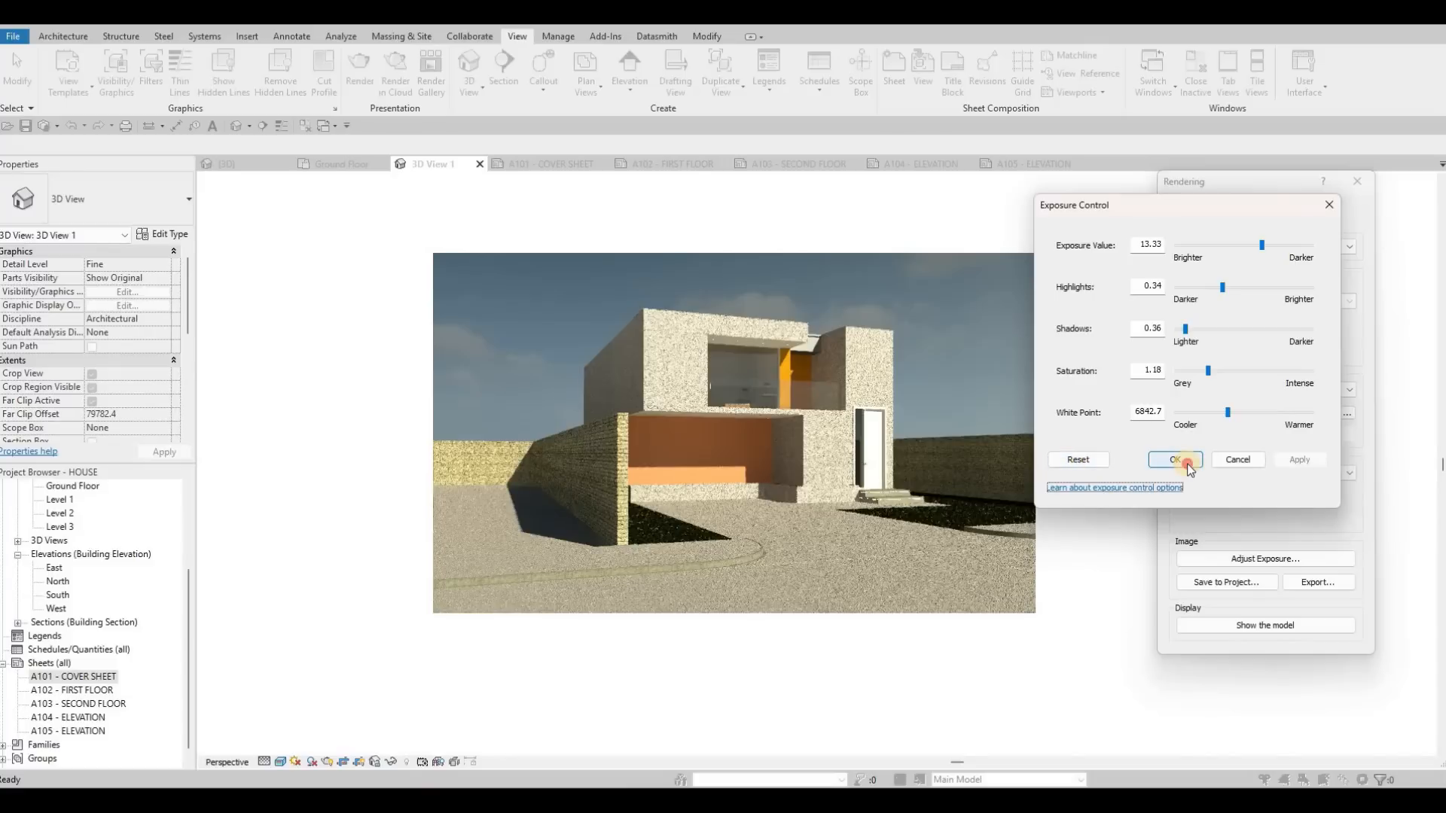
pyautogui.click(1323, 583)
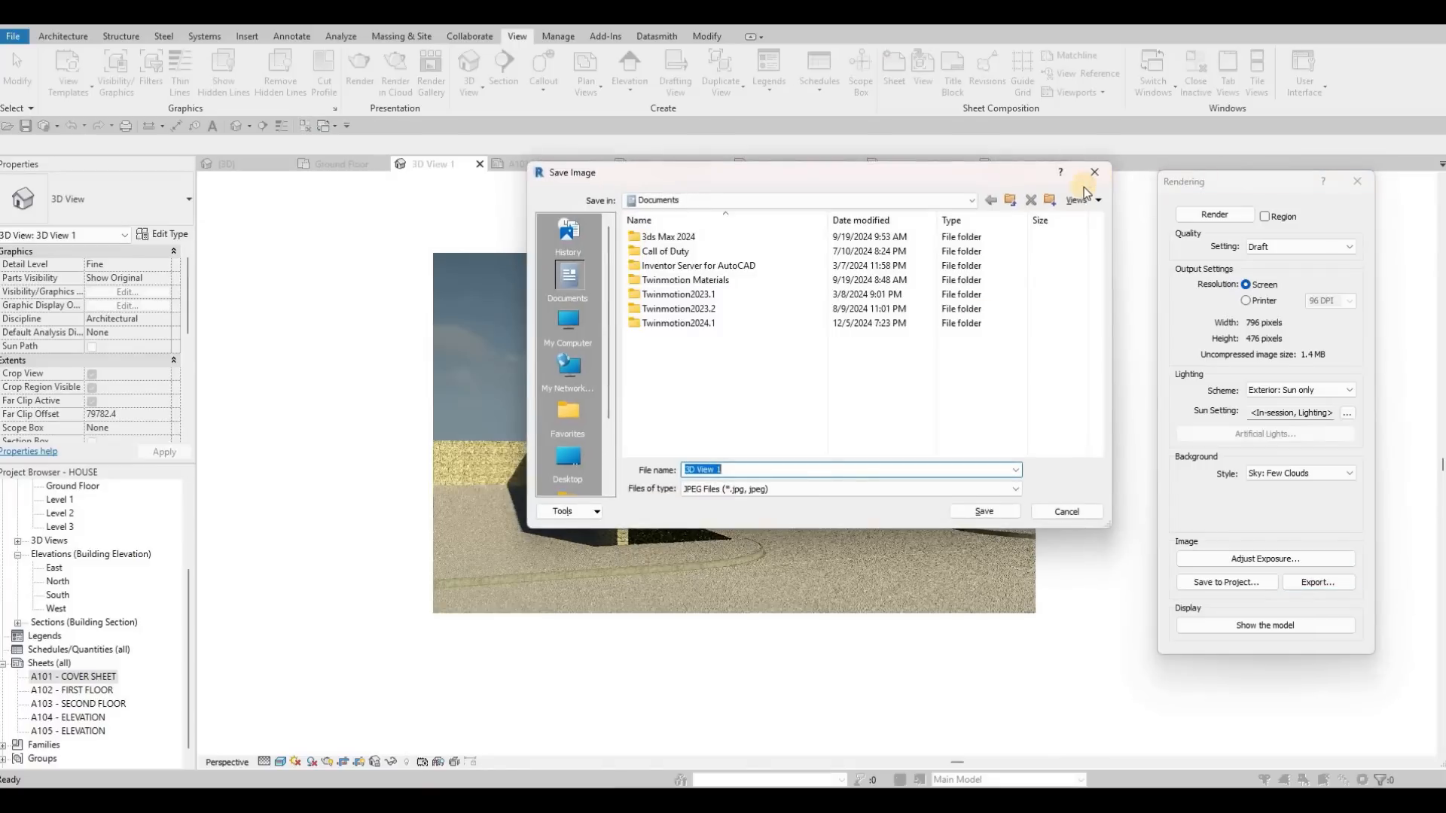
pyautogui.click(800, 490)
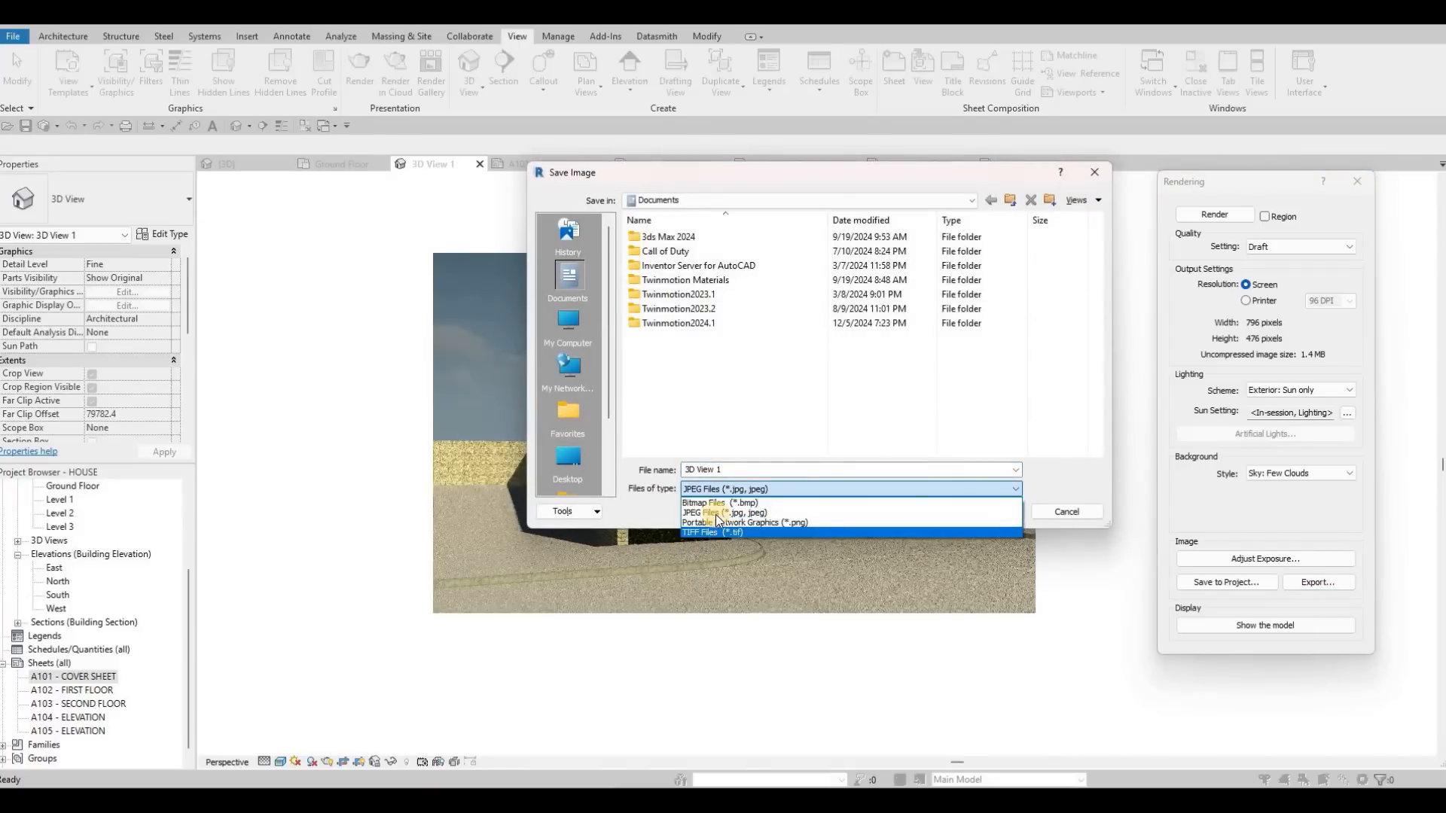
pyautogui.click(1096, 179)
pyautogui.click(1096, 178)
# Step: Save the rendered image to the project under the proposed name and expand the Renderings branch
pyautogui.click(1207, 584)
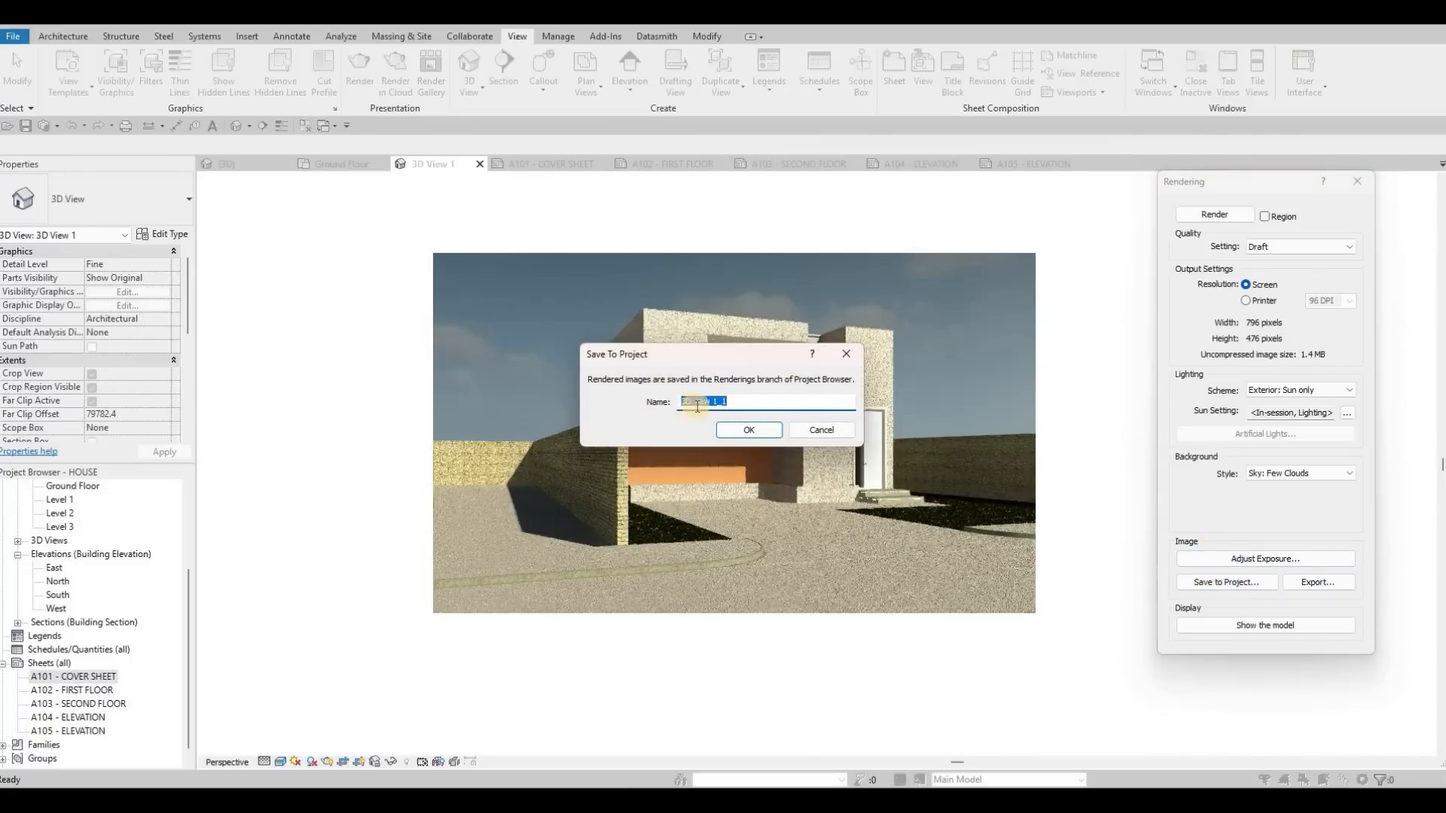
pyautogui.click(748, 431)
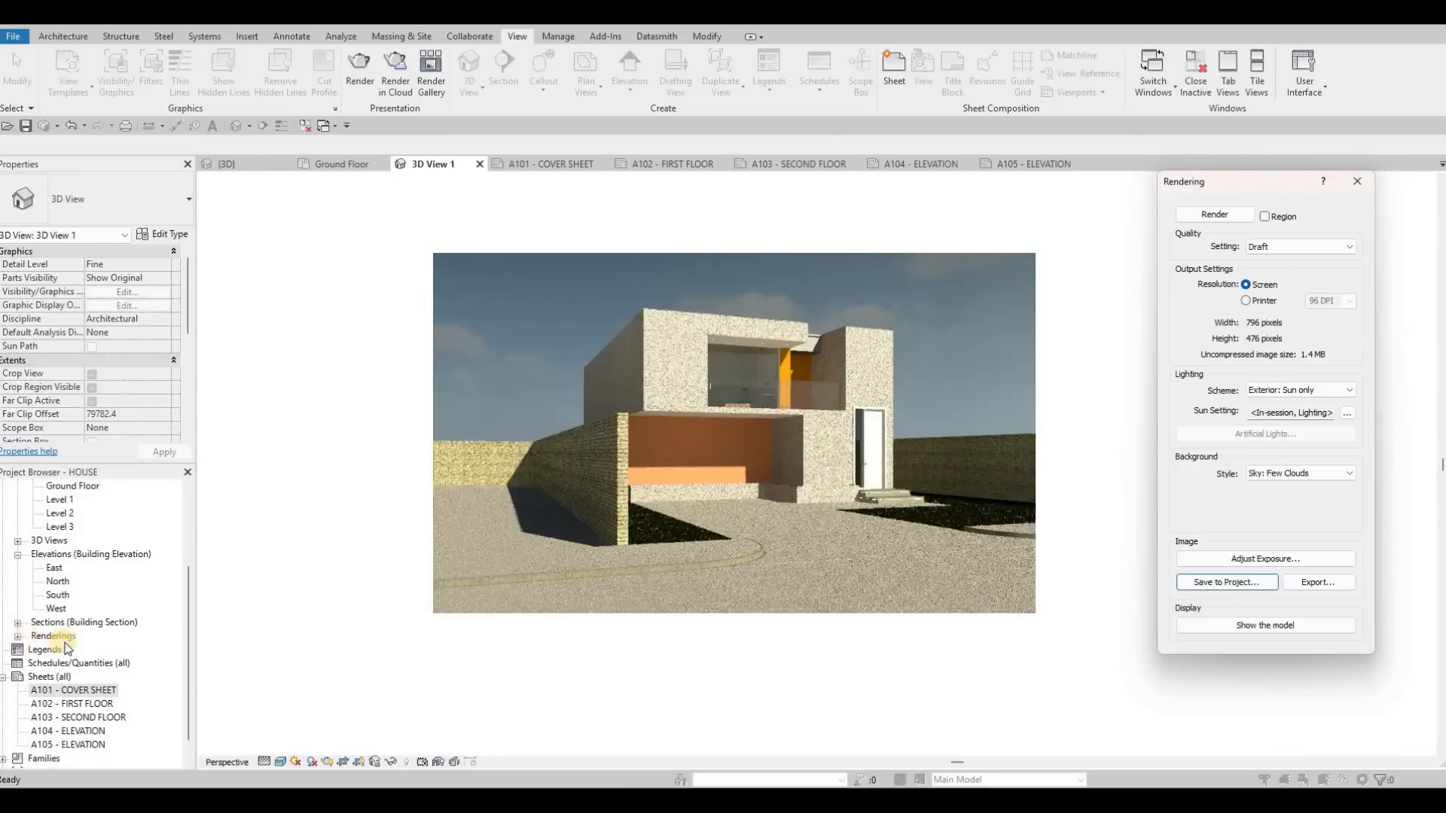
pyautogui.click(18, 637)
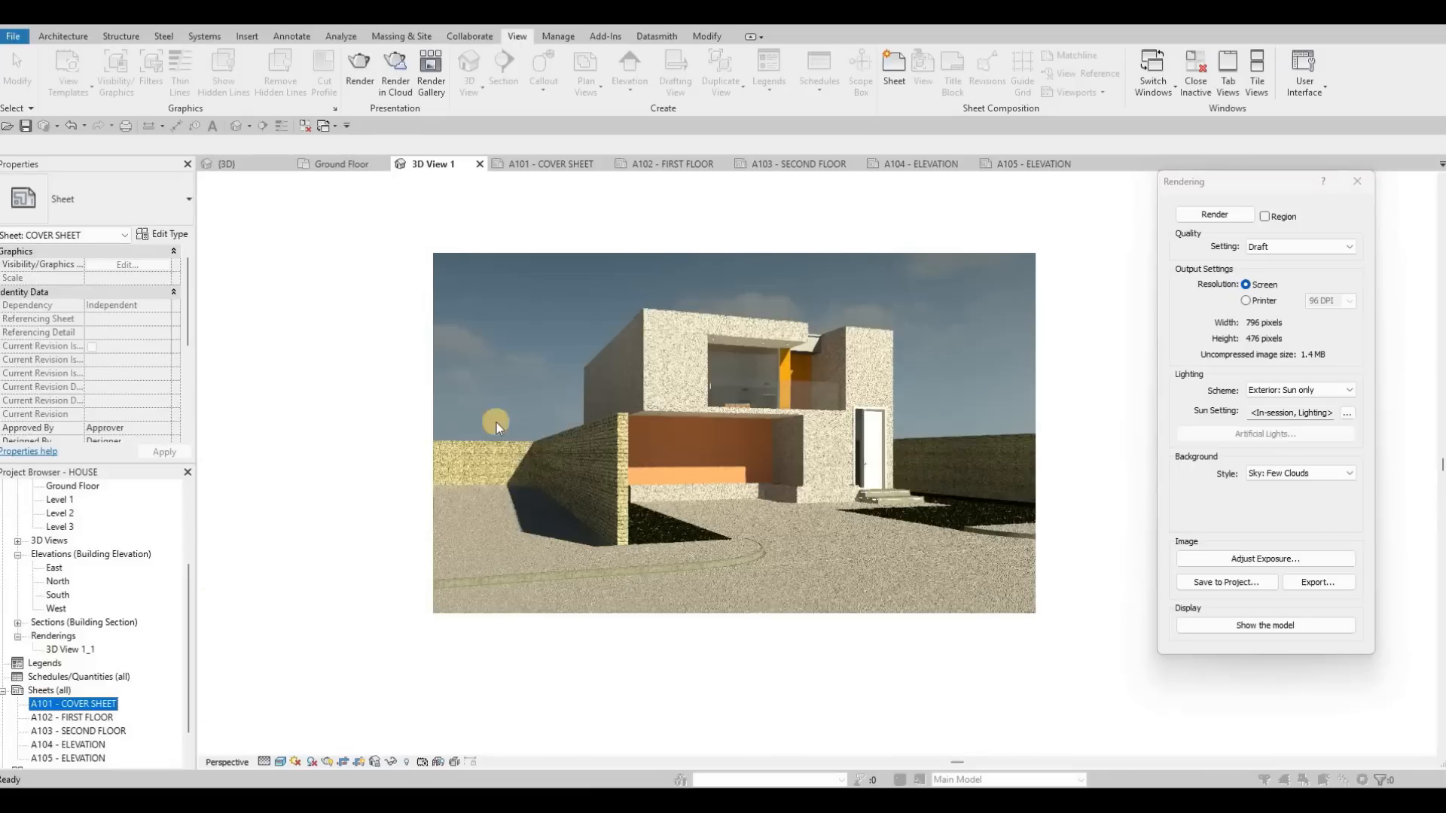
# Step: Place the saved rendering in the upper part of sheet A101 and set its viewport type to No Title
pyautogui.click(539, 166)
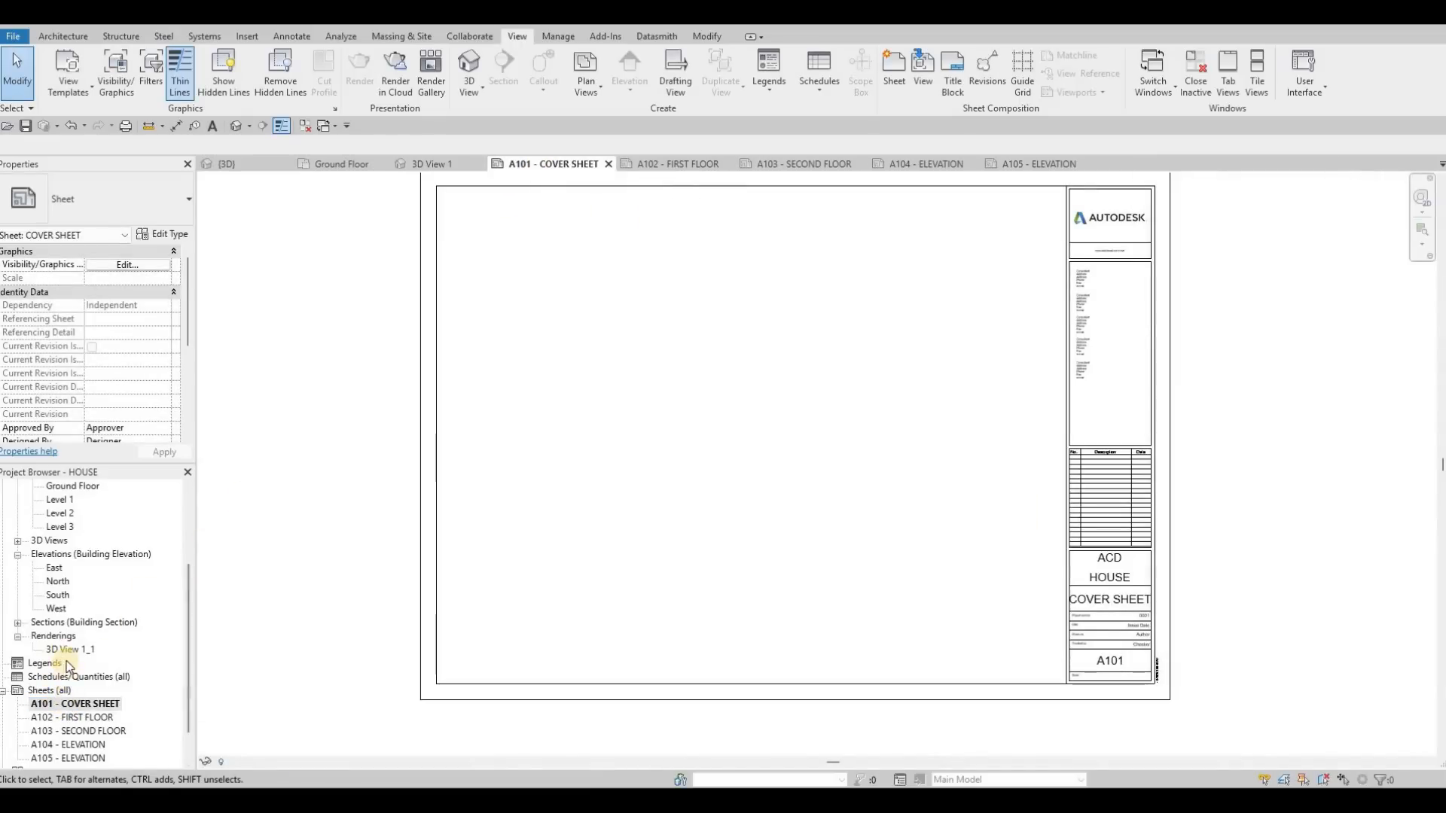
pyautogui.moveTo(69, 653); pyautogui.dragTo(643, 363)
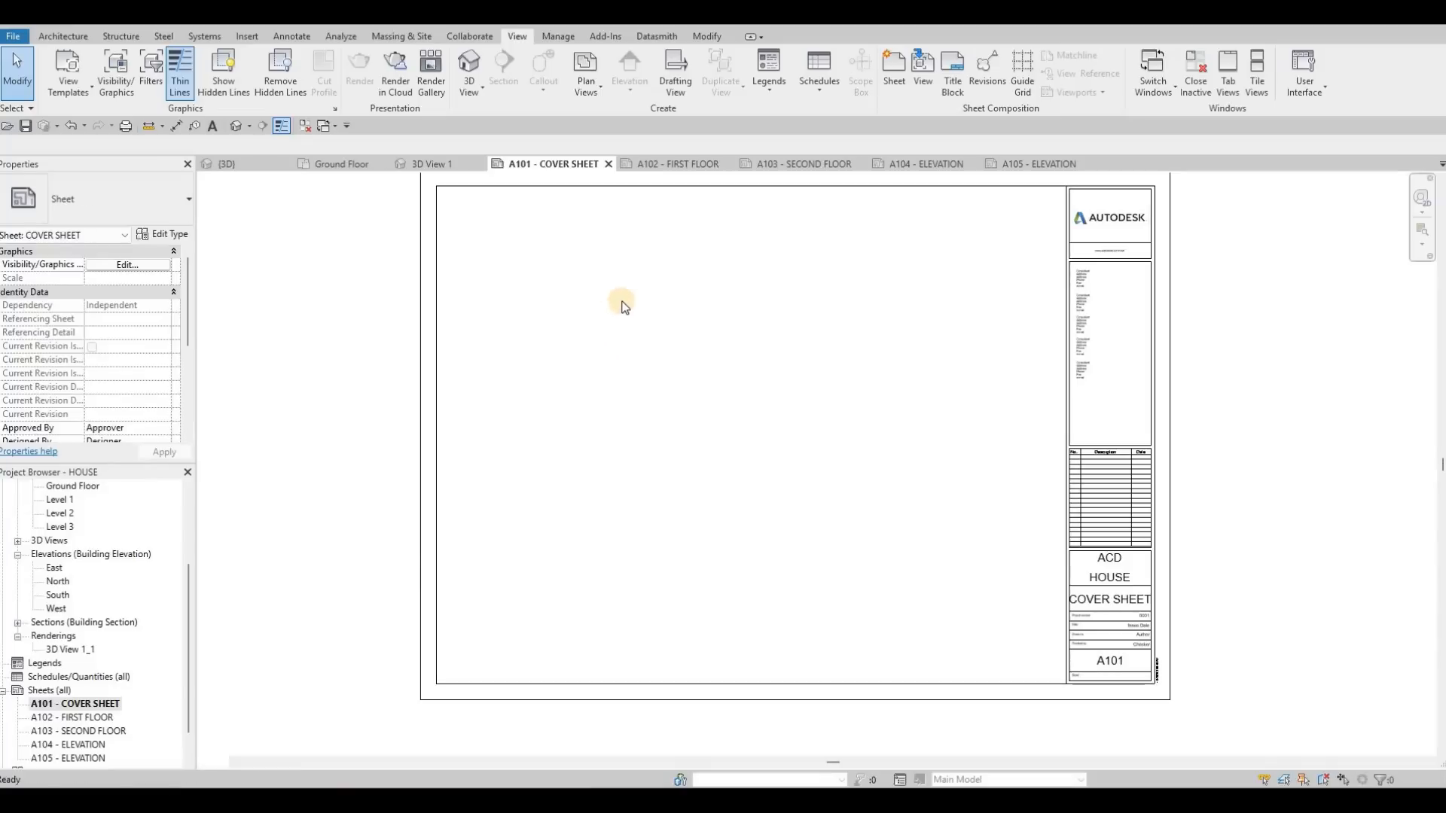
pyautogui.click(565, 265)
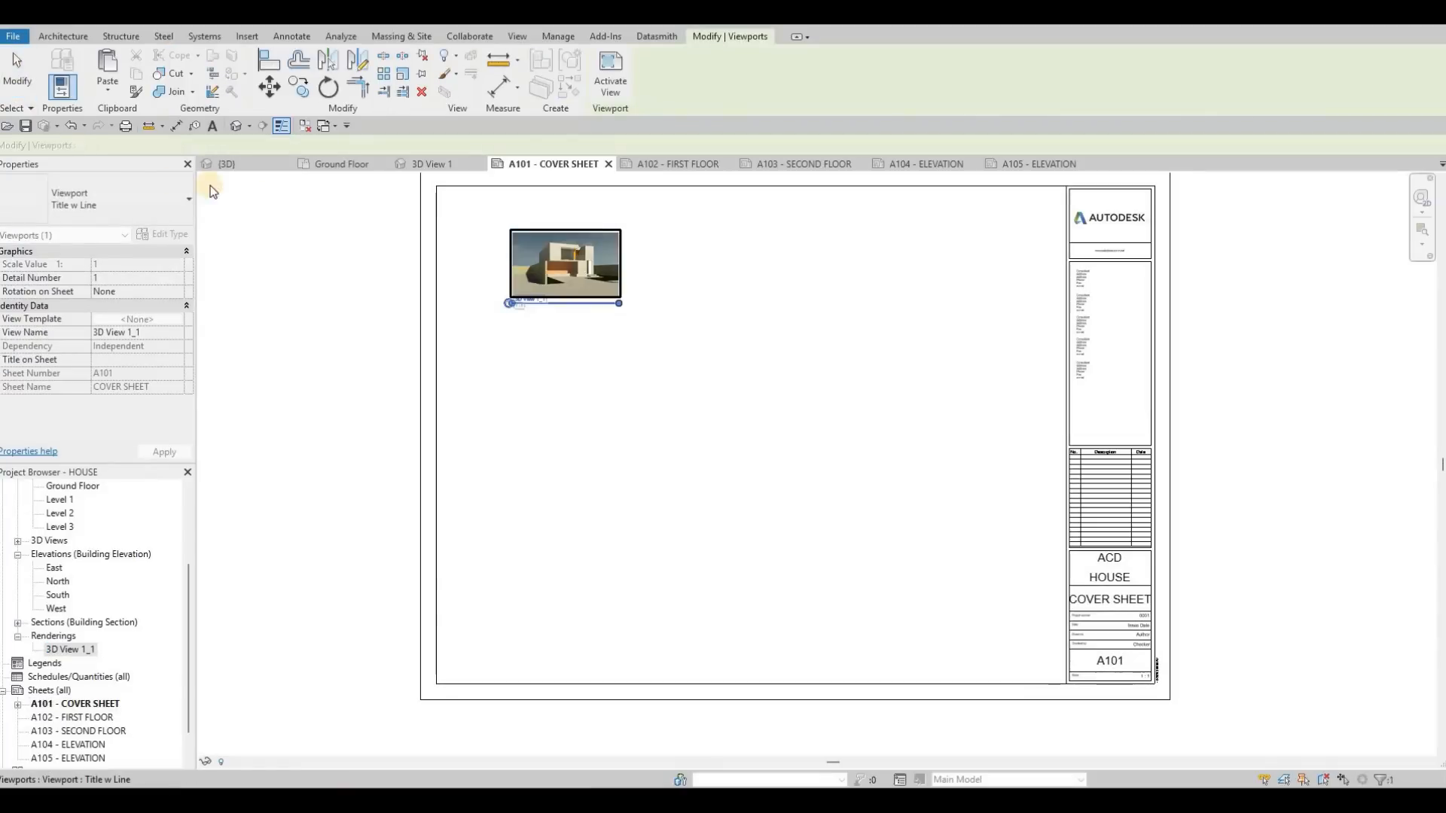
pyautogui.click(120, 199)
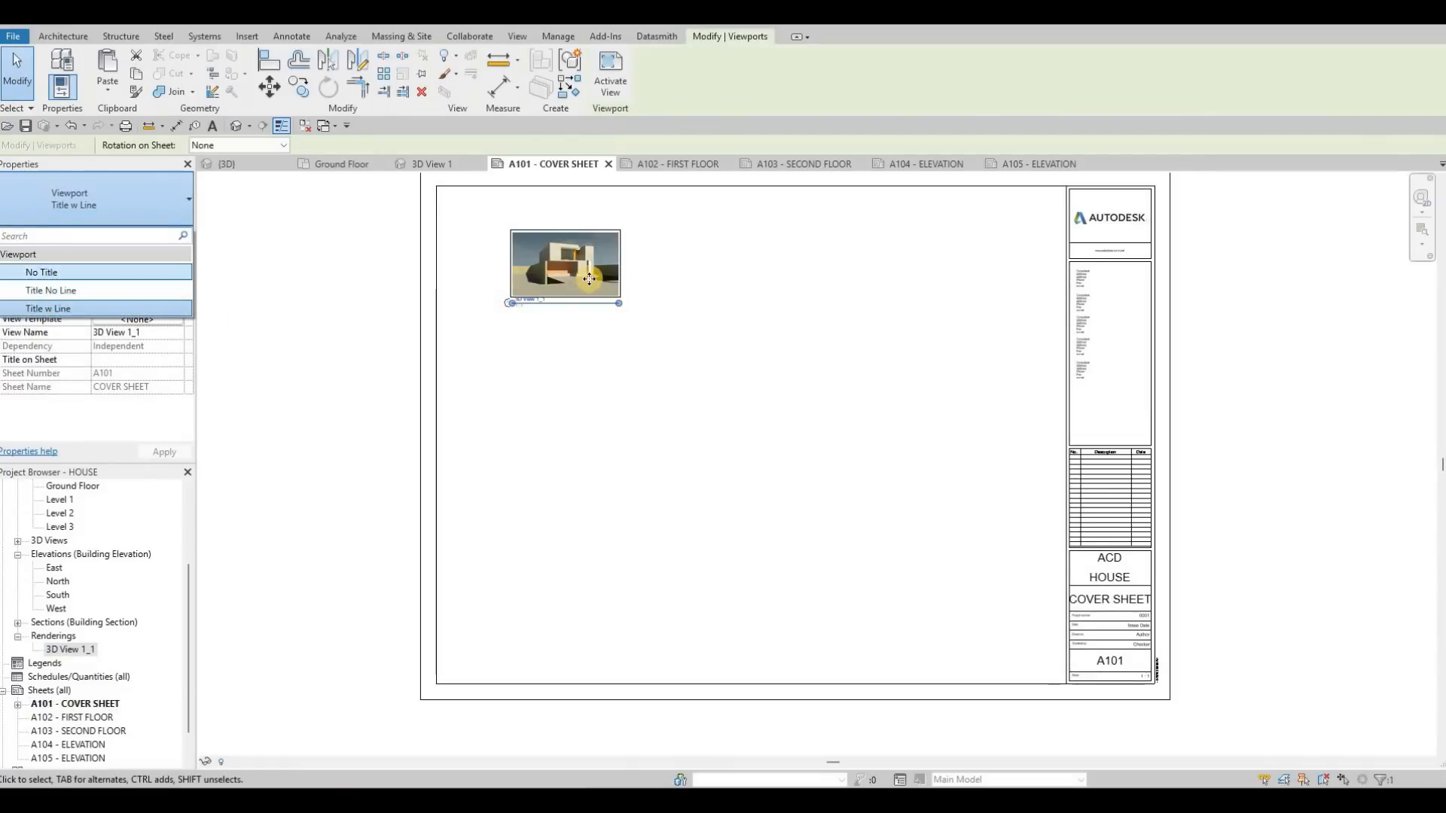
# Step: Activate the rendering's viewport on the cover sheet, enlarge the image to about three quarters of the drawing area's width, and deactivate the viewport
pyautogui.doubleClick(589, 278)
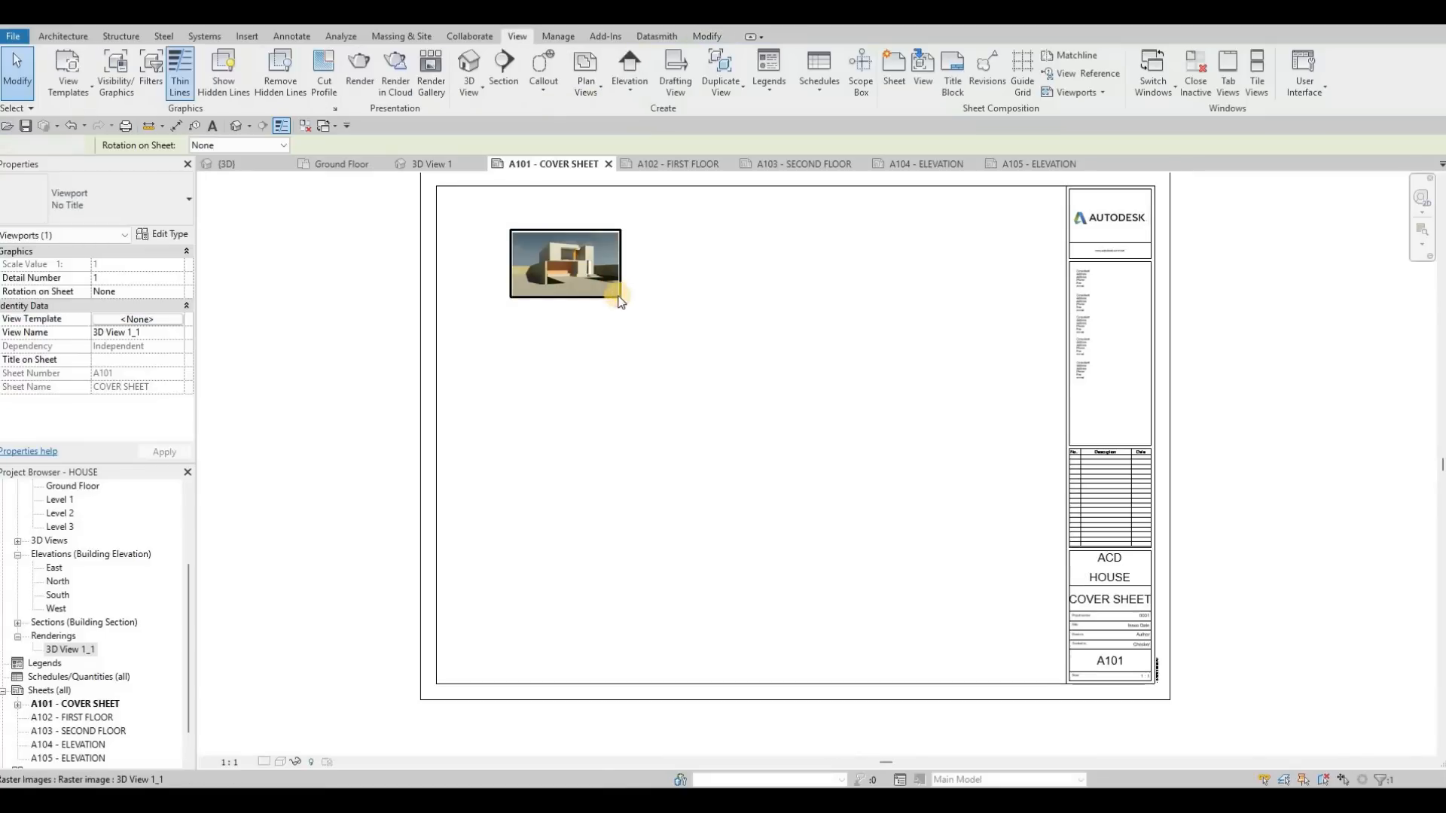
pyautogui.click(589, 279)
pyautogui.moveTo(619, 296); pyautogui.dragTo(933, 493)
pyautogui.click(279, 384)
pyautogui.doubleClick(278, 384)
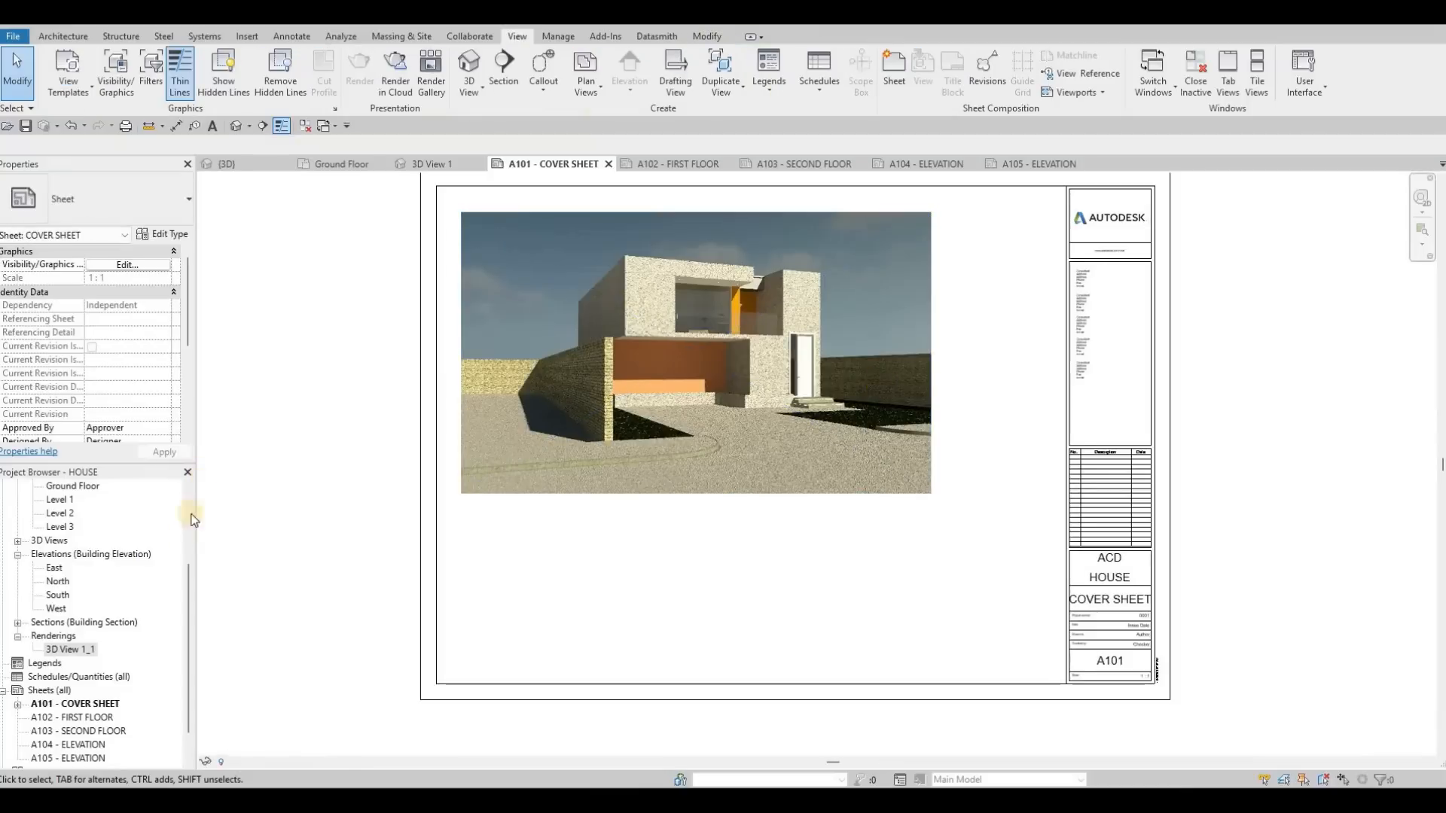
pyautogui.moveTo(895, 376); pyautogui.dragTo(880, 385, button='middle')
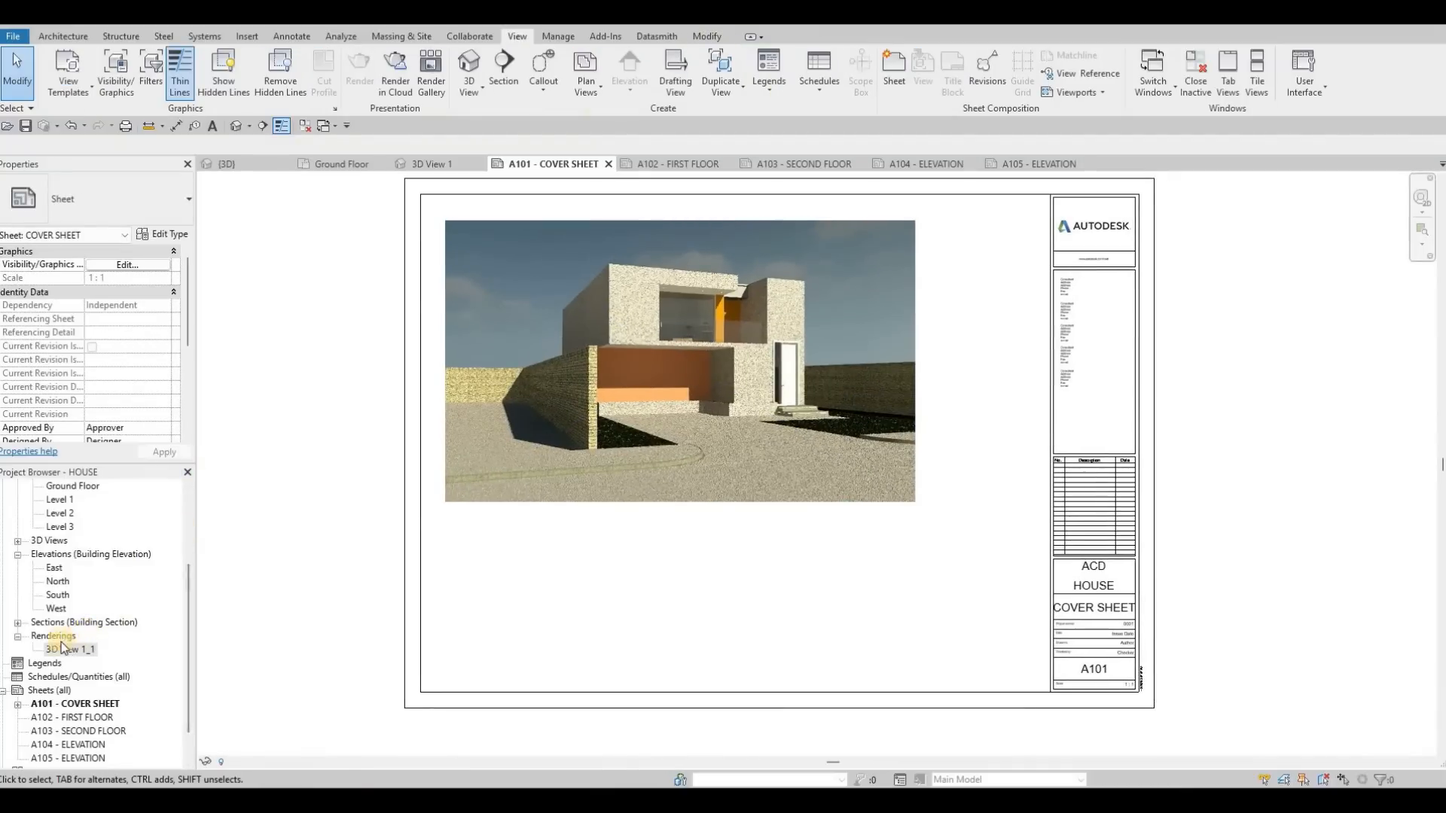
# Step: Create a new sheet list schedule with the fields Sheet Number and Sheet Name, in that order
pyautogui.scroll(-1, 56, 640)
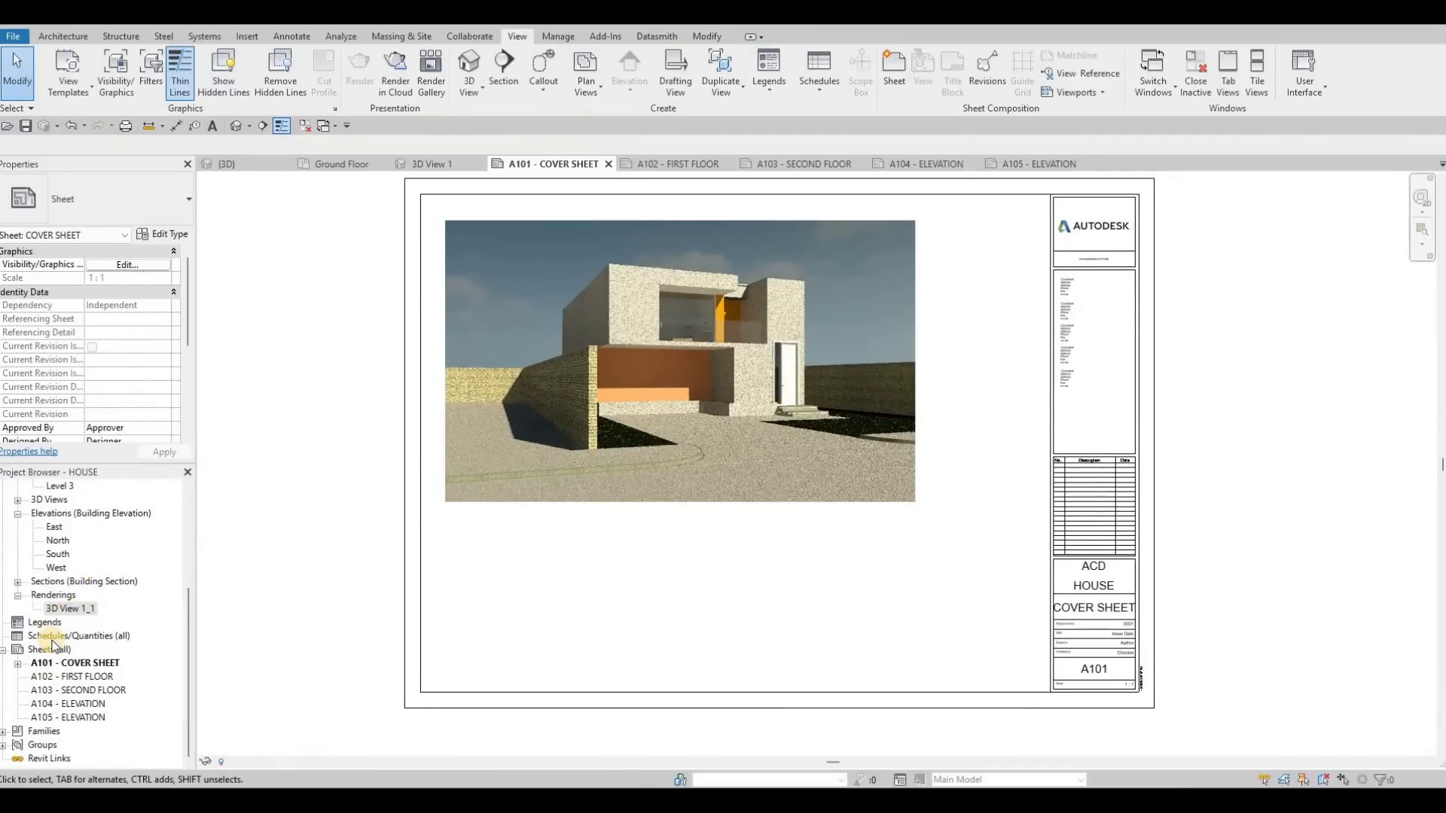
pyautogui.rightClick(52, 642)
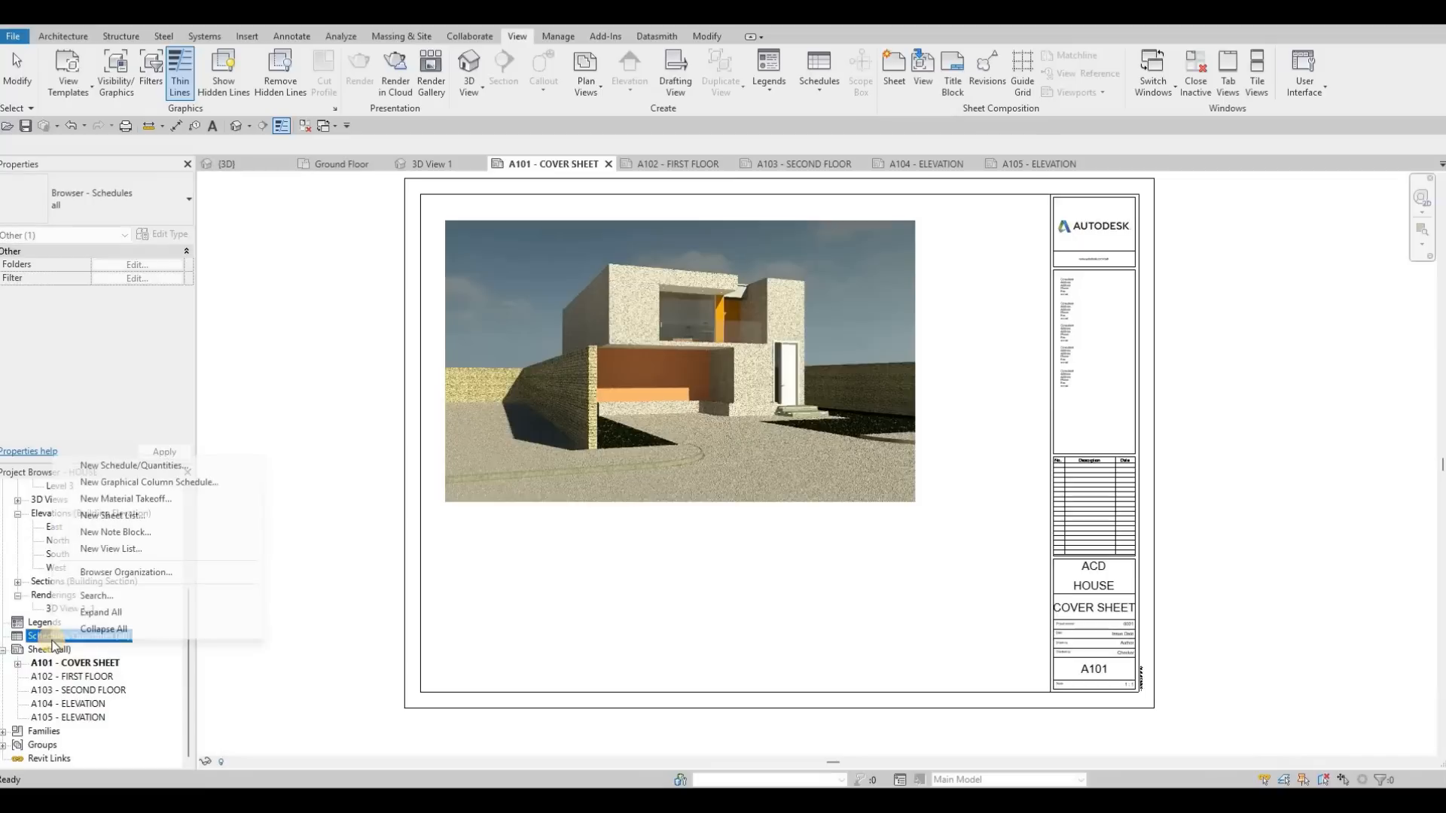
pyautogui.click(105, 517)
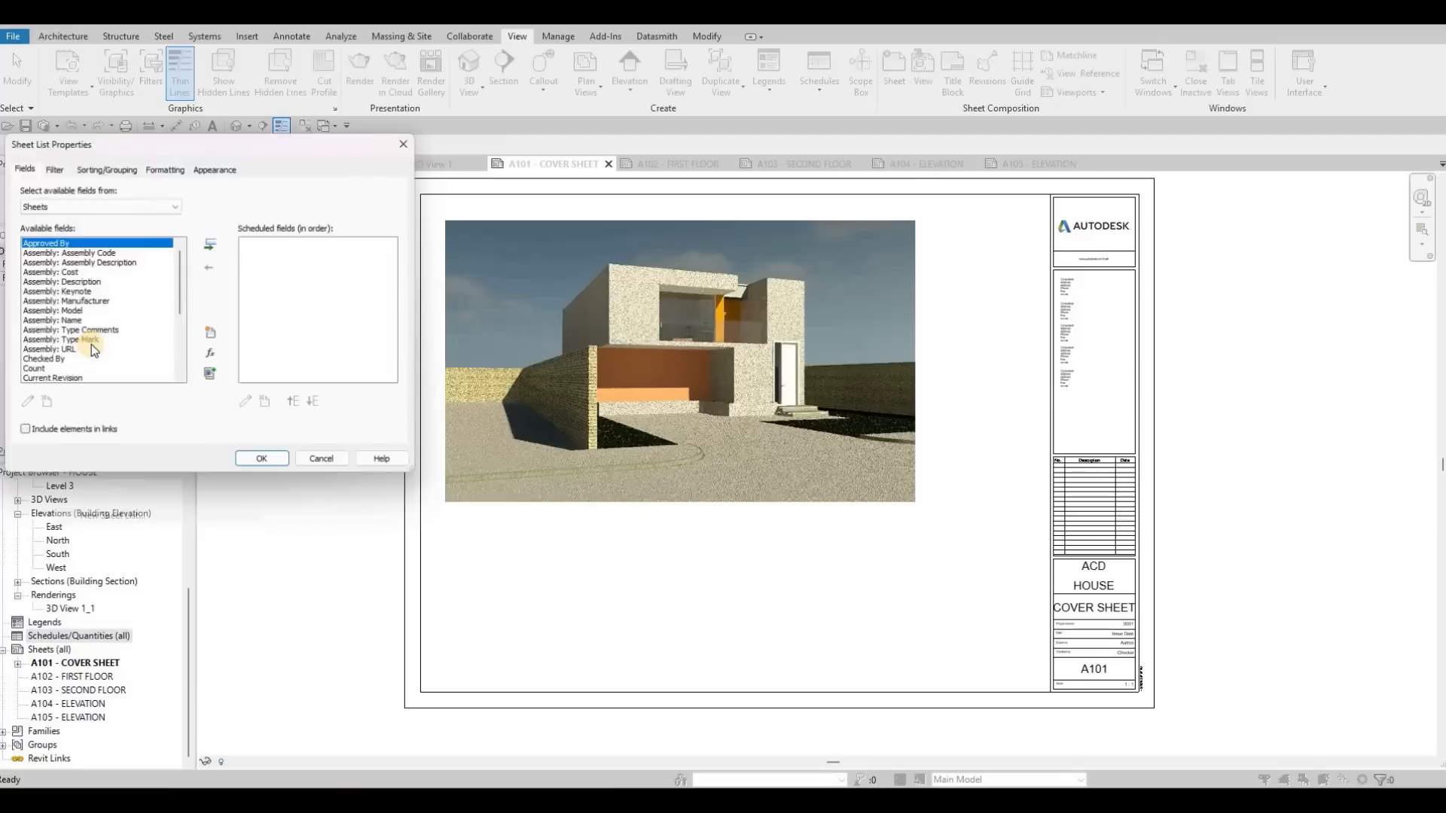
pyautogui.scroll(-2, 49, 377)
pyautogui.scroll(-2, 50, 378)
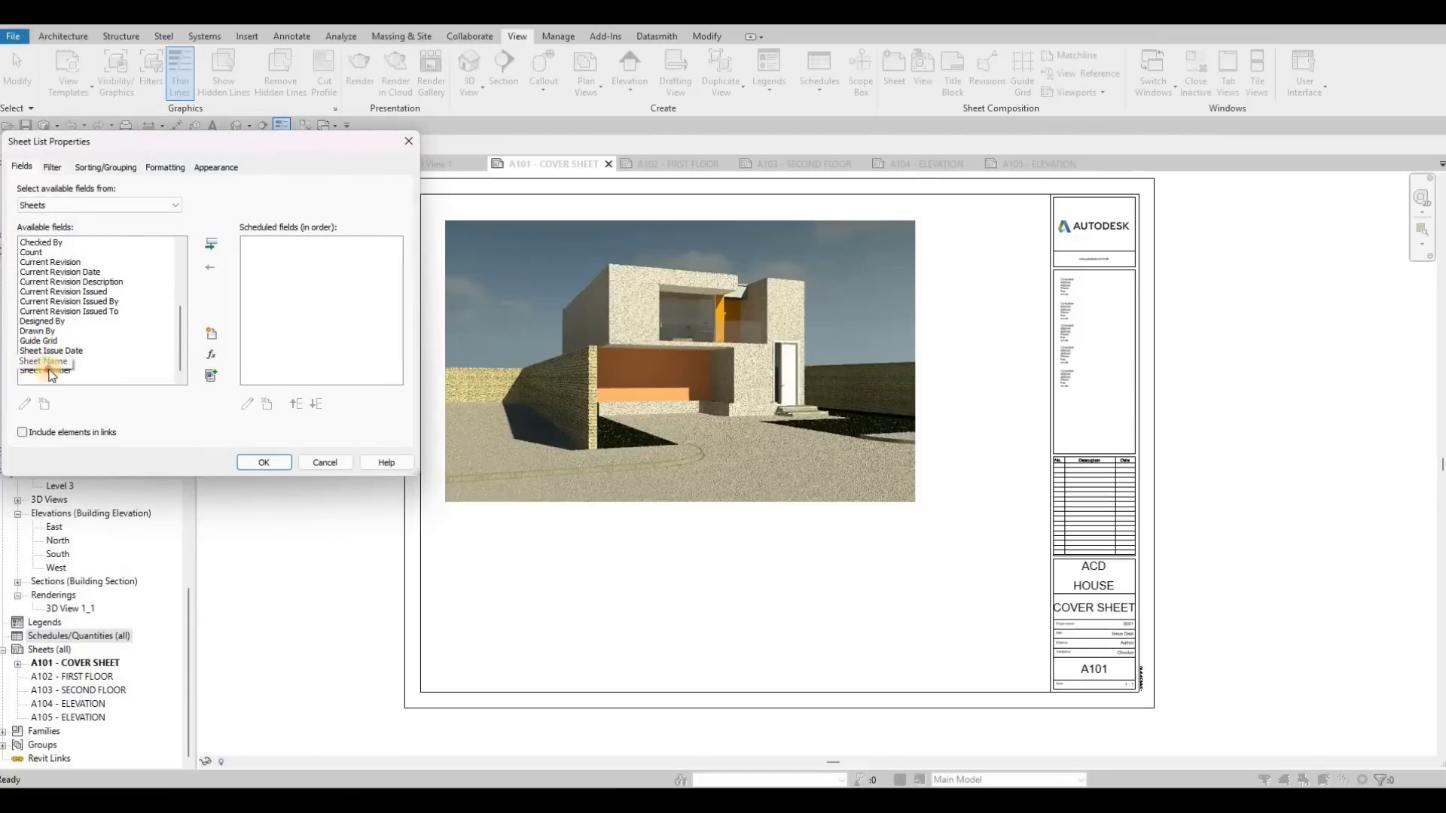
pyautogui.click(50, 371)
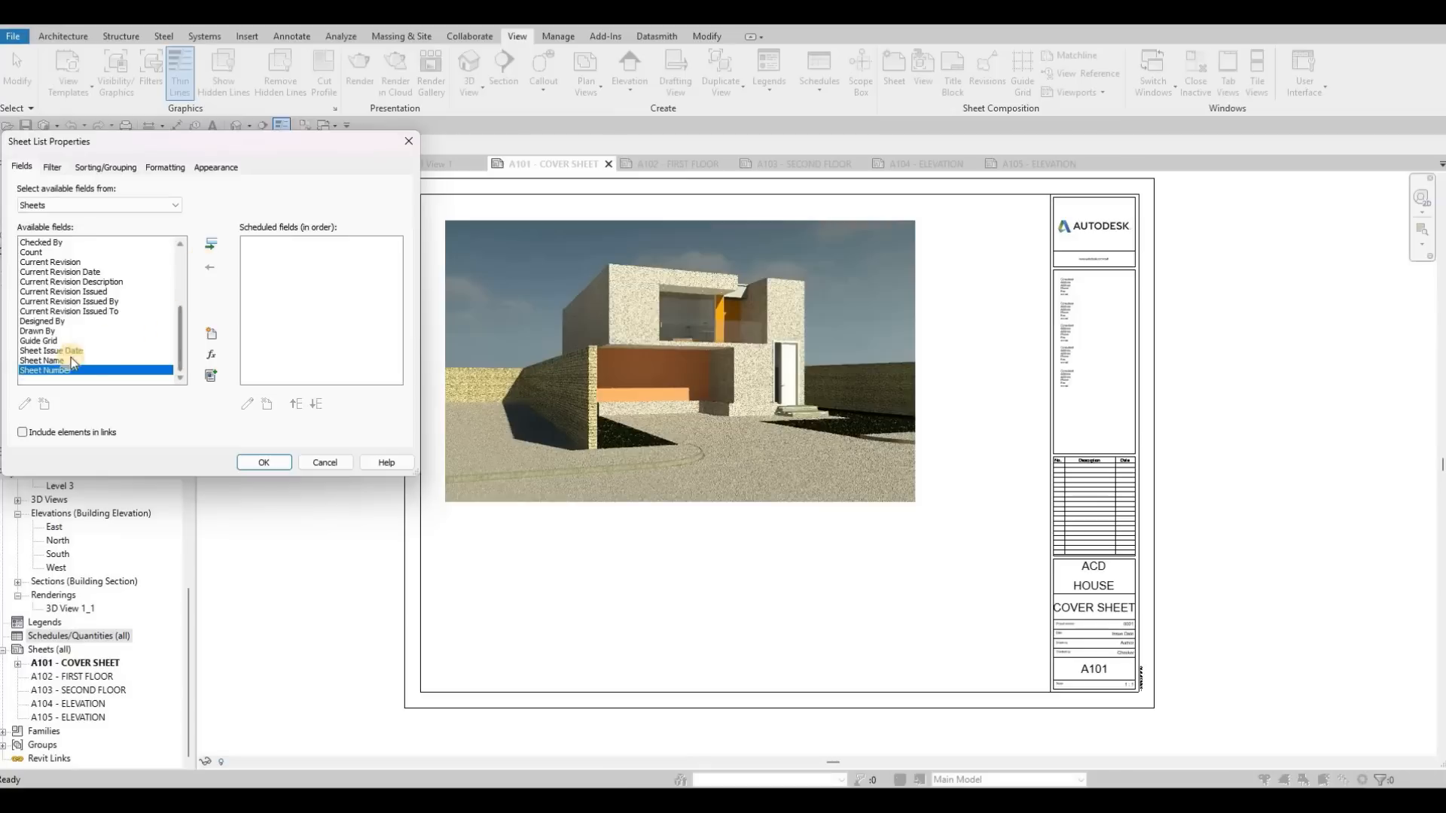
pyautogui.click(211, 244)
pyautogui.click(302, 372)
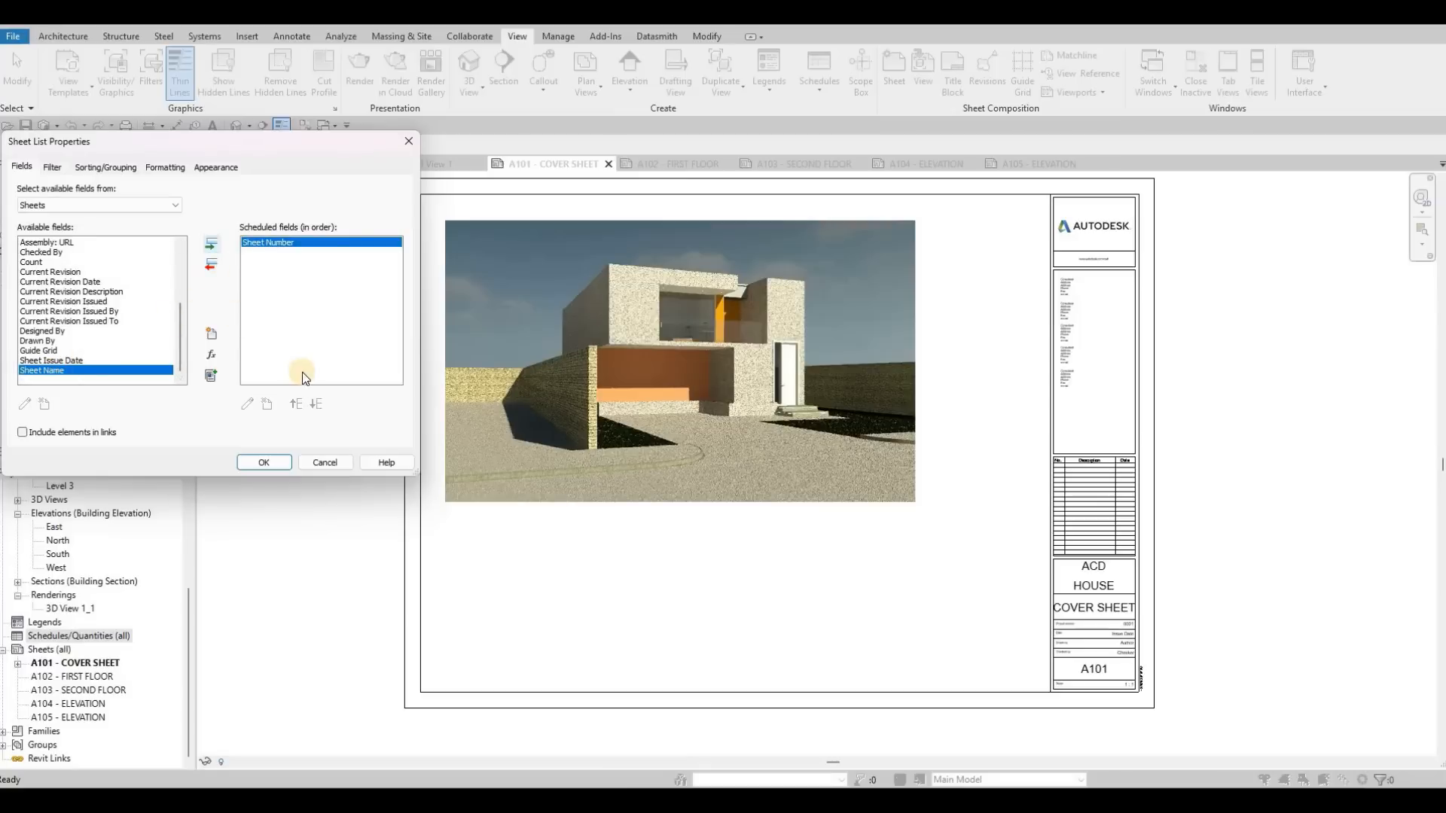
pyautogui.click(290, 463)
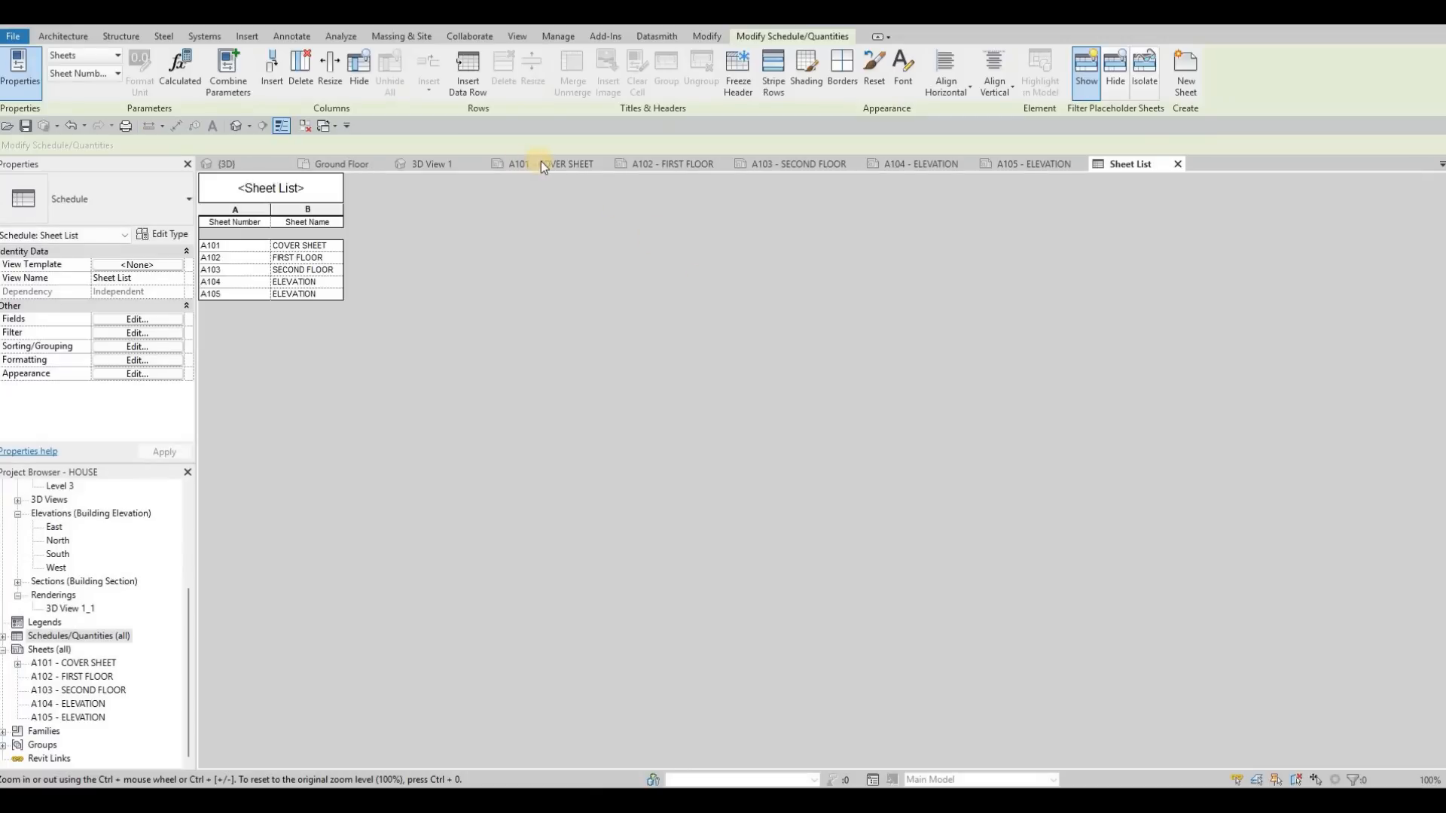
# Step: Place the sheet list beside the rendering's upper edge on sheet A101 and widen its columns so the names fit on one line
pyautogui.click(540, 161)
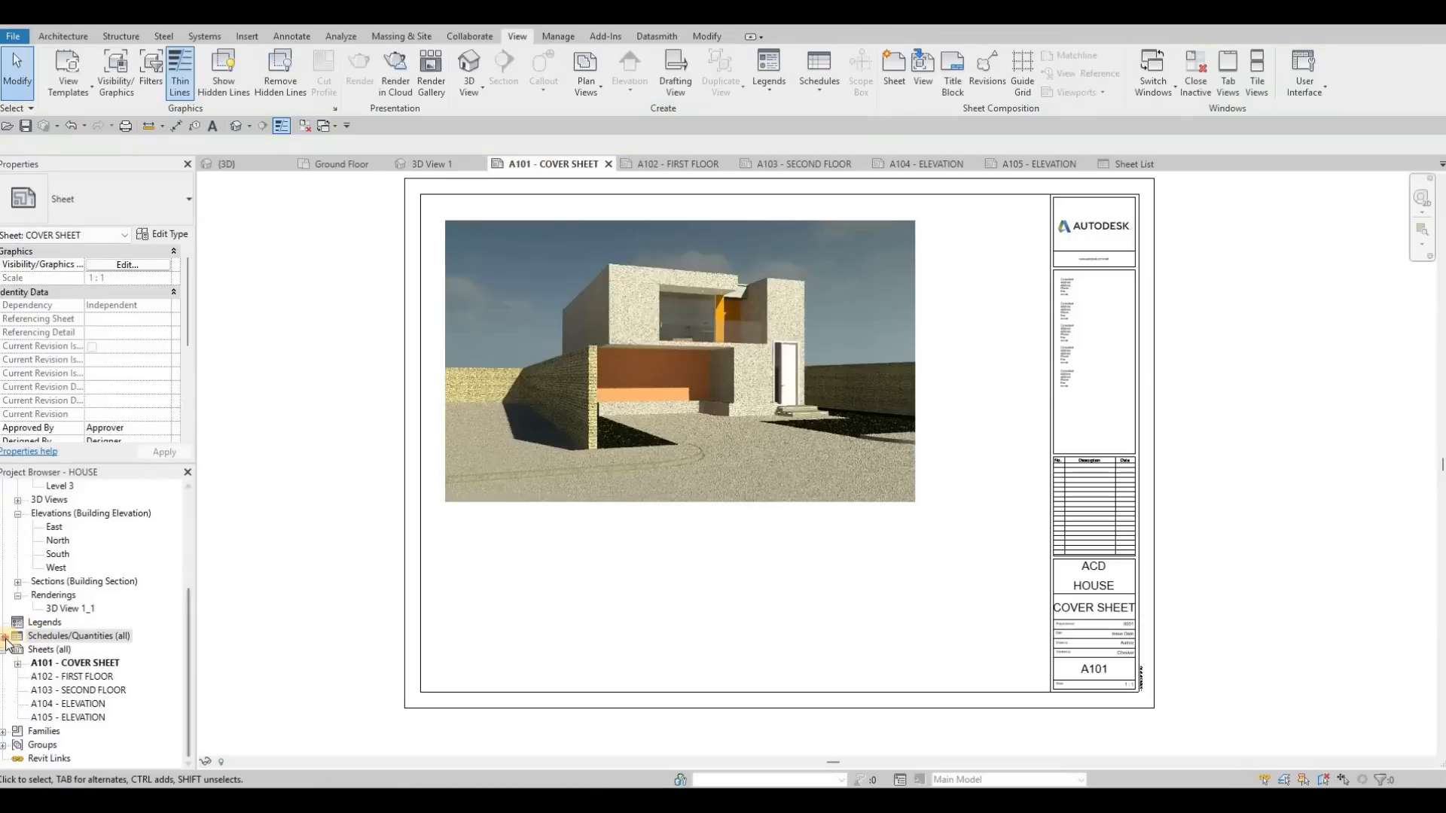
pyautogui.click(4, 637)
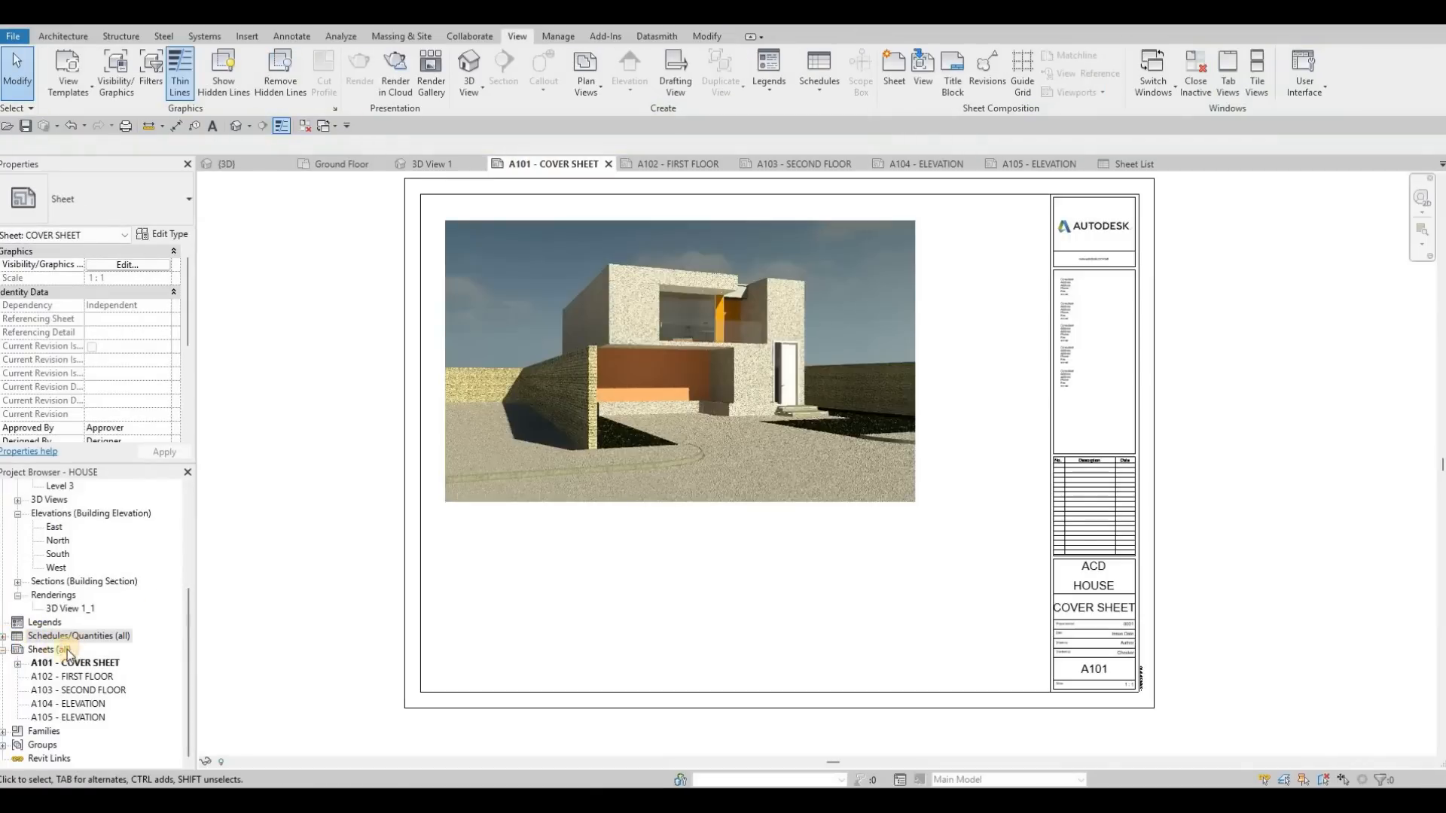
pyautogui.click(50, 649)
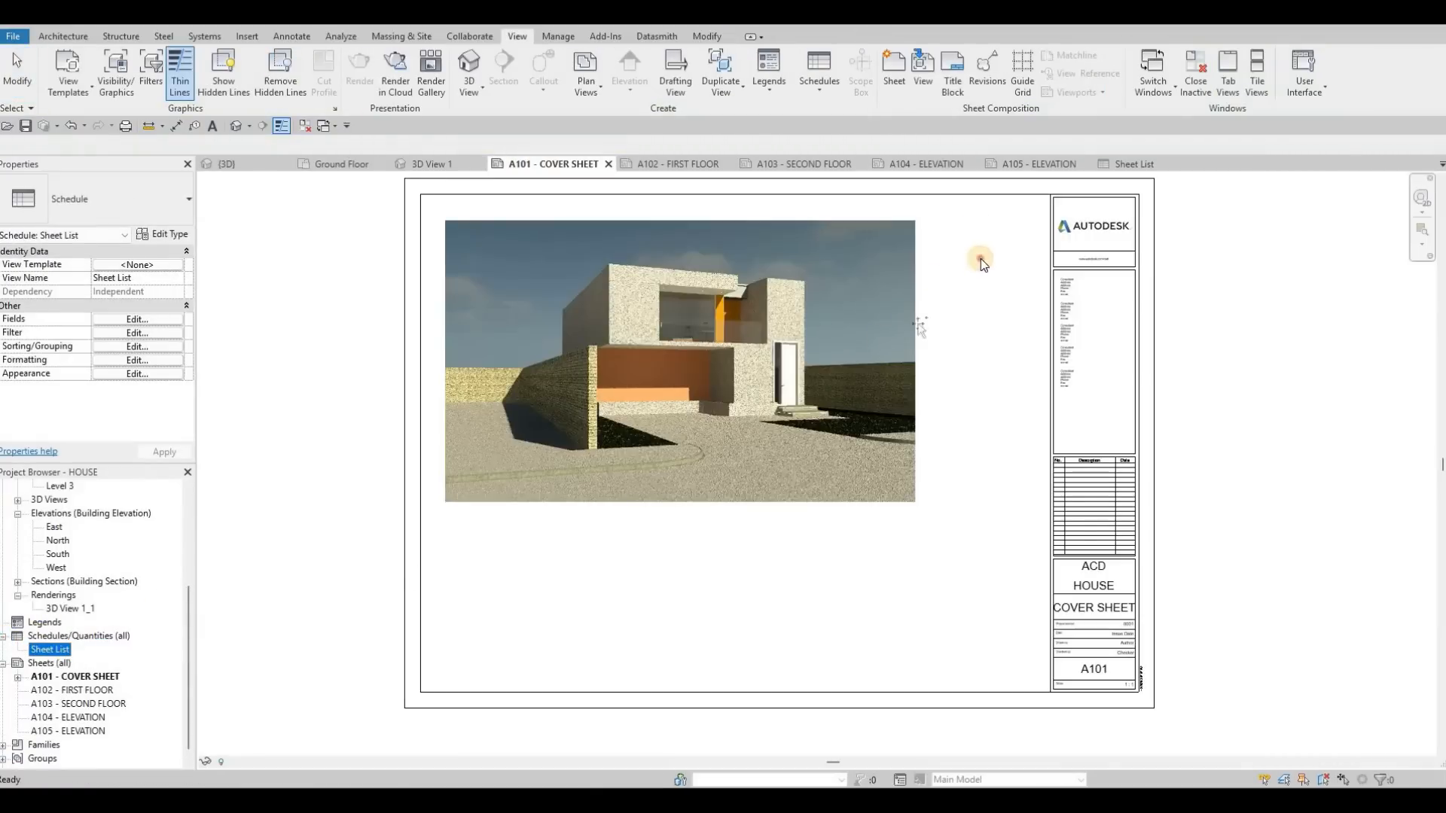
pyautogui.click(994, 239)
pyautogui.scroll(2, 1000, 248)
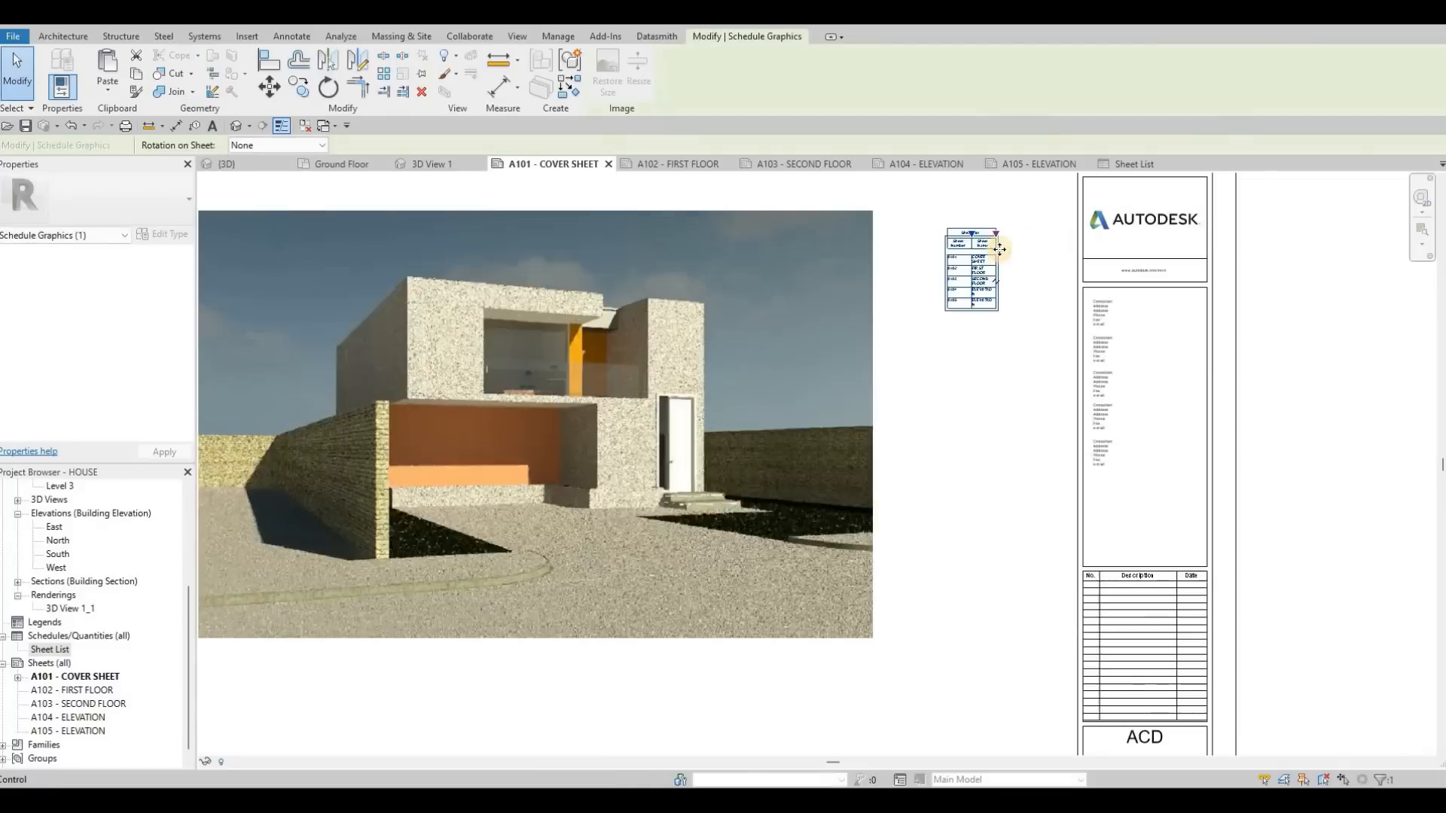
pyautogui.scroll(3, 999, 248)
pyautogui.moveTo(956, 237)
pyautogui.mouseDown()
pyautogui.moveTo(984, 241)
pyautogui.moveTo(943, 213)
pyautogui.mouseUp()
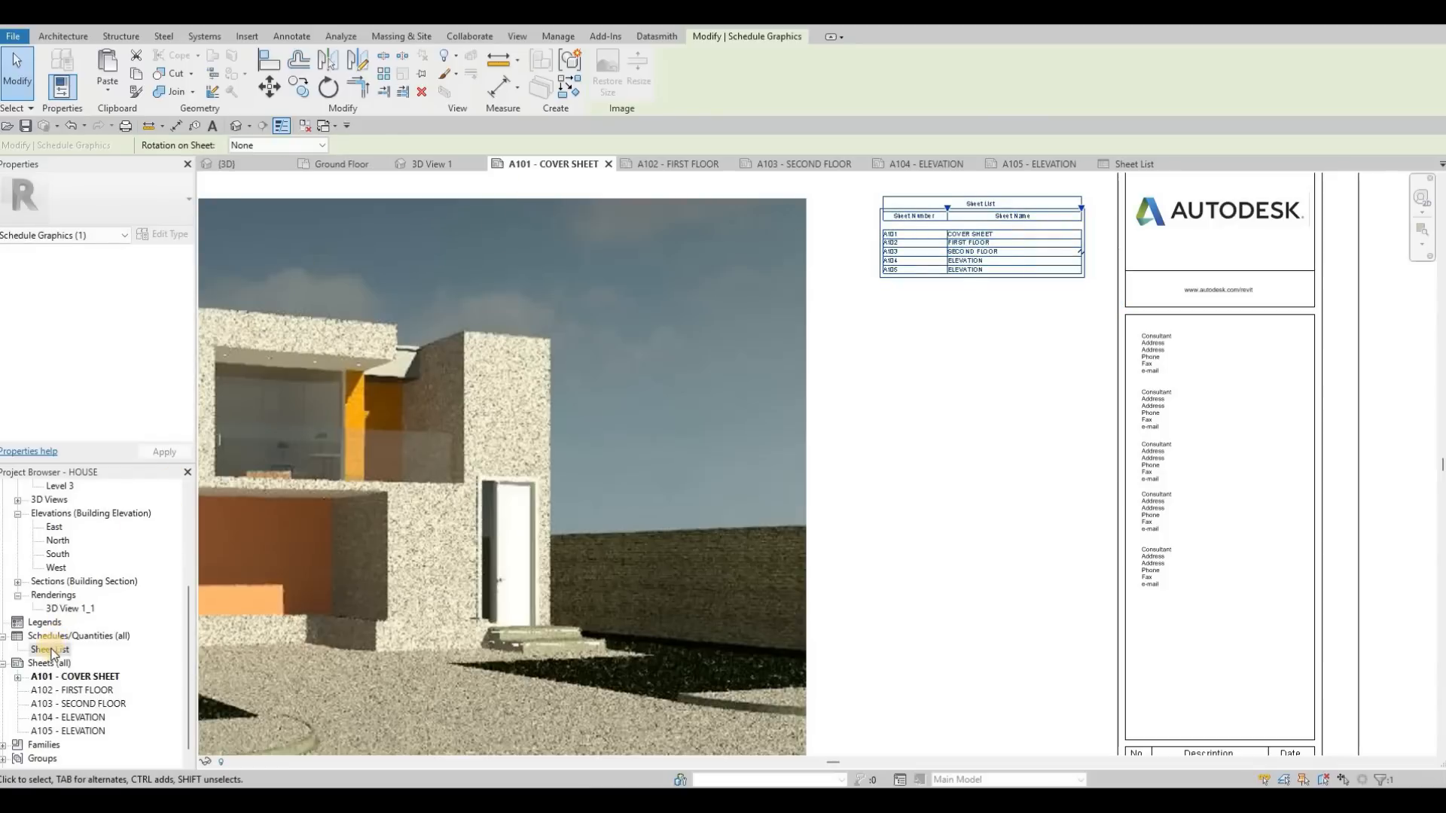
# Step: Turn off the sheet list's blank row before data and set its title text to 7mm Arial, header text to 5mm Arial and body text to 3.5mm Arial
pyautogui.doubleClick(65, 652)
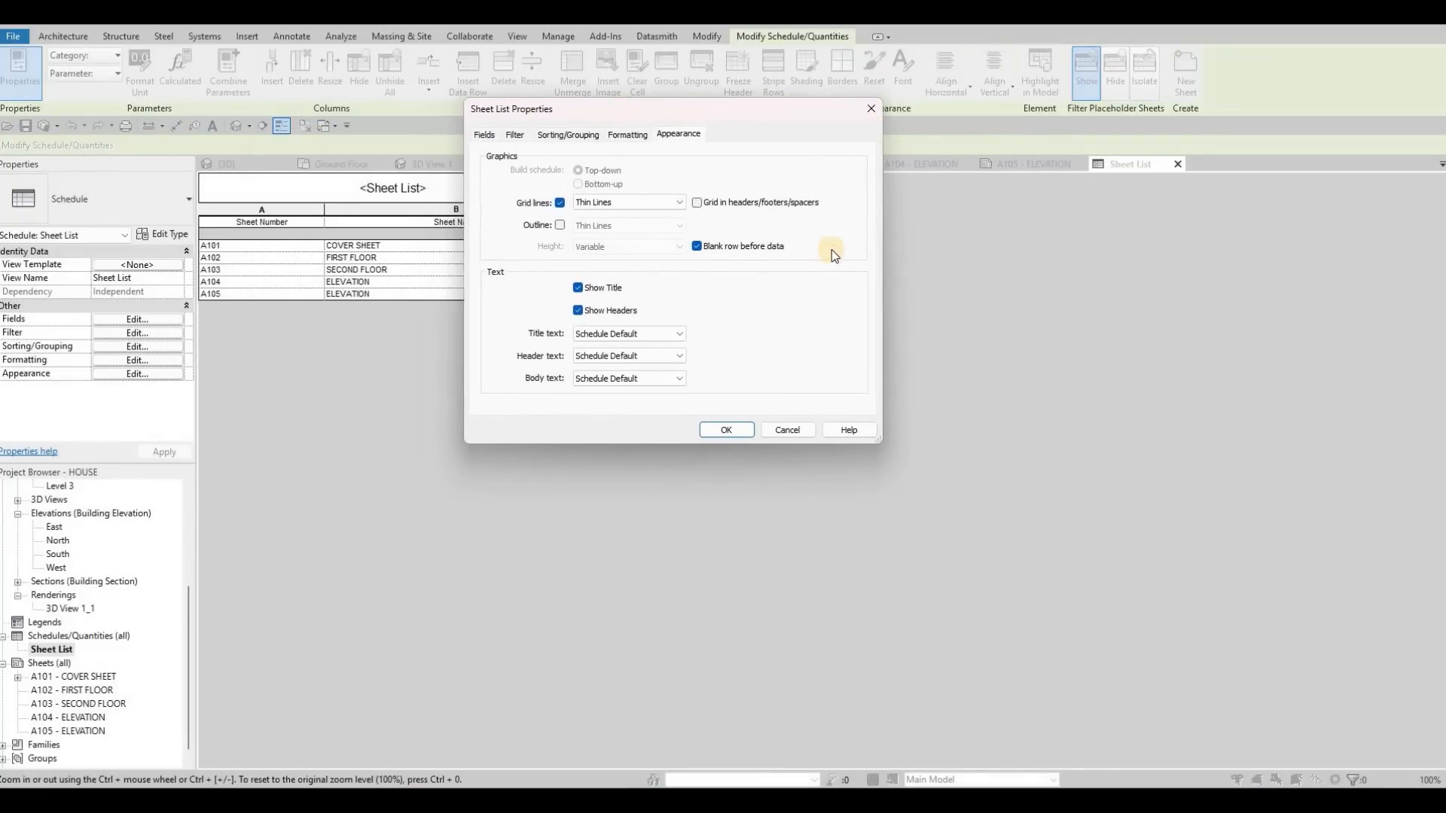
pyautogui.click(821, 249)
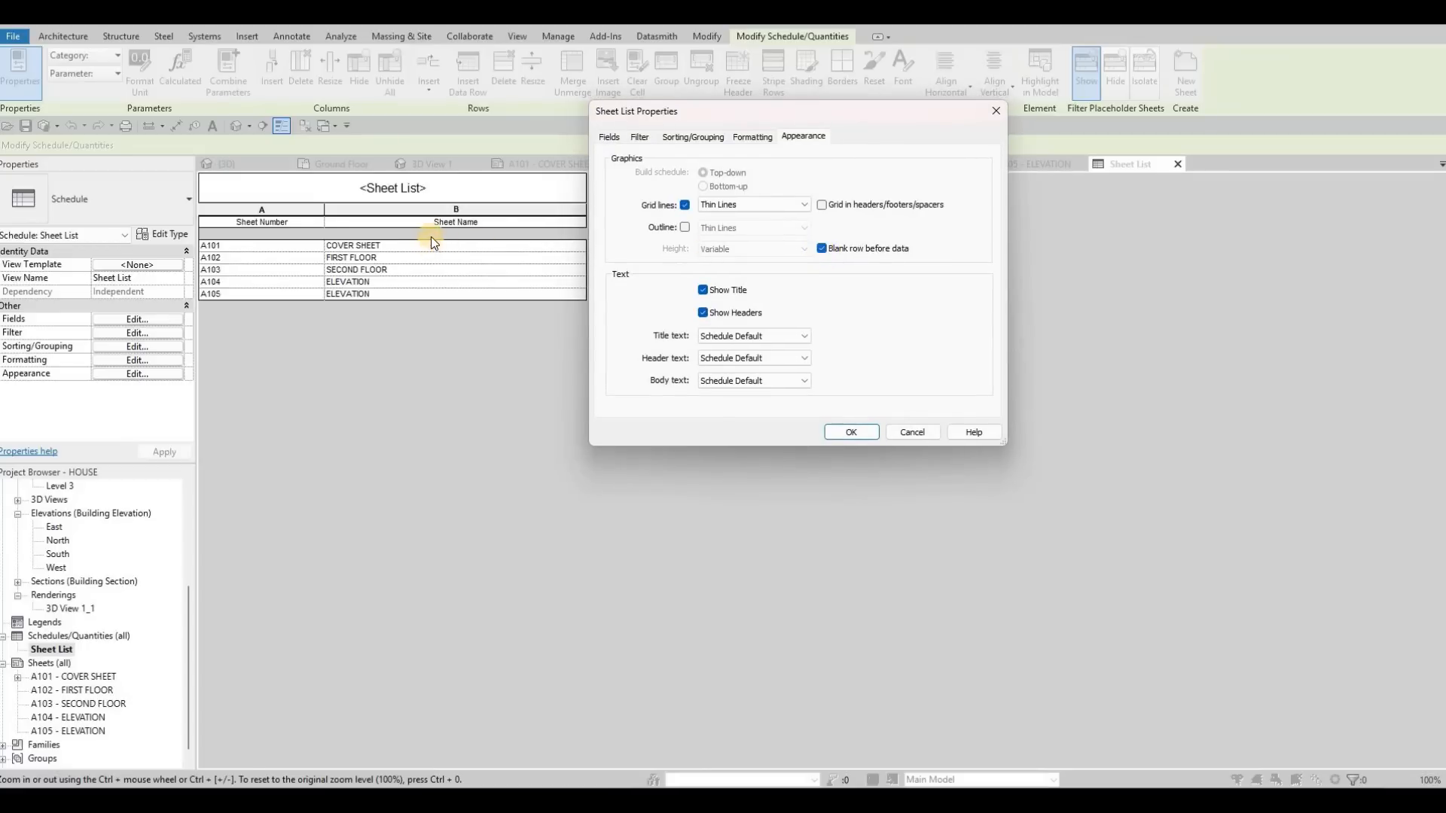
pyautogui.click(823, 248)
pyautogui.click(765, 336)
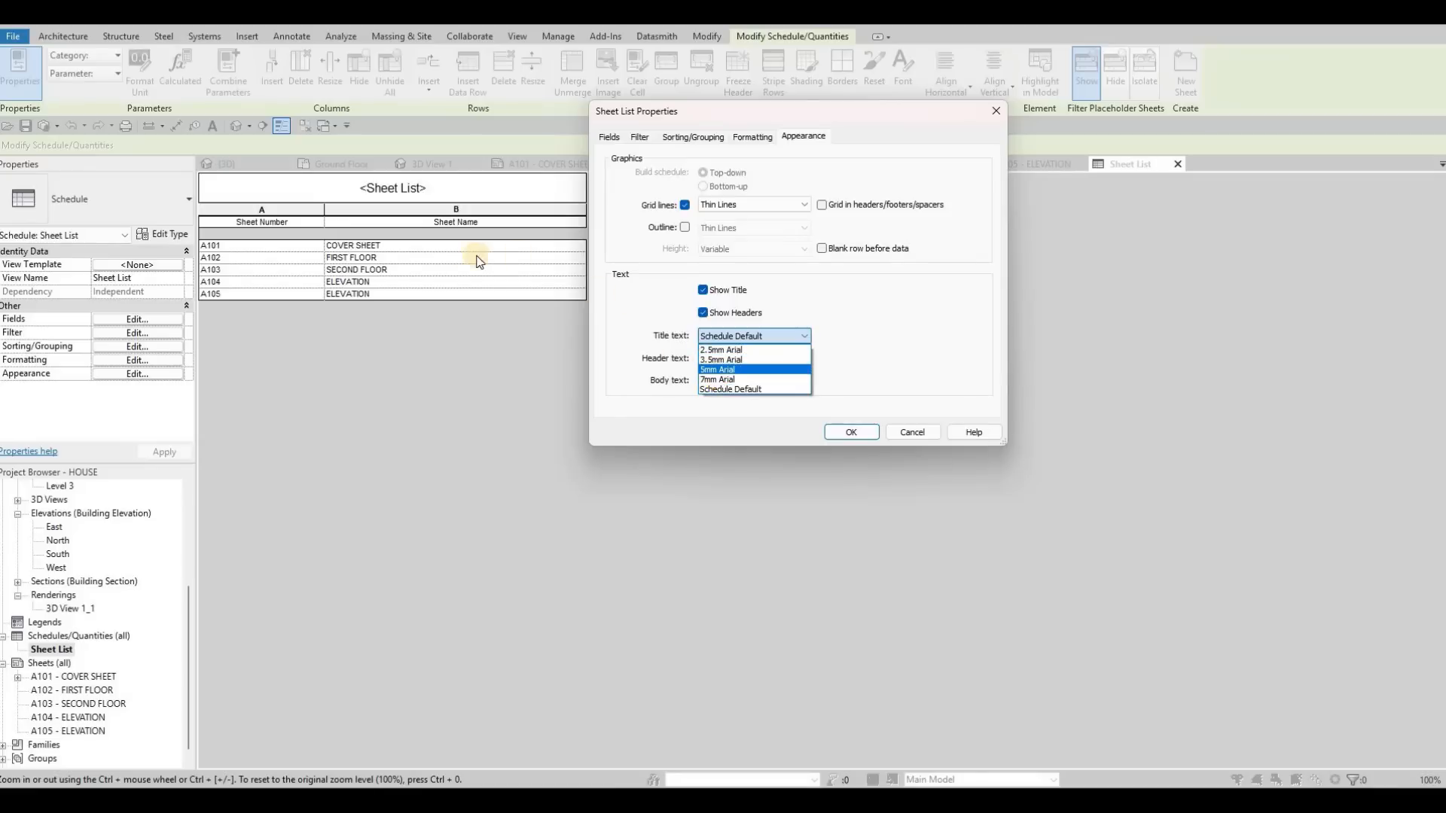
pyautogui.click(742, 379)
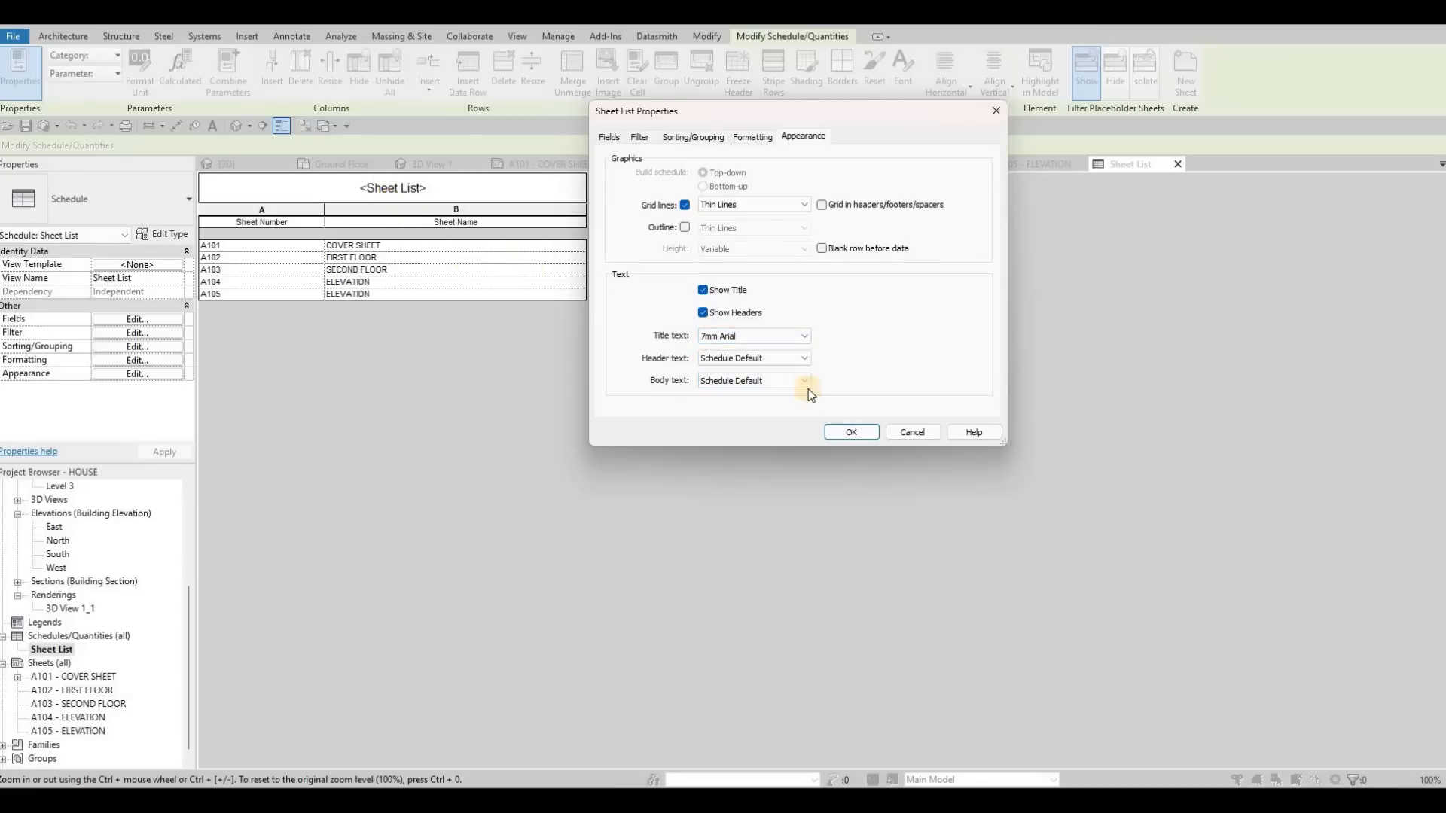
pyautogui.click(780, 358)
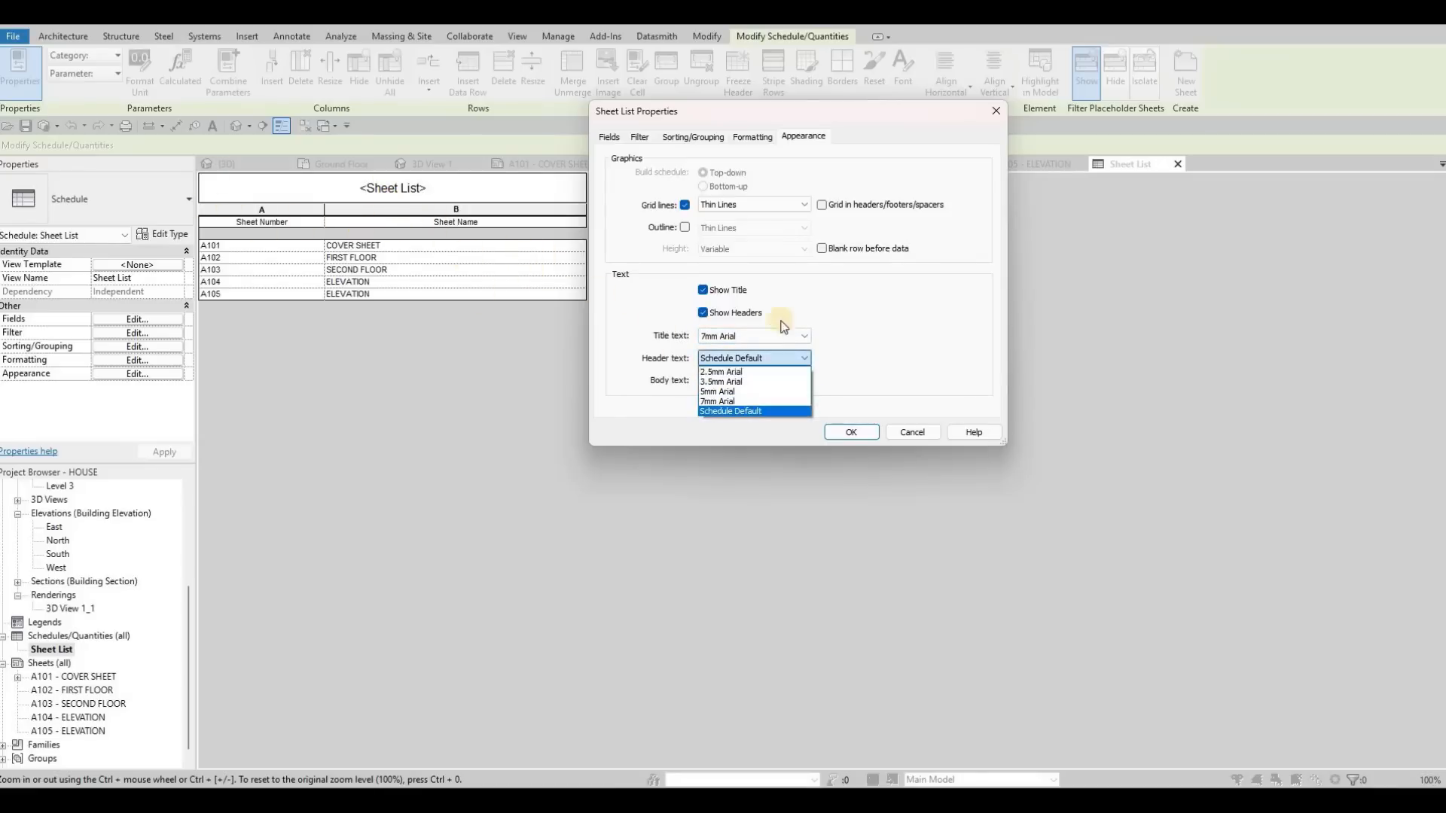
pyautogui.click(735, 390)
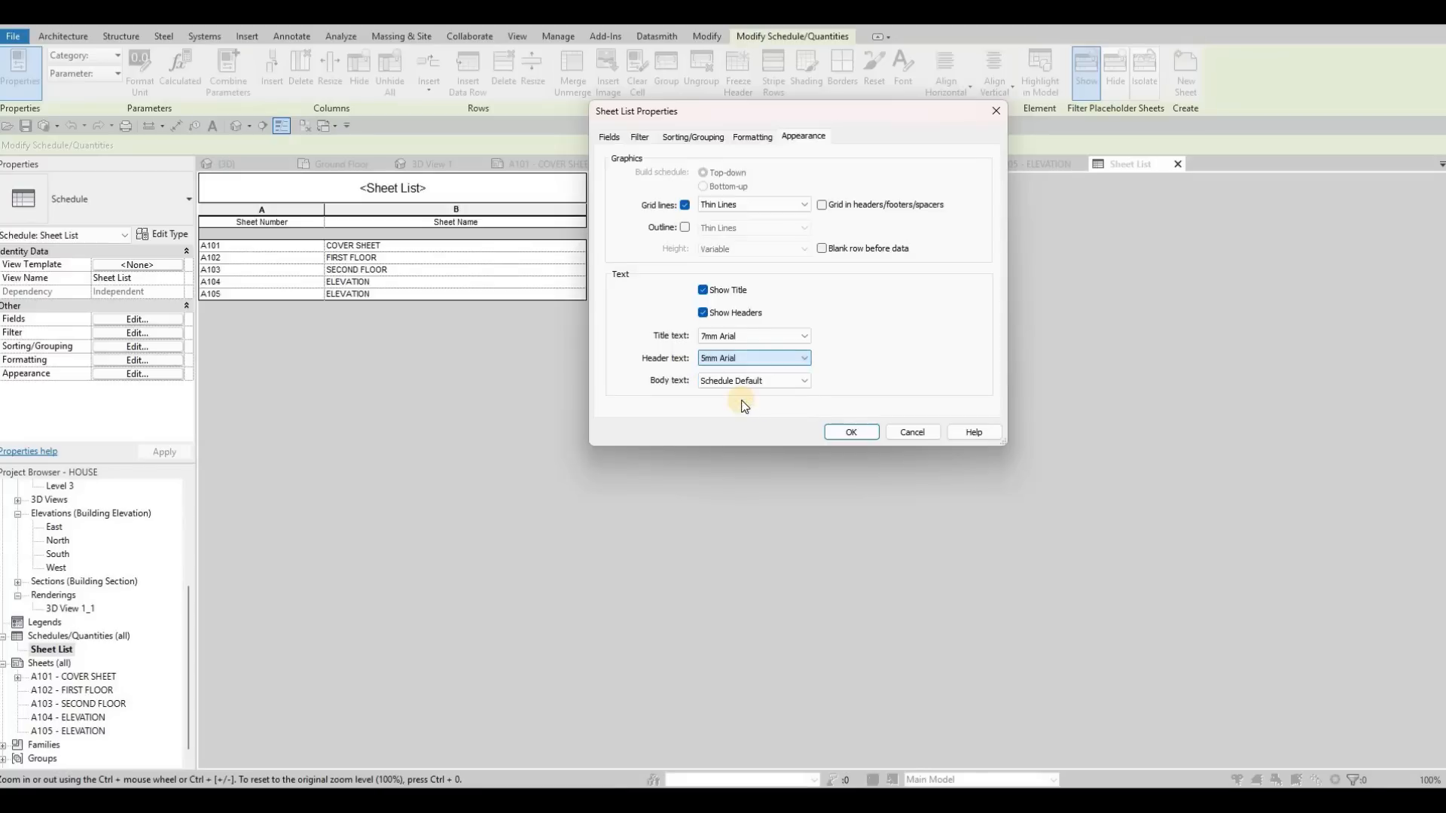
pyautogui.click(763, 380)
pyautogui.click(742, 404)
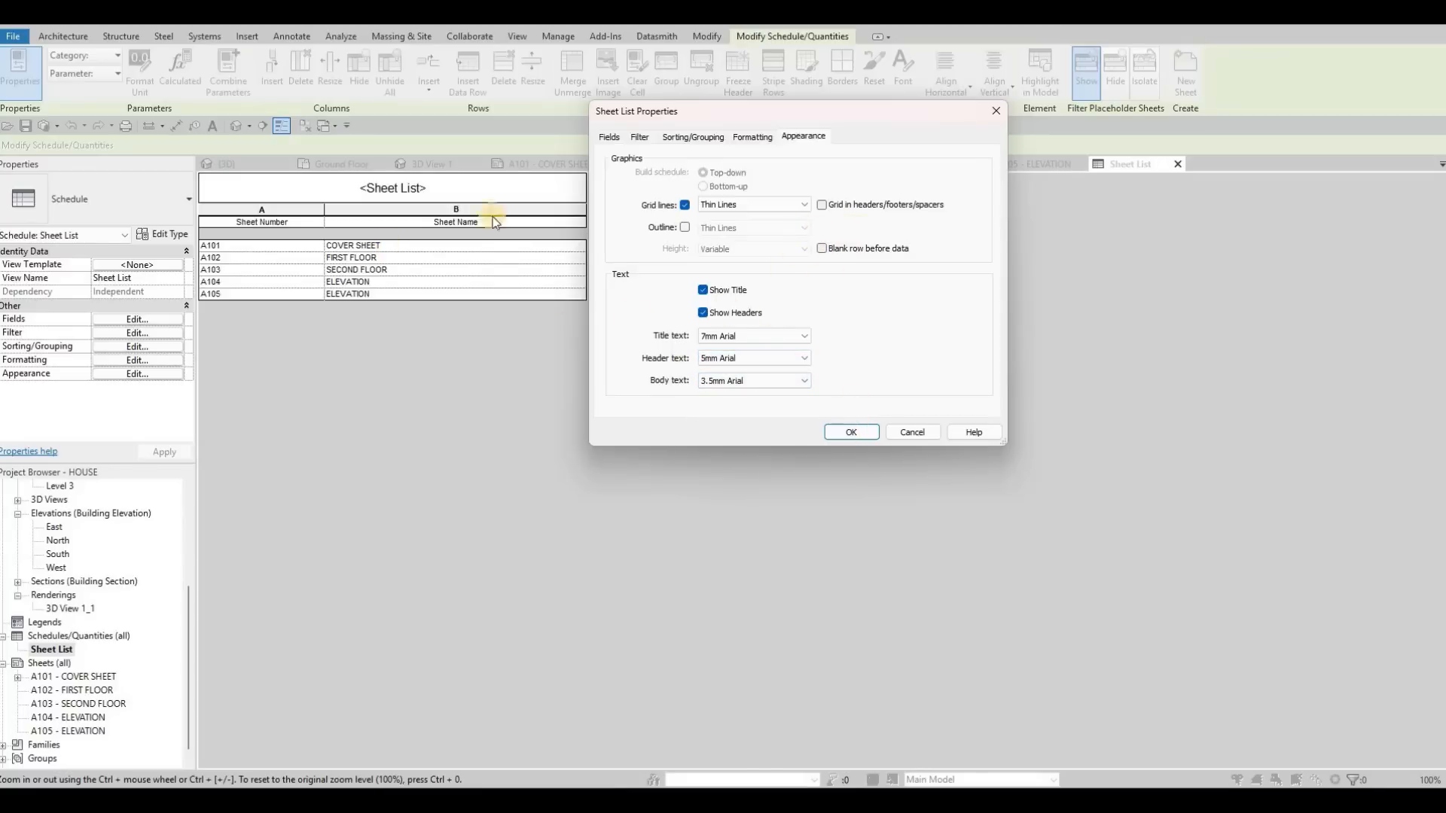
pyautogui.press('Return')
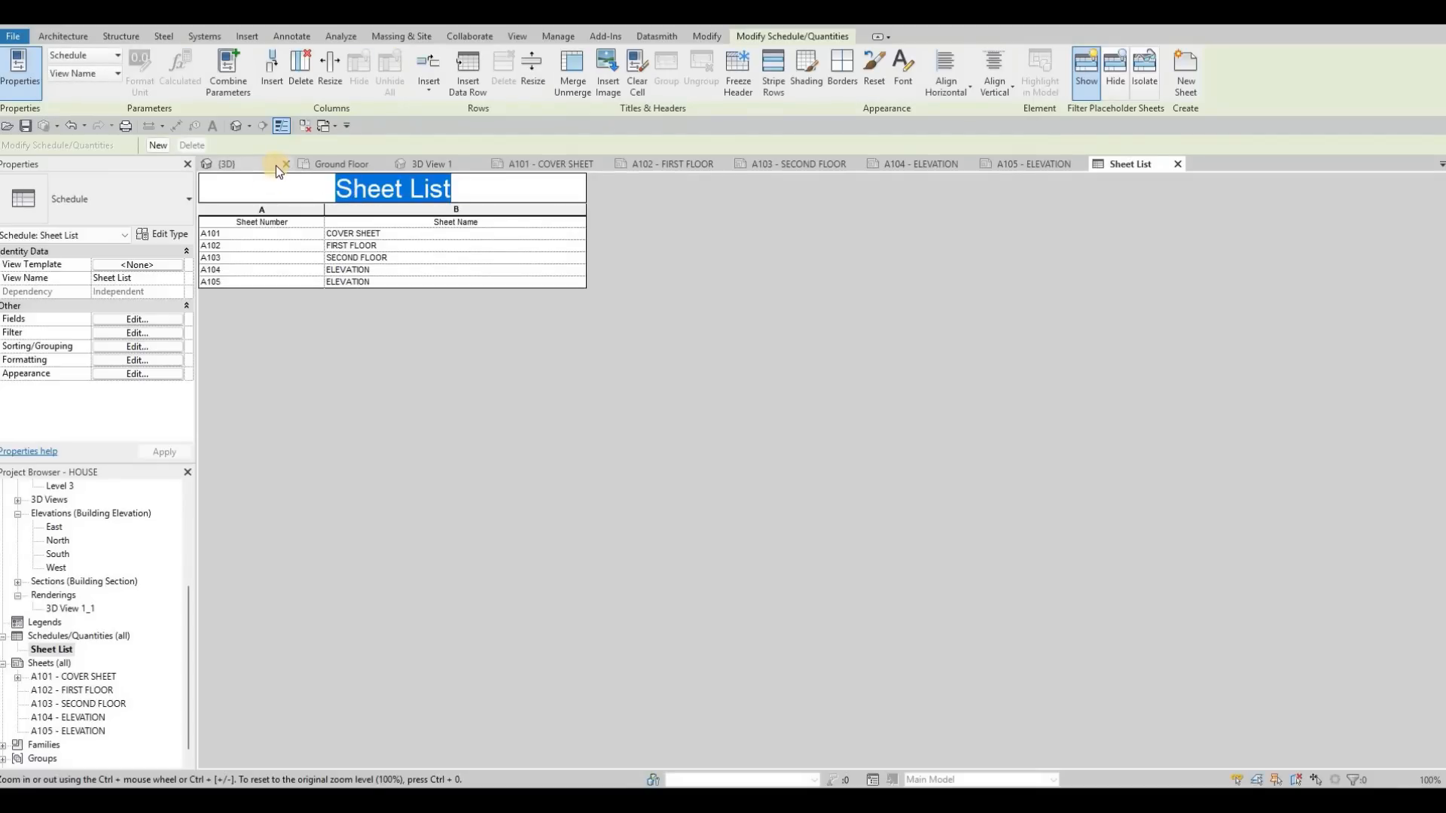
# Step: Retitle the schedule DRAWING LIST and, on the cover sheet, adjust its position and column widths so each header fits on one line
pyautogui.write('DRAW')
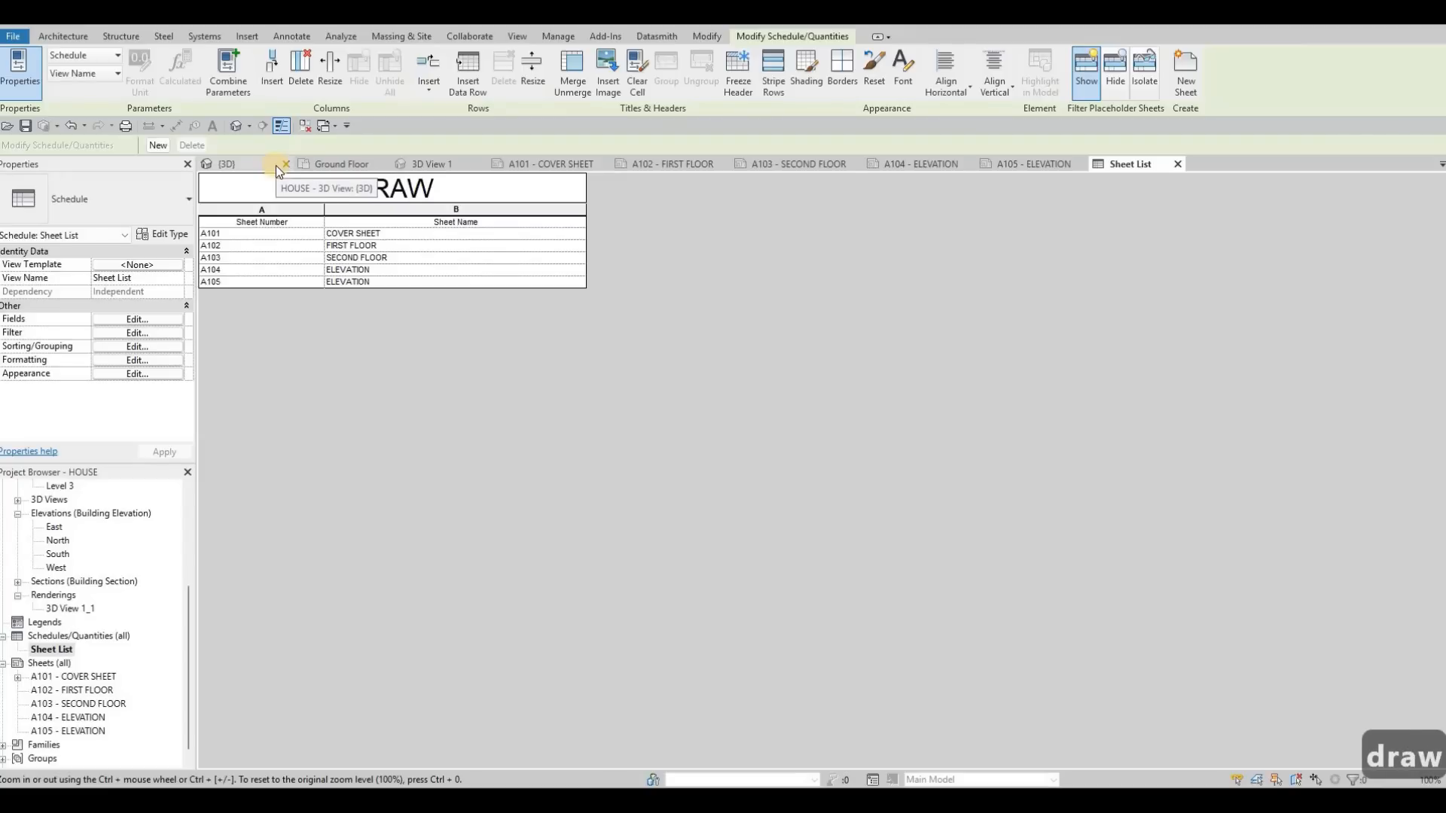
pyautogui.write('ING LIST')
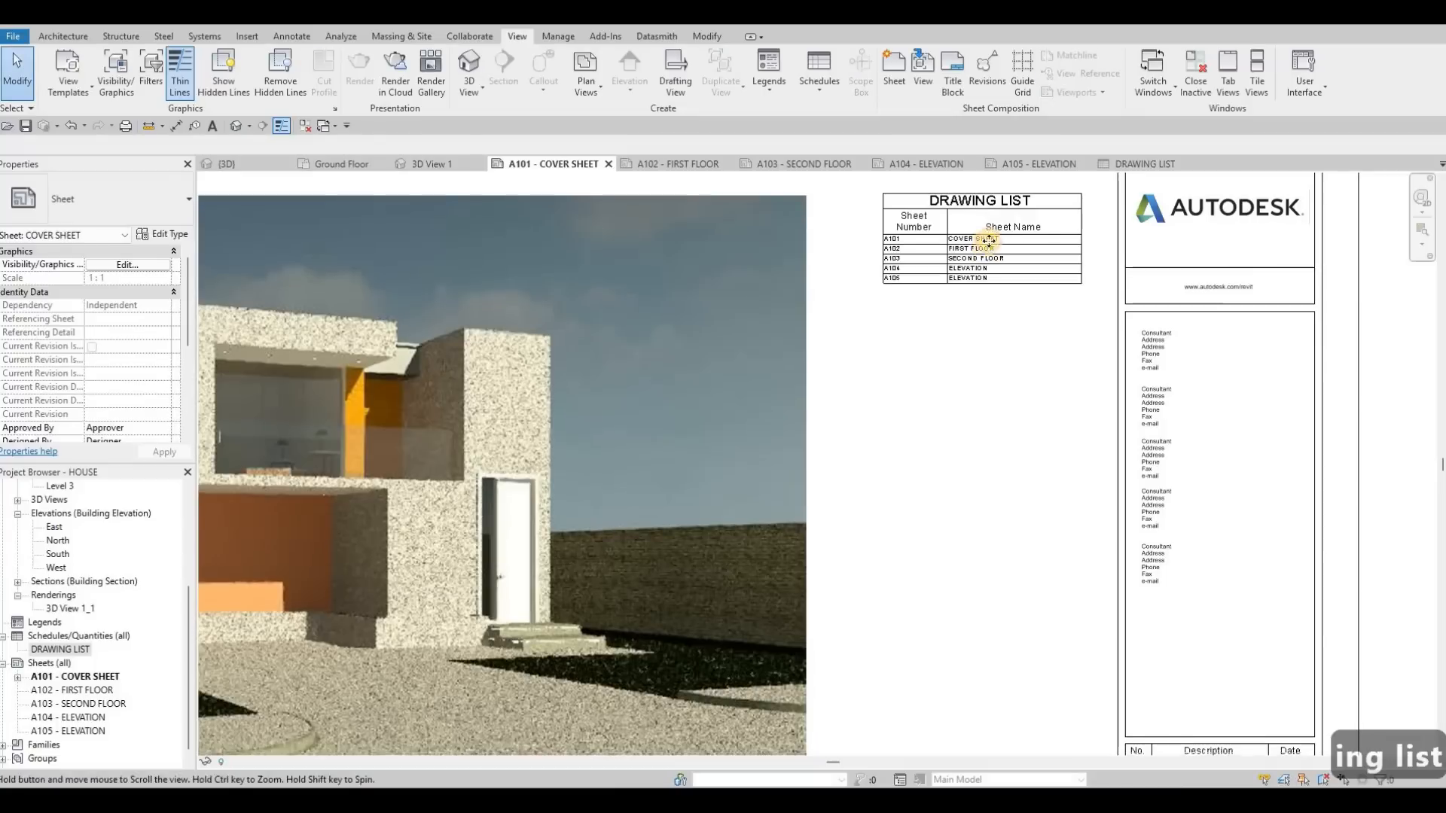
pyautogui.moveTo(905, 212)
pyautogui.mouseDown()
pyautogui.moveTo(889, 198)
pyautogui.moveTo(919, 199)
pyautogui.mouseUp()
pyautogui.moveTo(1066, 198); pyautogui.dragTo(1079, 197)
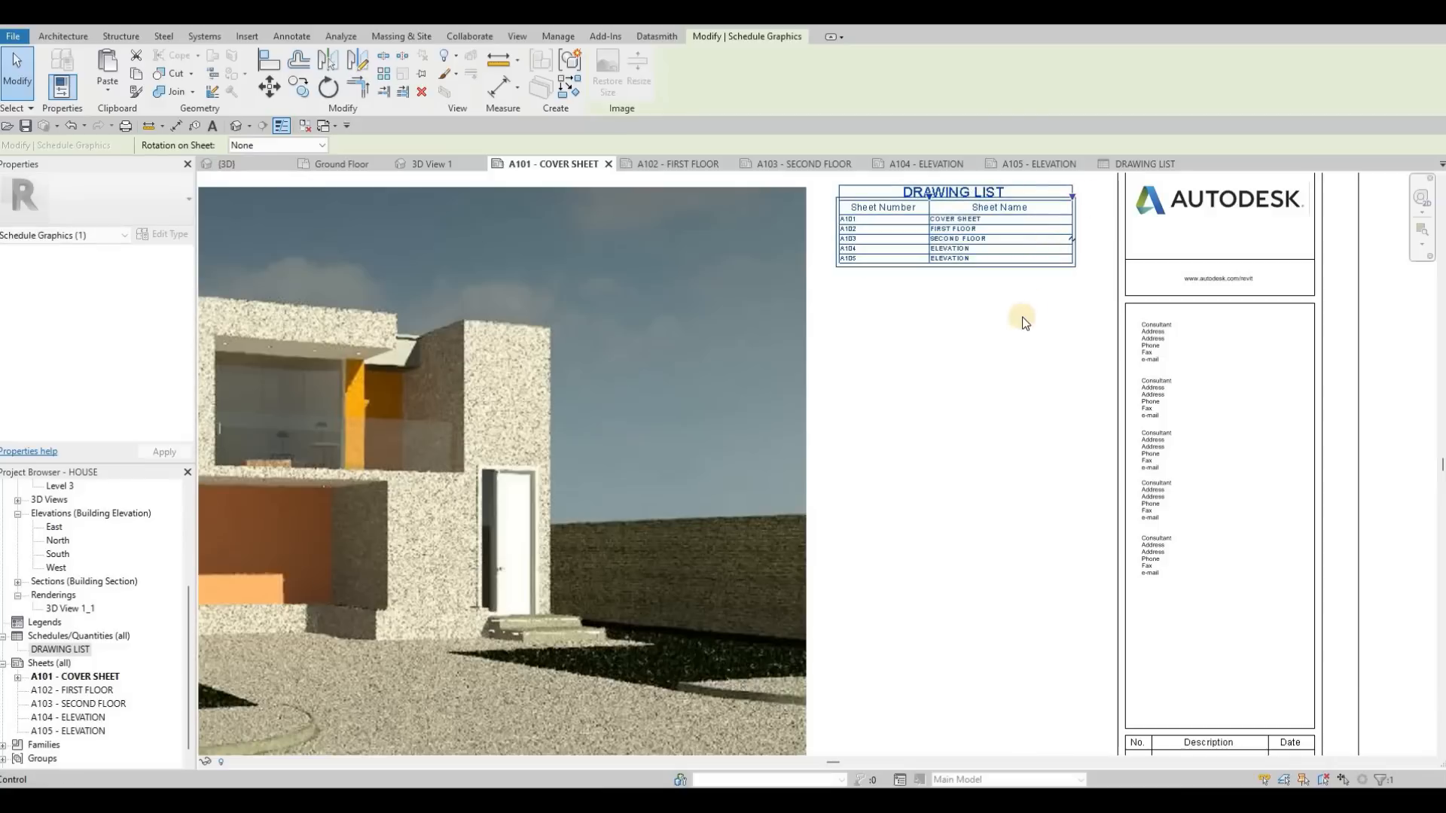
pyautogui.scroll(-2, 1039, 234)
pyautogui.press('Escape')
pyautogui.scroll(-1, 1037, 220)
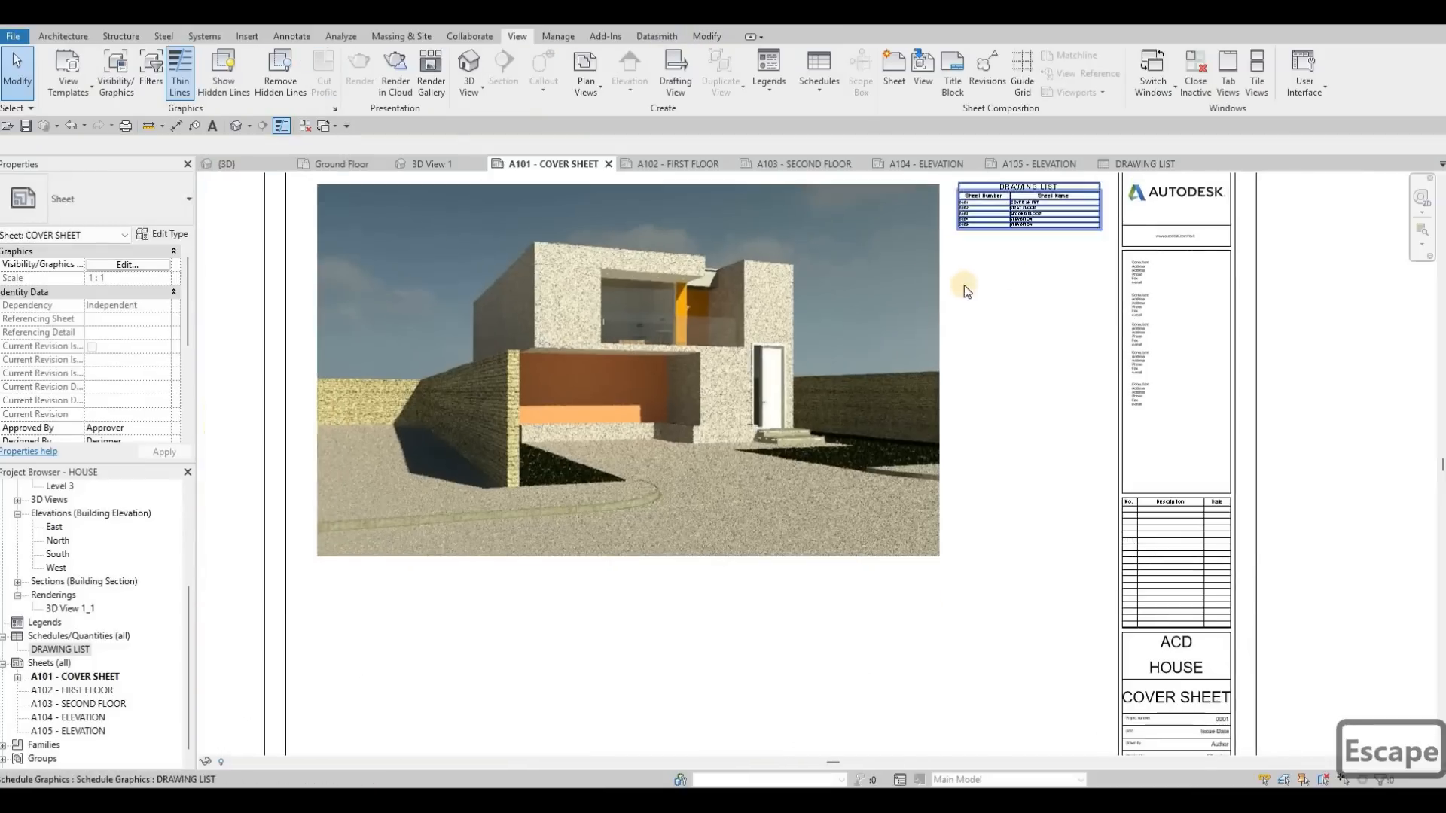
pyautogui.scroll(5, 964, 287)
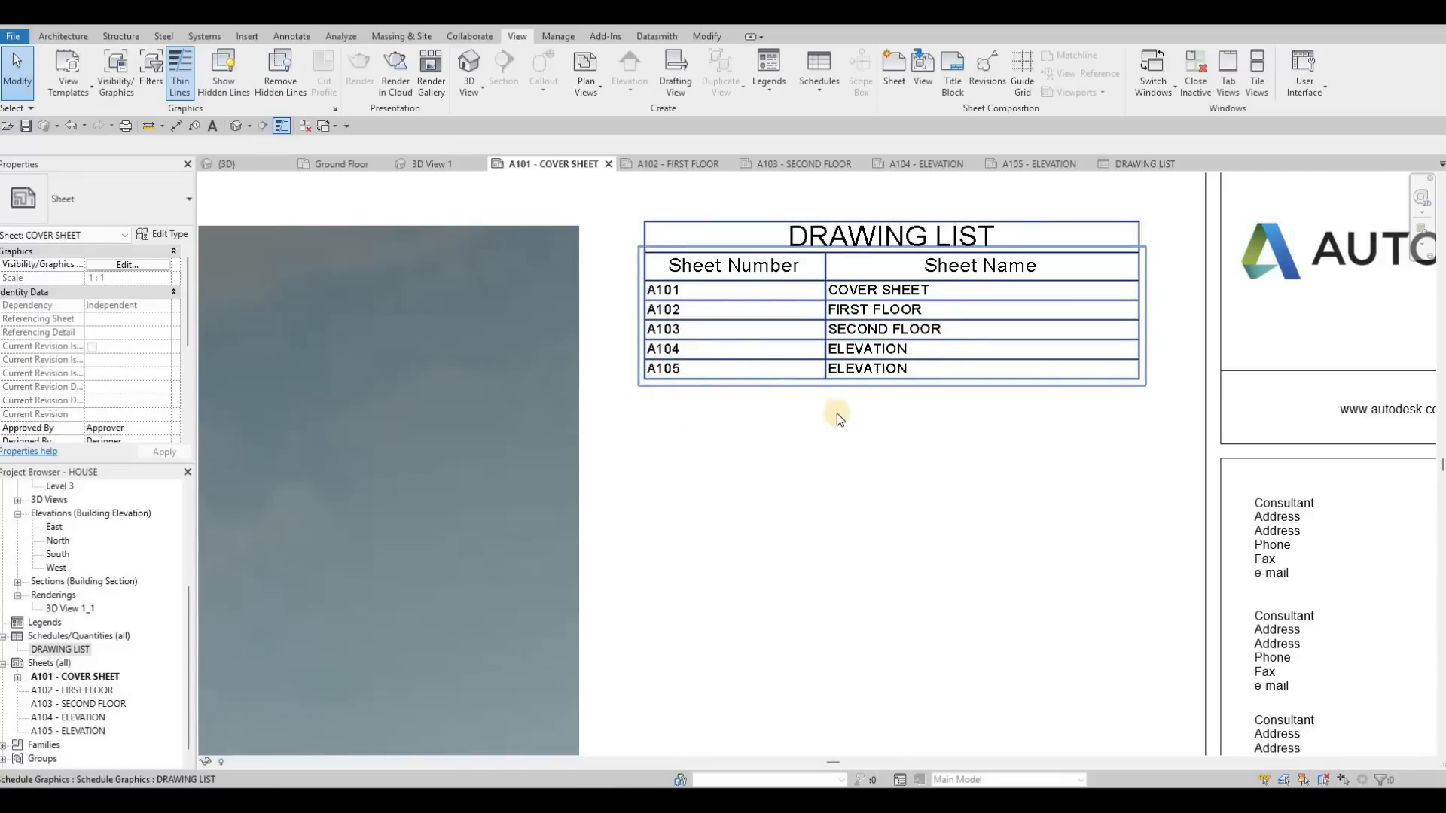
pyautogui.click(696, 432)
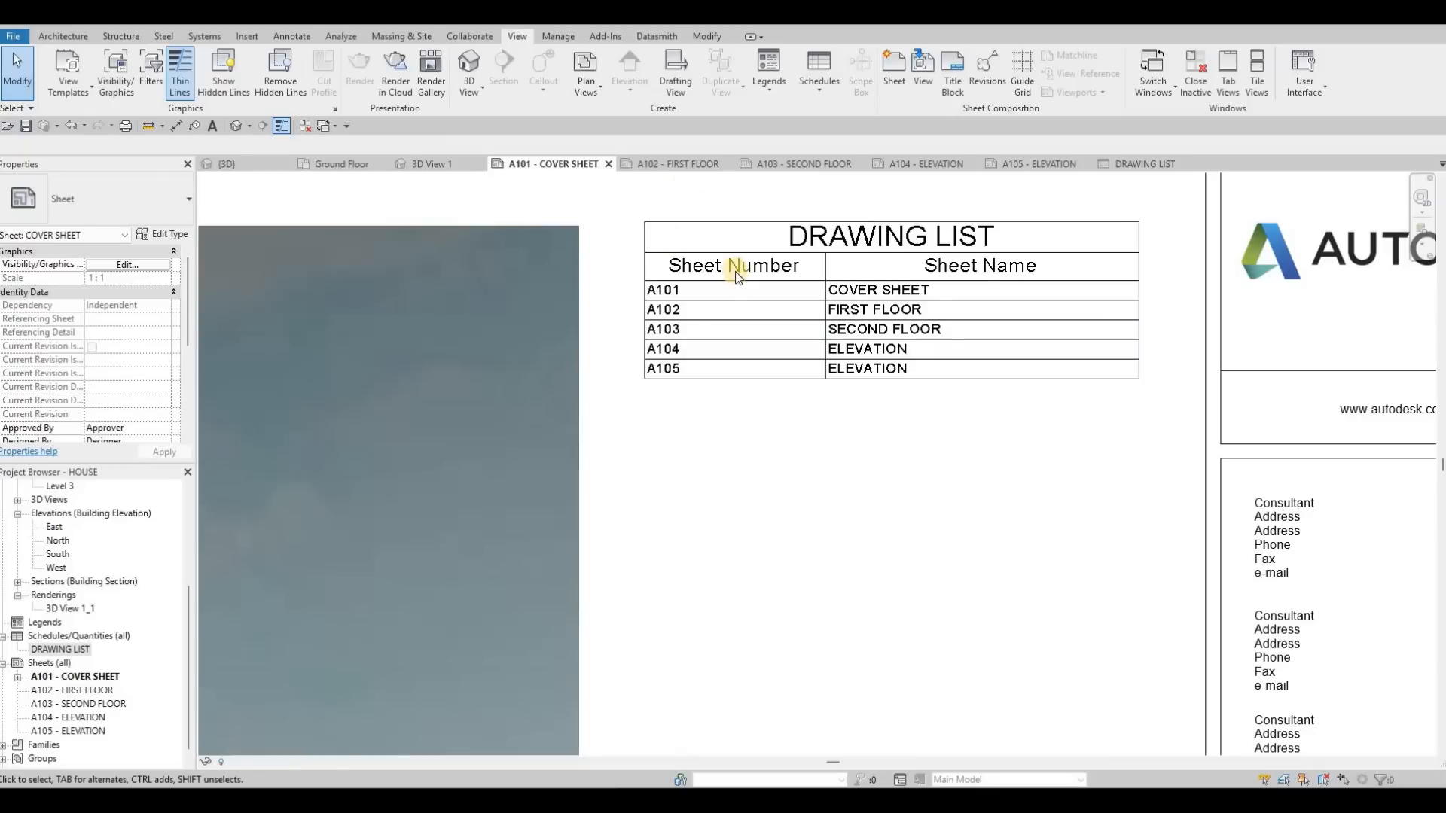
pyautogui.scroll(-5, 689, 267)
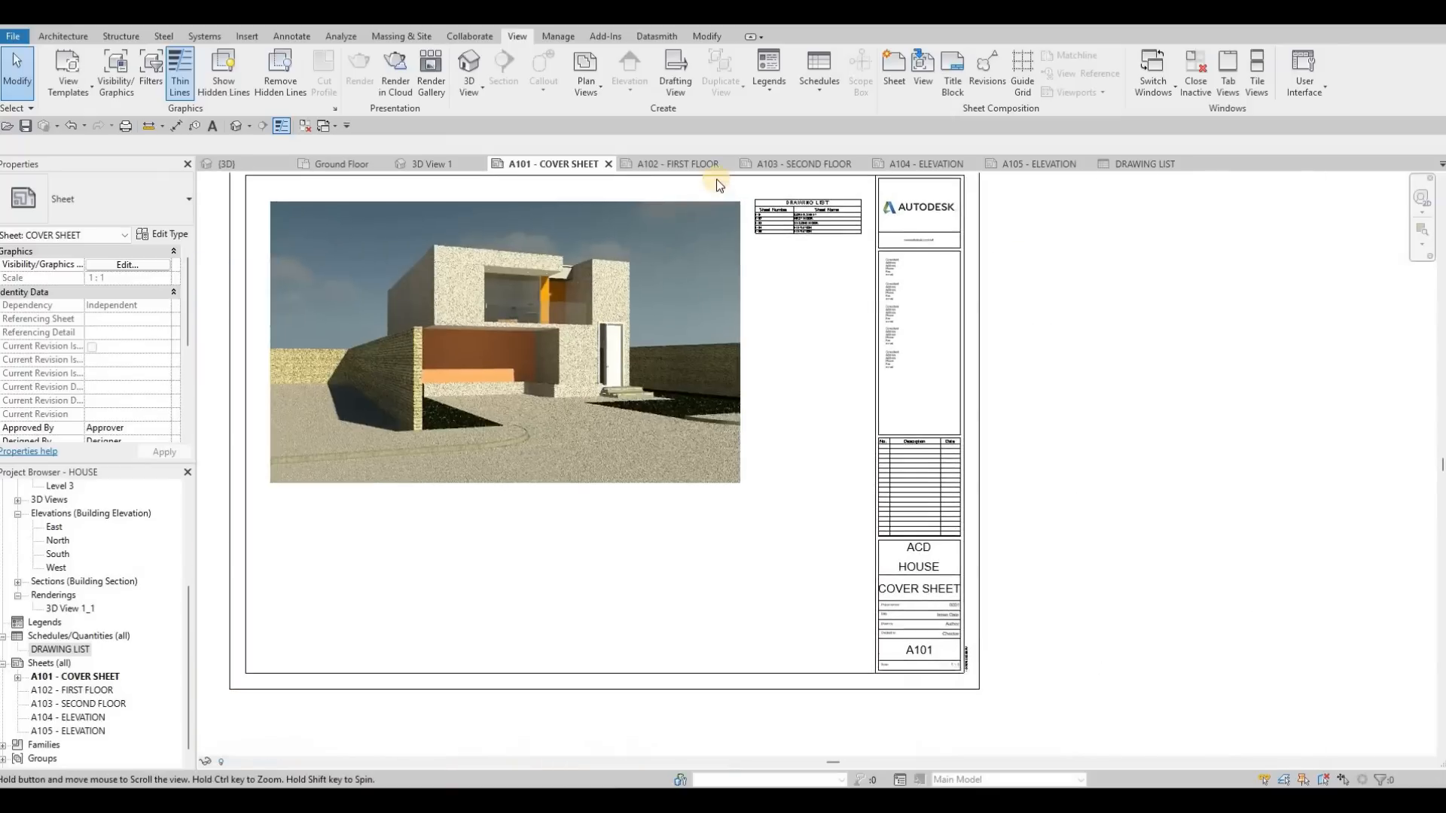
pyautogui.press('Escape')
# Step: Try placing the Level 1 floor plan on sheet A102, check how it fits the sheet, and undo the placement
pyautogui.click(698, 162)
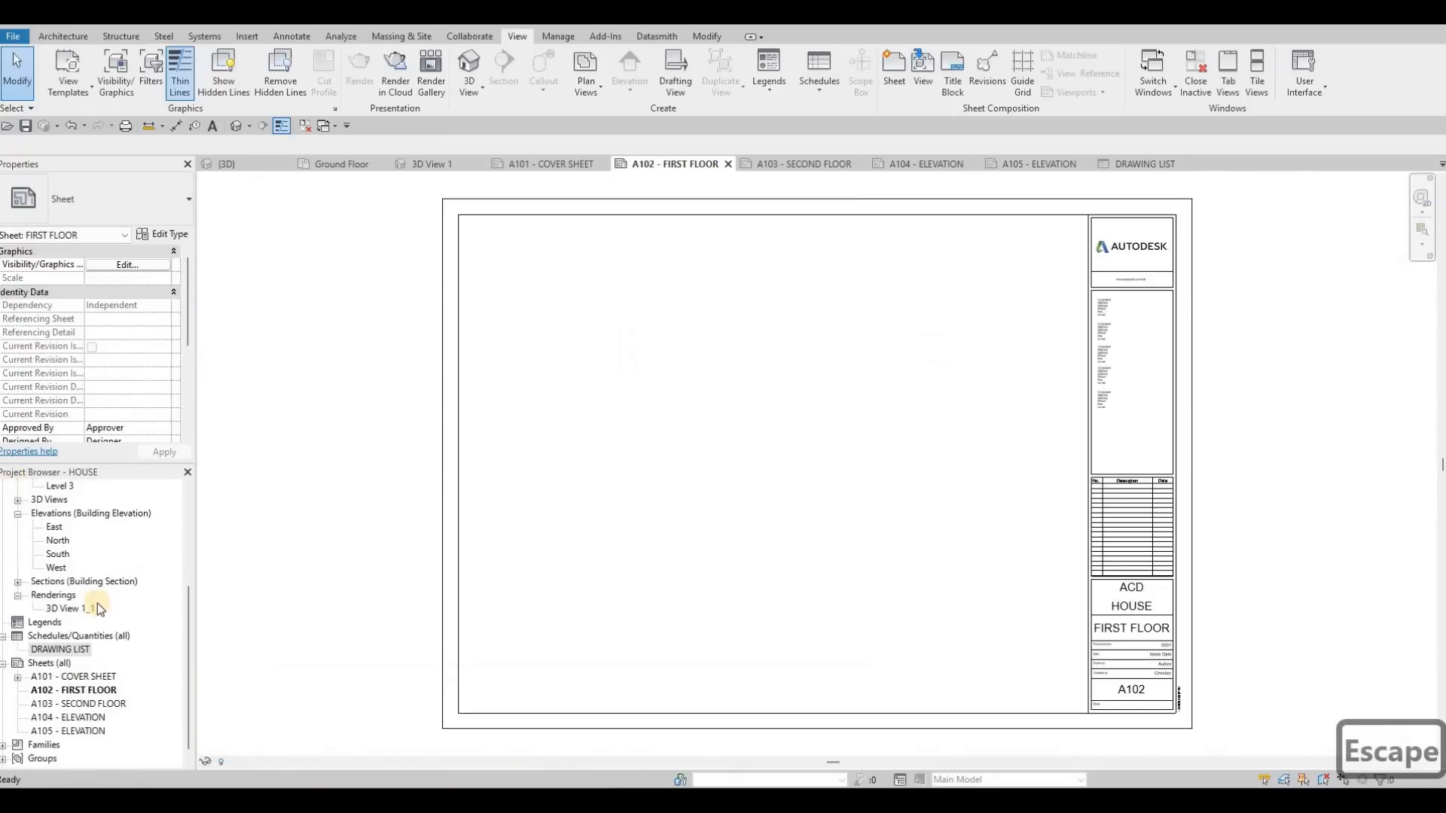
pyautogui.scroll(4, 71, 550)
pyautogui.scroll(1, 68, 544)
pyautogui.moveTo(62, 542); pyautogui.dragTo(792, 445)
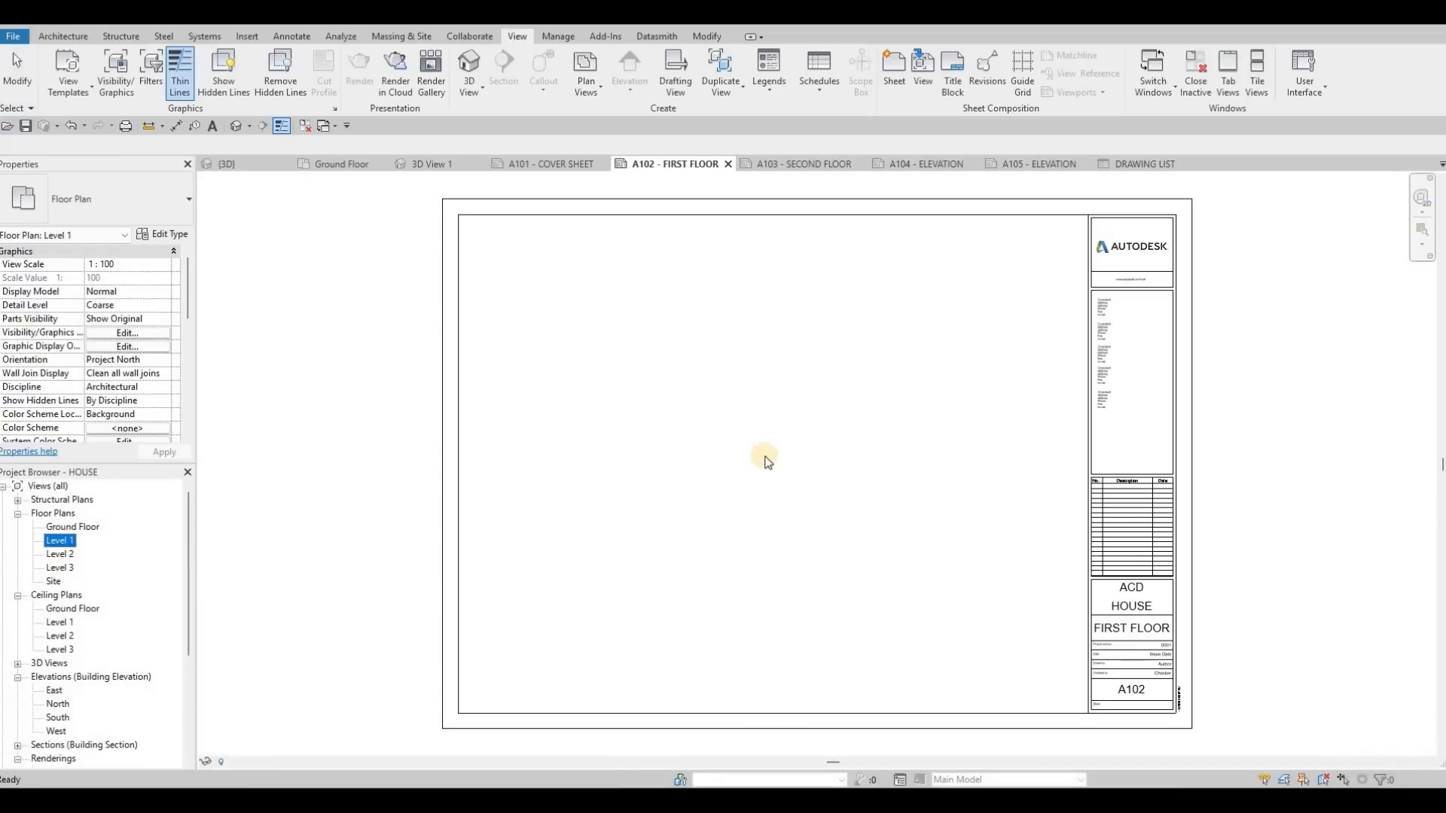
pyautogui.click(761, 487)
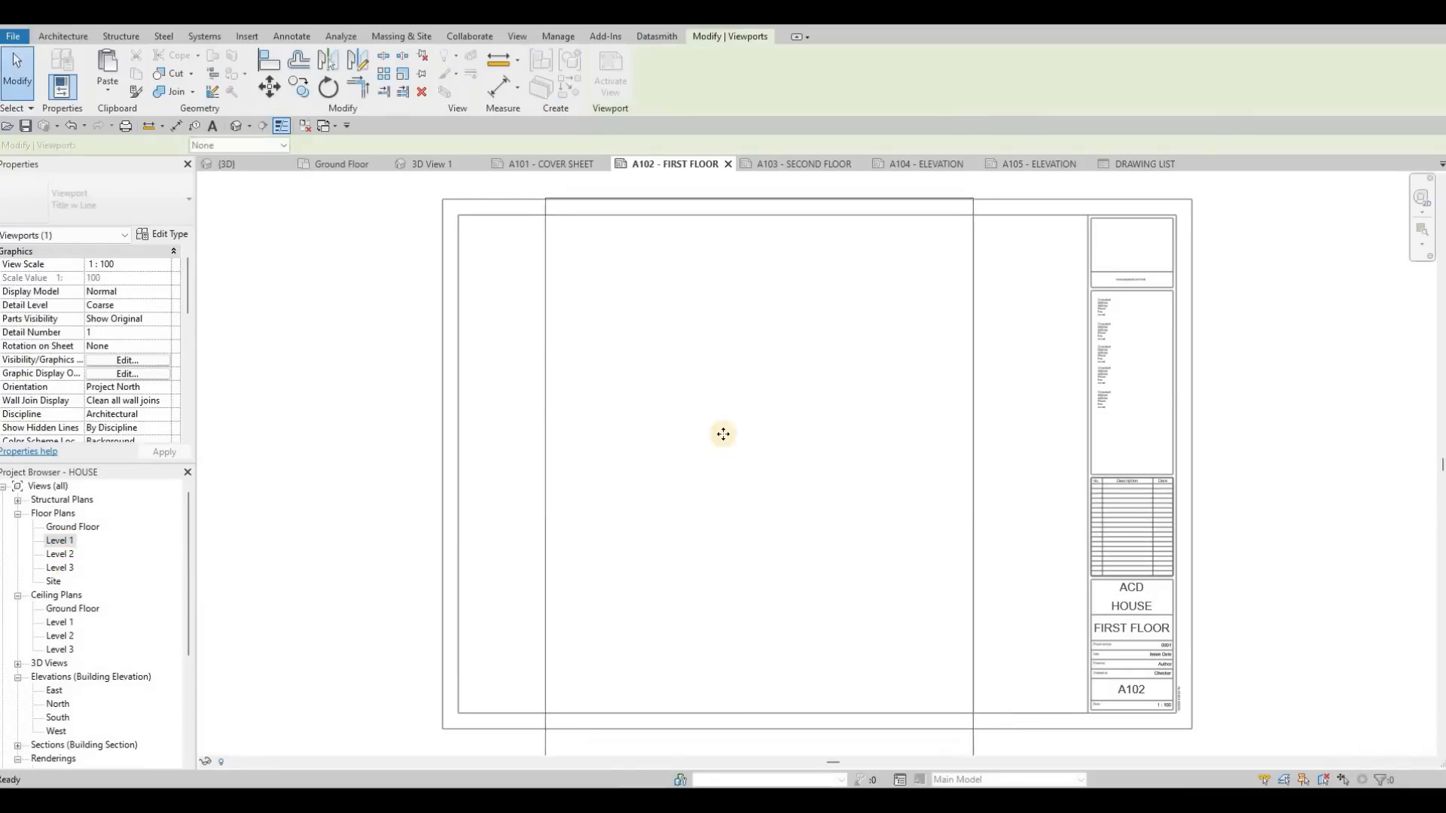
pyautogui.scroll(5, 613, 539)
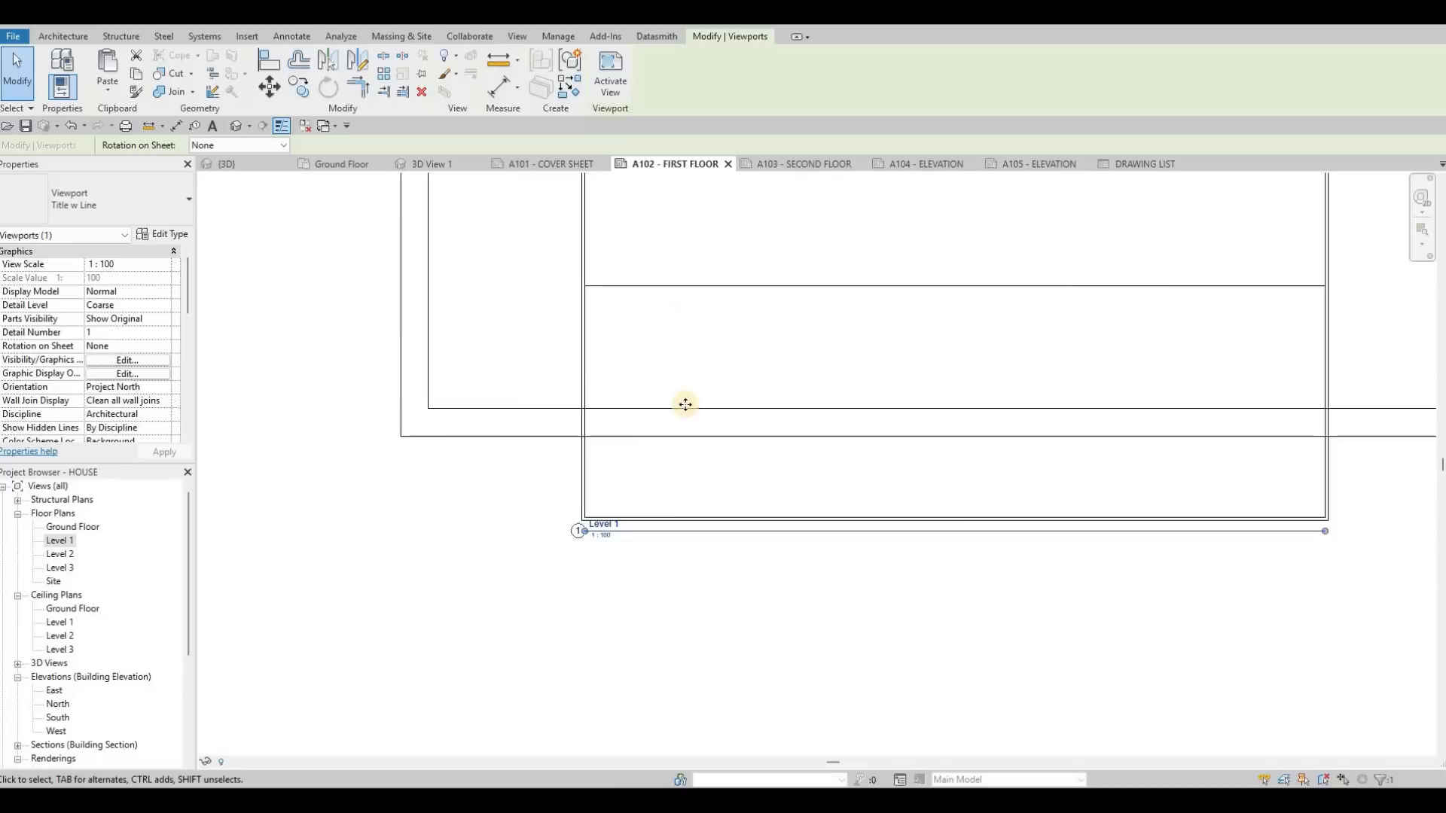
pyautogui.scroll(-5, 690, 549)
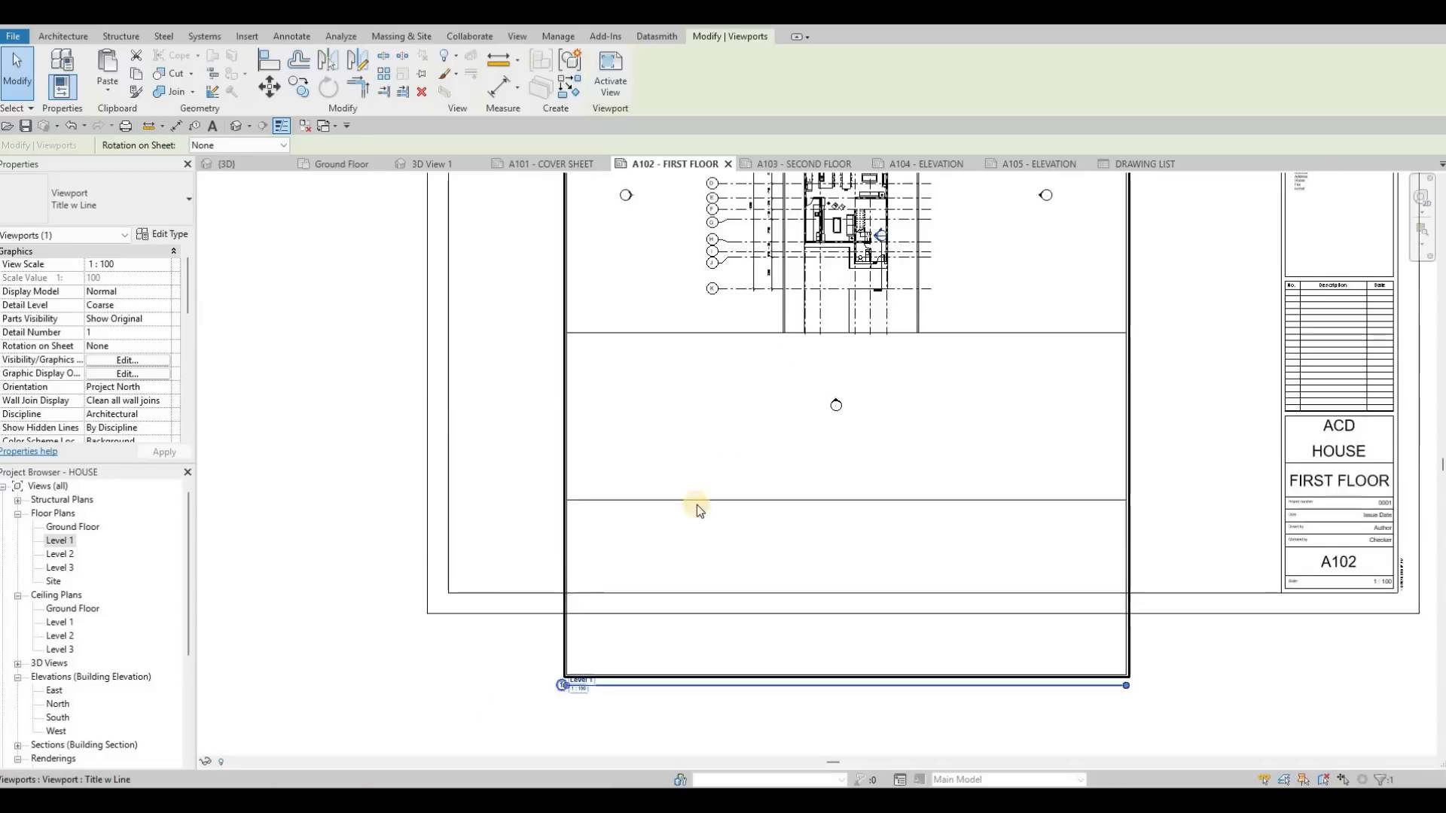
pyautogui.scroll(-2, 772, 450)
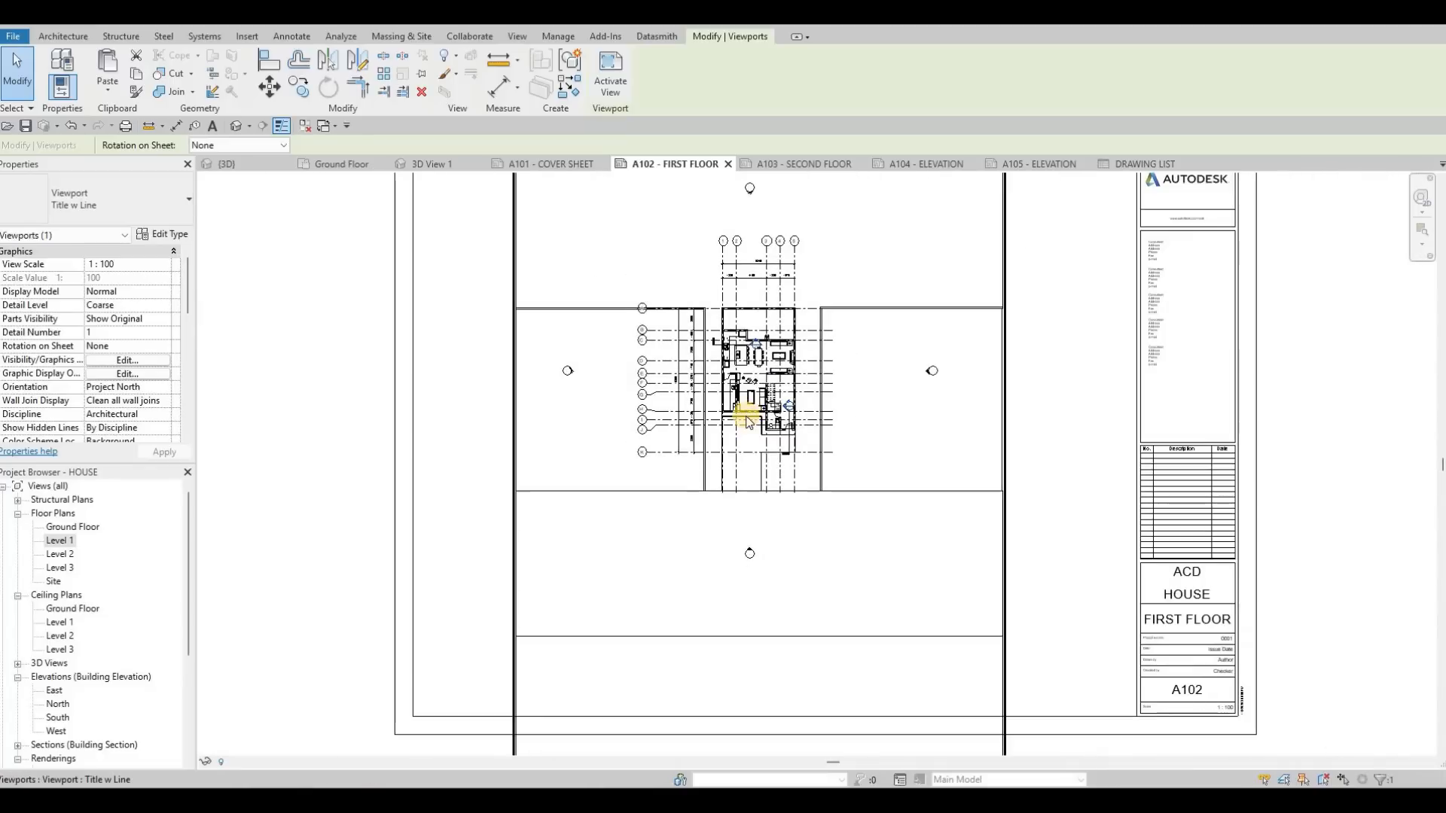
pyautogui.hotkey('ctrl', 'z')
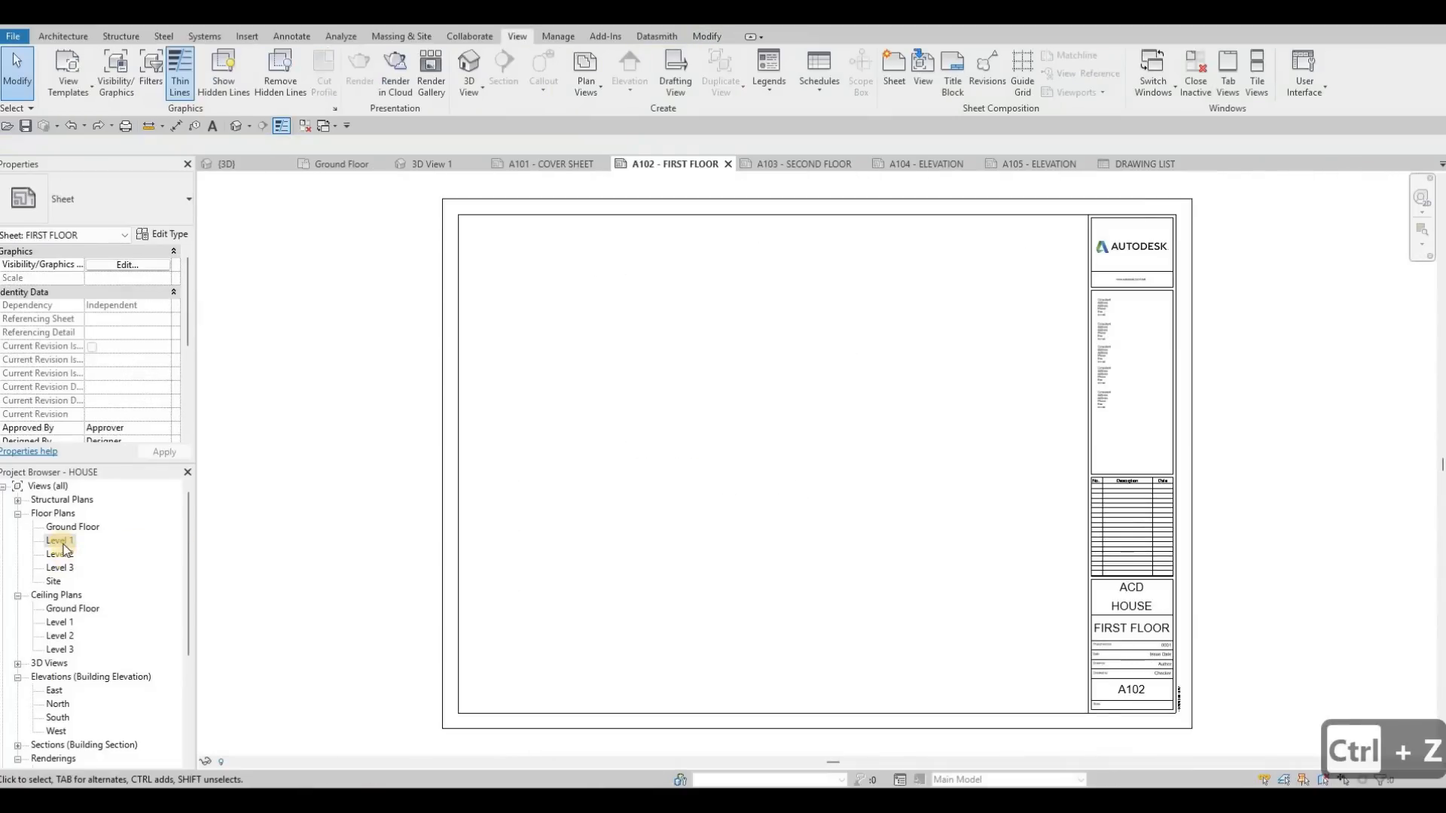
# Step: Open the Level 1 floor plan and set its view scale to 1 : 50
pyautogui.doubleClick(61, 544)
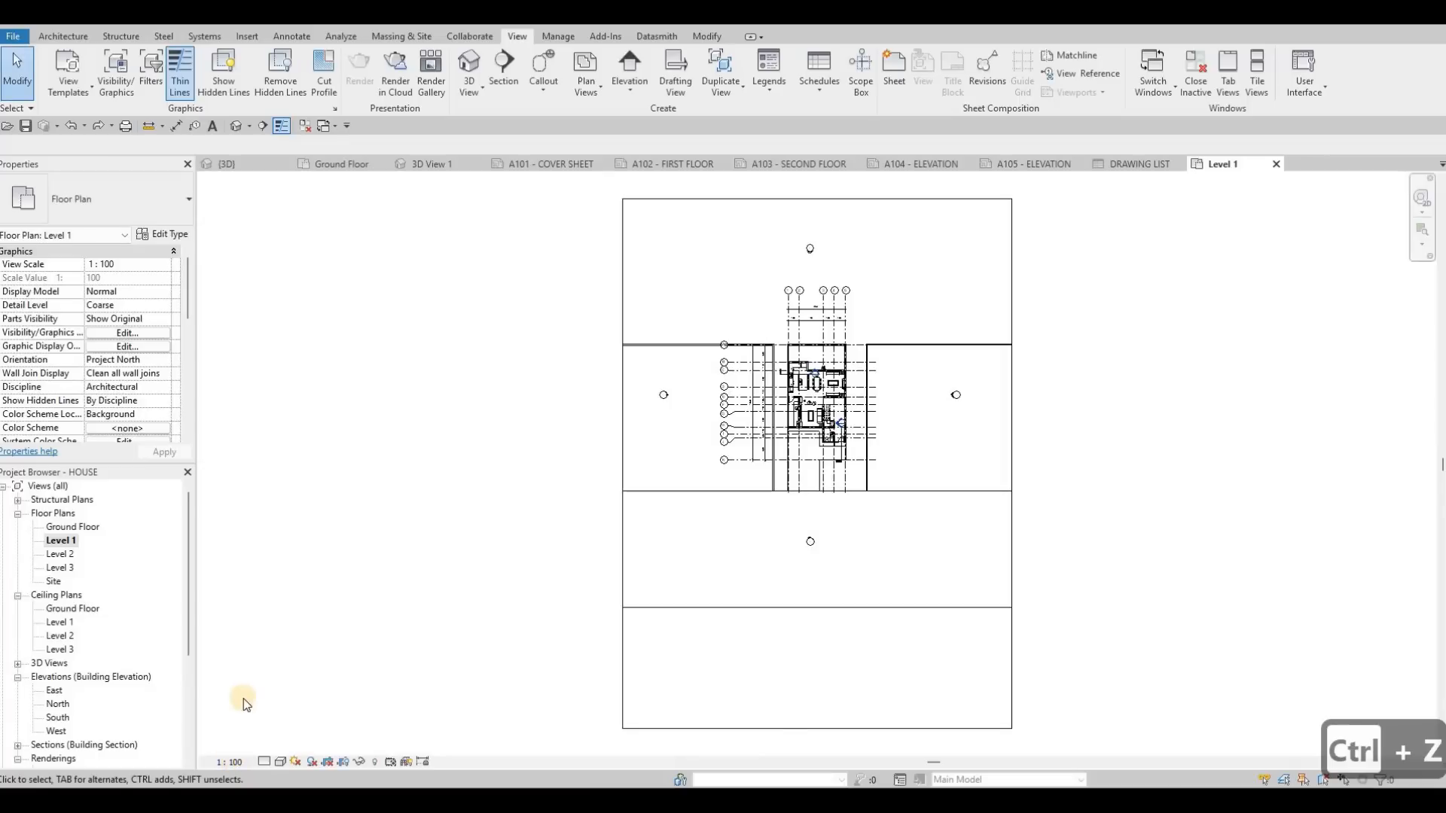
pyautogui.click(229, 762)
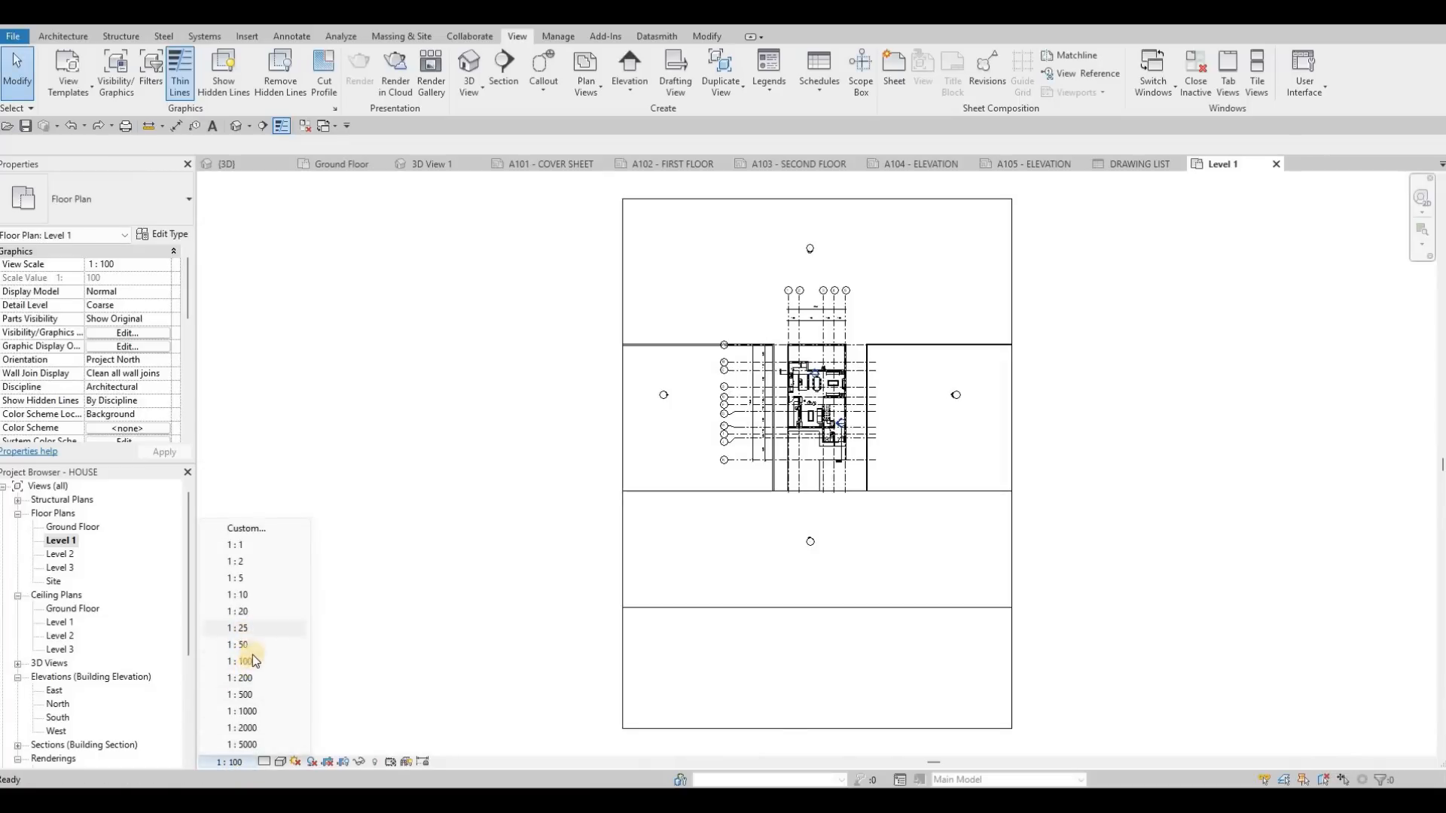
pyautogui.click(239, 645)
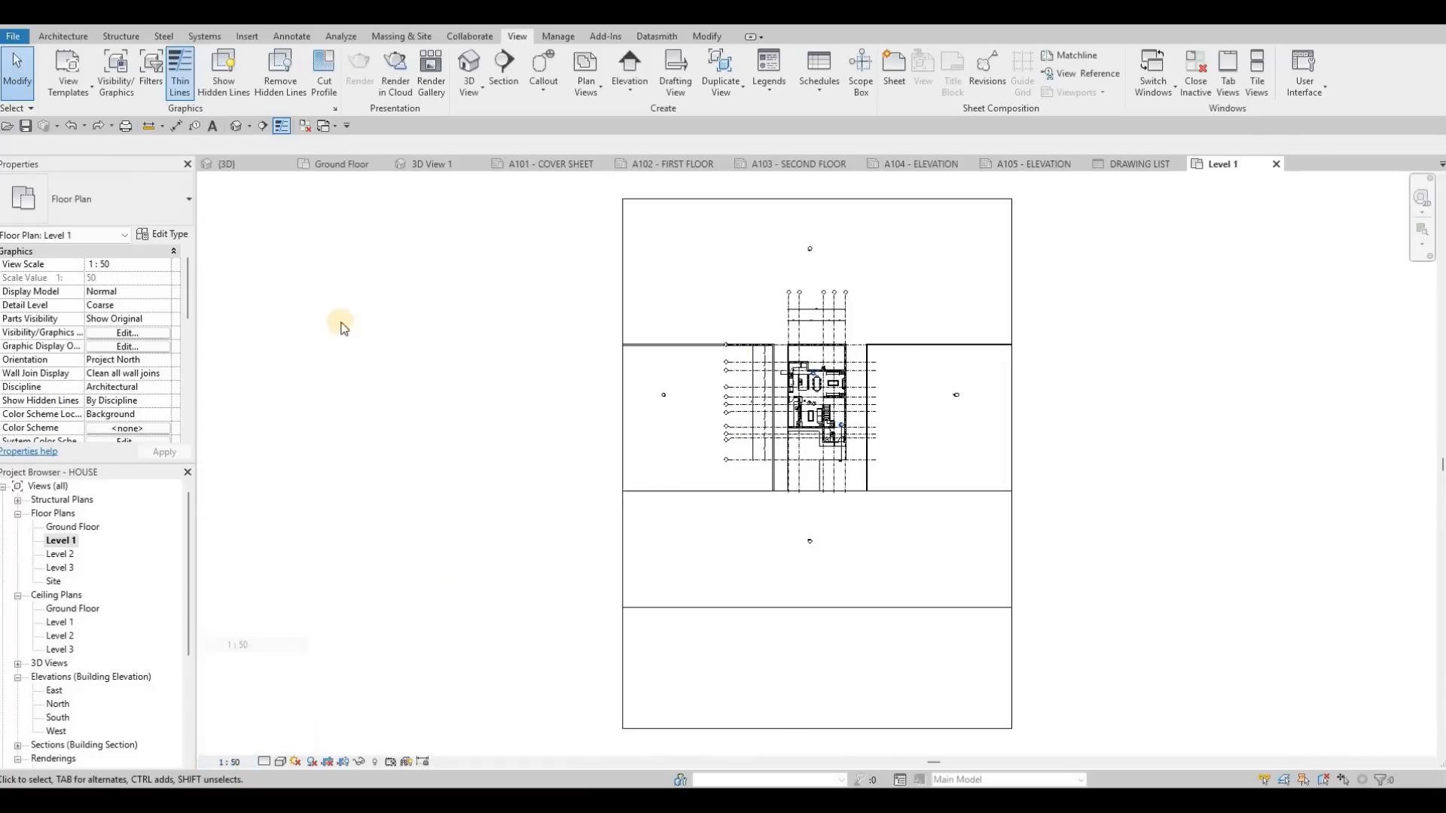
# Step: Enable Crop View, Crop Region Visible and Annotation Crop for the Level 1 floor plan
pyautogui.scroll(-5, 95, 371)
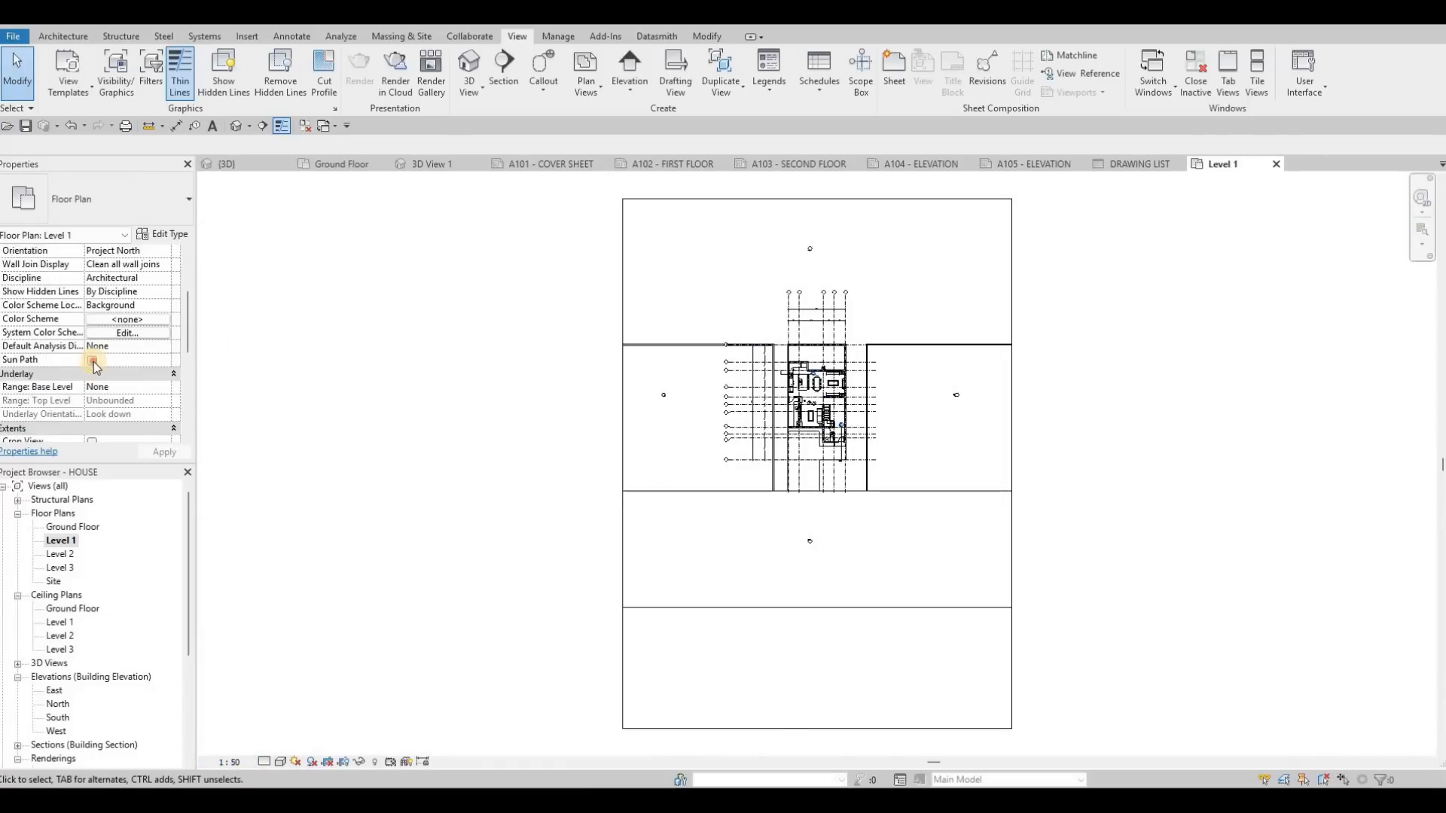
pyautogui.click(92, 361)
pyautogui.click(92, 374)
pyautogui.click(91, 388)
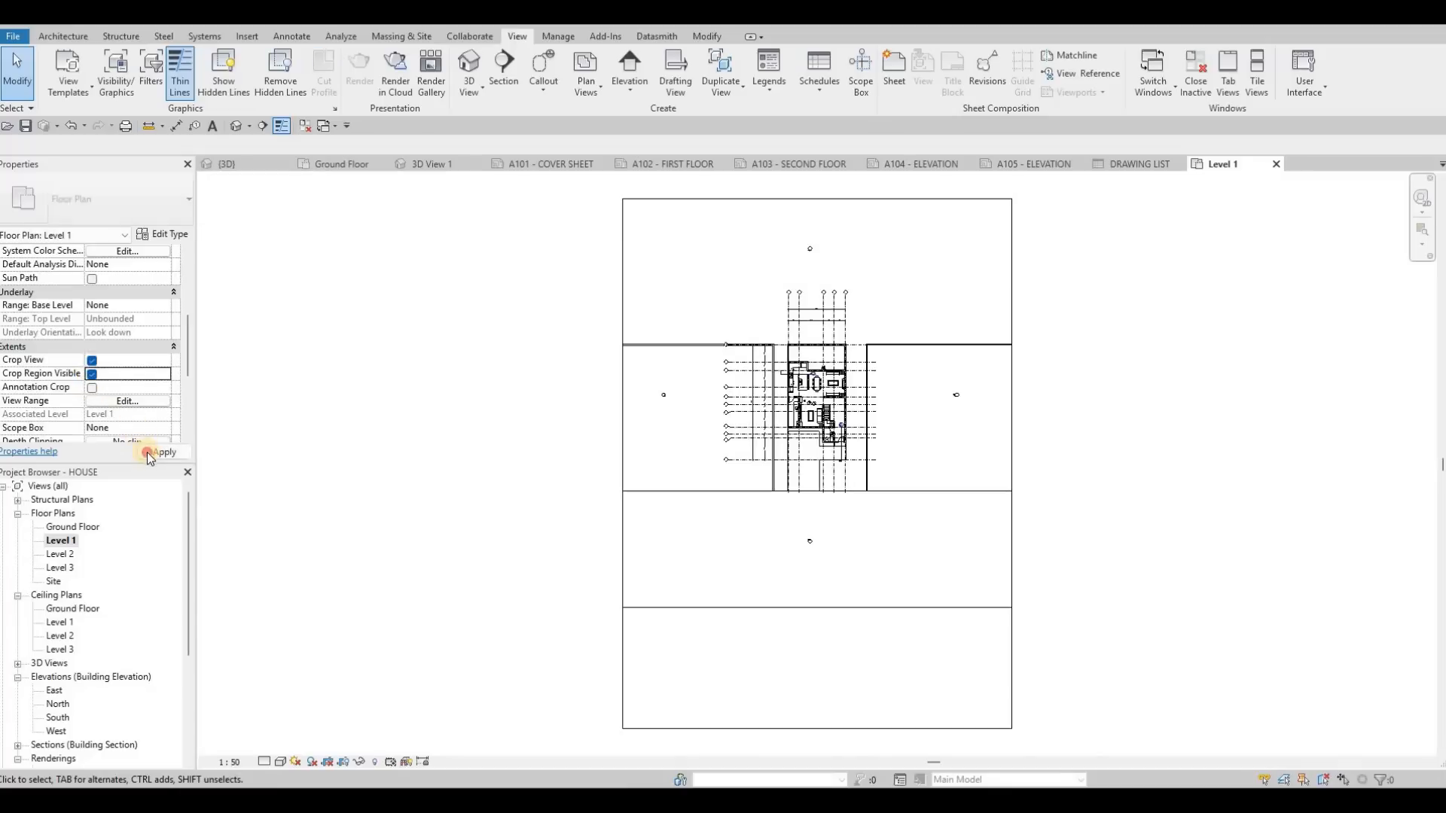
# Step: Select the Level 1 crop region and pull its two side edges in towards the house plan
pyautogui.scroll(-3, 585, 281)
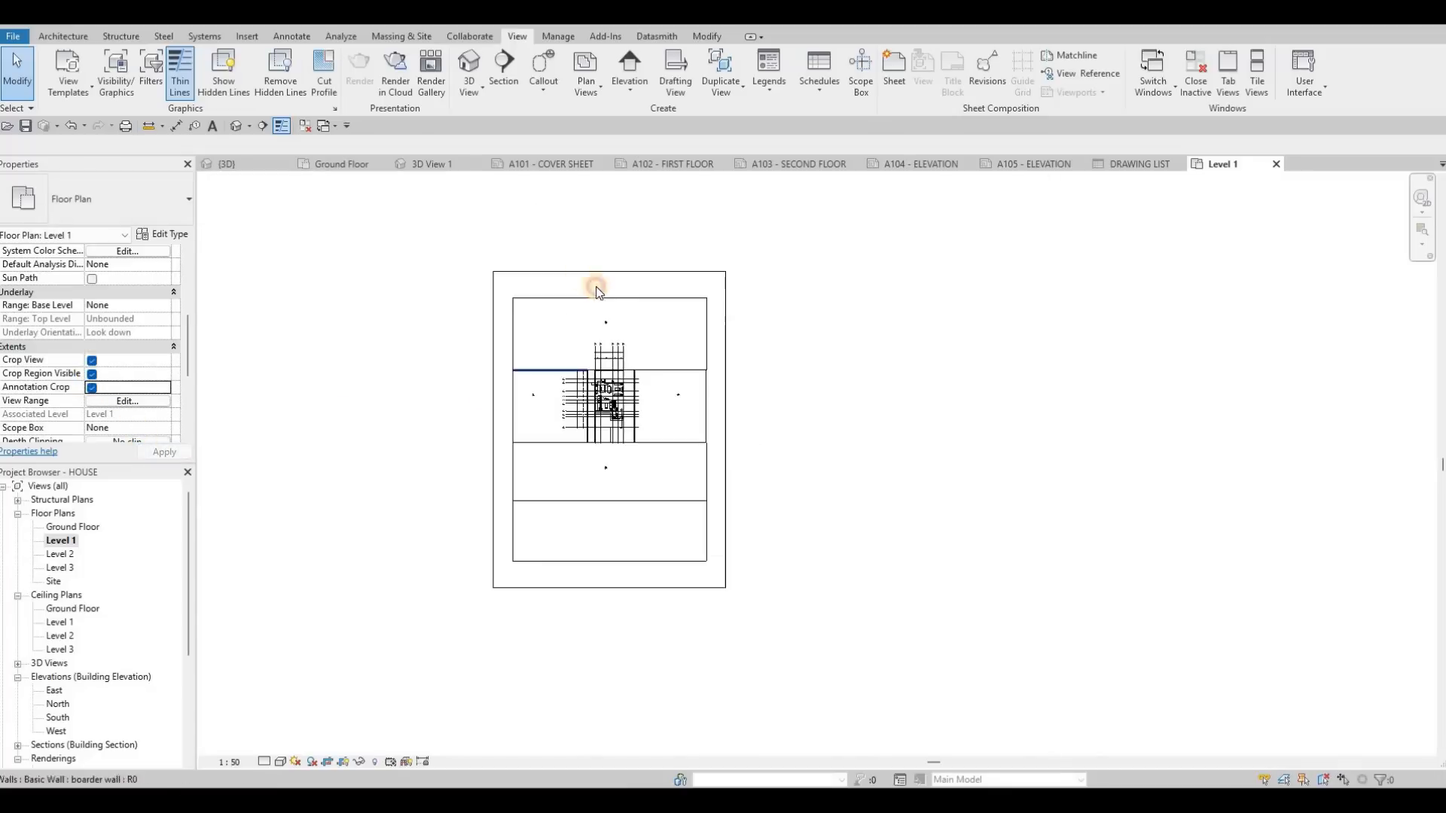
pyautogui.click(611, 272)
pyautogui.moveTo(616, 320); pyautogui.dragTo(616, 338)
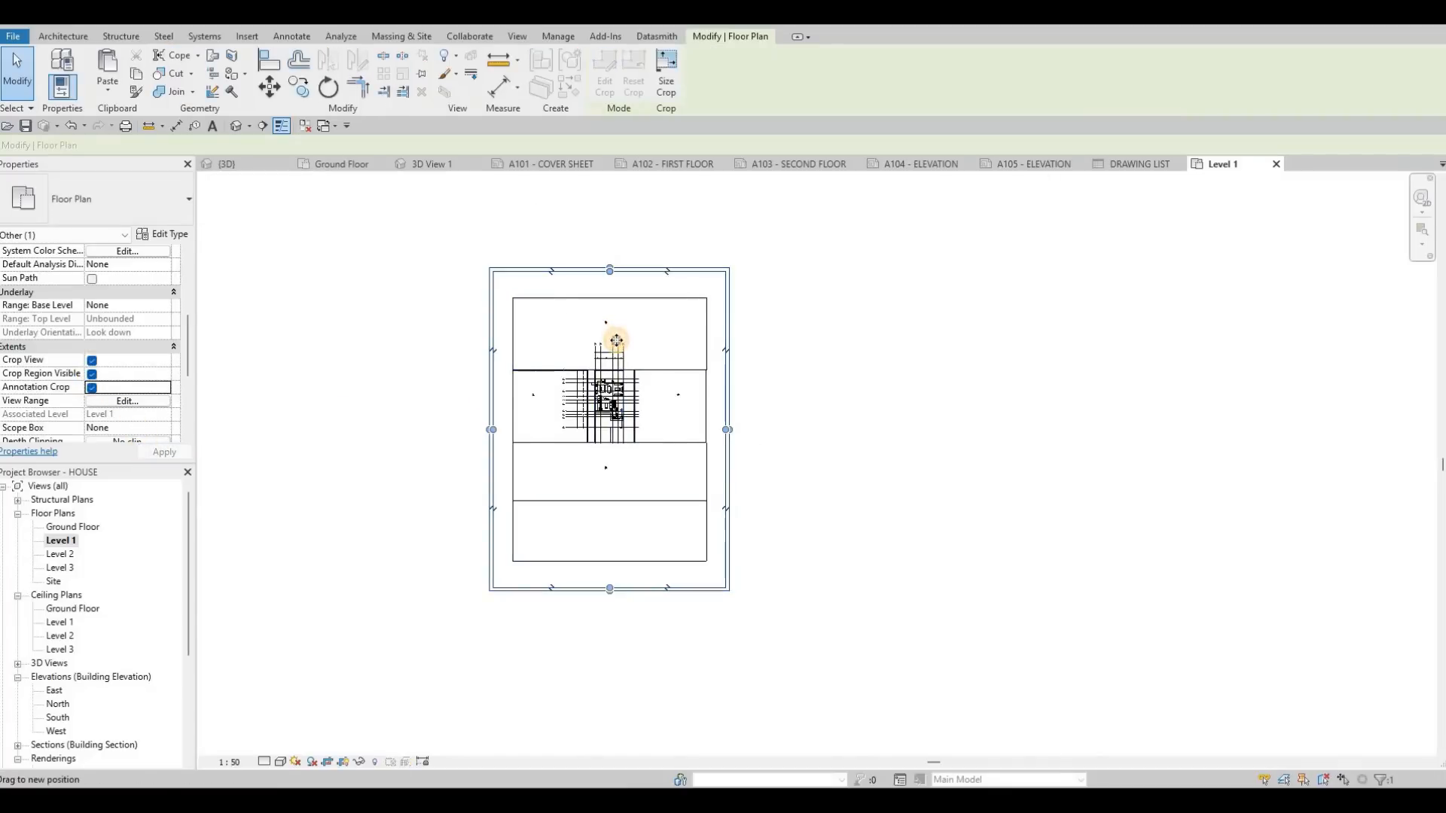
pyautogui.scroll(4, 571, 369)
pyautogui.moveTo(565, 376); pyautogui.dragTo(505, 573, button='middle')
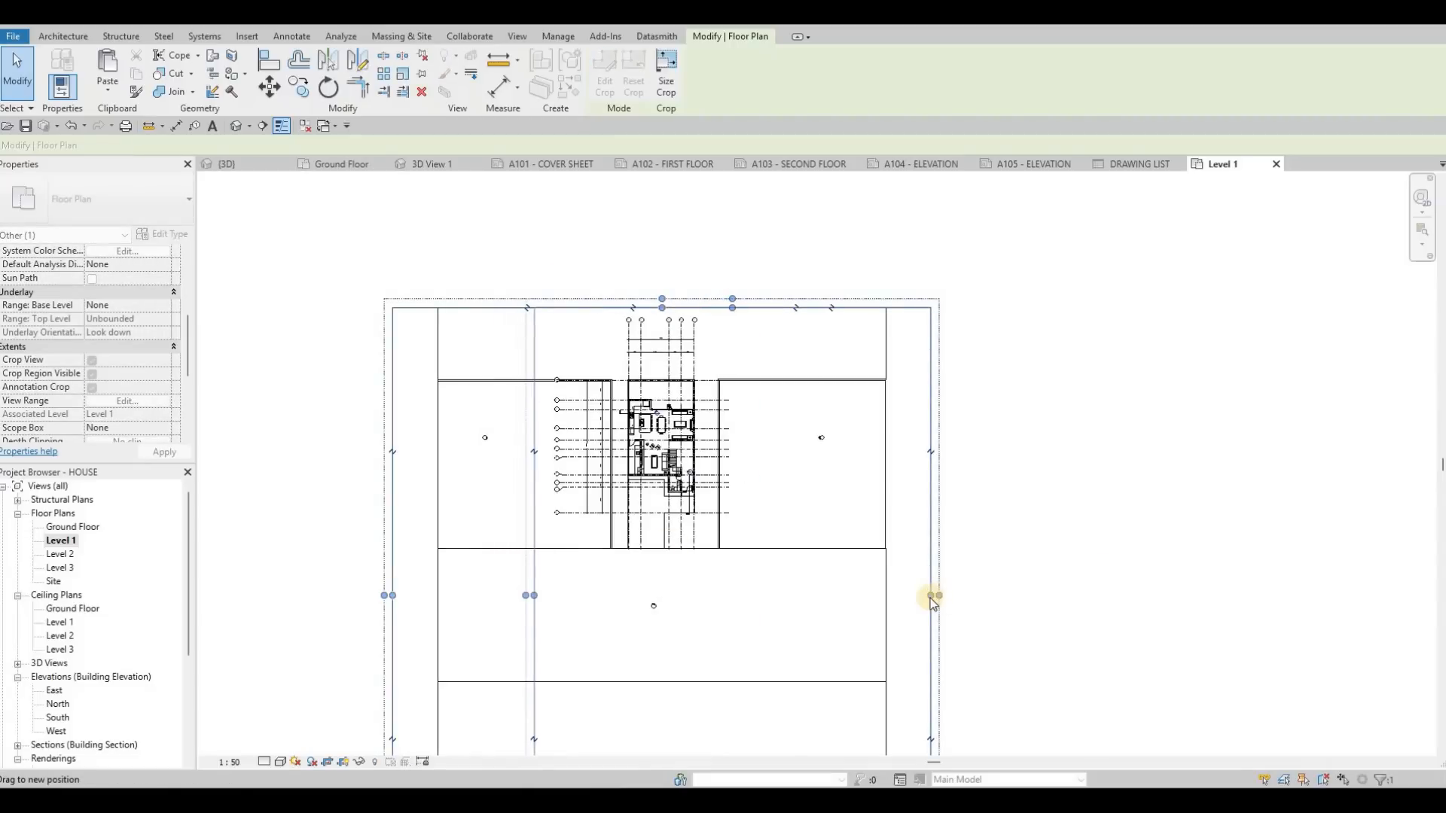
pyautogui.moveTo(800, 565); pyautogui.dragTo(736, 550)
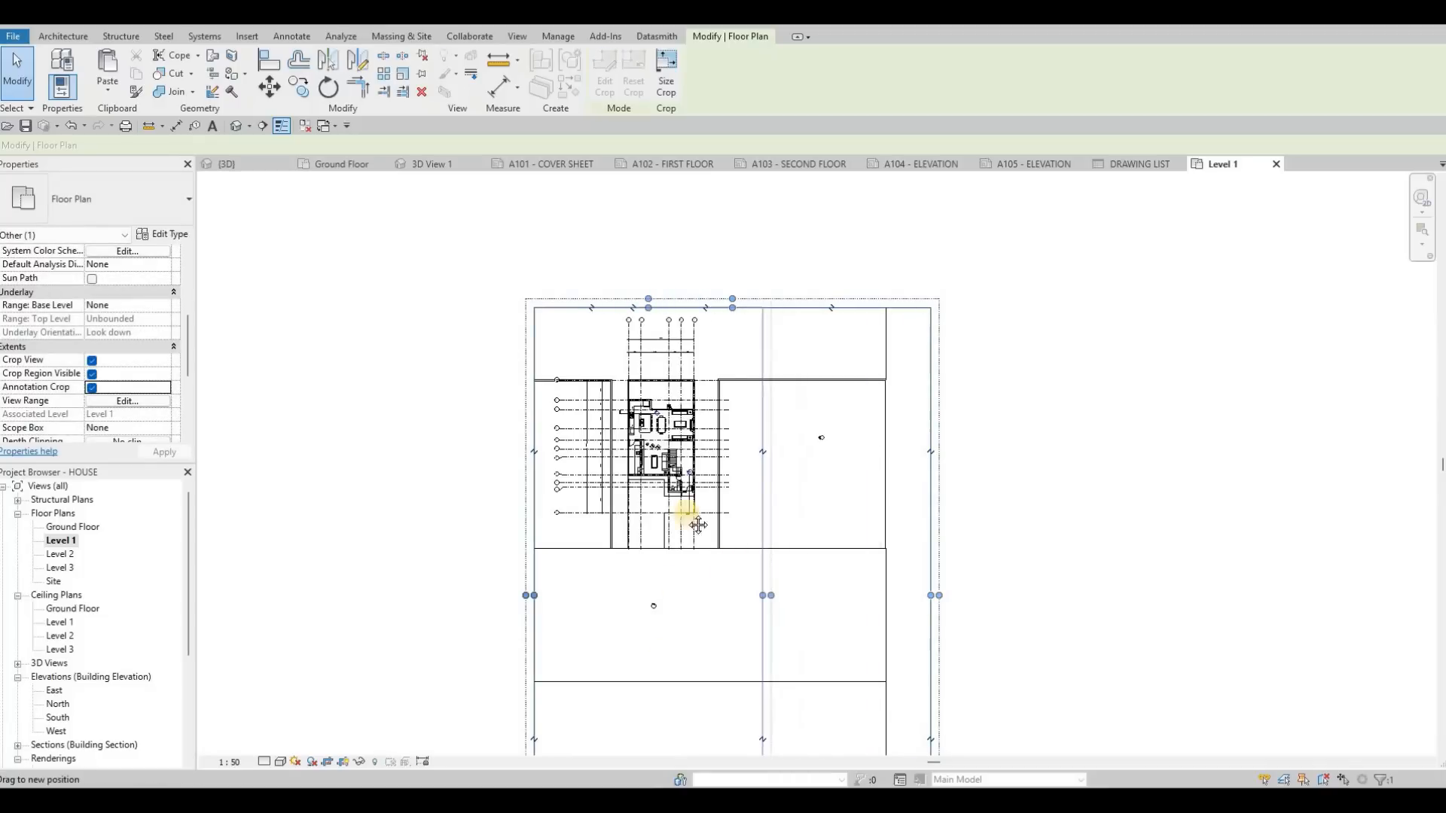
# Step: Raise the bottom edge of the Level 1 crop region to just below the plot and turn off Crop Region Visible
pyautogui.moveTo(658, 697); pyautogui.dragTo(678, 429, button='middle')
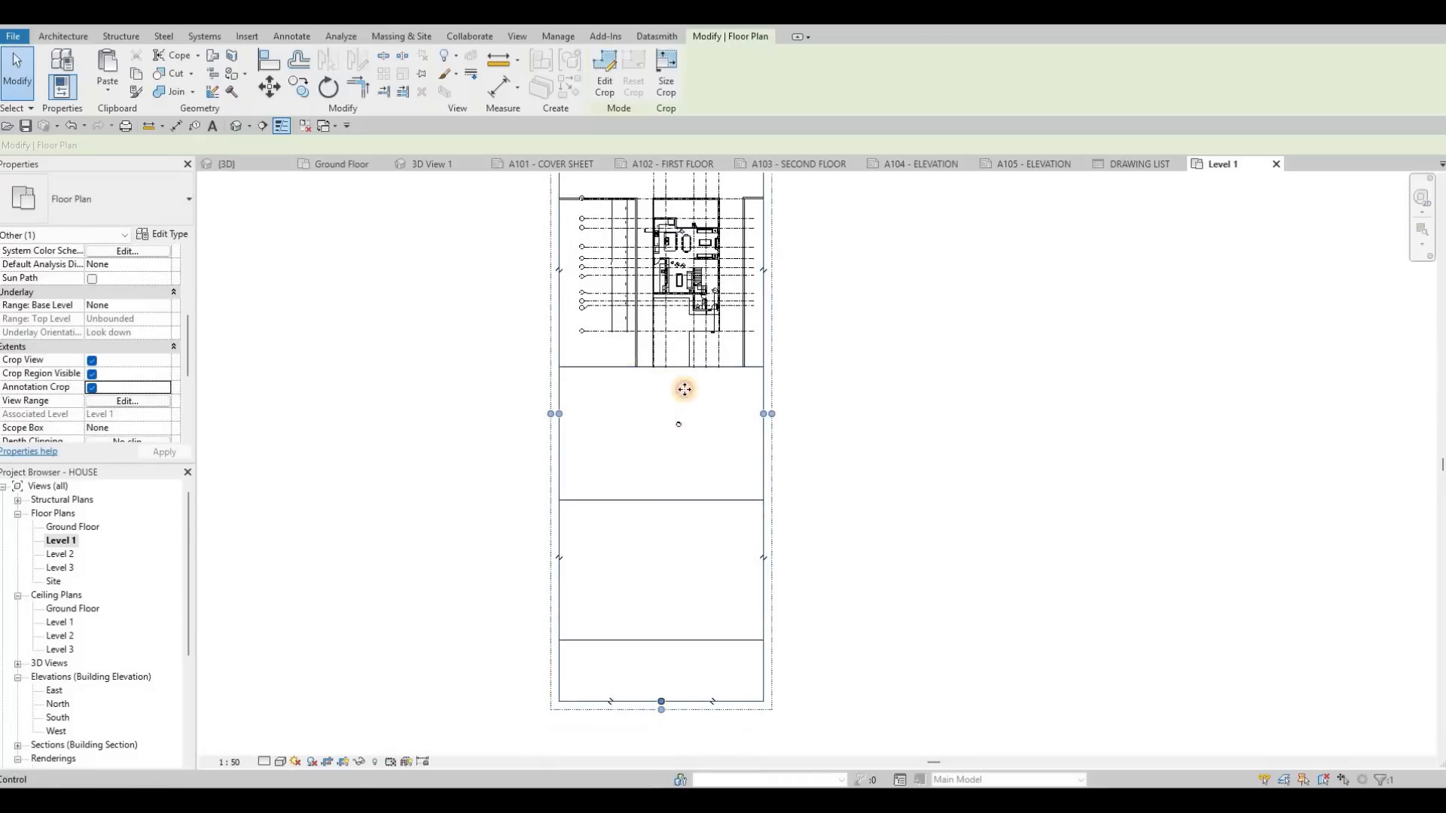
pyautogui.moveTo(684, 379); pyautogui.dragTo(684, 380)
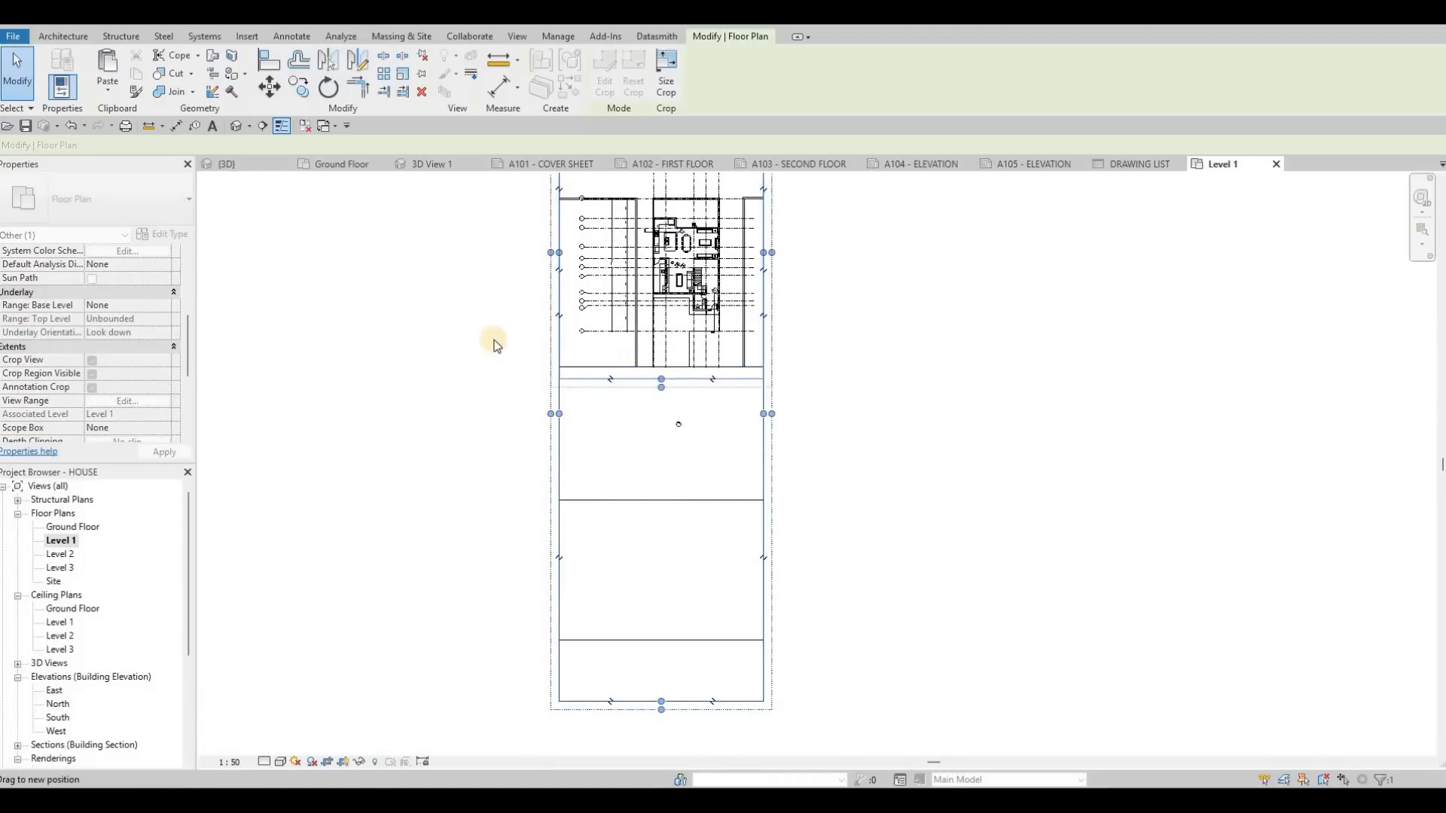
pyautogui.scroll(-1, 488, 324)
pyautogui.moveTo(486, 189); pyautogui.dragTo(485, 273, button='middle')
pyautogui.press('Escape')
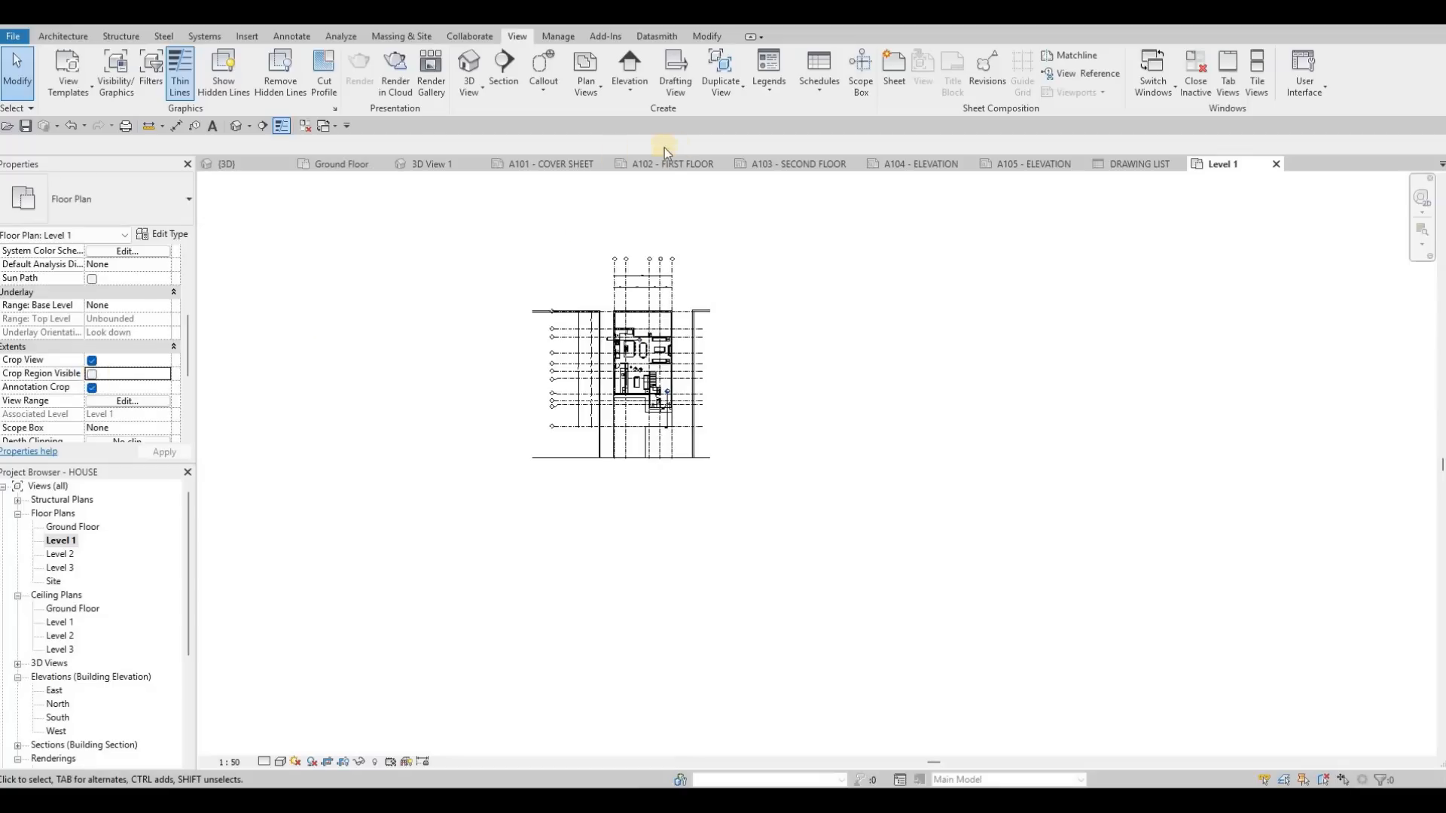
# Step: Place the Level 1 floor plan on sheet A102 - FIRST FLOOR
pyautogui.click(649, 164)
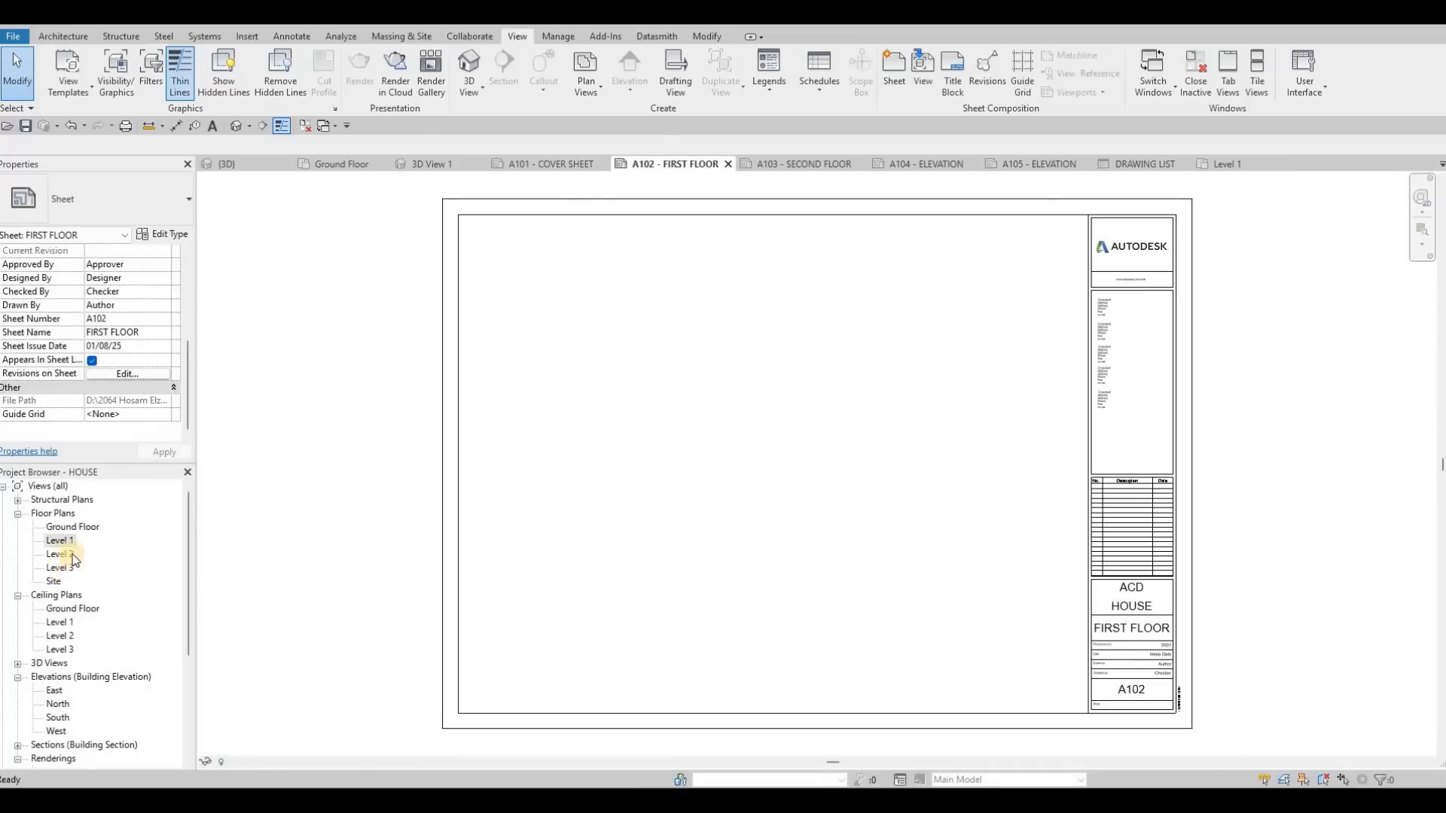
pyautogui.moveTo(680, 470); pyautogui.dragTo(685, 462)
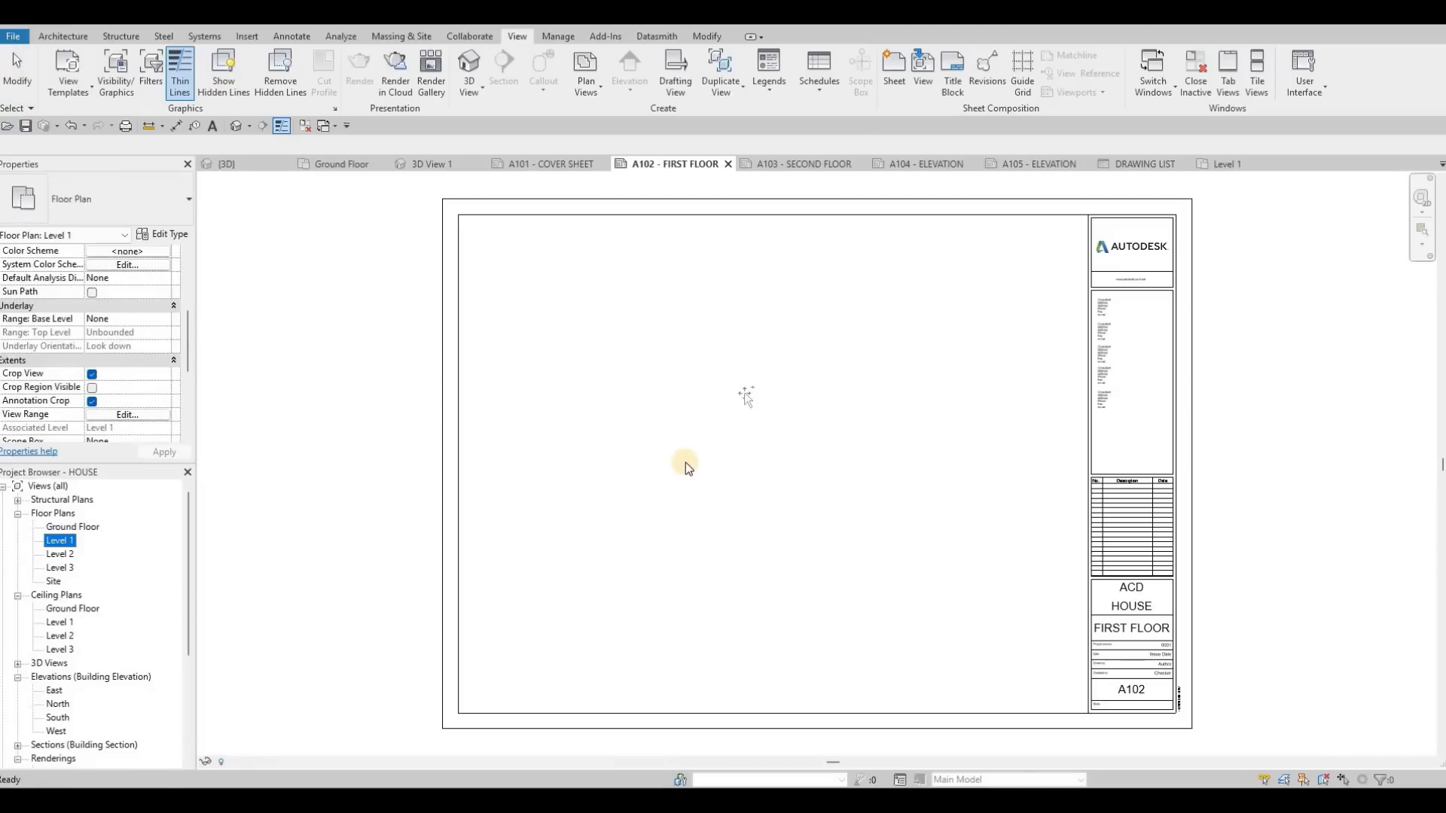
pyautogui.click(686, 466)
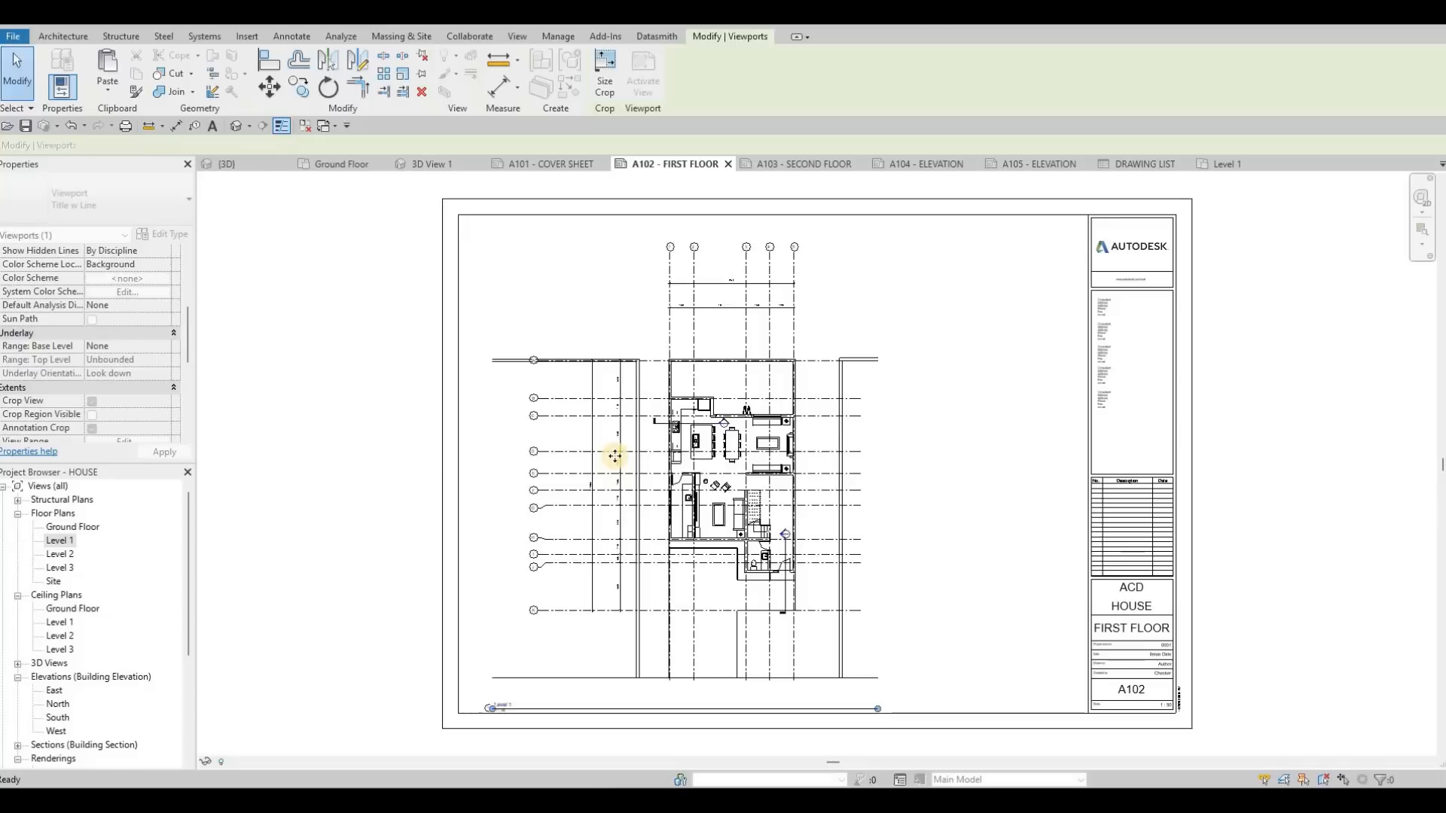
# Step: Activate the Level 1 view on the sheet, enable Crop Region Visible and lower the crop's top edge to just above the dimension strings
pyautogui.doubleClick(423, 367)
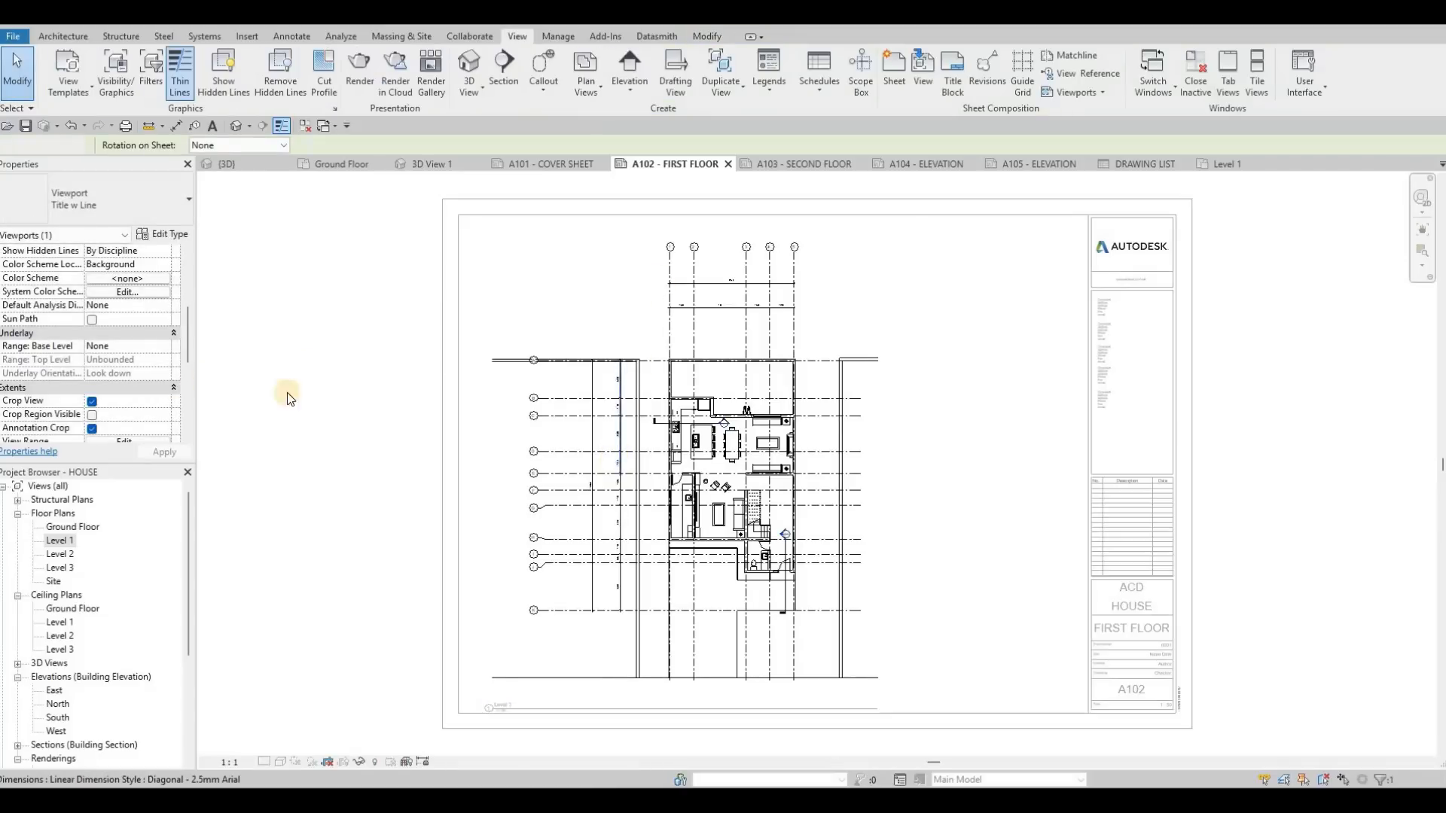
pyautogui.click(92, 415)
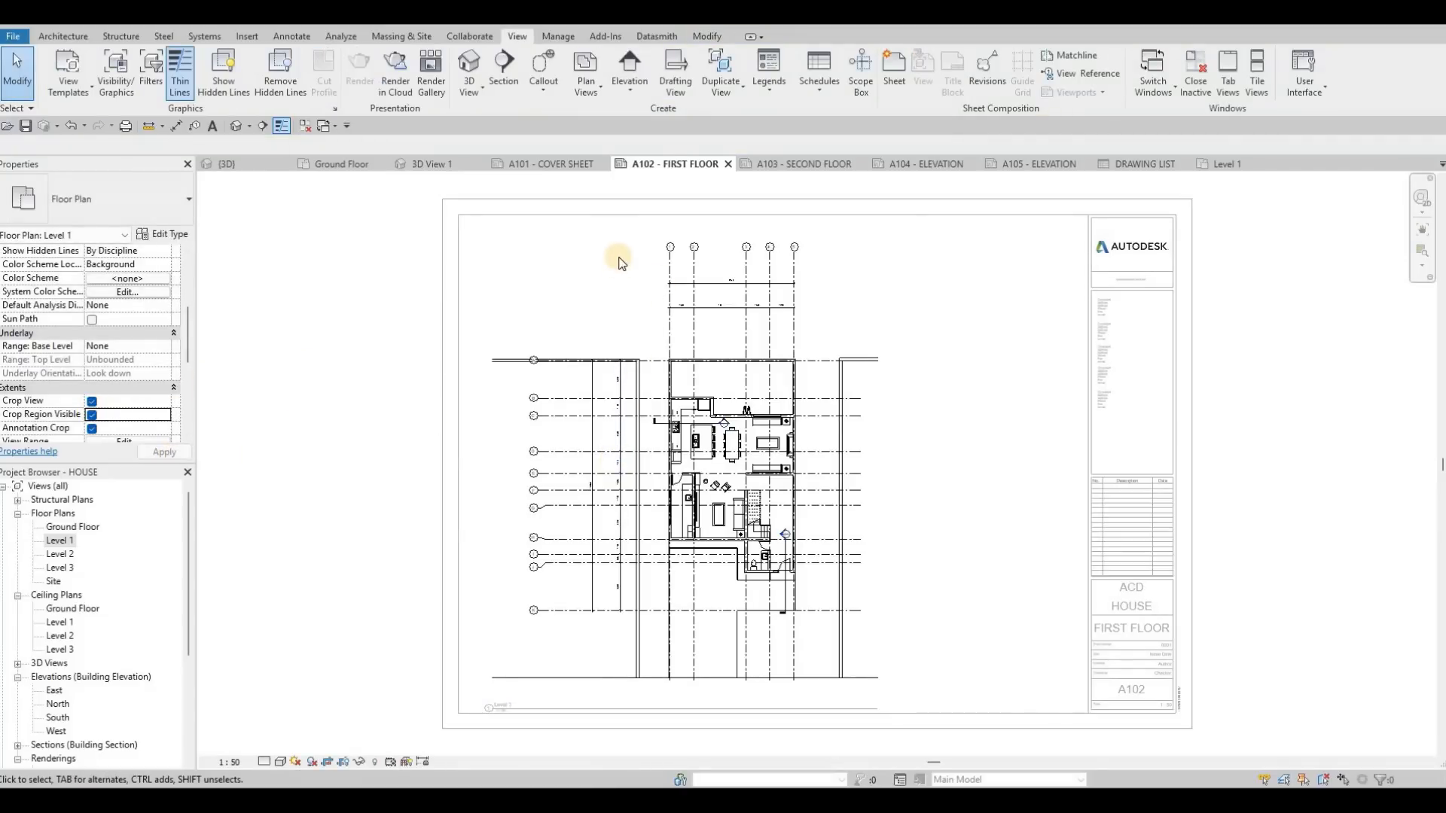
pyautogui.click(685, 225)
pyautogui.scroll(3, 667, 233)
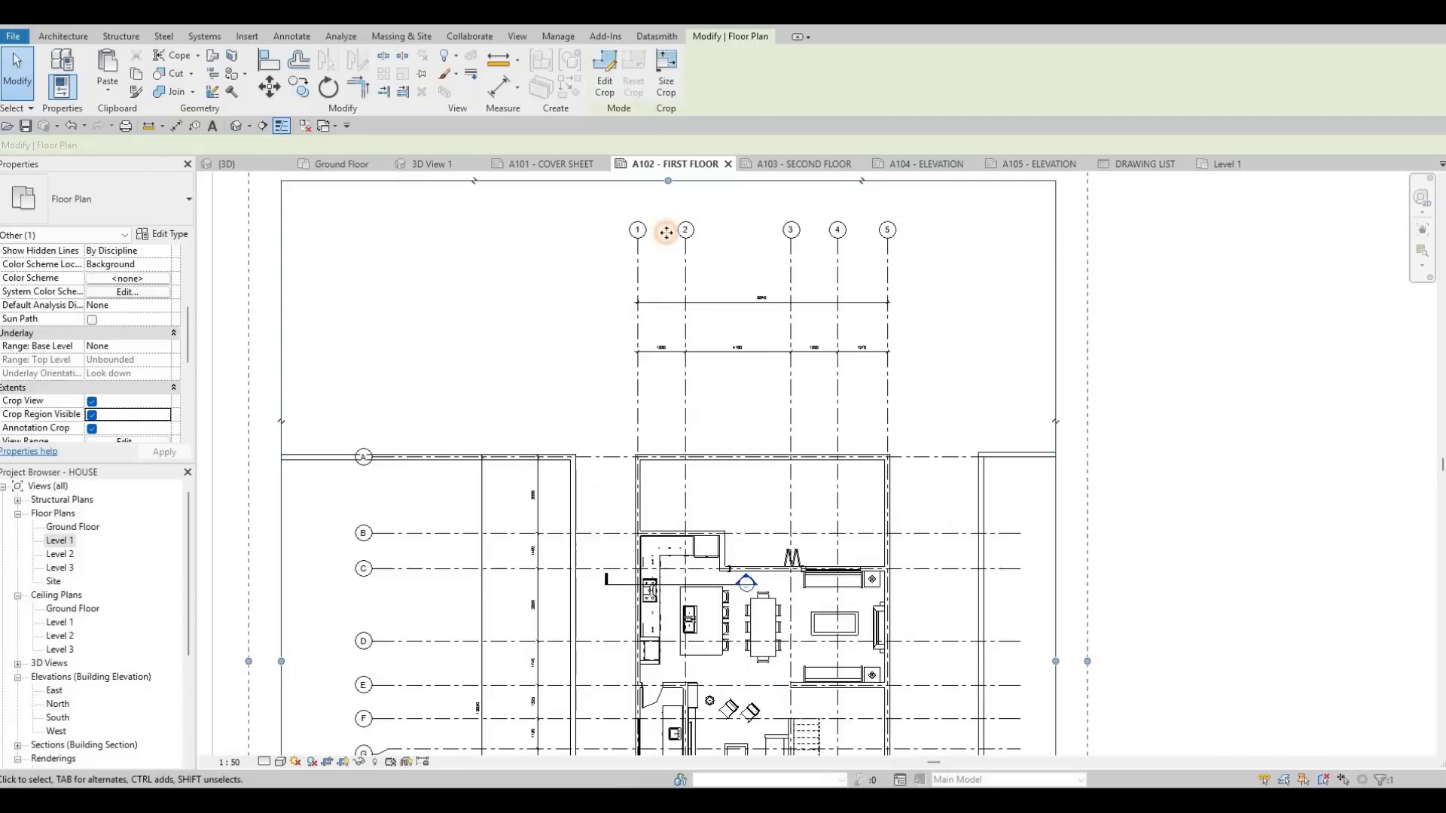
pyautogui.moveTo(665, 260); pyautogui.dragTo(779, 251)
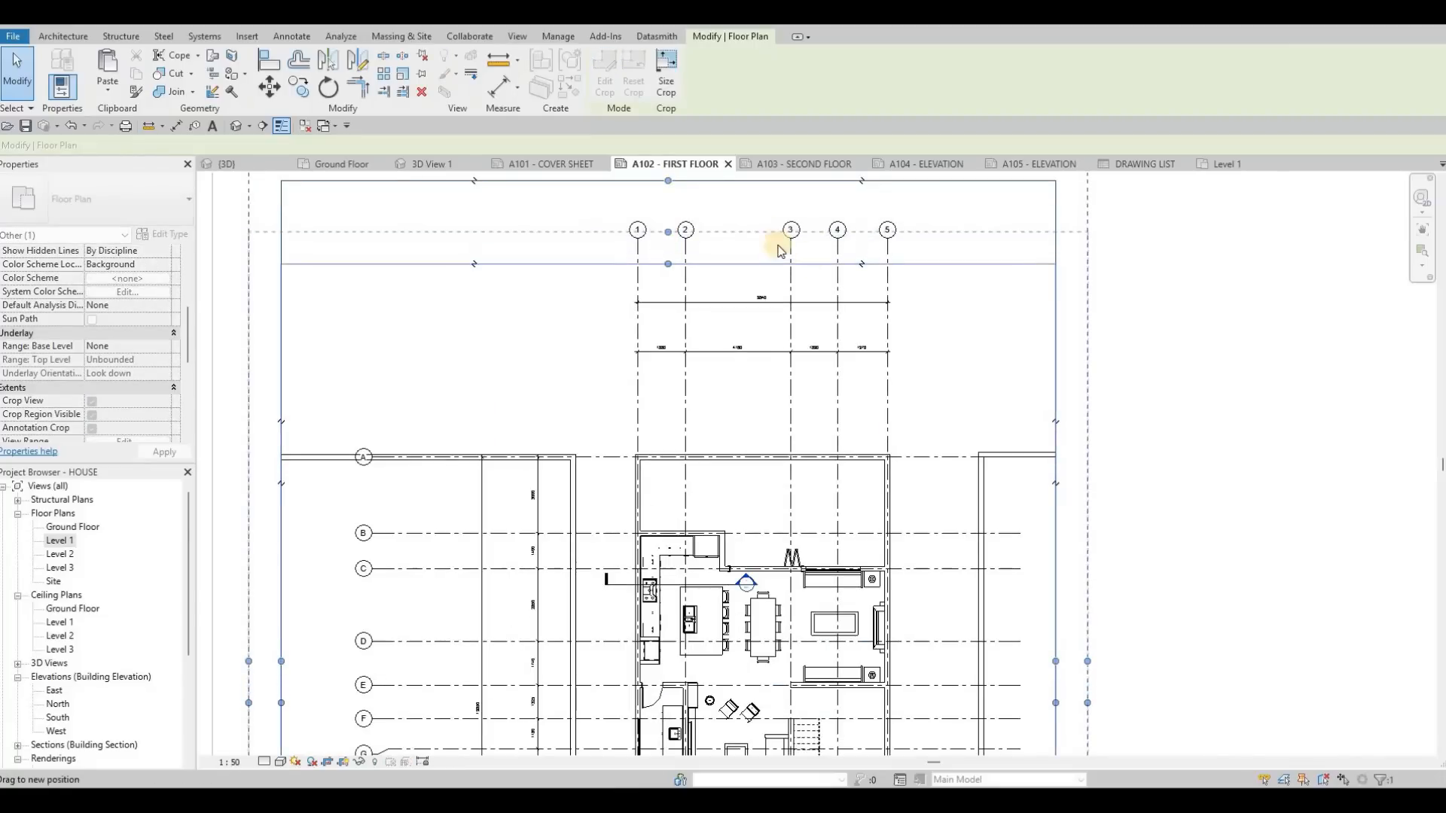
pyautogui.moveTo(711, 364); pyautogui.dragTo(671, 280)
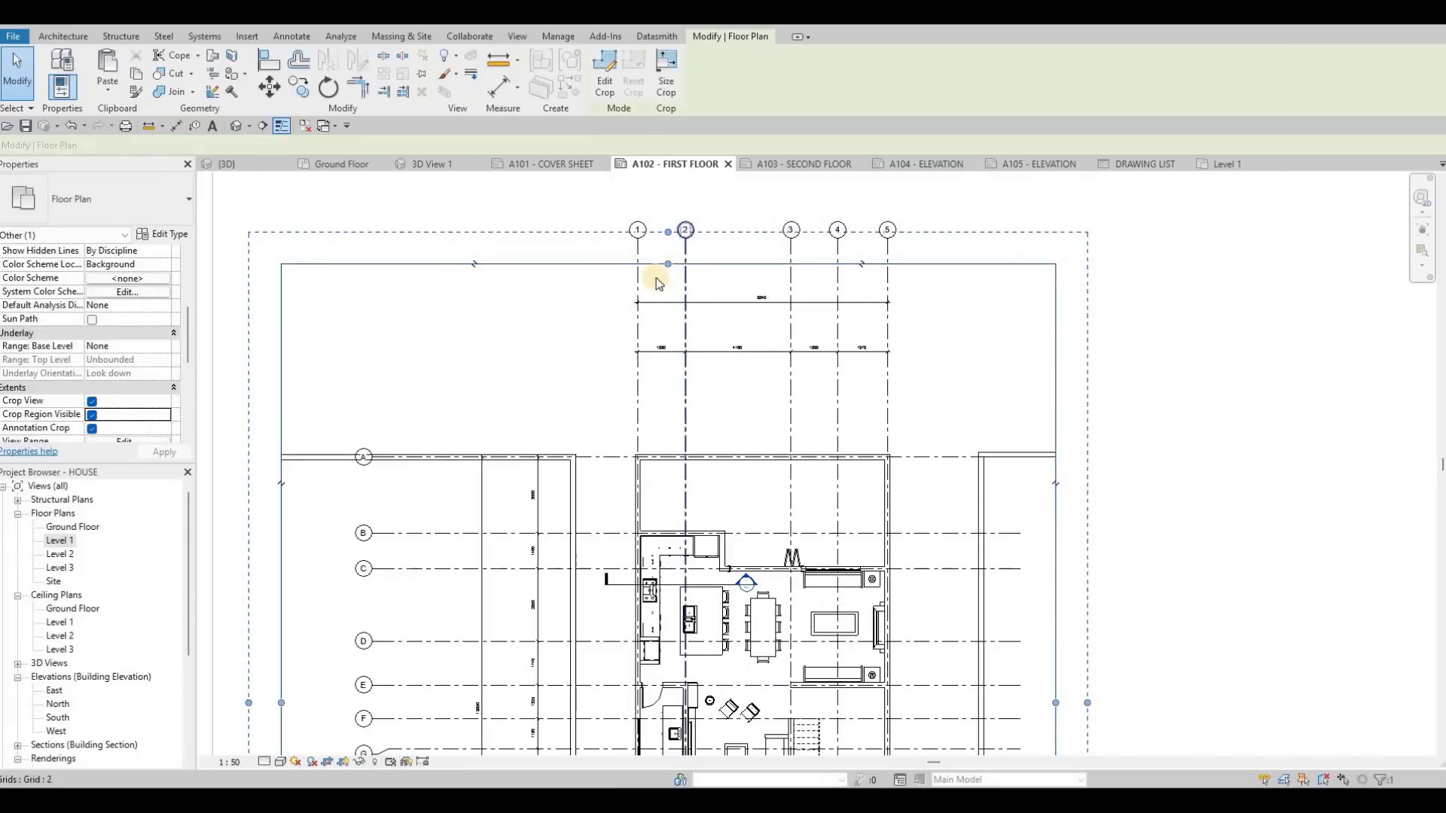
pyautogui.click(669, 266)
pyautogui.click(676, 374)
pyautogui.moveTo(677, 375); pyautogui.dragTo(676, 380)
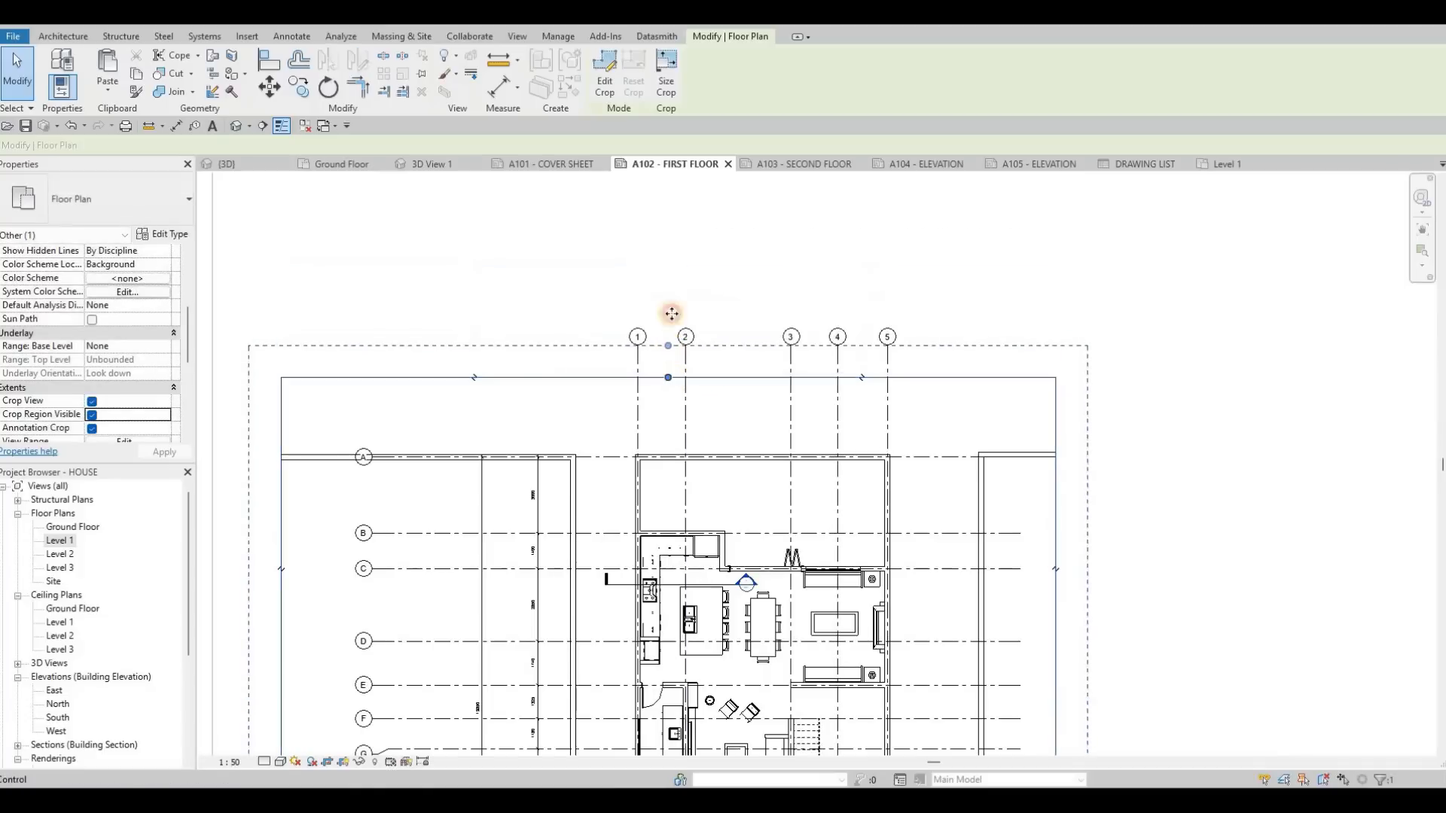
pyautogui.moveTo(679, 317); pyautogui.dragTo(670, 287)
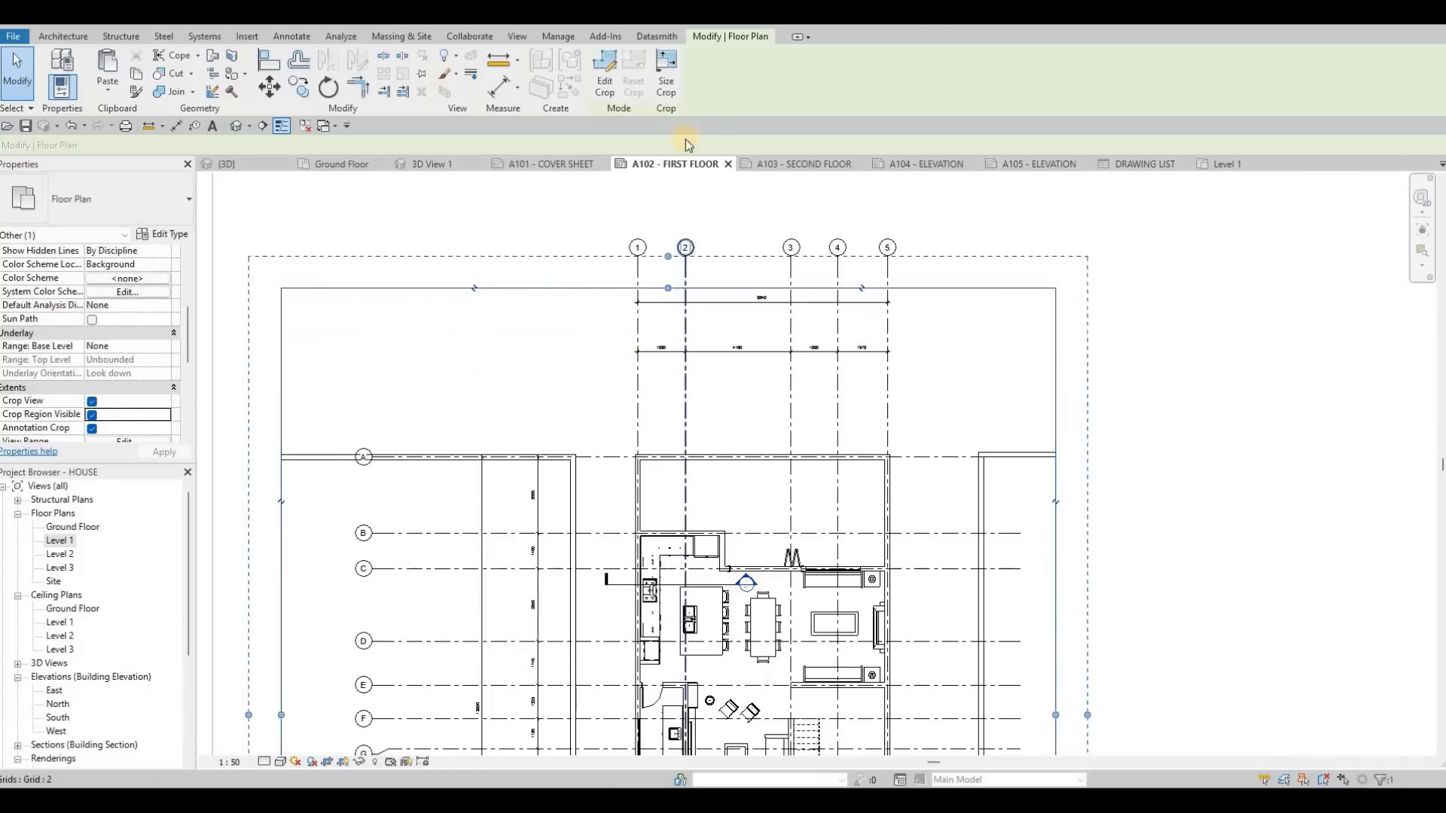
# Step: Pull the crop region's left edge in past the grid bubbles and adjust its bottom edge close below the plan
pyautogui.moveTo(284, 714); pyautogui.dragTo(332, 539, button='middle')
pyautogui.moveTo(330, 540); pyautogui.dragTo(479, 540)
pyautogui.scroll(-4, 591, 542)
pyautogui.moveTo(662, 659); pyautogui.dragTo(662, 598)
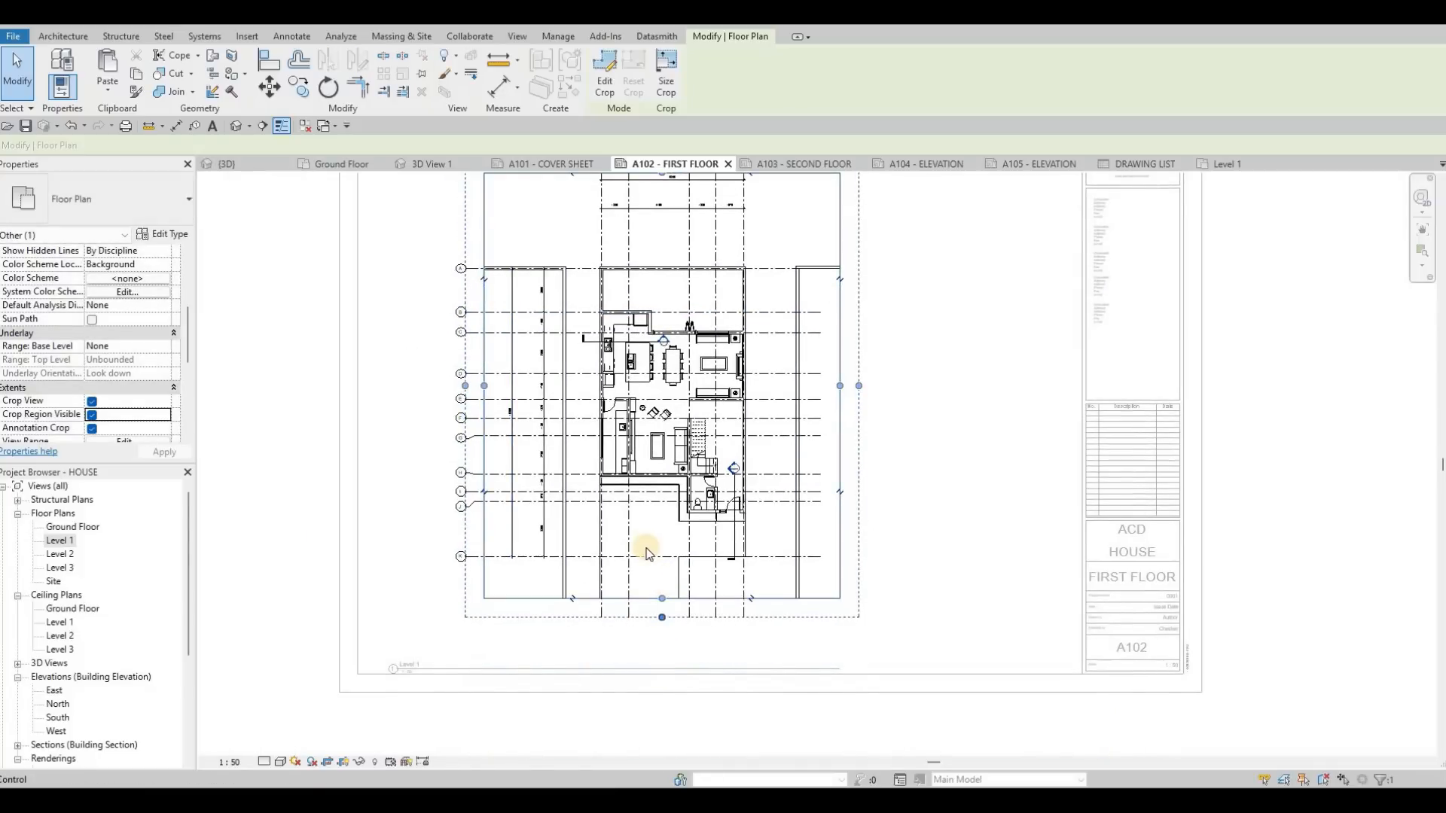
pyautogui.scroll(-2, 646, 537)
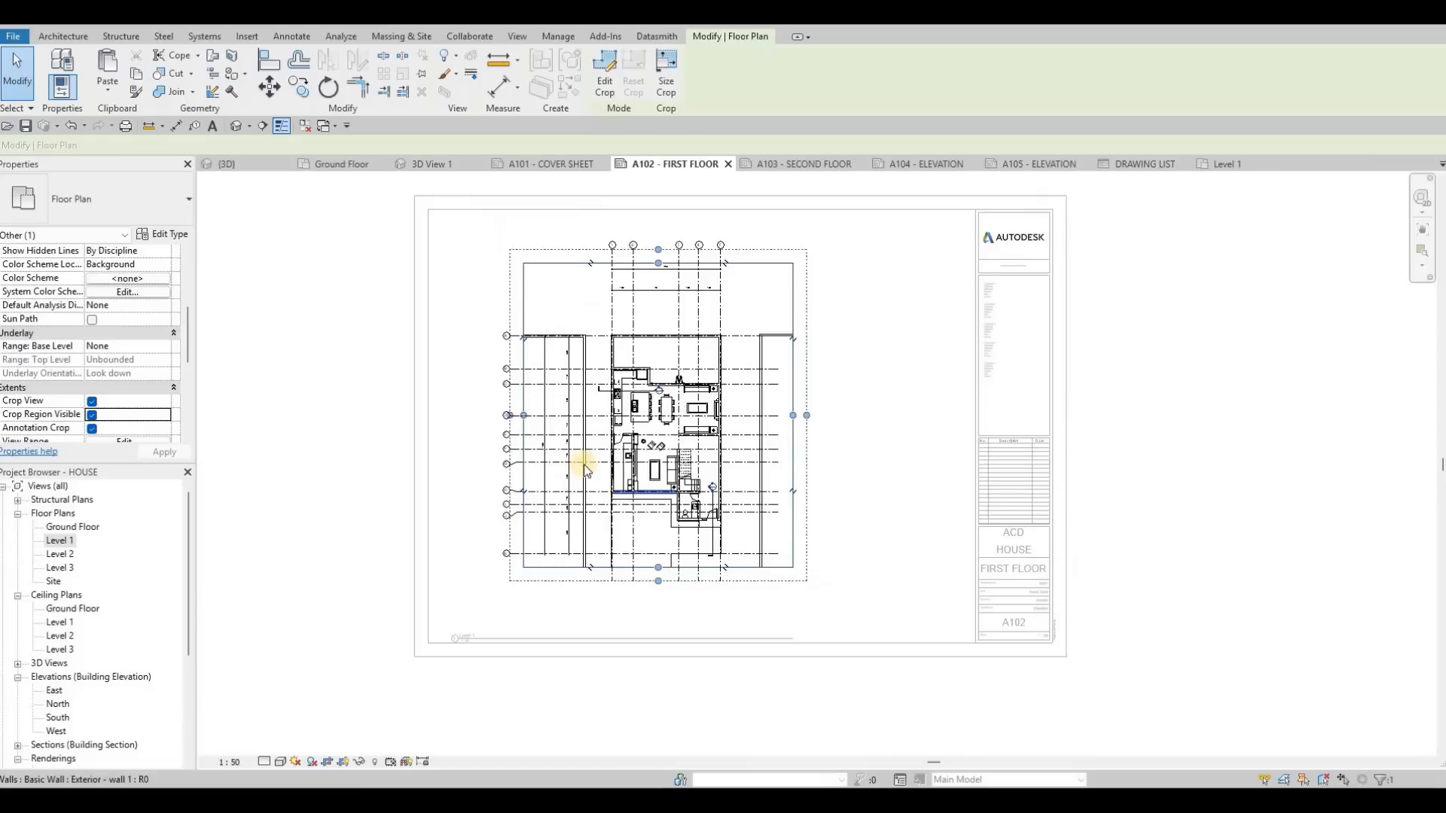
# Step: Deactivate the Level 1 view and move its viewport towards the upper-left corner of sheet A102
pyautogui.doubleClick(544, 445)
pyautogui.moveTo(649, 463); pyautogui.dragTo(607, 447)
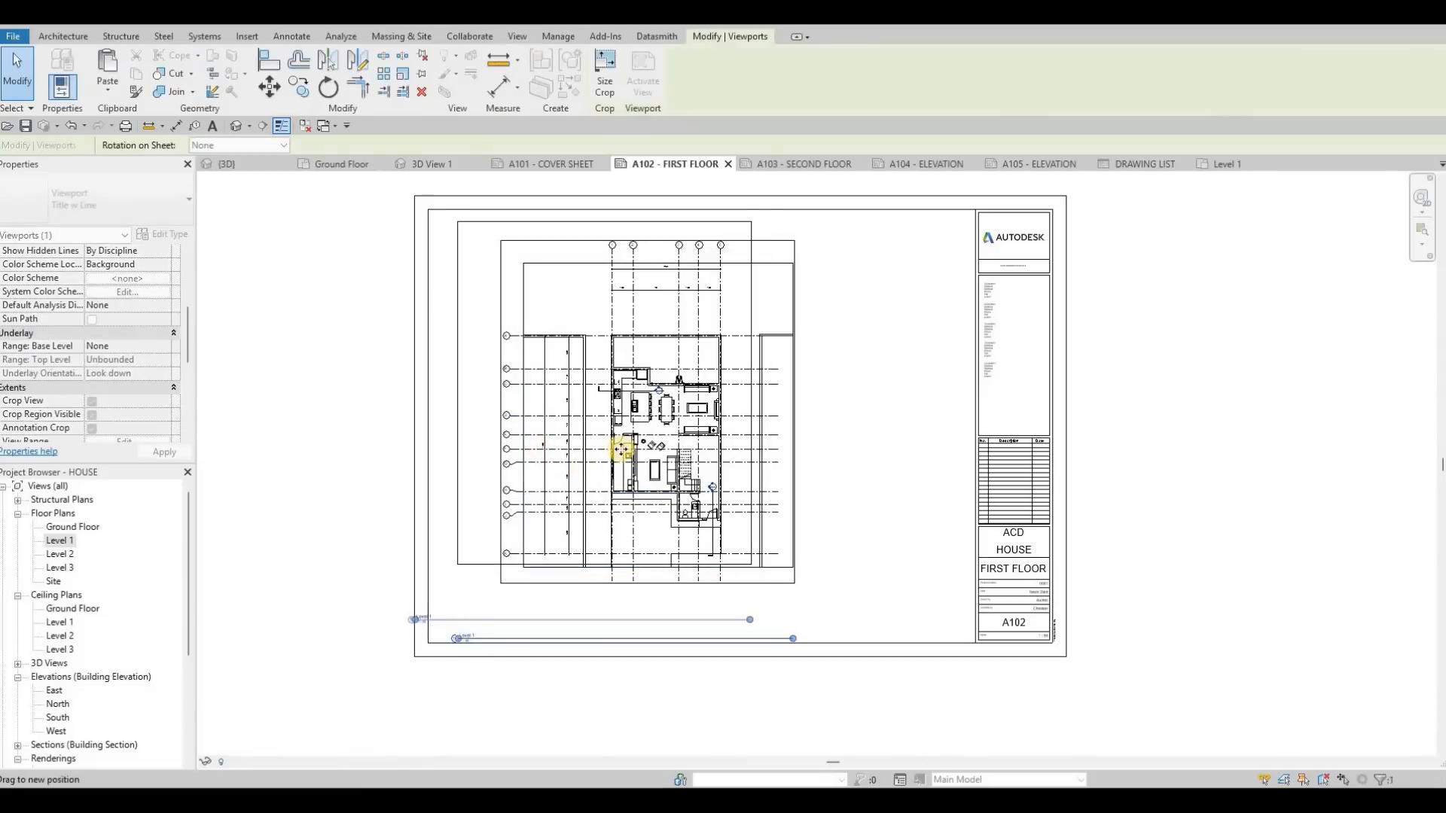
pyautogui.press('Escape')
pyautogui.press('Escape')
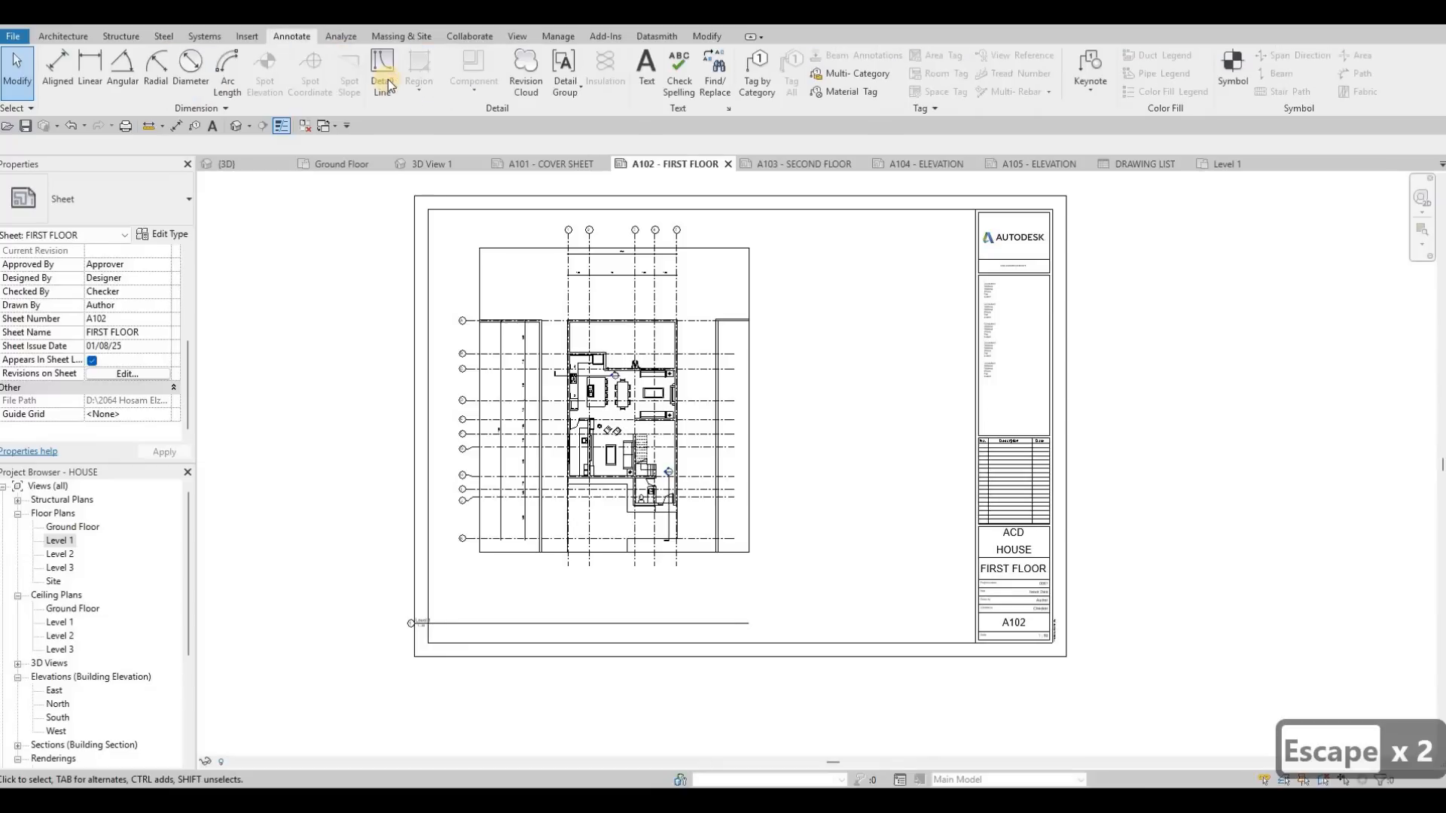
# Step: Draw two 10 mm detail lines as an offset guide at the upper-left corner of the sheet's inner frame, one horizontal and one vertical
pyautogui.click(382, 71)
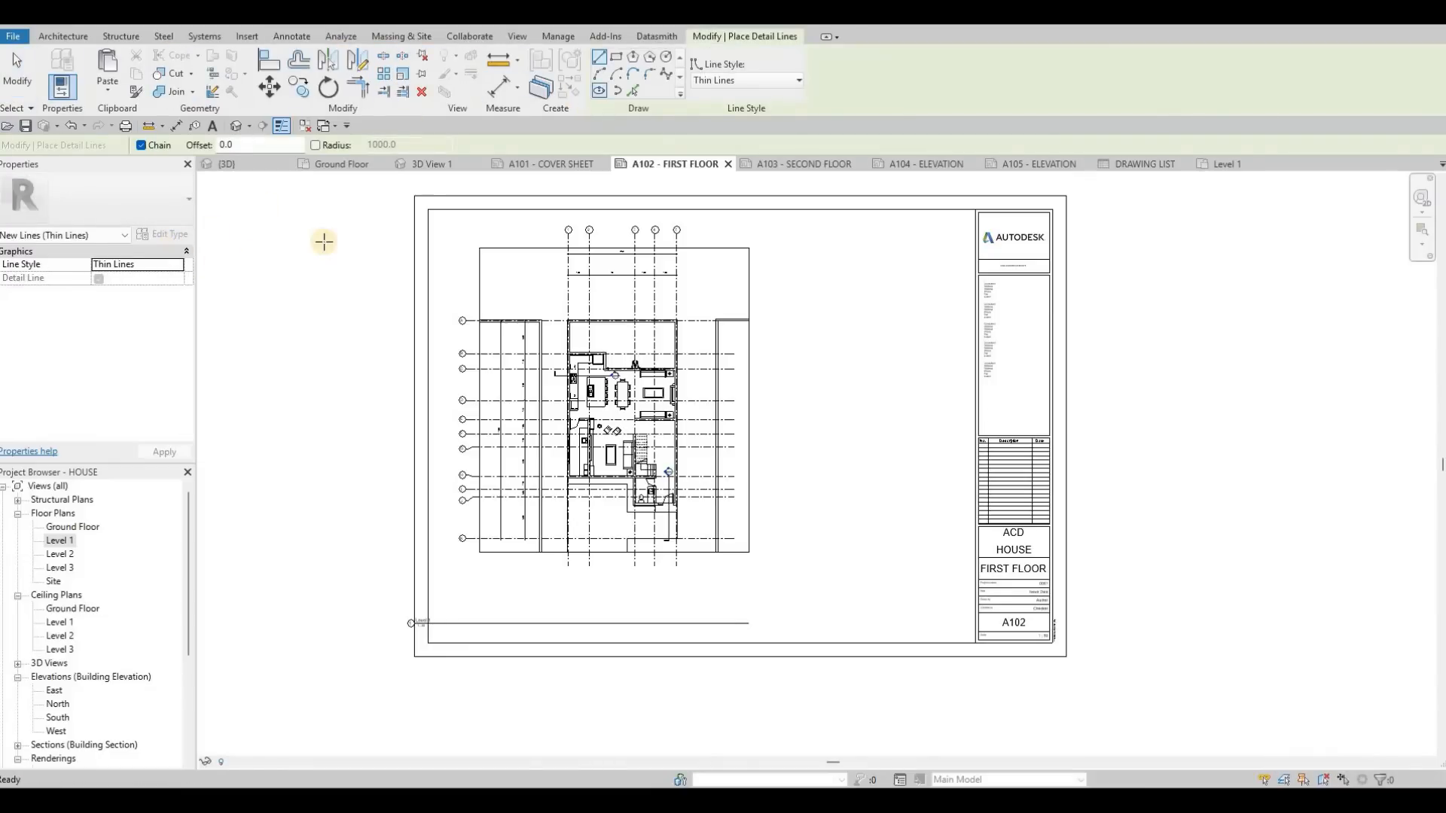
pyautogui.scroll(3, 517, 197)
pyautogui.click(523, 189)
pyautogui.moveTo(524, 188); pyautogui.dragTo(517, 246, button='middle')
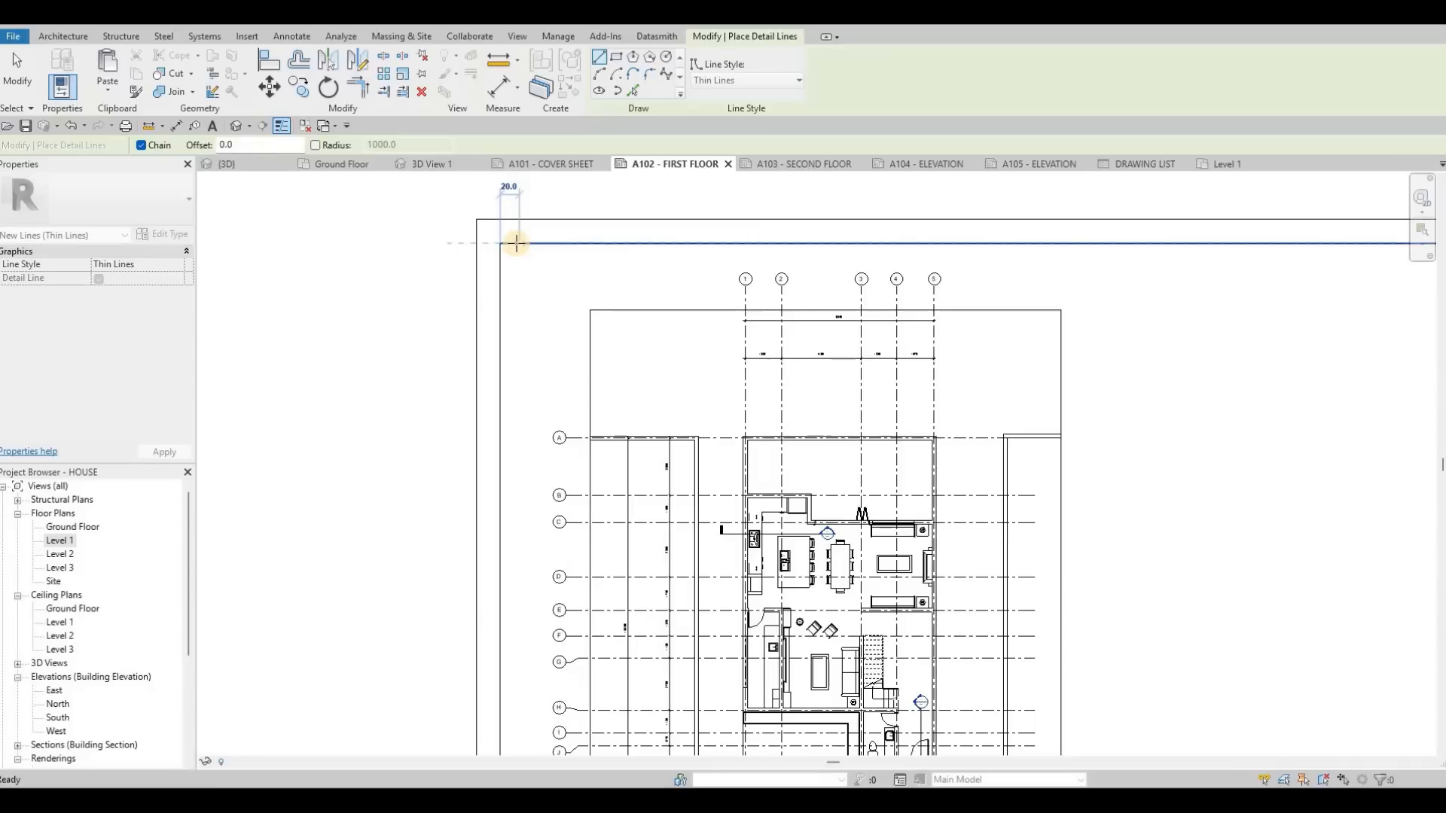
pyautogui.write('10')
pyautogui.press('Return')
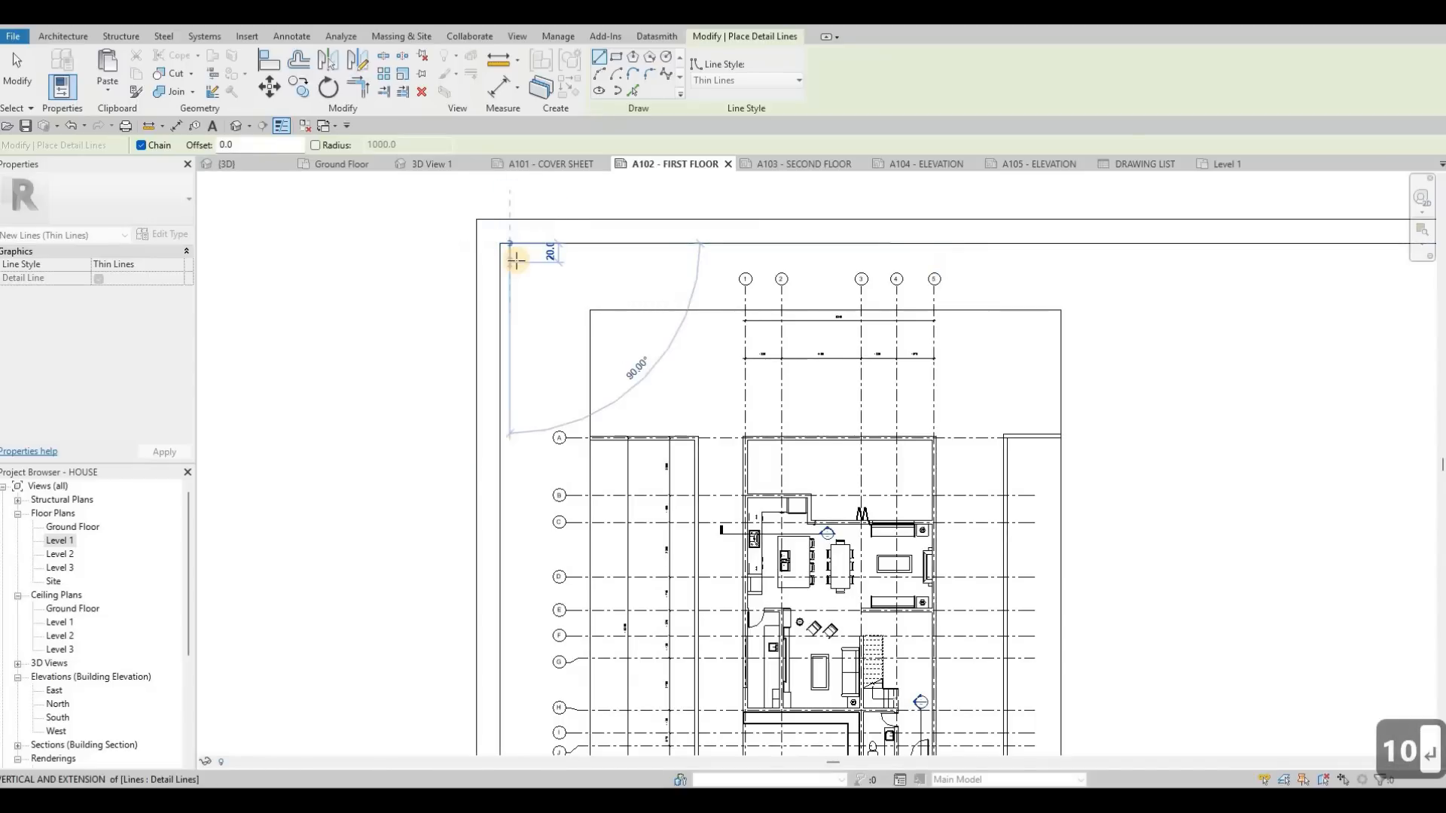
pyautogui.write('10')
pyautogui.press('Return')
pyautogui.press('Escape')
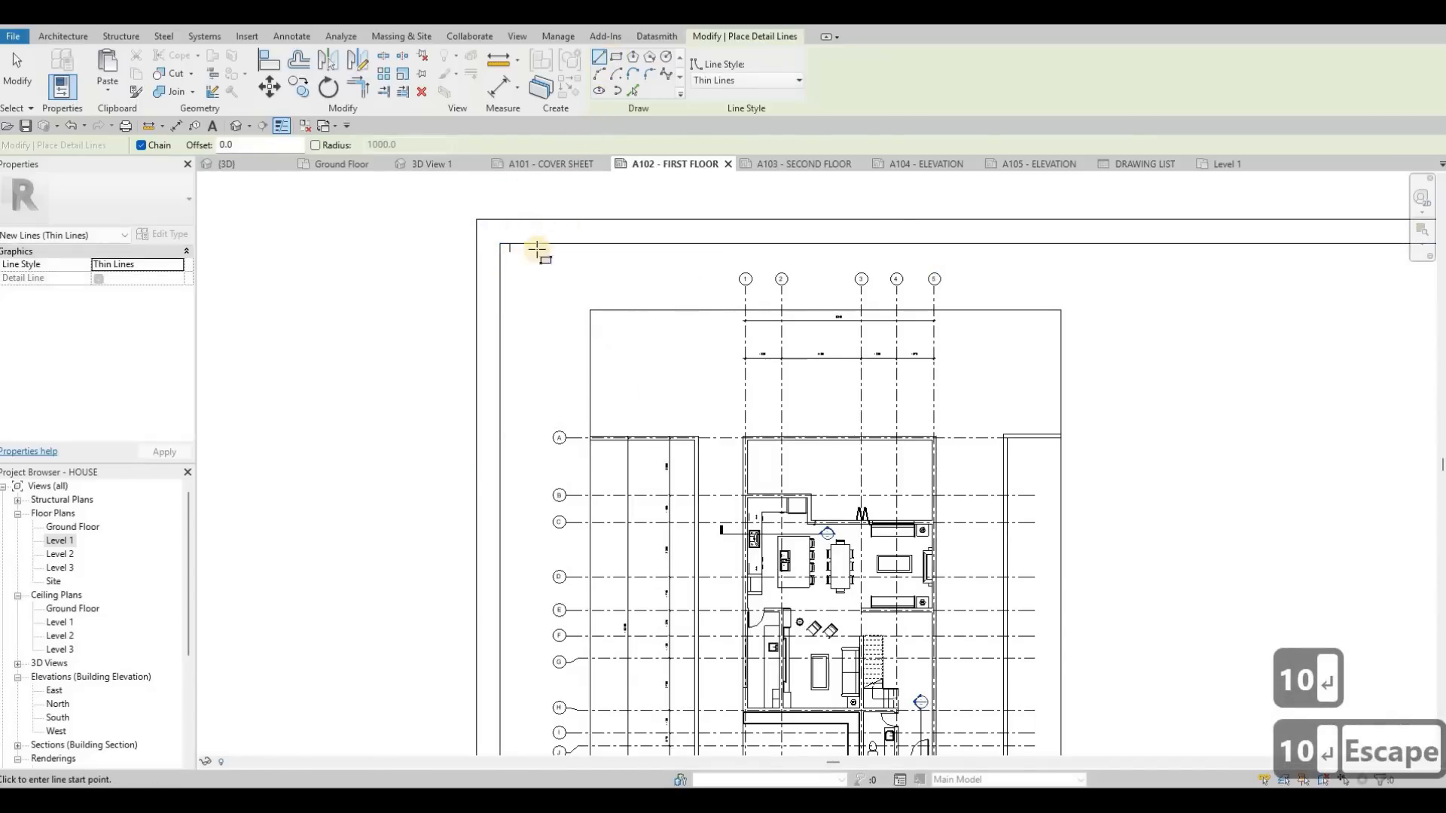
# Step: Draw a detail-line rectangle about 640 mm high from the guide's end point around the Level 1 viewport
pyautogui.click(616, 56)
pyautogui.click(507, 256)
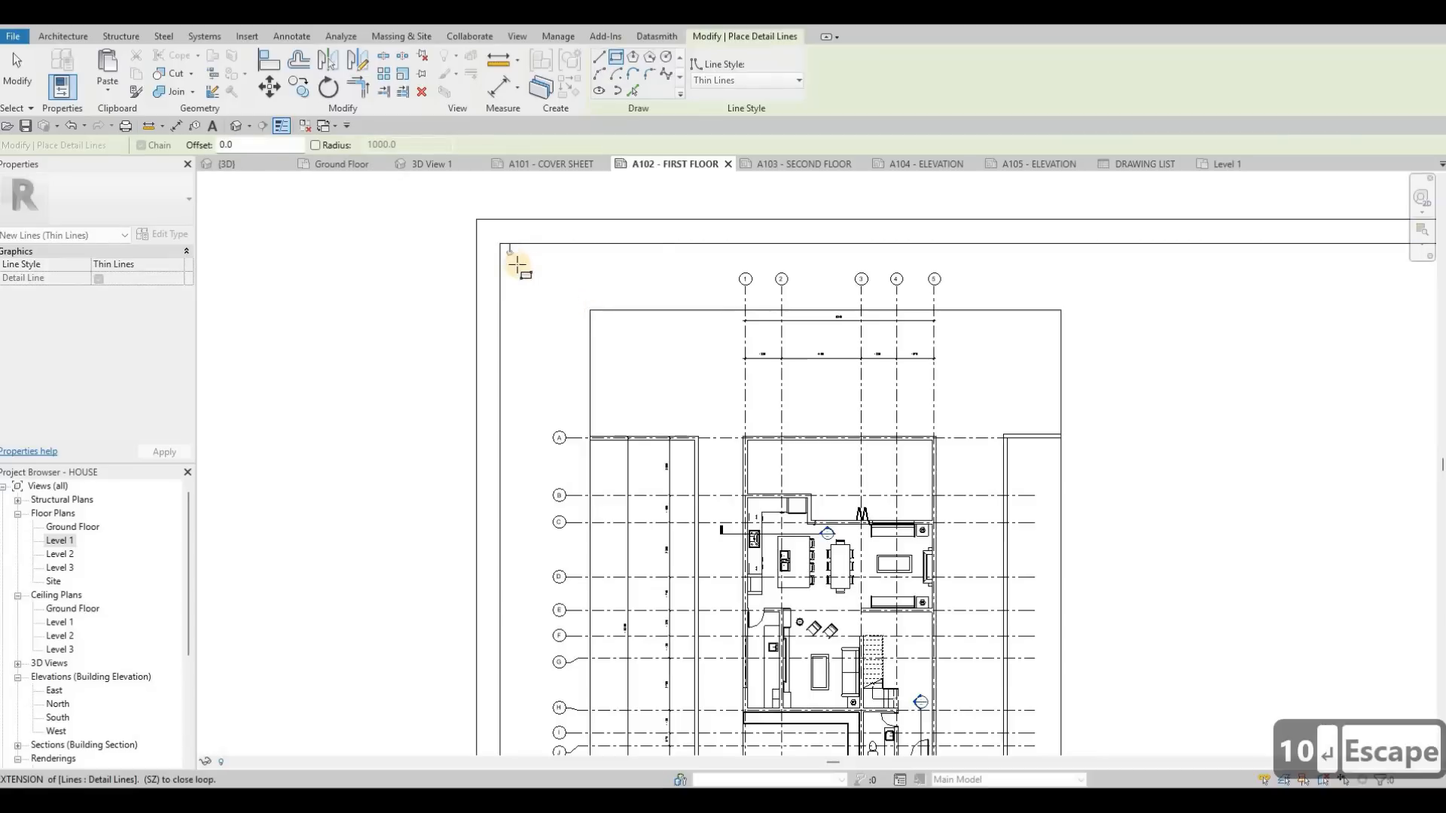
pyautogui.press('Escape')
pyautogui.click(509, 254)
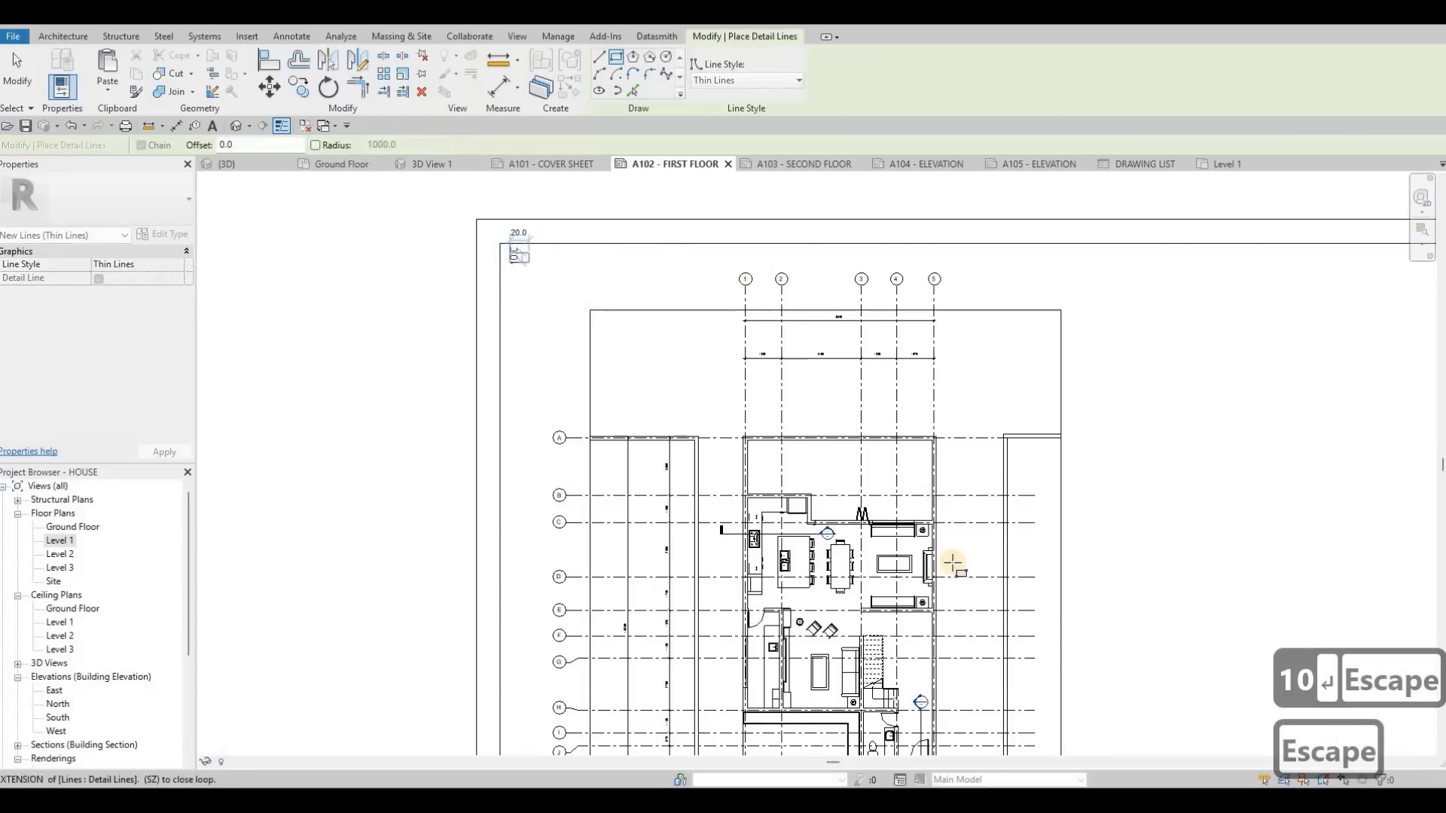
pyautogui.moveTo(974, 626); pyautogui.dragTo(968, 576, button='middle')
pyautogui.scroll(-2, 968, 576)
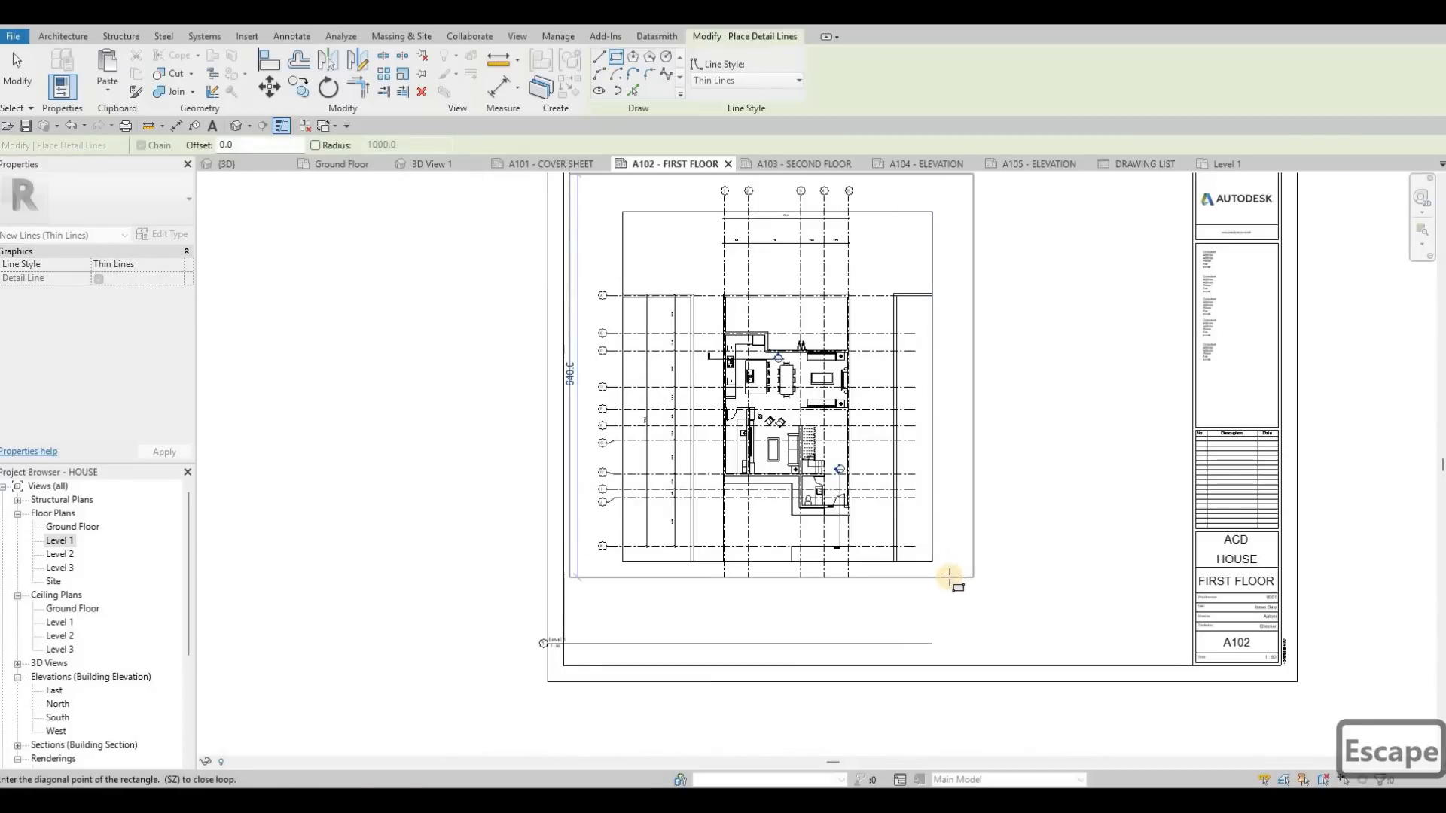
pyautogui.press('Escape')
pyautogui.press('Escape')
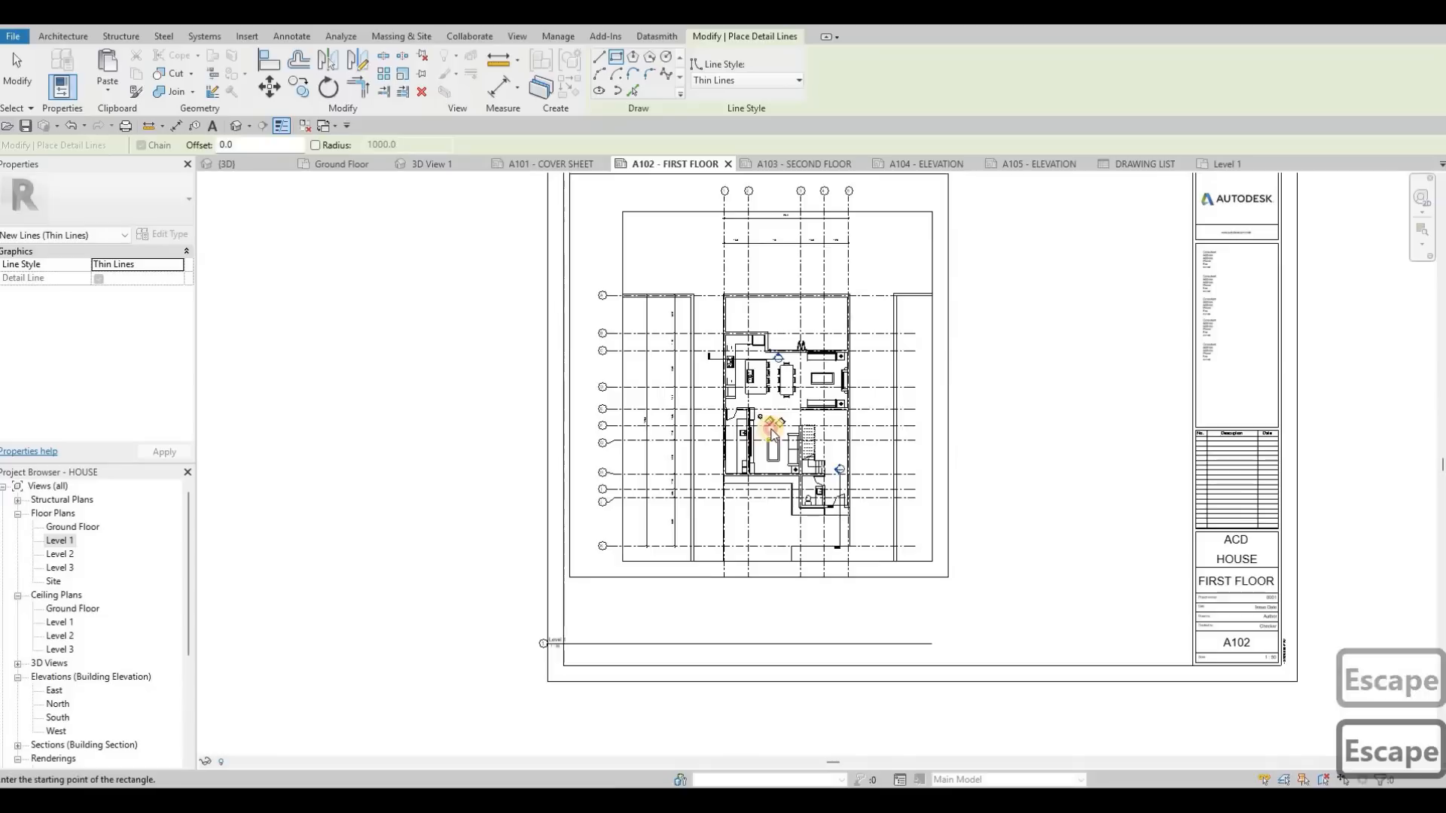
# Step: Select the Level 1 viewport and nudge it left and up until it sits inside the rectangle
pyautogui.moveTo(788, 417); pyautogui.dragTo(771, 431, button='middle')
pyautogui.press('Escape')
pyautogui.click(771, 430)
pyautogui.press('Left')
pyautogui.press('Left')
pyautogui.press('Left')
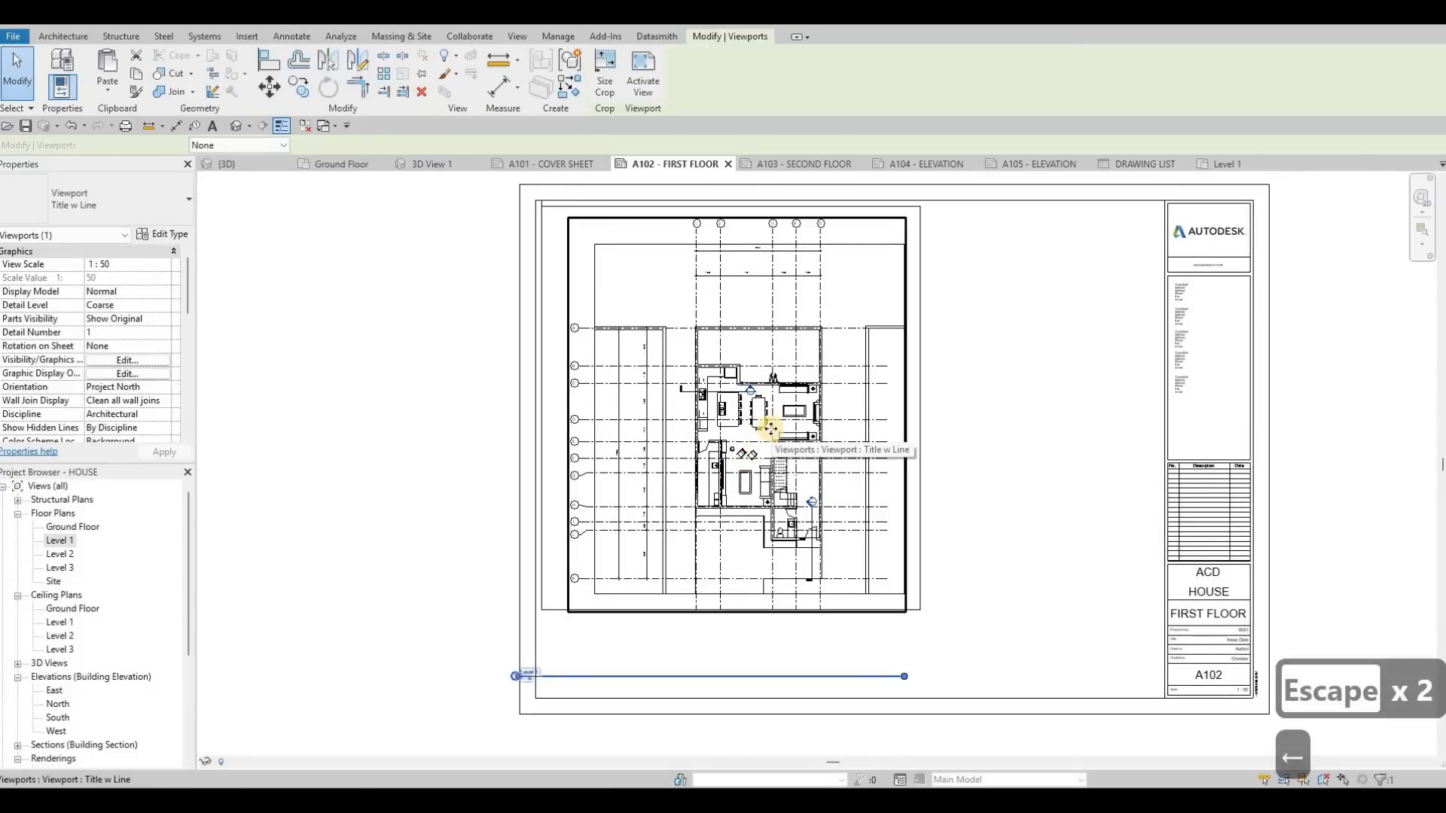
pyautogui.press('Up')
pyautogui.press('Left')
pyautogui.press('Left')
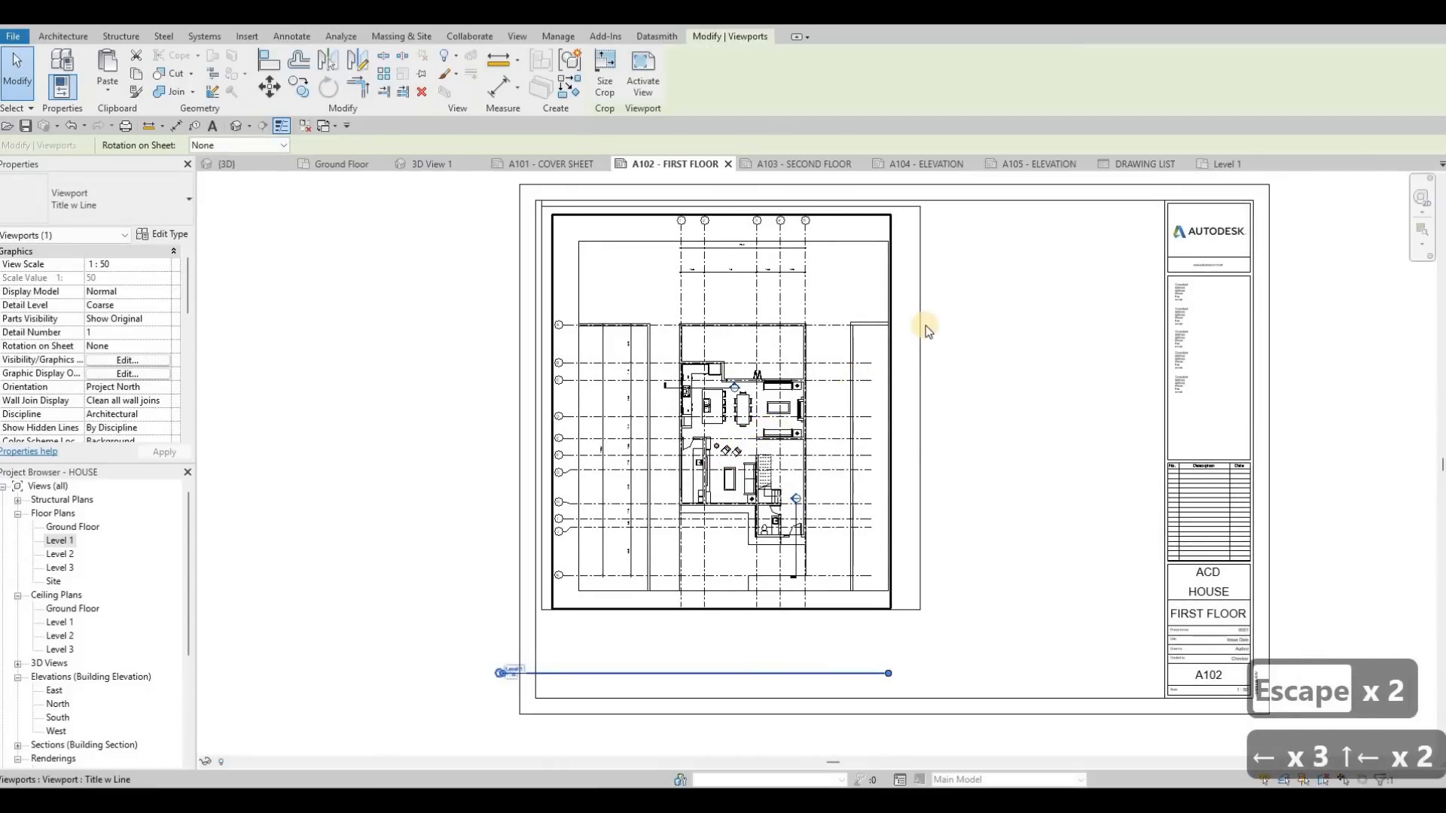
# Step: Move the rectangle's right side inwards so it sits just outside the Level 1 viewport
pyautogui.press('Escape')
pyautogui.press('Escape')
pyautogui.click(896, 309)
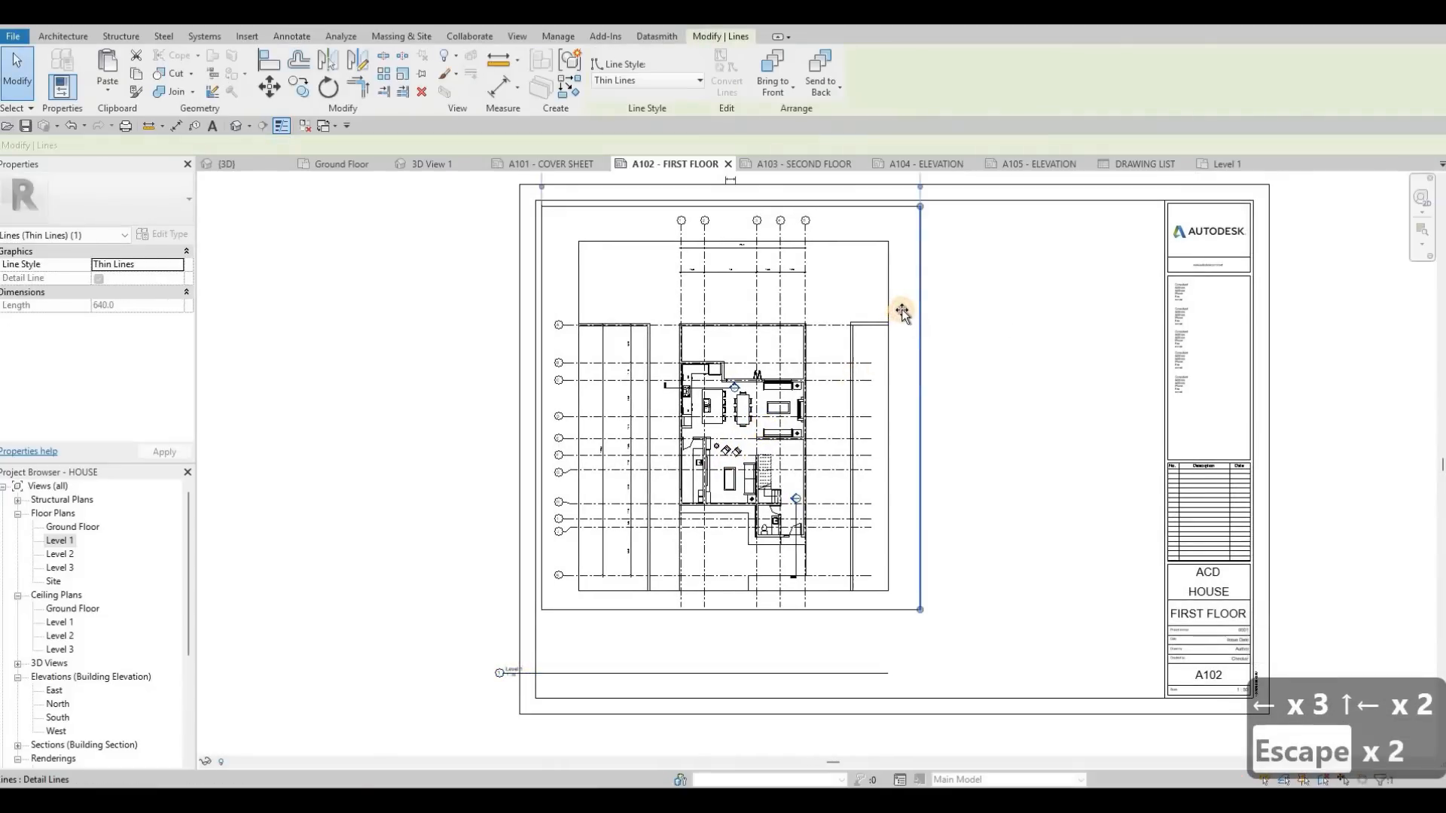
pyautogui.press('Escape')
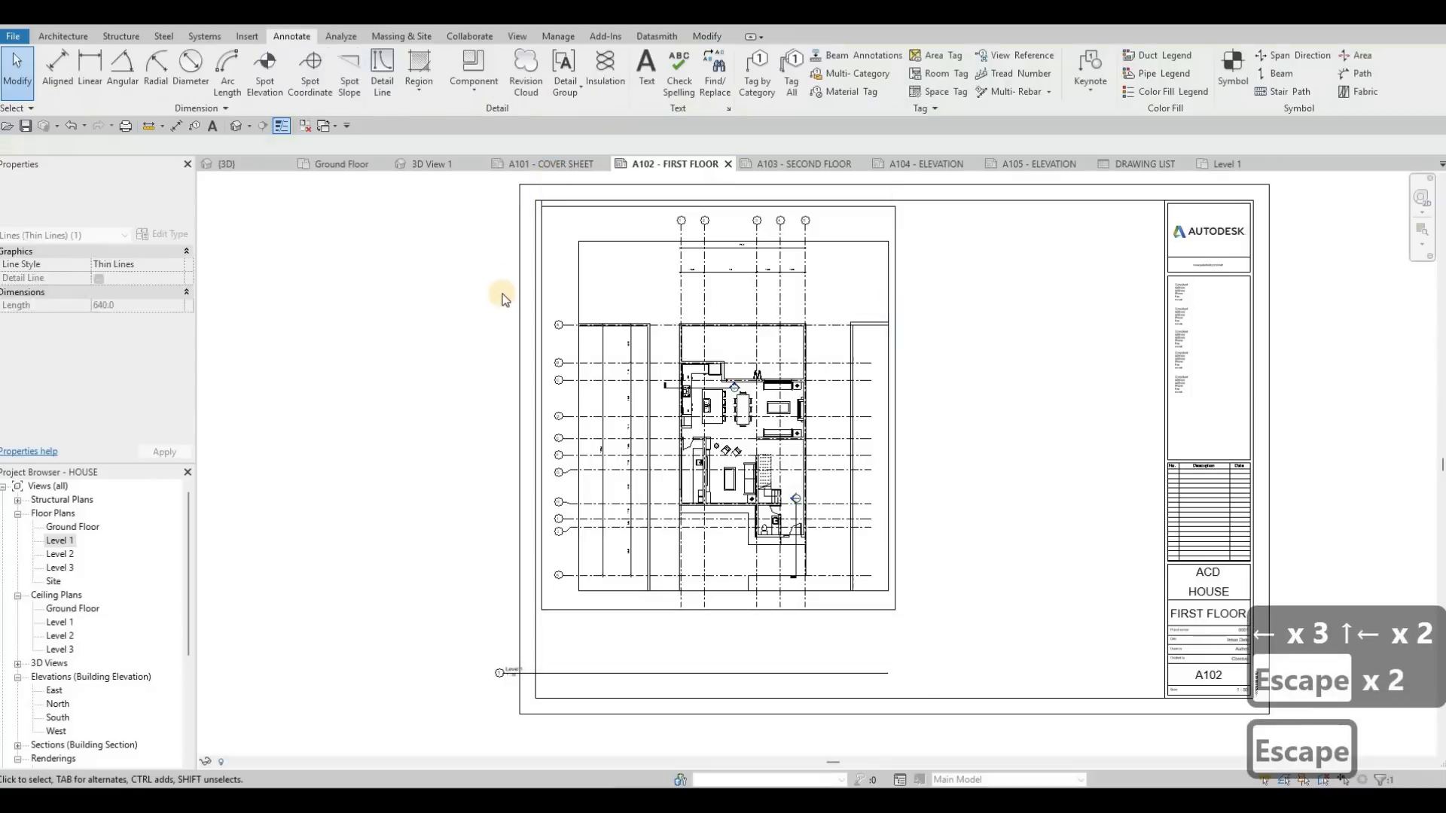
# Step: Delete the short guide lines at the upper-left corner of the sheet frame
pyautogui.scroll(2, 562, 333)
pyautogui.moveTo(562, 333); pyautogui.dragTo(456, 237)
pyautogui.press('Delete')
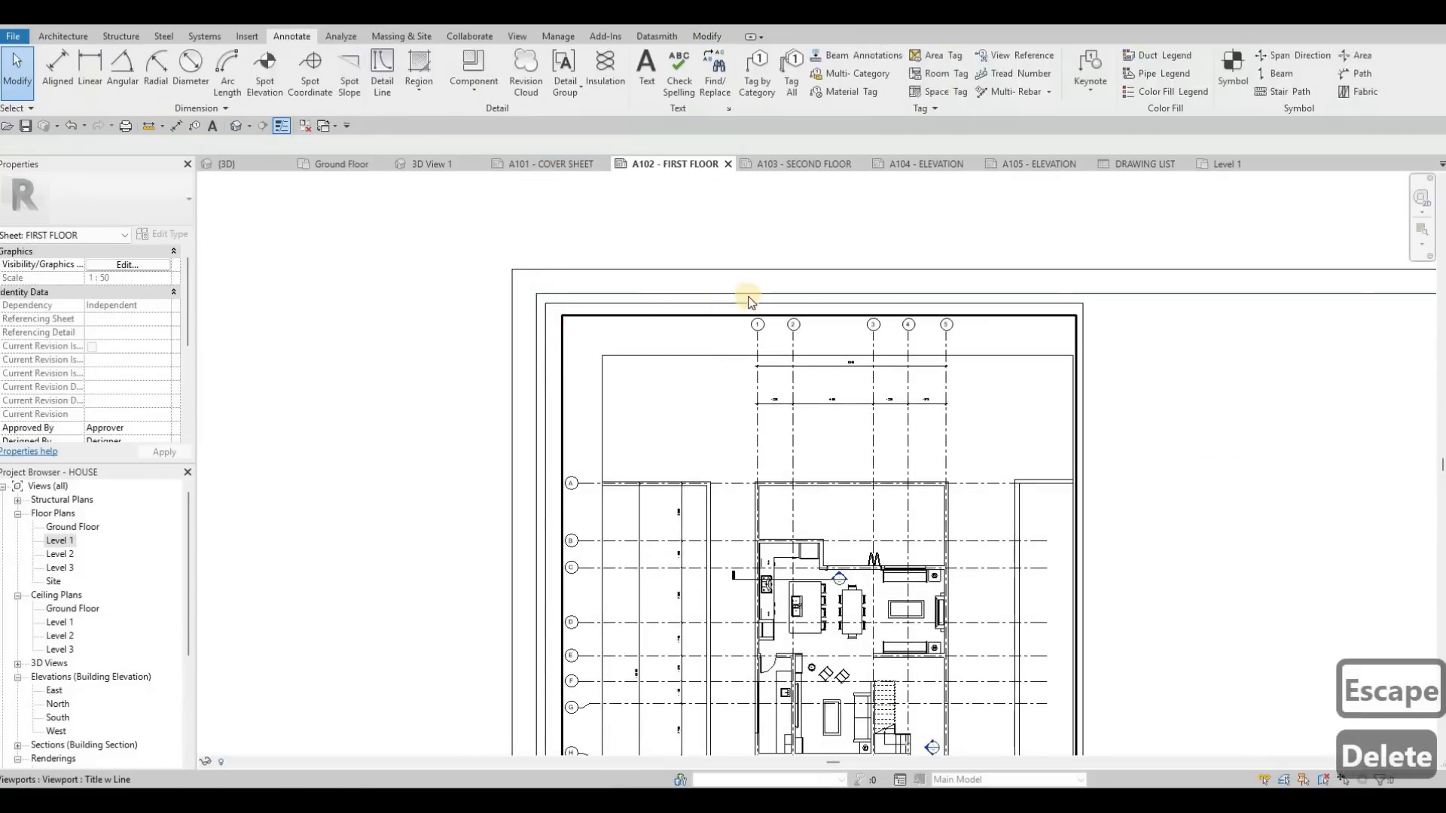
pyautogui.press('Escape')
# Step: Move the Level 1 viewport title to just below the rectangle's lower-left corner on sheet A102
pyautogui.scroll(-2, 536, 473)
pyautogui.moveTo(538, 700); pyautogui.dragTo(541, 464, button='middle')
pyautogui.scroll(2, 540, 465)
pyautogui.moveTo(536, 466); pyautogui.dragTo(617, 349)
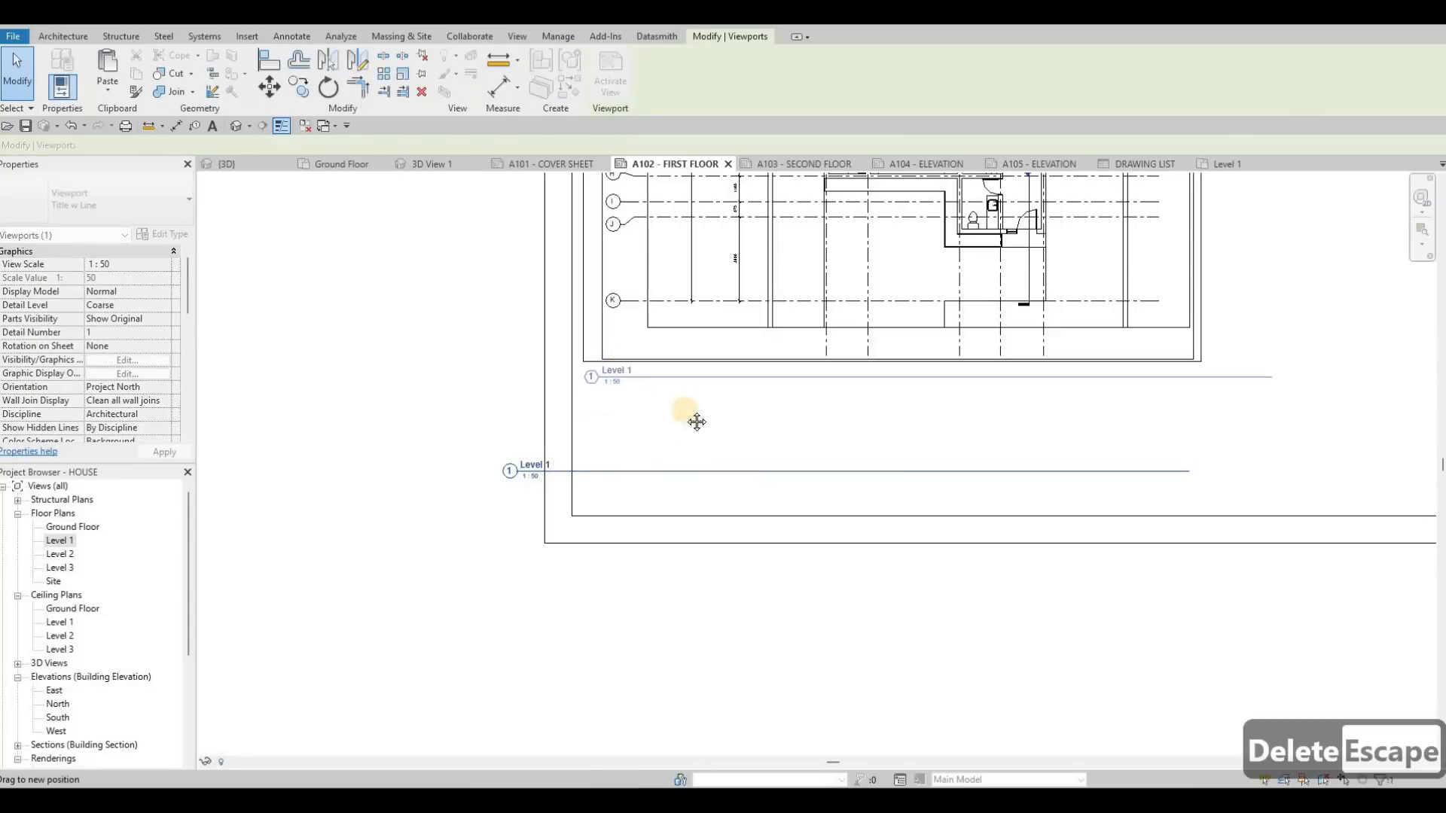
pyautogui.moveTo(631, 363); pyautogui.dragTo(608, 387, button='middle')
pyautogui.press('Escape')
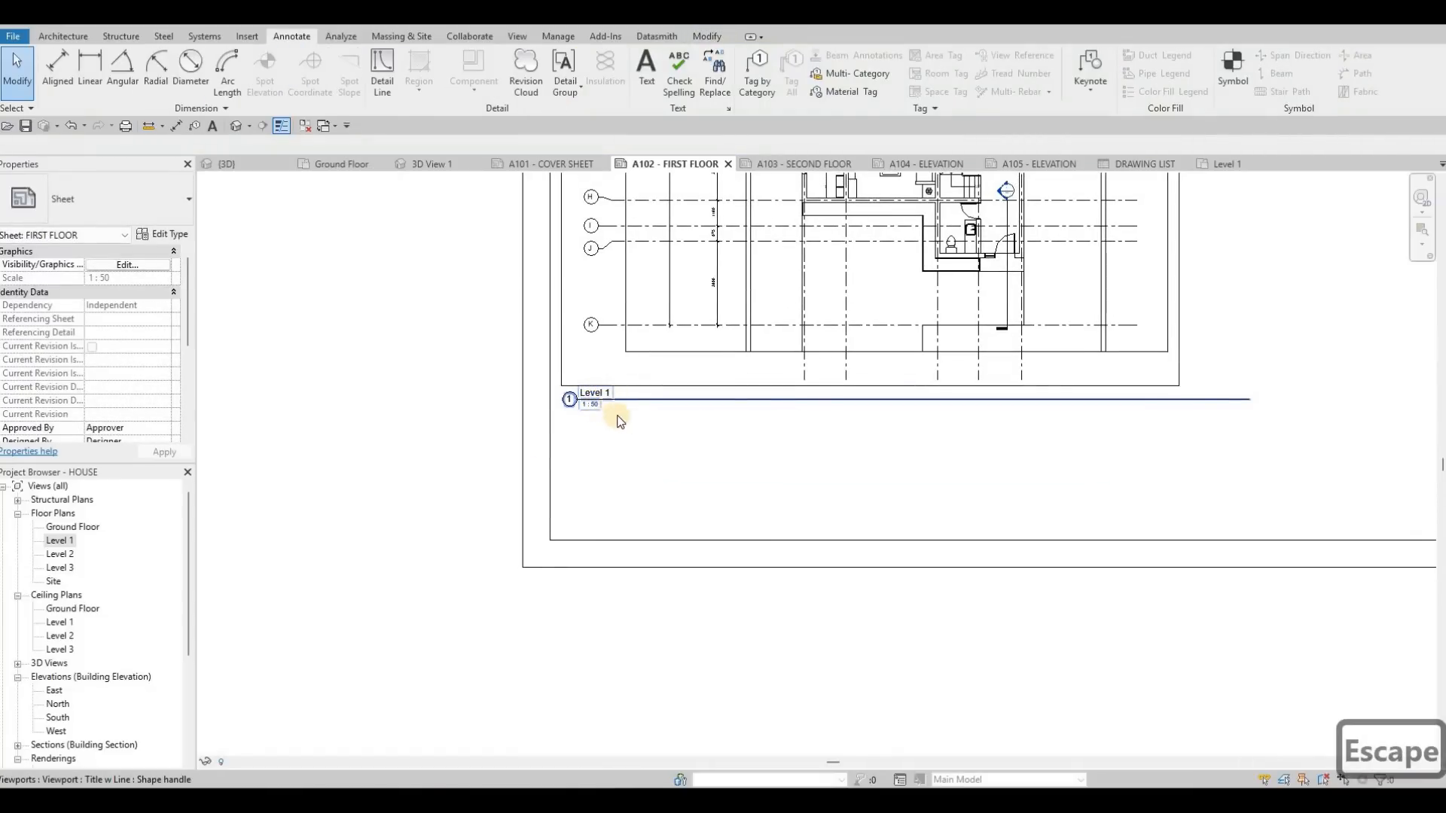
pyautogui.moveTo(637, 408); pyautogui.dragTo(634, 420, button='middle')
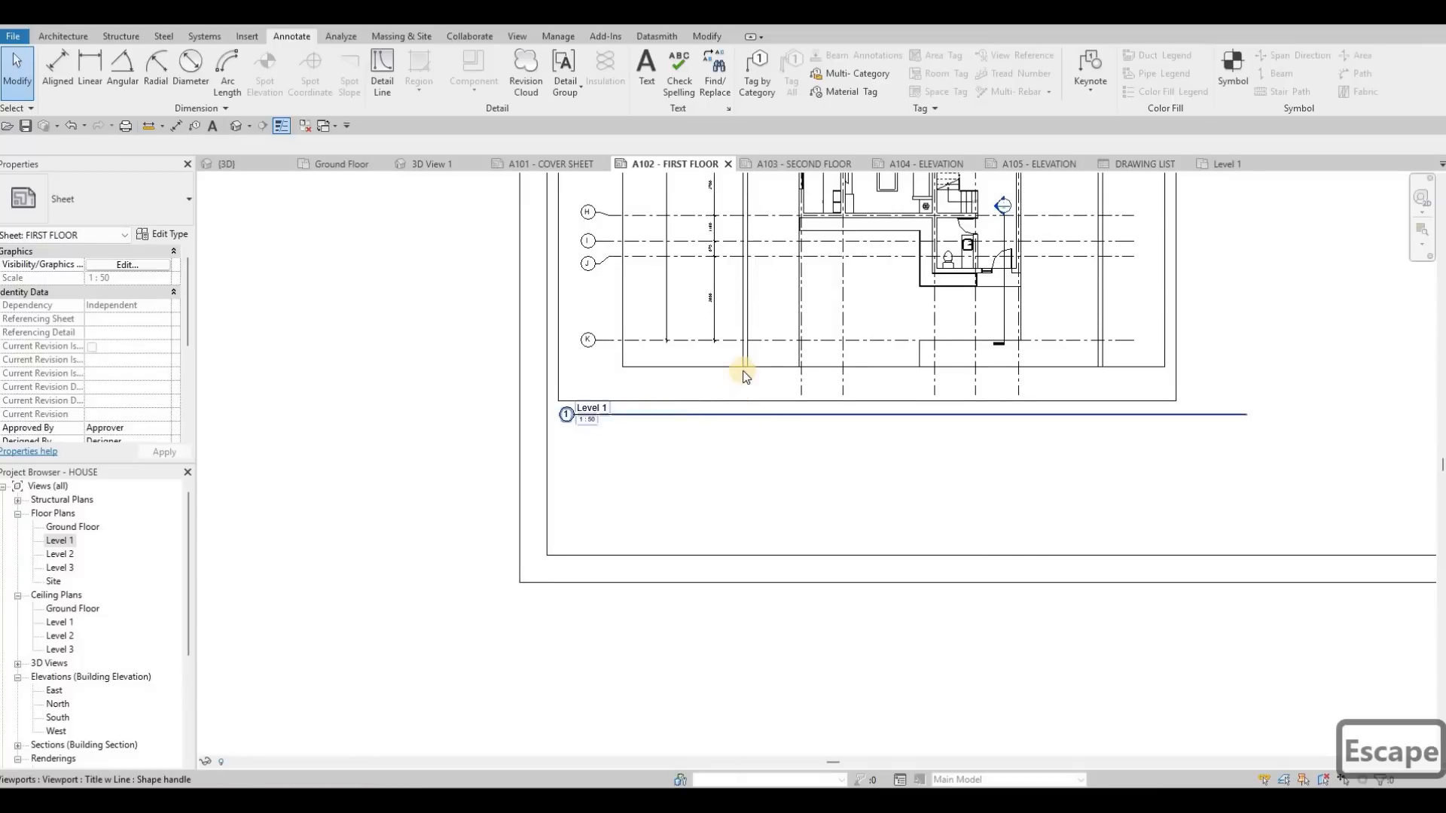
pyautogui.scroll(-2, 723, 384)
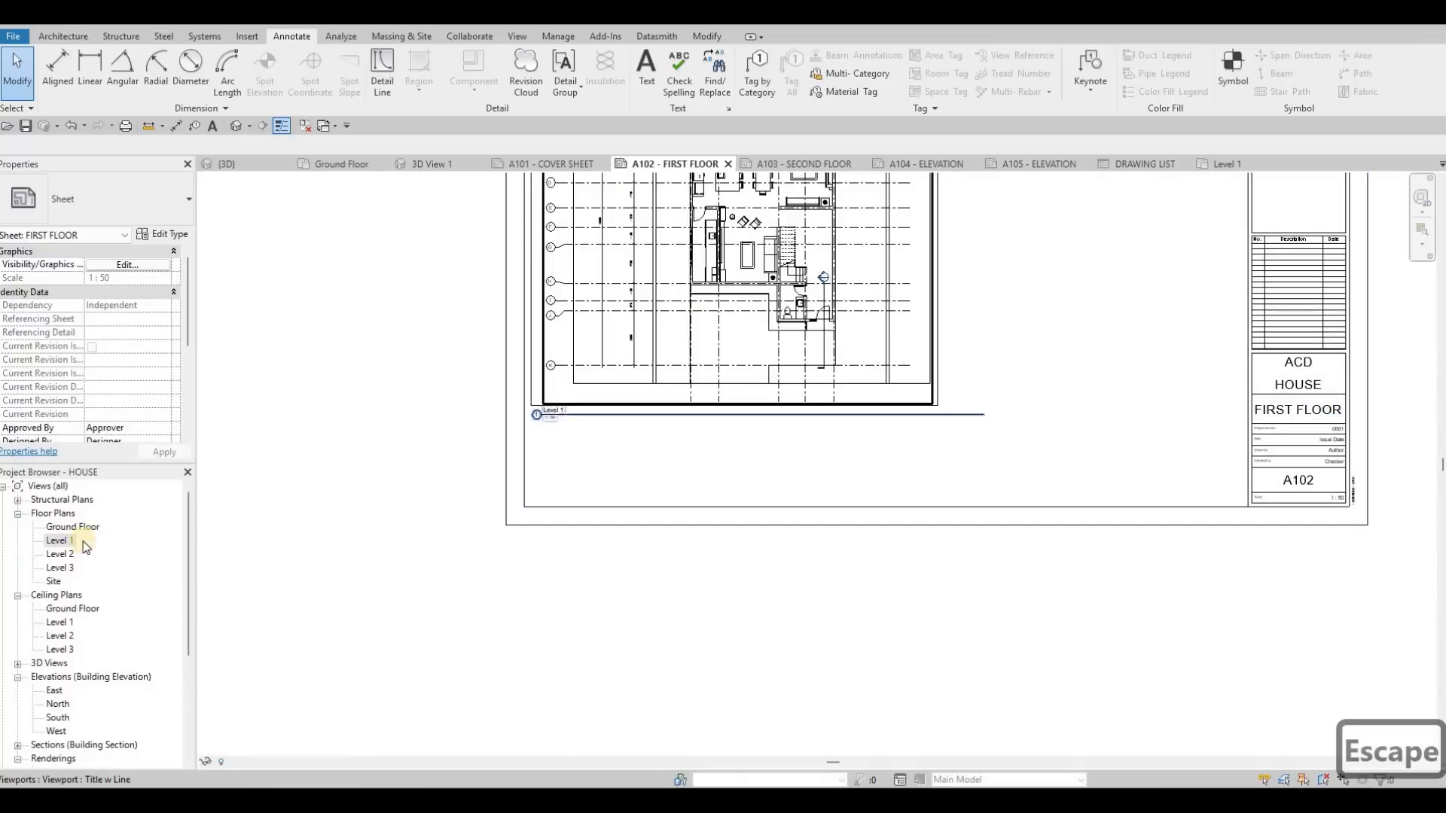
# Step: Set the Level 1 viewport's title on sheet to FIRST FLOOR
pyautogui.press('Escape')
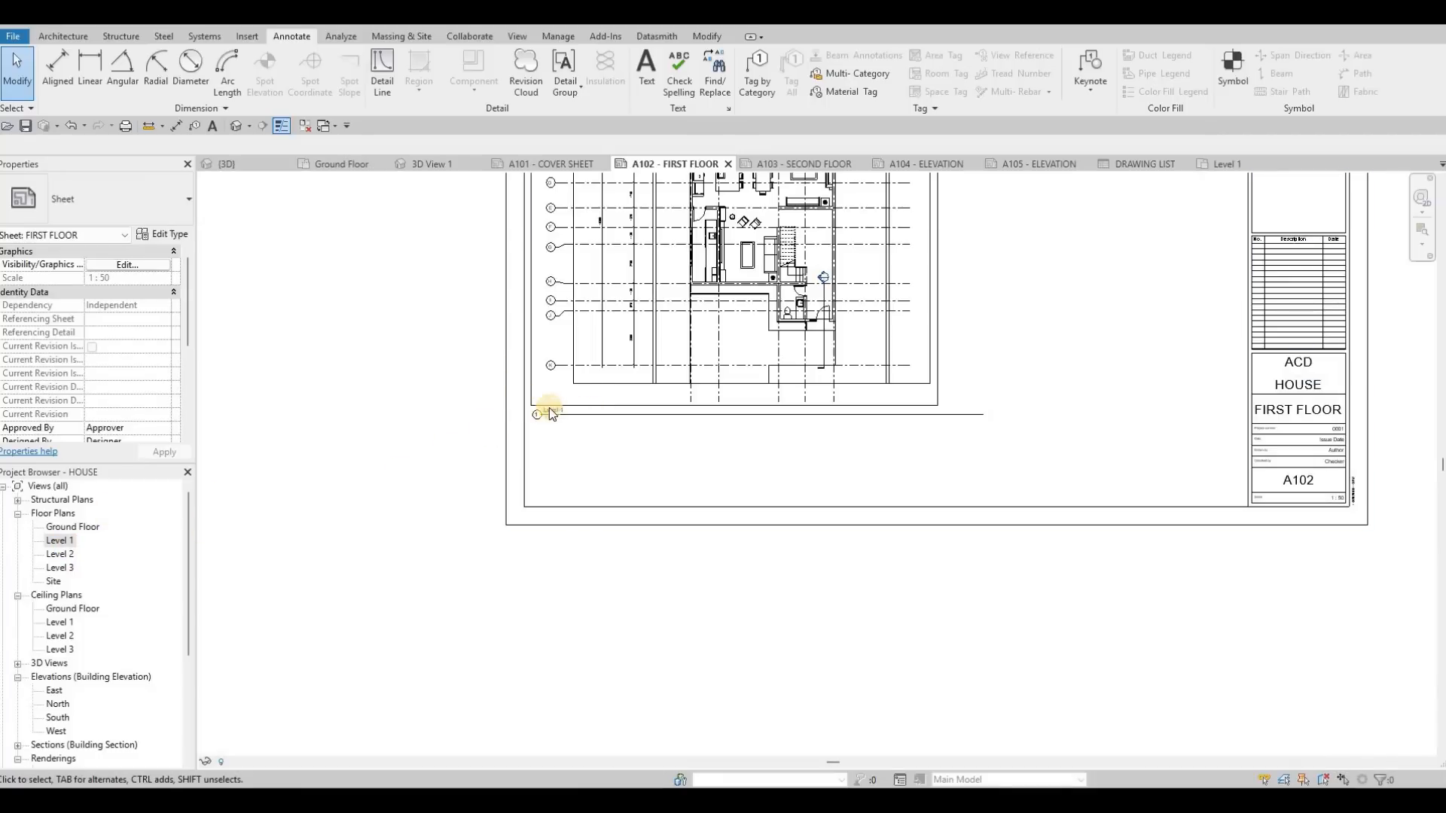
pyautogui.click(597, 364)
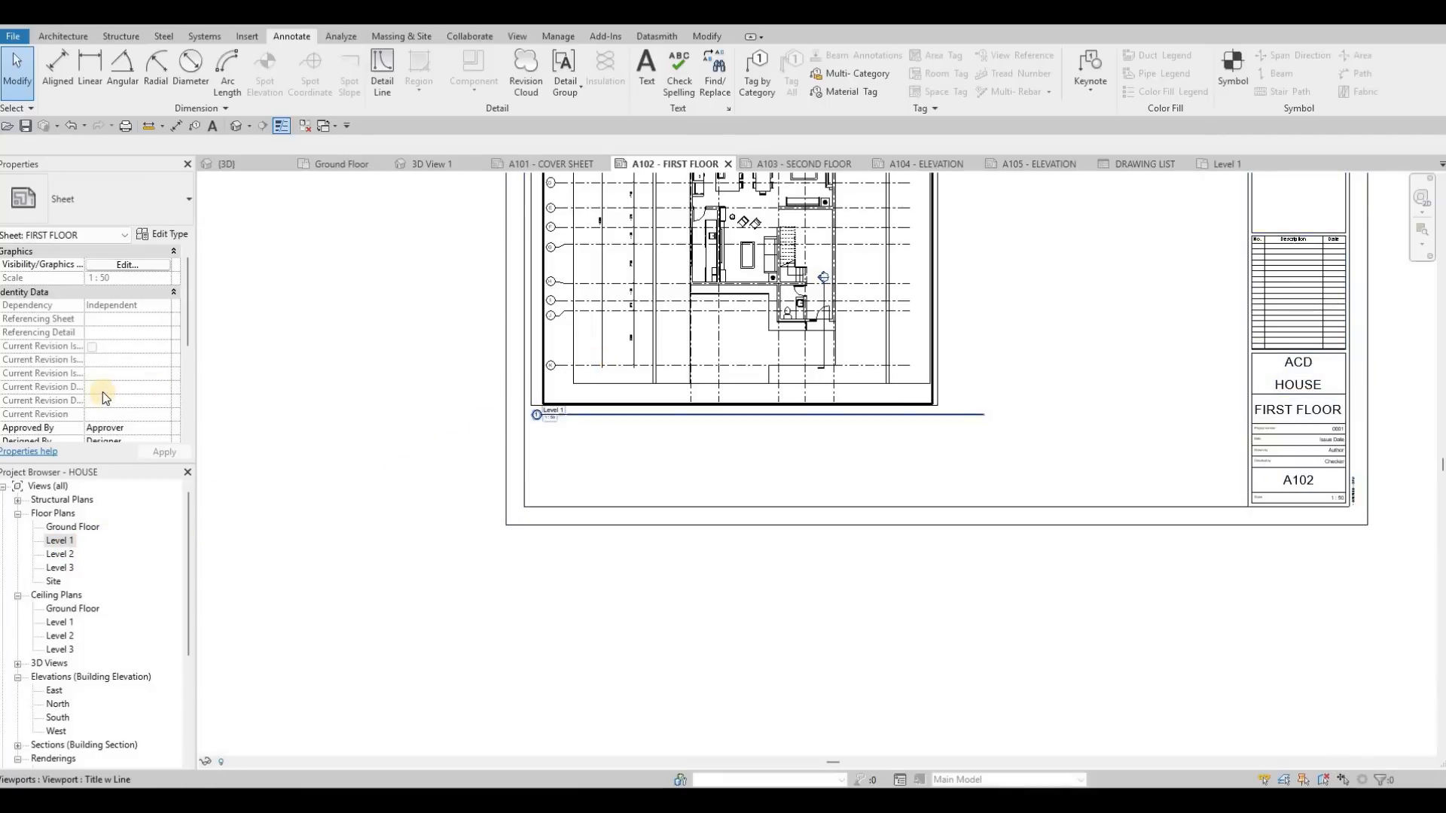
pyautogui.scroll(-6, 104, 398)
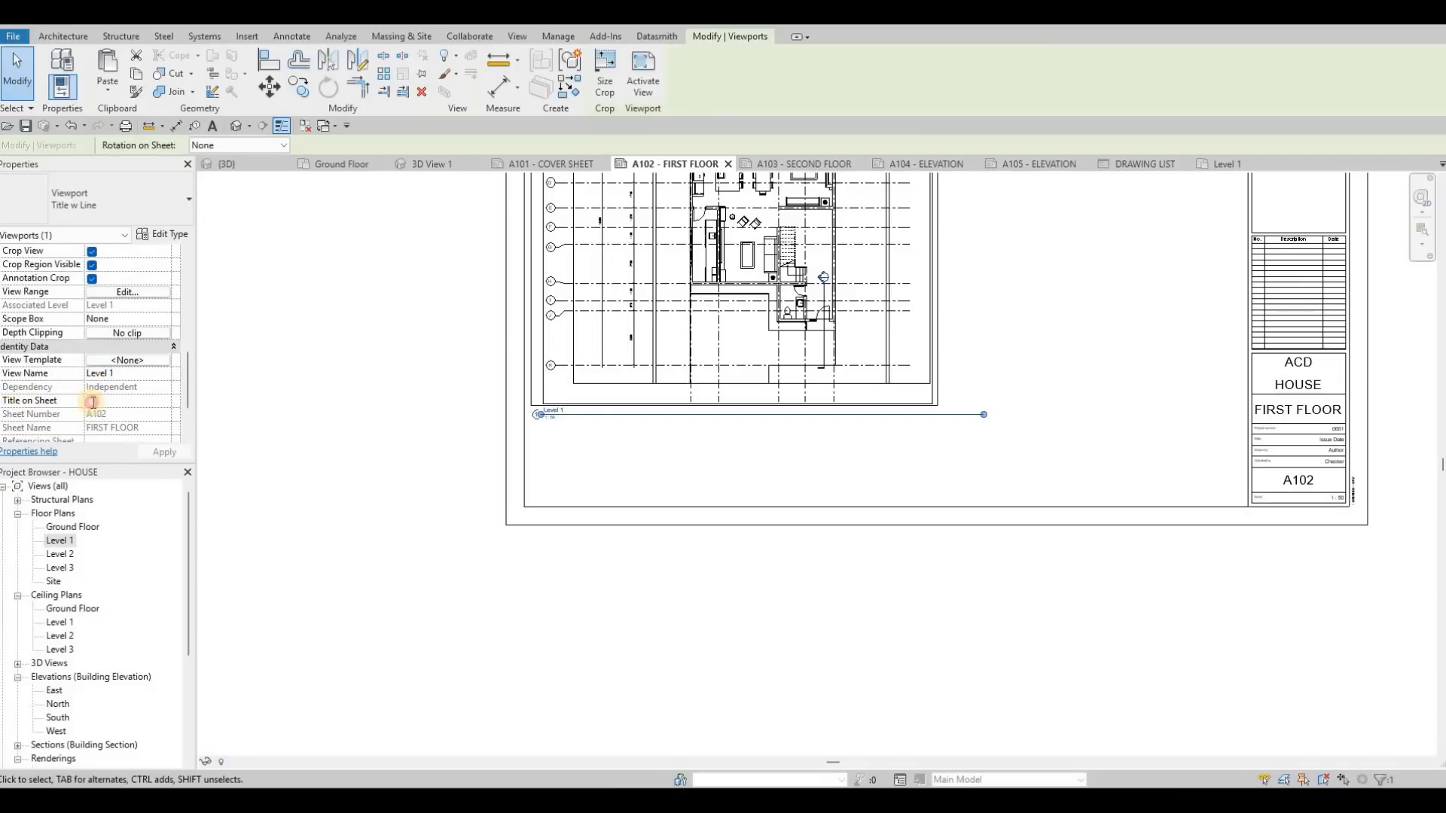
pyautogui.click(93, 401)
pyautogui.write('FIRST FLO')
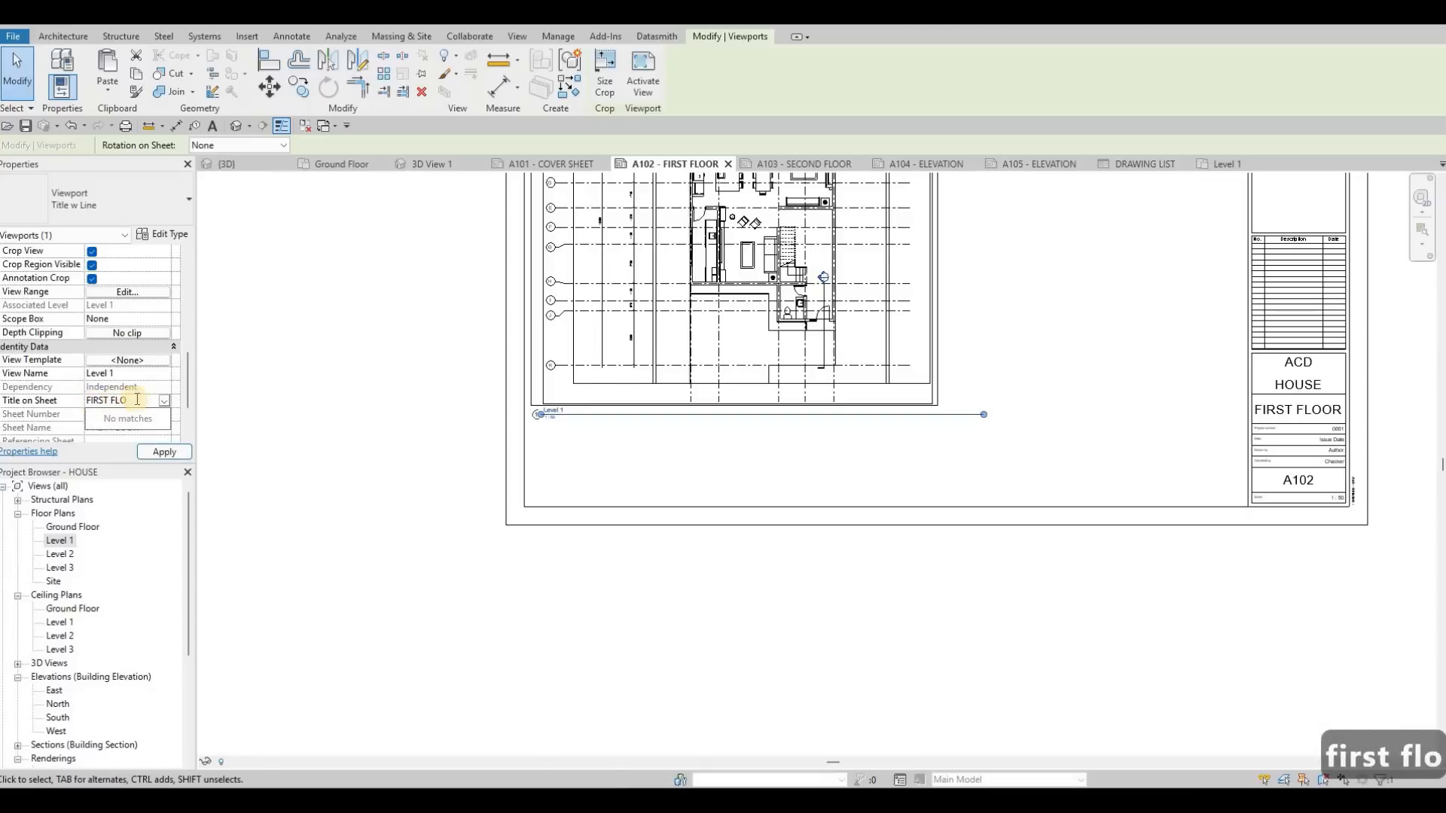
pyautogui.write('OR')
pyautogui.click(158, 454)
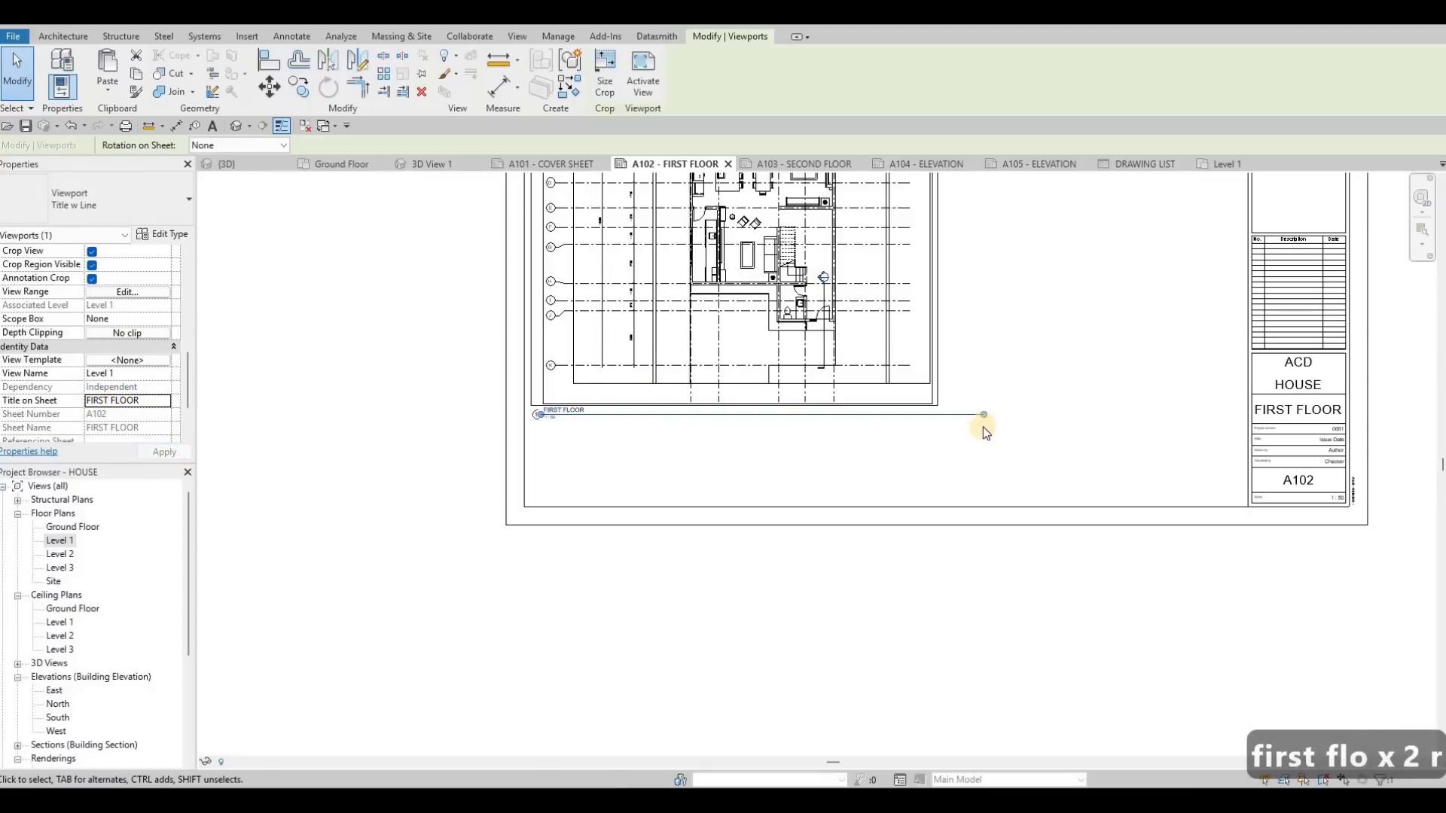
# Step: Shorten the FIRST FLOOR viewport title's line to about the width of its text
pyautogui.moveTo(983, 417)
pyautogui.mouseDown()
pyautogui.moveTo(590, 445)
pyautogui.moveTo(614, 455)
pyautogui.mouseUp()
pyautogui.press('Escape')
pyautogui.press('Escape')
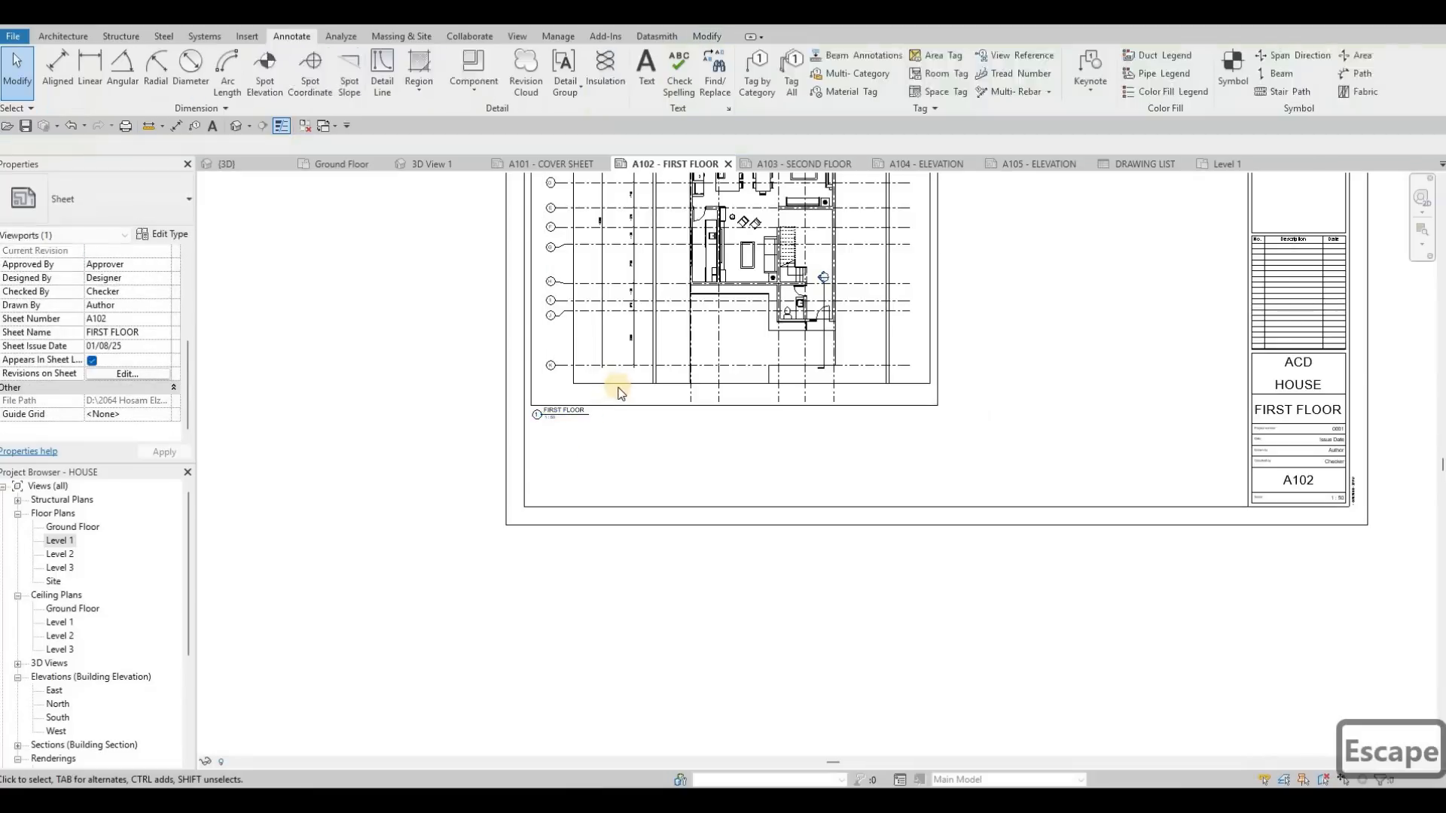
# Step: Copy the detail-line rectangle around the first floor plan and paste it onto sheet A103 aligned to the current view
pyautogui.scroll(-1, 533, 371)
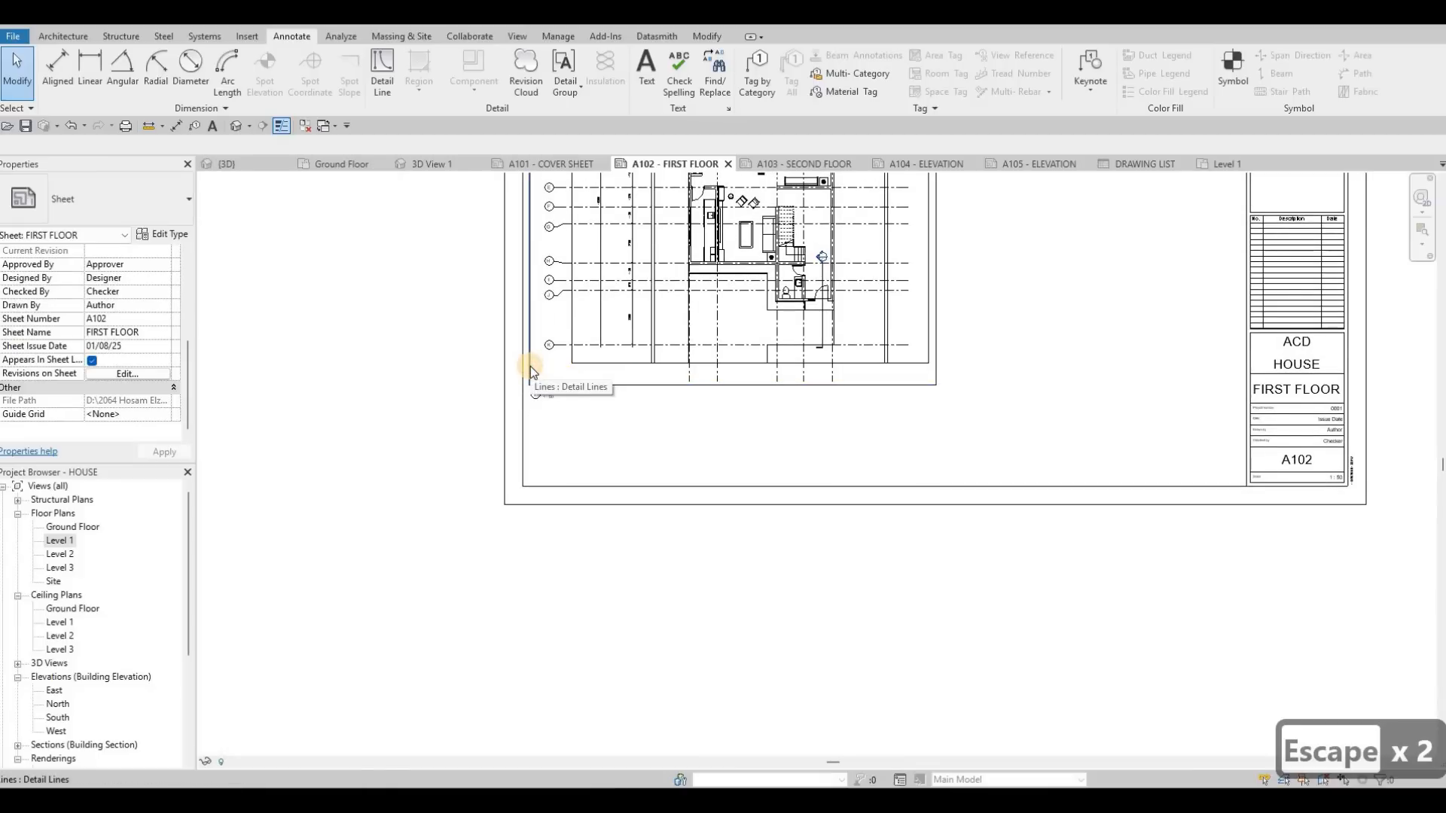
pyautogui.press('Tab')
pyautogui.click(530, 366)
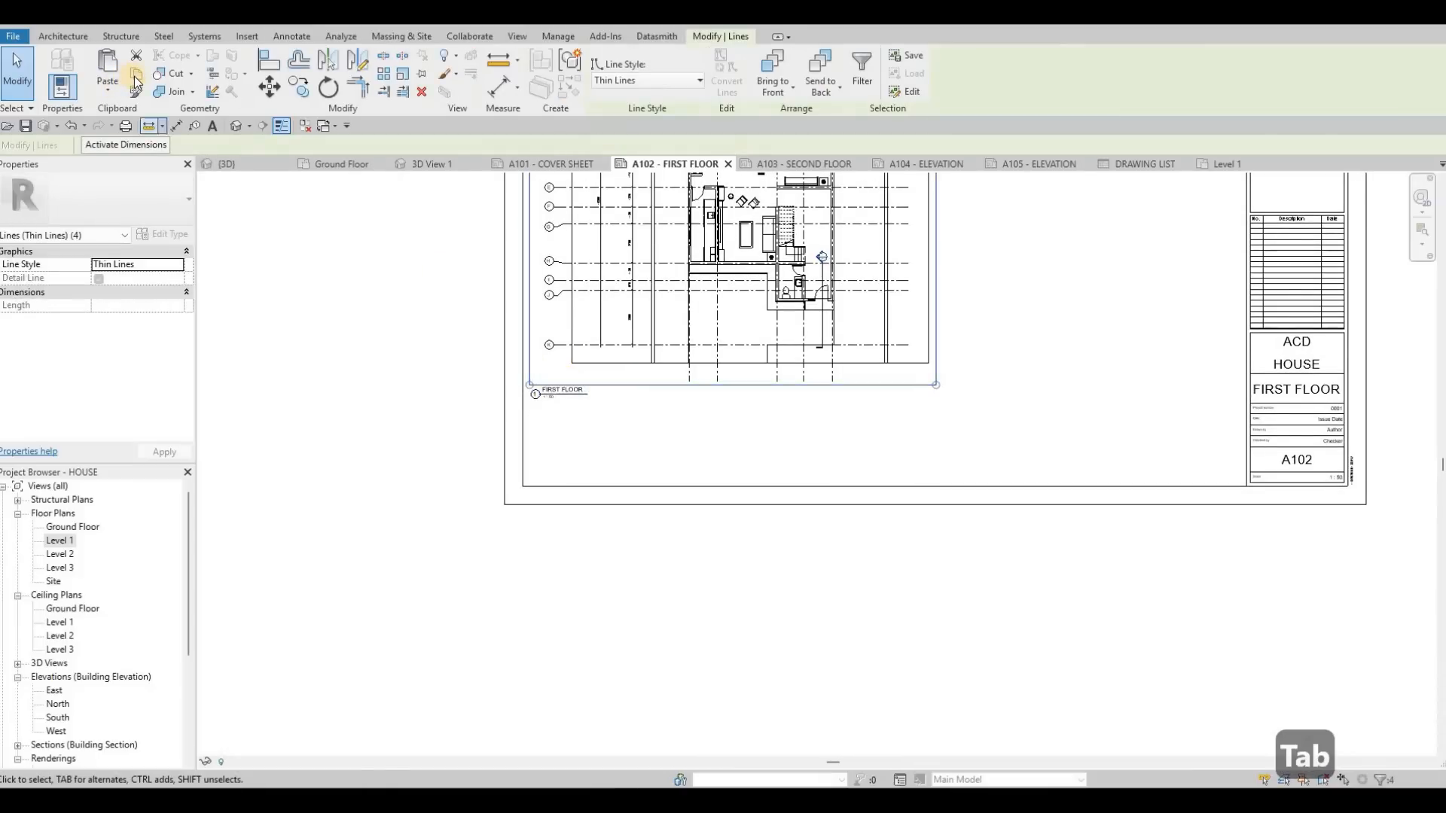
pyautogui.click(135, 78)
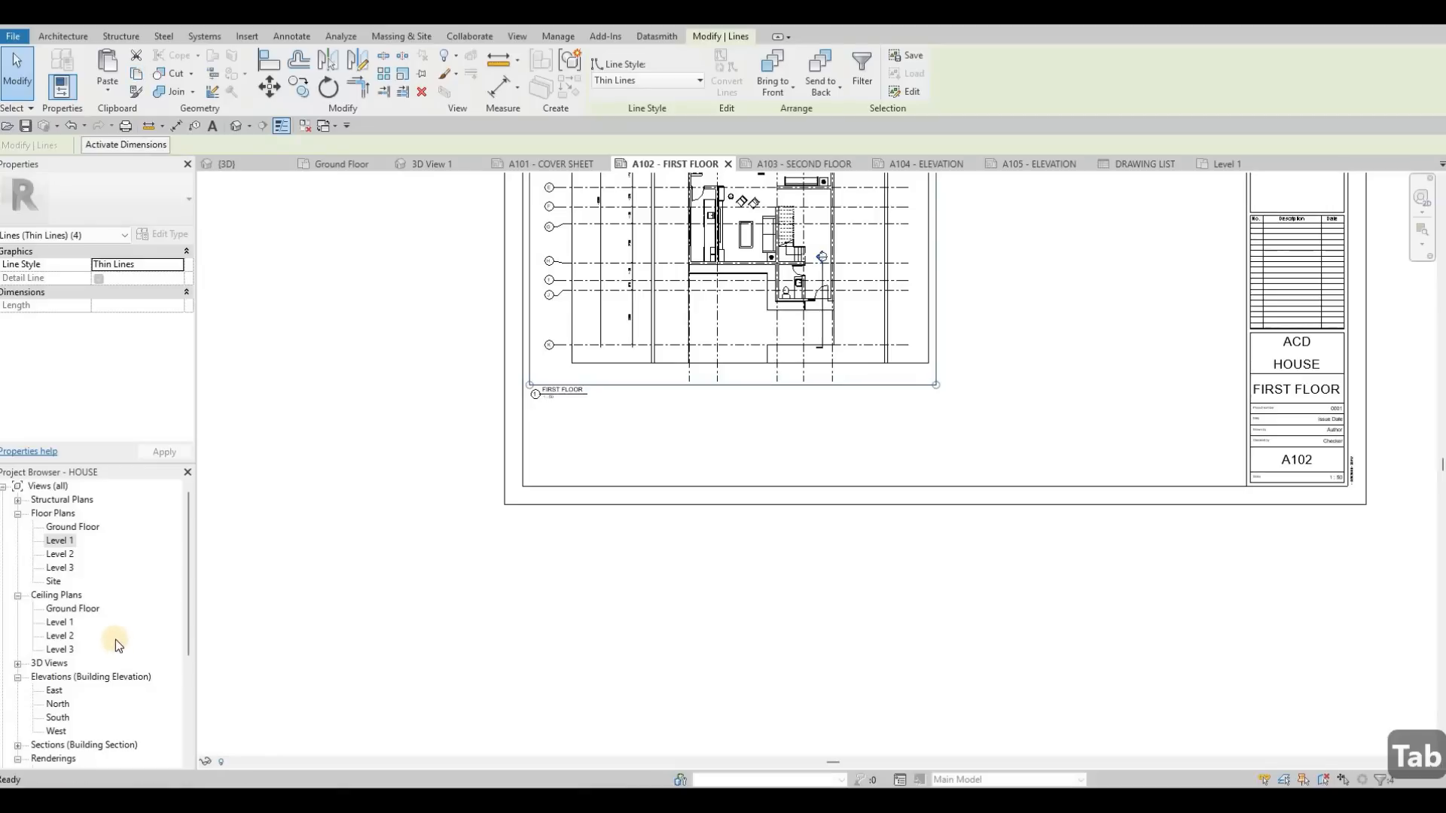
pyautogui.press('Escape')
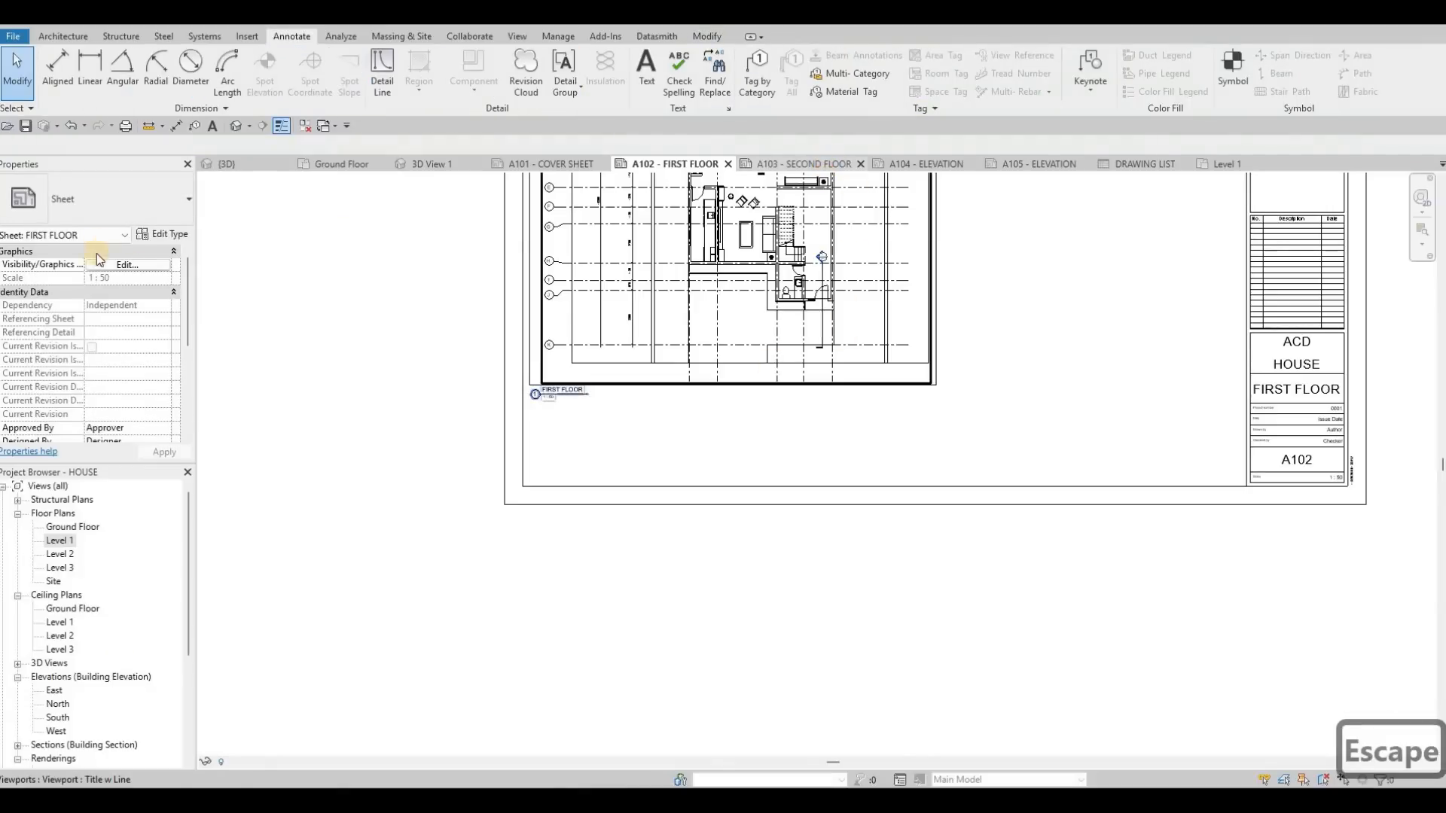
pyautogui.scroll(-5, 122, 378)
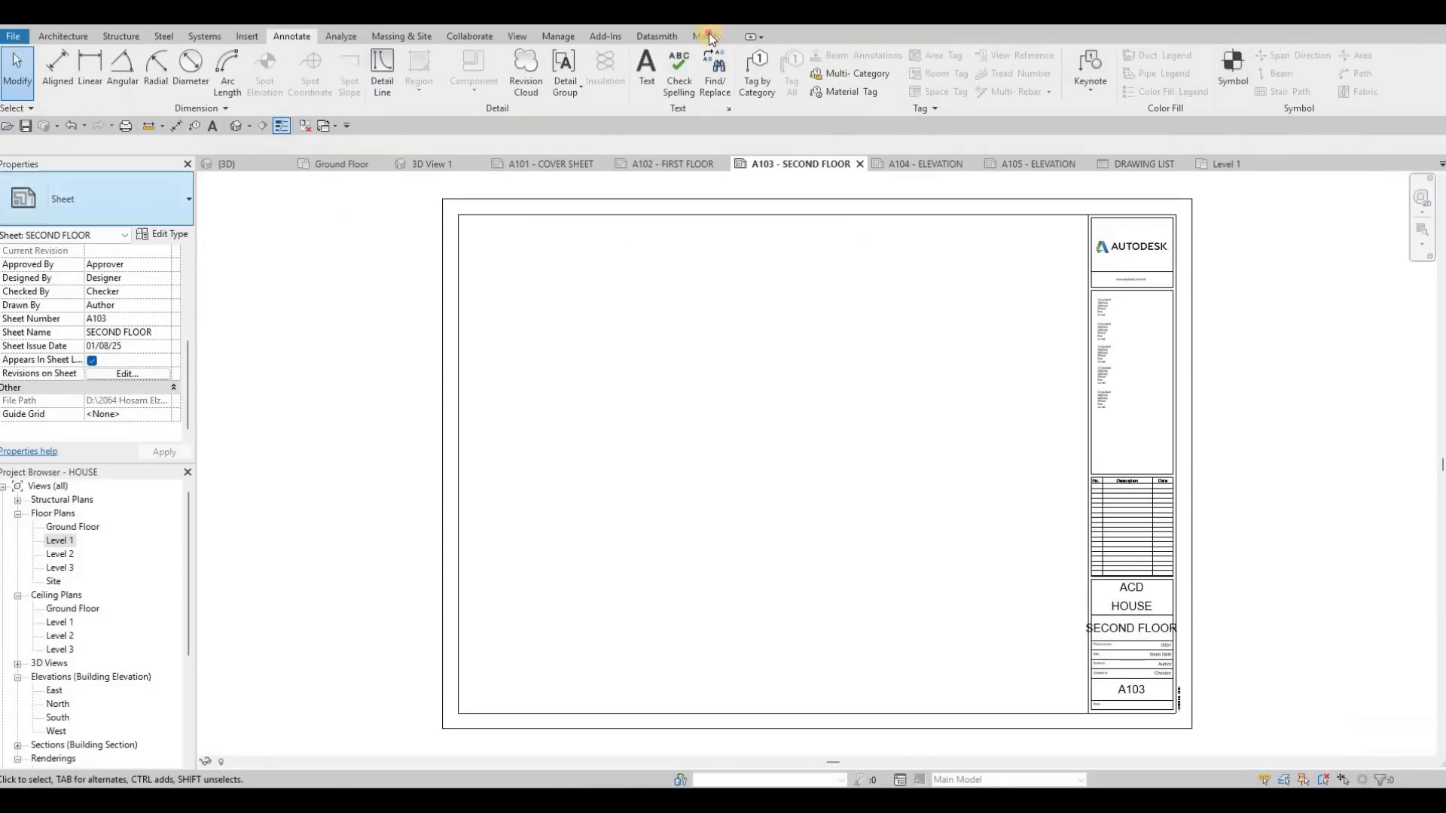
pyautogui.click(107, 89)
pyautogui.click(158, 205)
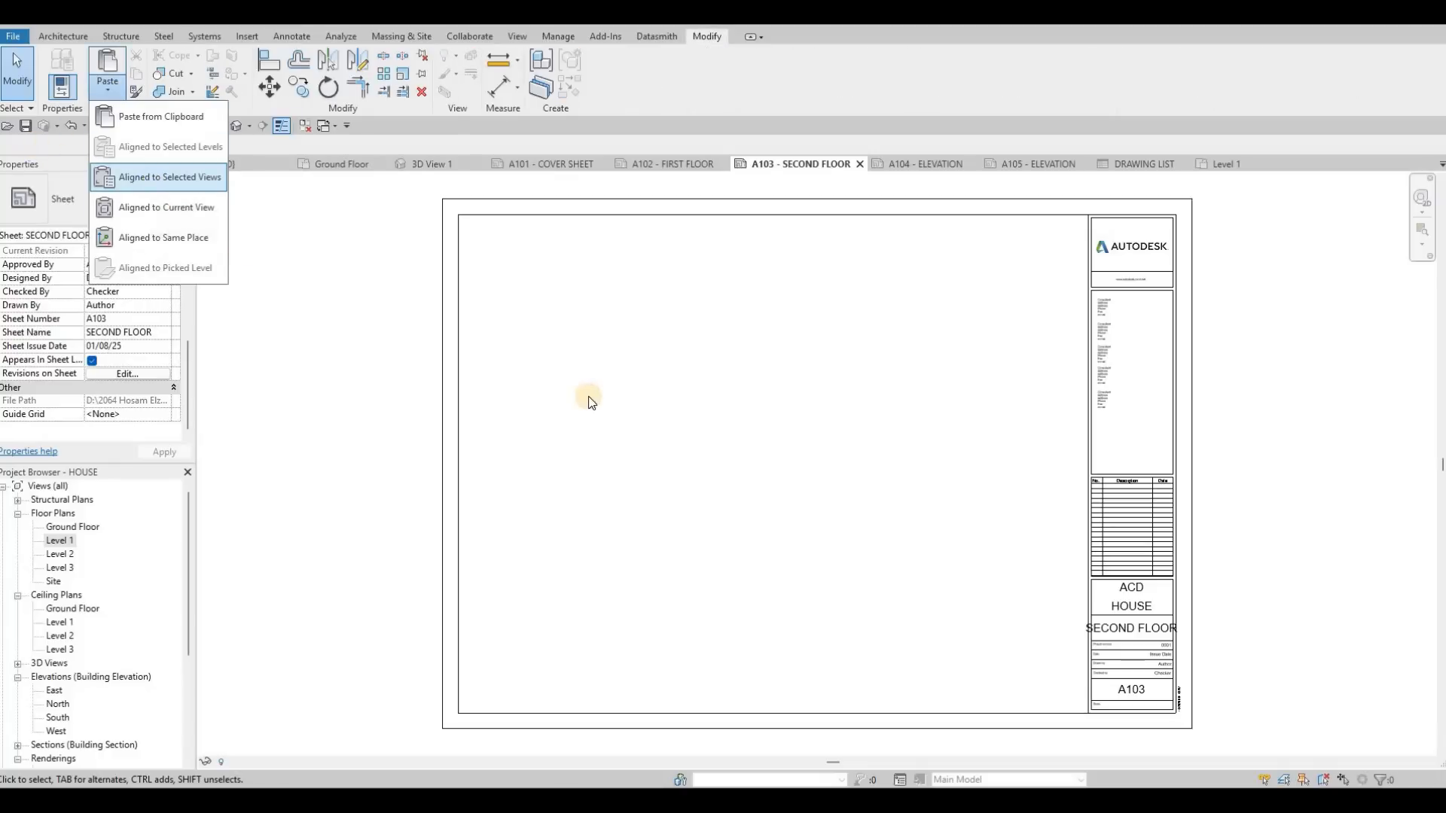
pyautogui.press('Escape')
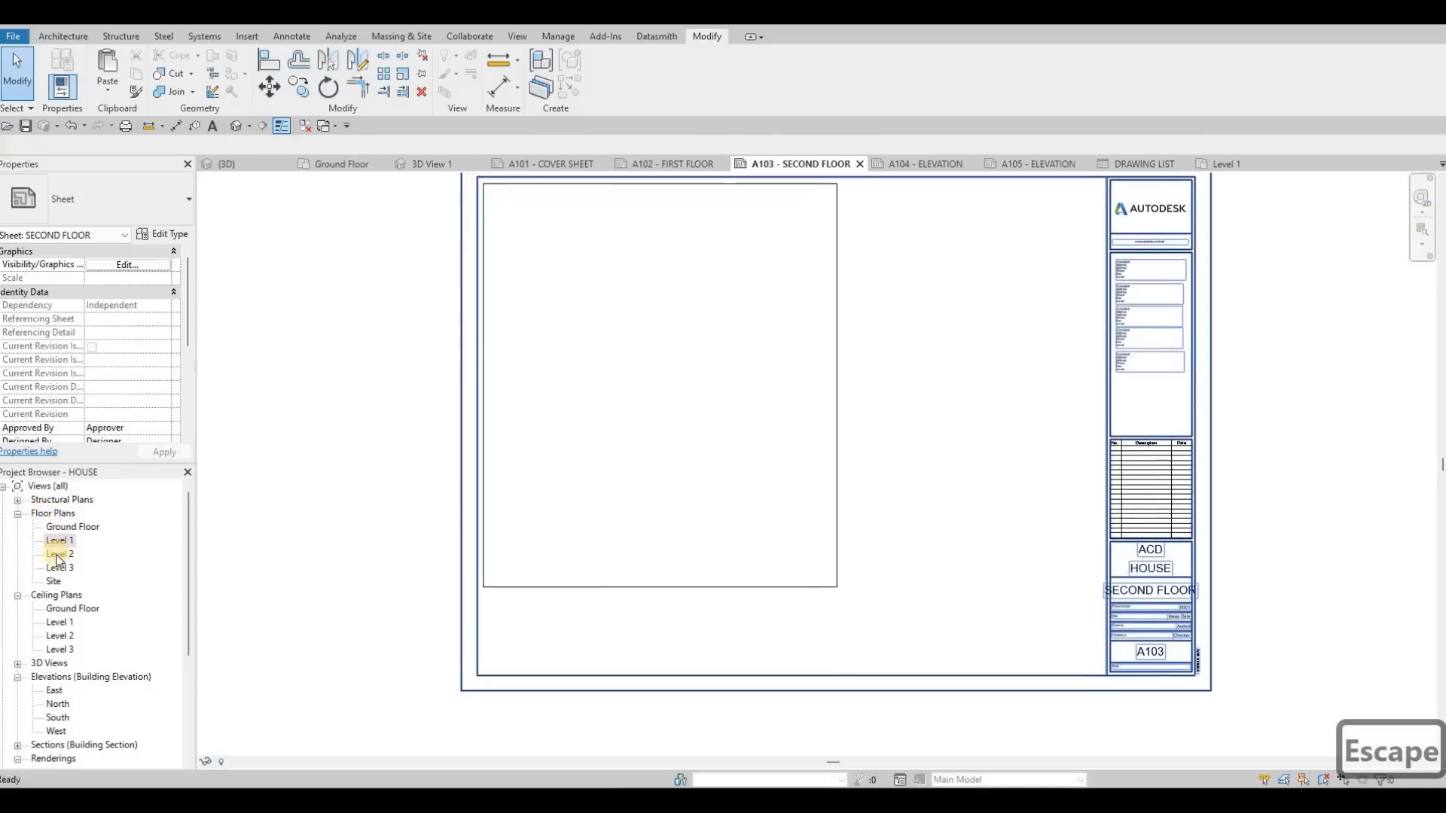
# Step: Set the Level 2 floor plan's scale to 1:50 and turn on Crop View, Crop Region Visible and Annotation Crop
pyautogui.press('Escape')
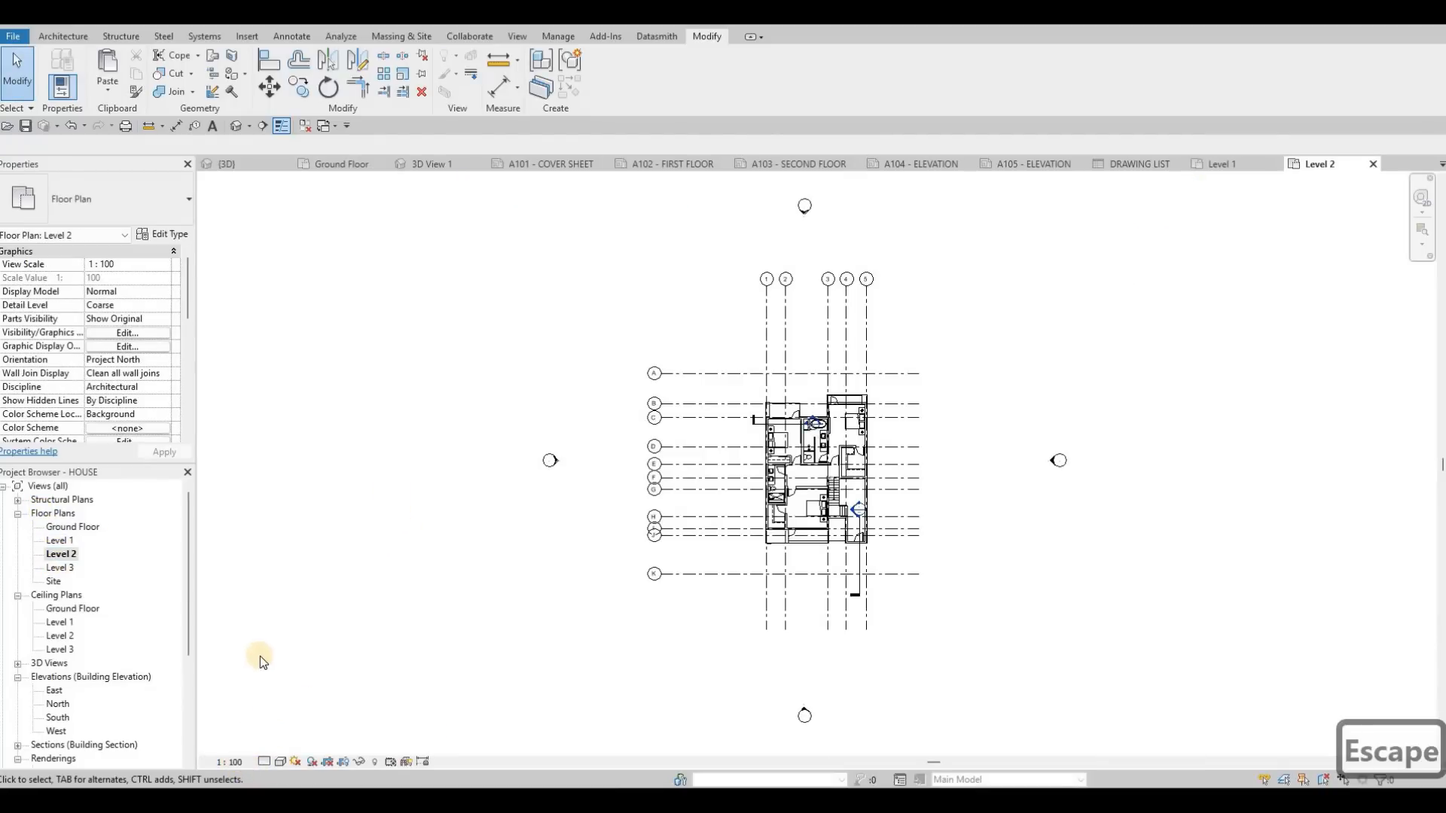
pyautogui.click(229, 762)
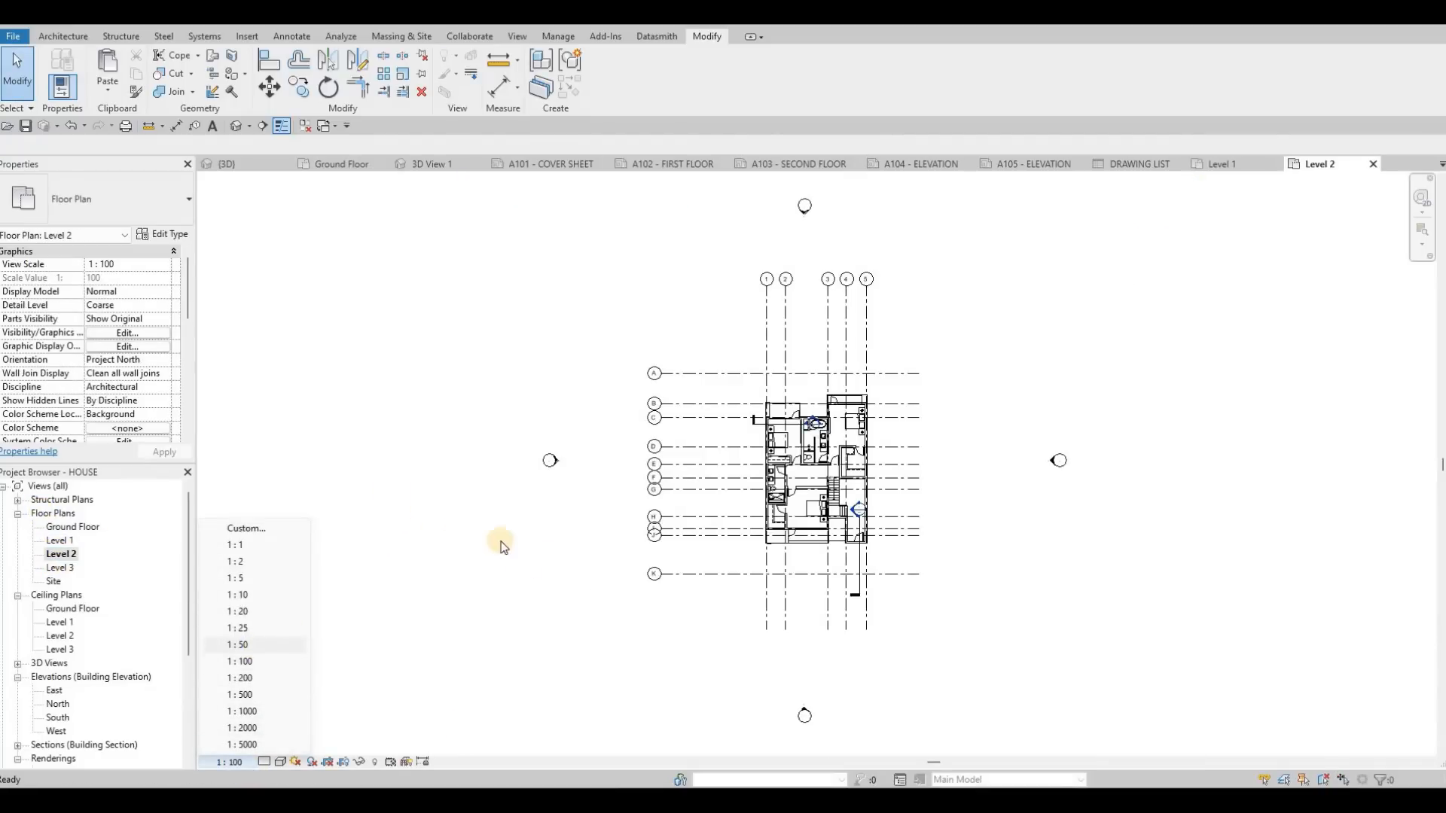
pyautogui.press('Escape')
pyautogui.scroll(-3, 102, 344)
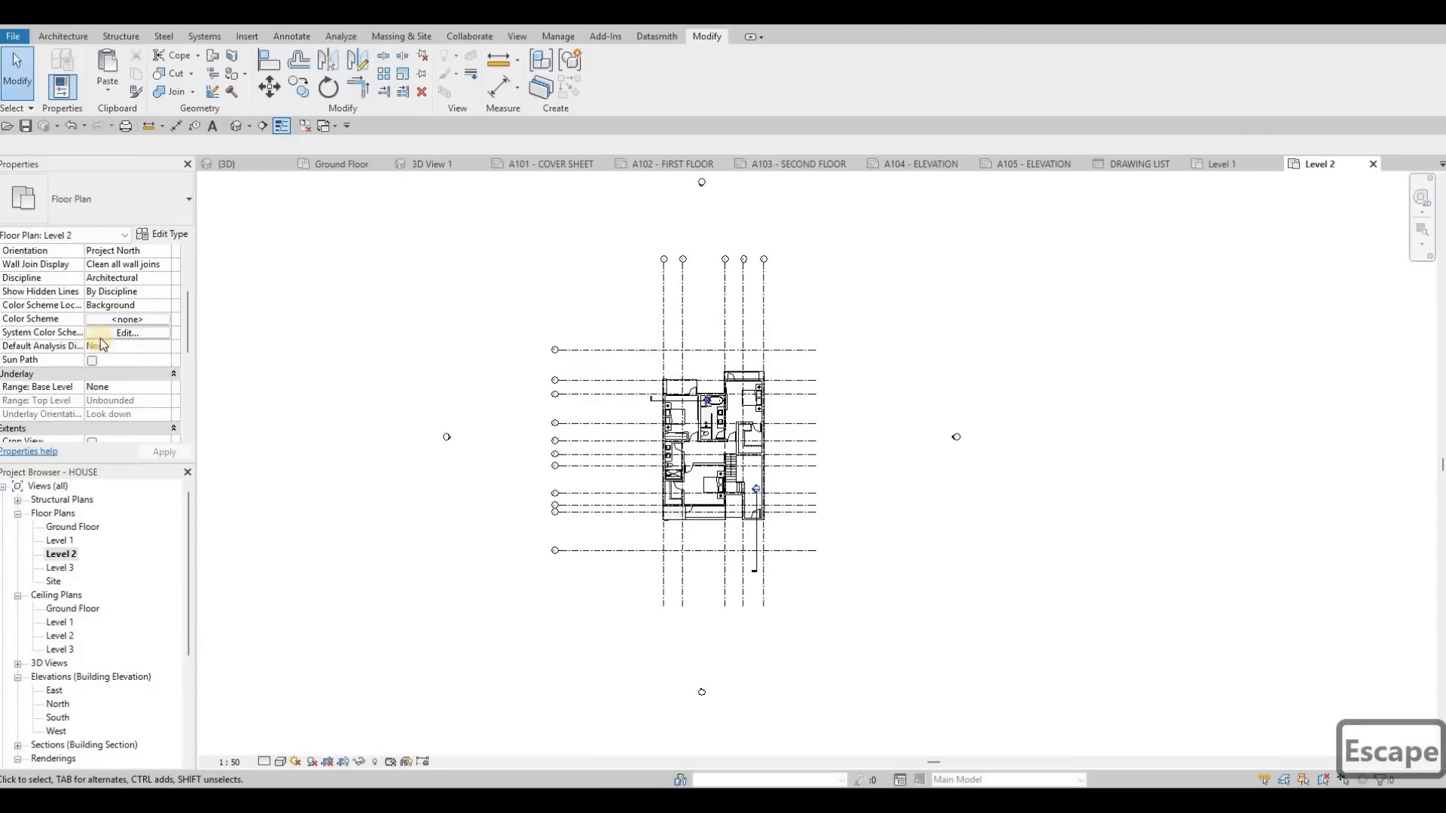
pyautogui.scroll(-3, 98, 331)
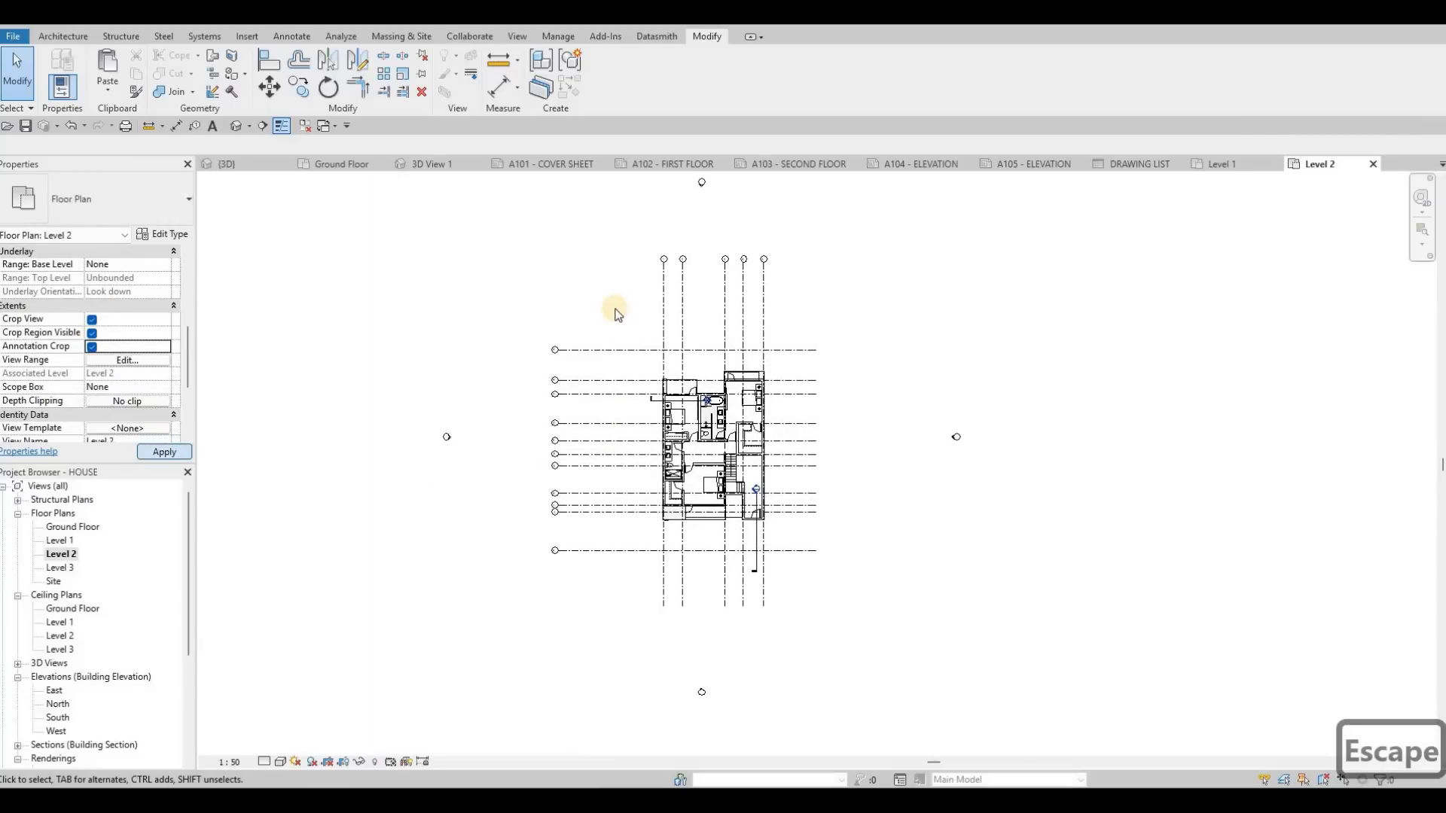
# Step: Pull all four sides of the Level 2 crop region in to sit closely around the grid lines
pyautogui.scroll(-3, 604, 284)
pyautogui.moveTo(652, 304); pyautogui.dragTo(660, 365)
pyautogui.moveTo(501, 479); pyautogui.dragTo(588, 477)
pyautogui.moveTo(811, 480); pyautogui.dragTo(711, 466)
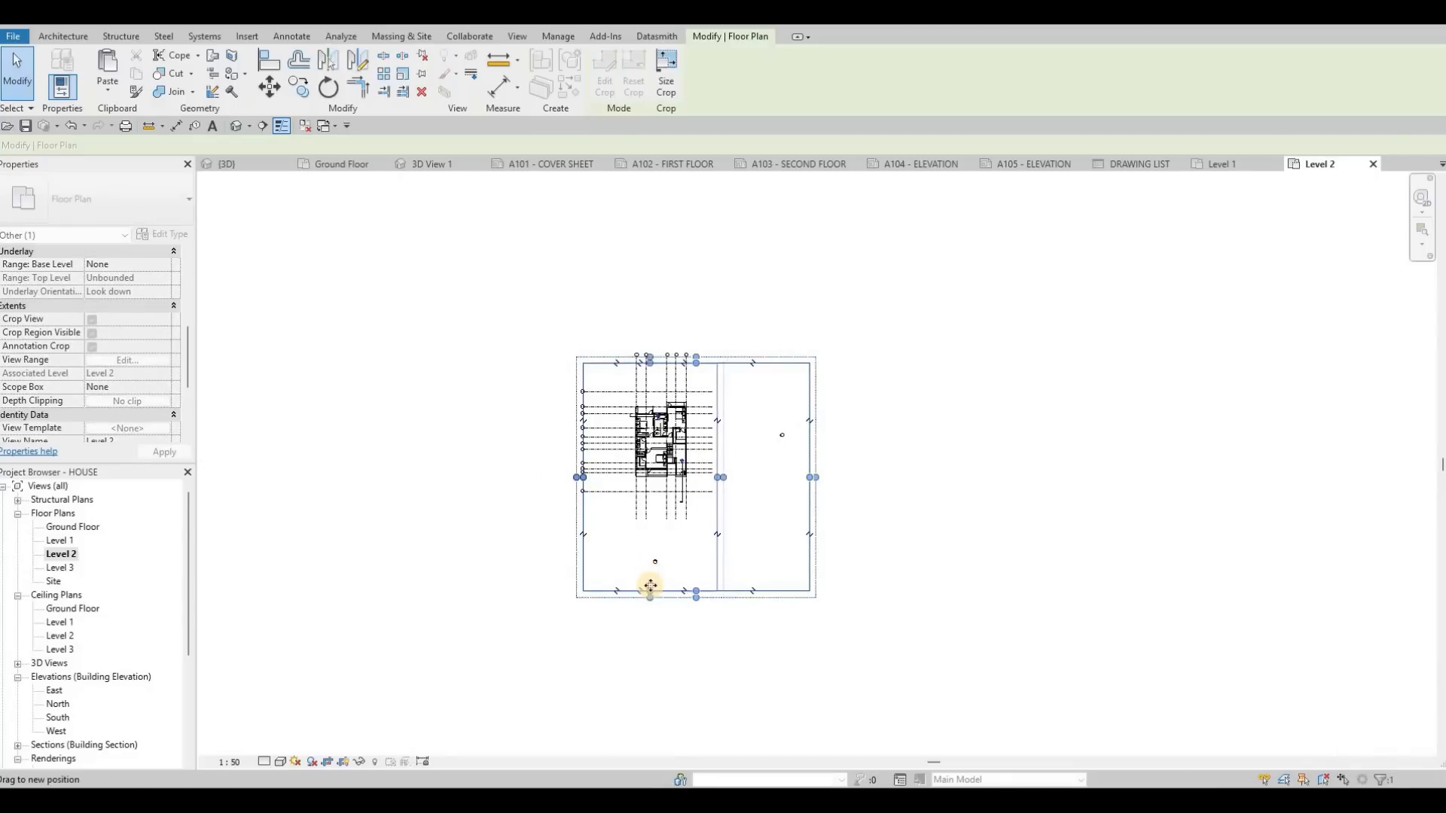
pyautogui.moveTo(650, 590); pyautogui.dragTo(649, 513)
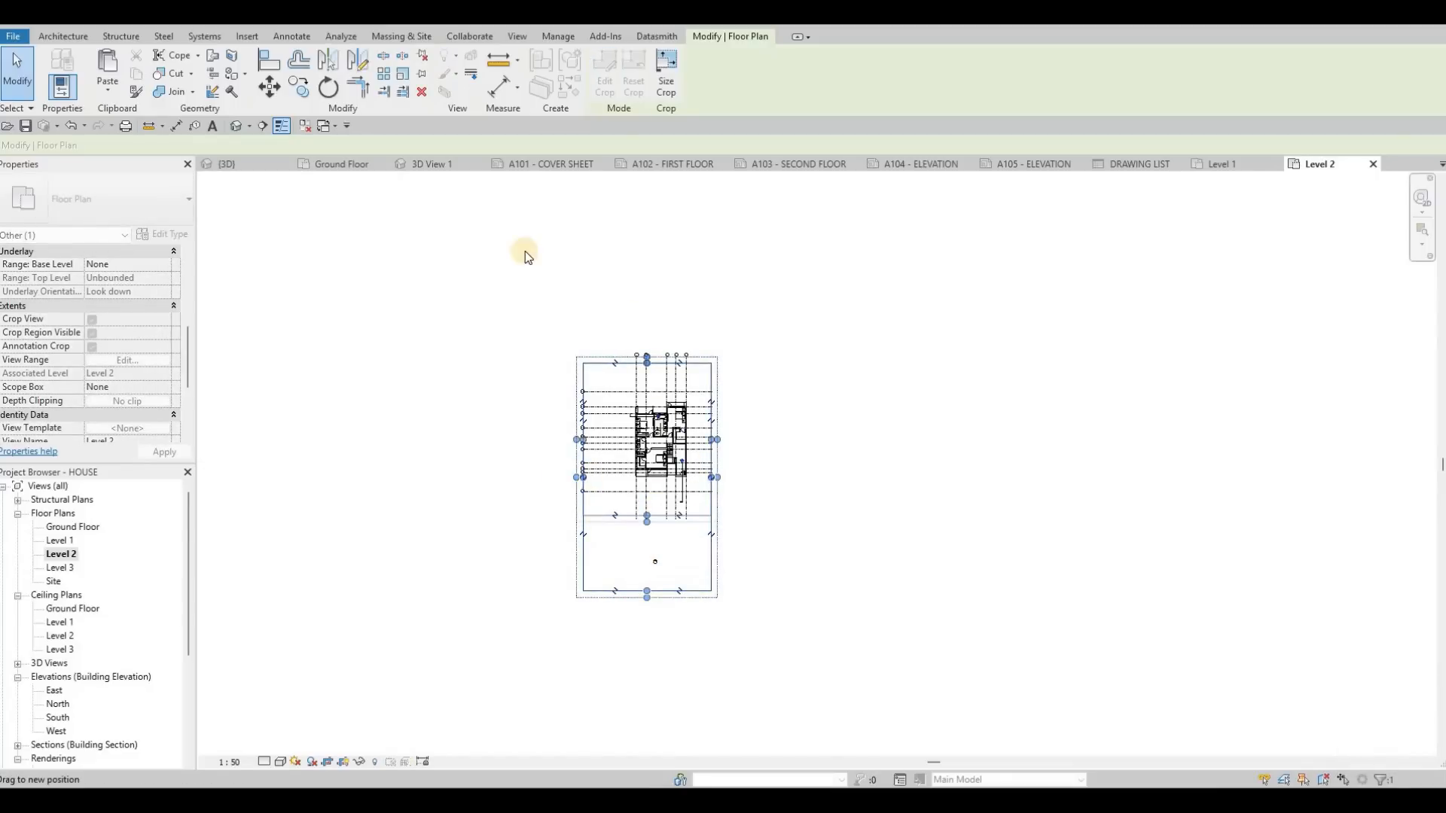
pyautogui.press('Escape')
pyautogui.press('Escape')
# Step: Place the Level 2 floor plan on sheet A103 over the pasted rectangle
pyautogui.click(798, 164)
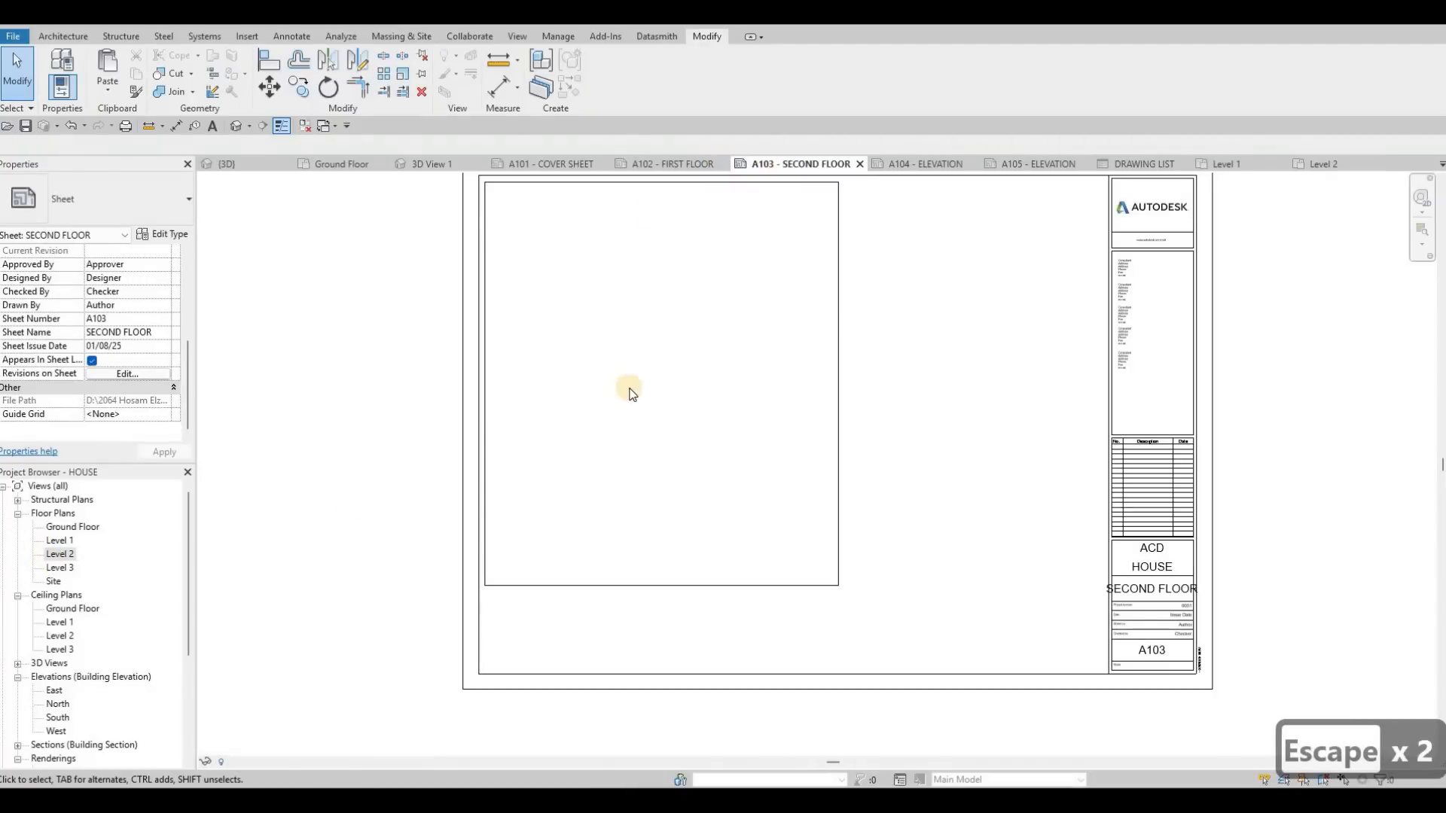
pyautogui.moveTo(59, 554); pyautogui.dragTo(655, 395)
pyautogui.click(657, 394)
pyautogui.press('Escape')
pyautogui.press('Escape')
# Step: Activate the Level 2 viewport, raise its lower crop edge to fit inside the rectangle, and deactivate the view
pyautogui.doubleClick(595, 586)
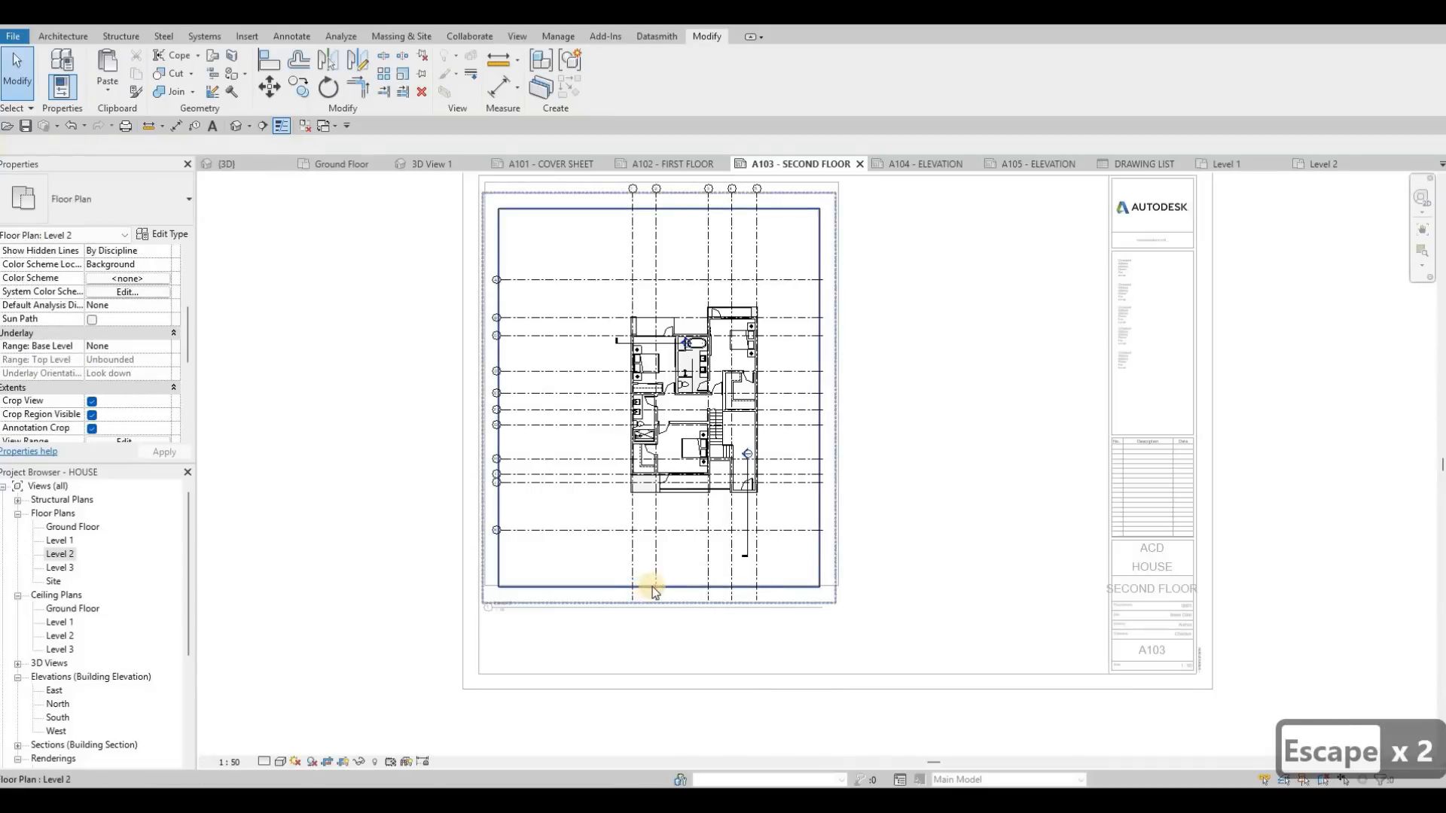
pyautogui.click(653, 586)
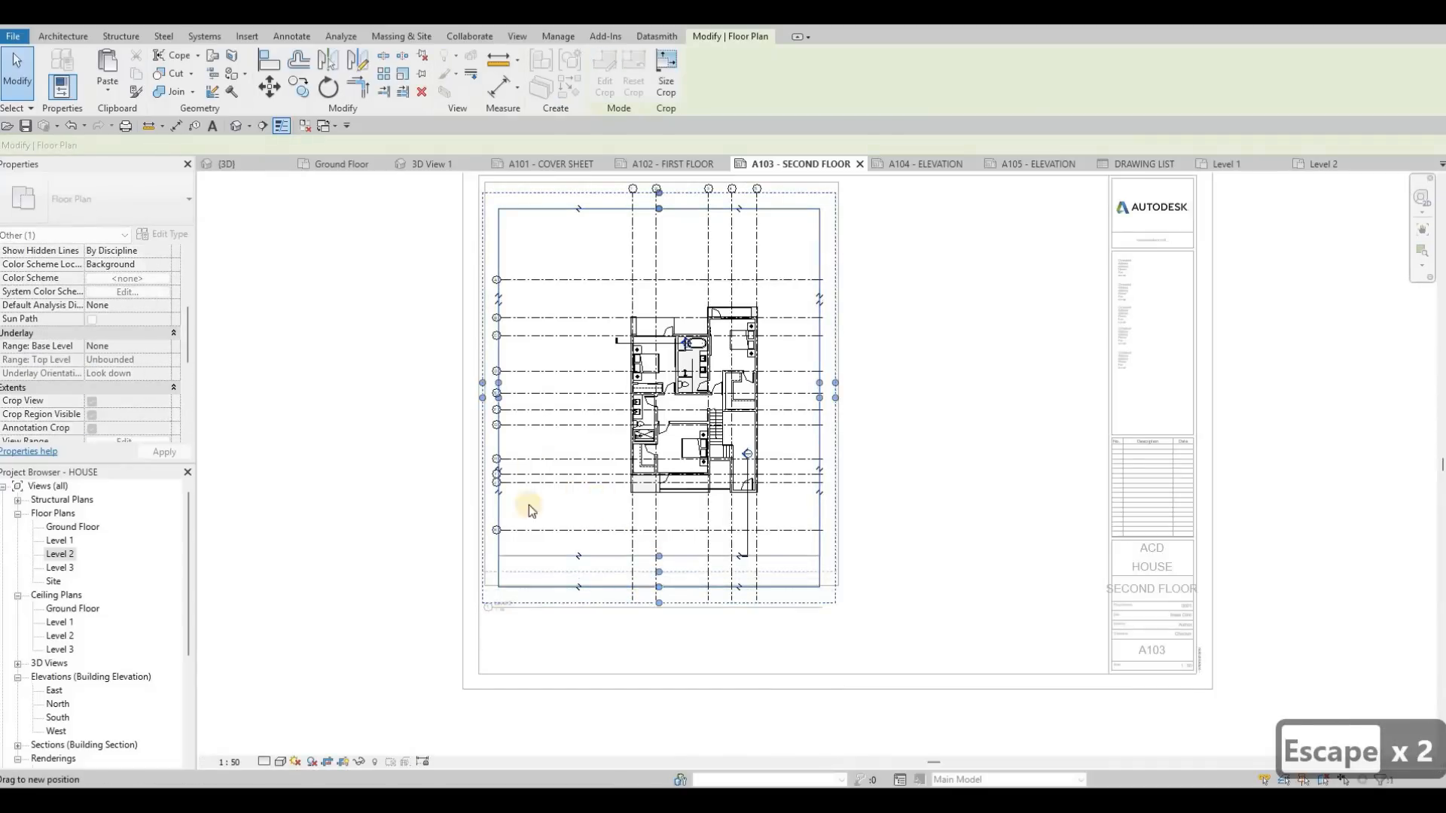
pyautogui.press('Escape')
pyautogui.press('Escape')
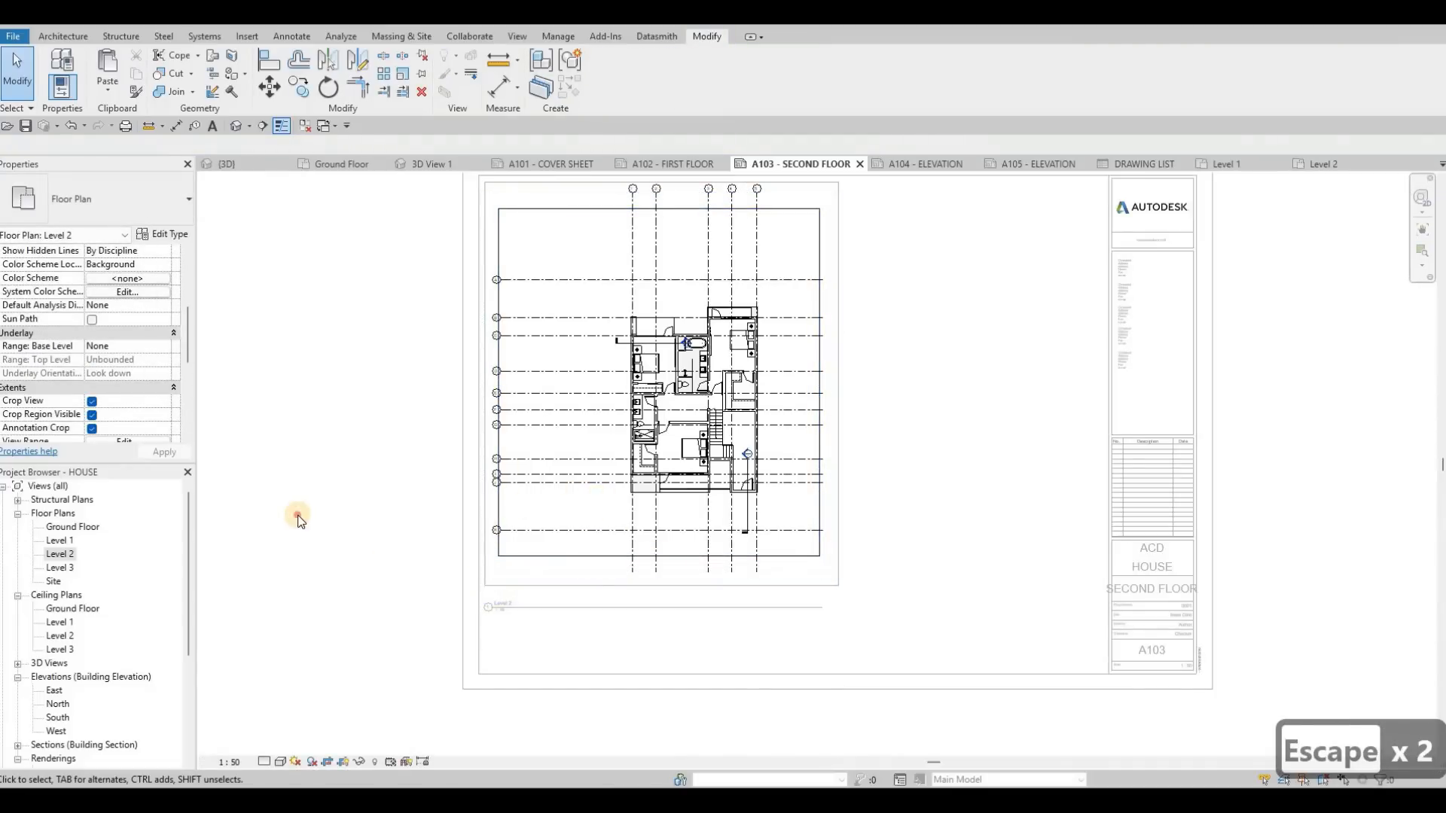
pyautogui.doubleClick(506, 585)
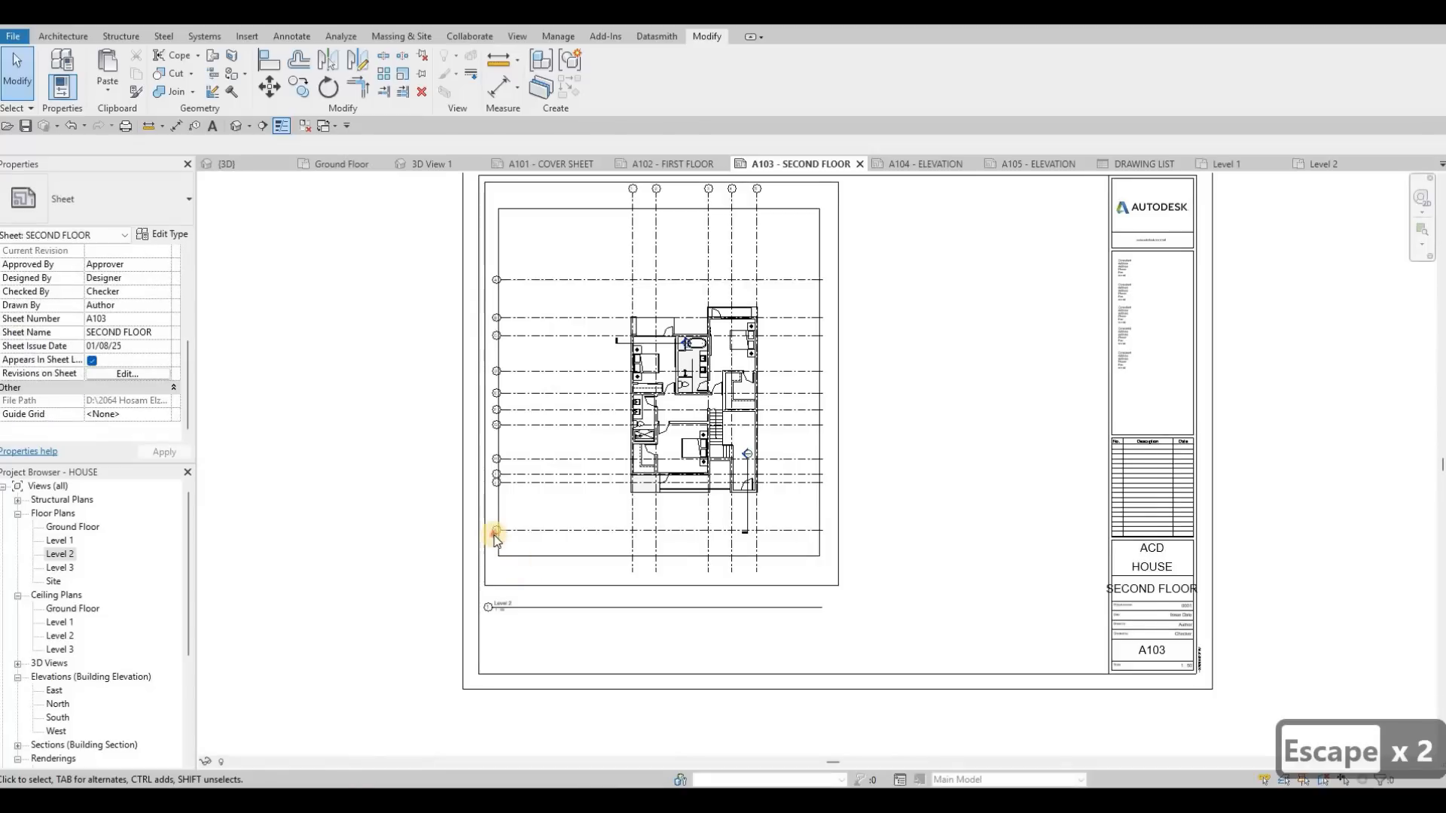
# Step: Move the Level 2 viewport title up to just below the rectangle's lower-left corner
pyautogui.moveTo(500, 589); pyautogui.dragTo(508, 536, button='middle')
pyautogui.scroll(1, 508, 536)
pyautogui.scroll(3, 508, 536)
pyautogui.click(507, 494)
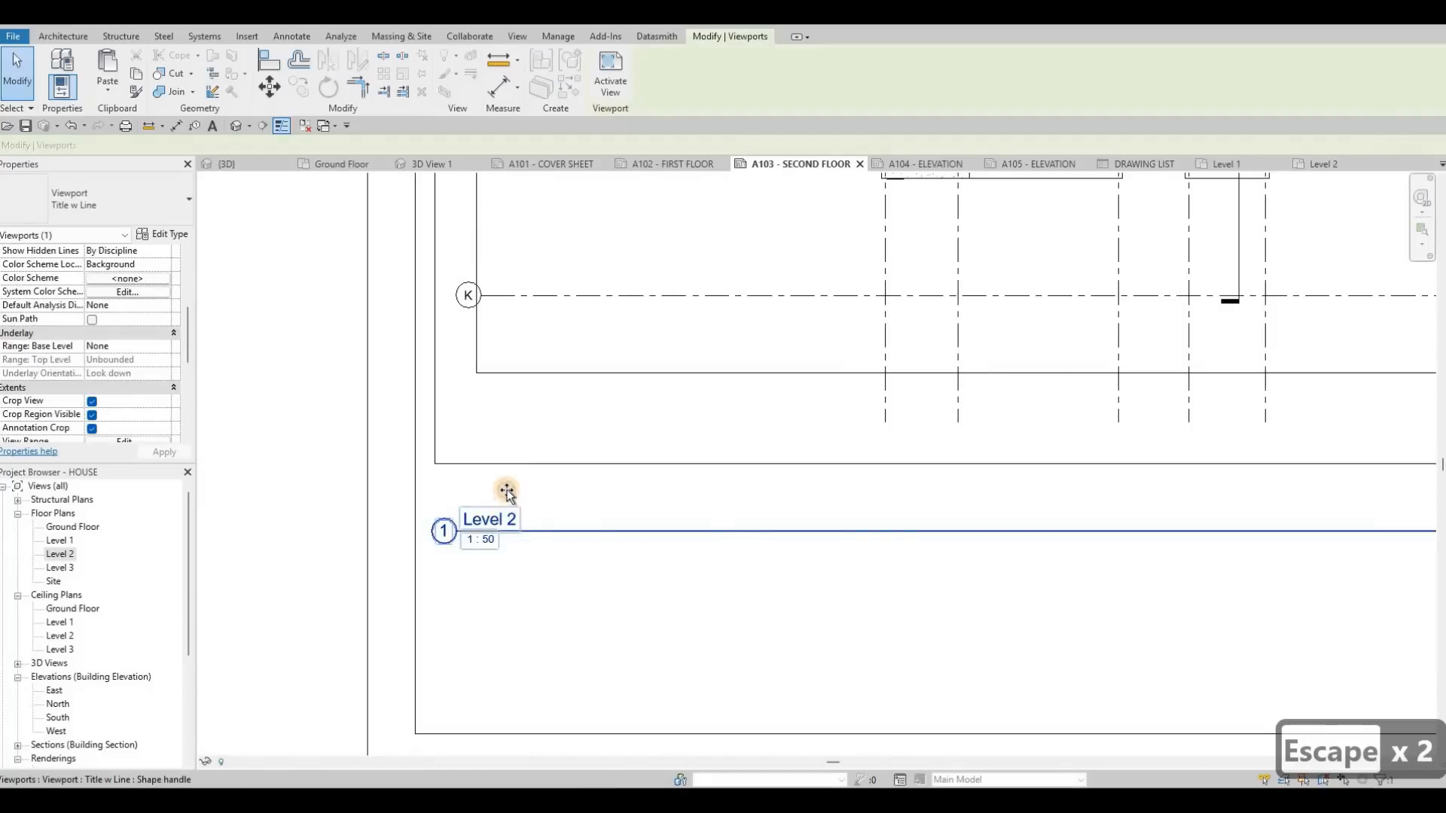
pyautogui.moveTo(506, 491); pyautogui.dragTo(505, 467)
pyautogui.scroll(-3, 681, 319)
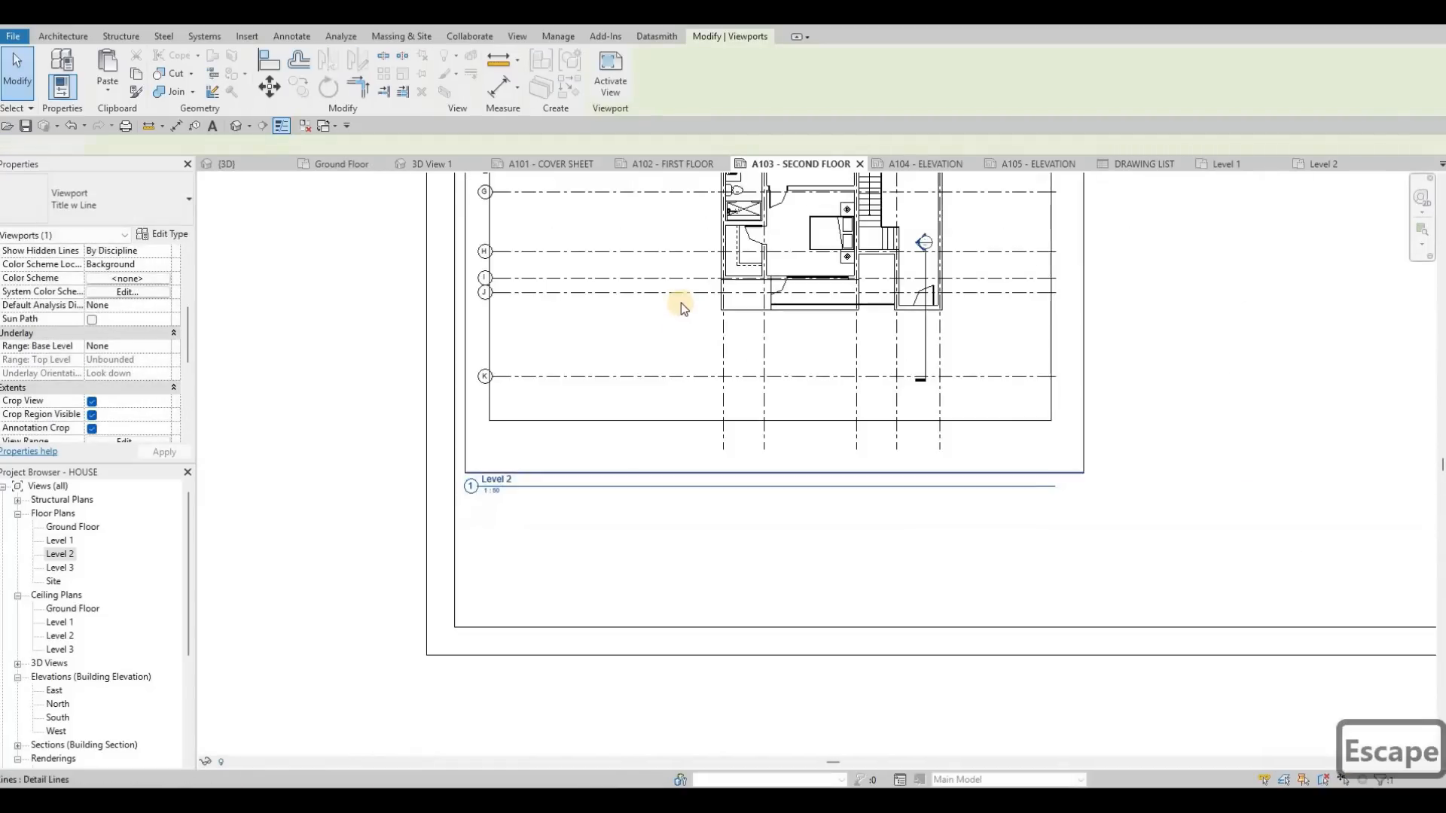
# Step: Set the Level 2 viewport's title on sheet to SECOND FLOOR and shorten the title line to the text width
pyautogui.click(681, 303)
pyautogui.press('Escape')
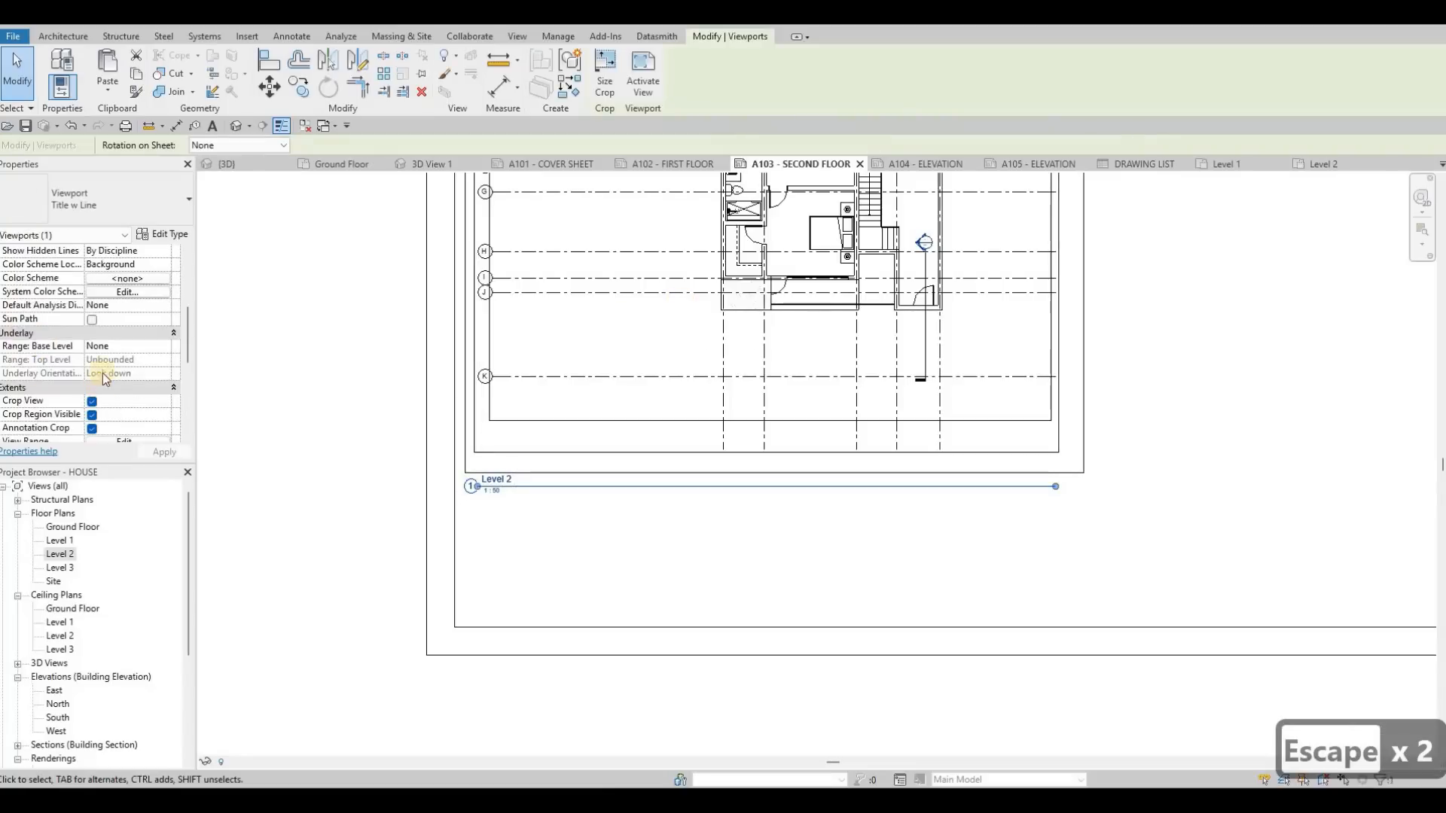
pyautogui.scroll(-3, 98, 319)
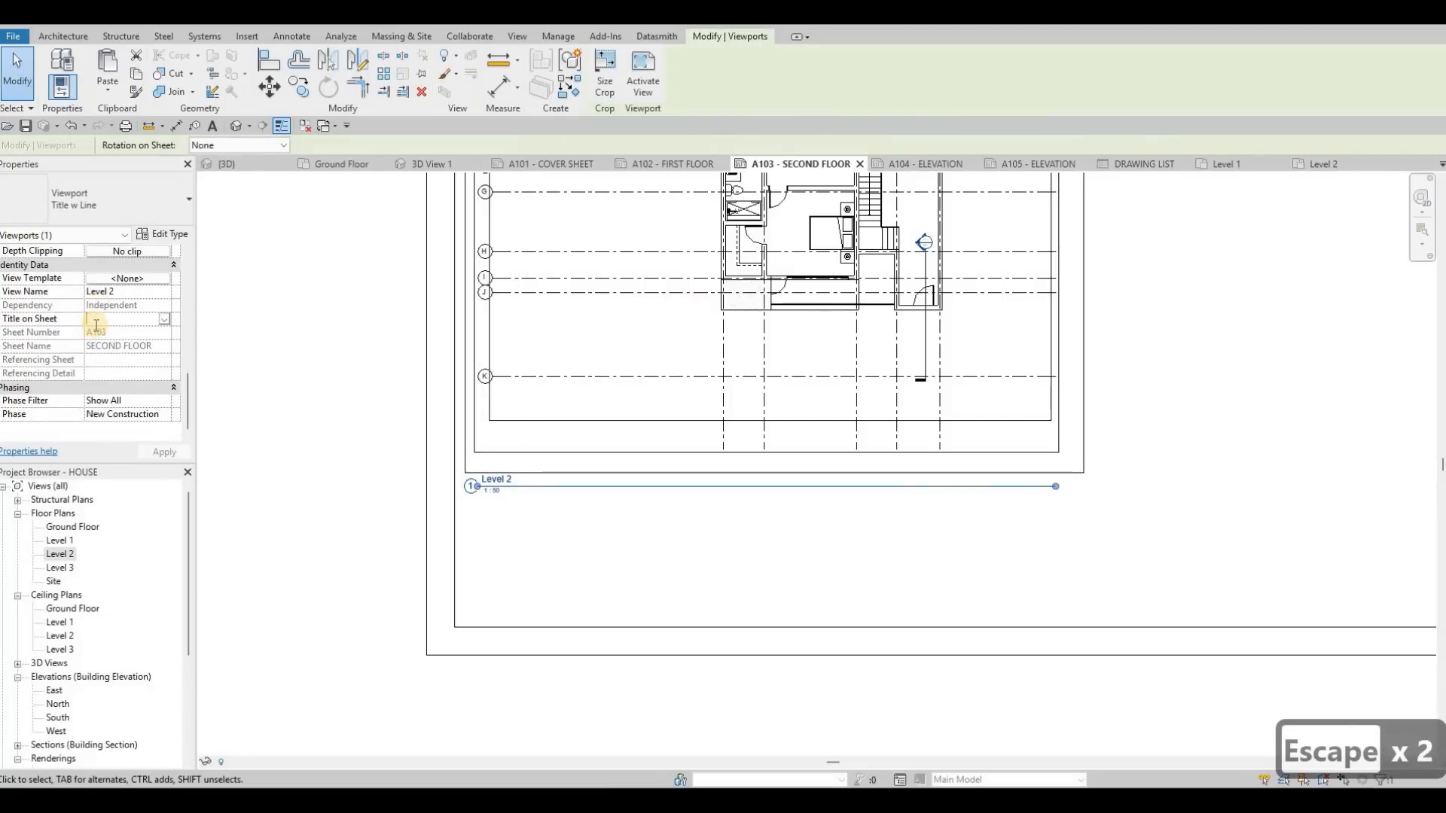
pyautogui.write('SECOND FLOOR')
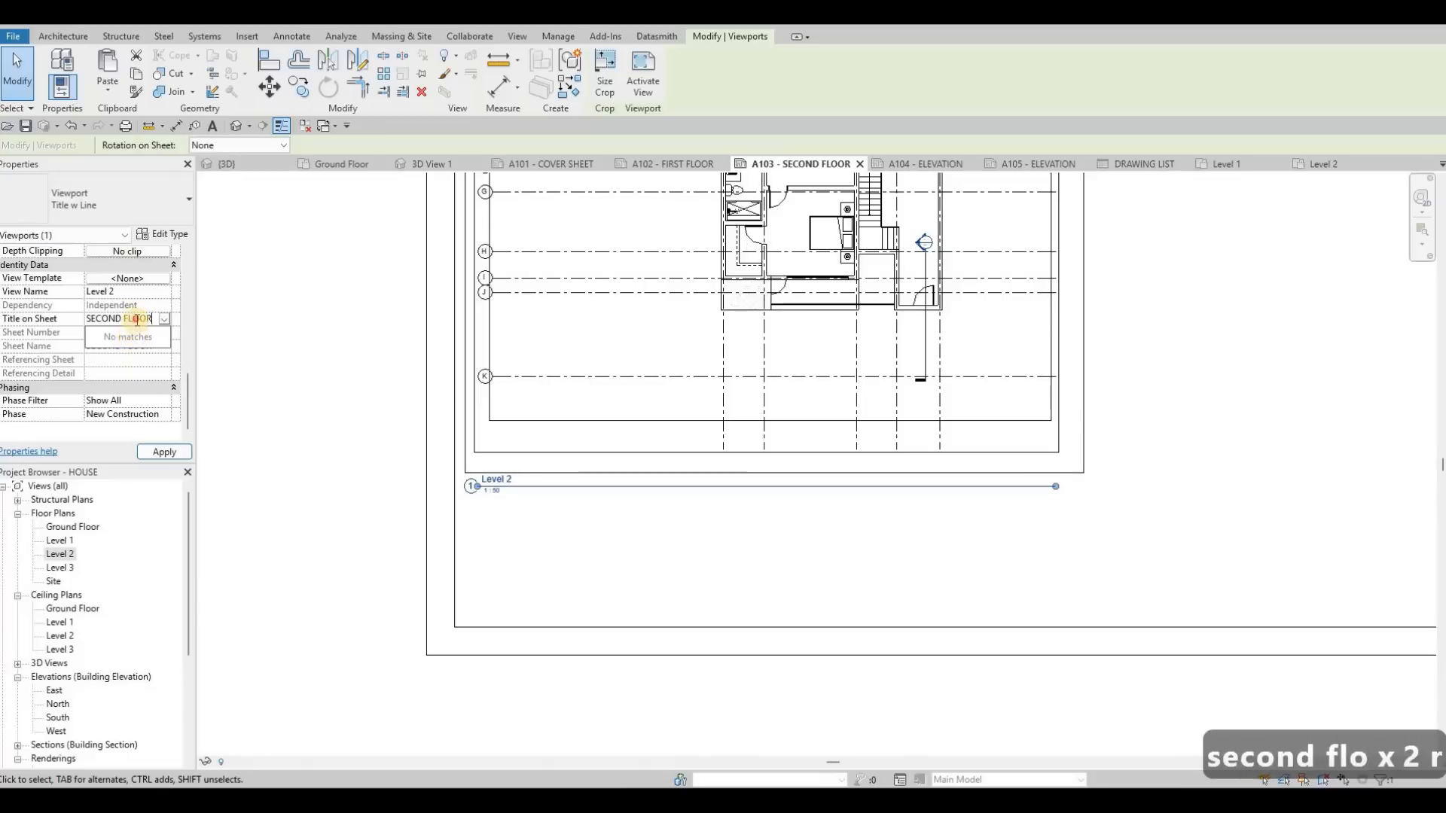
pyautogui.click(164, 452)
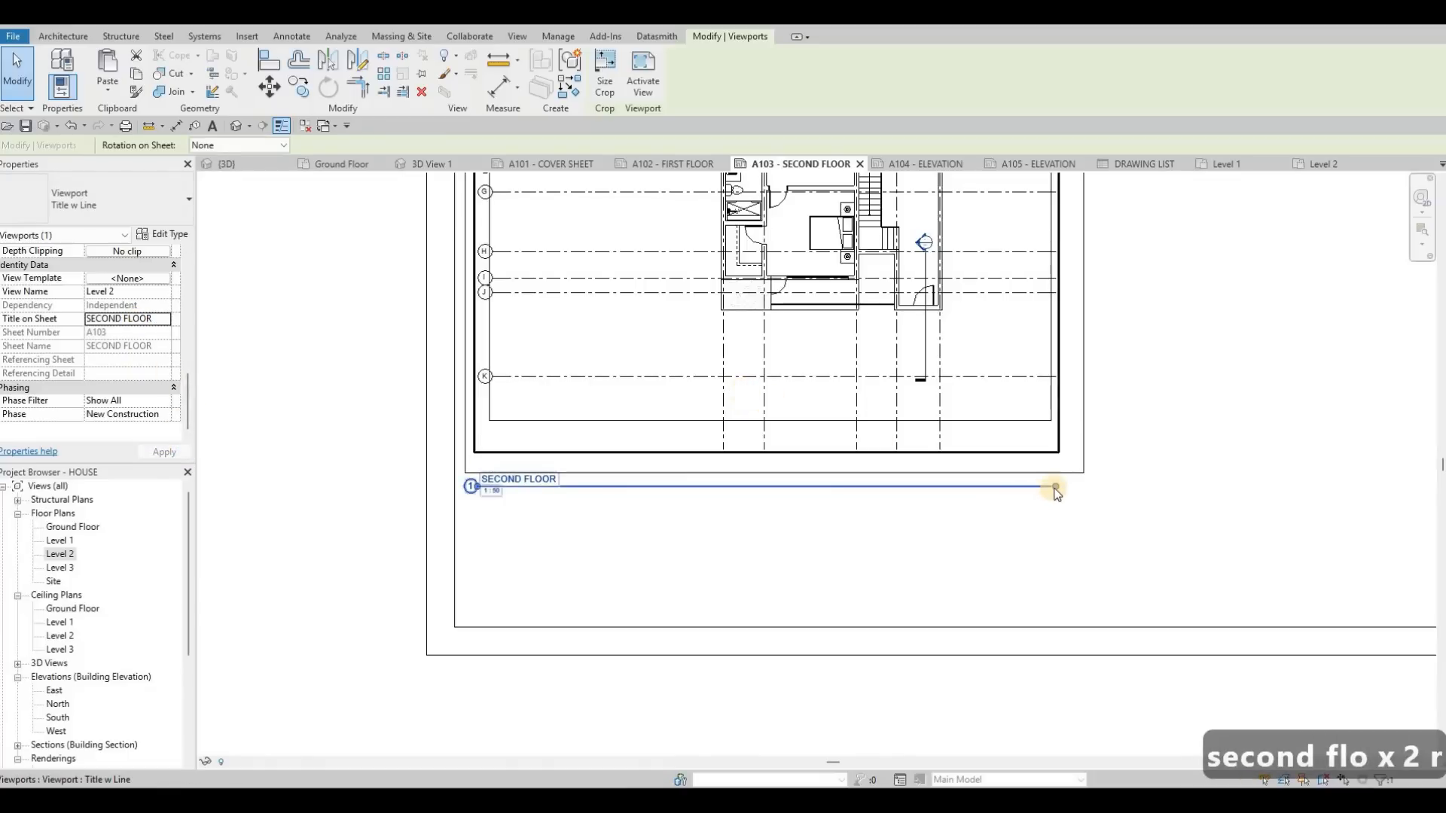
pyautogui.moveTo(564, 503)
pyautogui.mouseDown()
pyautogui.moveTo(570, 488)
pyautogui.moveTo(535, 477)
pyautogui.moveTo(541, 490)
pyautogui.mouseUp()
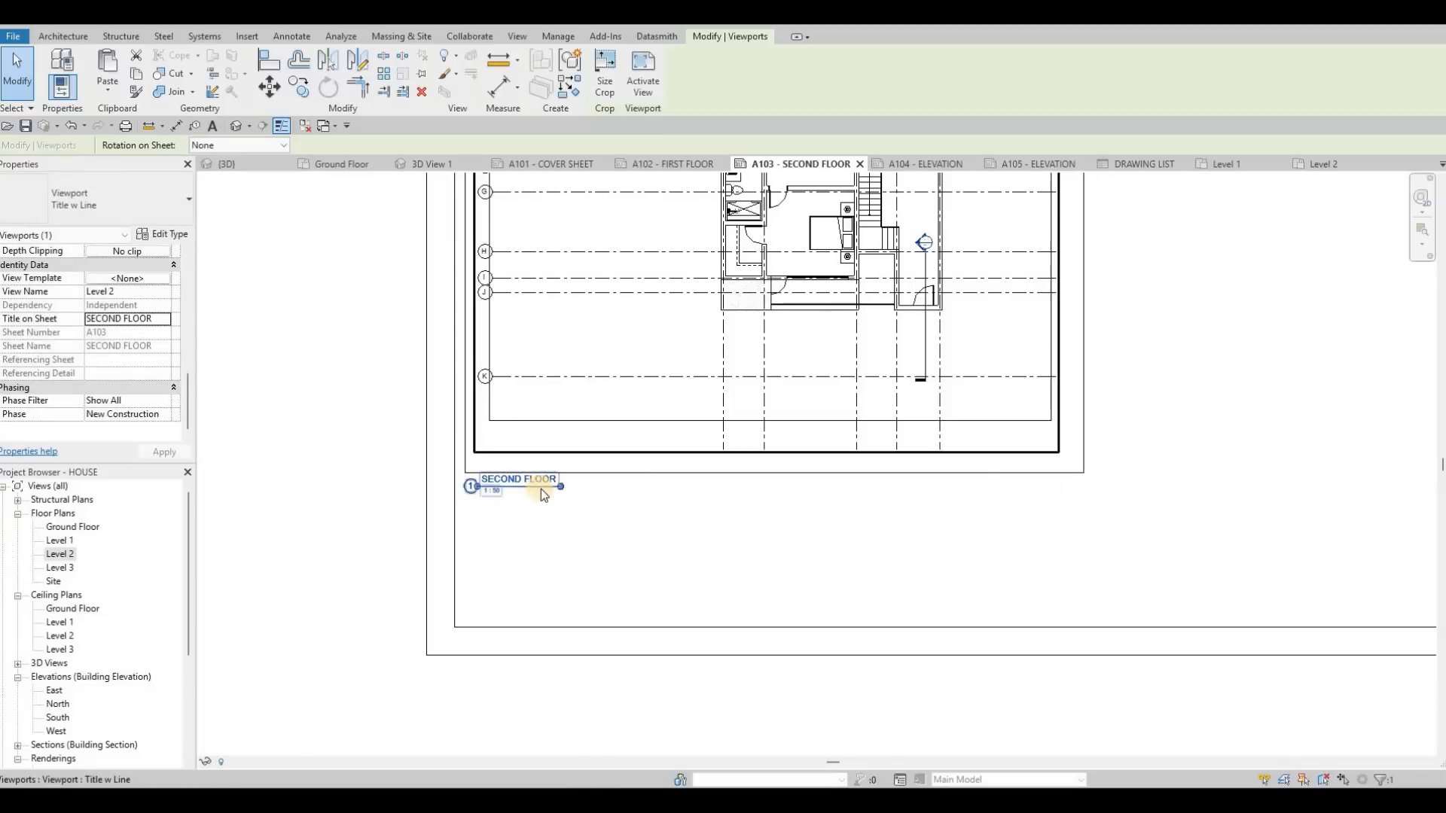
# Step: Open sheet A104 and paste the copied border rectangle in the same position as on the previous sheet
pyautogui.press('Escape')
pyautogui.scroll(-5, 654, 462)
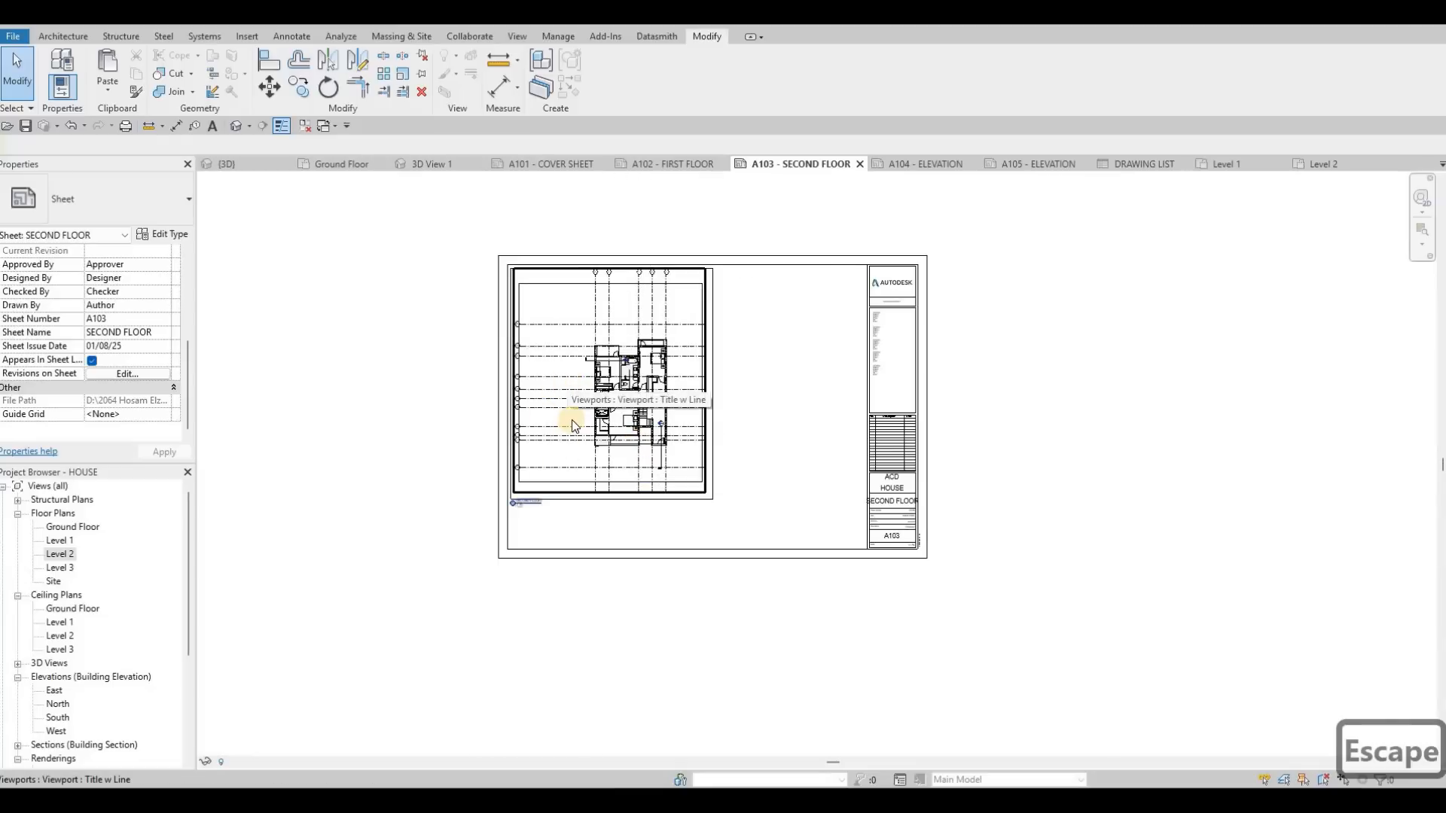
pyautogui.moveTo(244, 576); pyautogui.dragTo(252, 543, button='middle')
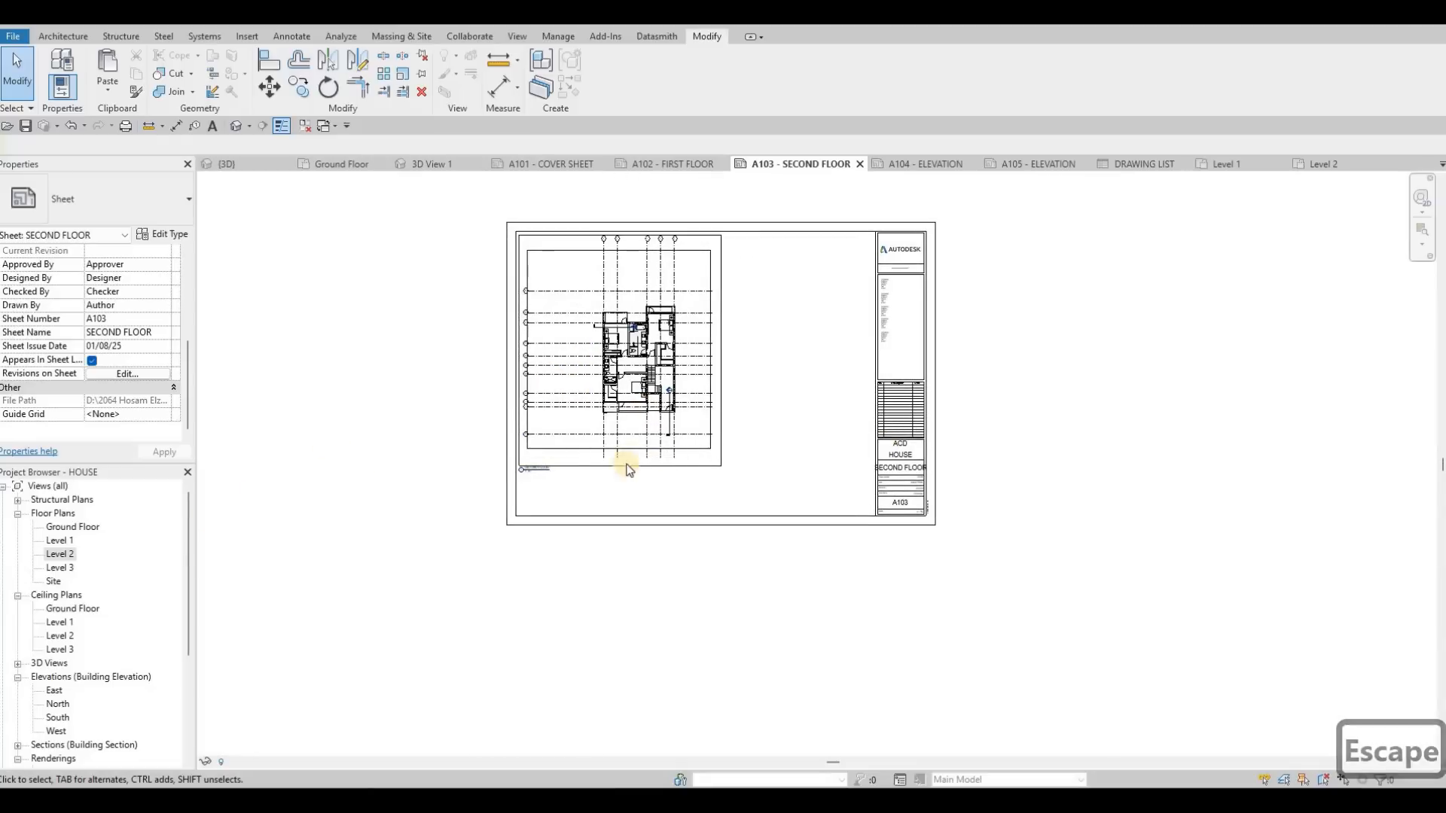
pyautogui.click(940, 166)
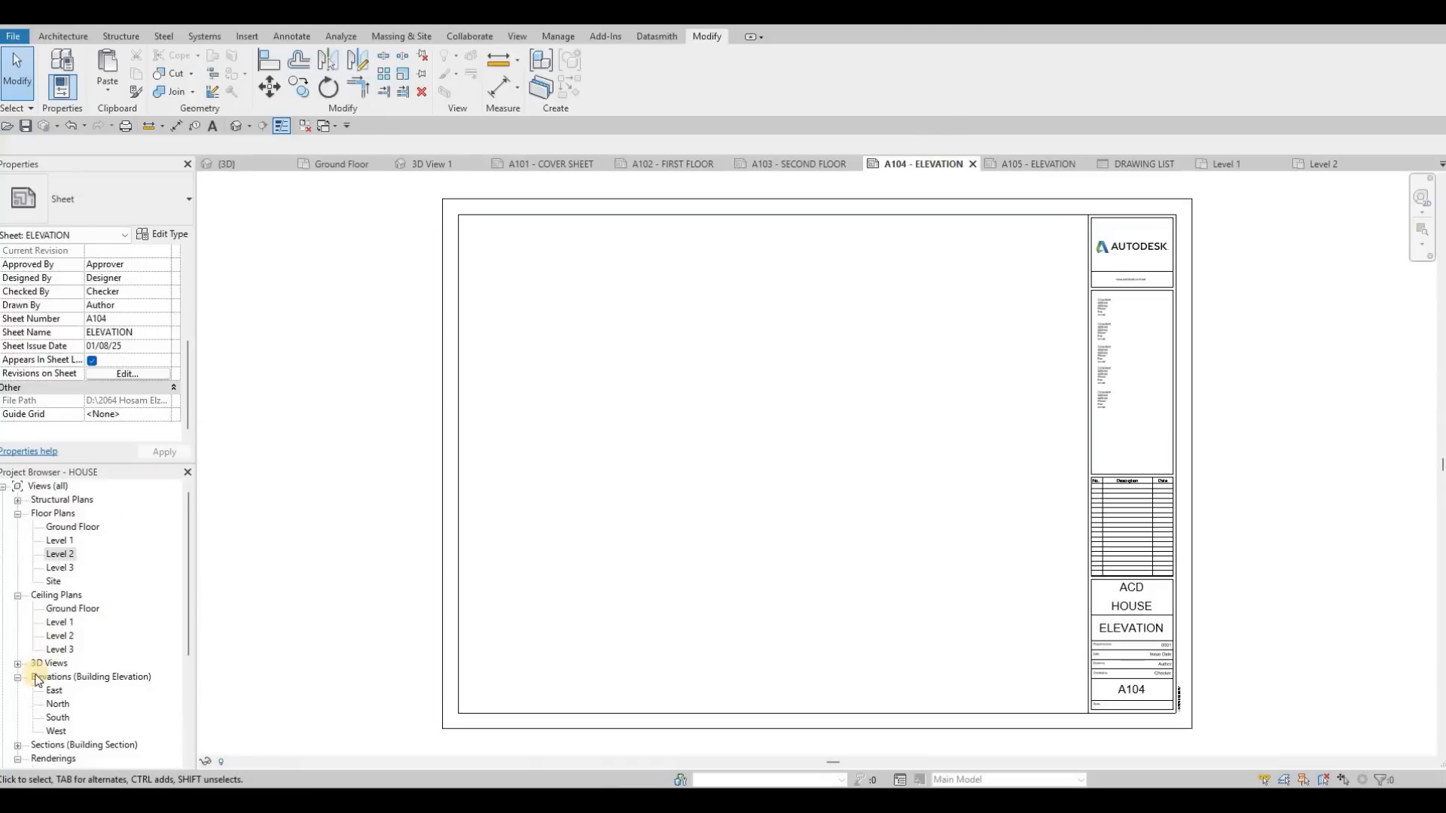
pyautogui.scroll(-2, 86, 651)
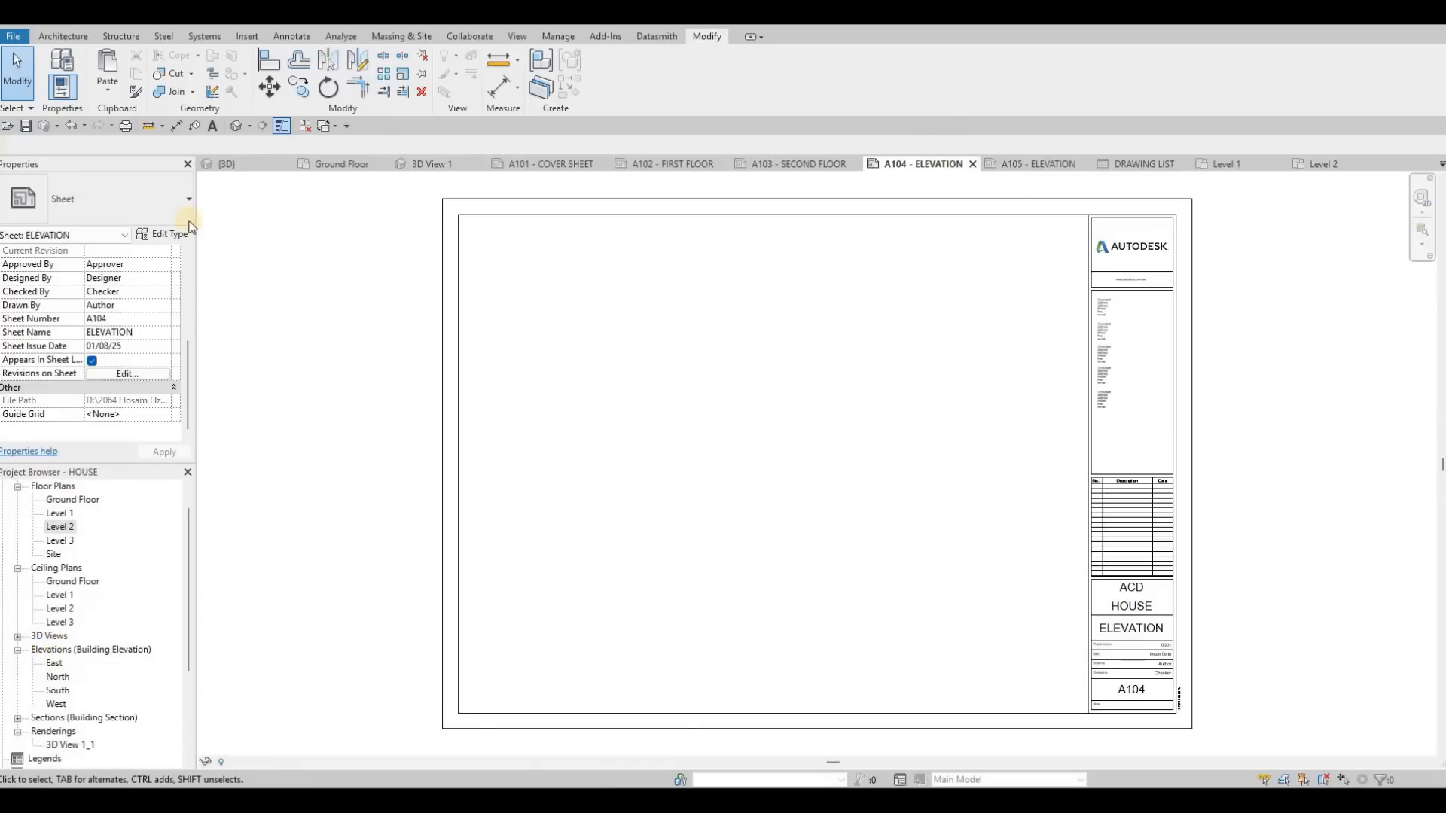
pyautogui.click(110, 89)
pyautogui.click(150, 207)
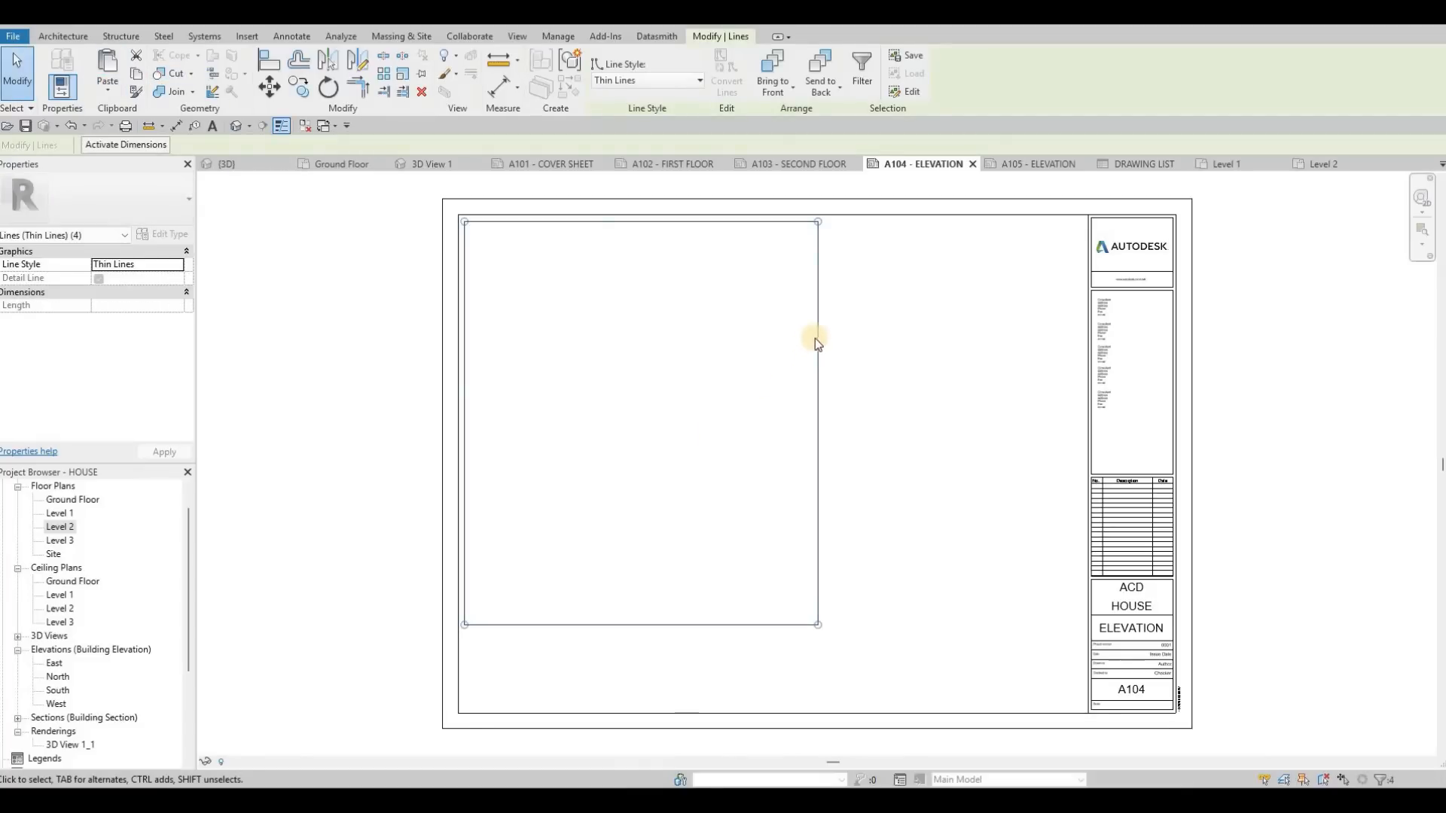
pyautogui.press('Escape')
pyautogui.press('Escape')
# Step: Widen the pasted rectangle on A104 to 900 and raise its lower edge to about half the original height
pyautogui.click(818, 328)
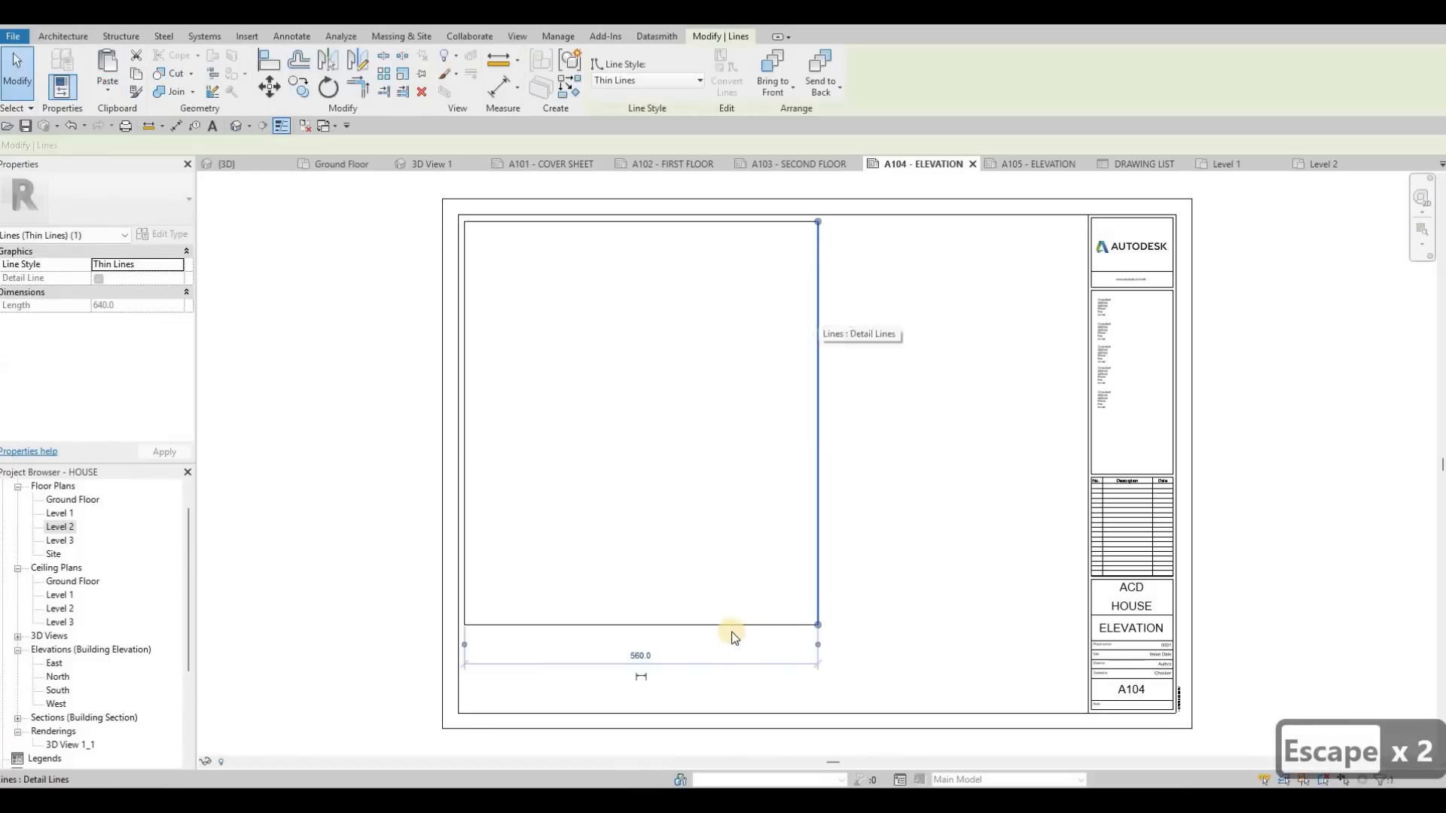
pyautogui.click(723, 625)
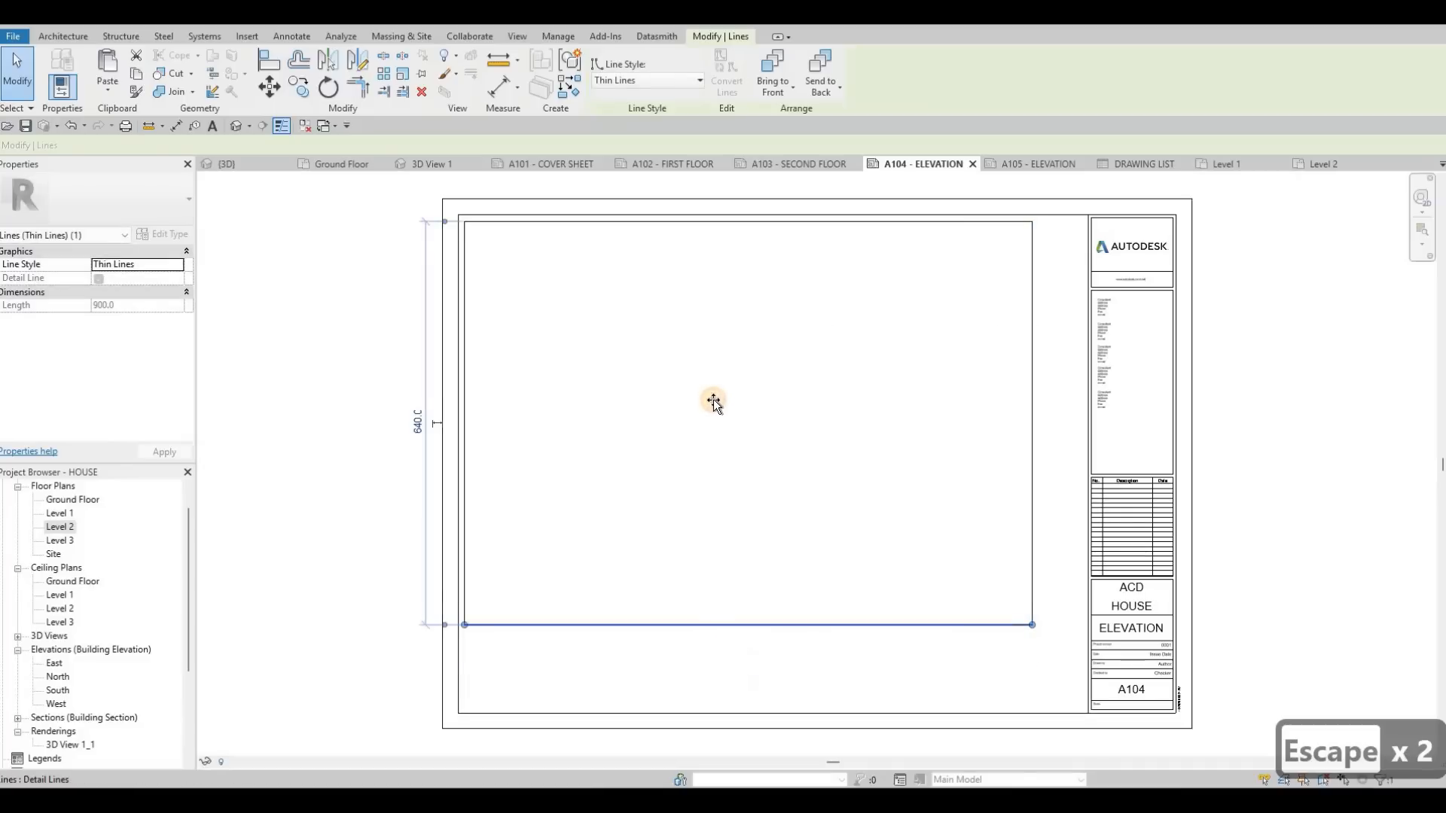
pyautogui.moveTo(713, 399); pyautogui.dragTo(711, 422)
pyautogui.press('Escape')
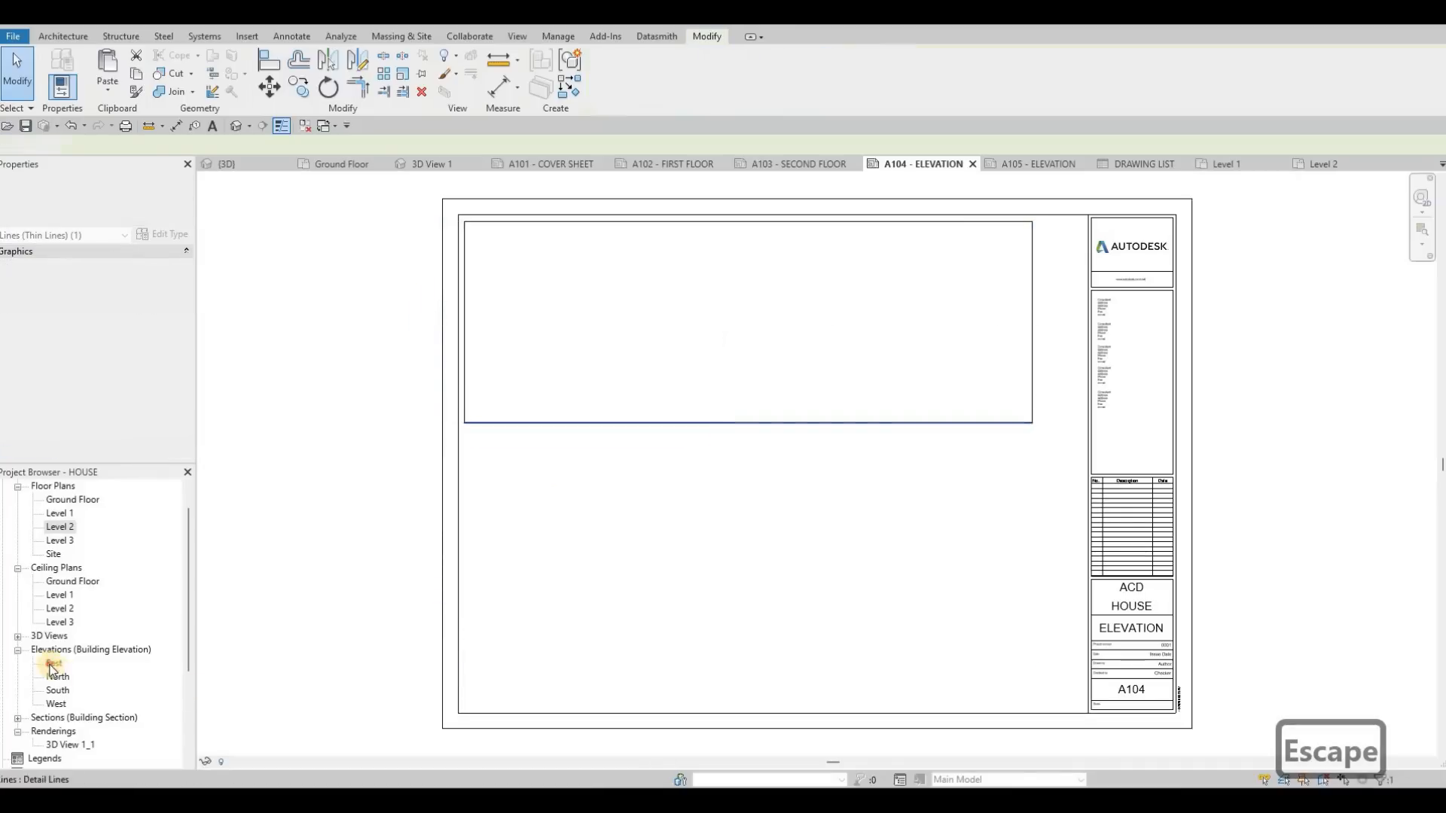
# Step: Try to place the East elevation inside the rectangle on sheet A104, and undo the placement
pyautogui.click(53, 664)
pyautogui.press('Escape')
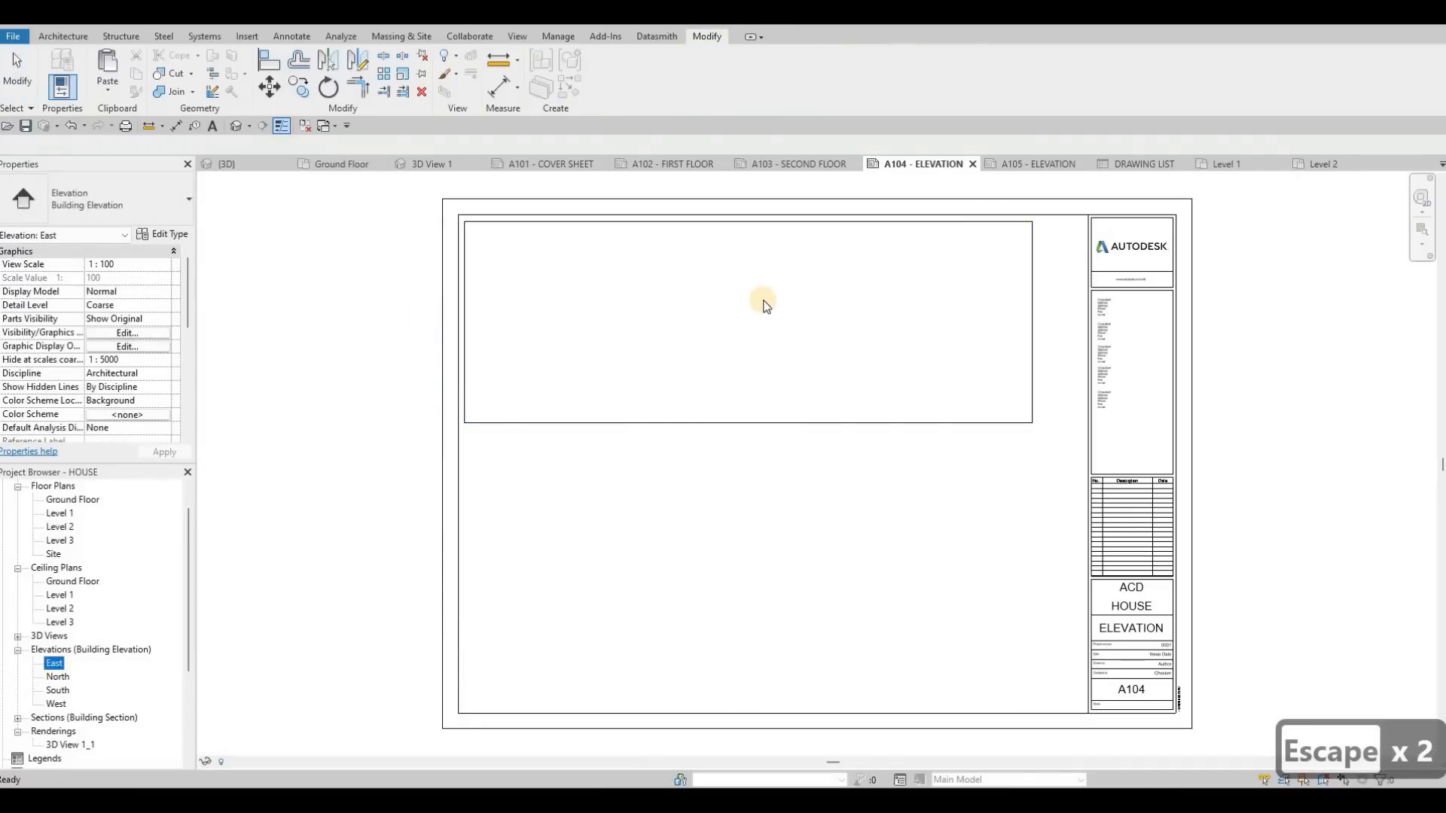
pyautogui.click(776, 305)
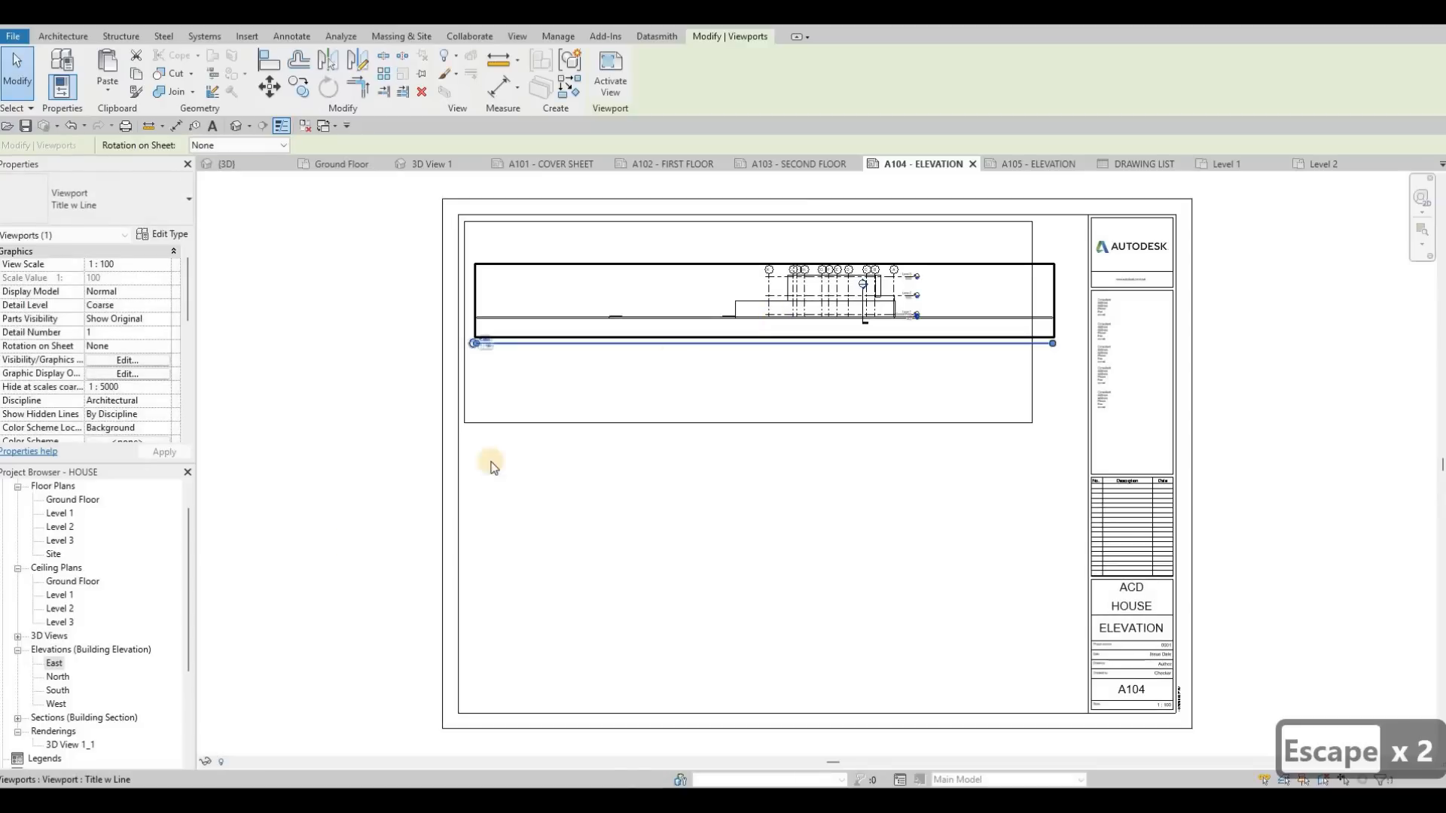
pyautogui.hotkey('ctrl', 'z')
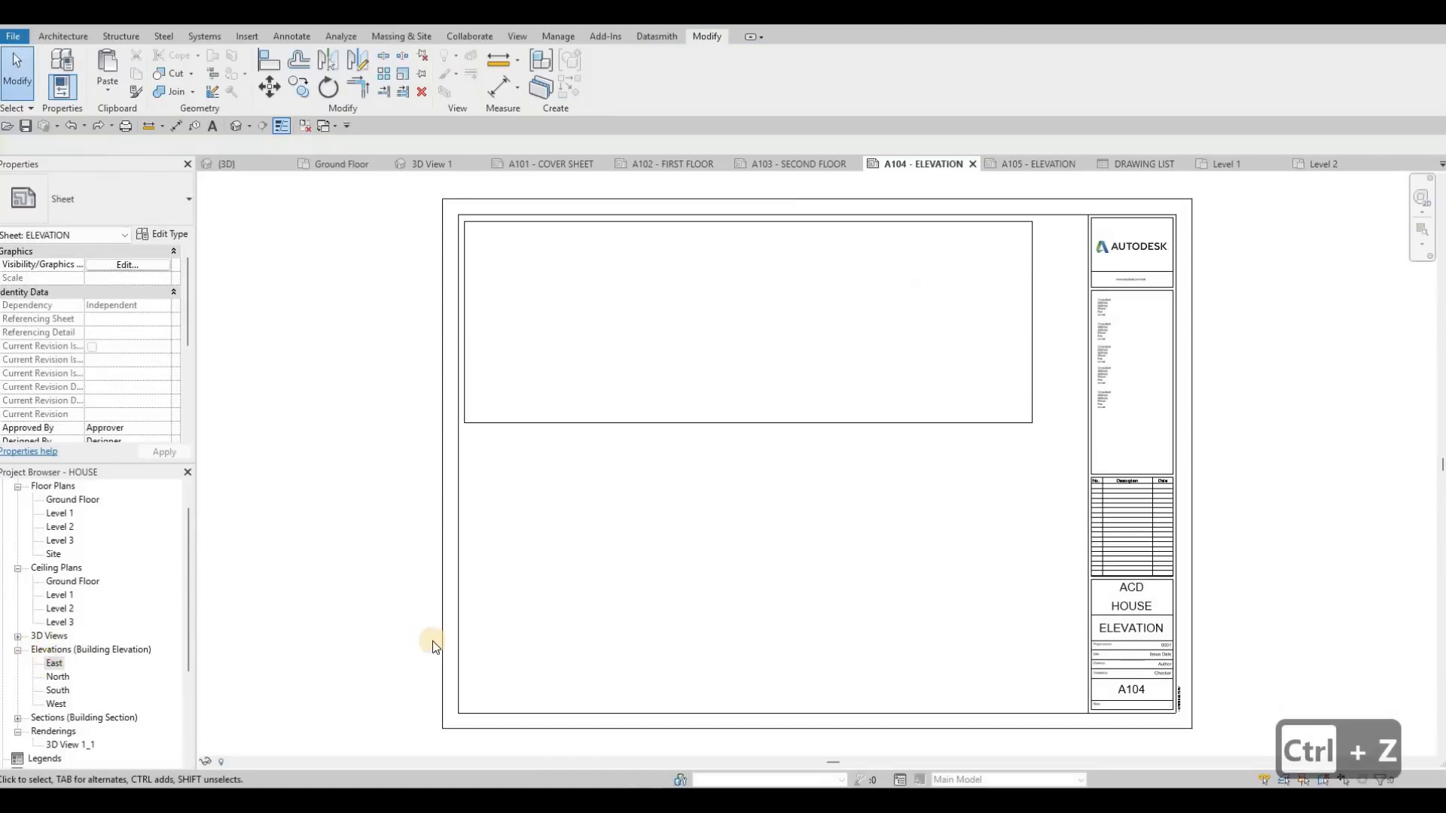
# Step: Set the East elevation's scale to 1:50 and turn on Crop View, Crop Region Visible and Annotation Crop
pyautogui.click(237, 761)
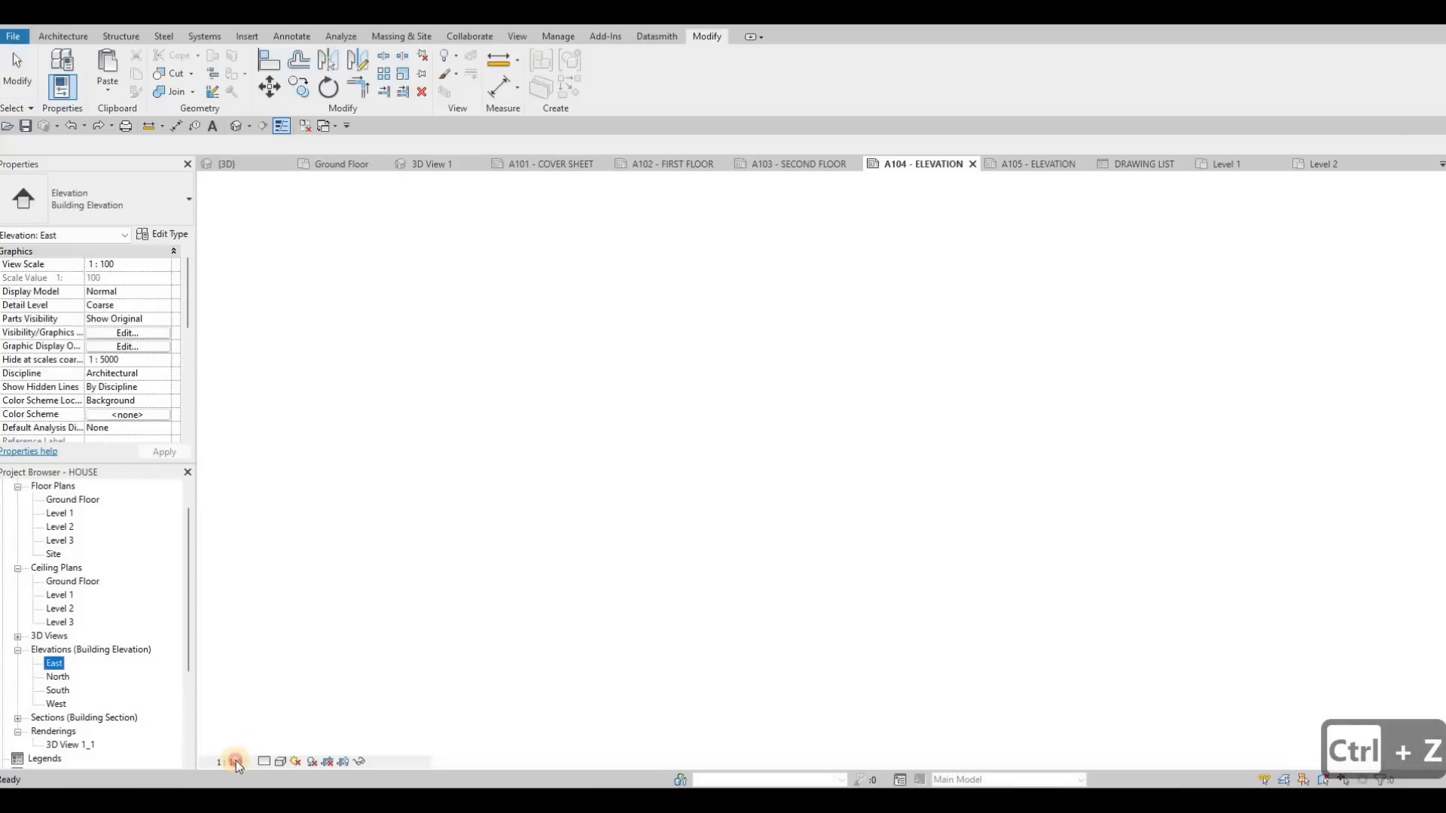
pyautogui.click(240, 644)
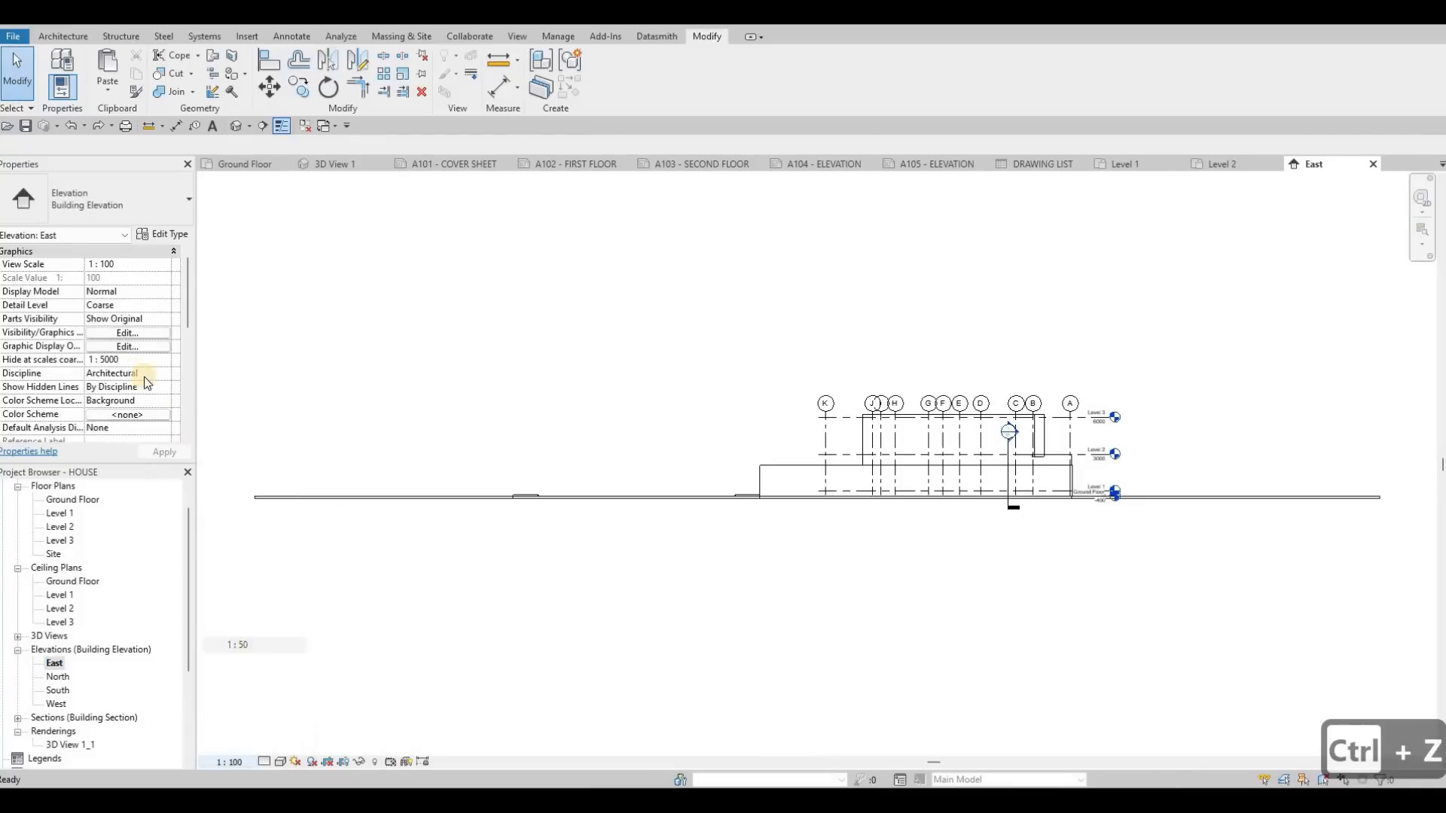
pyautogui.scroll(-5, 90, 301)
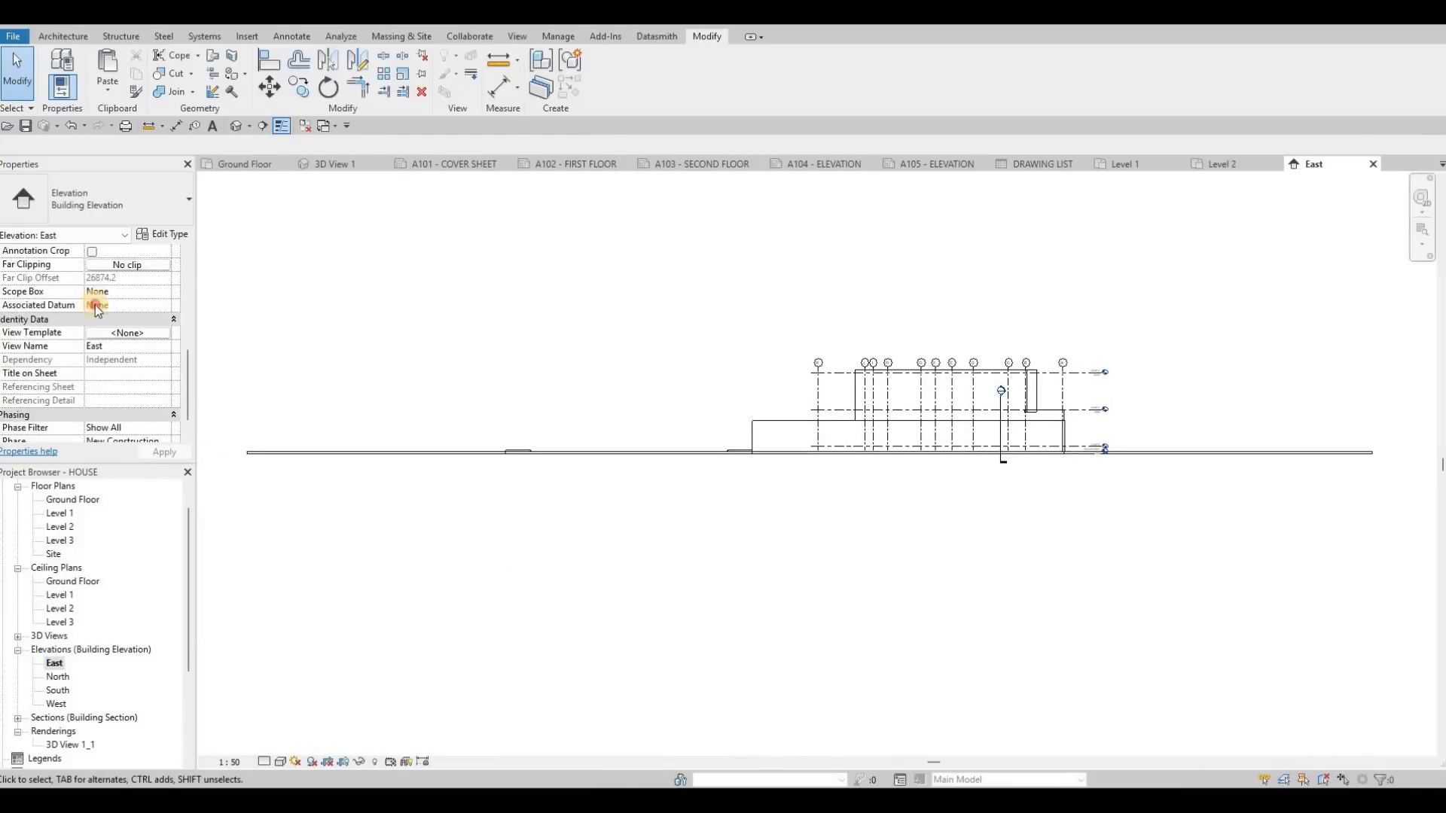
pyautogui.click(92, 321)
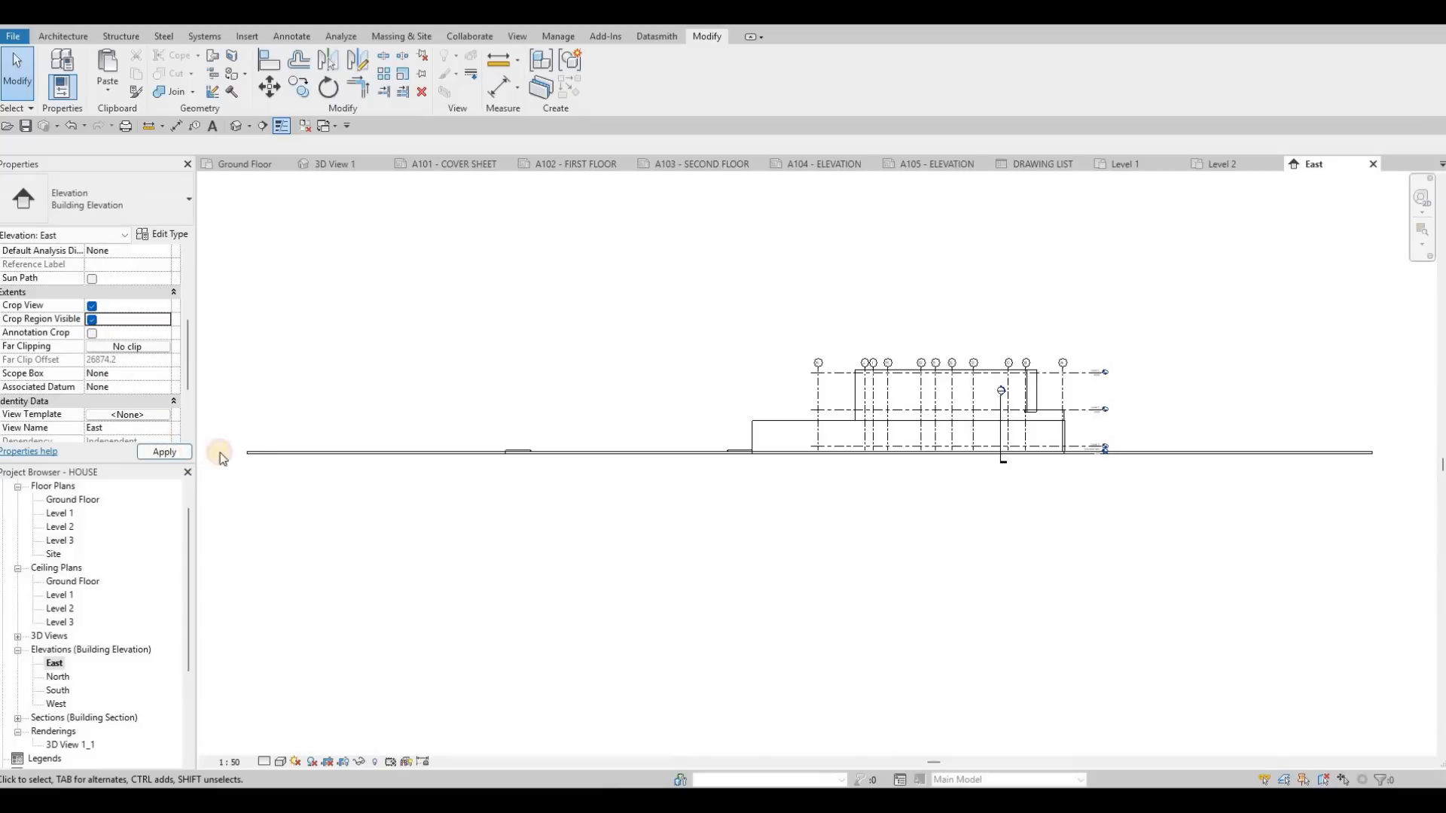
pyautogui.scroll(-2, 211, 410)
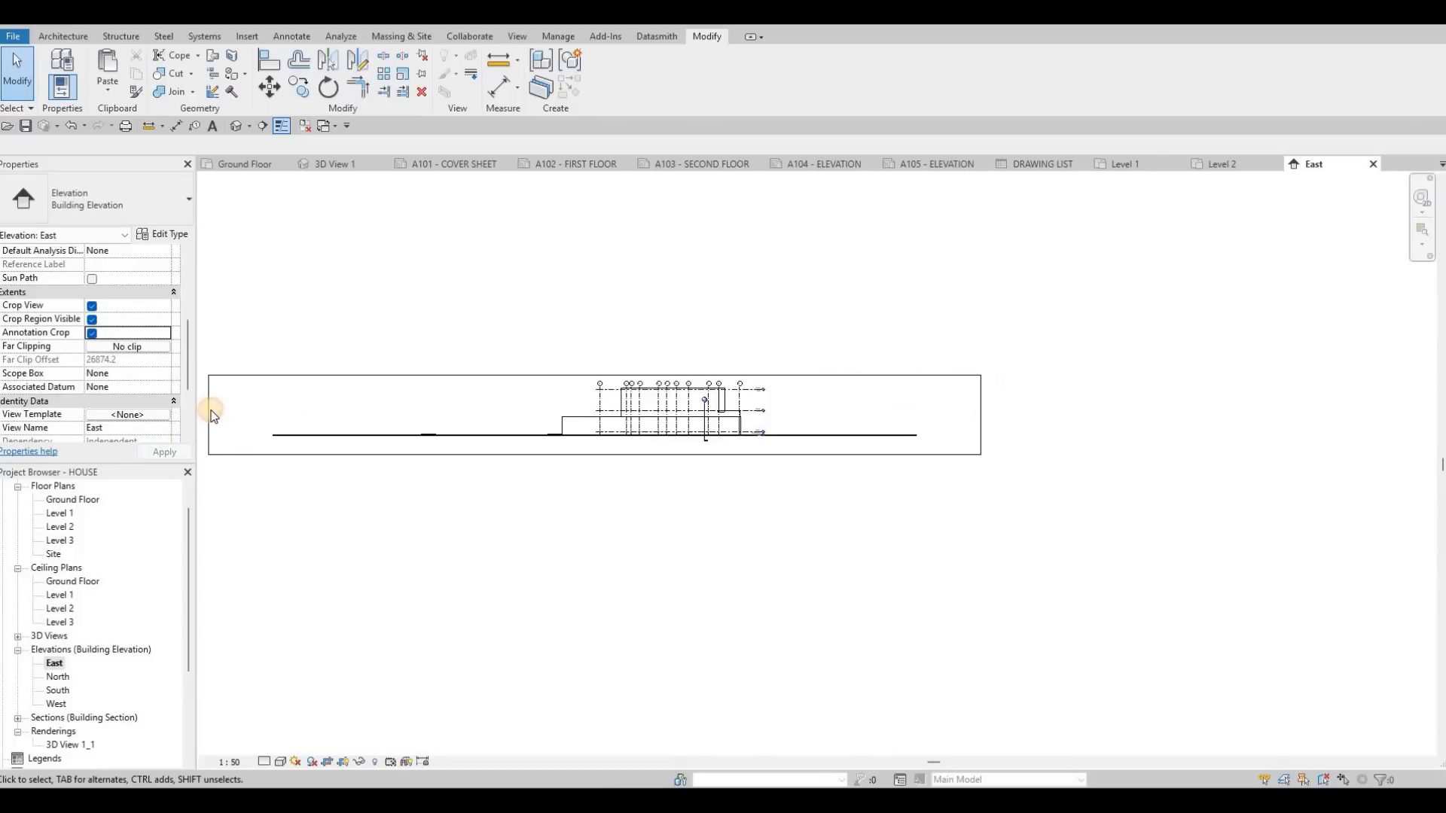
# Step: Pull the left and right edges of the East elevation's crop region in close to the house
pyautogui.moveTo(230, 412); pyautogui.dragTo(529, 414)
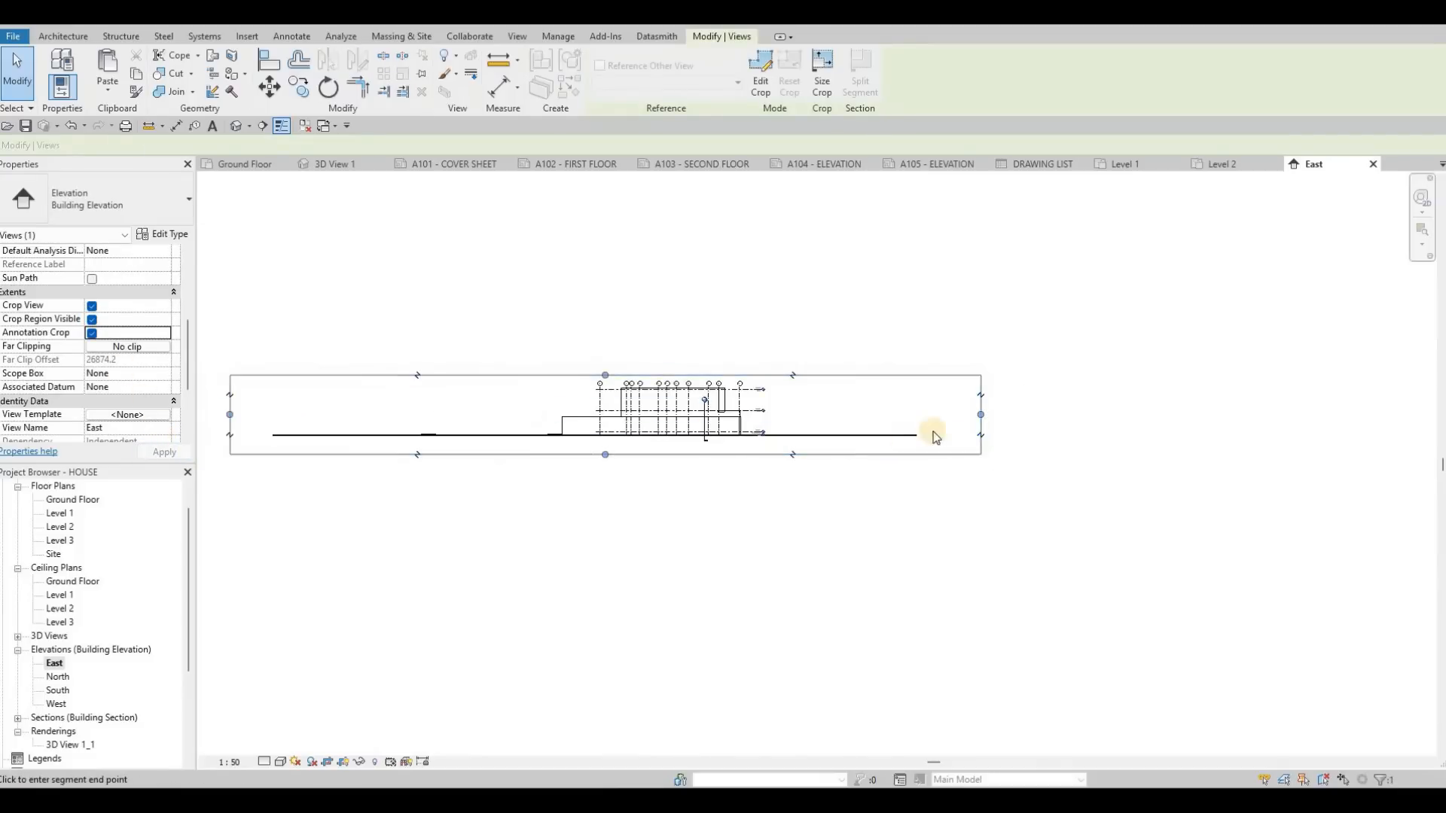
pyautogui.scroll(1, 982, 411)
pyautogui.moveTo(983, 412); pyautogui.dragTo(744, 409)
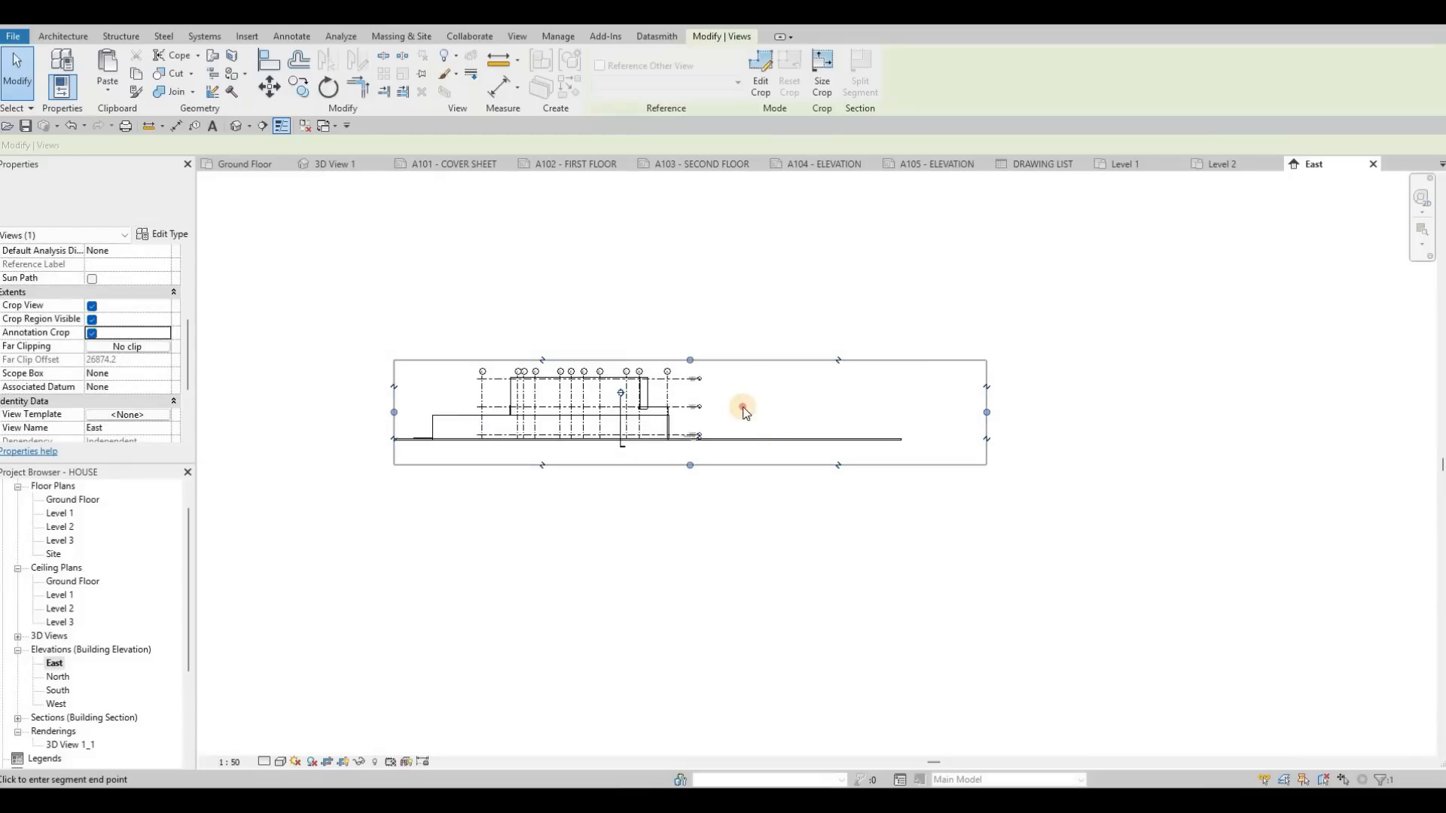
# Step: Set the East elevation's detail level to Fine and its visual style to Shaded
pyautogui.click(262, 763)
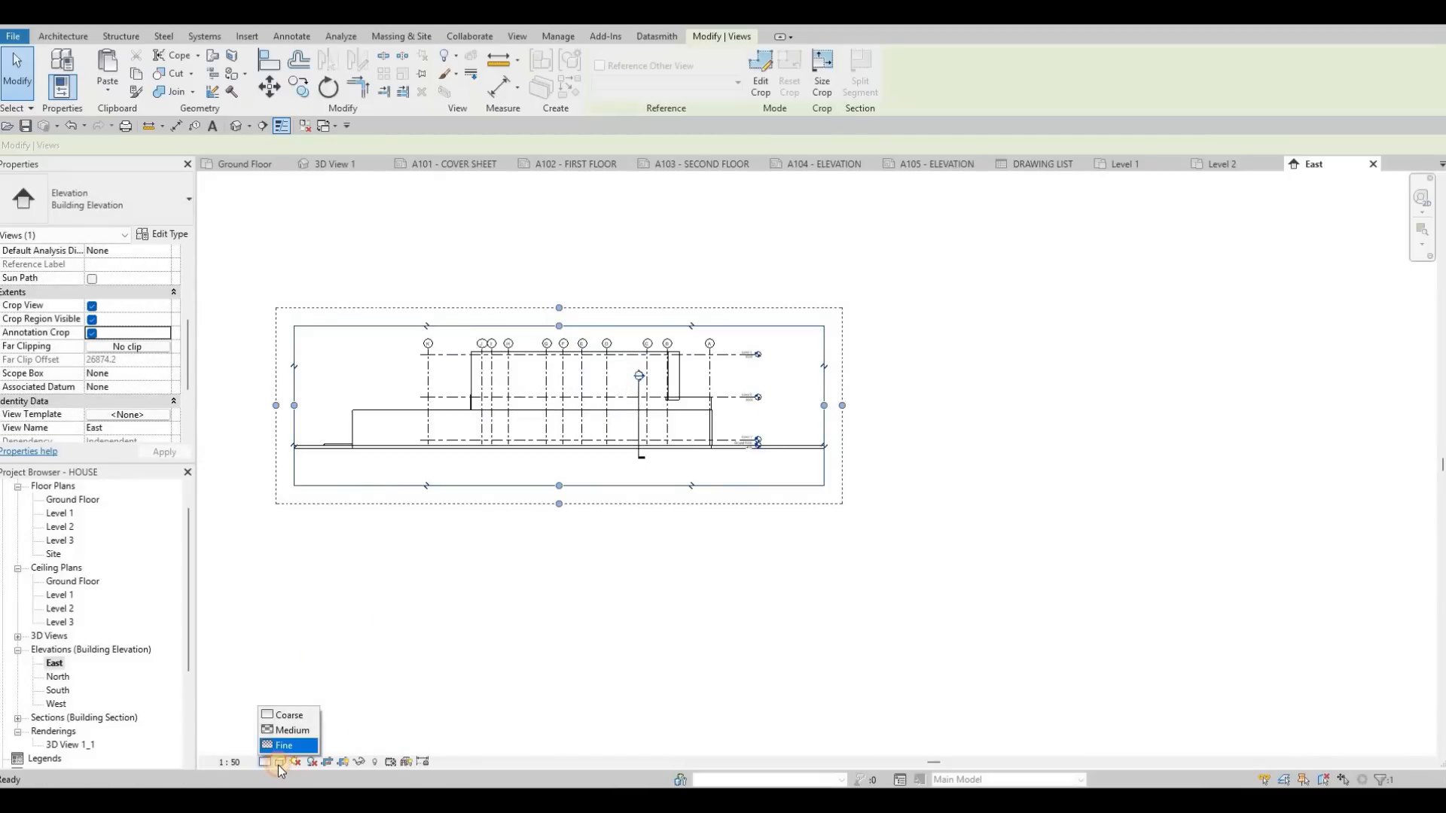
pyautogui.click(297, 738)
pyautogui.click(280, 762)
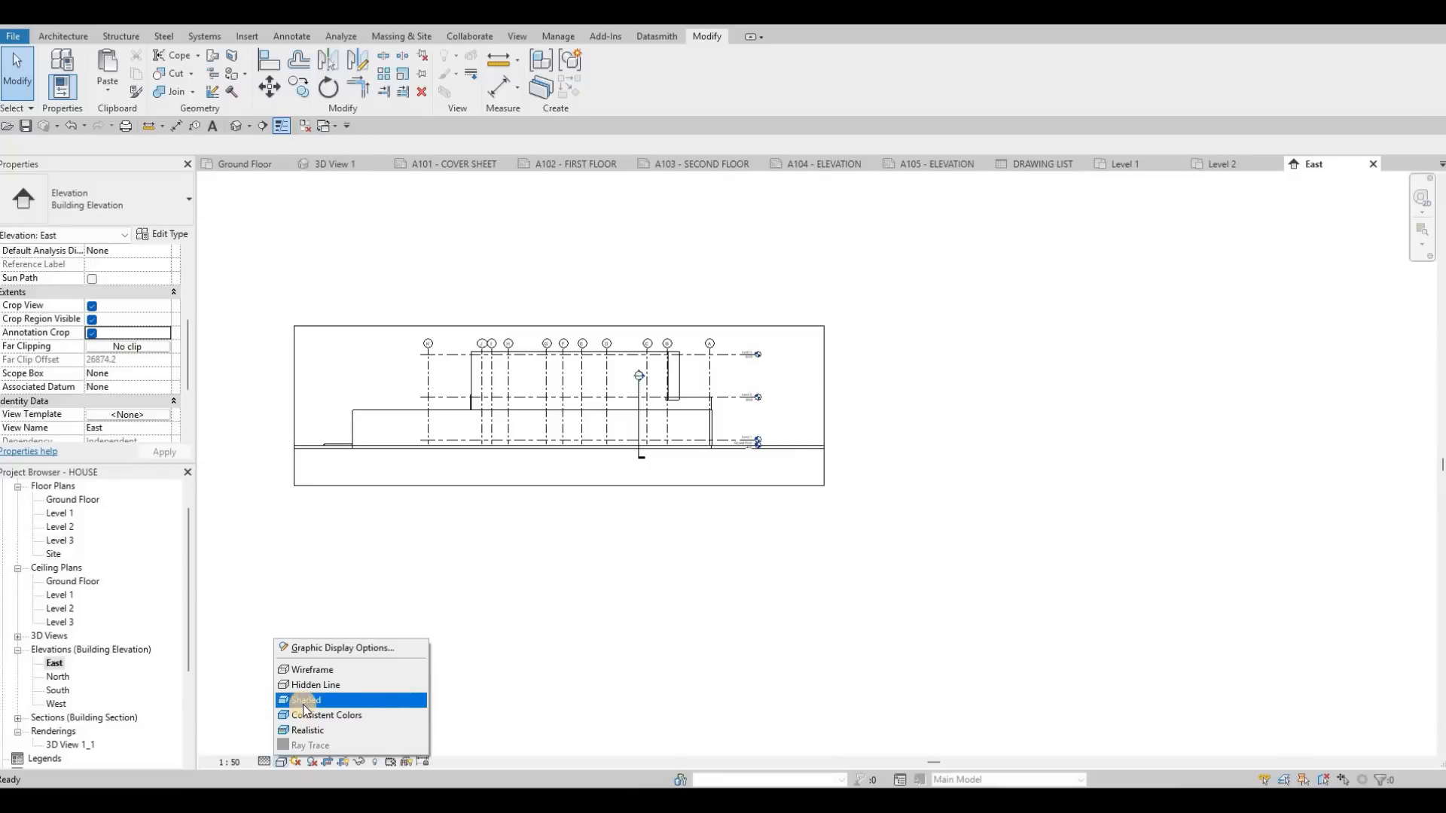
pyautogui.click(301, 701)
# Step: Preview the Sky background for the East elevation in Graphic Display Options, and settle on a Gradient background
pyautogui.click(283, 762)
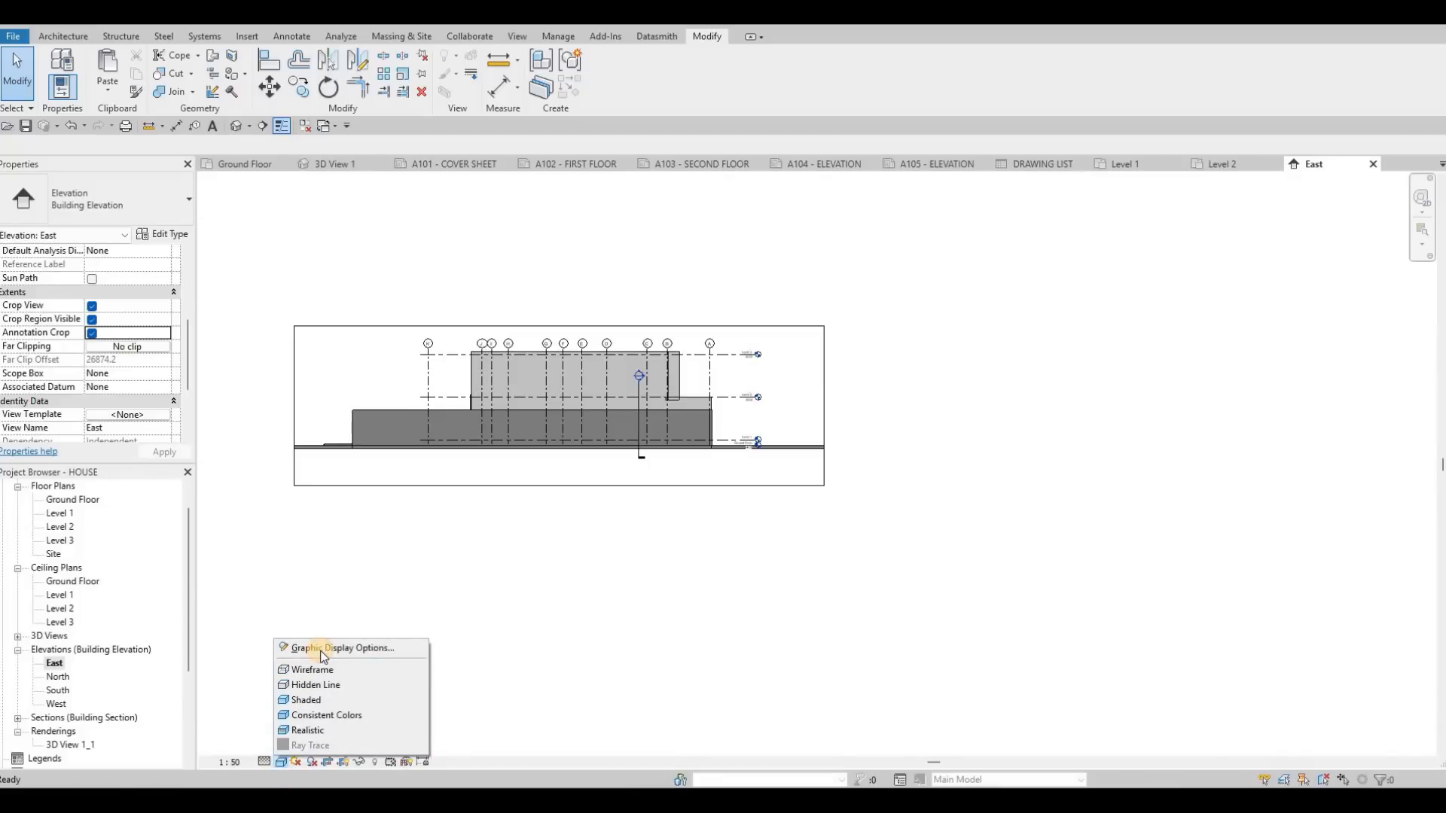
pyautogui.press('Down')
pyautogui.press('Return')
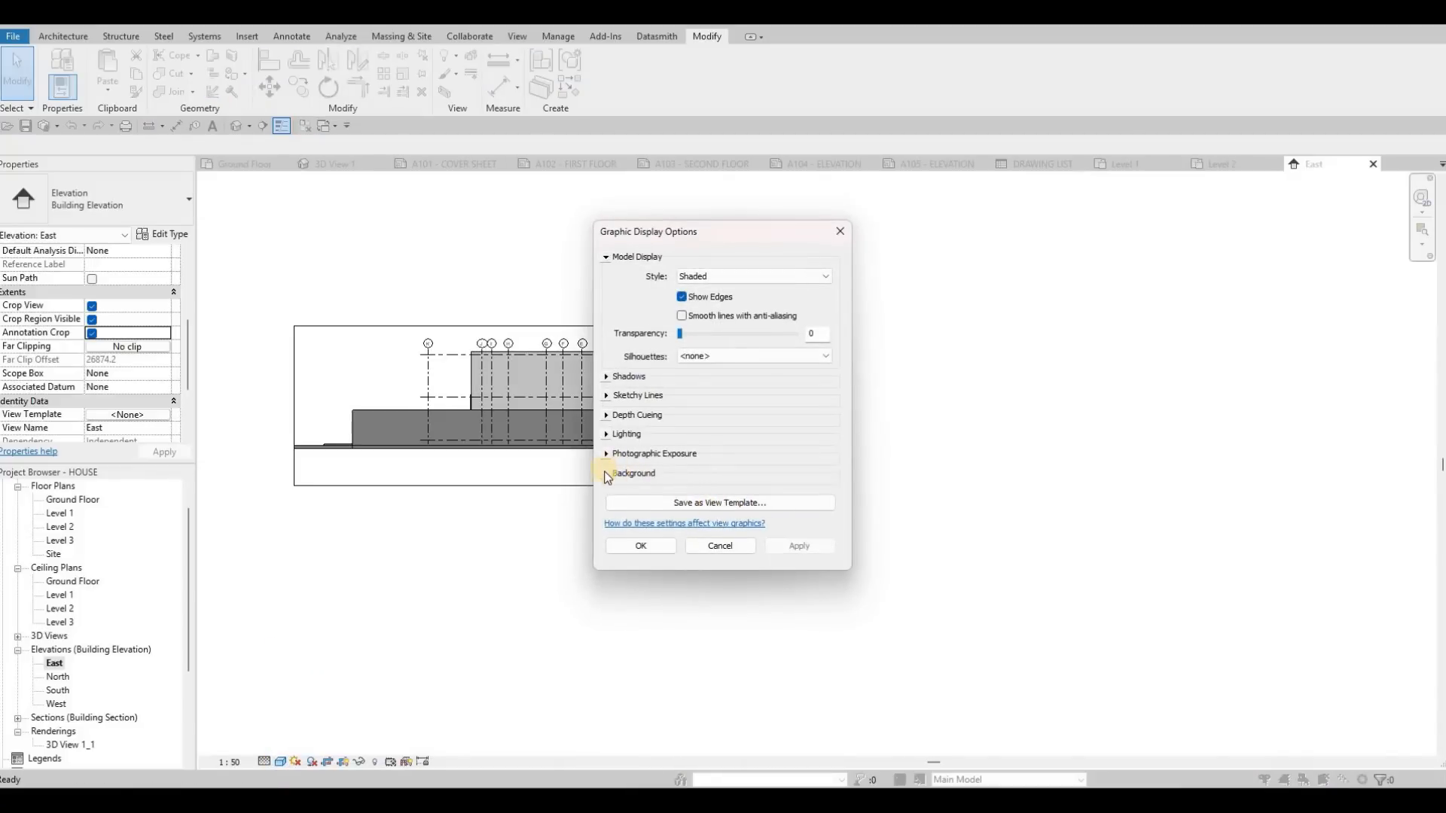
pyautogui.click(712, 473)
pyautogui.click(716, 496)
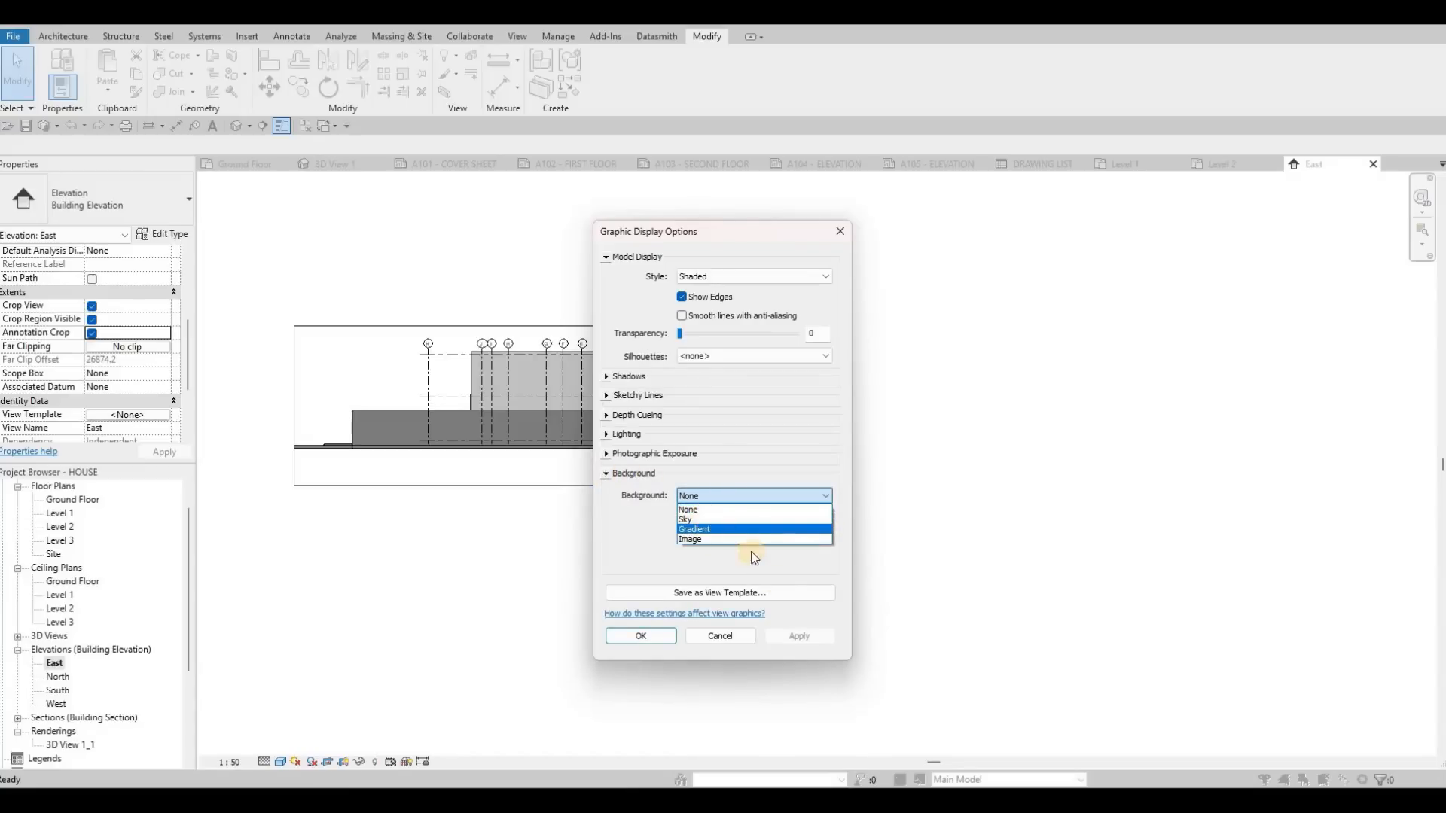
pyautogui.click(762, 639)
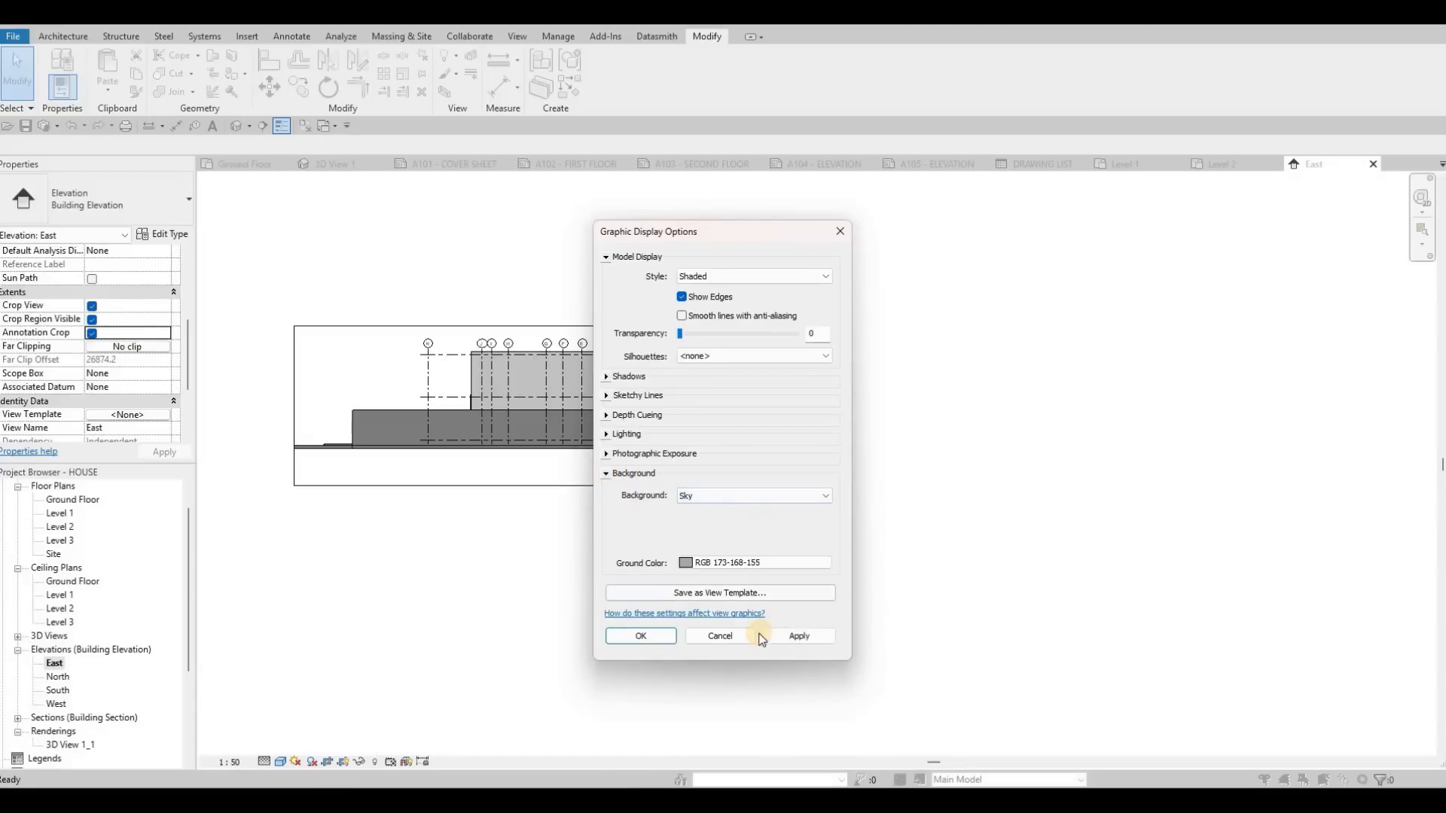
pyautogui.click(716, 495)
pyautogui.click(712, 529)
pyautogui.click(792, 642)
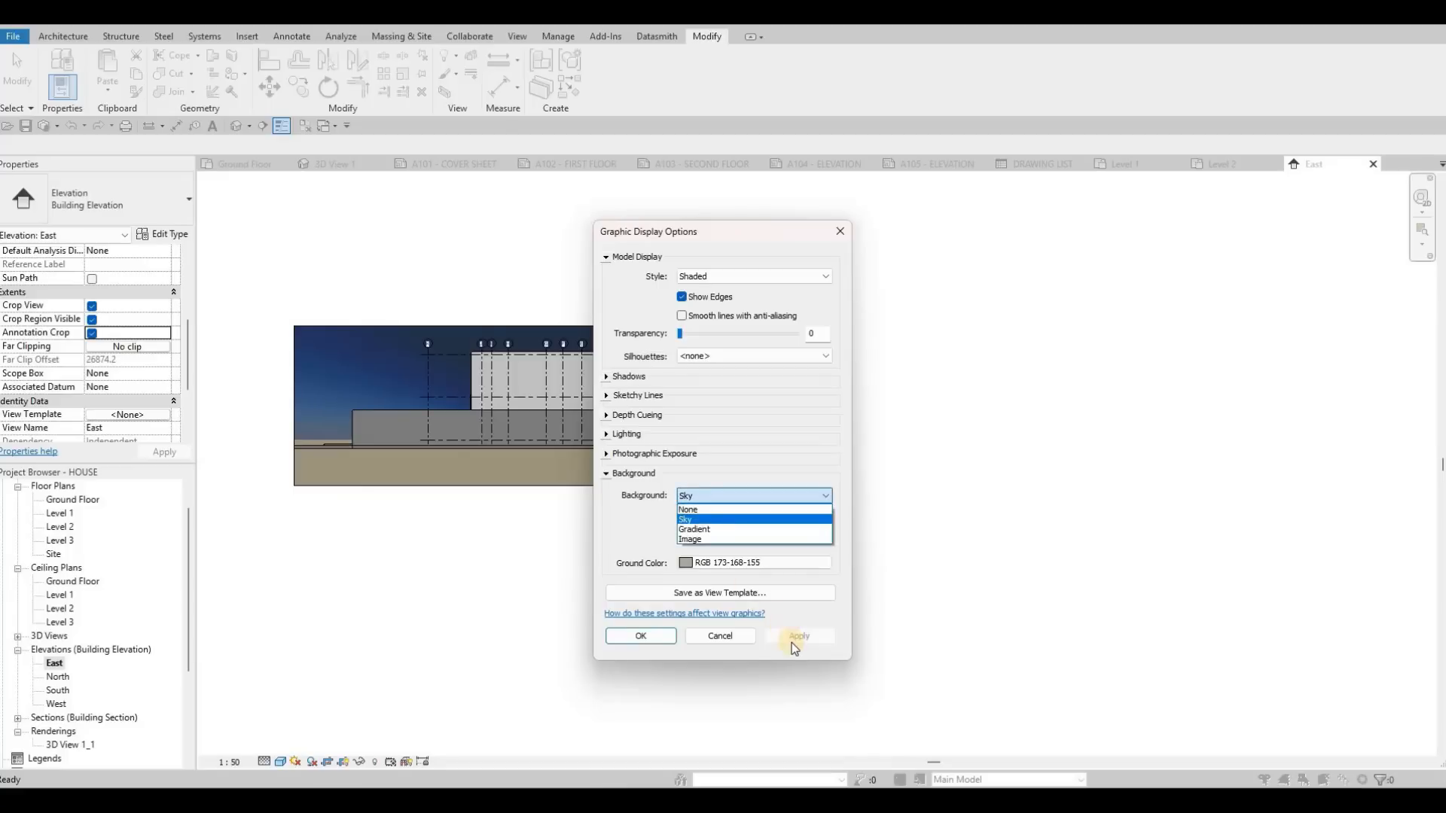
pyautogui.click(659, 643)
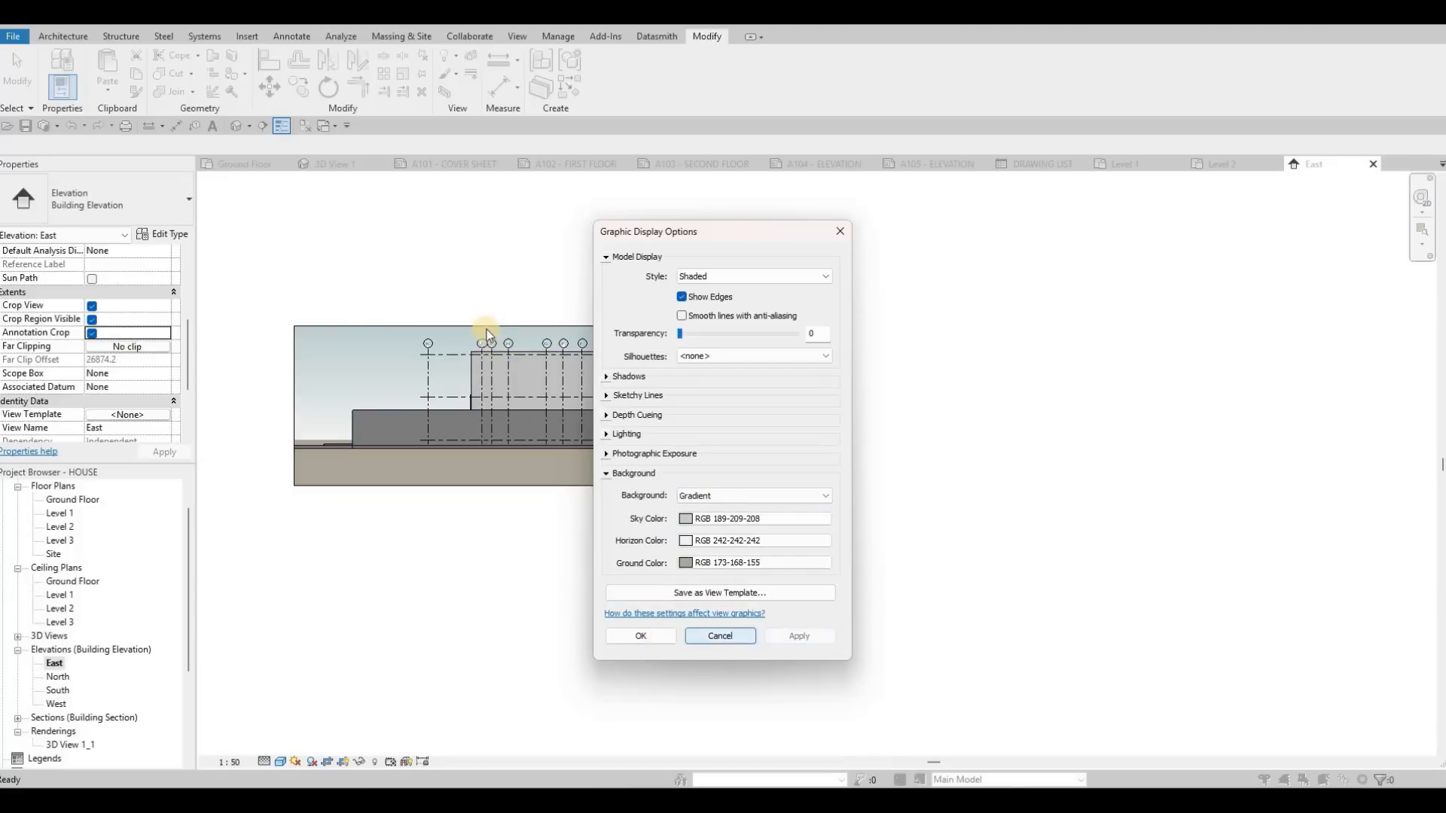
# Step: Raise the row of grid bubbles K to A in the East elevation slightly higher above the roof
pyautogui.scroll(2, 396, 387)
pyautogui.press('Escape')
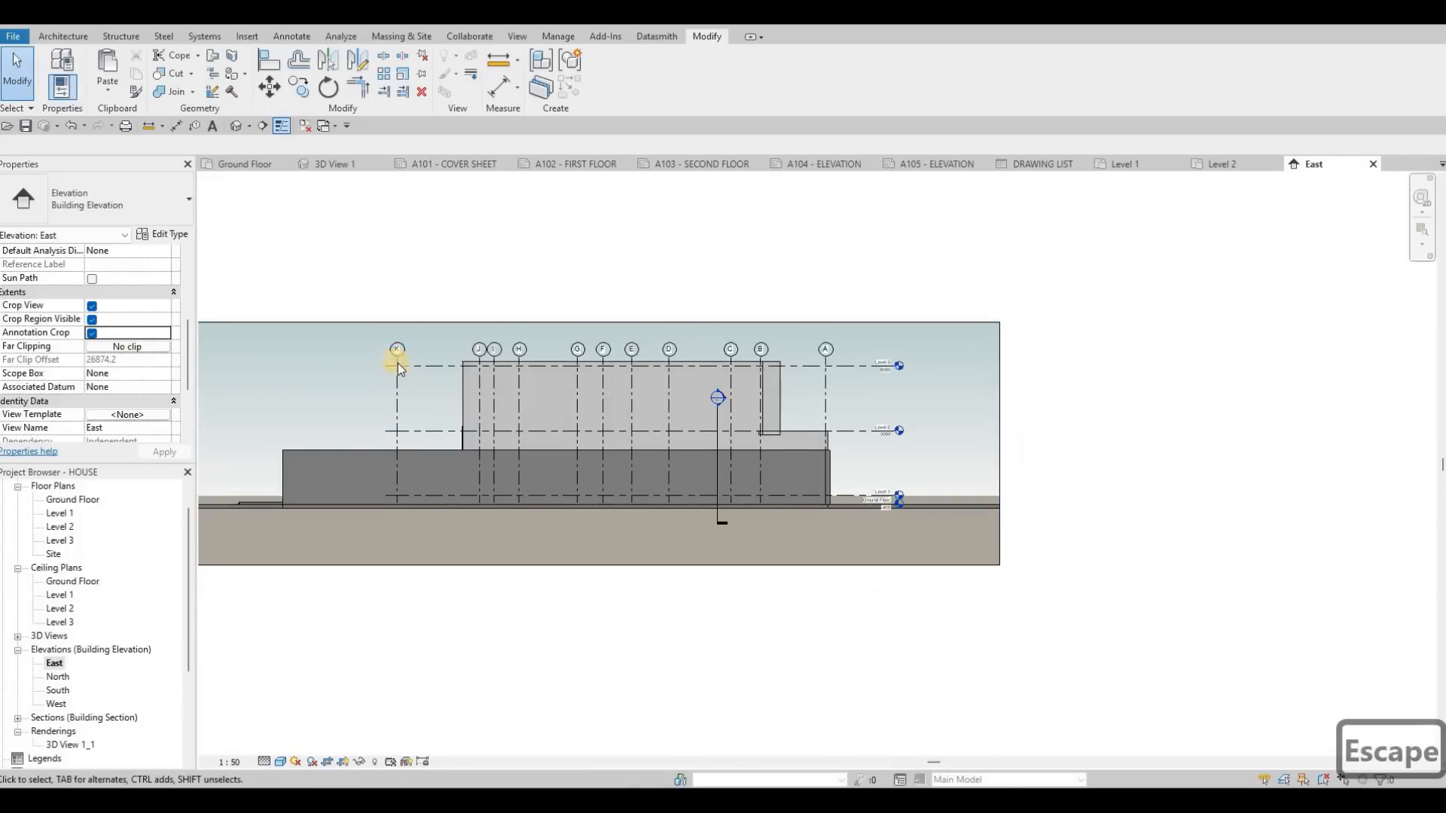
pyautogui.click(396, 336)
pyautogui.scroll(3, 396, 335)
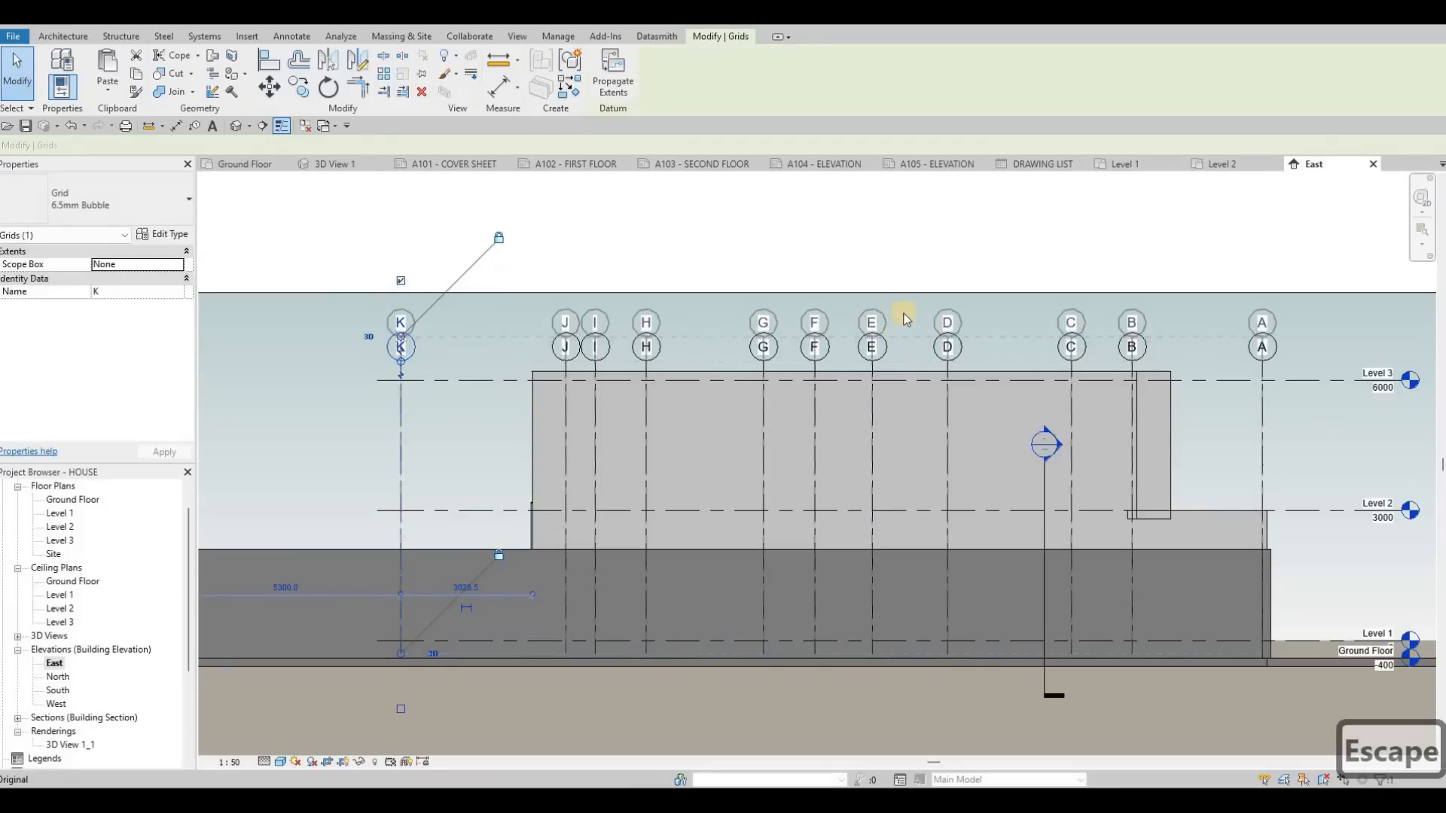
pyautogui.press('Escape')
# Step: Raise the upper edge of the East elevation's crop region to leave more sky above the grid bubbles
pyautogui.scroll(-3, 399, 336)
pyautogui.click(642, 312)
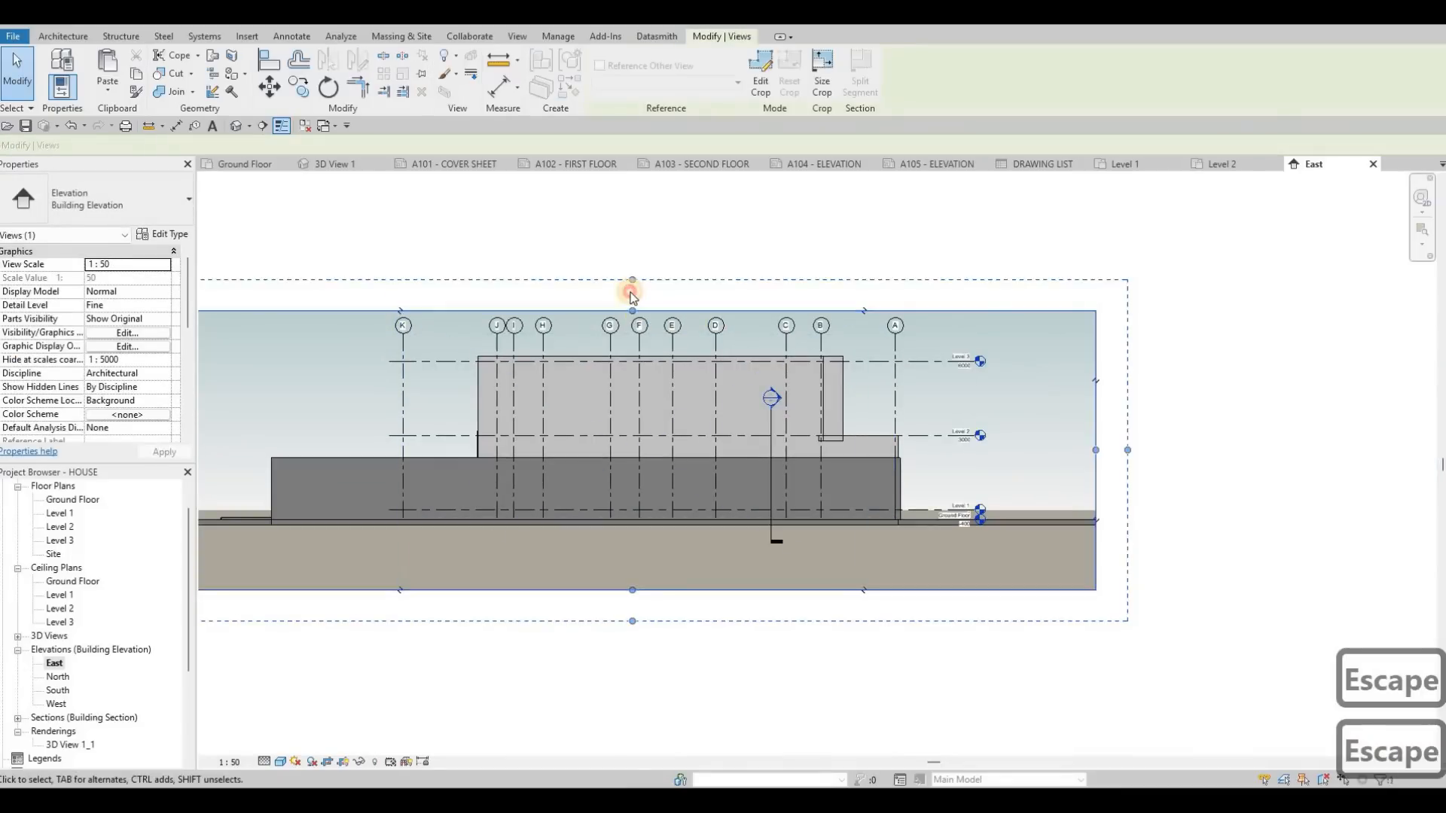
pyautogui.scroll(6, 943, 590)
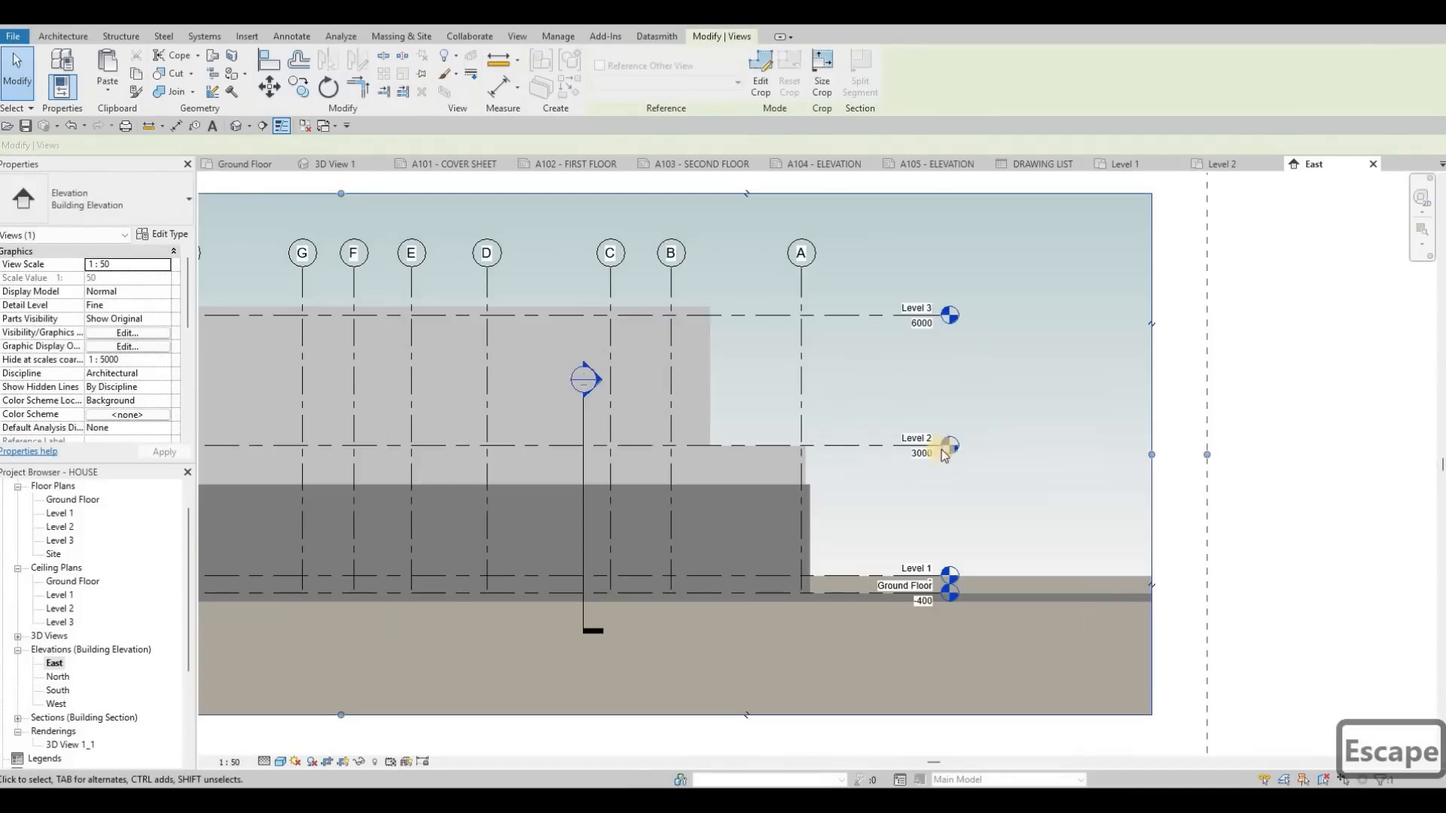
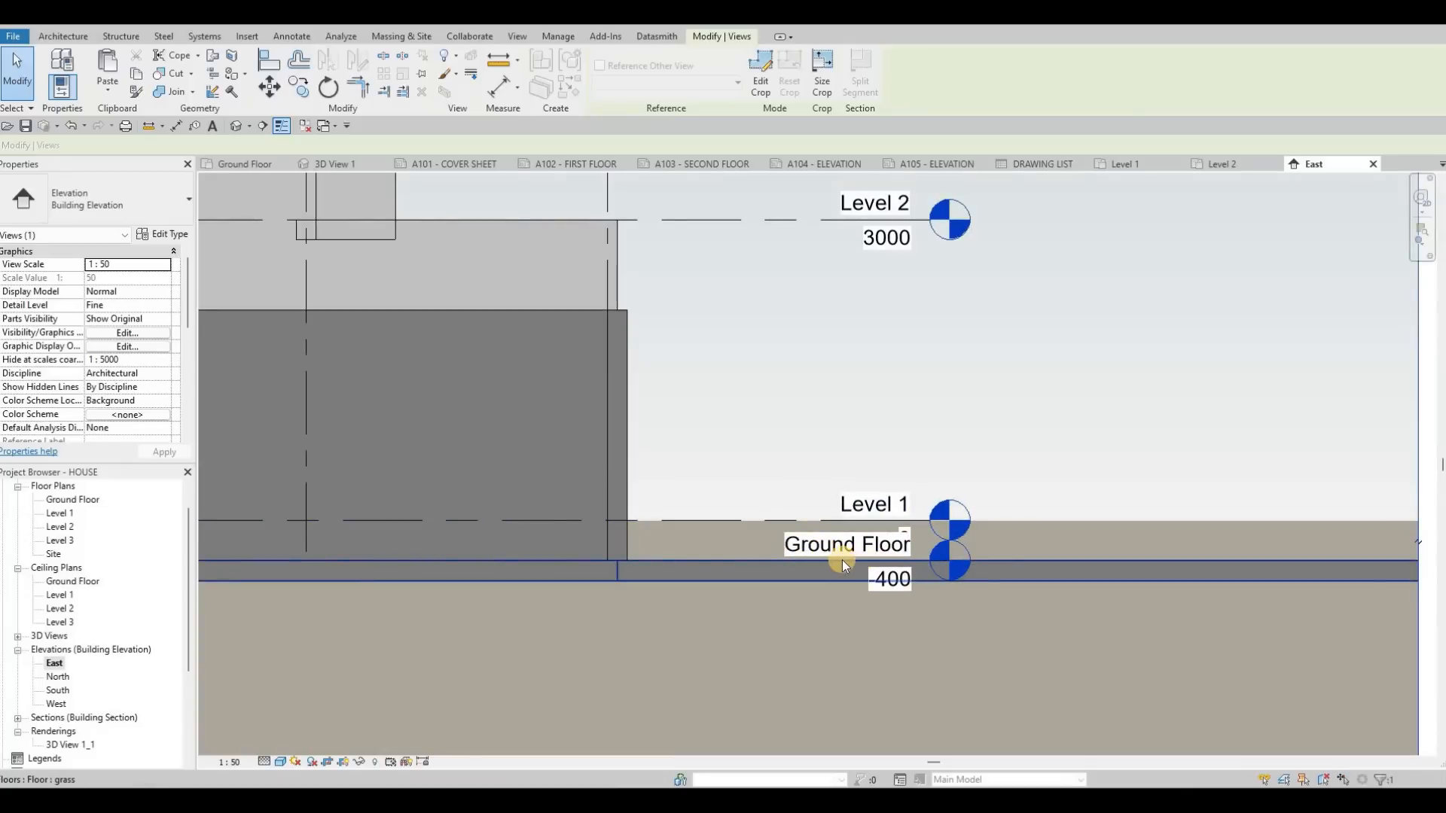
# Step: Add an elbow to the Ground Floor level line in the East elevation and offset its head below the Level 1 head
pyautogui.press('Tab')
pyautogui.press('Tab')
pyautogui.press('Tab')
pyautogui.click(893, 548)
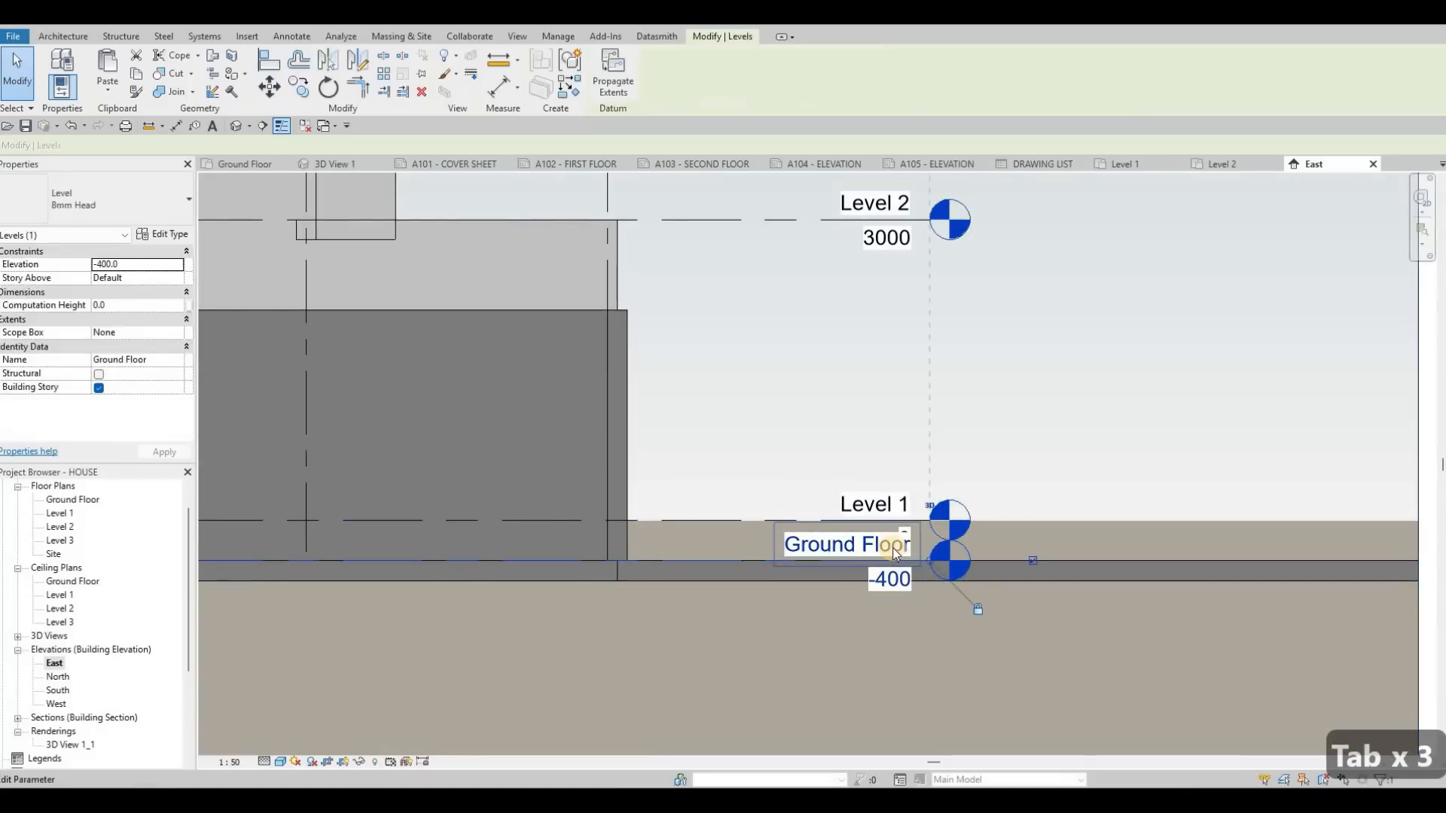
pyautogui.scroll(2, 903, 573)
pyautogui.click(889, 464)
pyautogui.moveTo(680, 500); pyautogui.dragTo(737, 416, button='middle')
pyautogui.moveTo(947, 528); pyautogui.dragTo(694, 540)
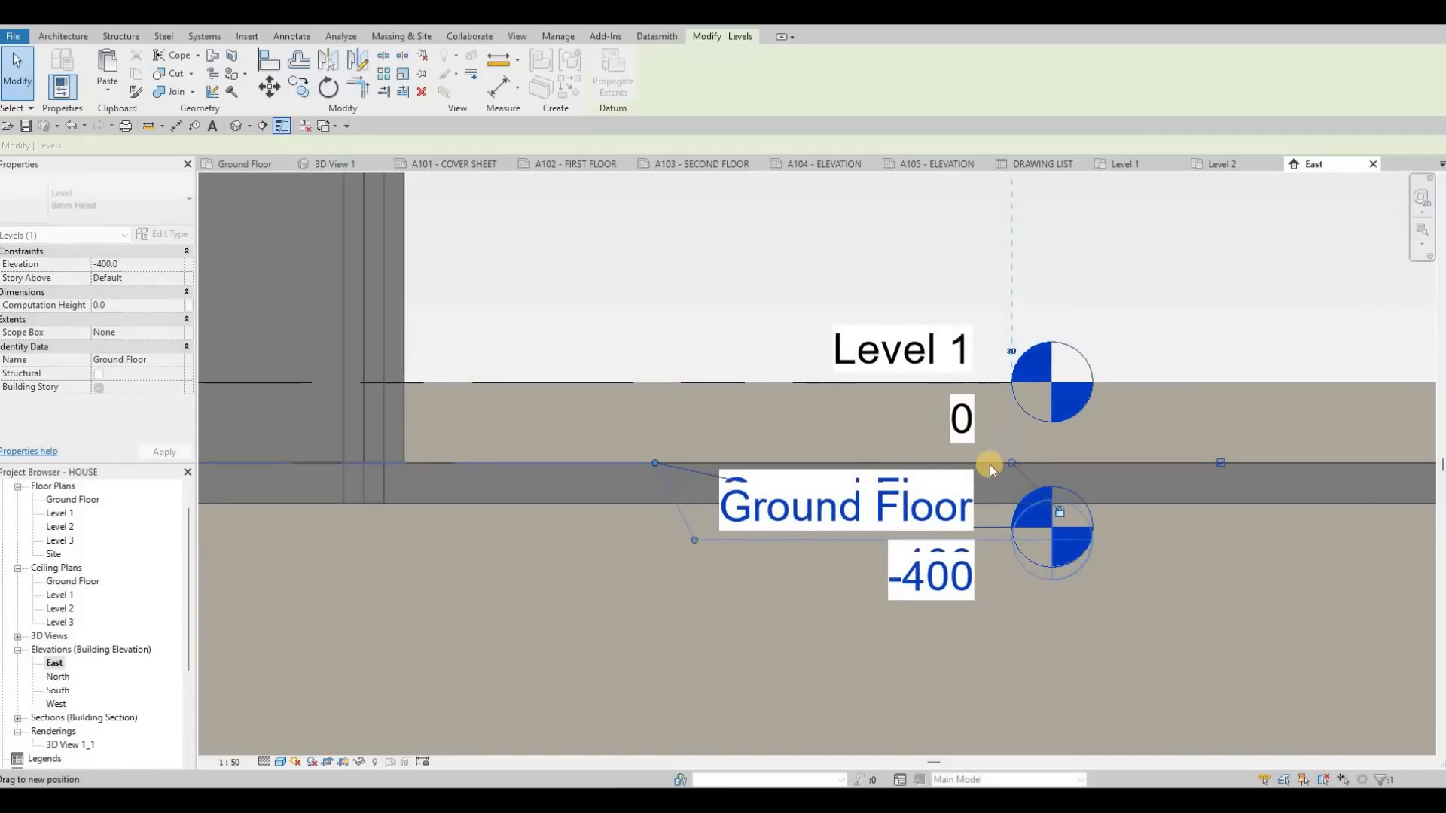
pyautogui.scroll(-5, 972, 478)
pyautogui.press('Escape')
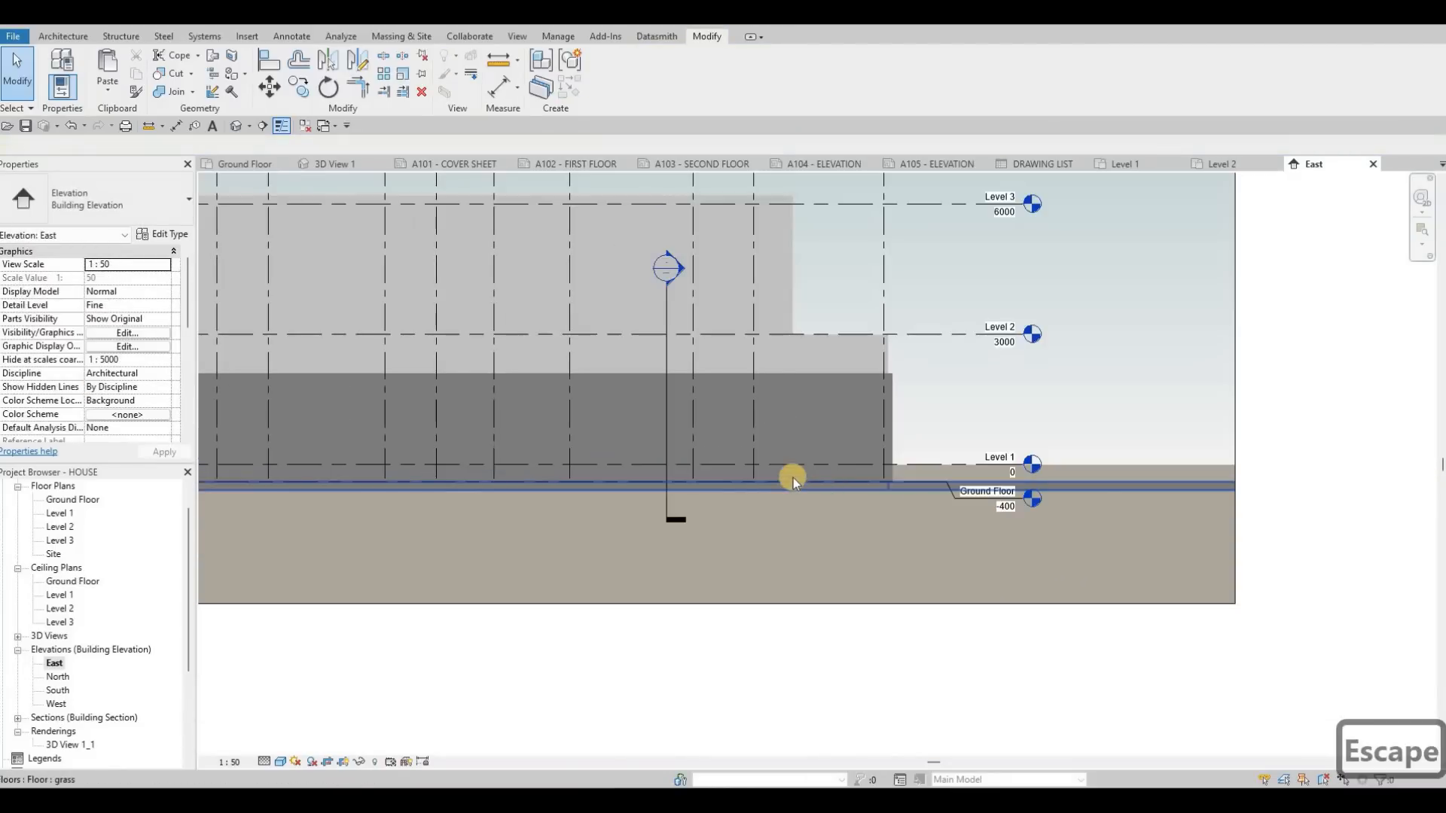
pyautogui.scroll(-4, 753, 471)
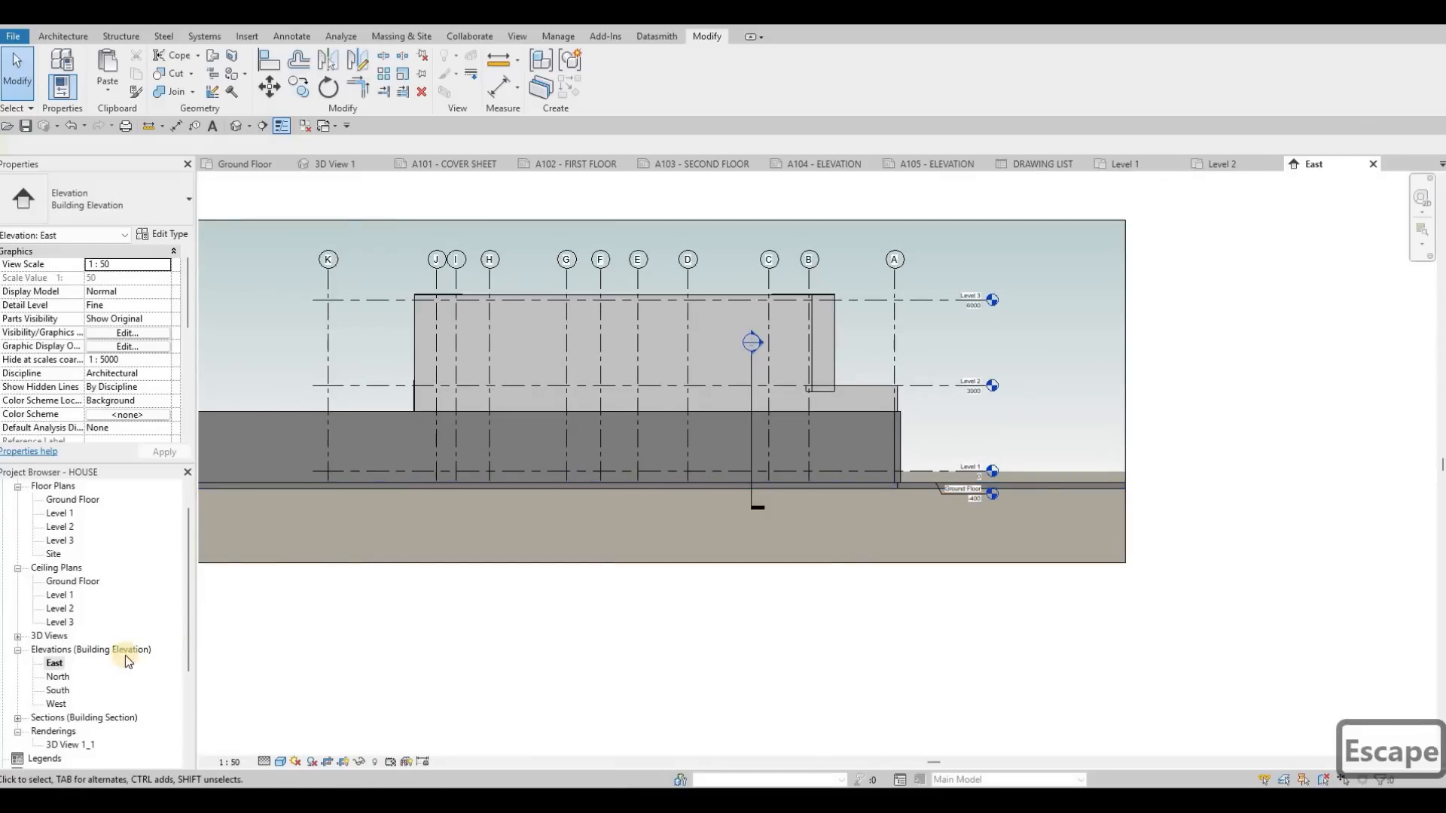
# Step: Open the North elevation and set its scale to 1:50, detail level to Fine and visual style to Shaded
pyautogui.doubleClick(56, 677)
pyautogui.click(230, 763)
pyautogui.click(239, 645)
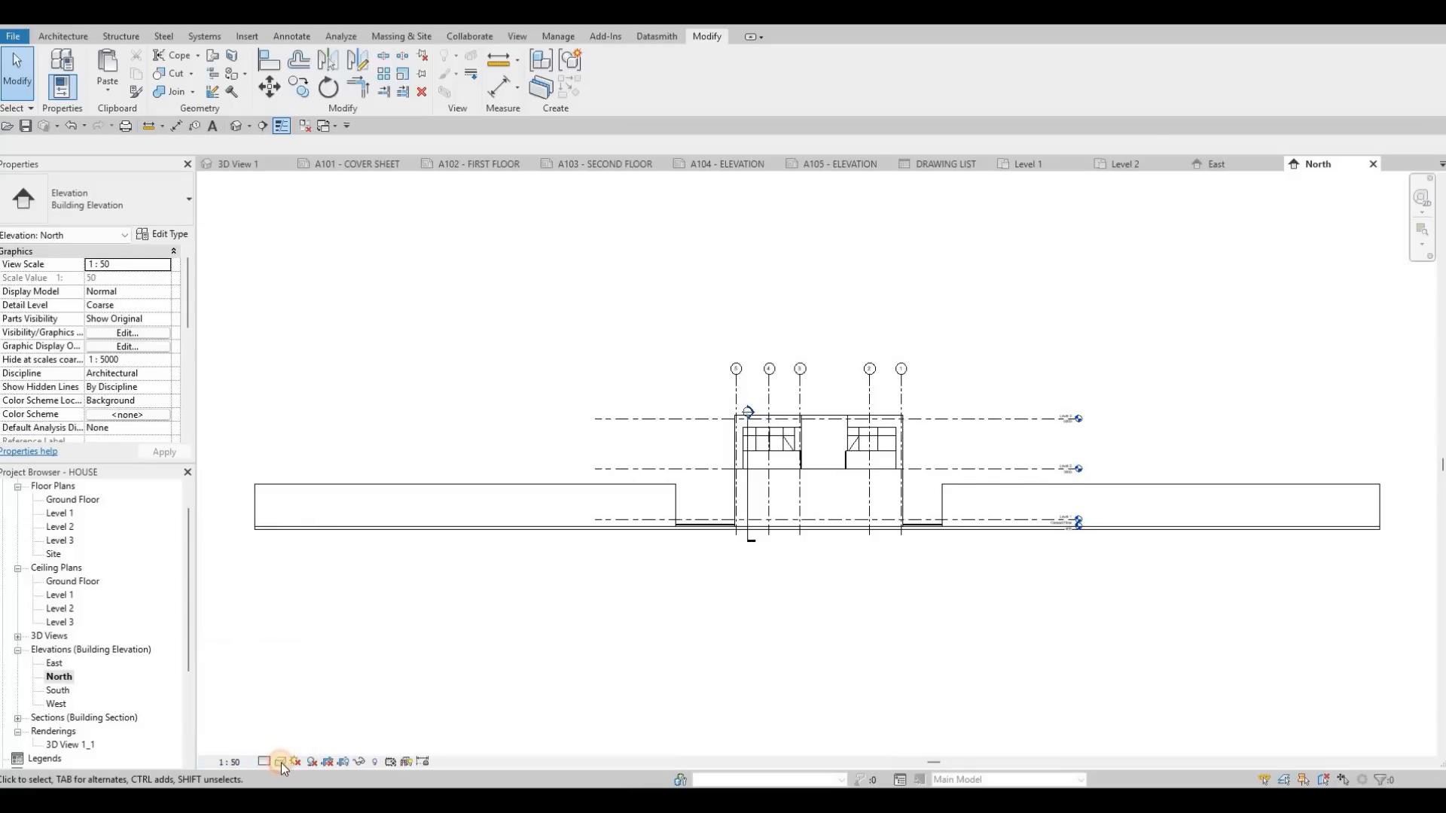
pyautogui.click(264, 761)
pyautogui.click(289, 745)
pyautogui.click(280, 761)
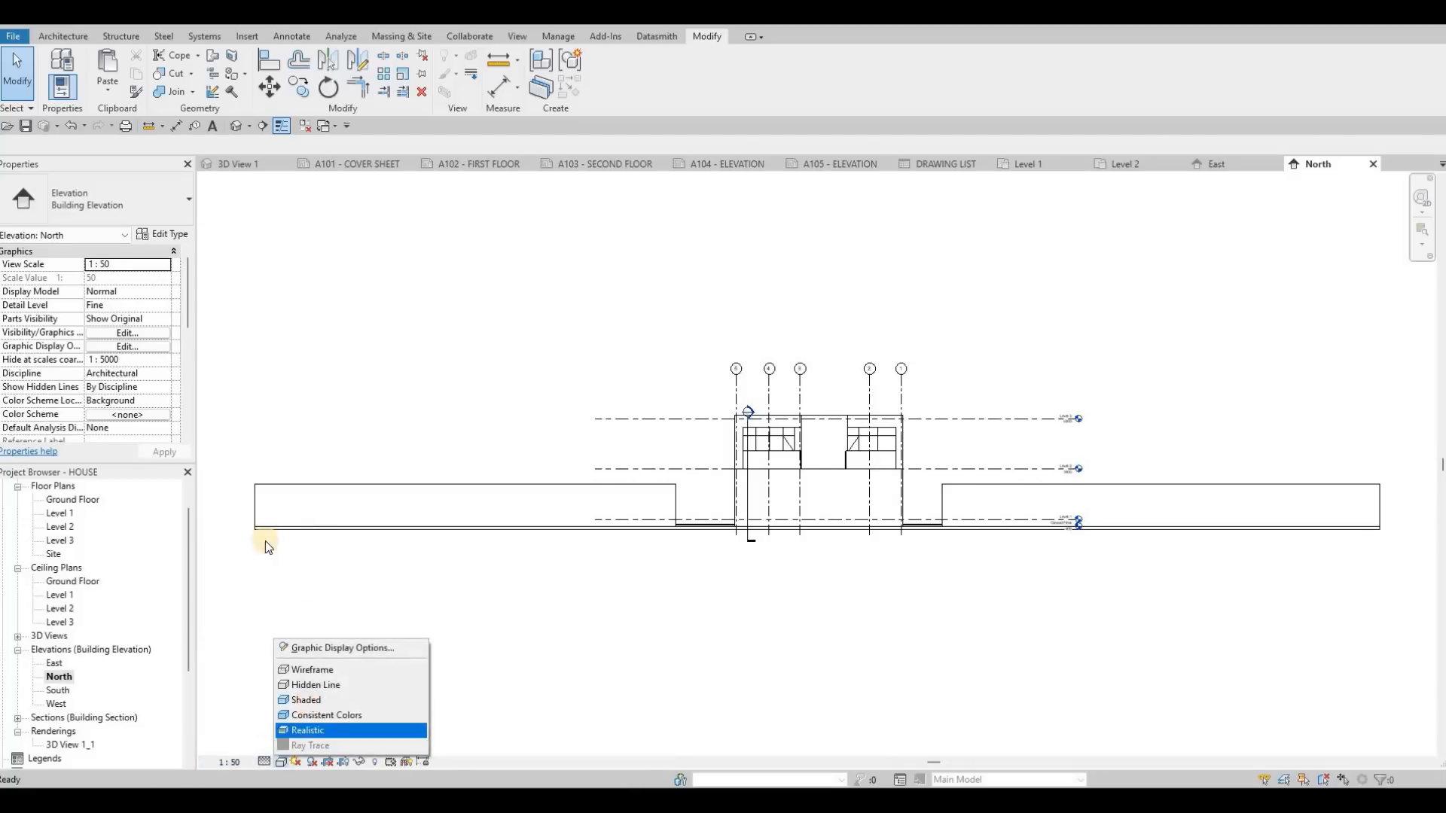
pyautogui.click(308, 701)
# Step: Enable Crop View, Crop Region Visible and Annotation Crop for the North elevation, and pull both crop sides in closer to the house
pyautogui.scroll(-5, 91, 354)
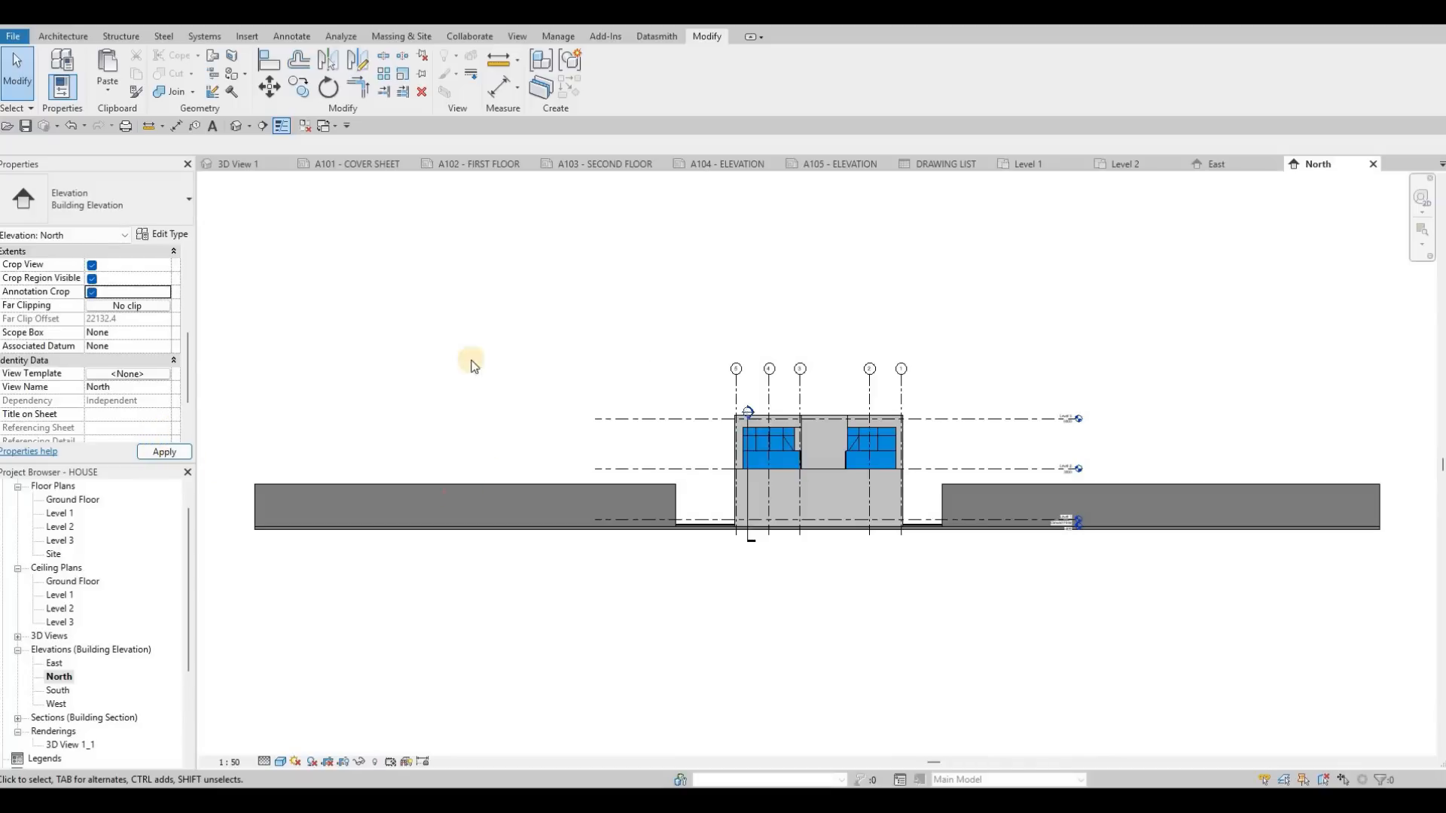
pyautogui.scroll(-3, 421, 327)
pyautogui.moveTo(237, 411); pyautogui.dragTo(417, 337, button='middle')
pyautogui.press('Escape')
pyautogui.moveTo(417, 337); pyautogui.dragTo(667, 332)
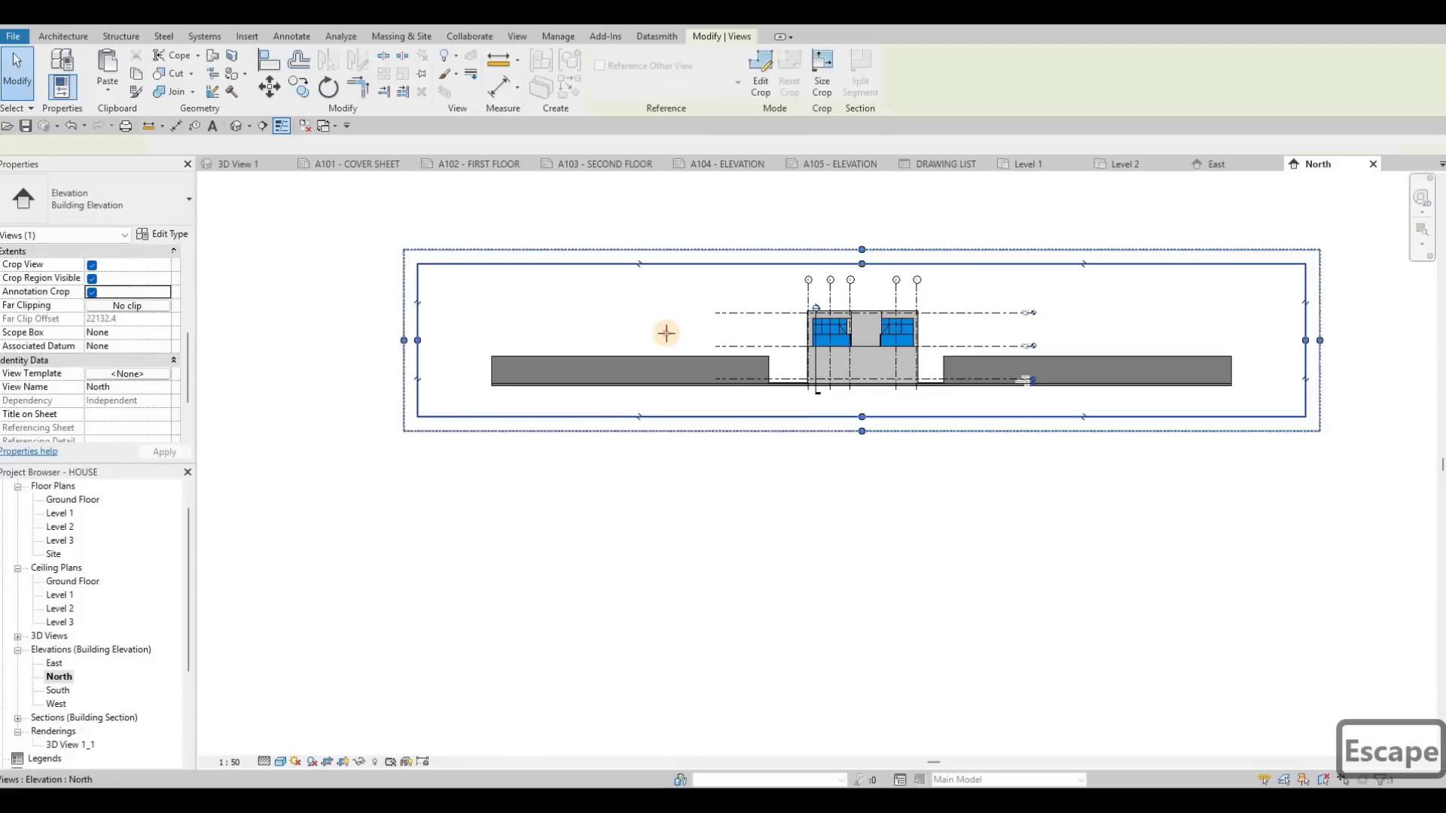
pyautogui.moveTo(1306, 341); pyautogui.dragTo(1058, 341)
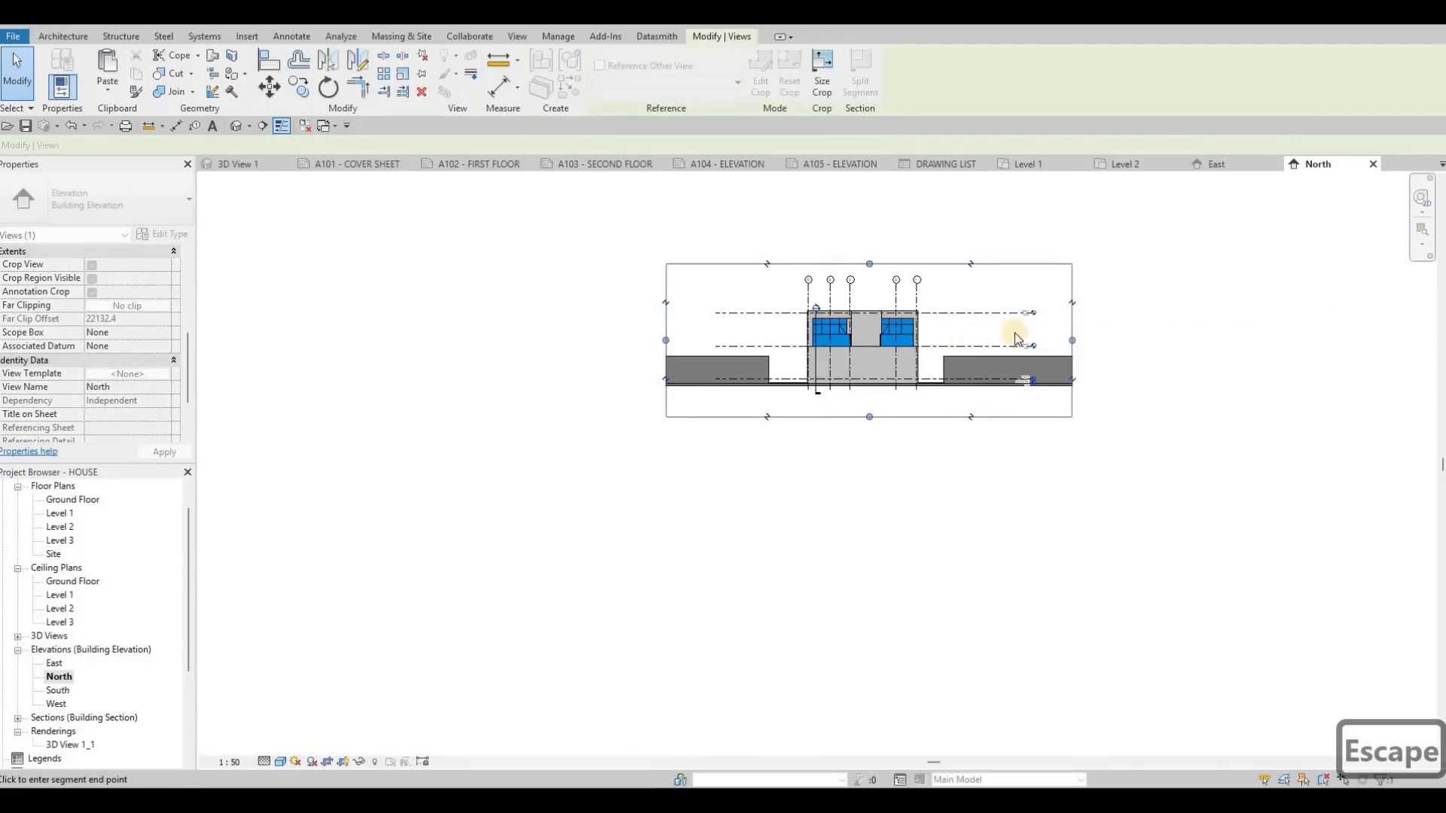
pyautogui.scroll(3, 1014, 333)
pyautogui.press('Escape')
pyautogui.scroll(3, 979, 456)
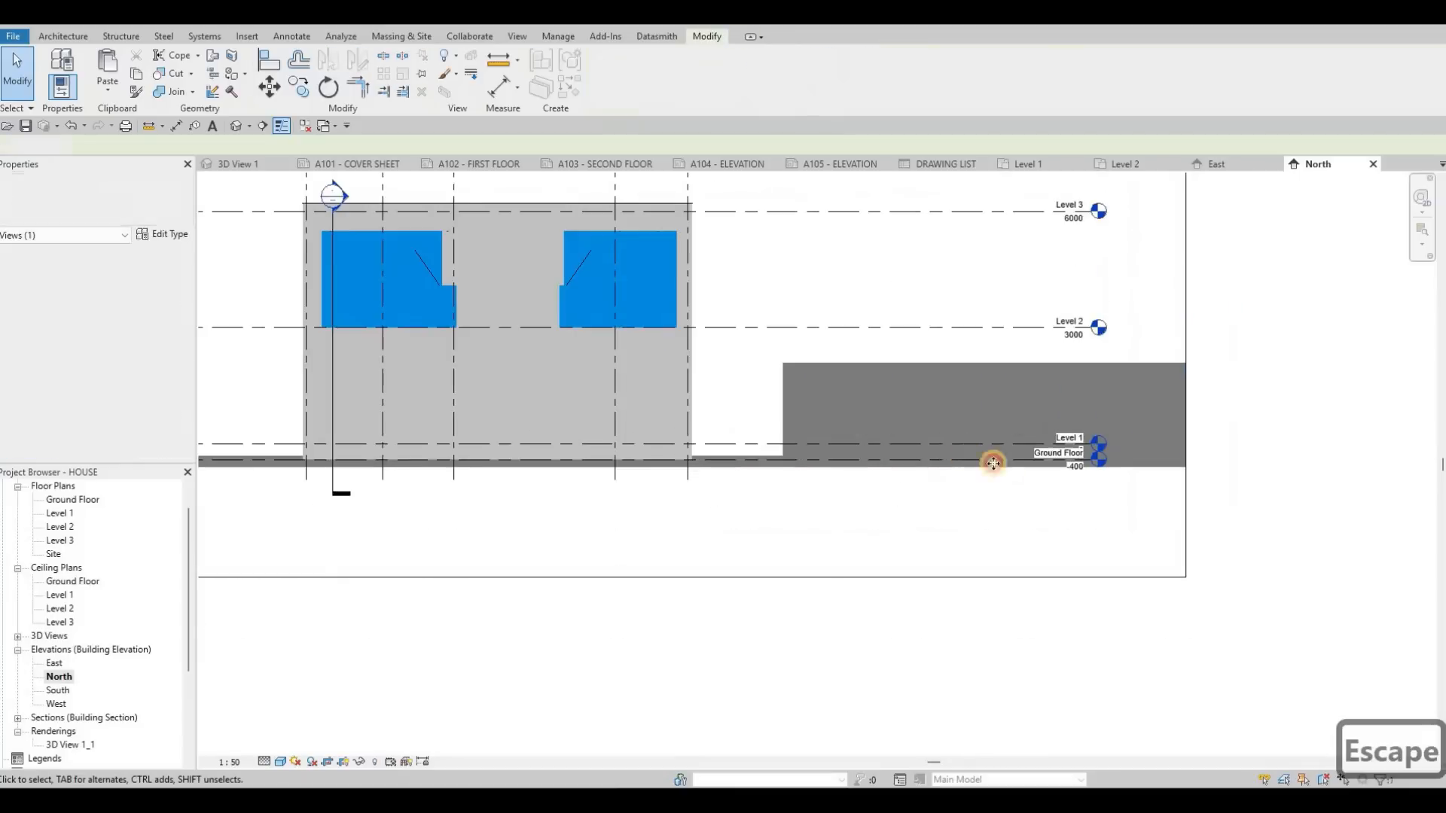
pyautogui.click(1057, 451)
pyautogui.scroll(3, 1054, 452)
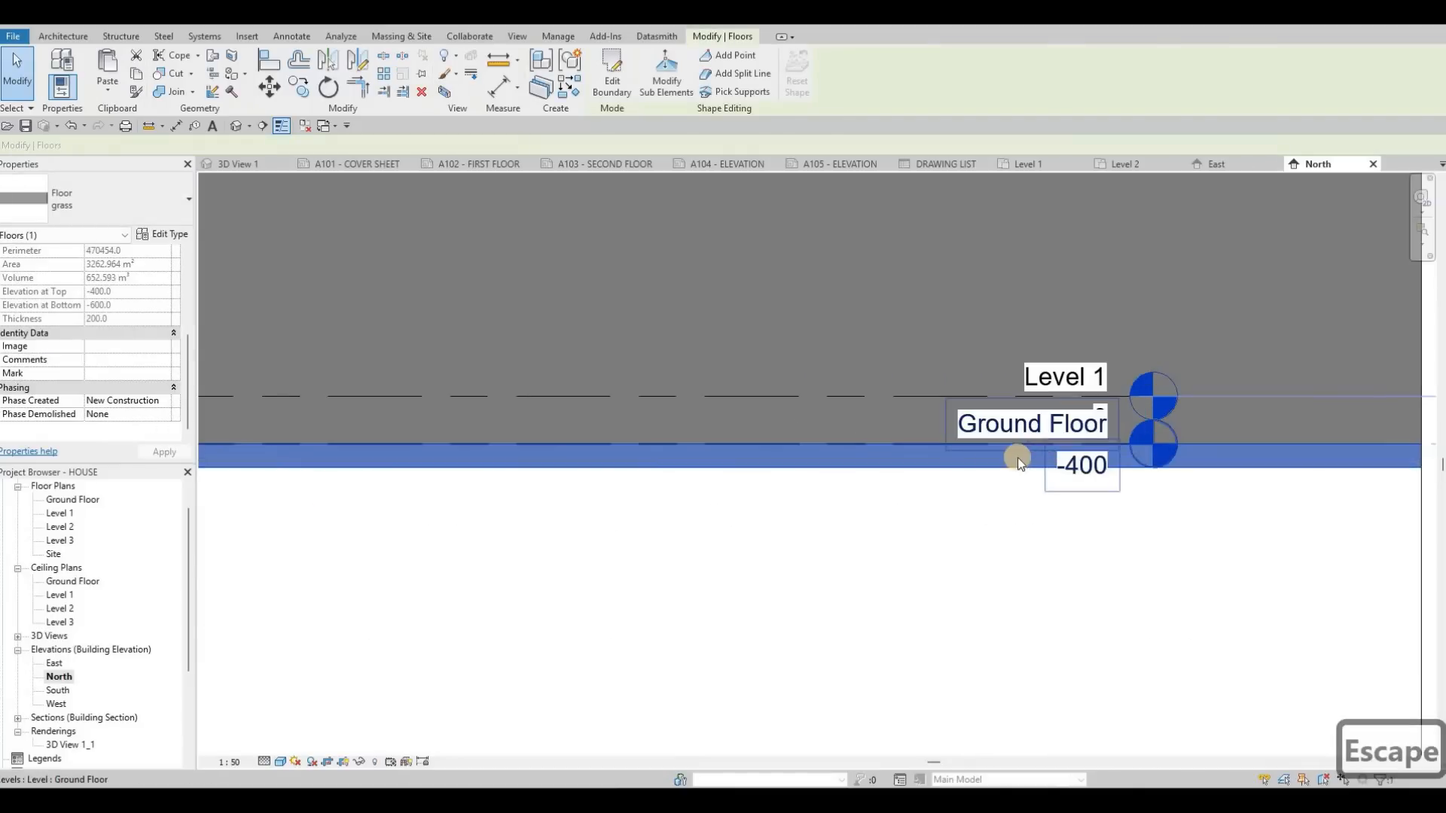
pyautogui.scroll(1, 844, 445)
pyautogui.press('Escape')
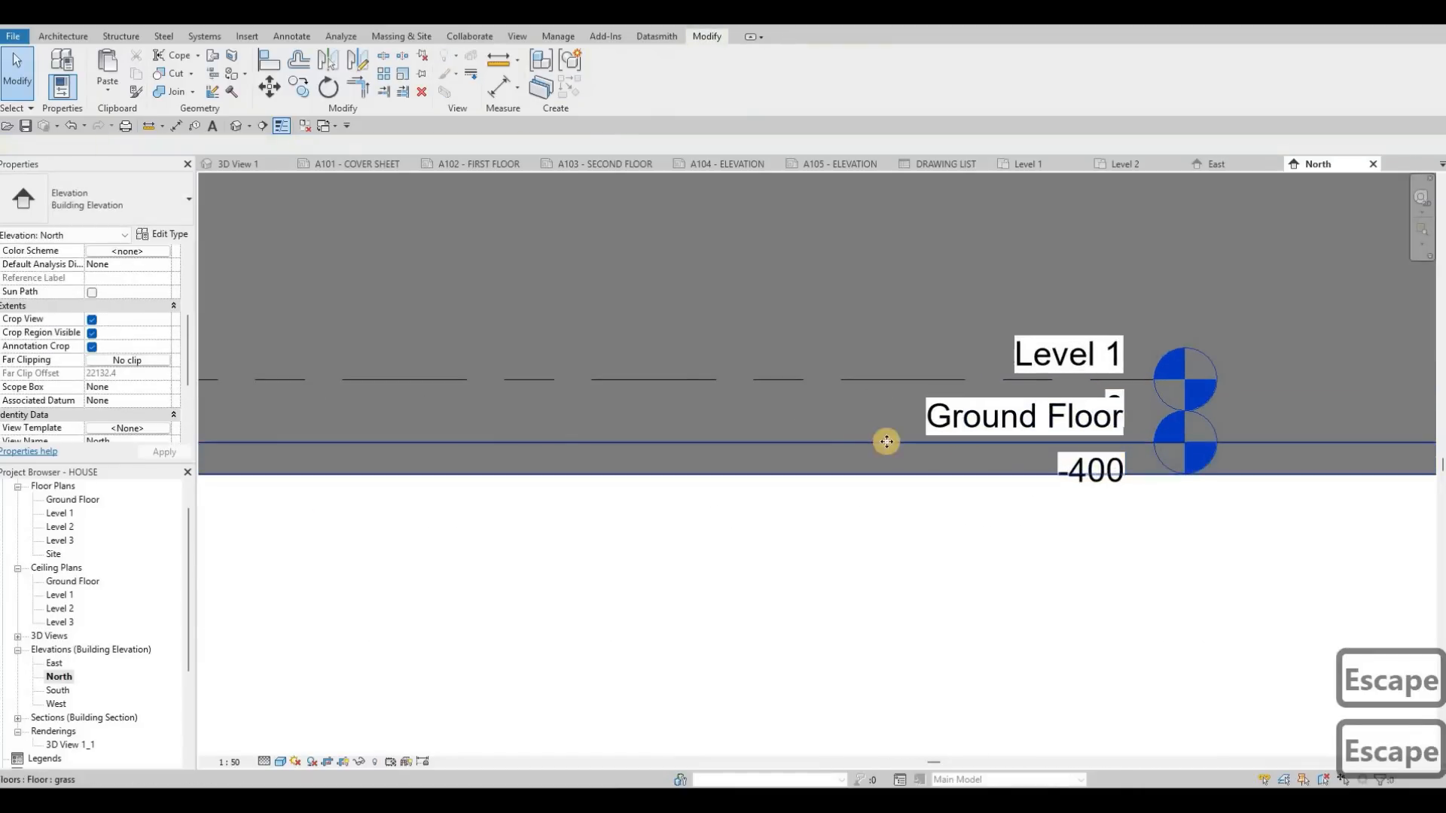
pyautogui.click(856, 442)
pyautogui.press('Escape')
pyautogui.press('Tab')
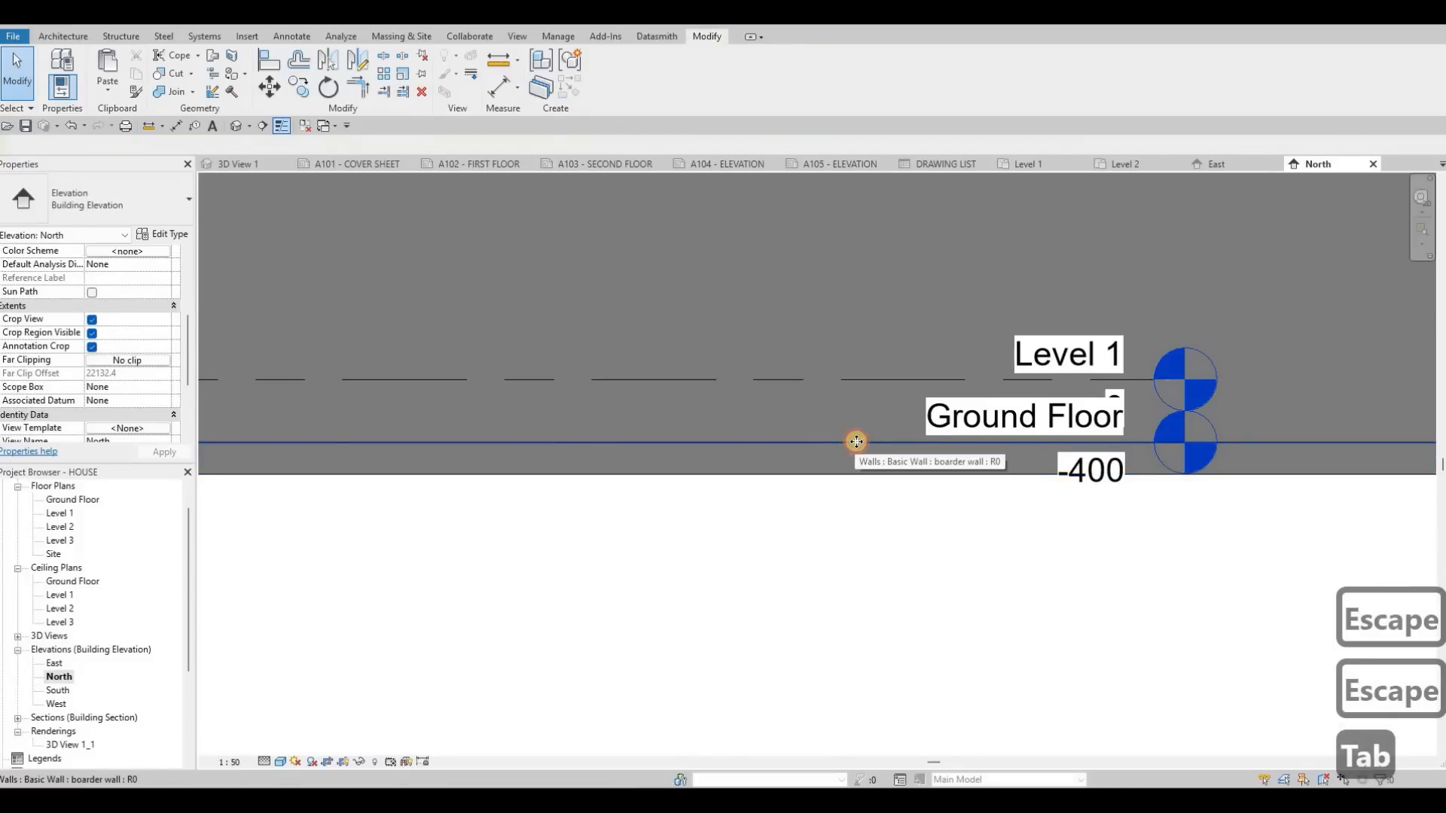
pyautogui.click(862, 443)
pyautogui.press('Escape')
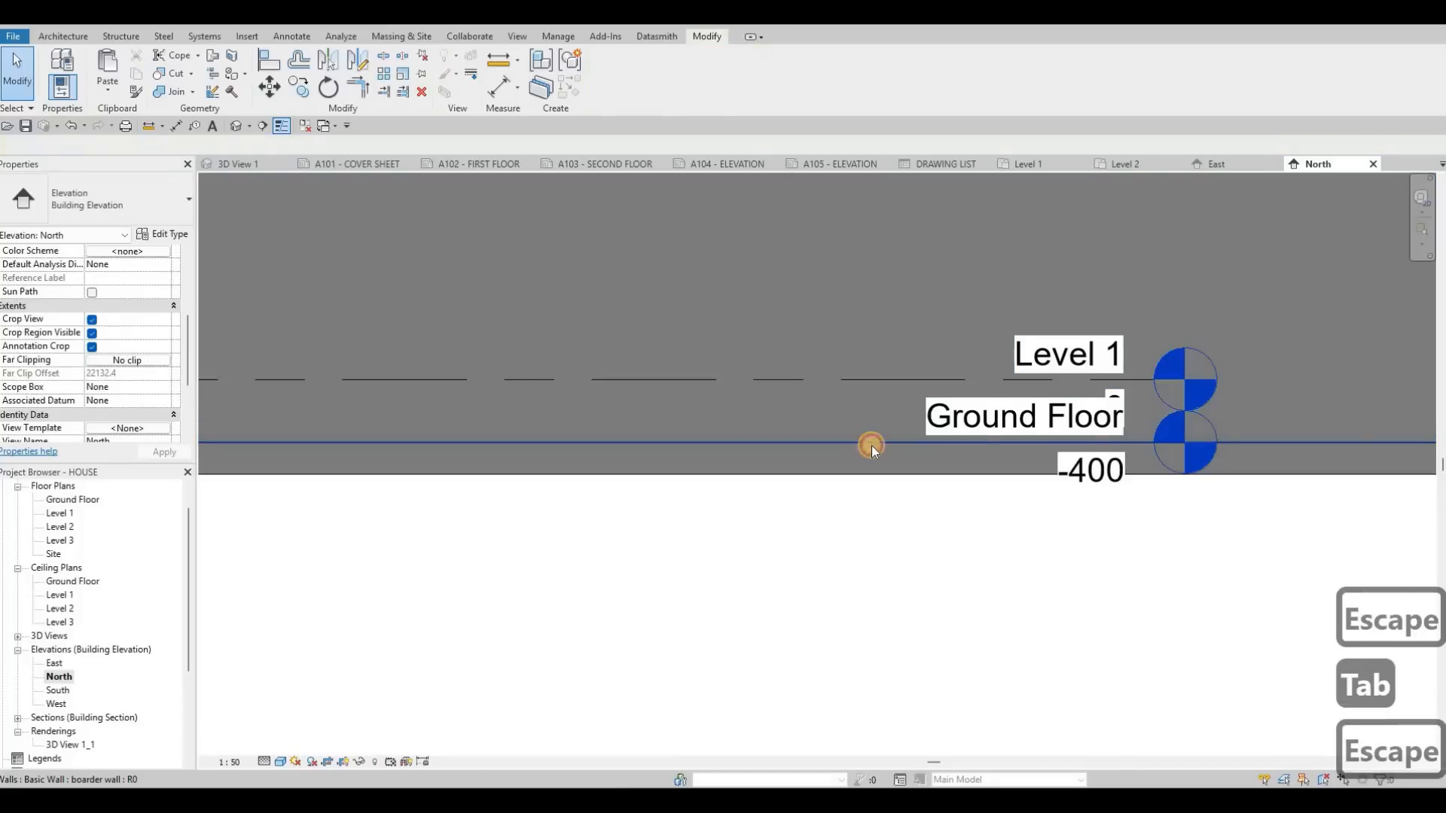
pyautogui.press('Escape')
pyautogui.click(1072, 436)
pyautogui.scroll(2, 1072, 437)
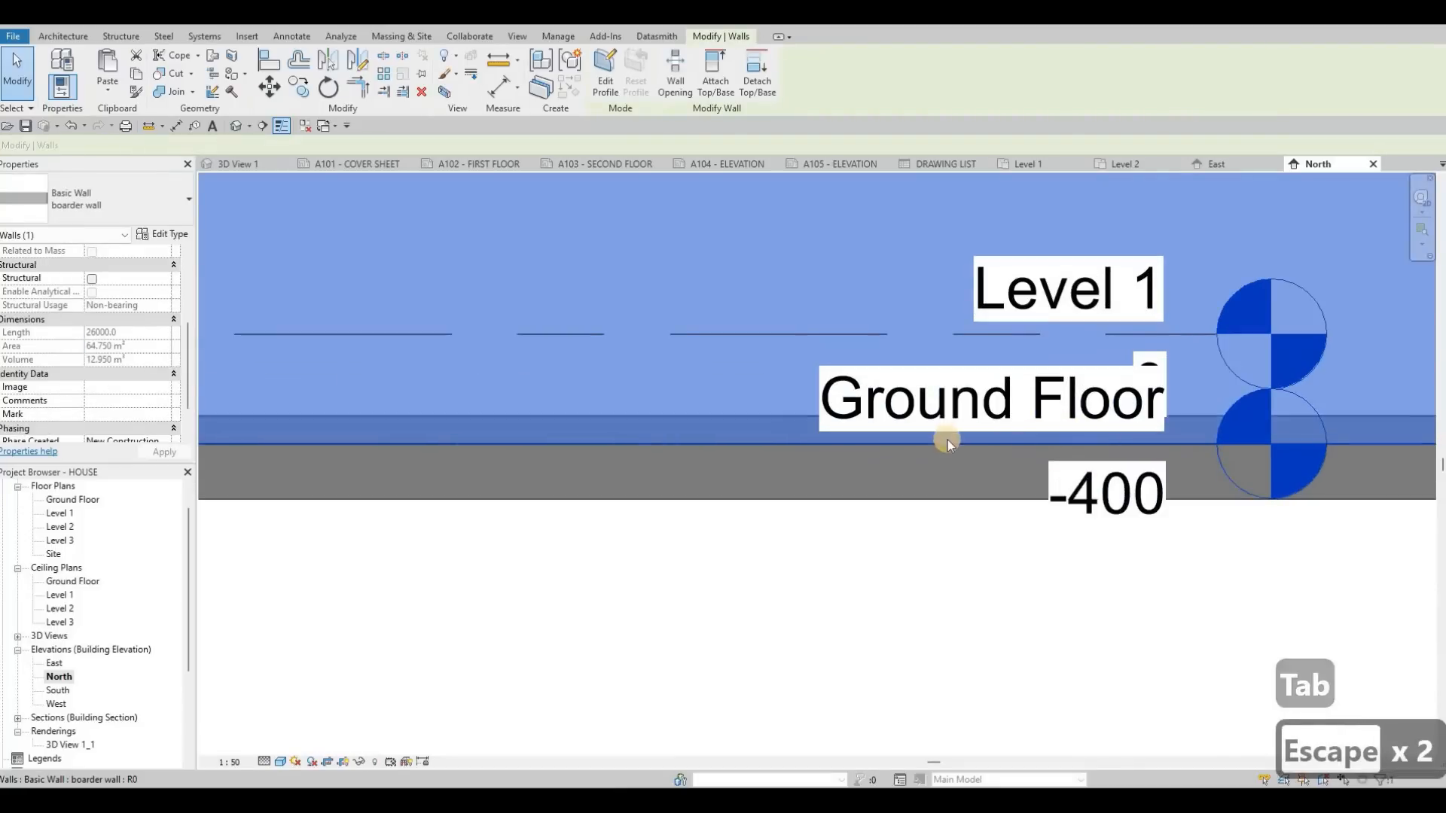
pyautogui.scroll(-4, 504, 444)
pyautogui.press('Escape')
pyautogui.press('Escape')
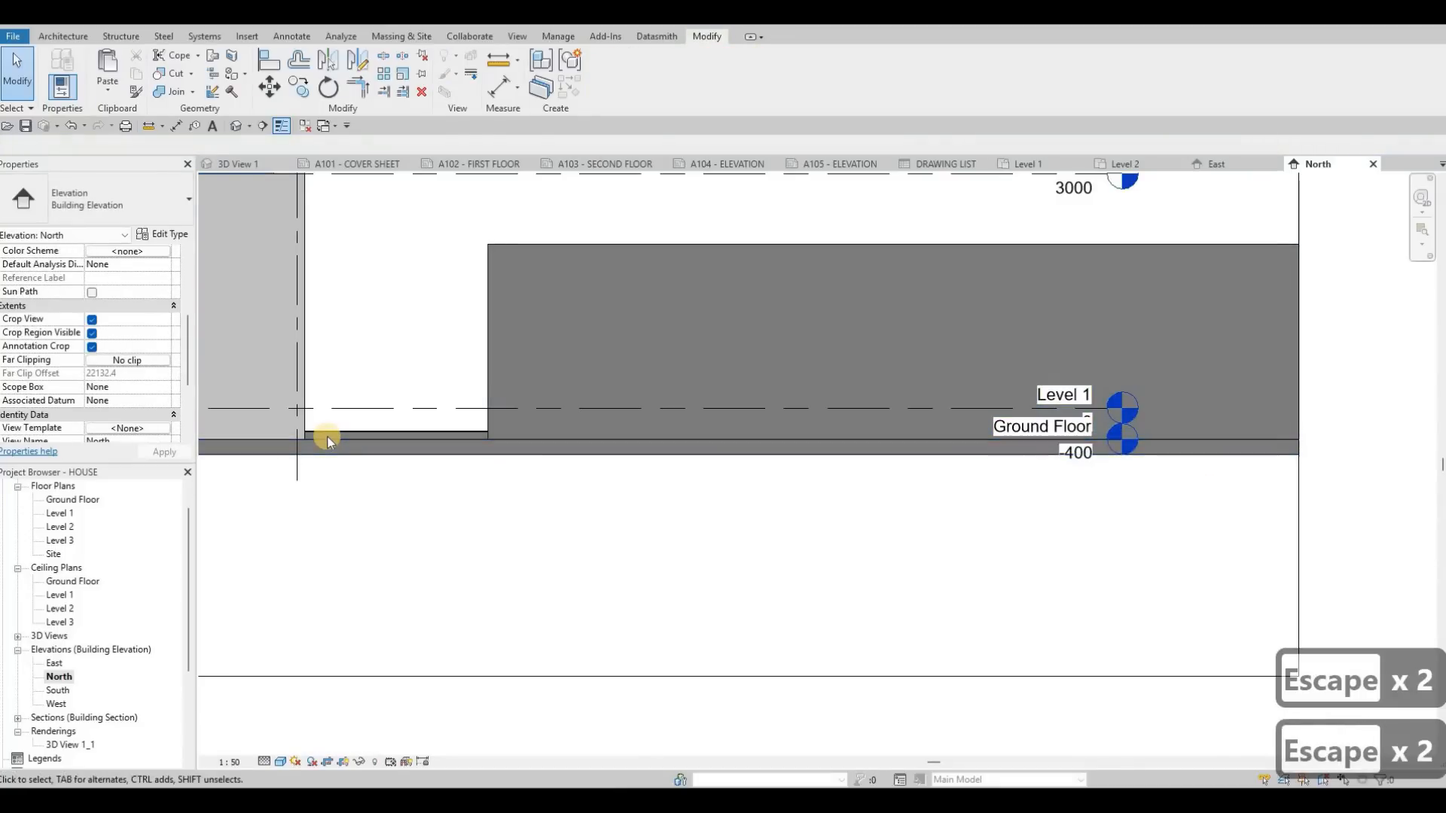
# Step: Add an elbow to the Ground Floor level line in the North elevation and offset its head below the Level 1 head
pyautogui.press('Tab')
pyautogui.press('Tab')
pyautogui.press('Tab')
pyautogui.press('Tab')
pyautogui.press('Tab')
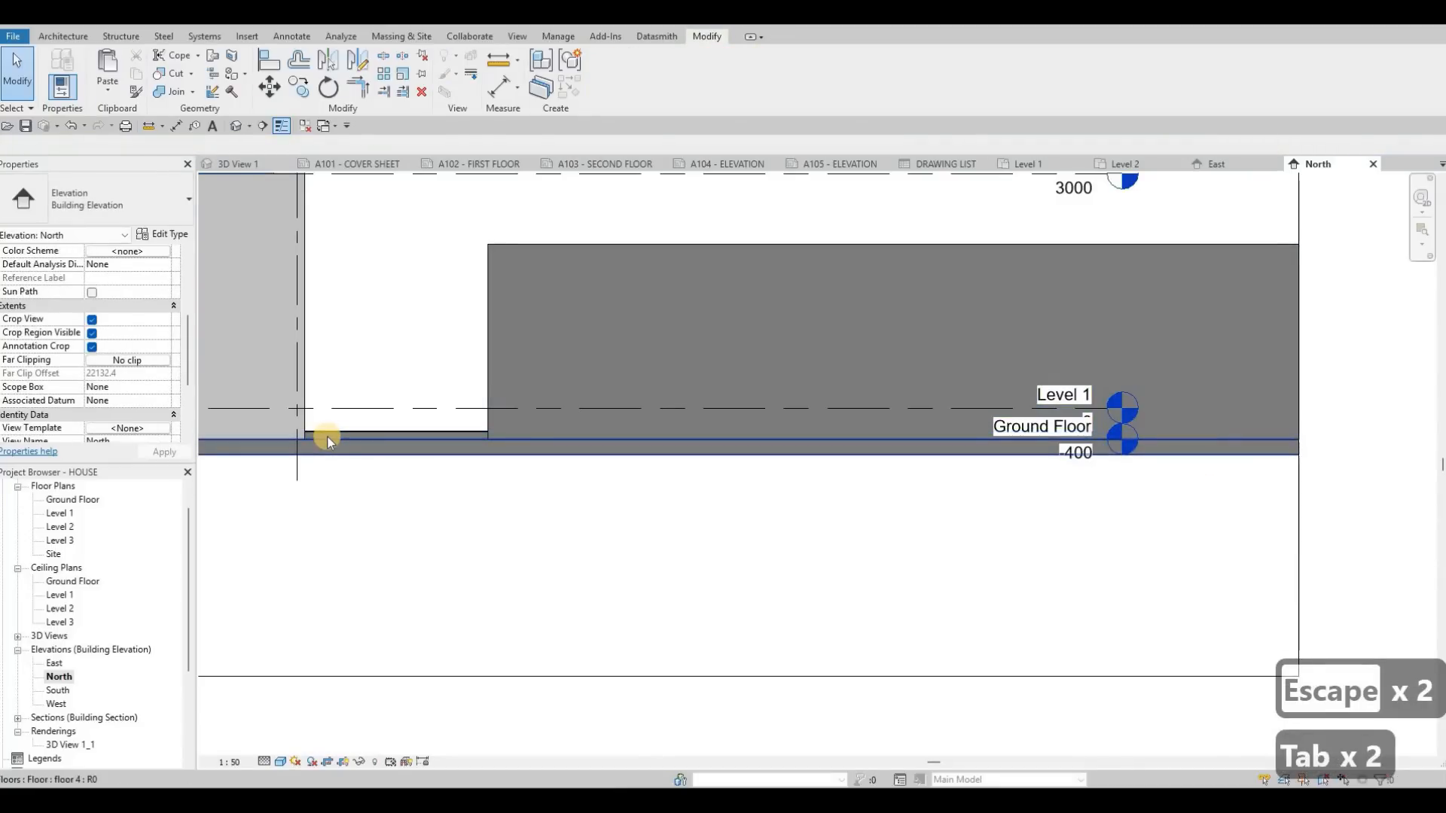
pyautogui.press('Tab')
pyautogui.press('Tab')
pyautogui.press('Tab')
pyautogui.press('Tab')
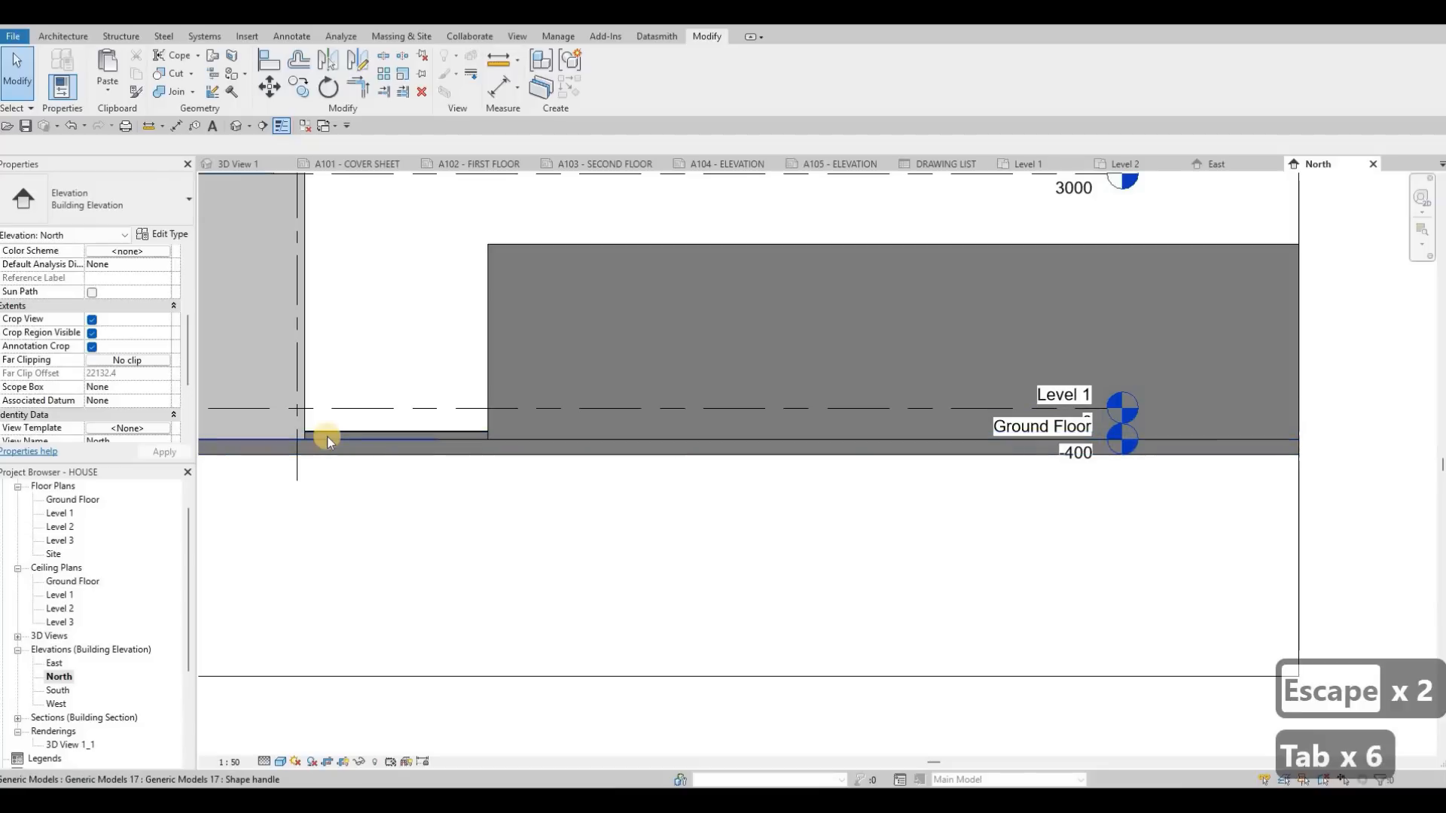
pyautogui.press('Tab')
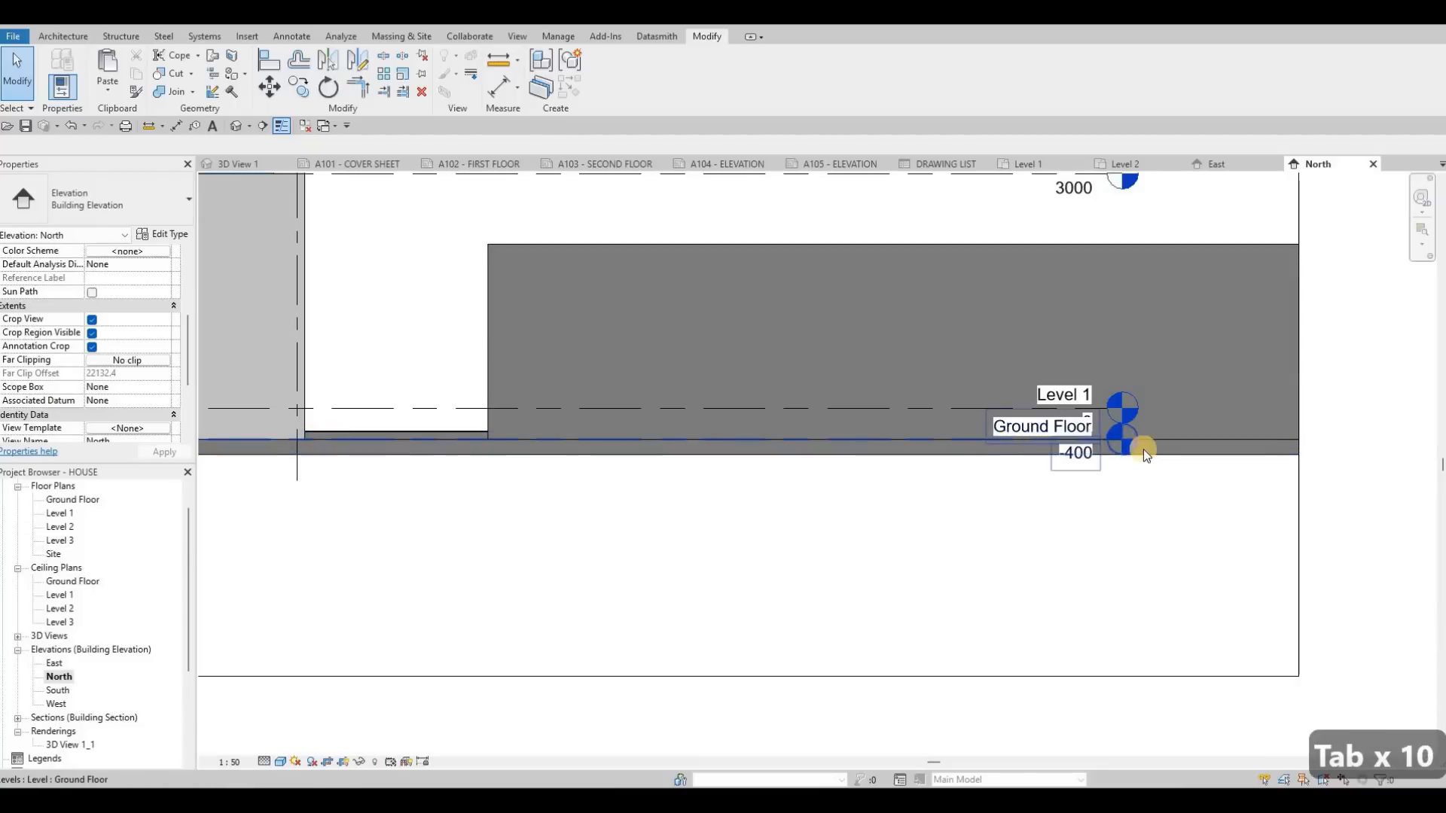
pyautogui.click(1113, 435)
pyautogui.scroll(3, 1105, 432)
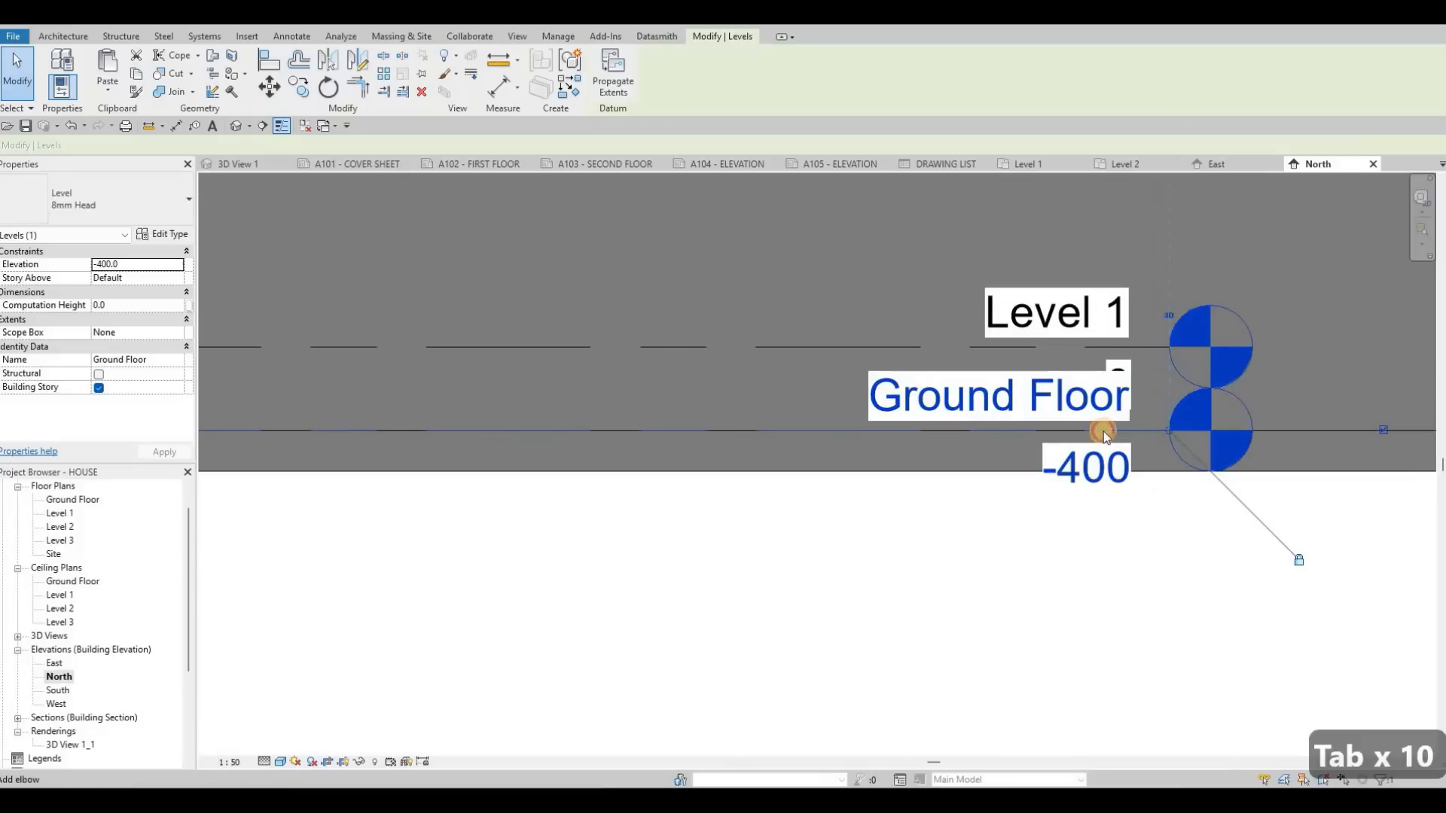
pyautogui.click(1058, 435)
pyautogui.scroll(-2, 975, 436)
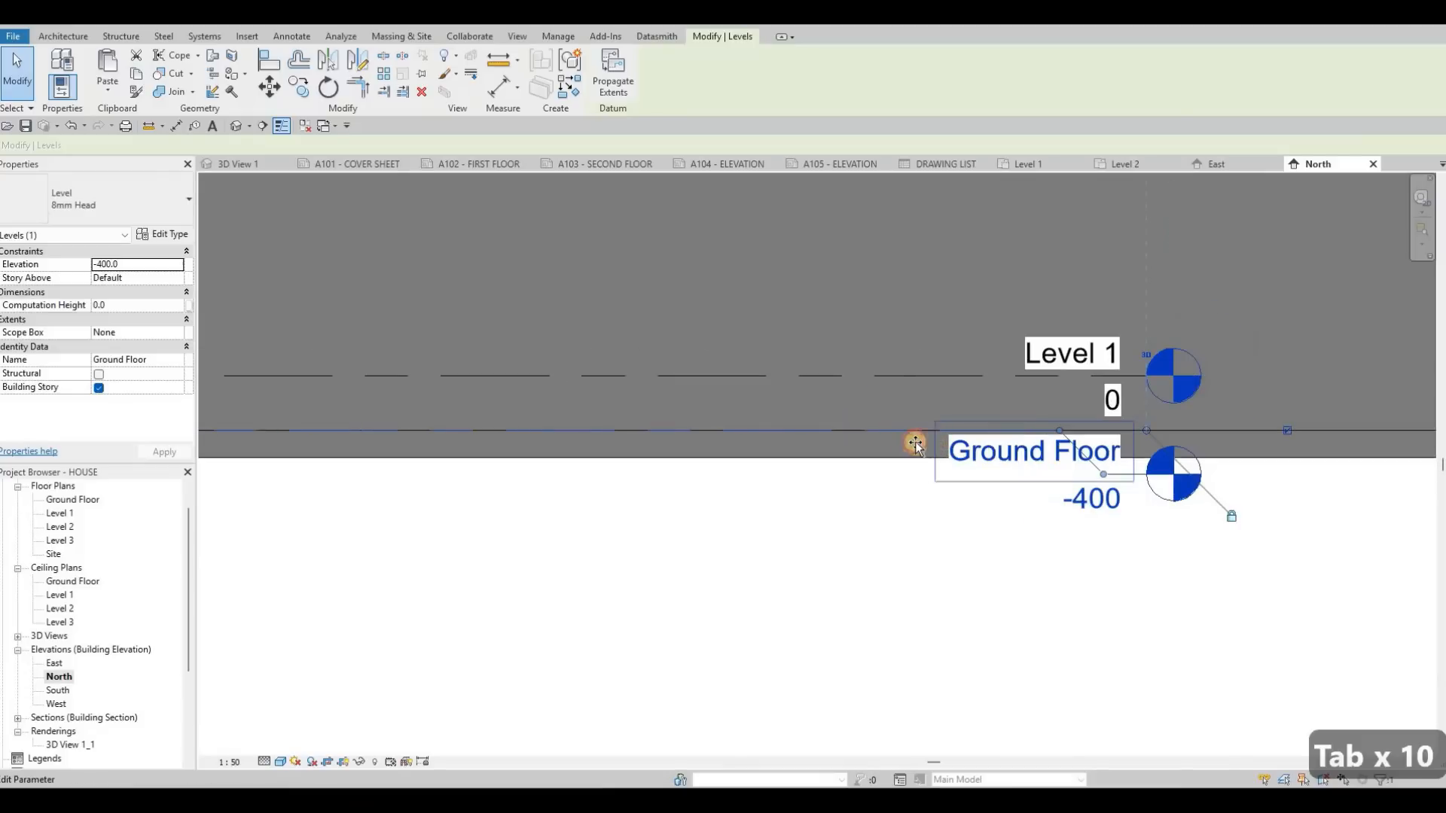
pyautogui.moveTo(1111, 474); pyautogui.dragTo(953, 479)
pyautogui.press('Escape')
pyautogui.press('Escape')
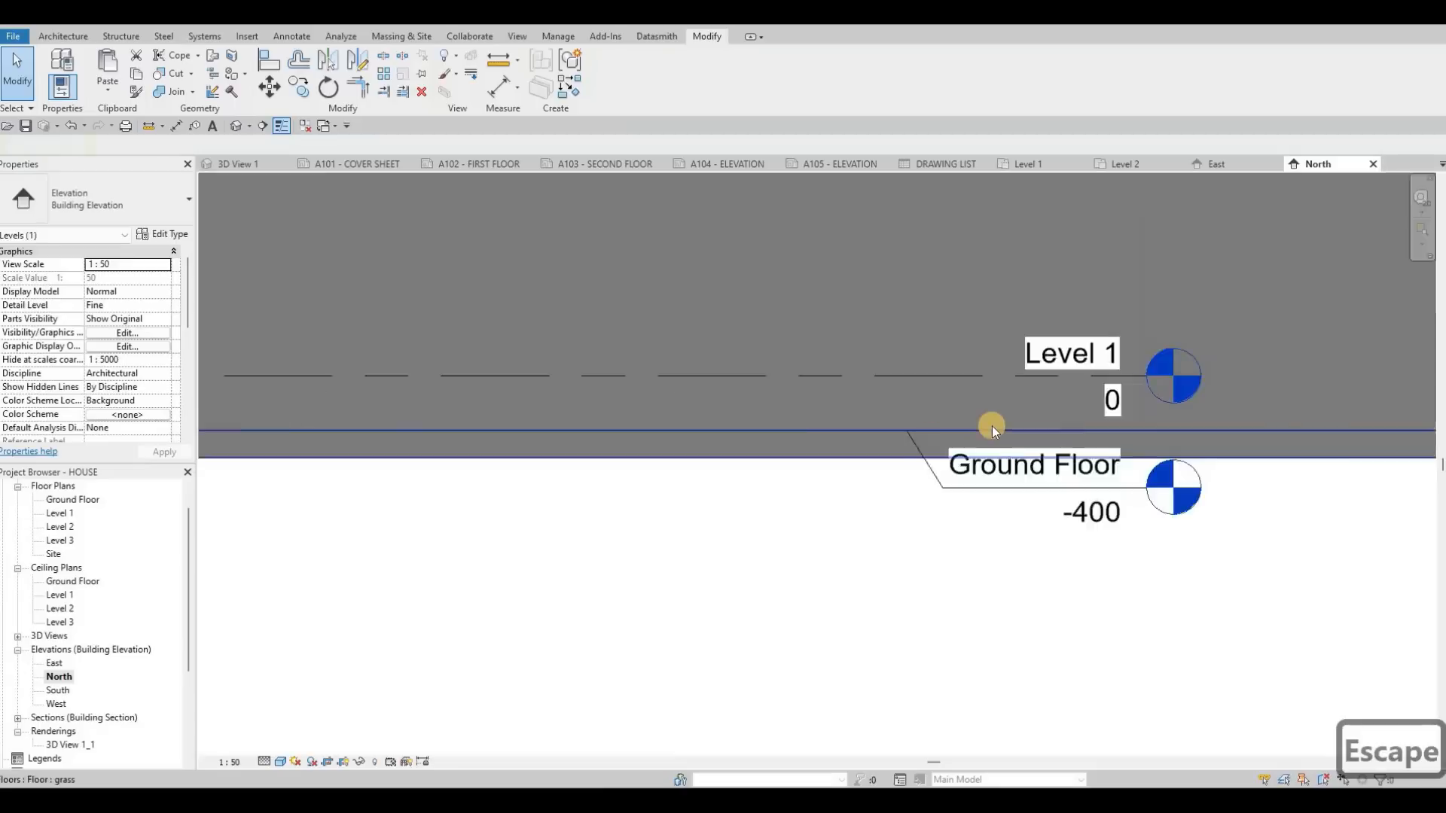
pyautogui.scroll(-5, 549, 429)
pyautogui.scroll(-3, 231, 540)
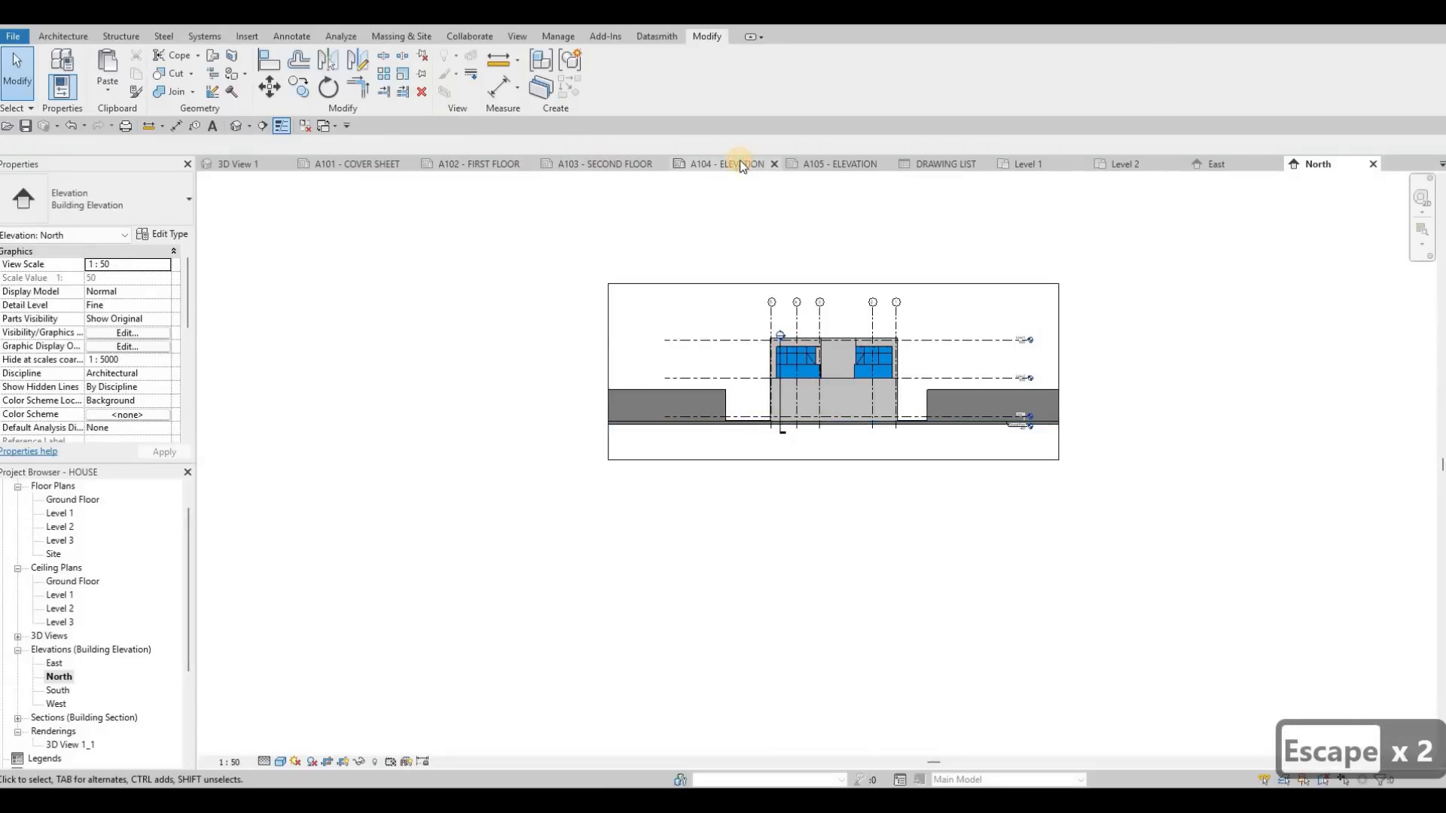
# Step: Place the East elevation on sheet A104 inside the border frame, and raise the frame's lower edge slightly
pyautogui.moveTo(52, 665); pyautogui.dragTo(721, 315)
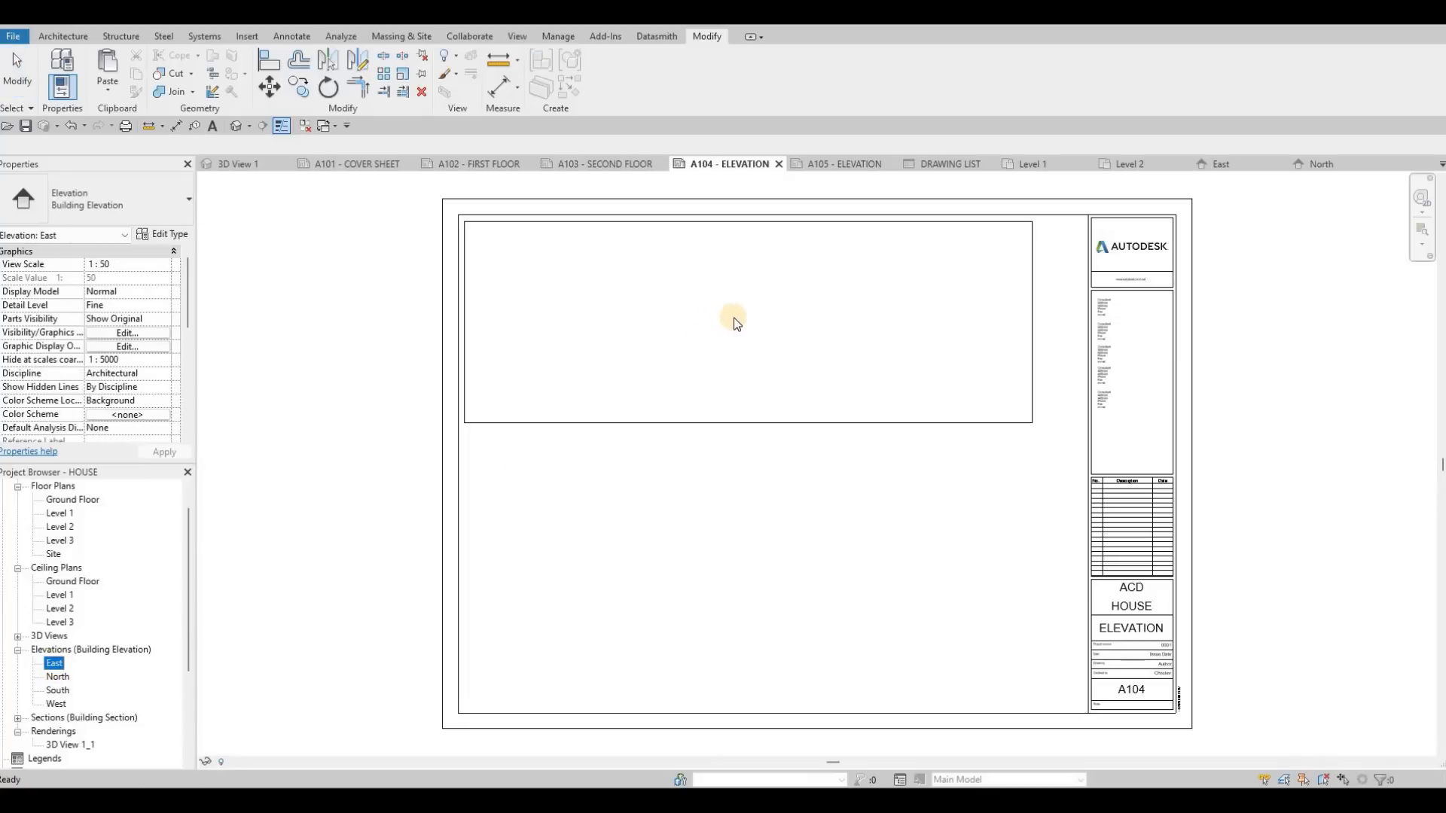
pyautogui.click(629, 421)
pyautogui.press('Escape')
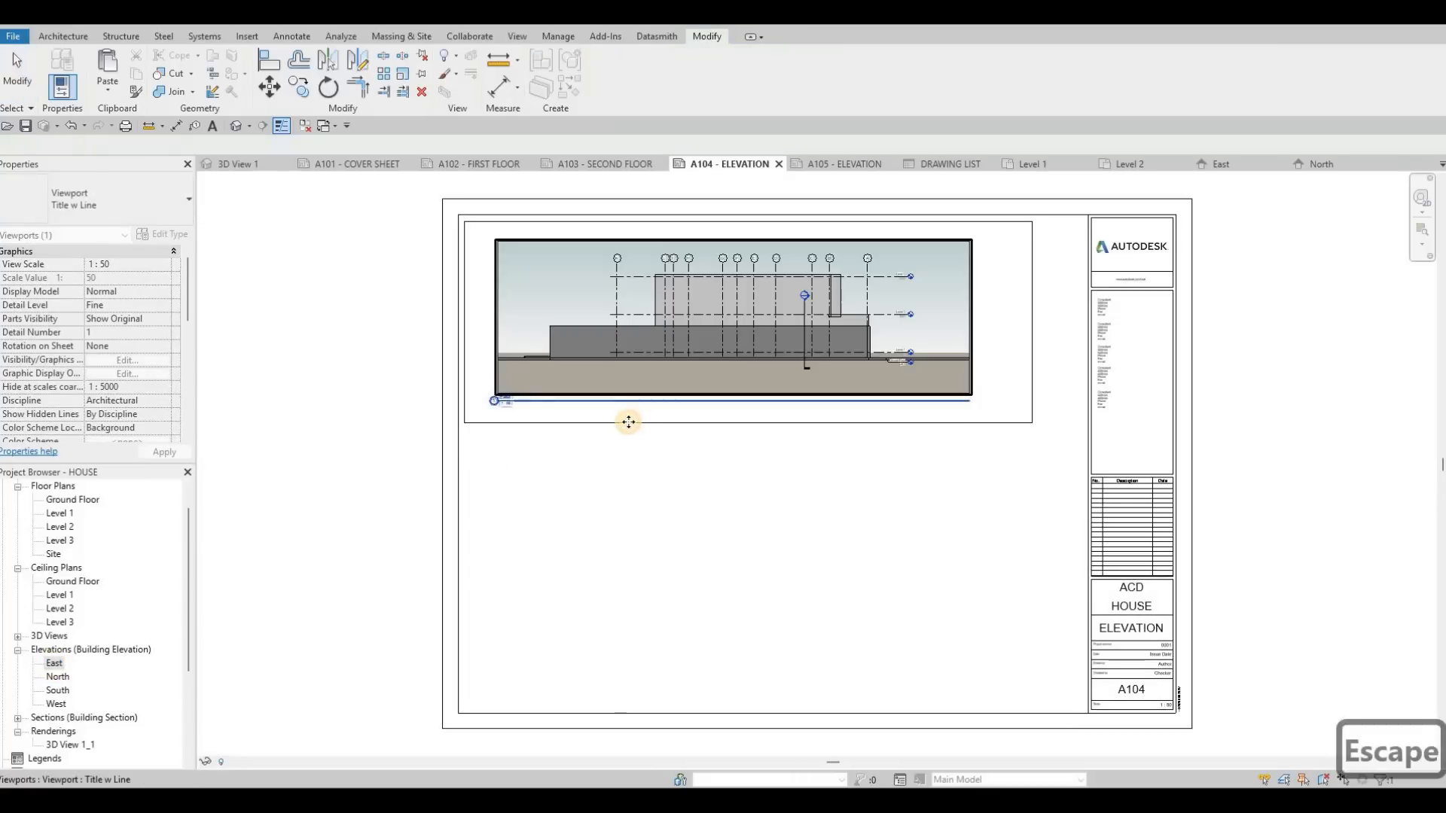
pyautogui.press('Escape')
pyautogui.click(627, 416)
pyautogui.click(494, 398)
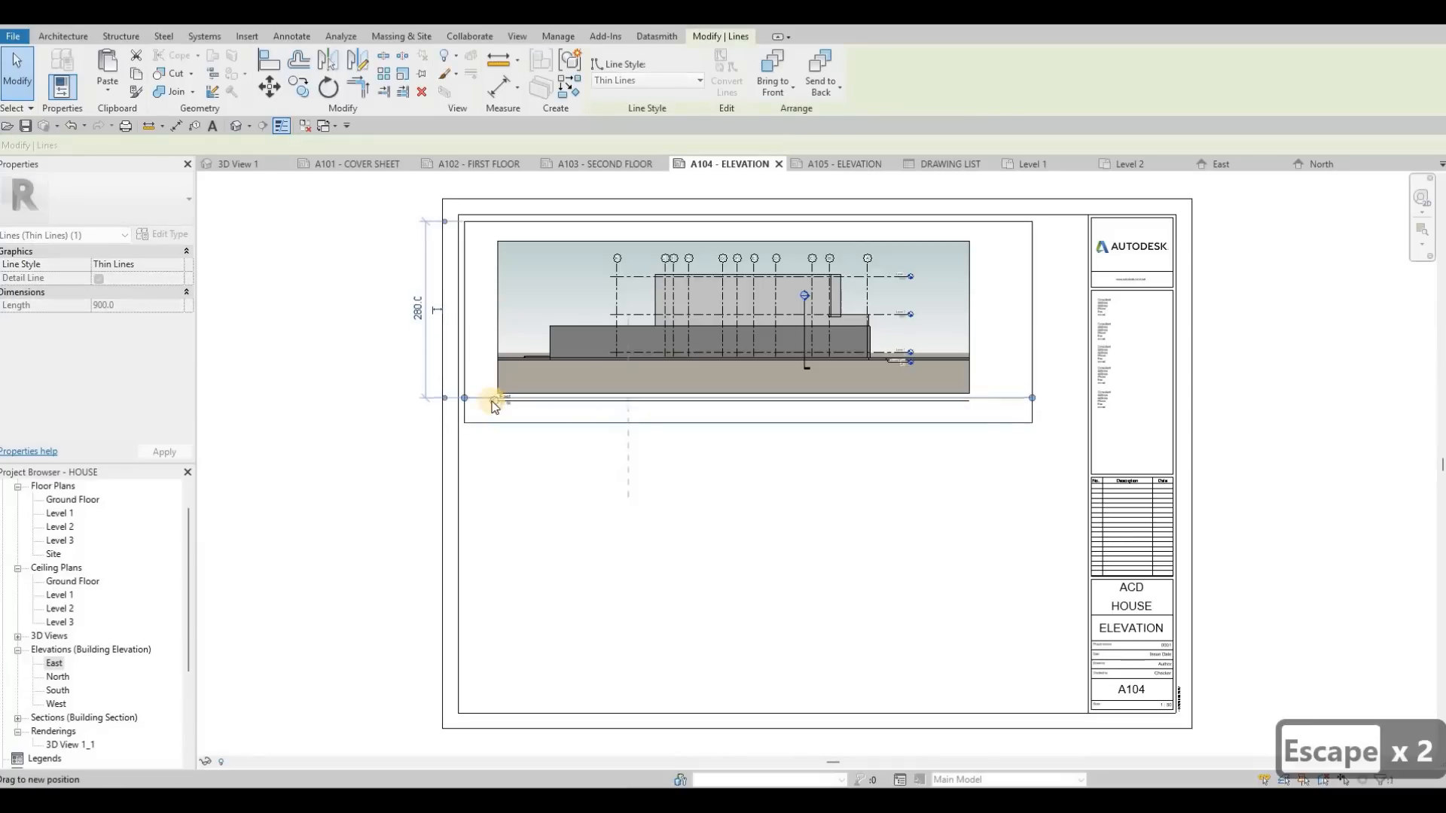
pyautogui.press('Escape')
# Step: Move the East view title just below the frame's lower left corner and shorten its title line
pyautogui.scroll(3, 475, 418)
pyautogui.moveTo(464, 437); pyautogui.dragTo(599, 377)
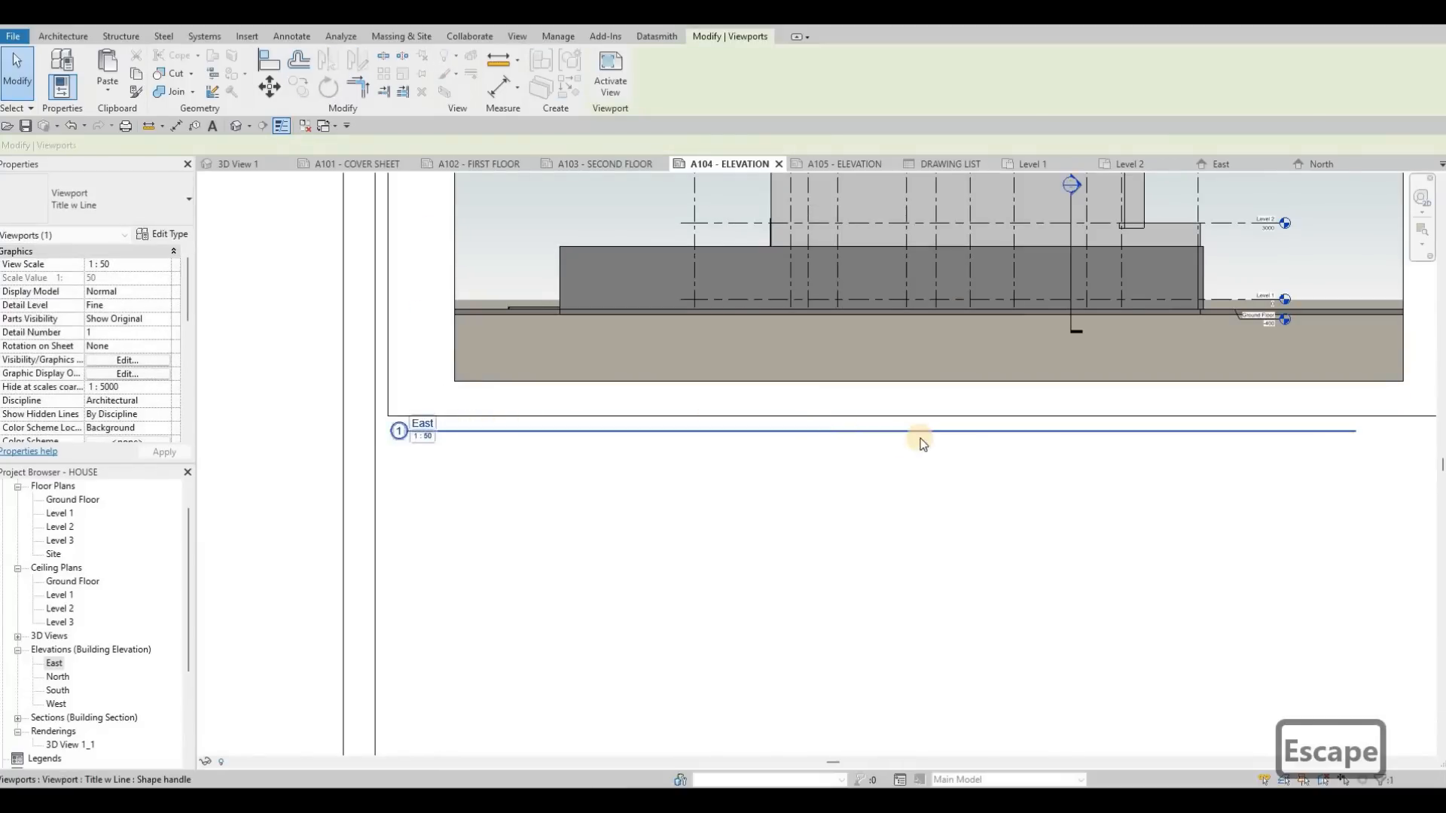
pyautogui.press('Escape')
pyautogui.scroll(-3, 904, 429)
pyautogui.moveTo(445, 451); pyautogui.dragTo(449, 454)
pyautogui.press('Escape')
pyautogui.press('Escape')
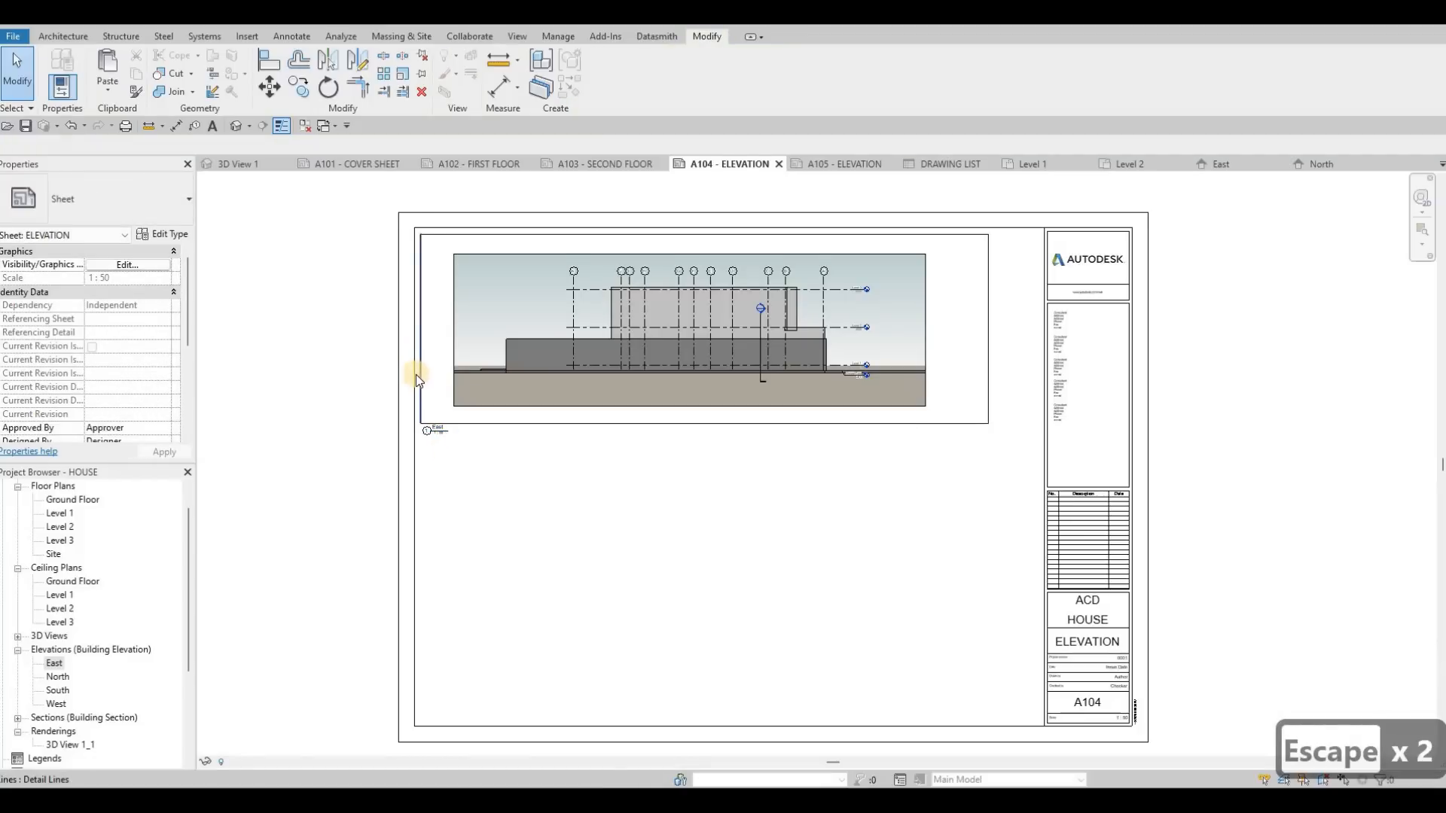
# Step: Copy the four-line frame around the East elevation straight down and nudge the copy into place below the East title
pyautogui.scroll(1, 416, 374)
pyautogui.press('Tab')
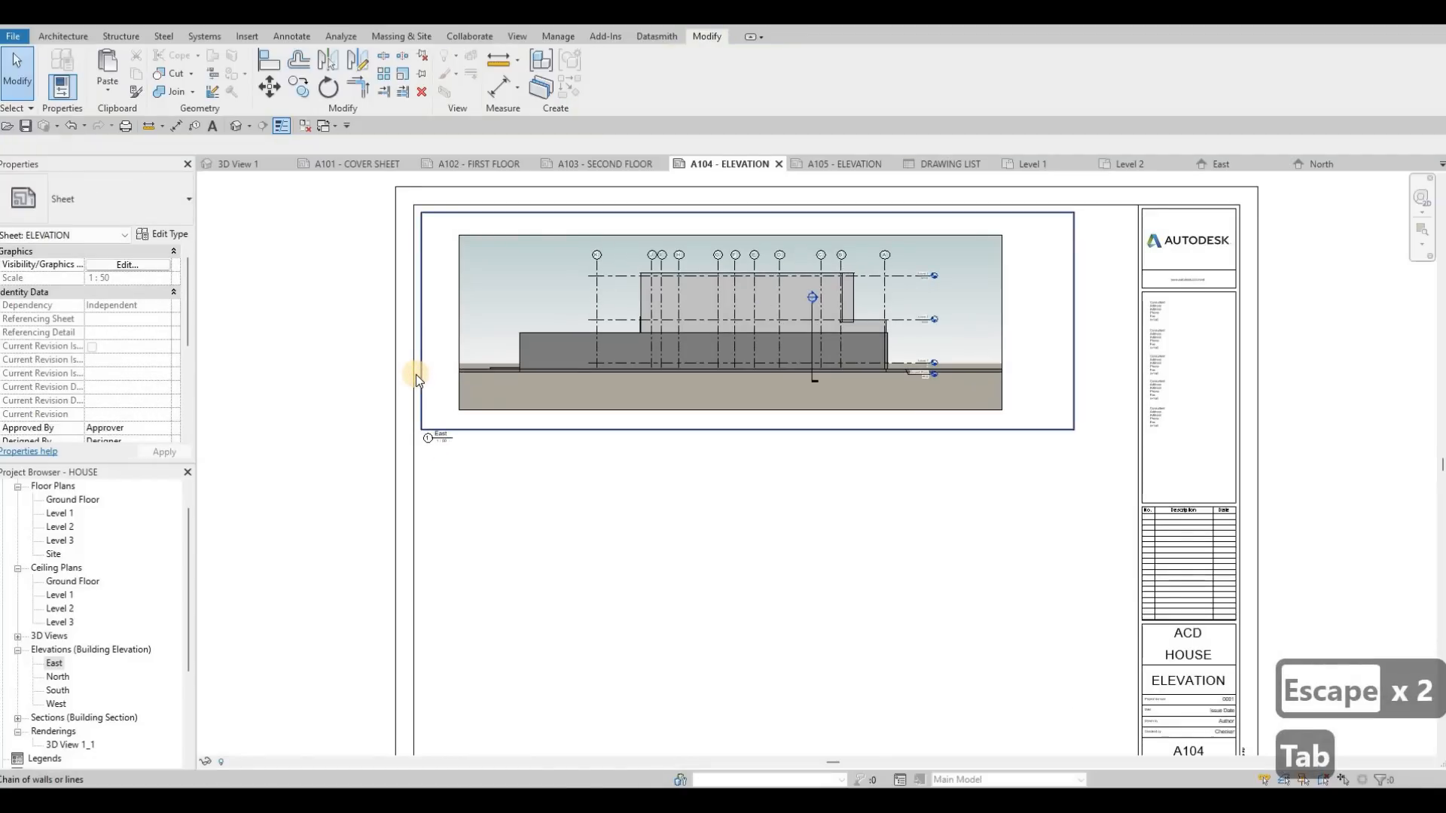
pyautogui.click(416, 374)
pyautogui.press('c')
pyautogui.press('o')
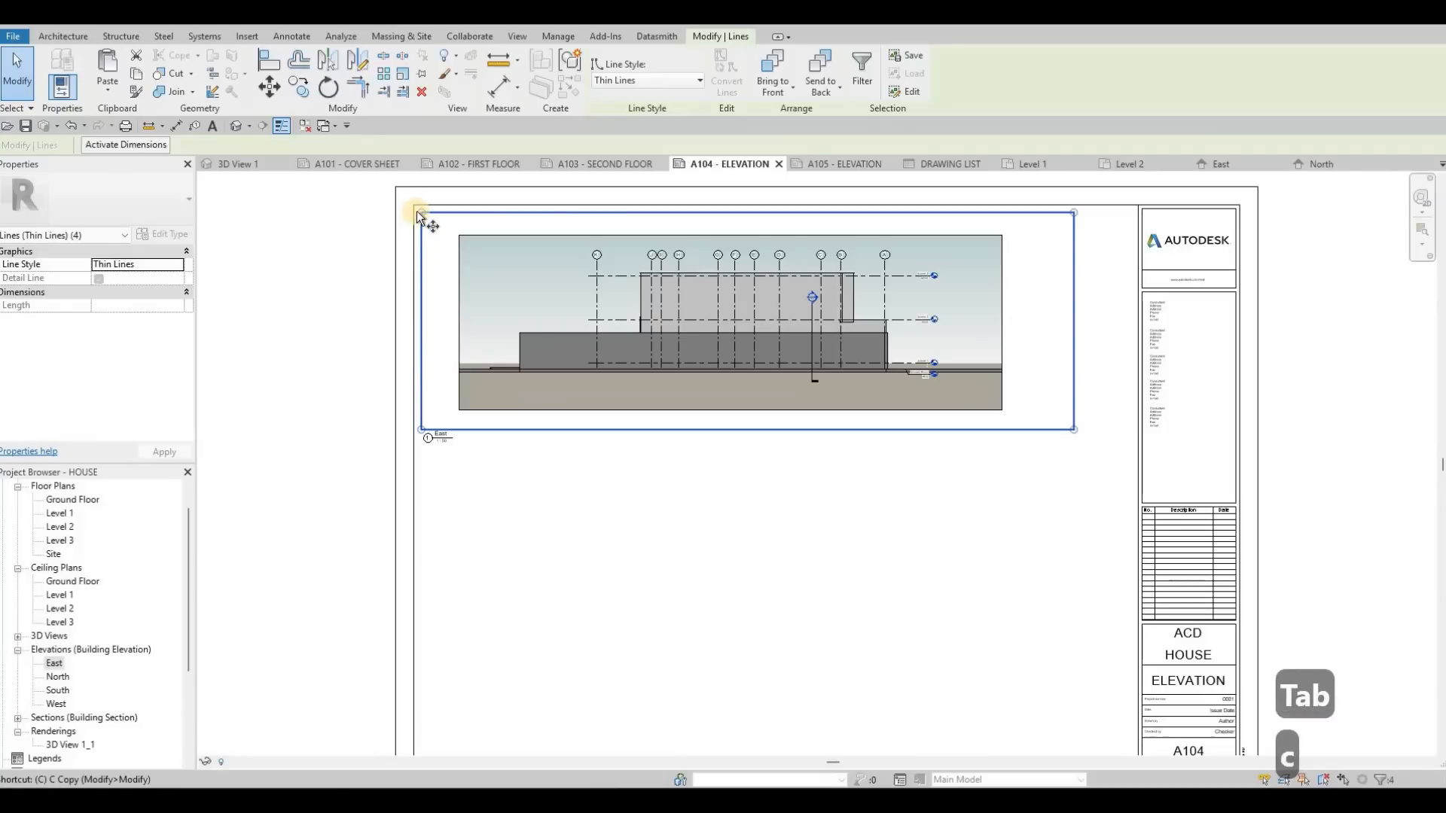
pyautogui.click(422, 213)
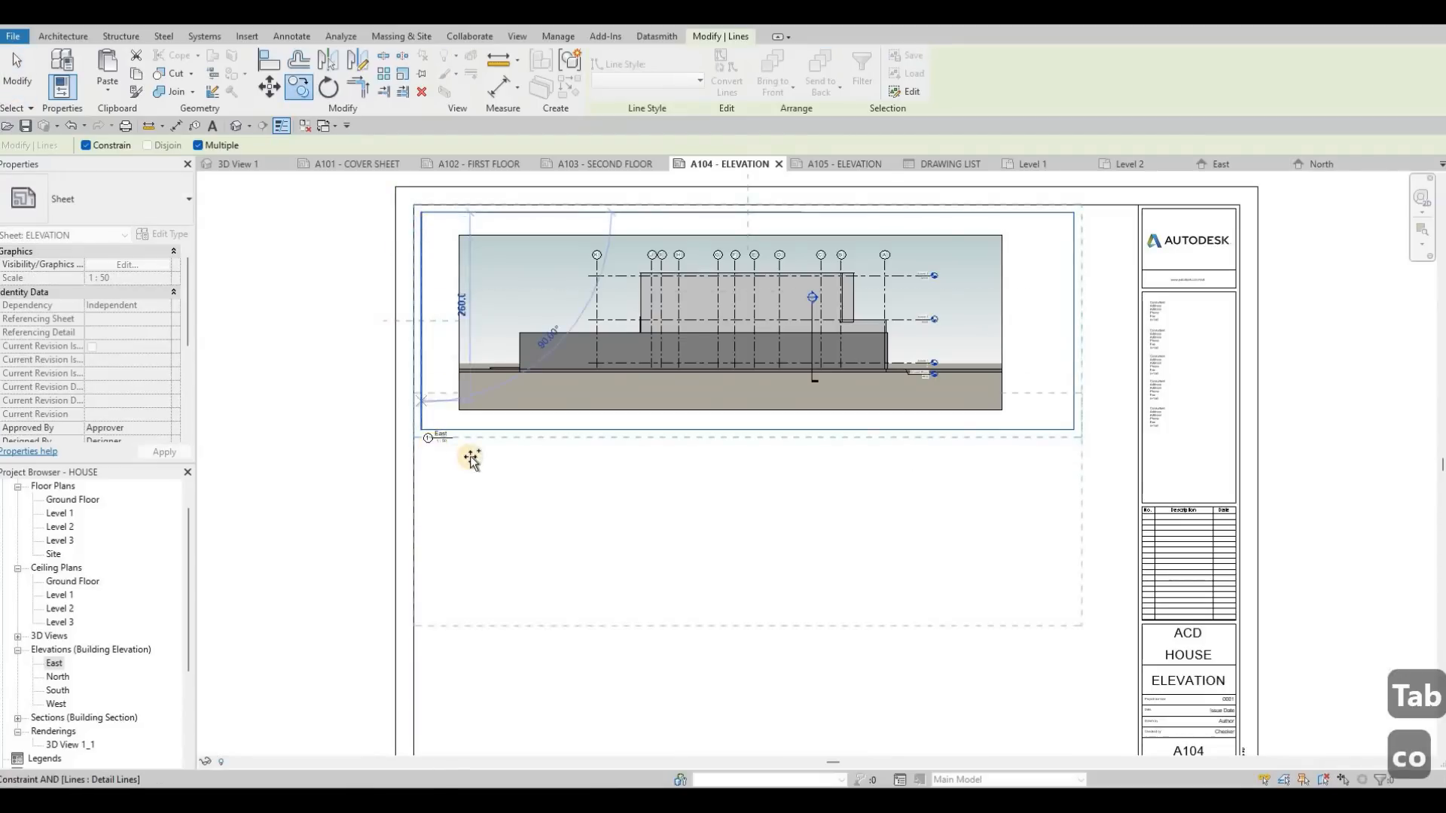
pyautogui.click(469, 456)
pyautogui.scroll(2, 471, 457)
pyautogui.press('Down')
pyautogui.press('Down')
pyautogui.press('Down')
pyautogui.press('Escape')
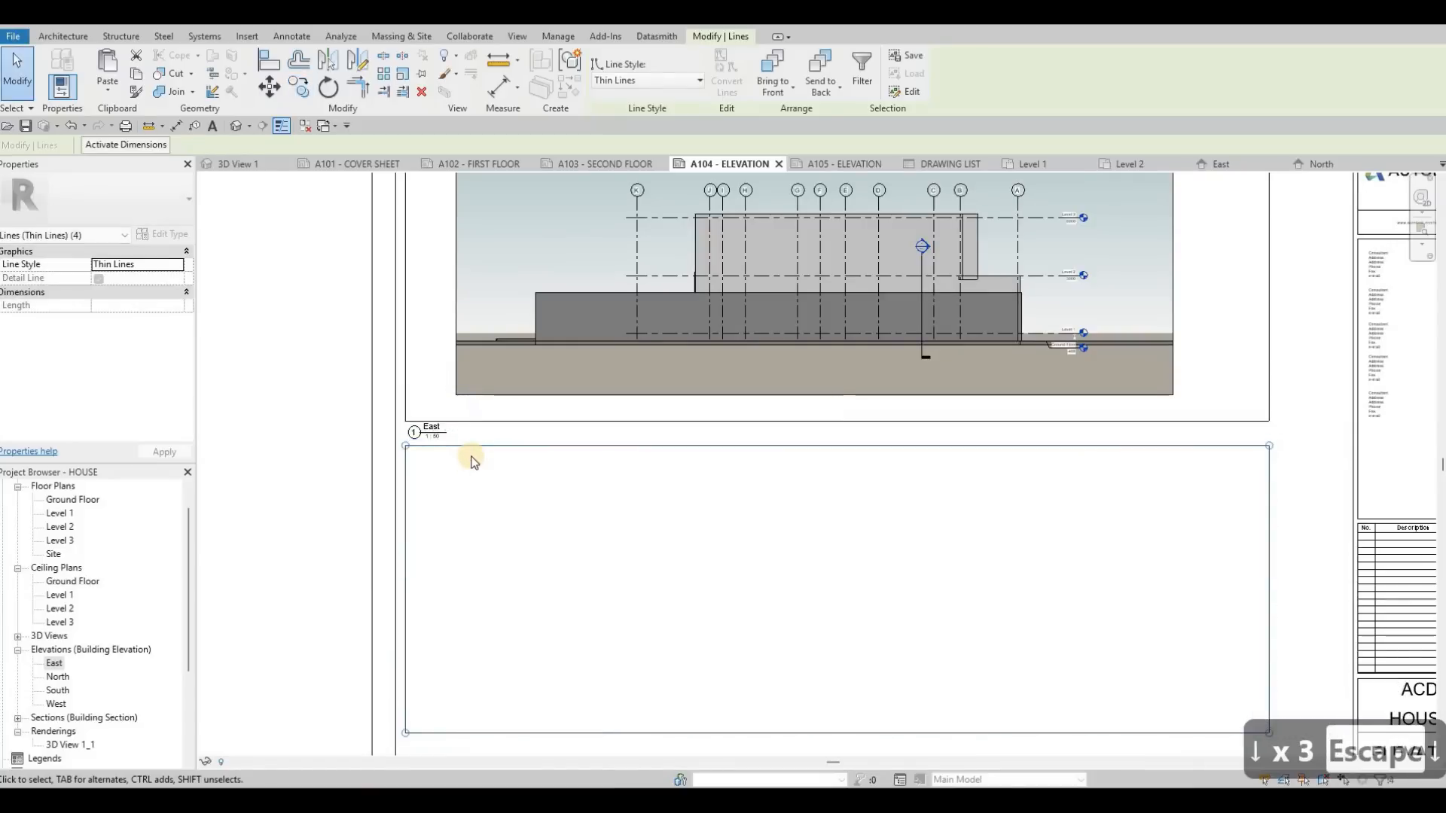
pyautogui.press('Down')
pyautogui.press('Down')
pyautogui.press('Escape')
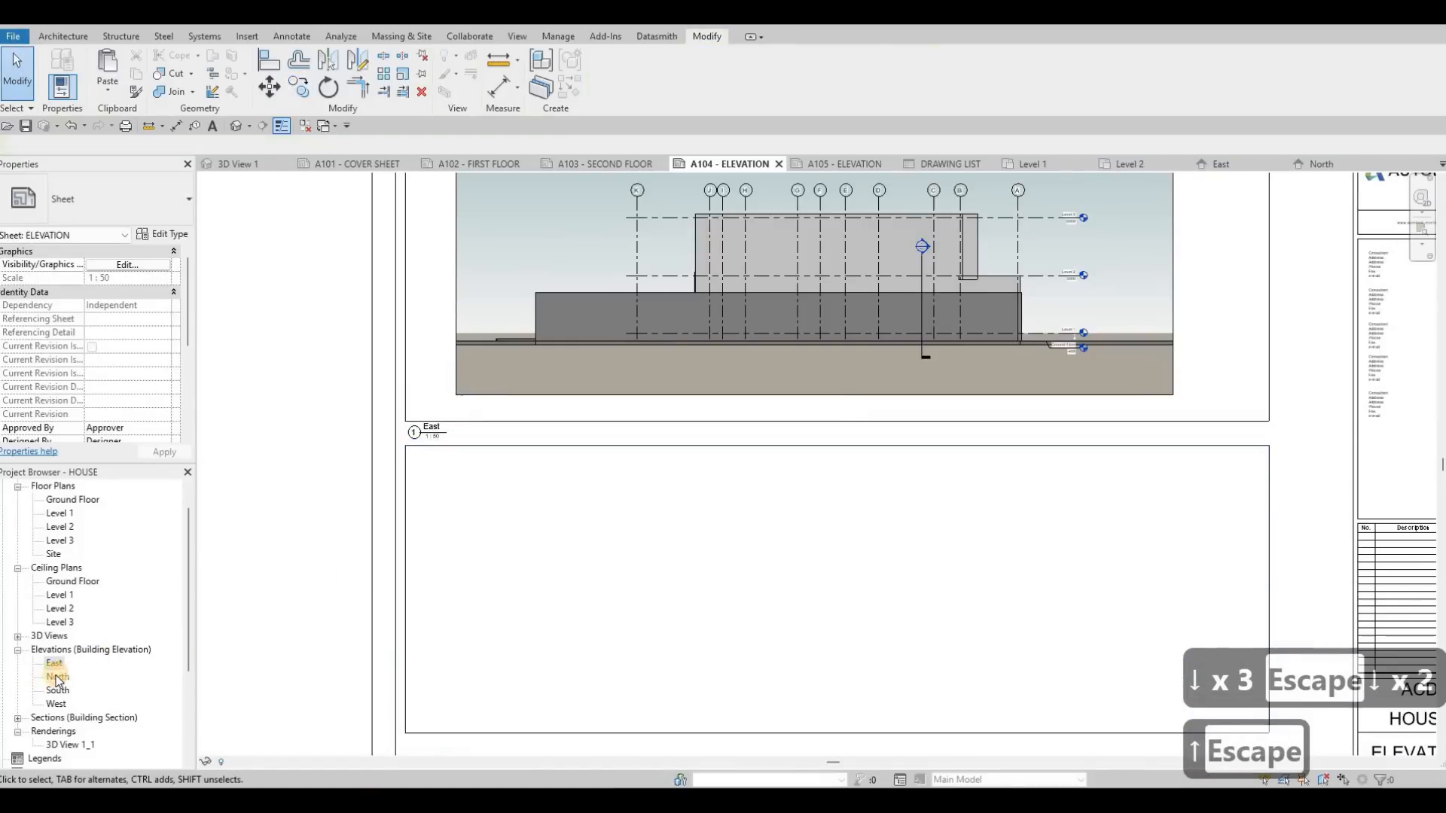
# Step: Place the North elevation on sheet A104 inside the lower frame
pyautogui.moveTo(57, 677); pyautogui.dragTo(802, 533)
pyautogui.scroll(-3, 796, 489)
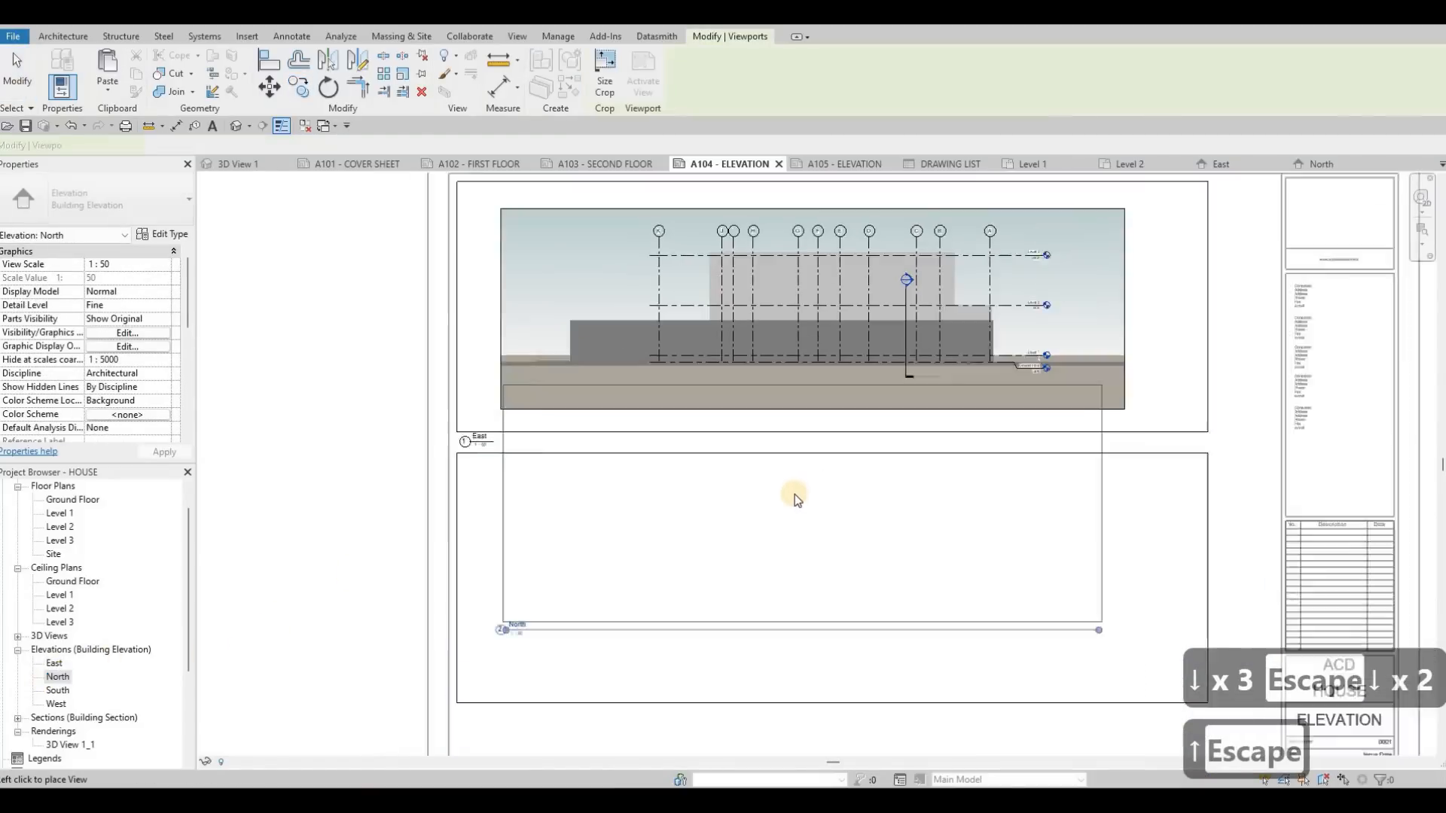
pyautogui.click(807, 486)
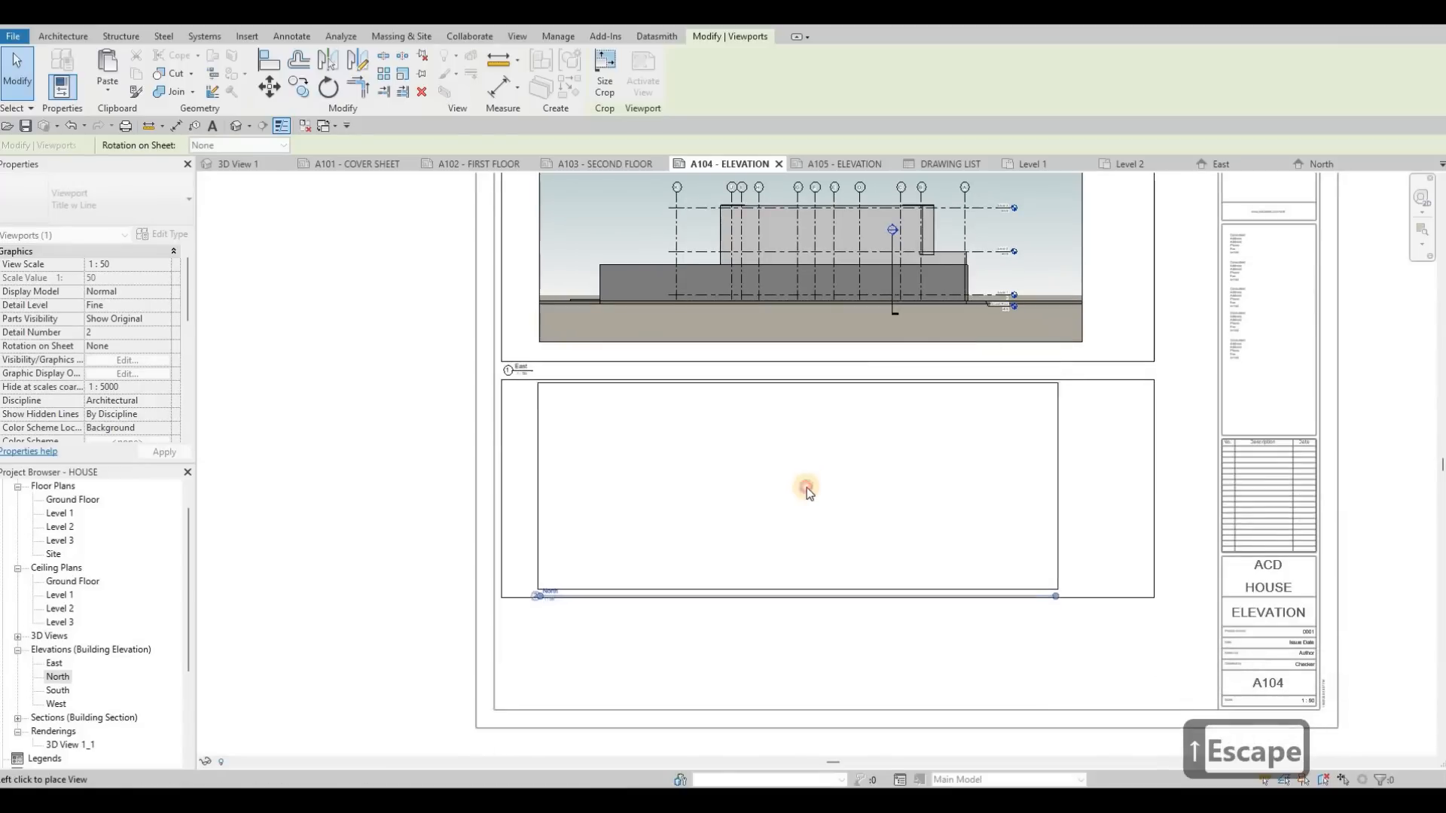
# Step: Move the North view title just below the lower frame's lower left corner on sheet A104 and shorten its title line
pyautogui.press('Escape')
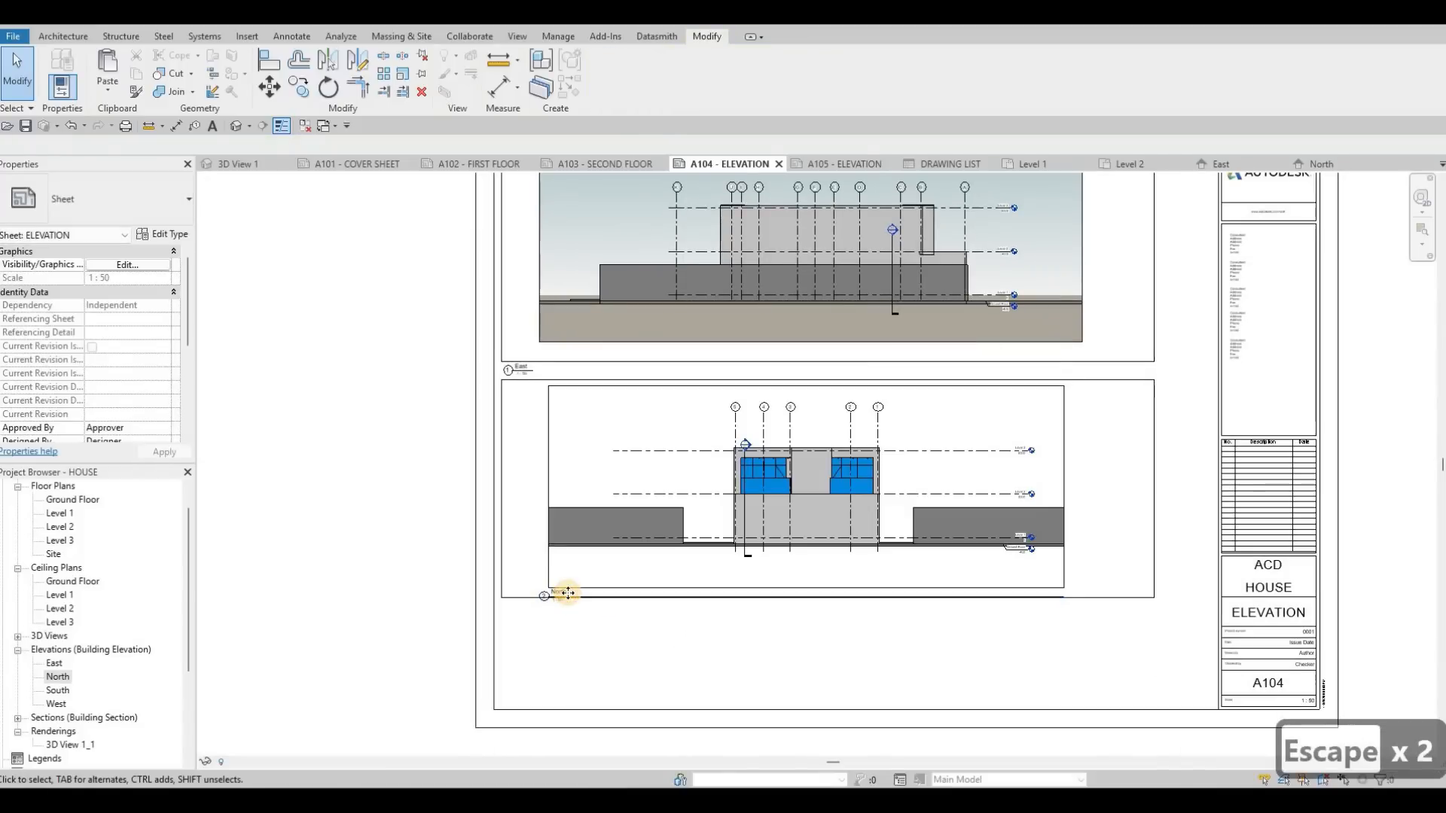
pyautogui.click(552, 597)
pyautogui.scroll(3, 503, 616)
pyautogui.moveTo(504, 616); pyautogui.dragTo(627, 604)
pyautogui.moveTo(695, 550); pyautogui.dragTo(695, 551)
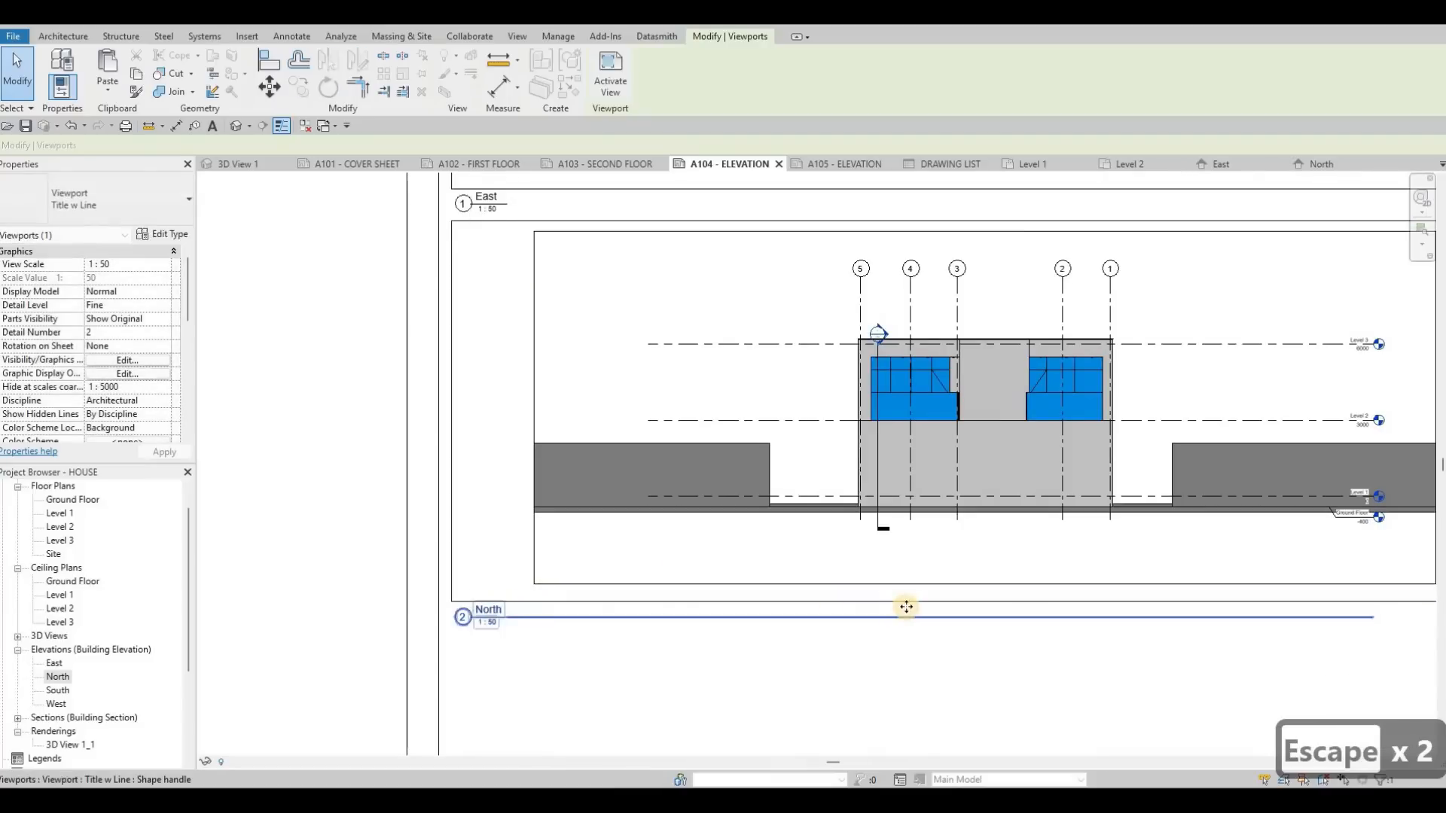
pyautogui.middleClick(930, 617)
pyautogui.middleClick(929, 617)
pyautogui.moveTo(502, 651); pyautogui.dragTo(506, 651)
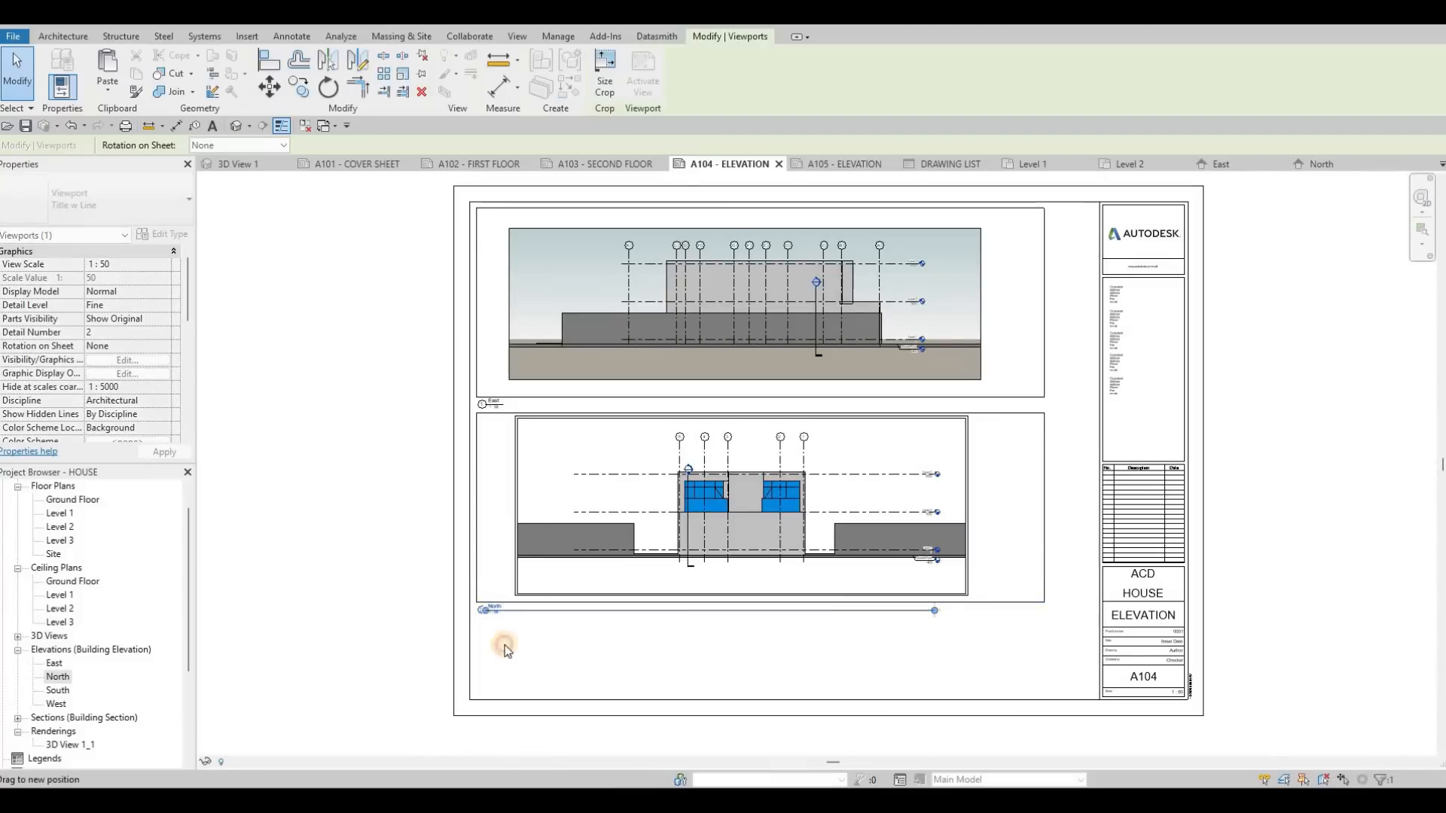
pyautogui.press('Escape')
# Step: Copy both four-line border frames from sheet A104 and paste them onto sheet A105 aligned to the current view
pyautogui.scroll(-2, 856, 378)
pyautogui.moveTo(944, 390); pyautogui.dragTo(856, 367, button='middle')
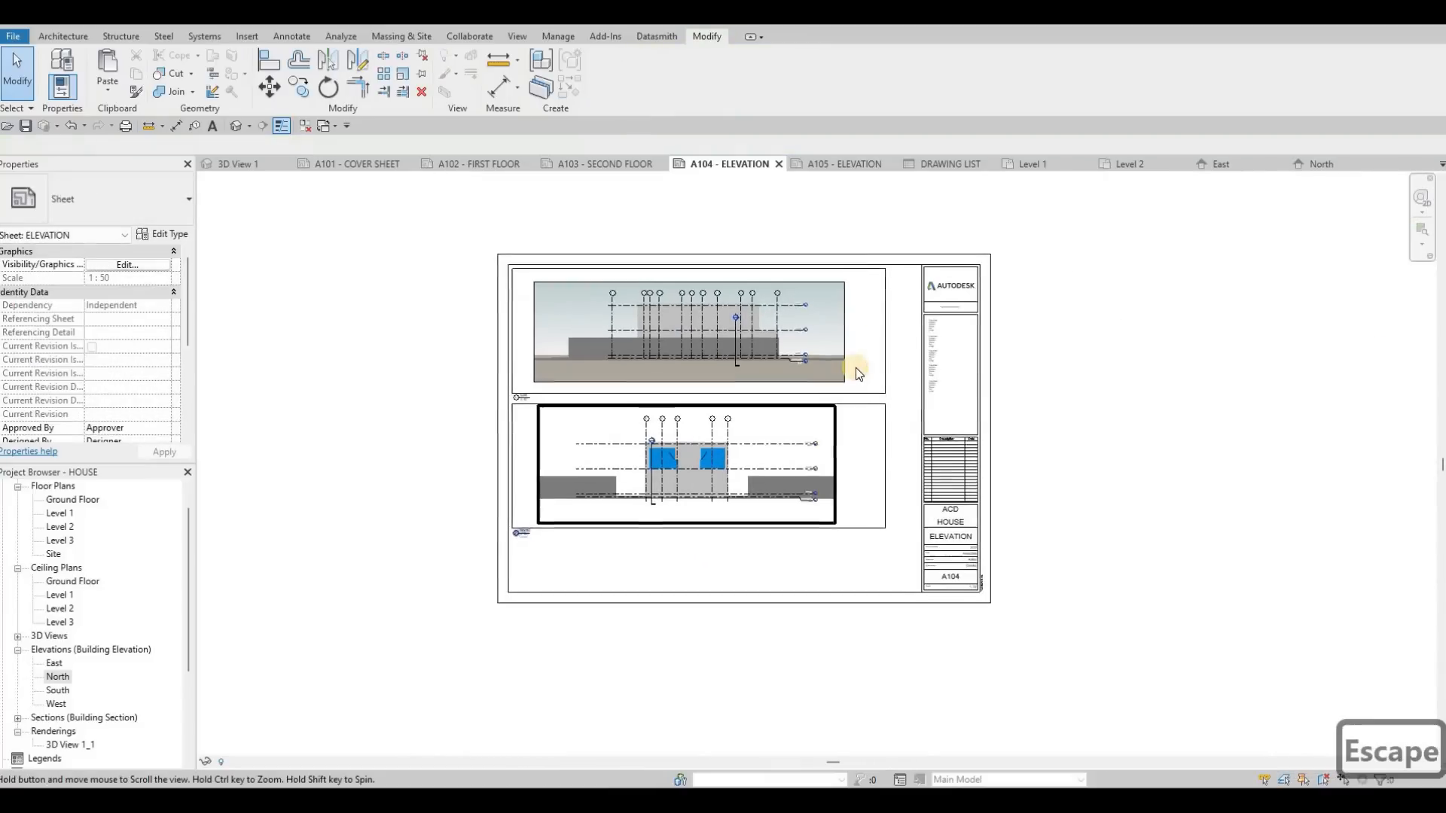
pyautogui.press('Escape')
pyautogui.press('Tab')
pyautogui.click(893, 386)
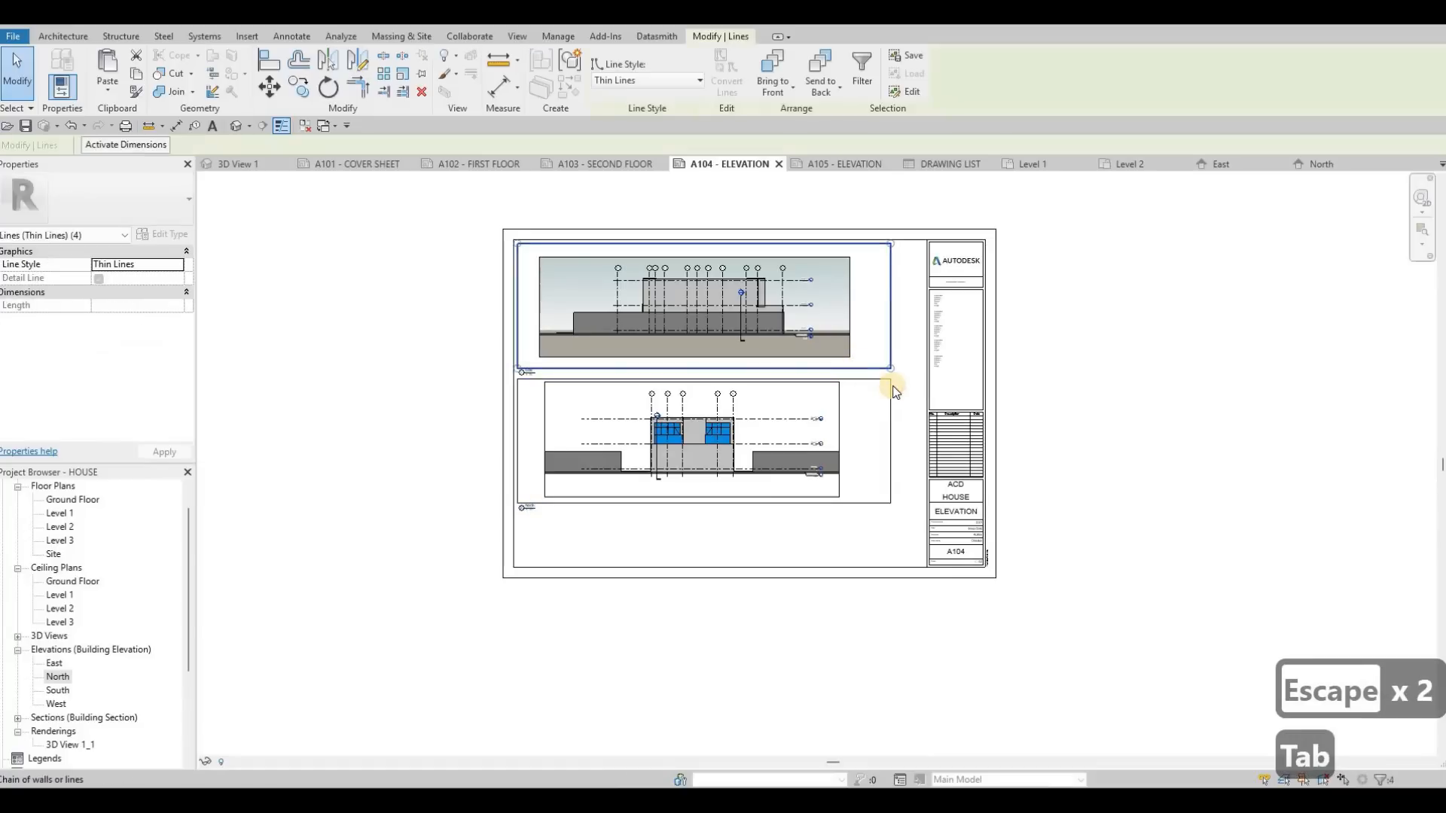
pyautogui.press('Tab')
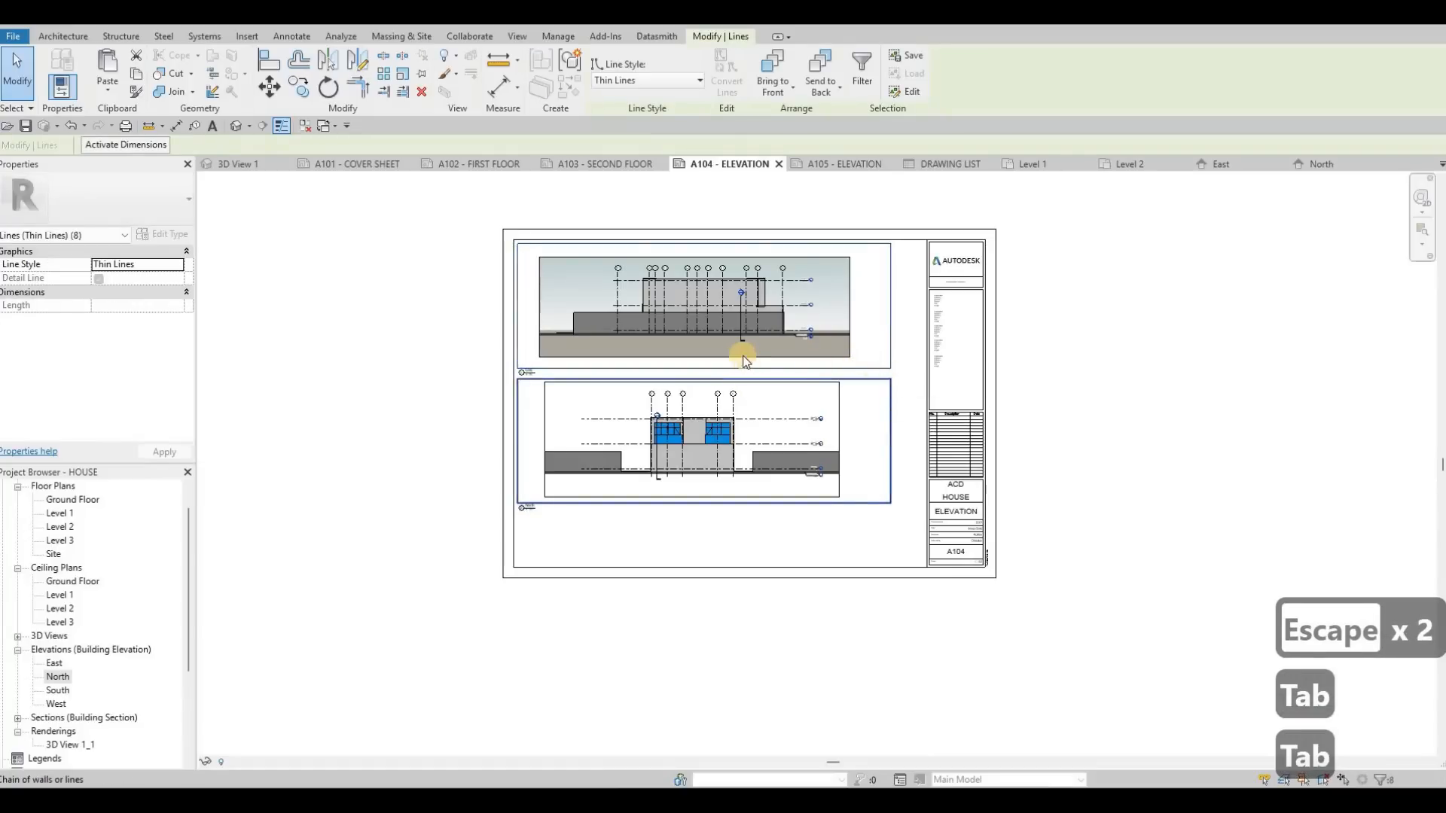
pyautogui.scroll(2, 444, 393)
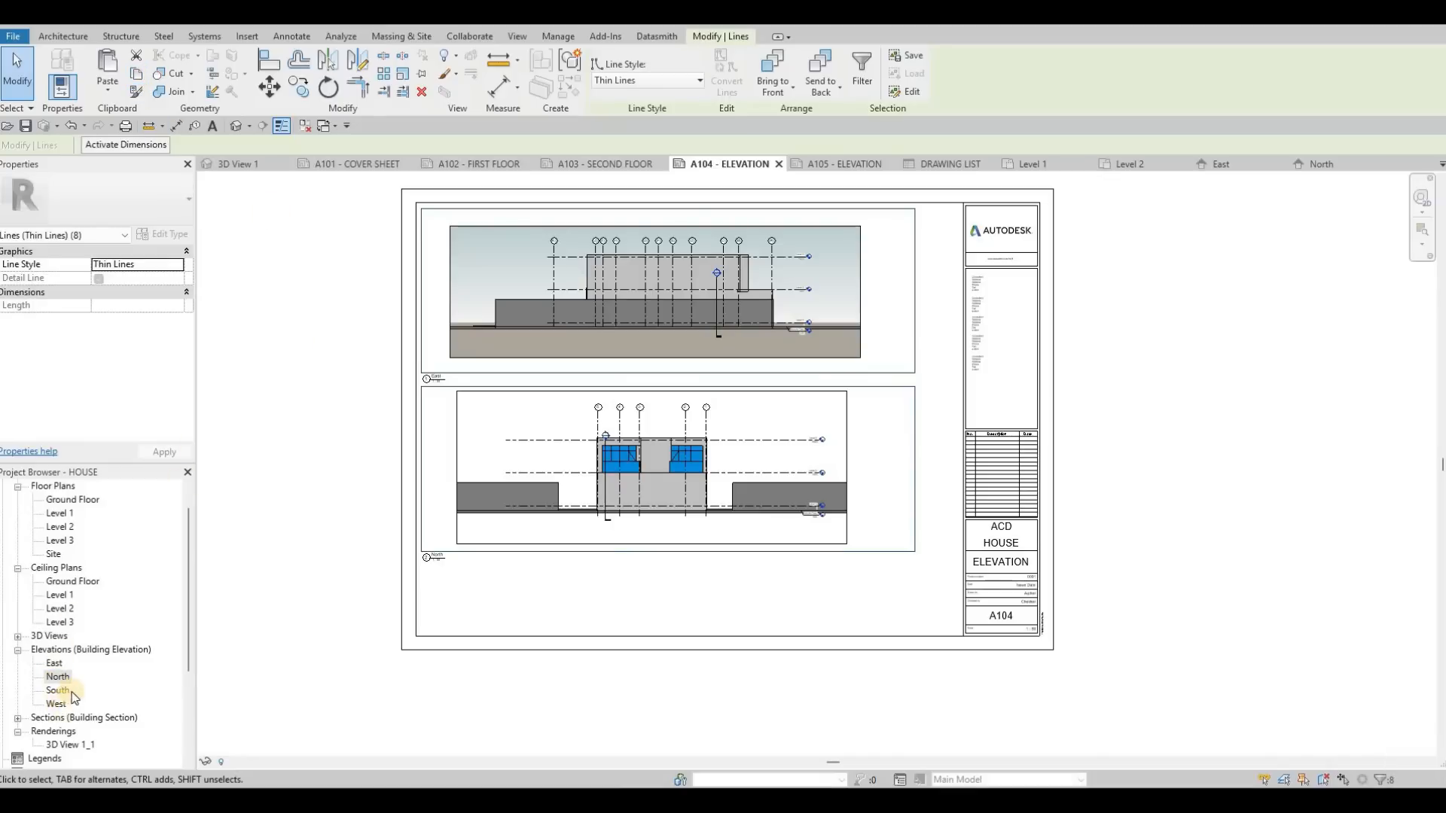
pyautogui.click(844, 162)
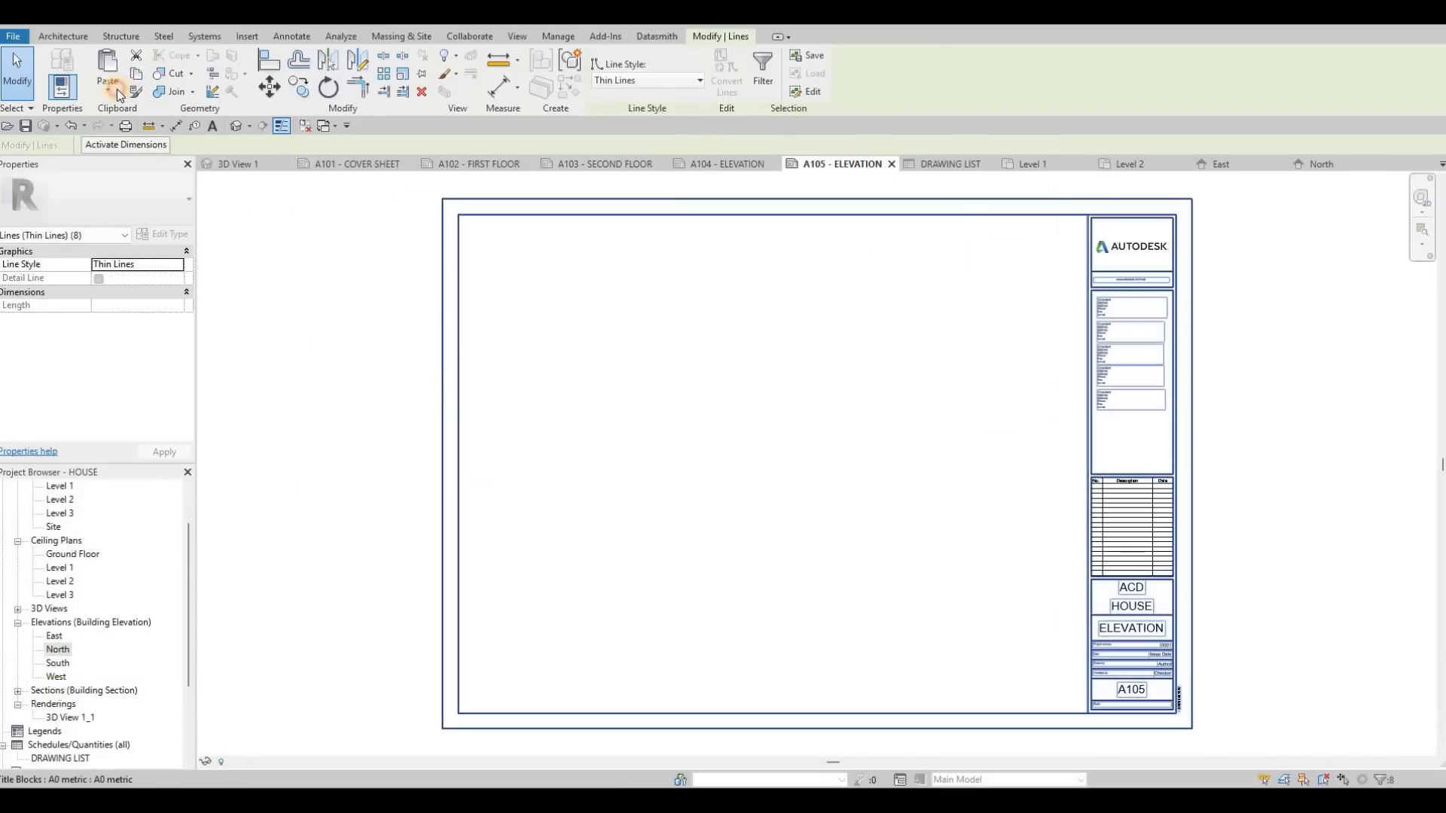
pyautogui.click(107, 84)
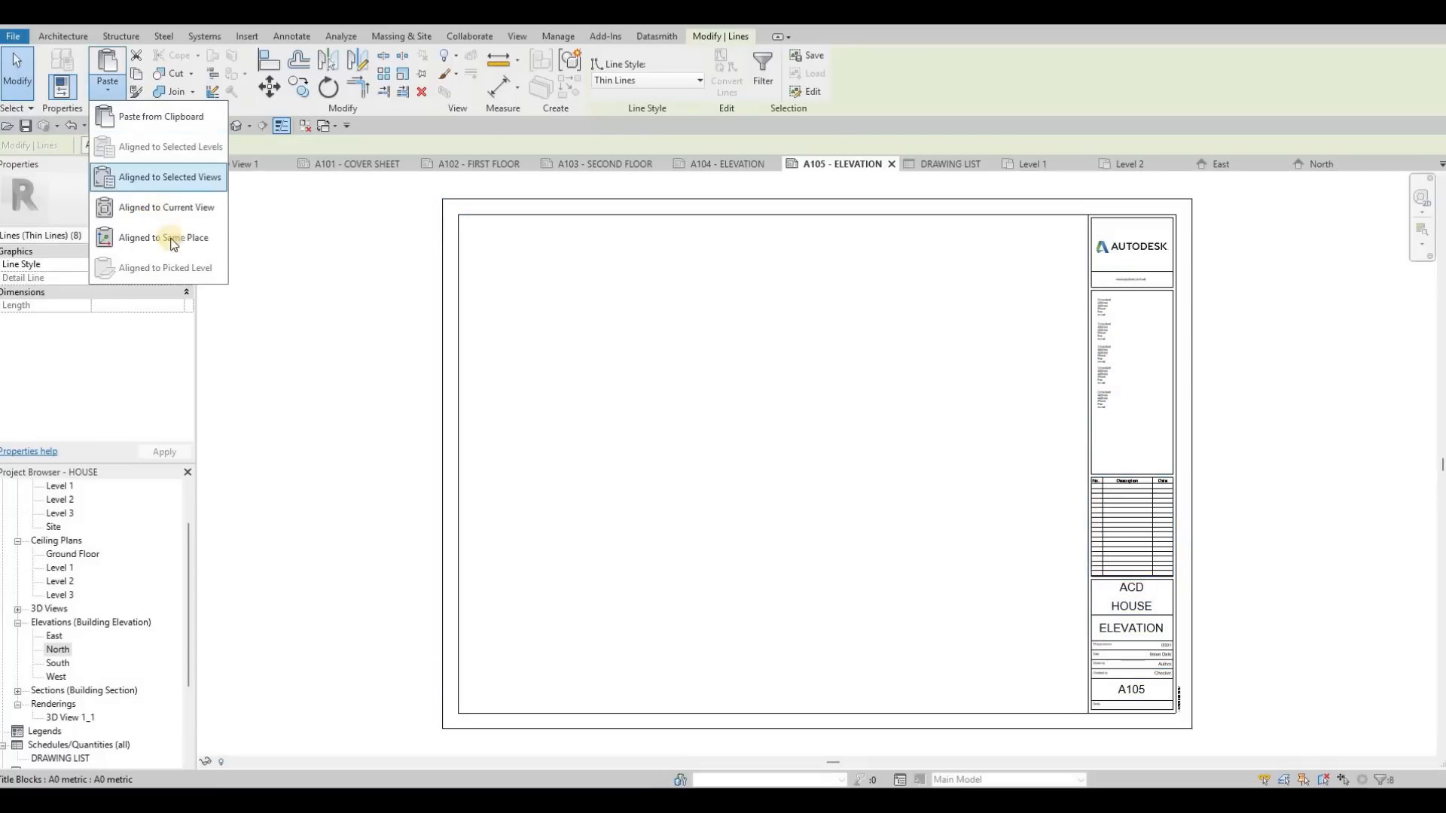
pyautogui.click(158, 208)
pyautogui.press('Escape')
pyautogui.press('Escape')
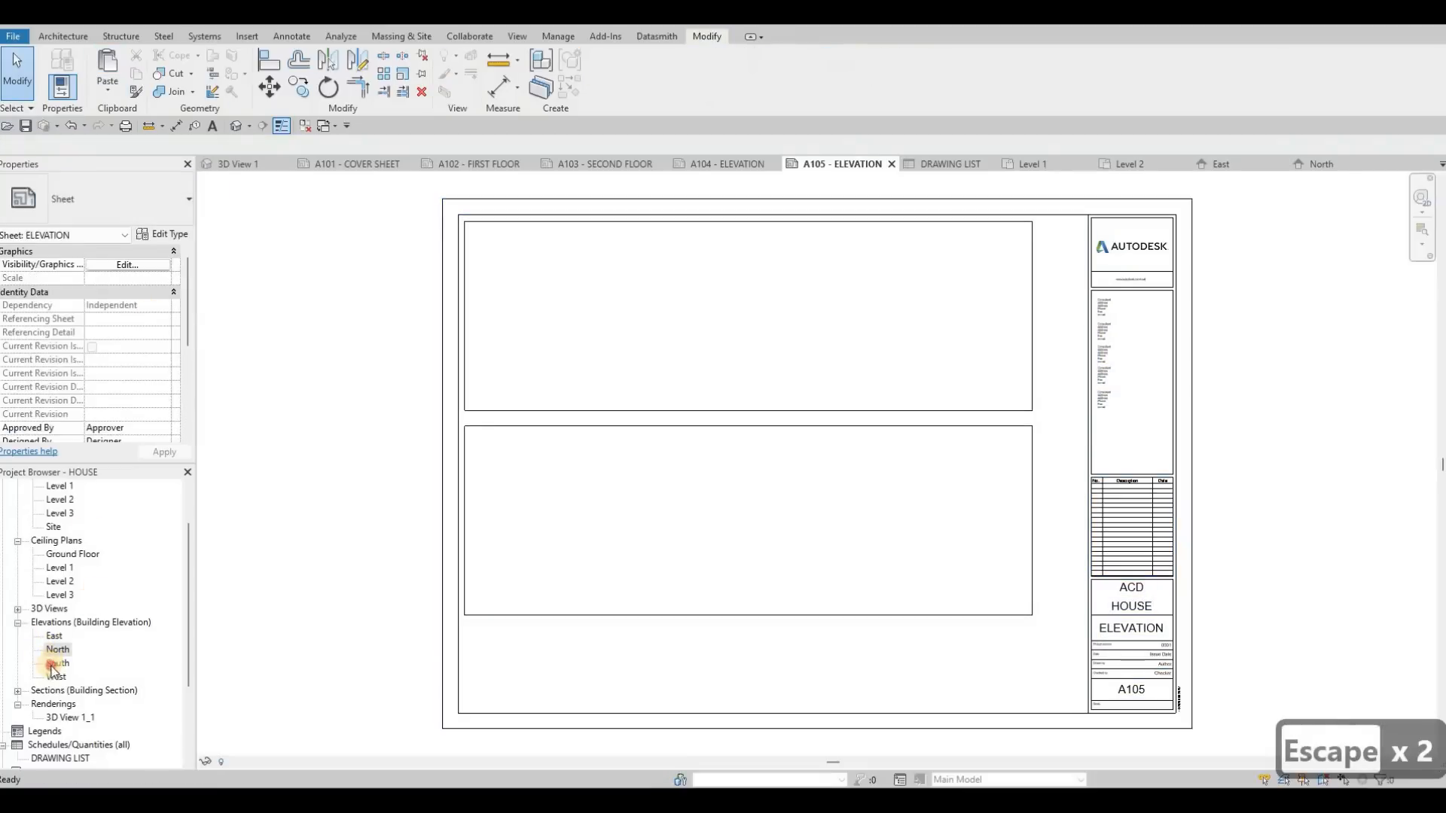
# Step: Open the South elevation and set its view scale to 1:50
pyautogui.doubleClick(58, 664)
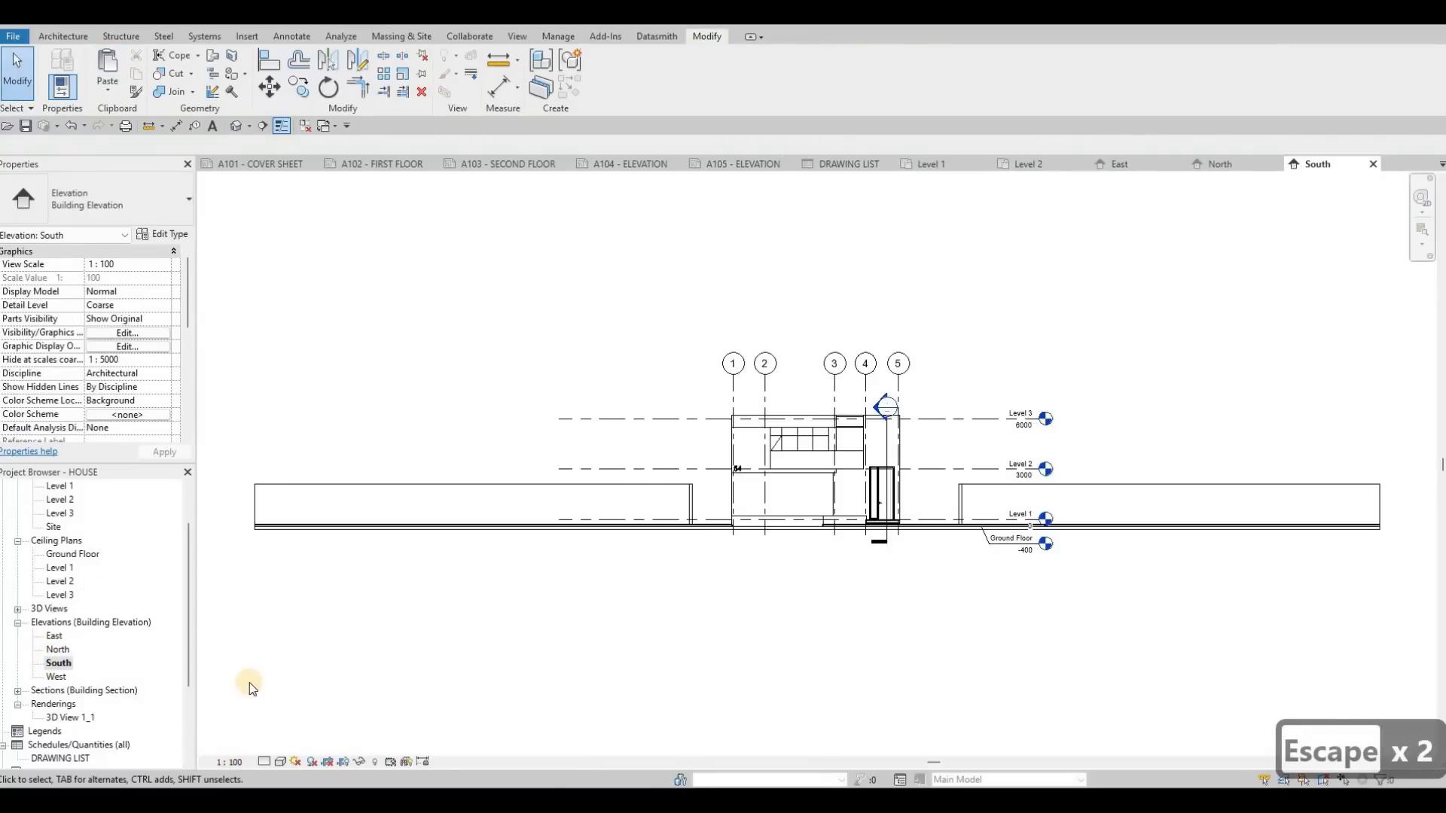
pyautogui.click(250, 641)
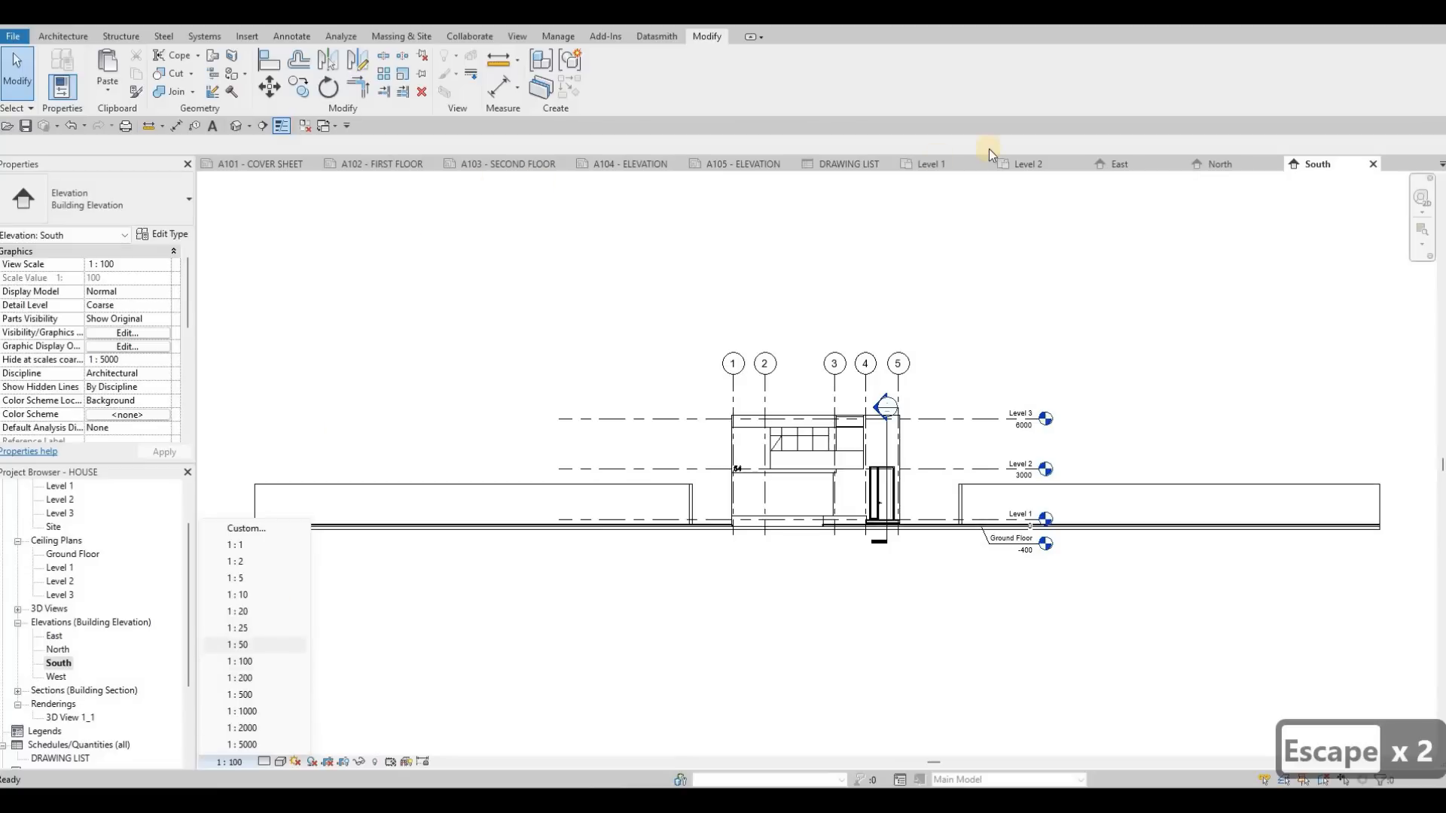
pyautogui.press('Escape')
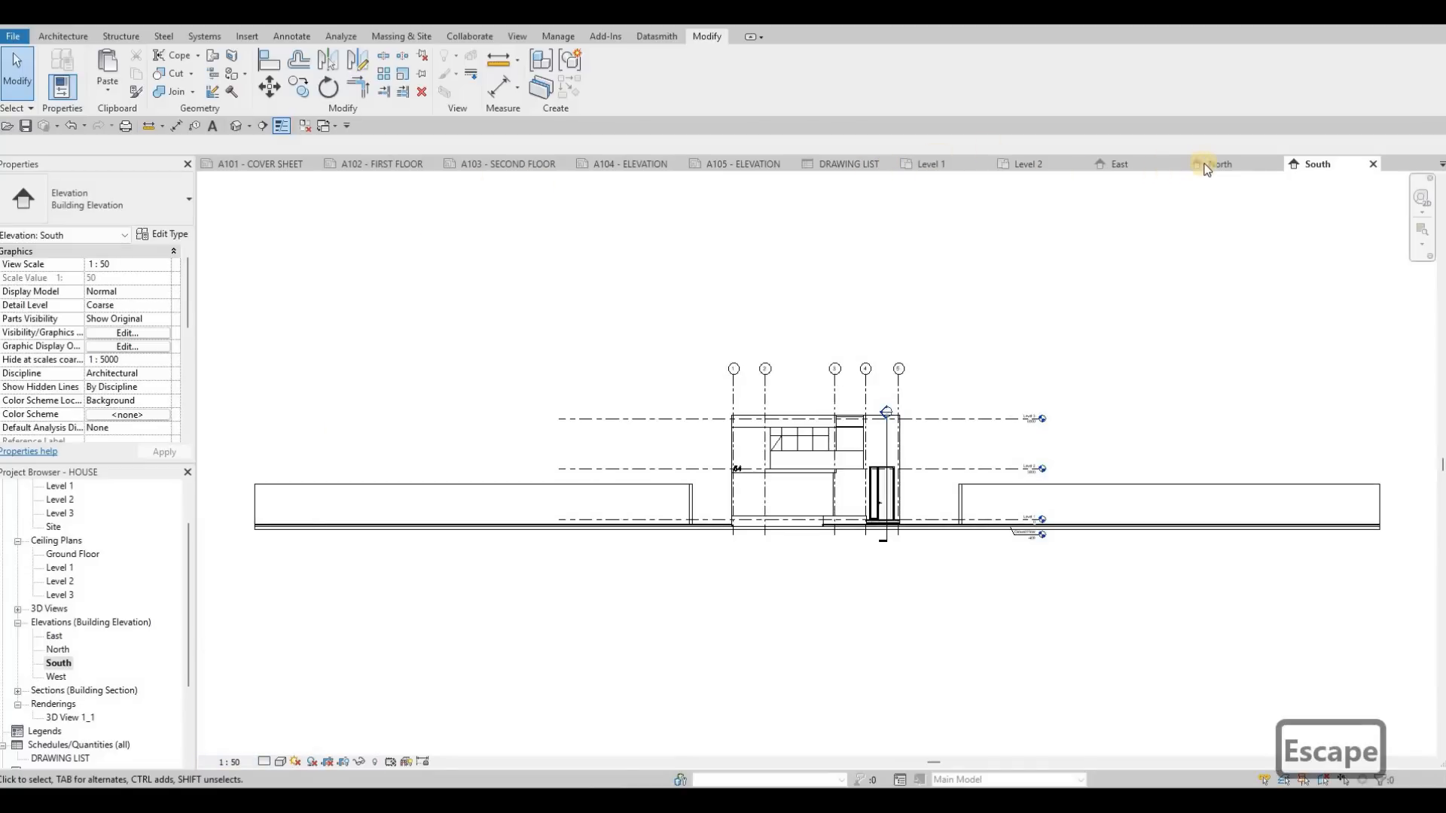
# Step: Give the North elevation a Gradient background in its graphic display options
pyautogui.click(1156, 161)
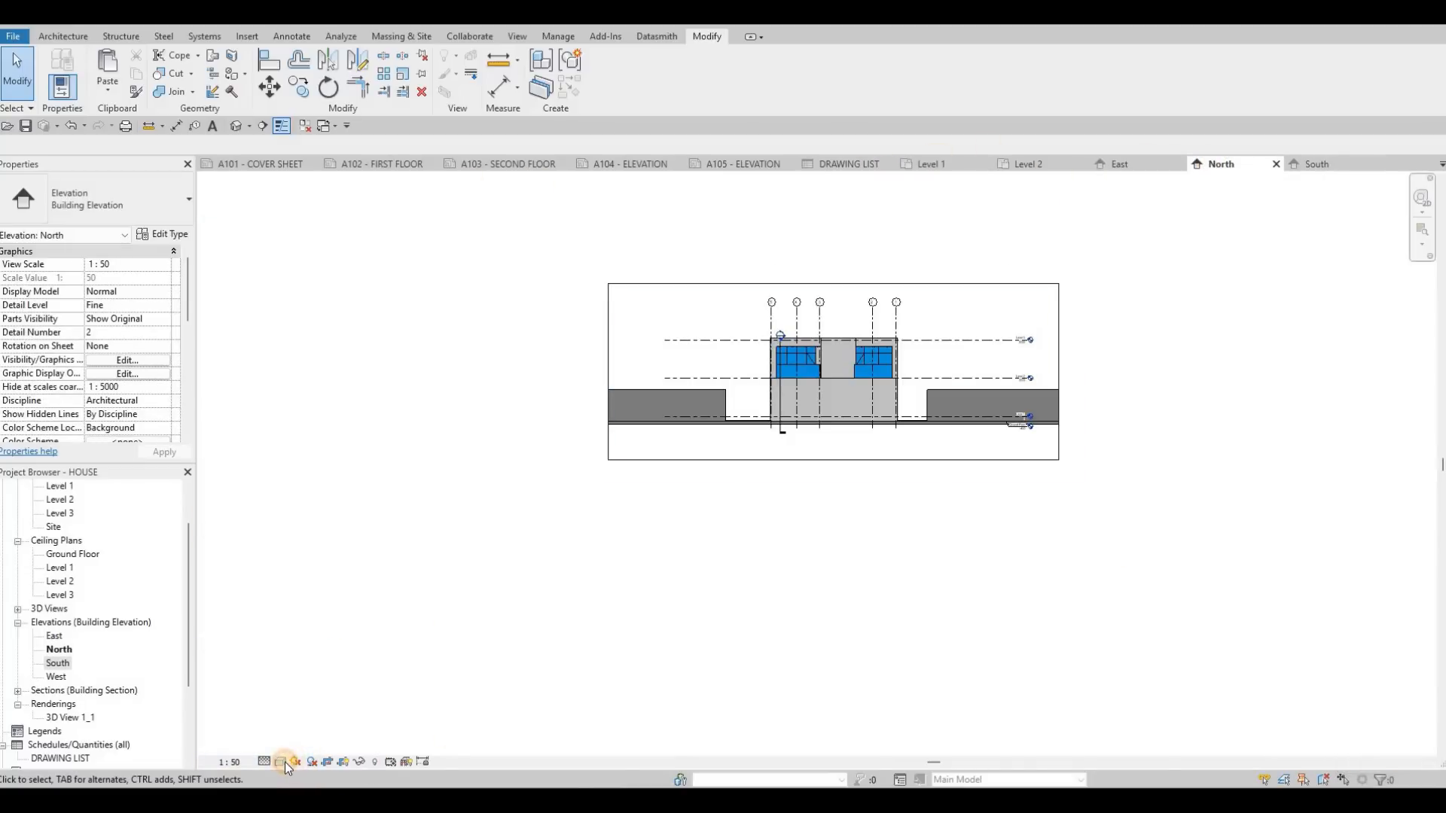
pyautogui.click(279, 761)
pyautogui.press('Escape')
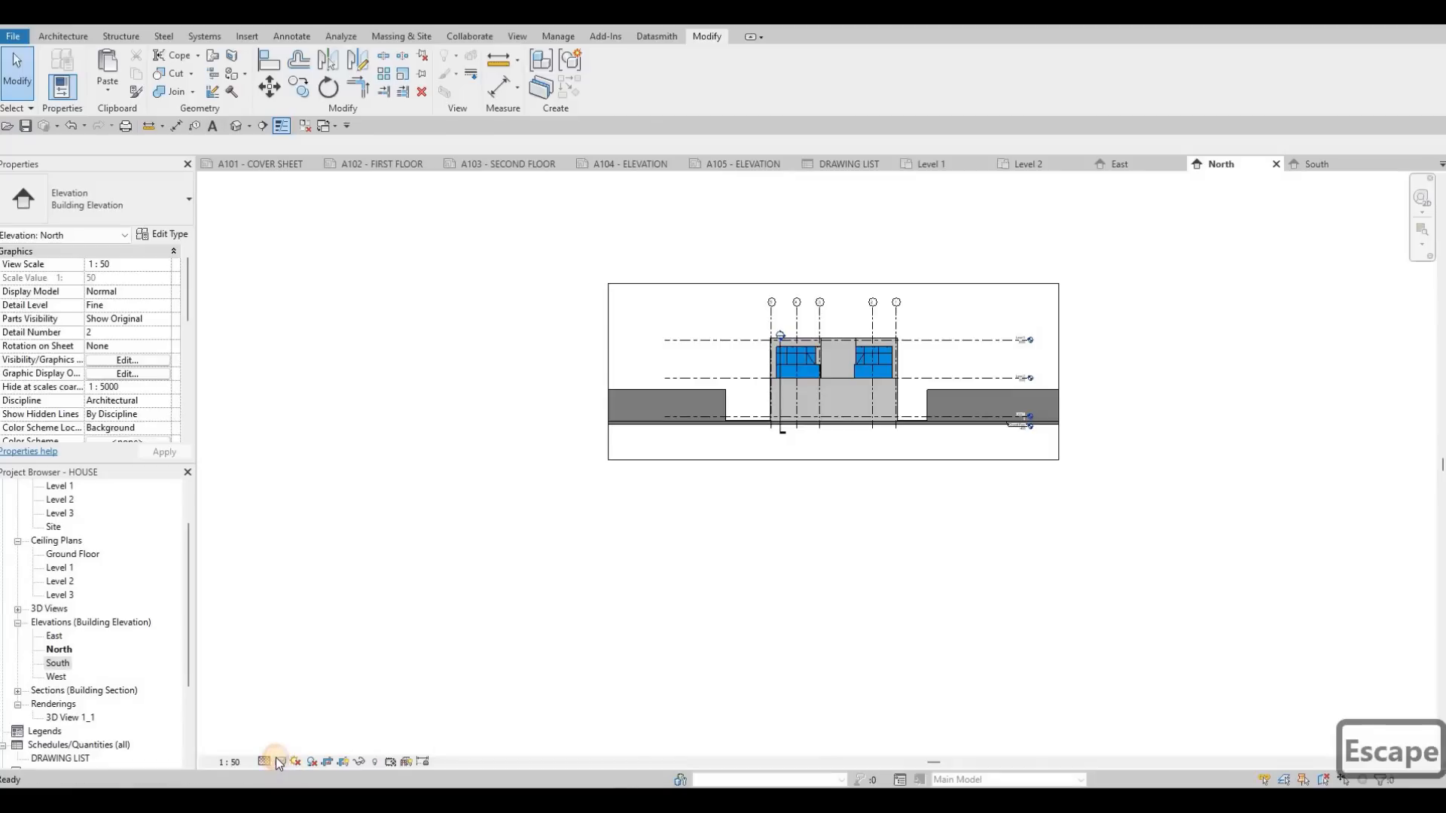
pyautogui.click(279, 762)
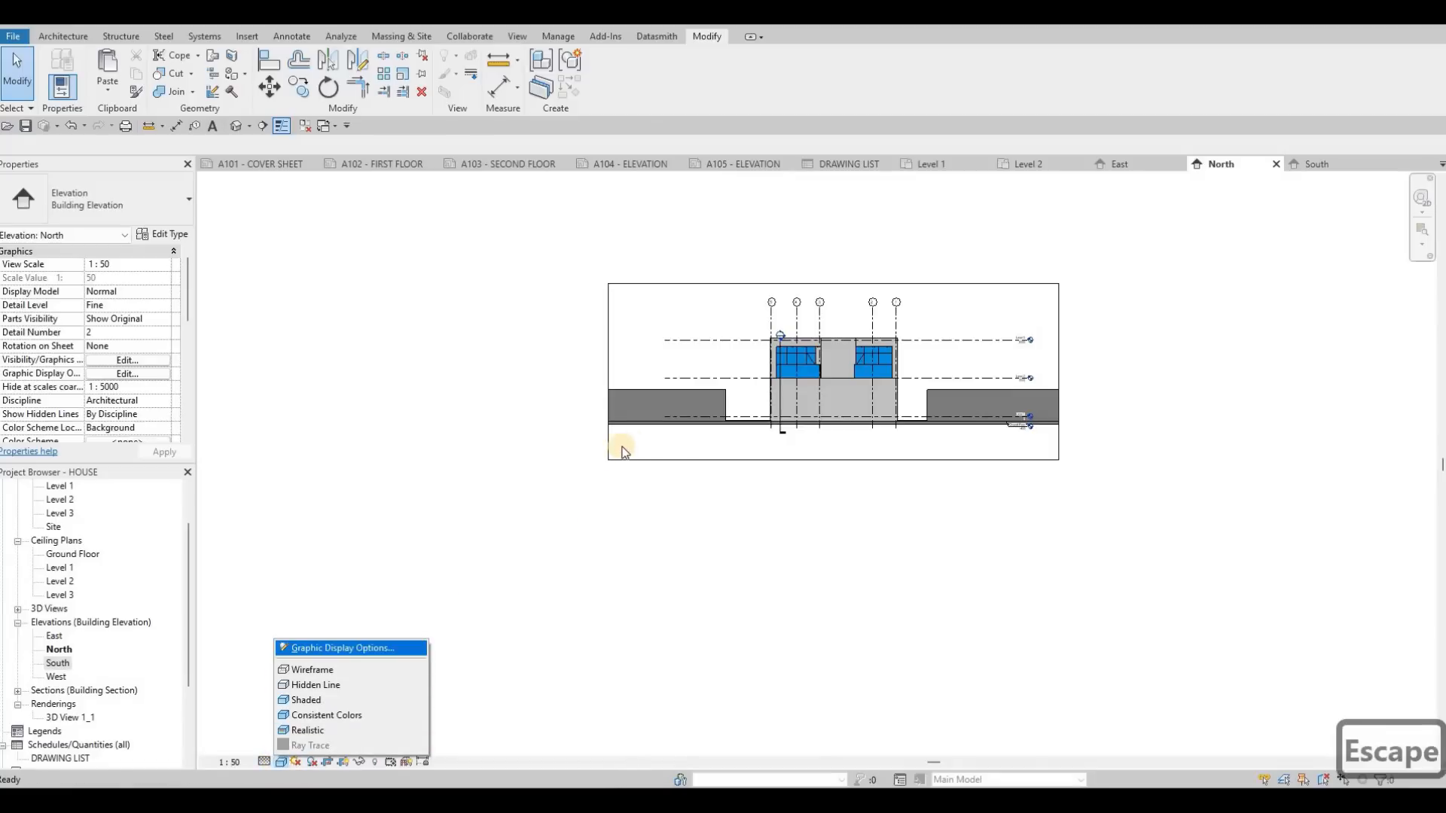
pyautogui.click(319, 652)
pyautogui.click(700, 490)
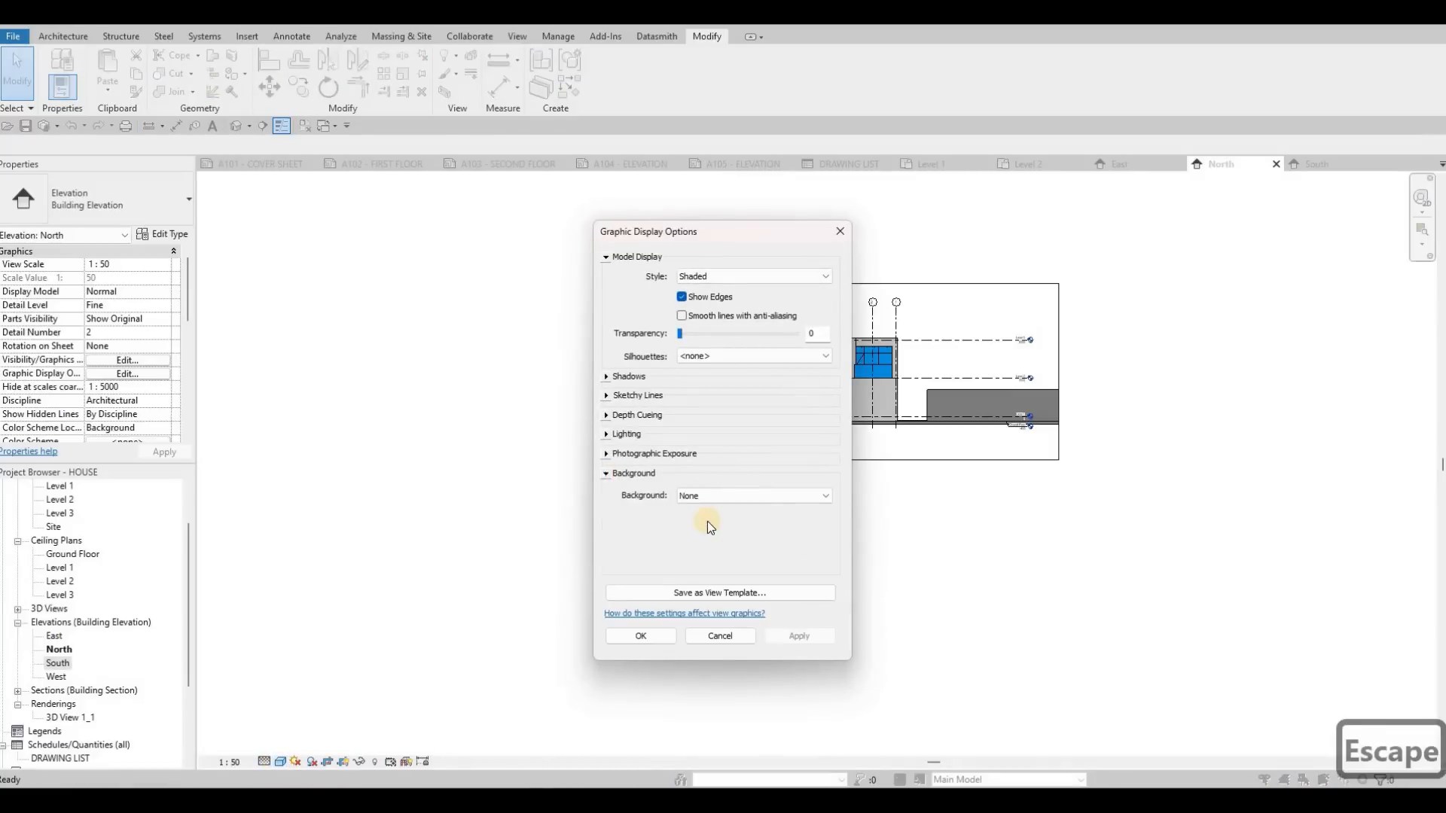
pyautogui.click(715, 496)
pyautogui.click(645, 643)
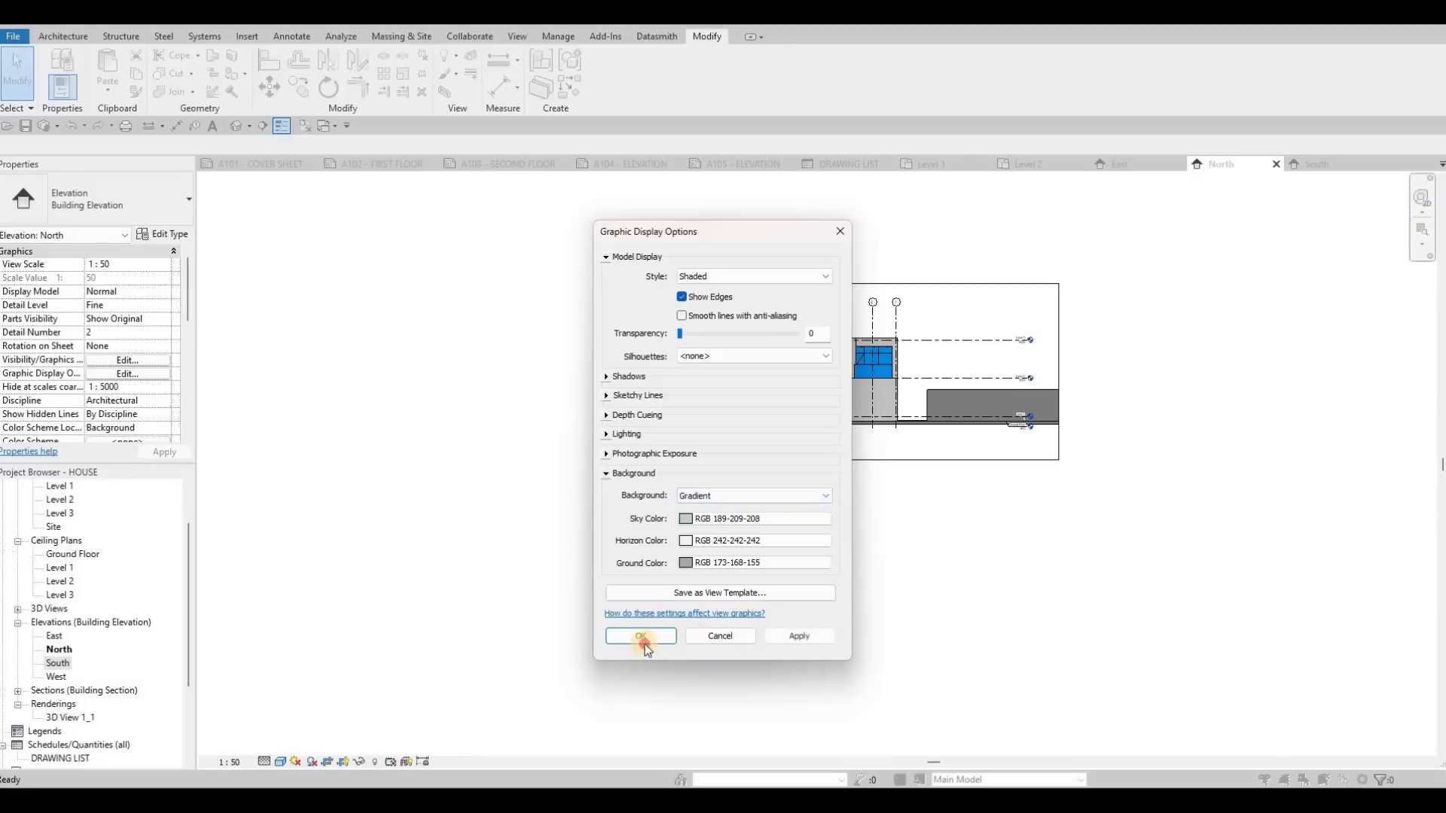
pyautogui.press('Escape')
pyautogui.press('Escape')
pyautogui.press('Escape')
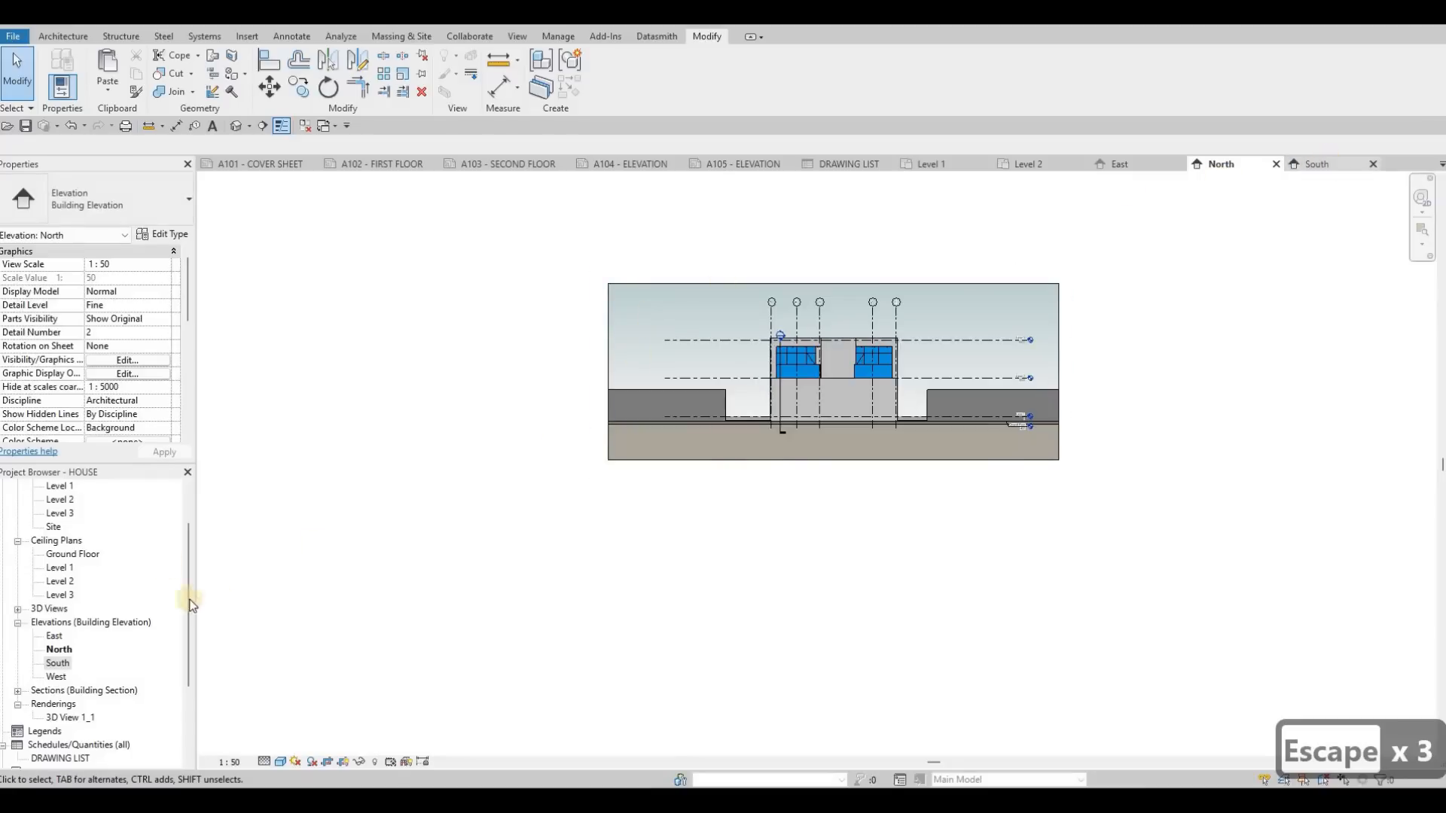
# Step: Set the South elevation's detail level to Fine and its visual style to Consistent Colors
pyautogui.click(264, 761)
pyautogui.click(286, 745)
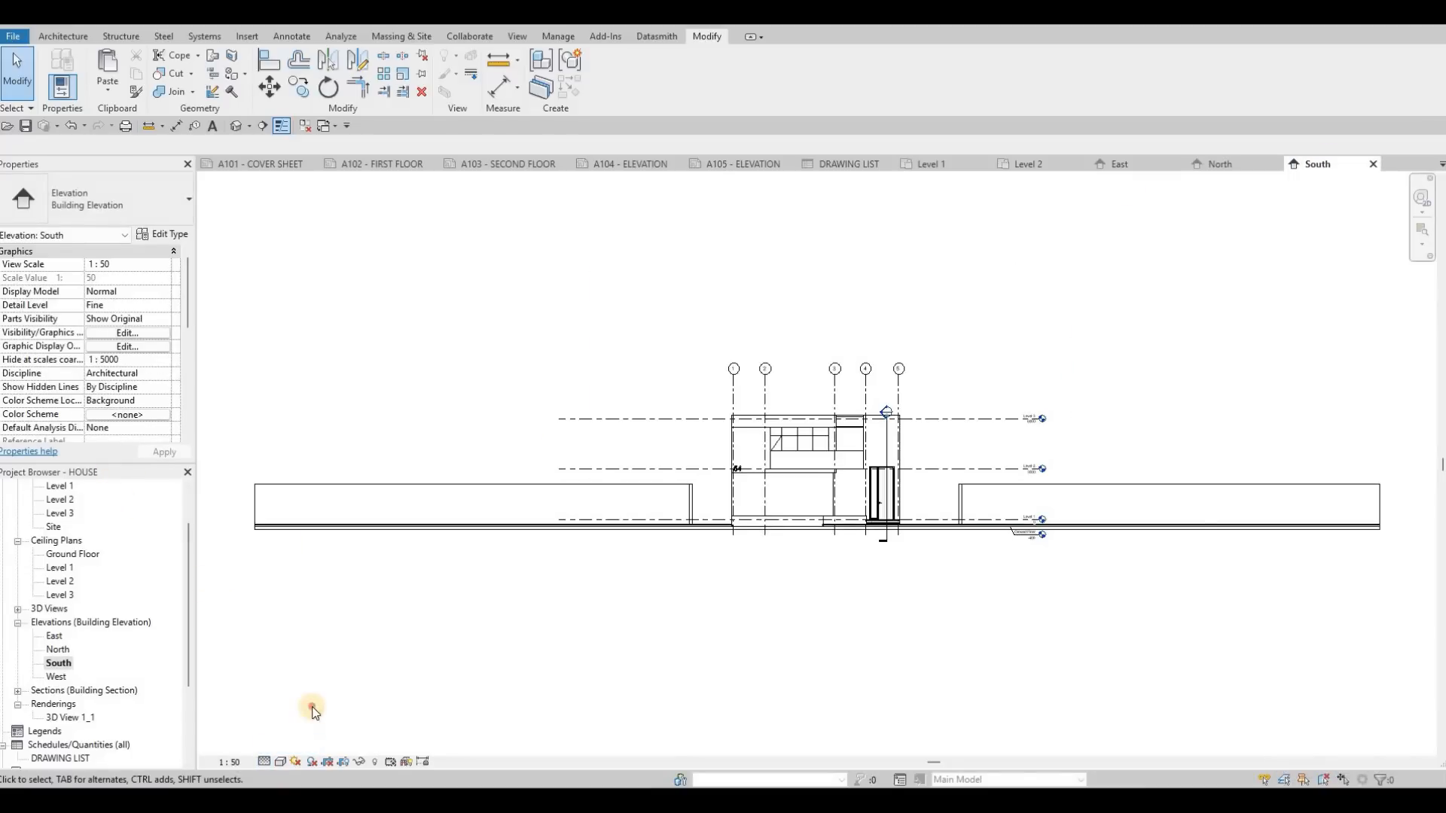
pyautogui.click(280, 761)
pyautogui.click(331, 715)
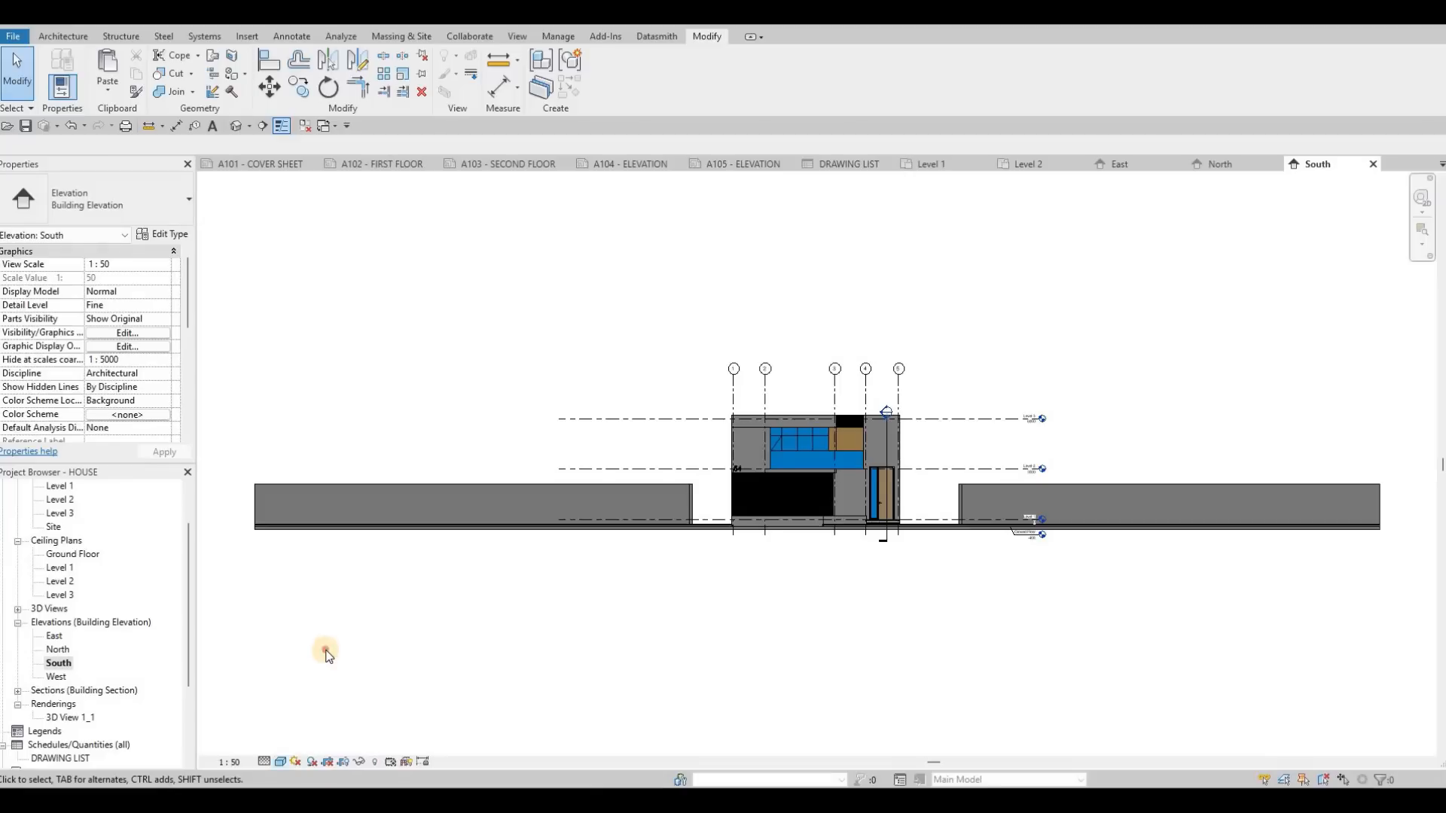
# Step: Give the South elevation a Gradient background in its graphic display options
pyautogui.click(280, 761)
pyautogui.click(343, 648)
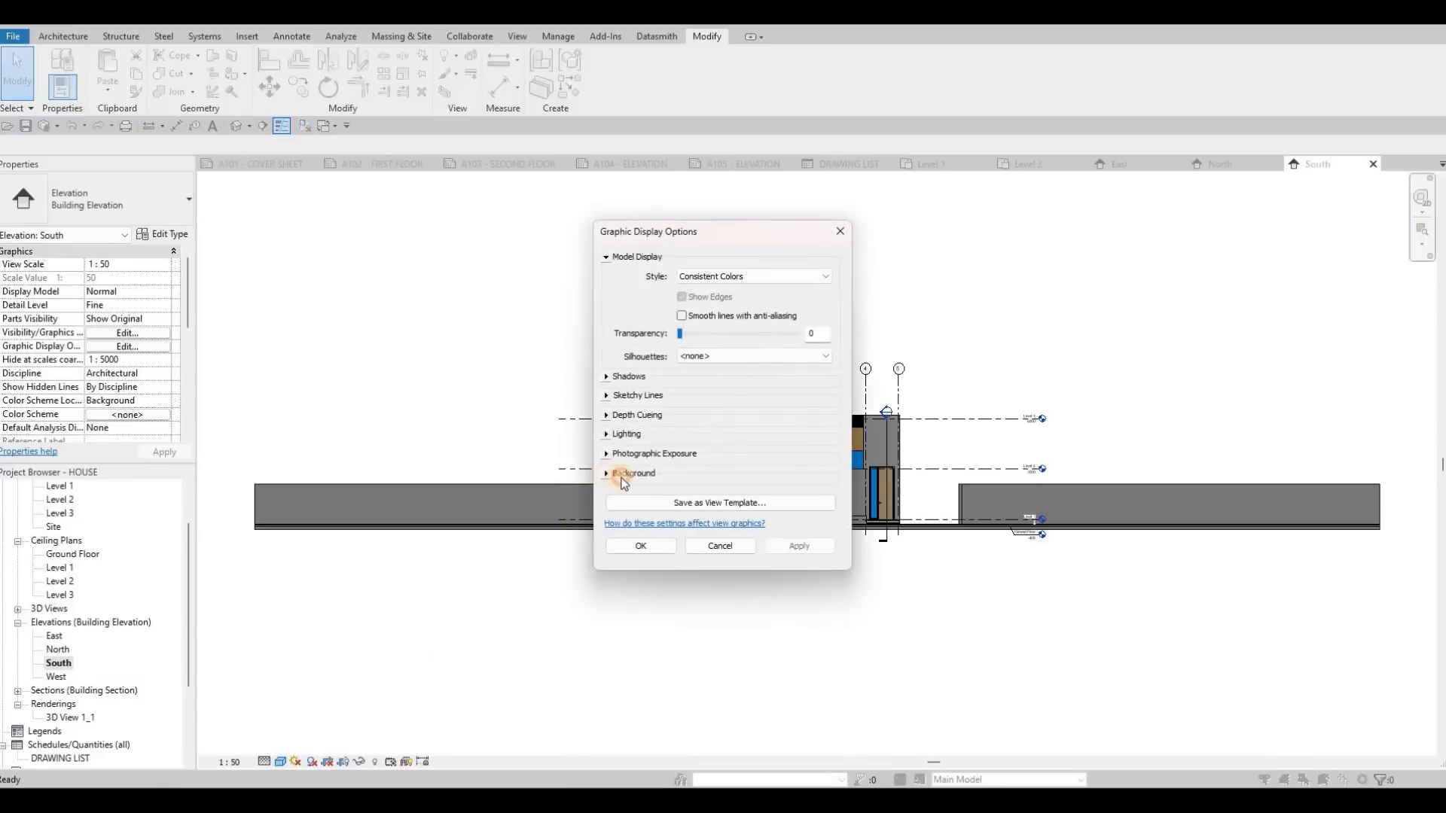
pyautogui.click(699, 473)
pyautogui.click(753, 496)
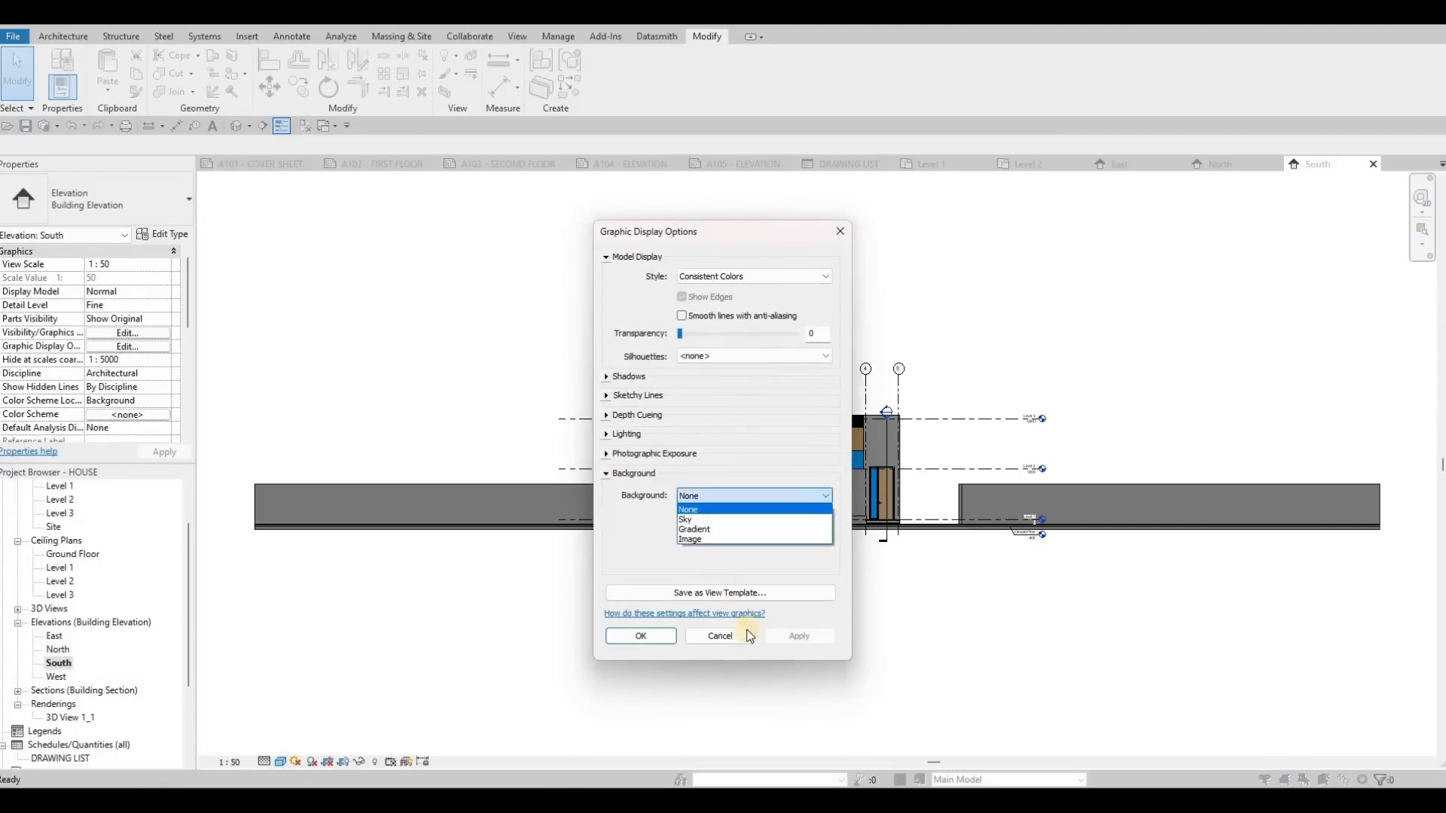
pyautogui.click(753, 530)
pyautogui.click(633, 637)
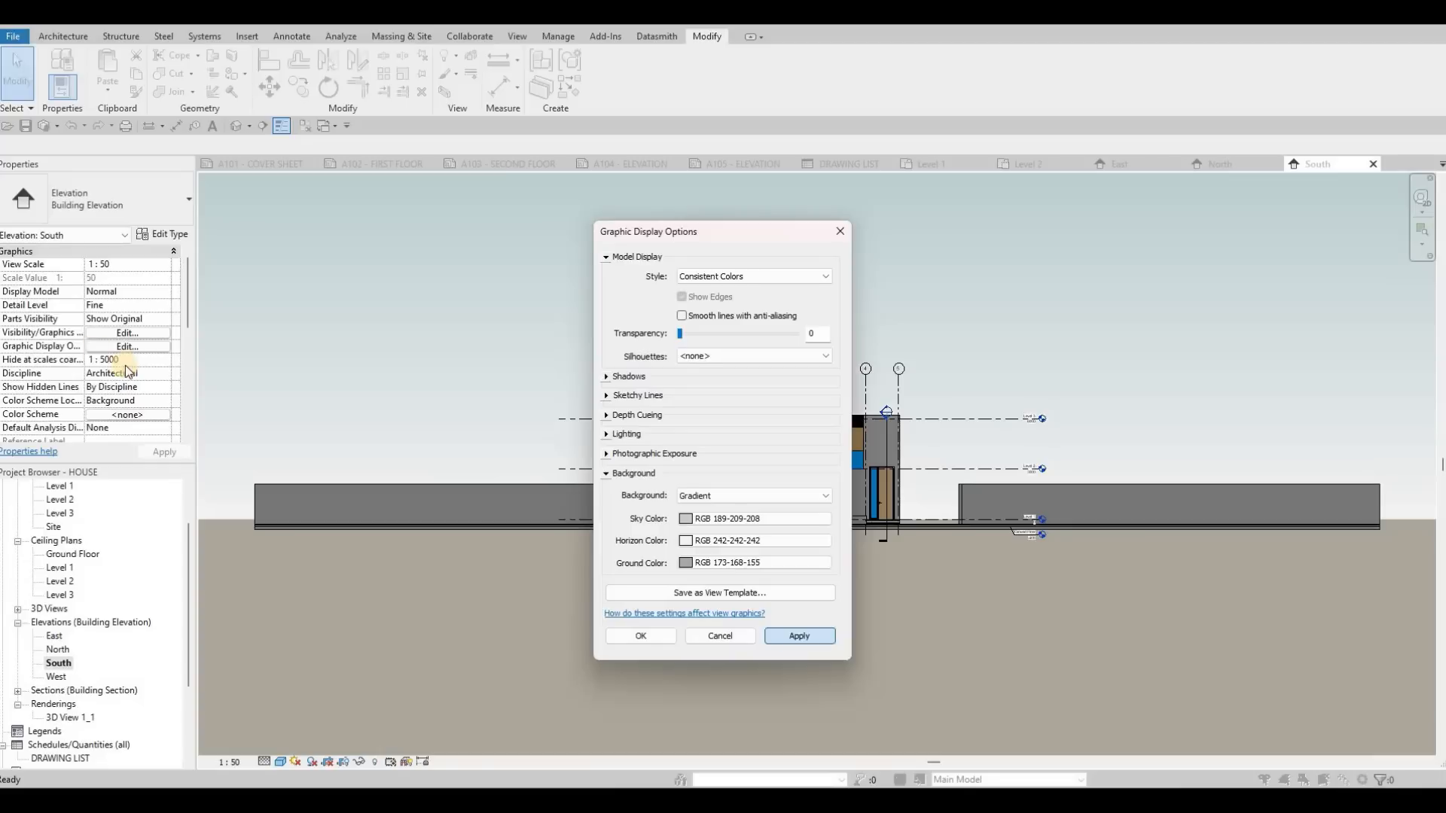
# Step: Turn on Crop View, Crop Region Visible and Annotation Crop for the South elevation
pyautogui.scroll(-5, 96, 331)
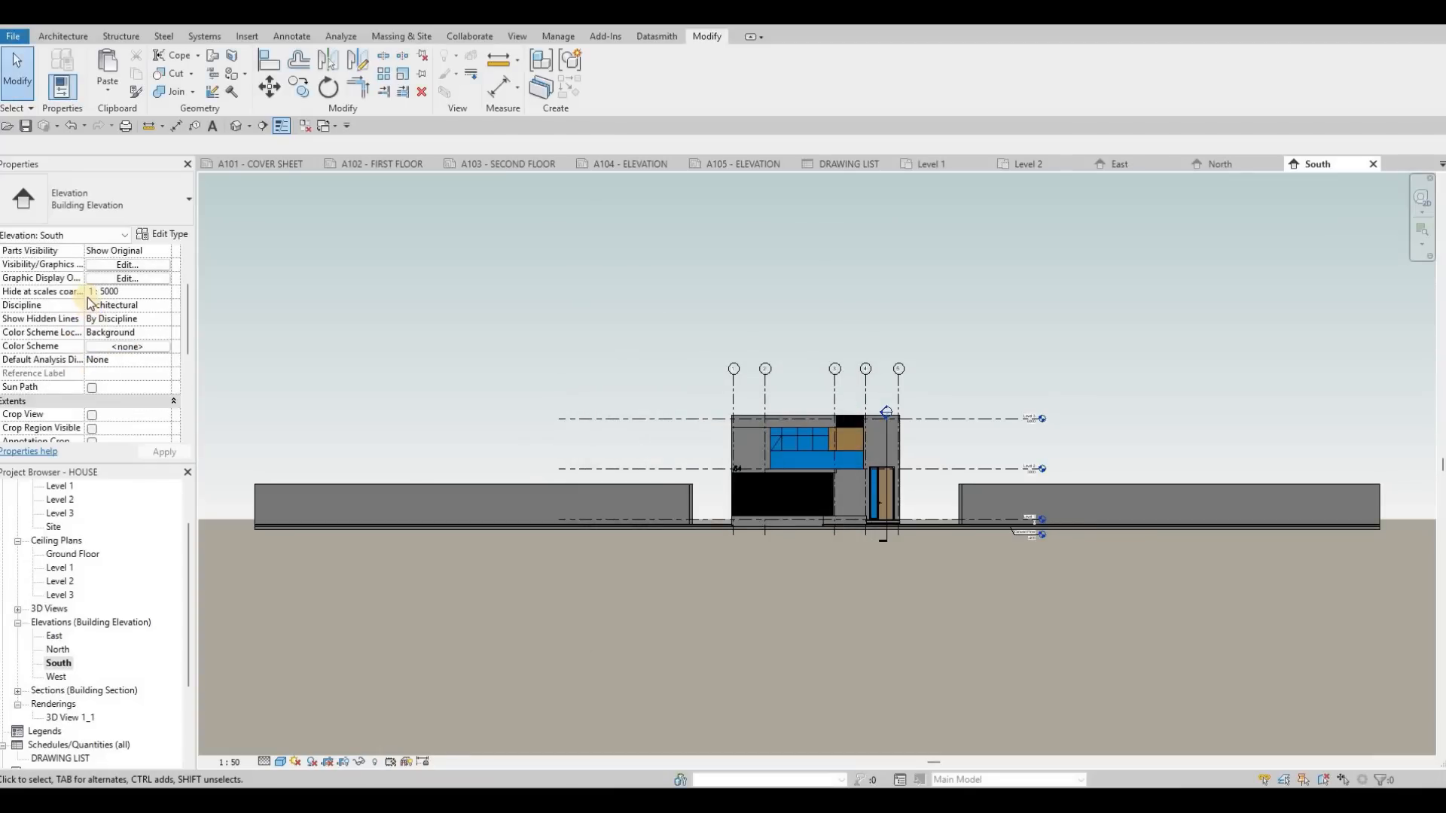
pyautogui.click(91, 292)
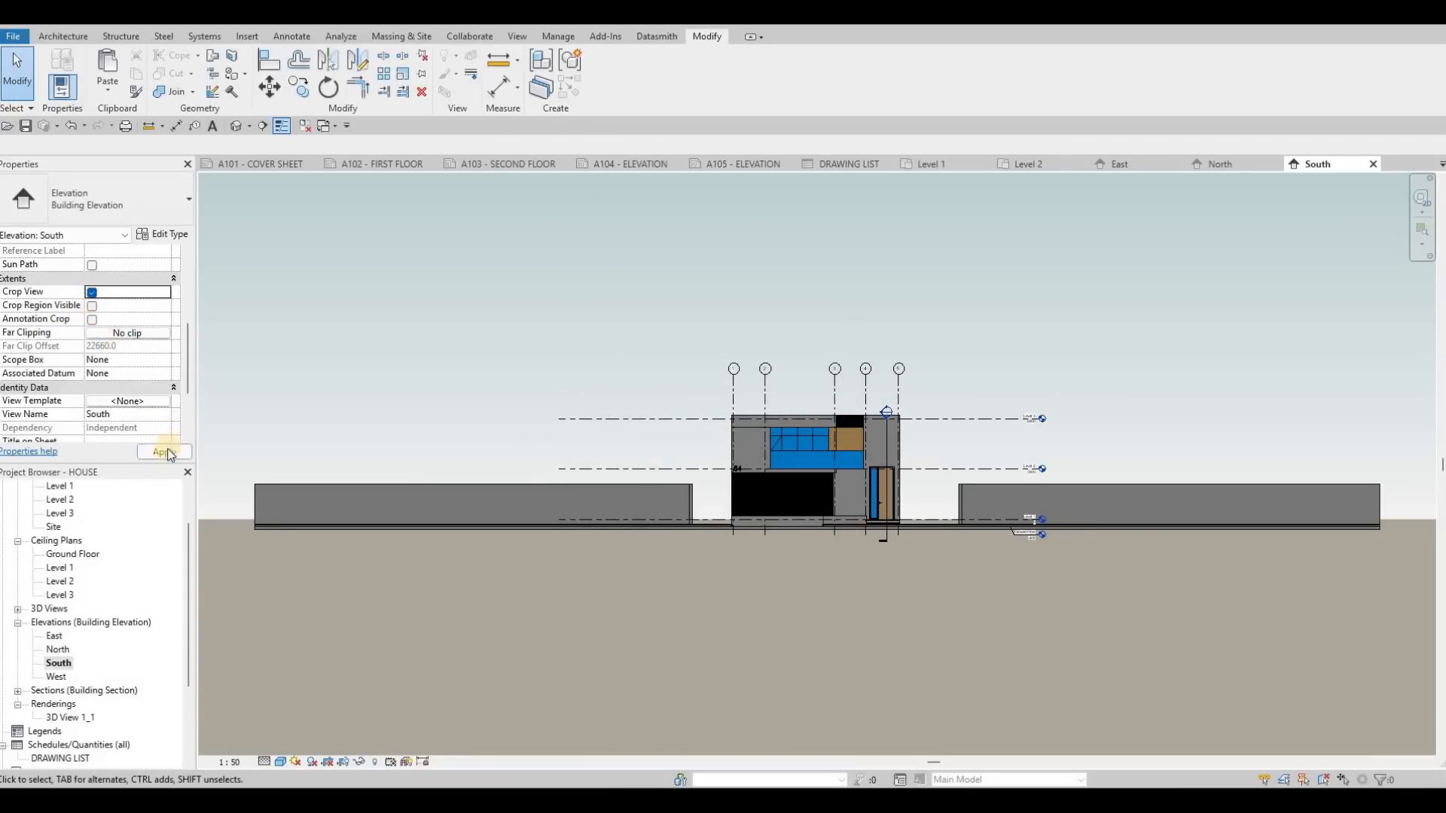
pyautogui.scroll(-3, 590, 369)
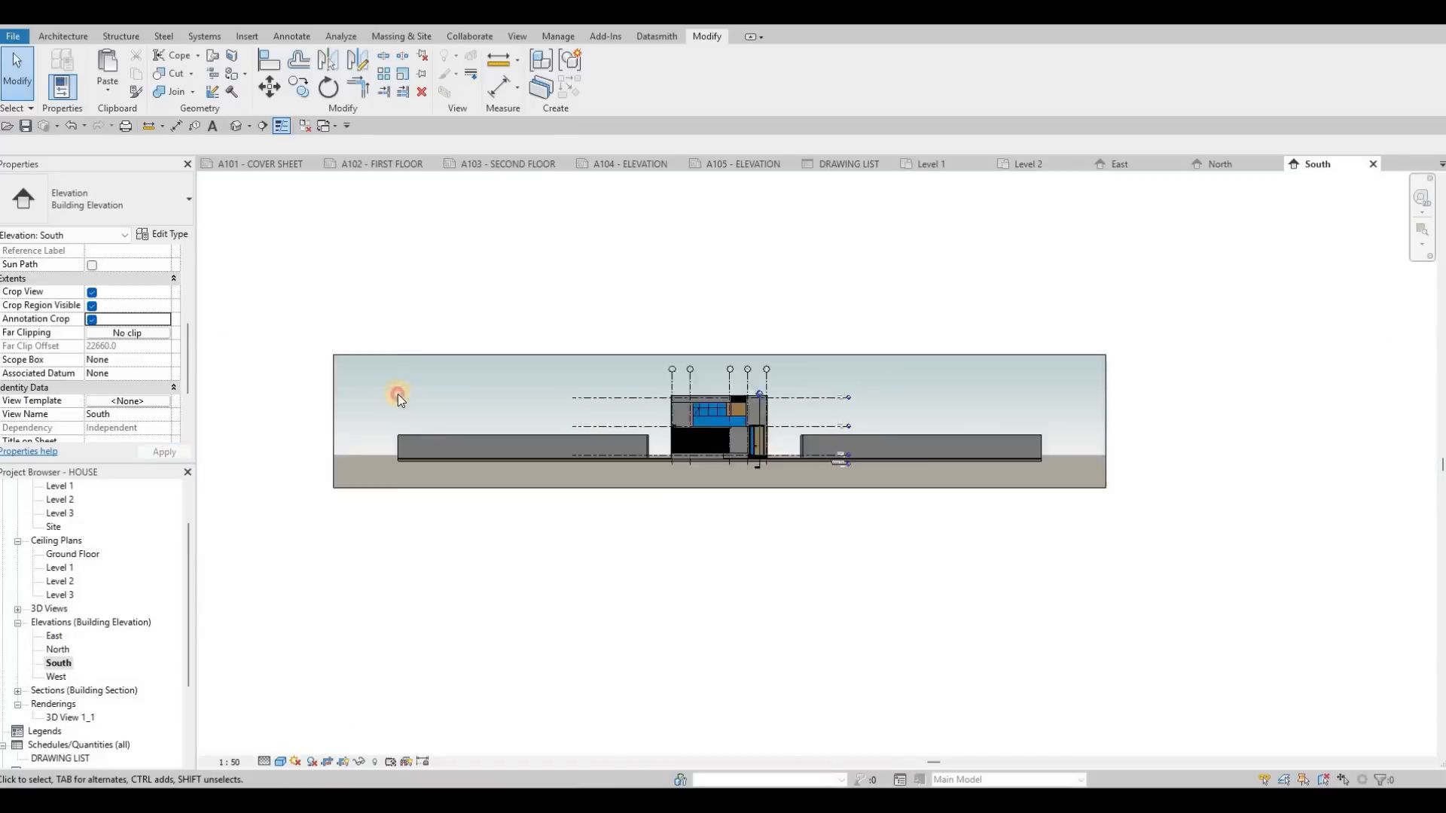
# Step: Pull both side edges of the South elevation's crop region inward, close around the house and its level heads
pyautogui.press('Escape')
pyautogui.click(396, 409)
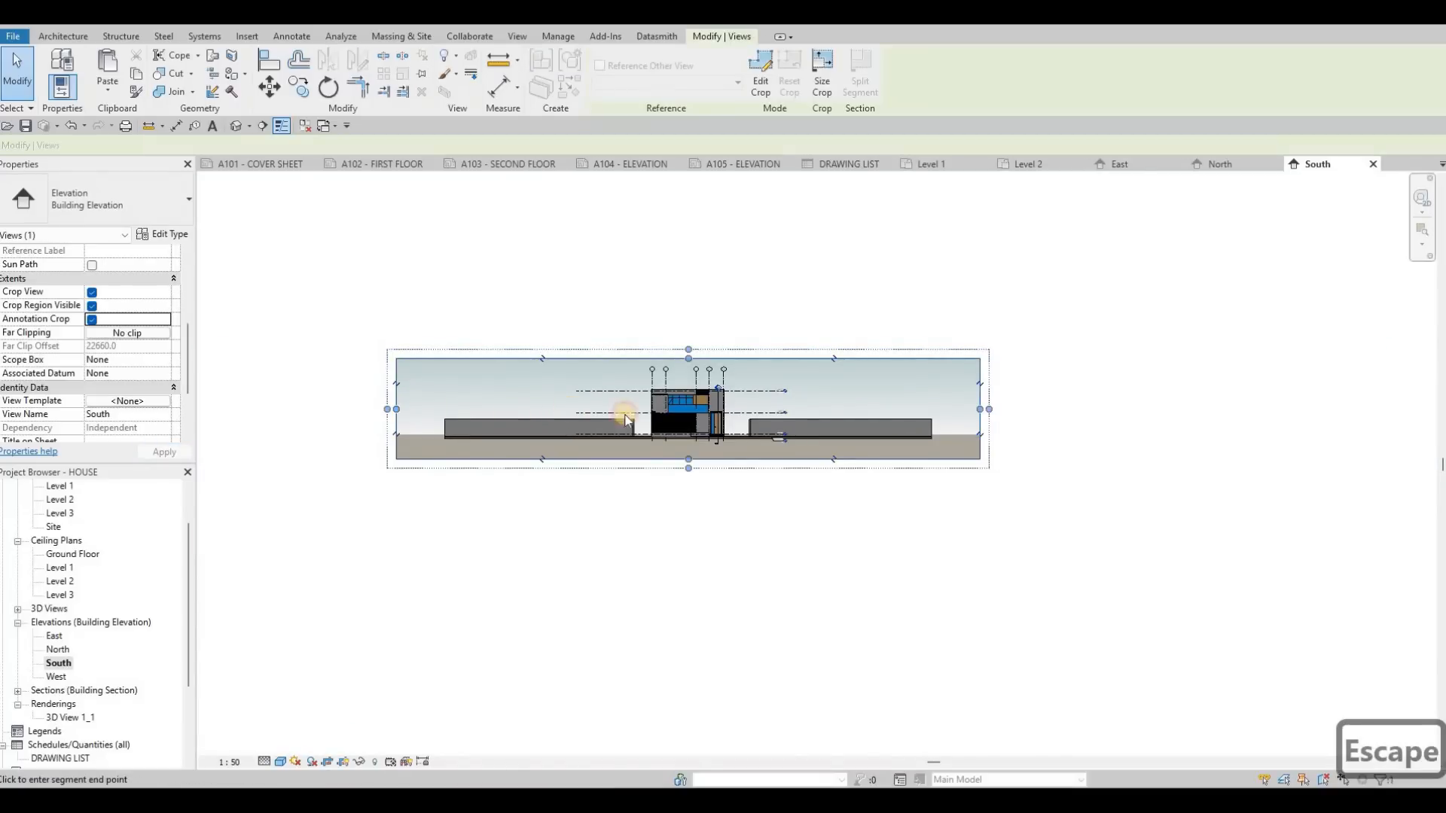
pyautogui.moveTo(396, 409); pyautogui.dragTo(558, 411)
pyautogui.moveTo(983, 409); pyautogui.dragTo(816, 406)
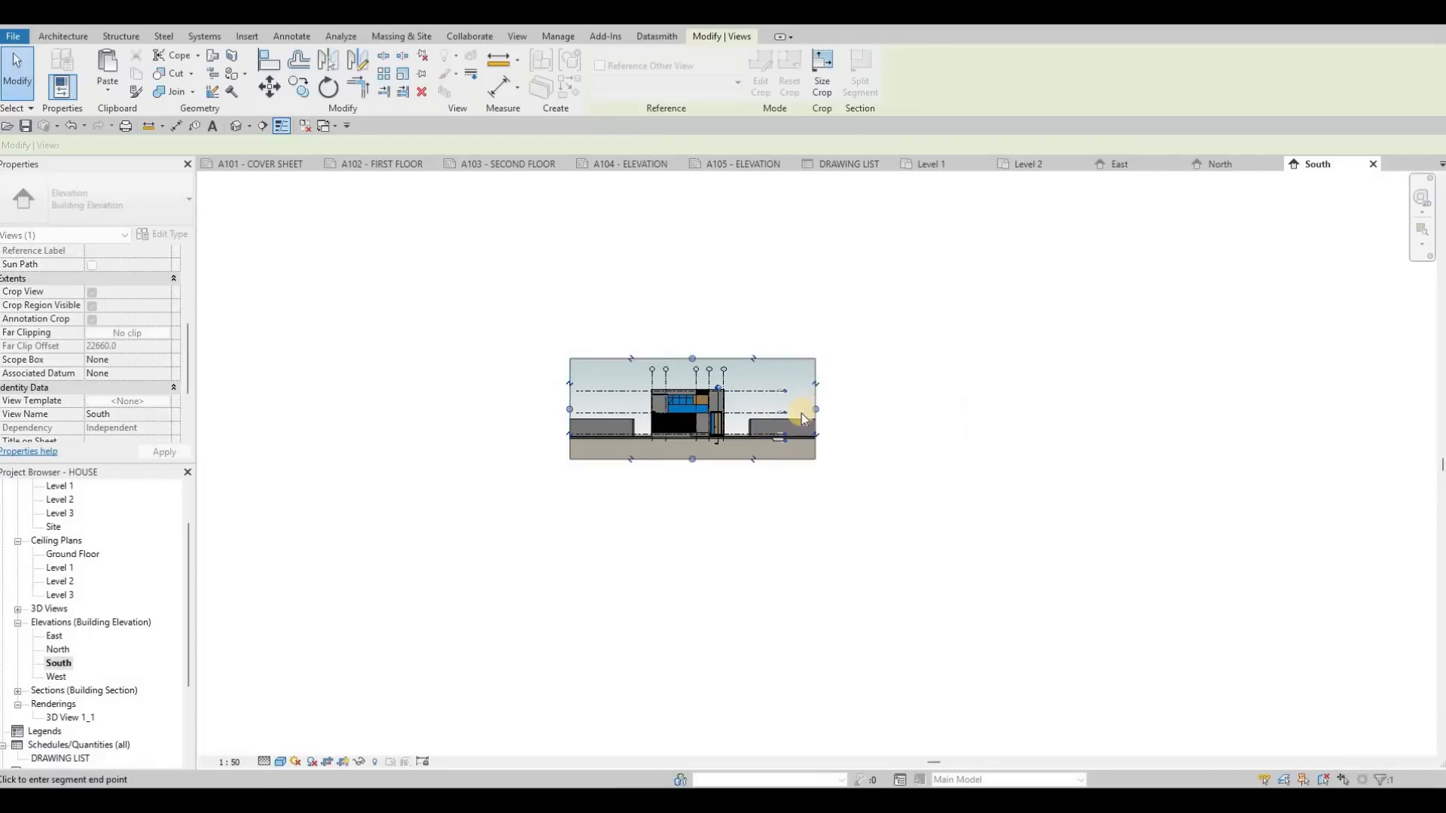
pyautogui.scroll(10, 742, 463)
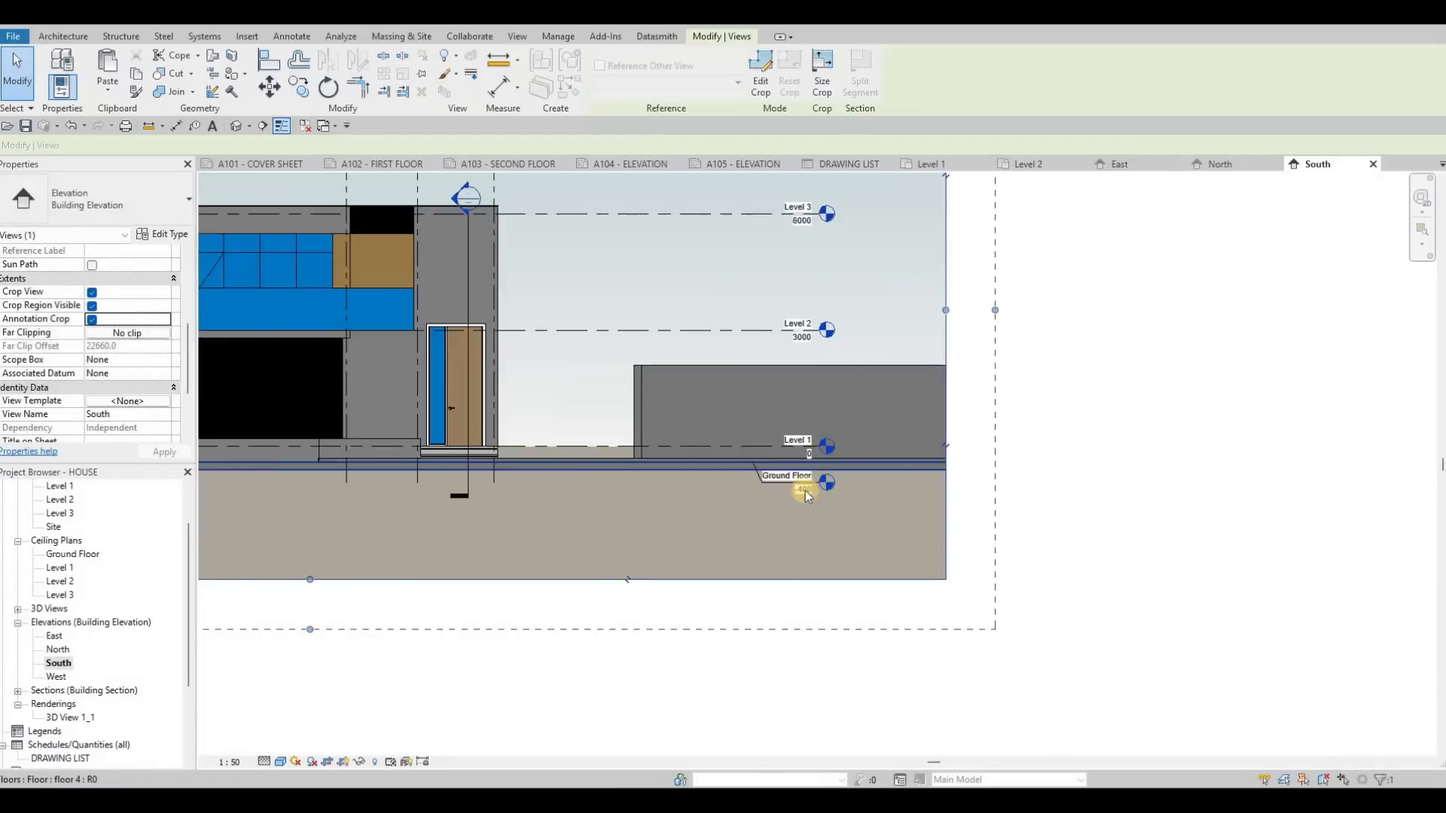
pyautogui.scroll(-3, 789, 444)
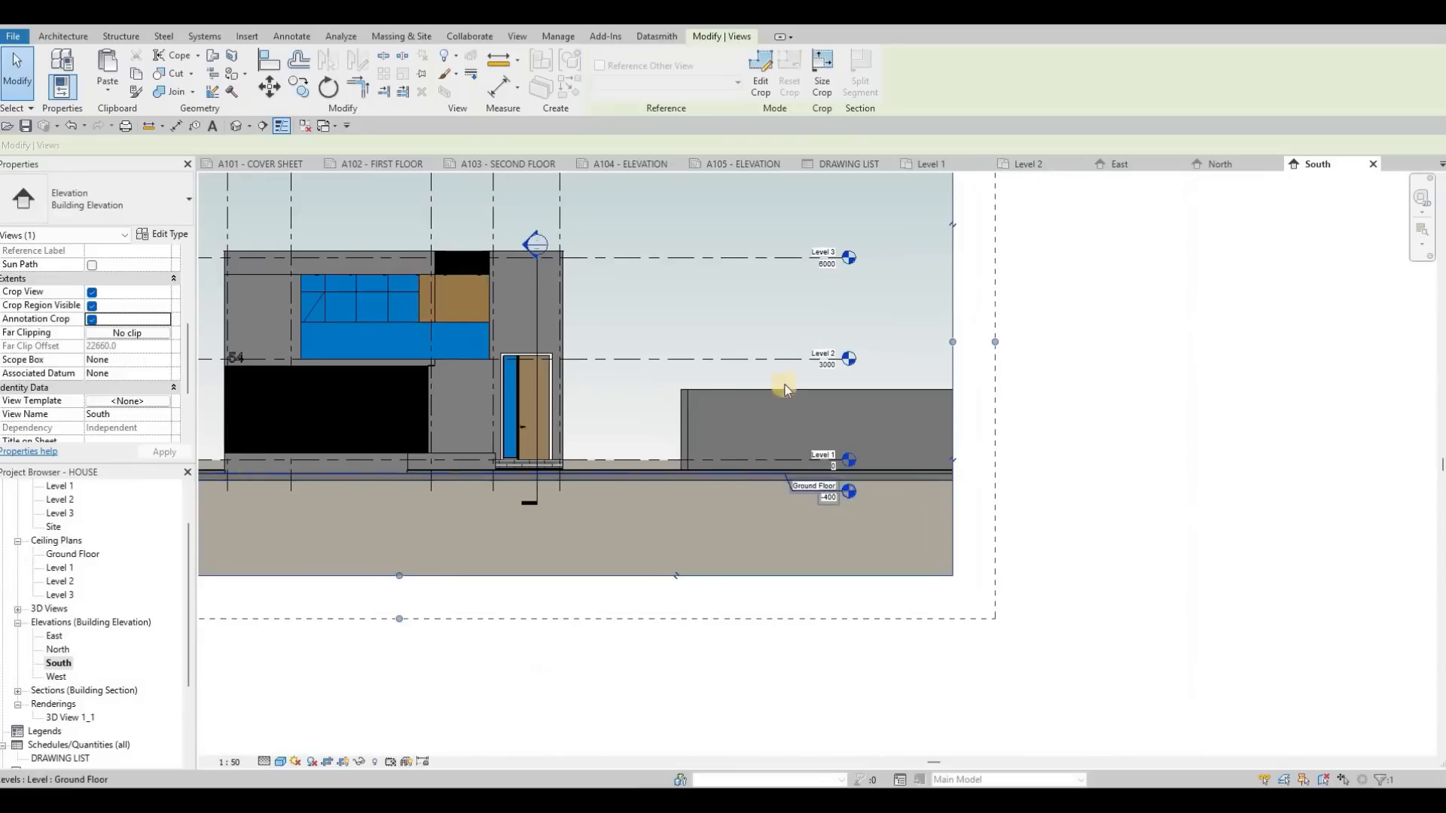
pyautogui.scroll(-3, 785, 385)
pyautogui.press('Escape')
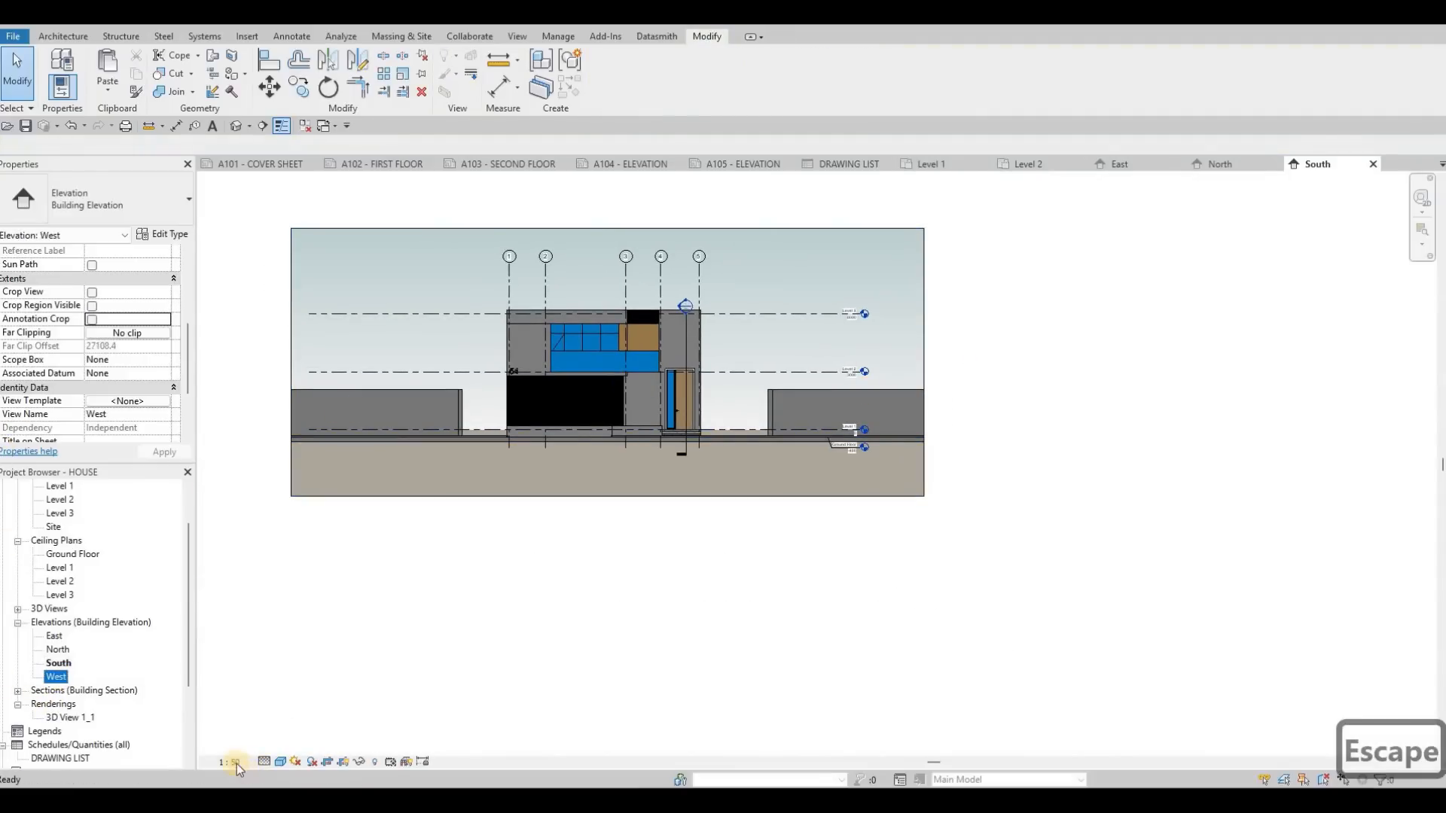
# Step: Open the West elevation and set its view scale to 1:50 and its detail level to Fine
pyautogui.click(236, 762)
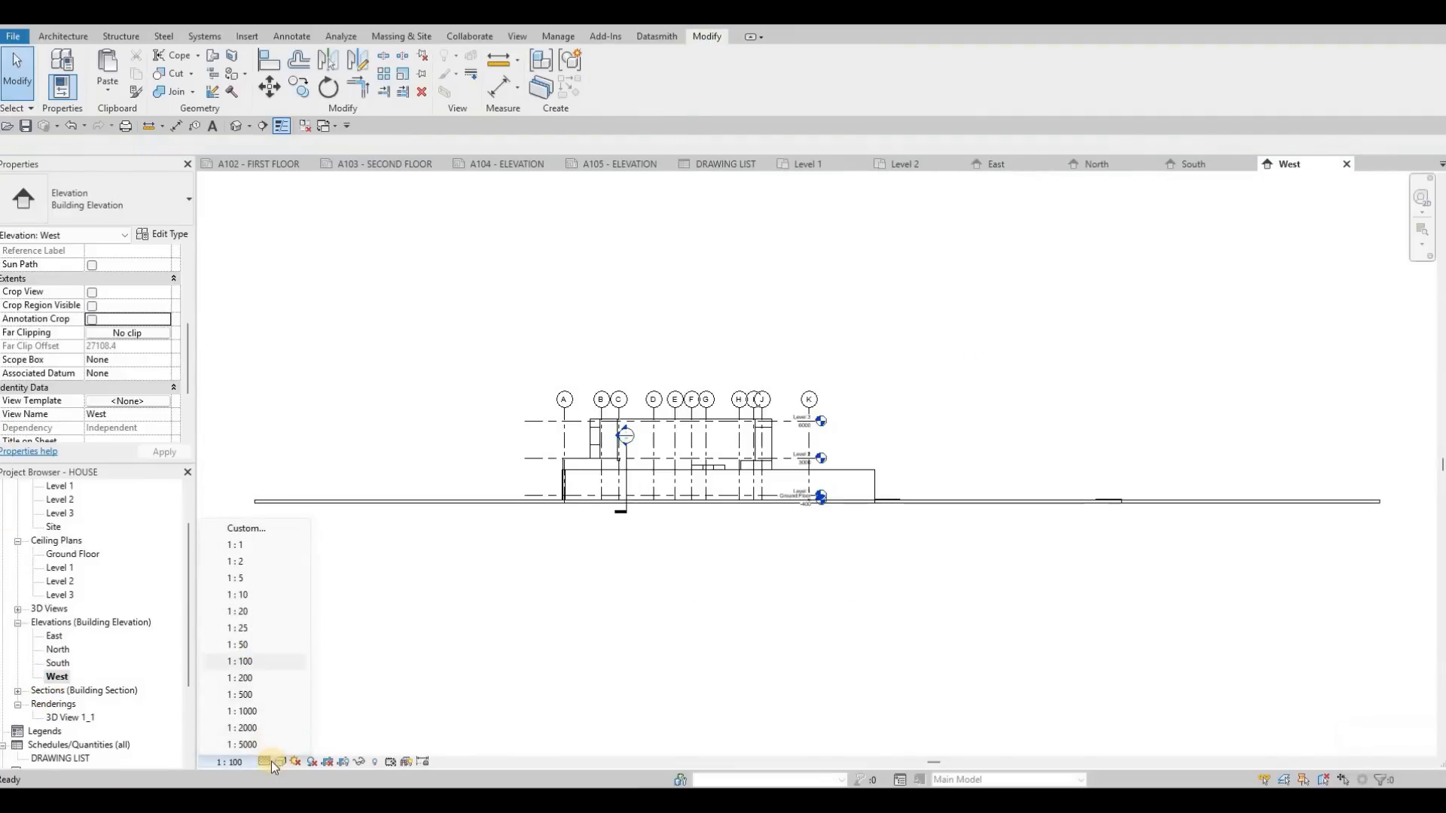
pyautogui.click(255, 647)
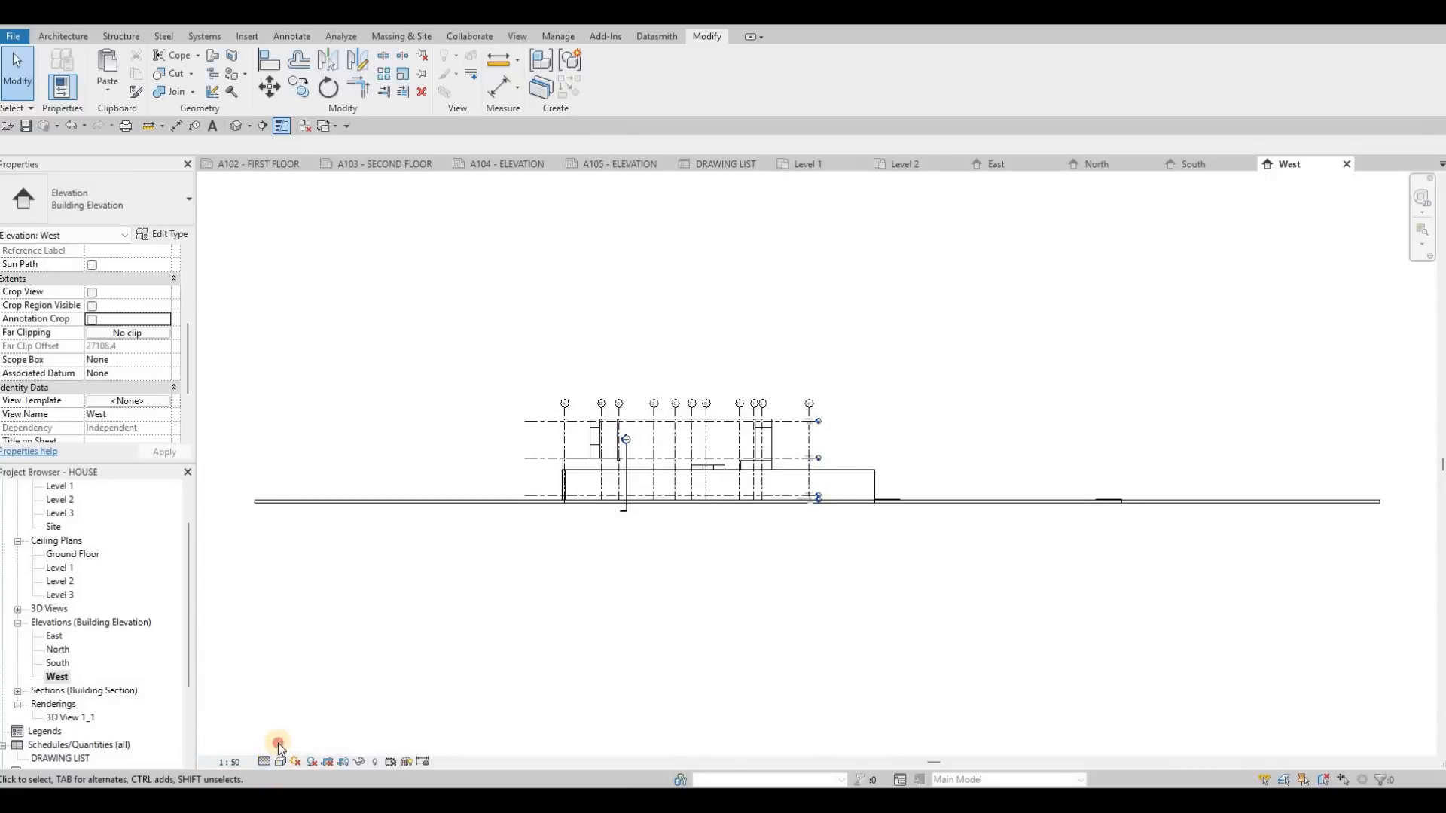
pyautogui.click(265, 762)
pyautogui.click(298, 731)
# Step: Set the West elevation's visual style to Shaded and give it a Gradient background in its graphic display options
pyautogui.click(280, 762)
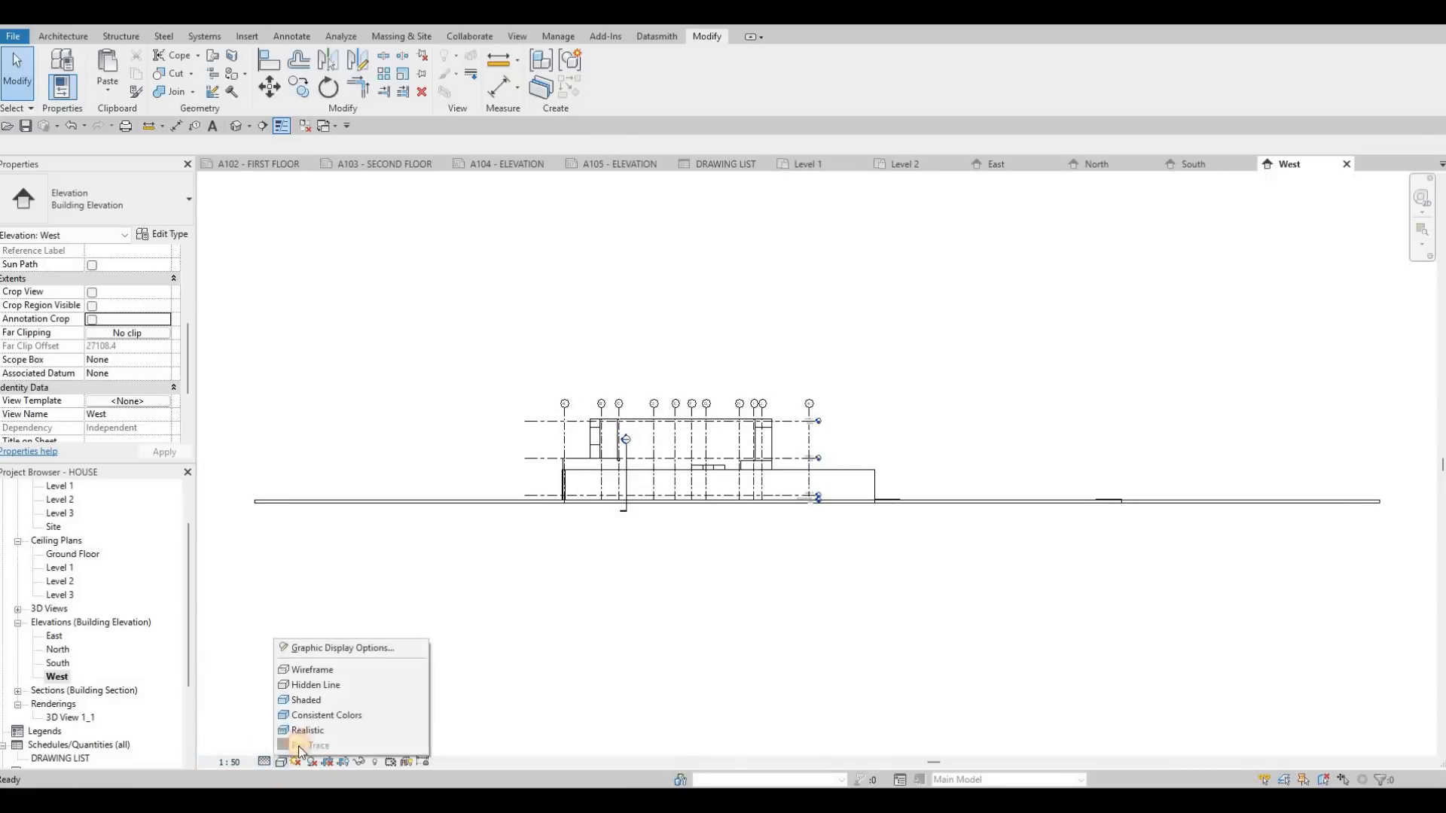
pyautogui.click(302, 700)
pyautogui.click(280, 762)
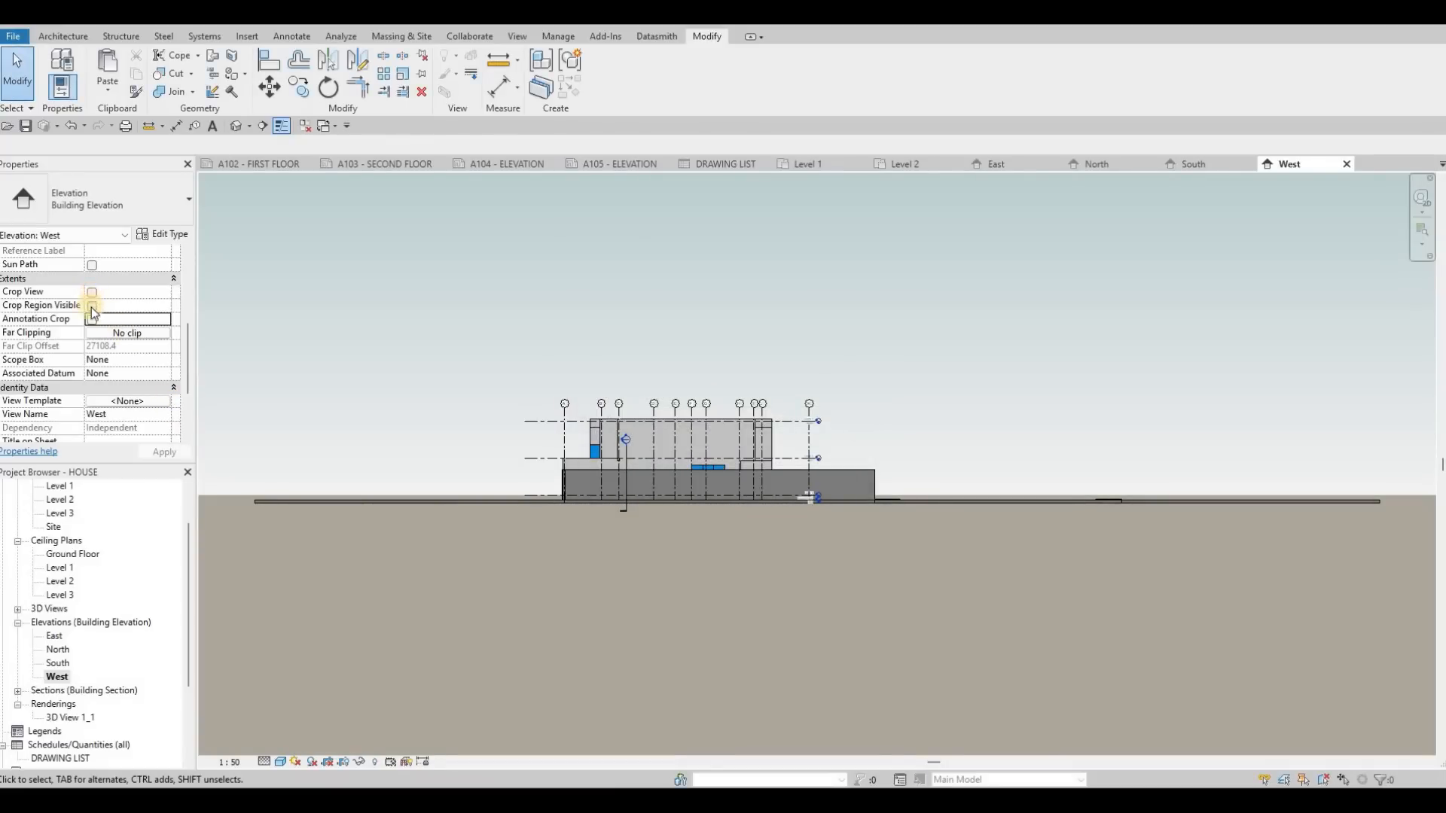
# Step: Turn on Crop View, Crop Region Visible and Annotation Crop for the West elevation, and pull both side edges of its crop region inward around the house
pyautogui.click(92, 292)
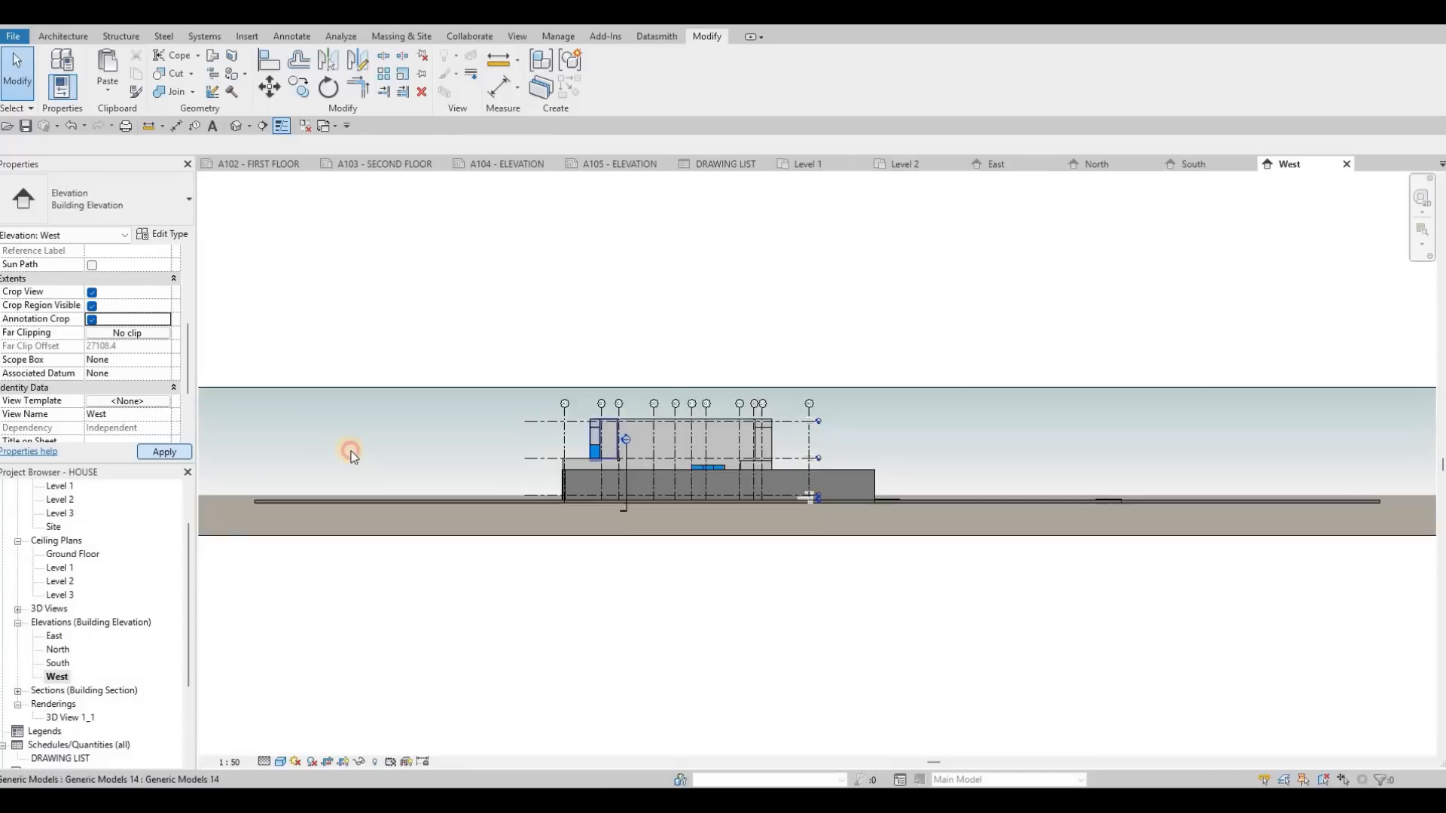
pyautogui.scroll(-2, 350, 454)
pyautogui.moveTo(343, 457); pyautogui.dragTo(554, 456)
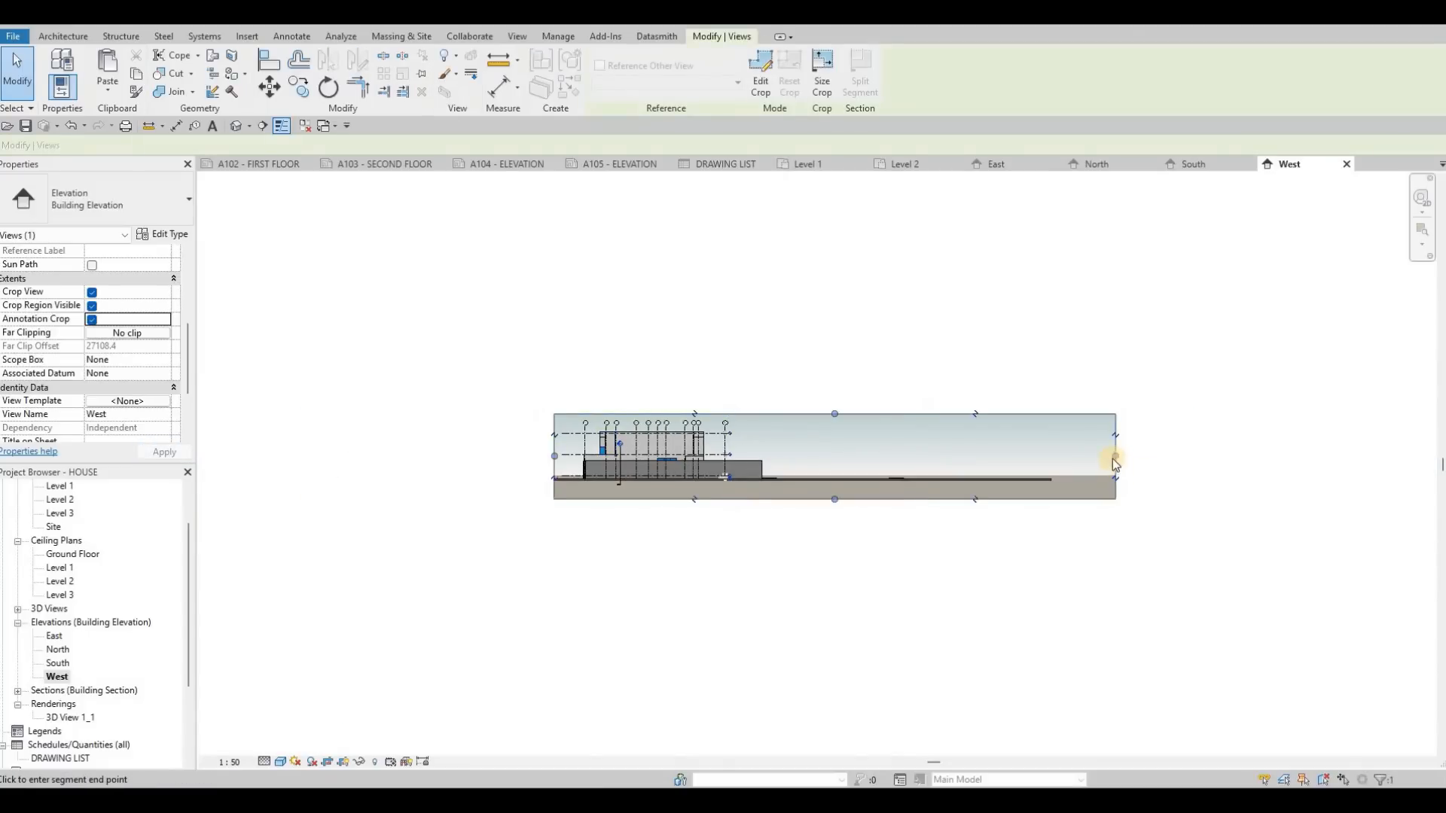
pyautogui.moveTo(779, 461); pyautogui.dragTo(763, 465)
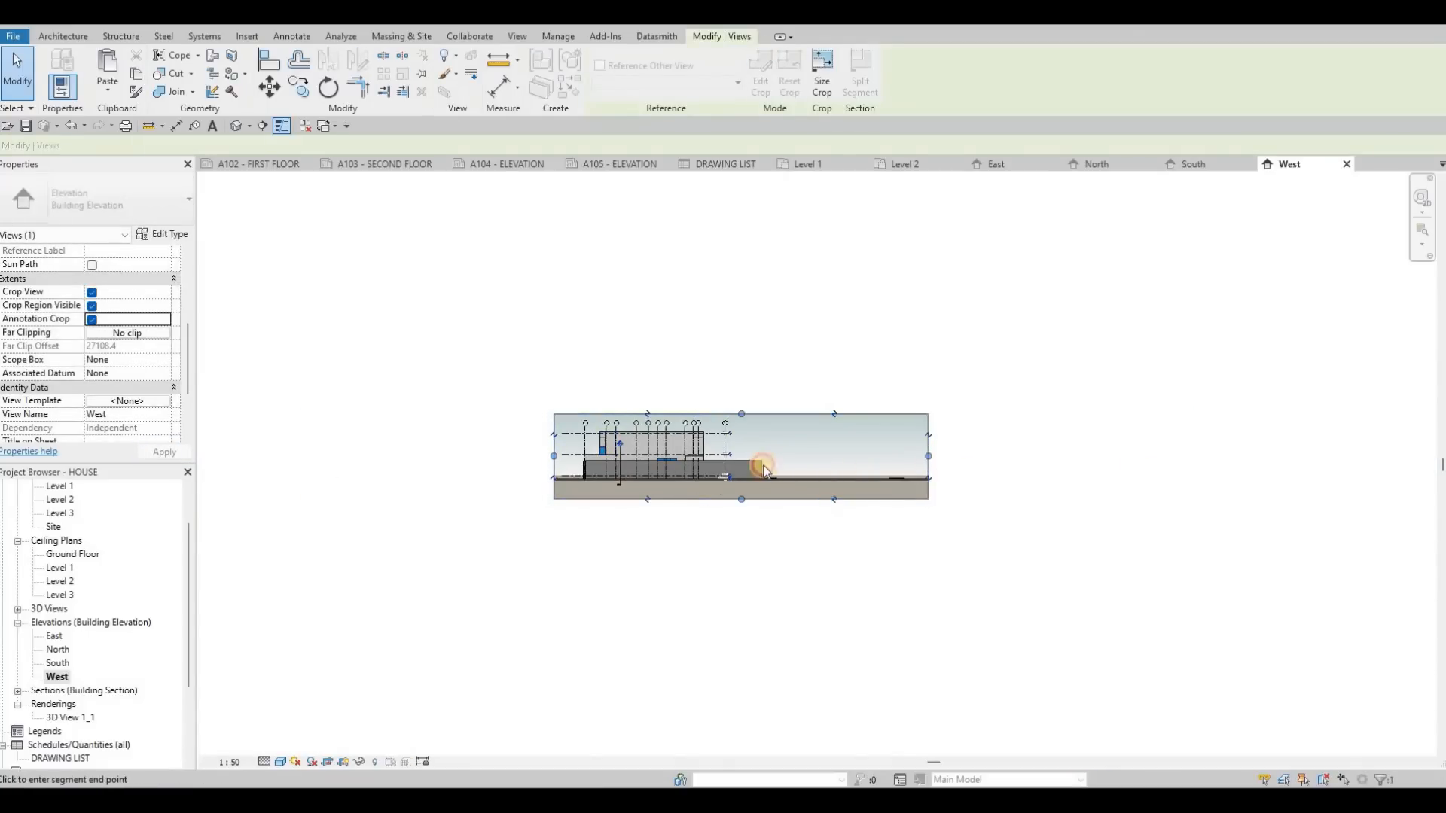
pyautogui.scroll(5, 703, 497)
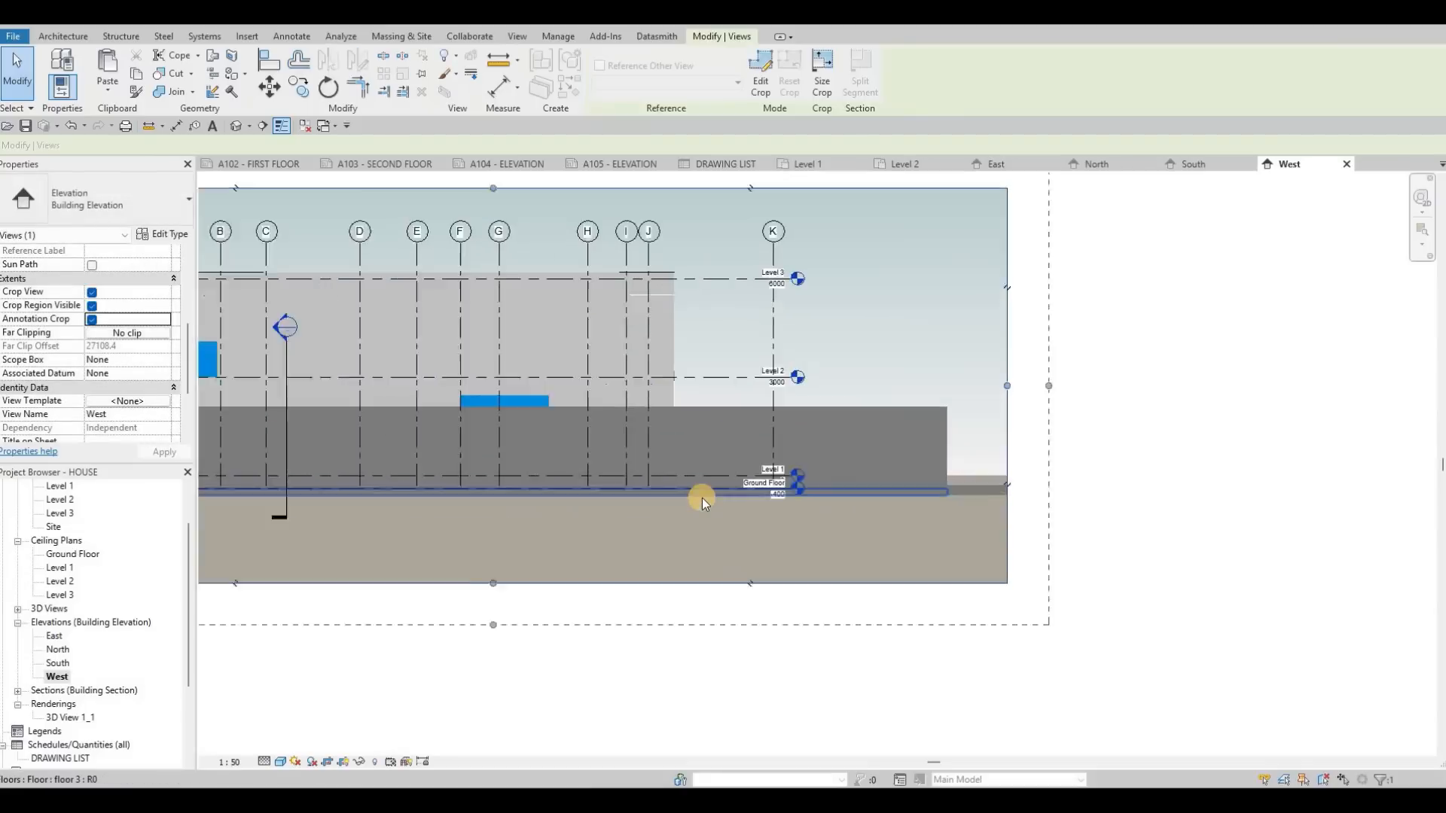
pyautogui.press('Escape')
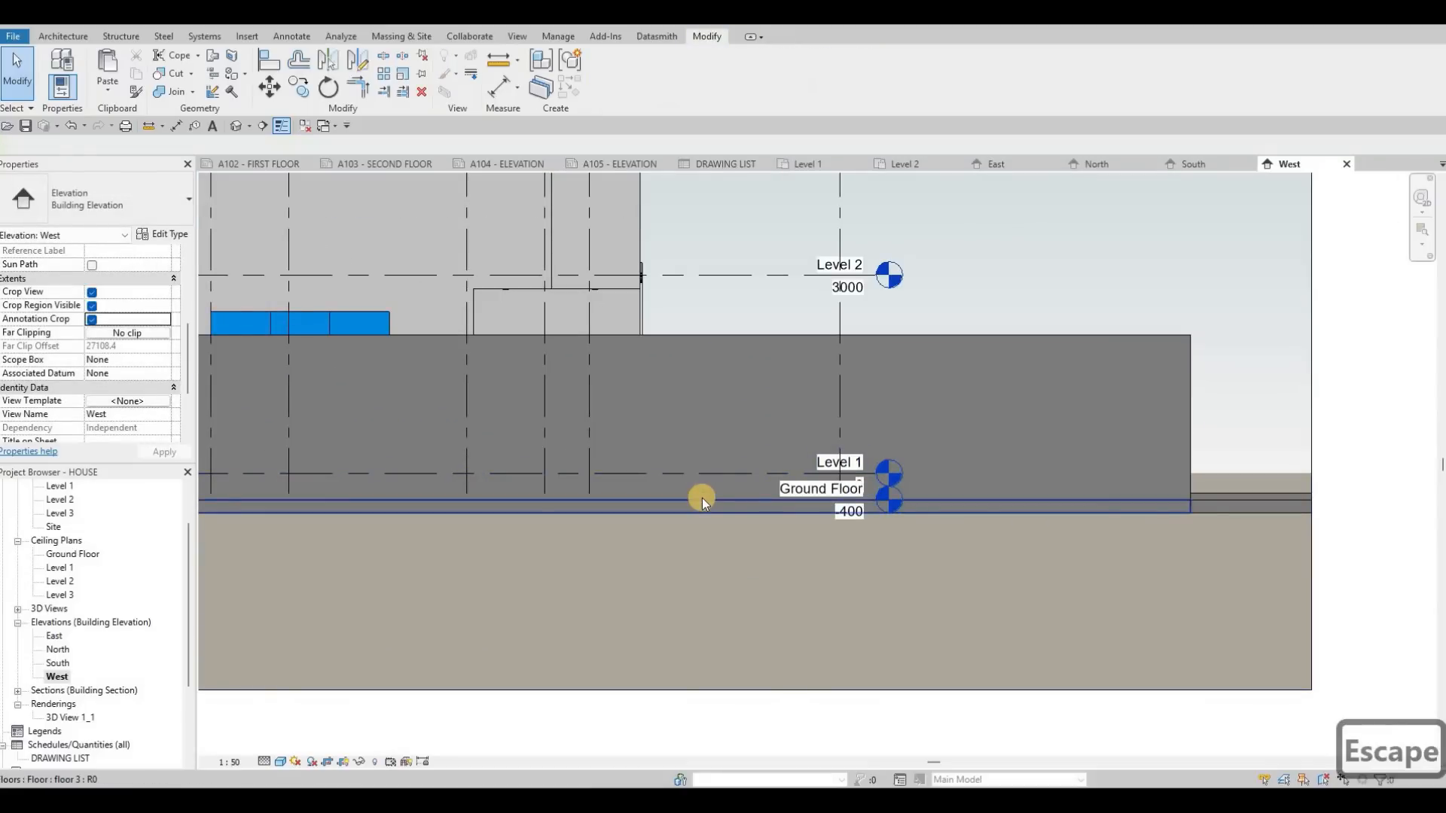
# Step: Add an elbow to the Ground Floor level line in the West elevation and drag its head down clear of the Level 1 head
pyautogui.press('Tab')
pyautogui.press('Tab')
pyautogui.press('Tab')
pyautogui.press('Tab')
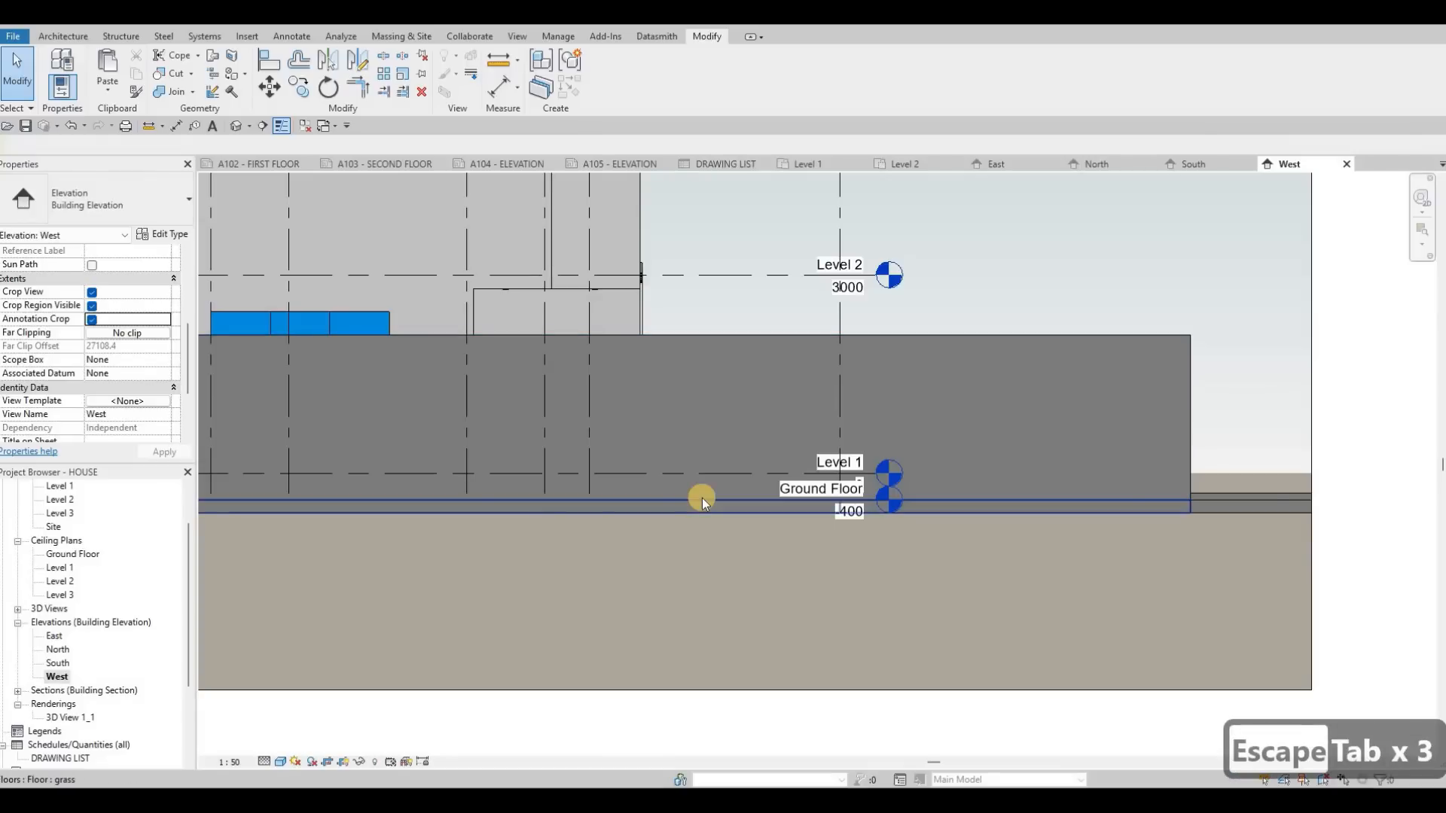
pyautogui.press('Tab')
pyautogui.press('Tab')
pyautogui.press('Tab')
pyautogui.press('Tab')
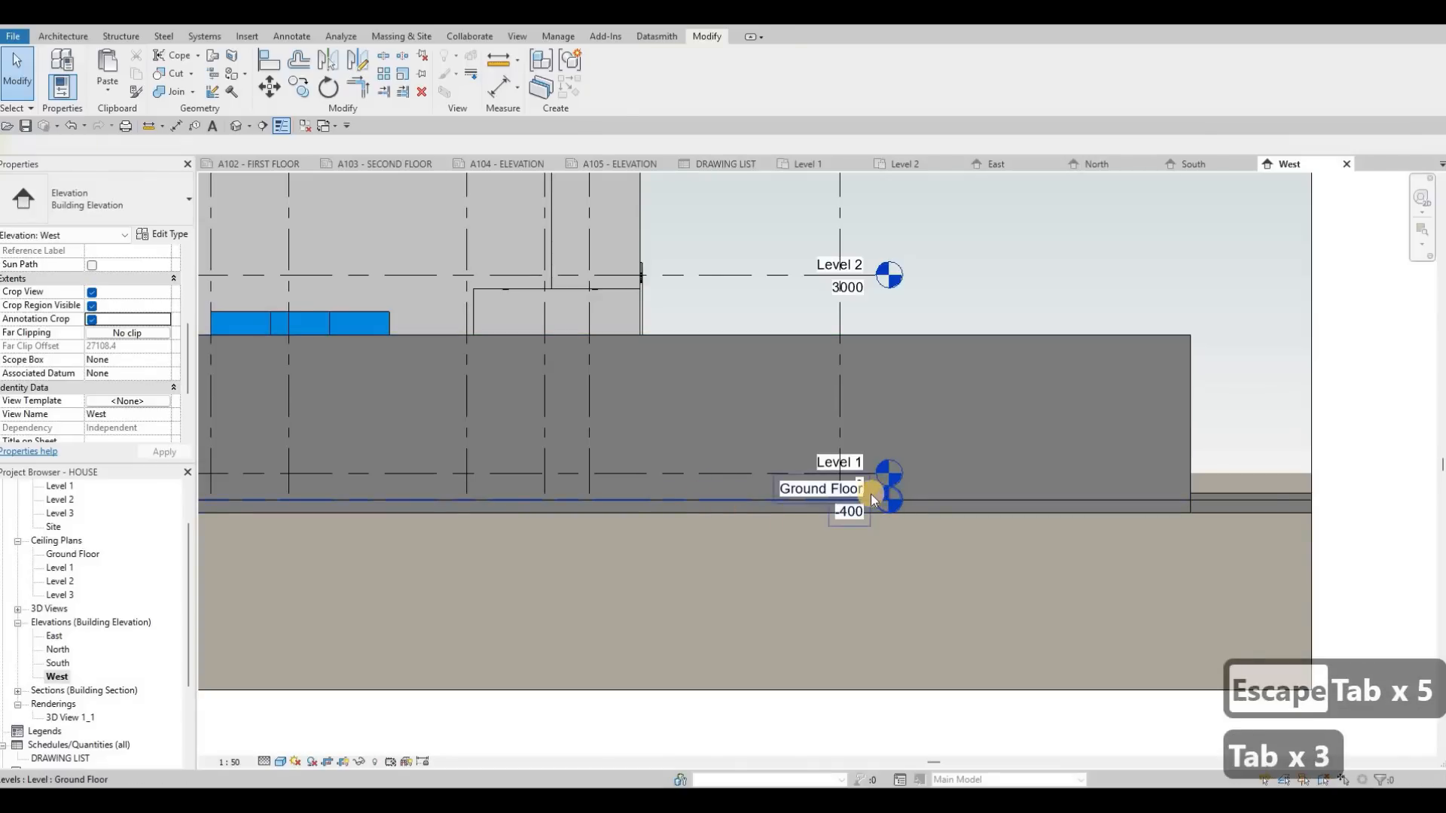
pyautogui.click(891, 502)
pyautogui.scroll(4, 863, 496)
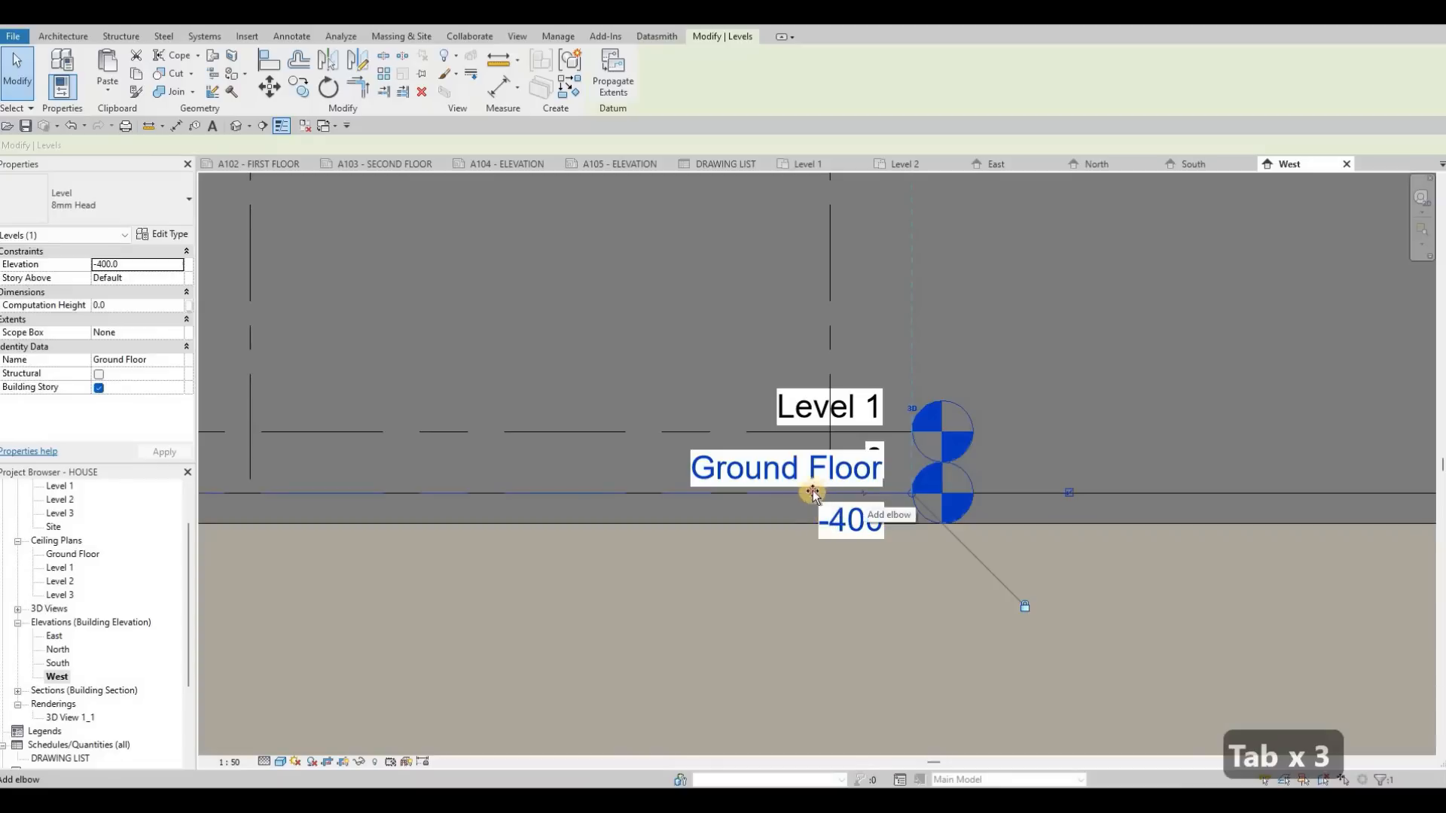
pyautogui.click(864, 493)
pyautogui.moveTo(860, 539); pyautogui.dragTo(677, 570)
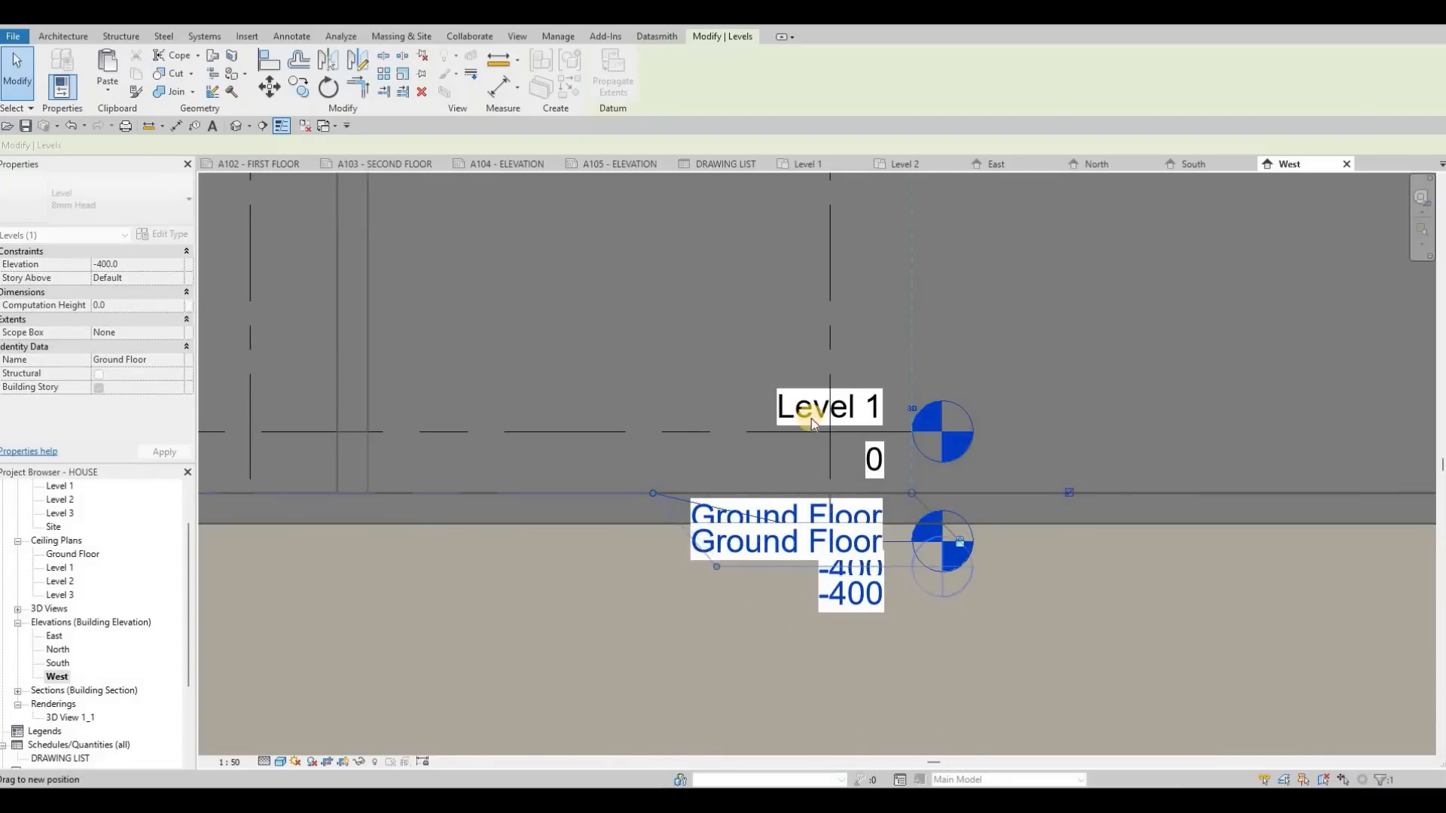
pyautogui.scroll(-1, 820, 418)
pyautogui.scroll(-4, 815, 406)
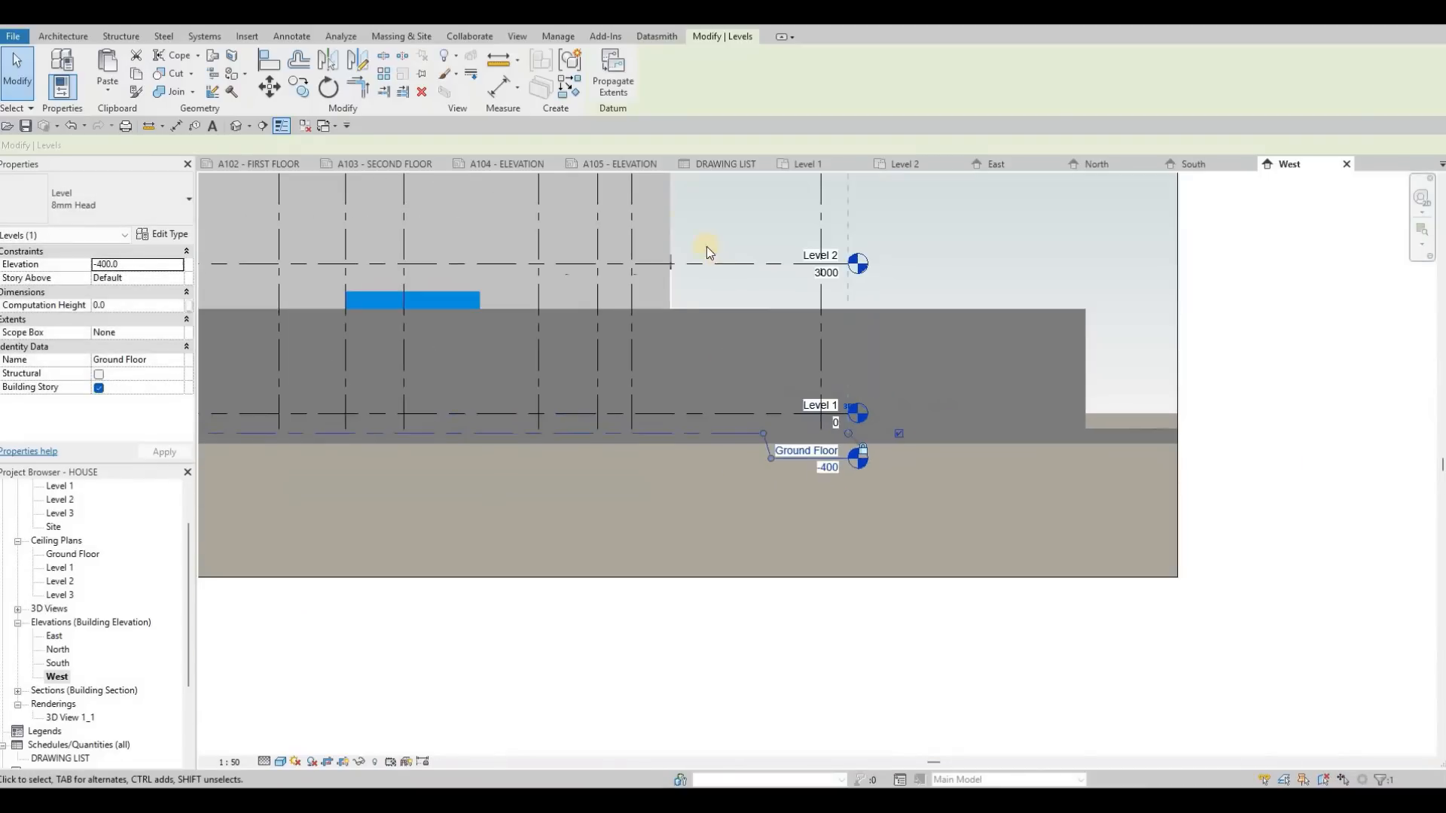
pyautogui.press('Escape')
pyautogui.press('Escape')
# Step: On sheet A105 - ELEVATION, place the South elevation in the upper frame and the West elevation in the lower frame
pyautogui.click(618, 167)
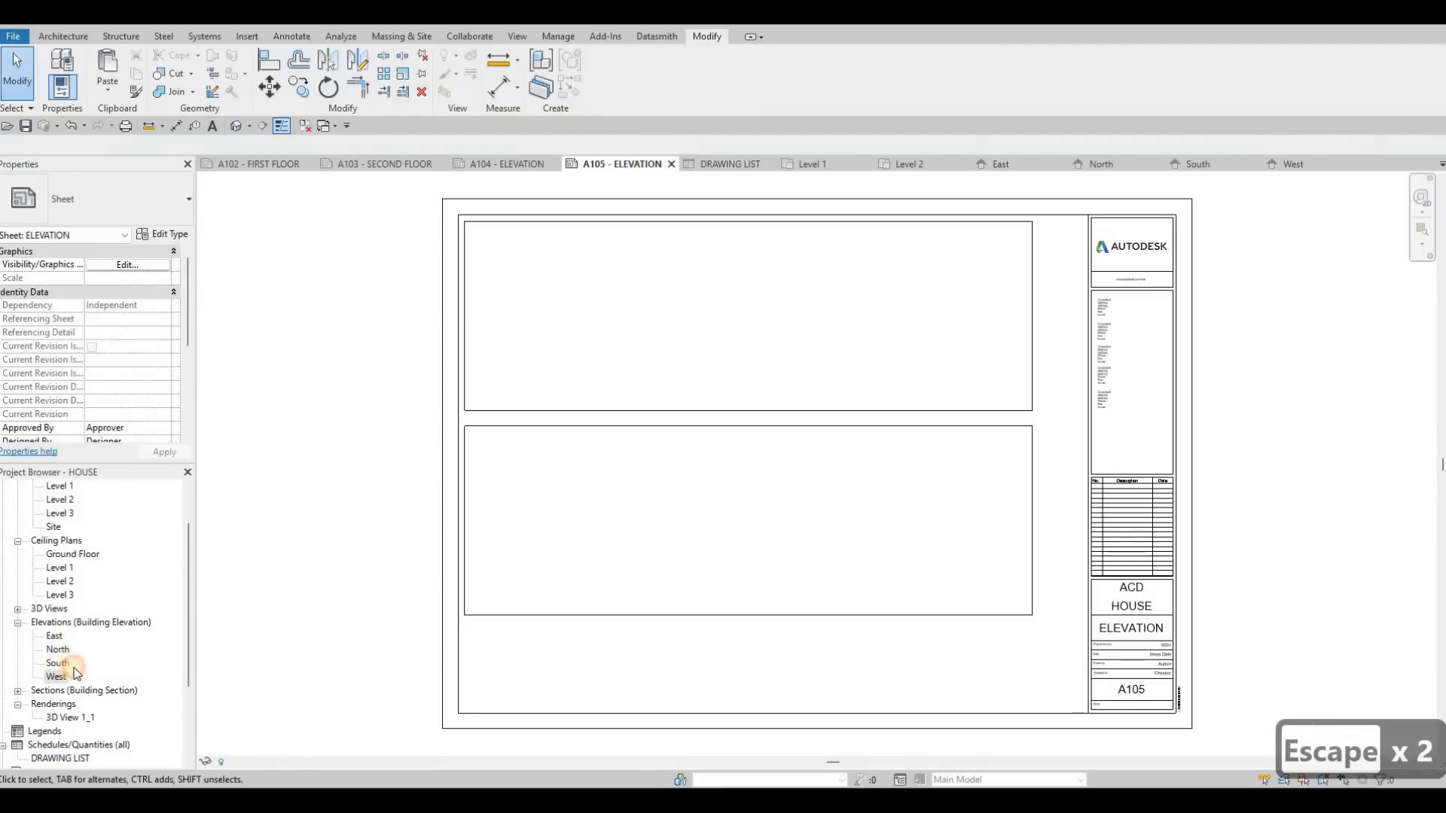
pyautogui.moveTo(74, 668); pyautogui.dragTo(750, 314)
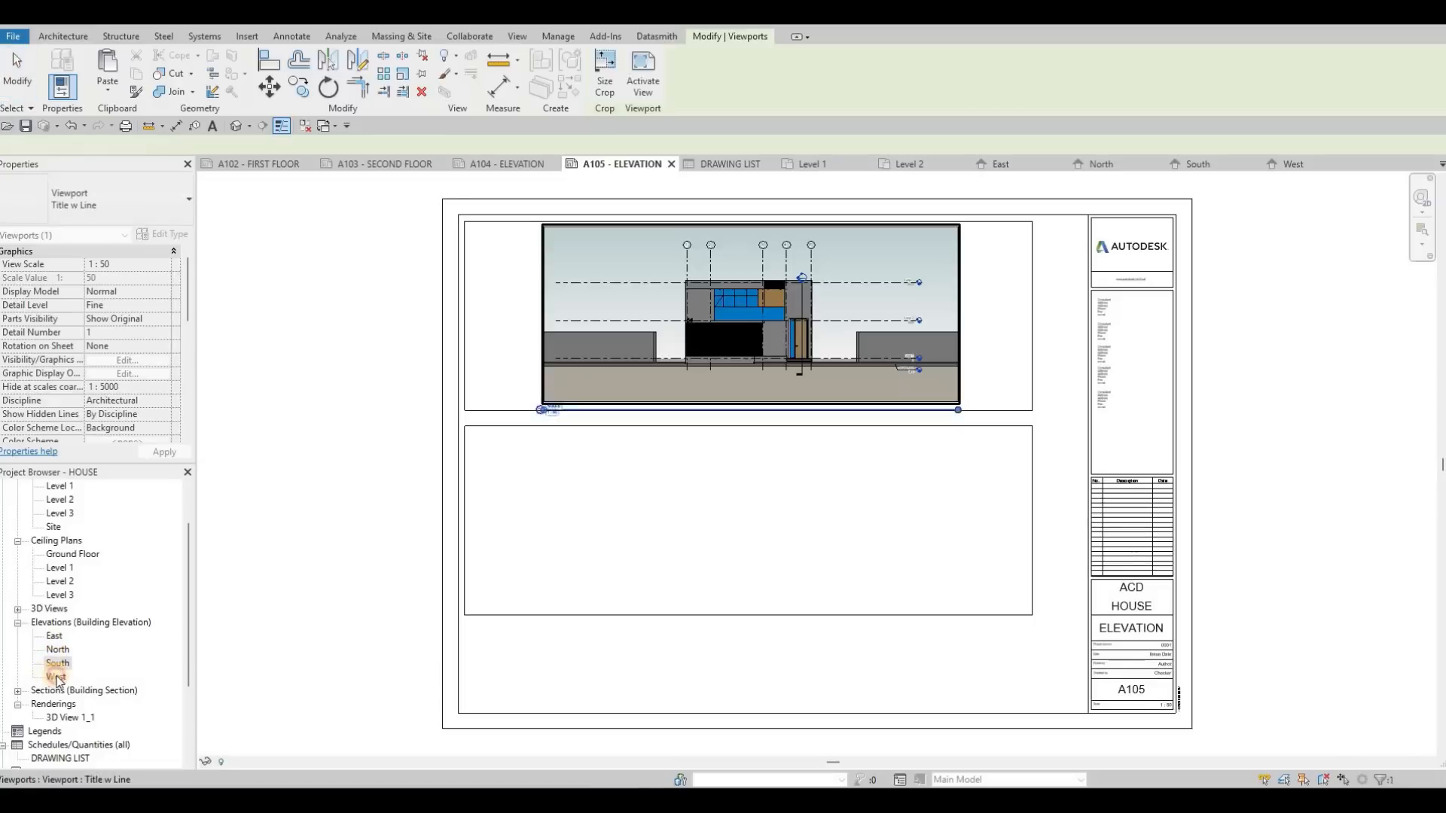
pyautogui.press('Escape')
pyautogui.moveTo(753, 491); pyautogui.dragTo(738, 518)
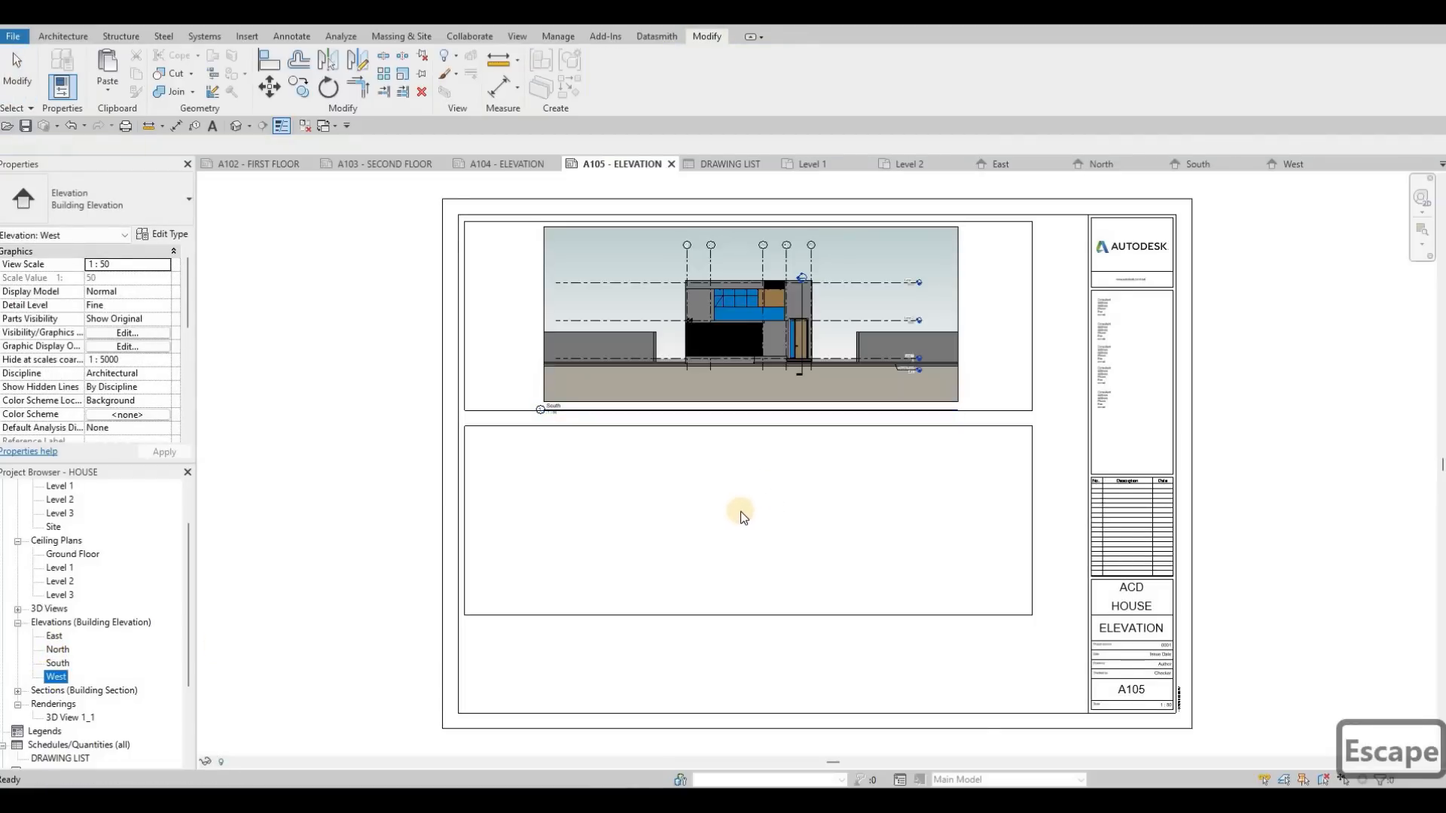
pyautogui.click(740, 512)
pyautogui.press('Escape')
pyautogui.press('Escape')
# Step: Move the South view title to just below the upper frame's left corner and shorten its title line to the text
pyautogui.scroll(3, 565, 406)
pyautogui.moveTo(570, 403); pyautogui.dragTo(426, 418)
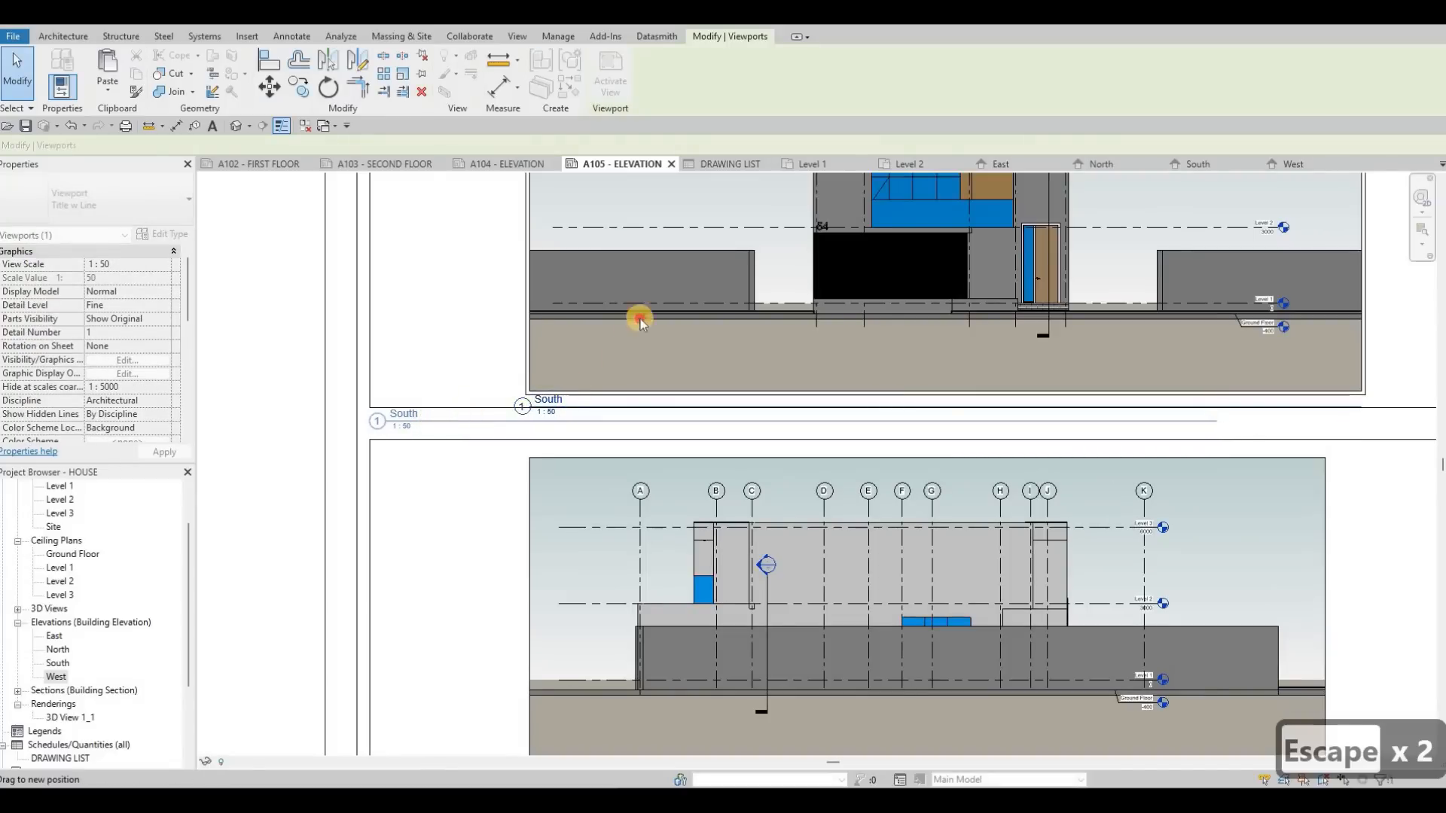
pyautogui.press('Escape')
pyautogui.scroll(-1, 984, 431)
pyautogui.click(1042, 414)
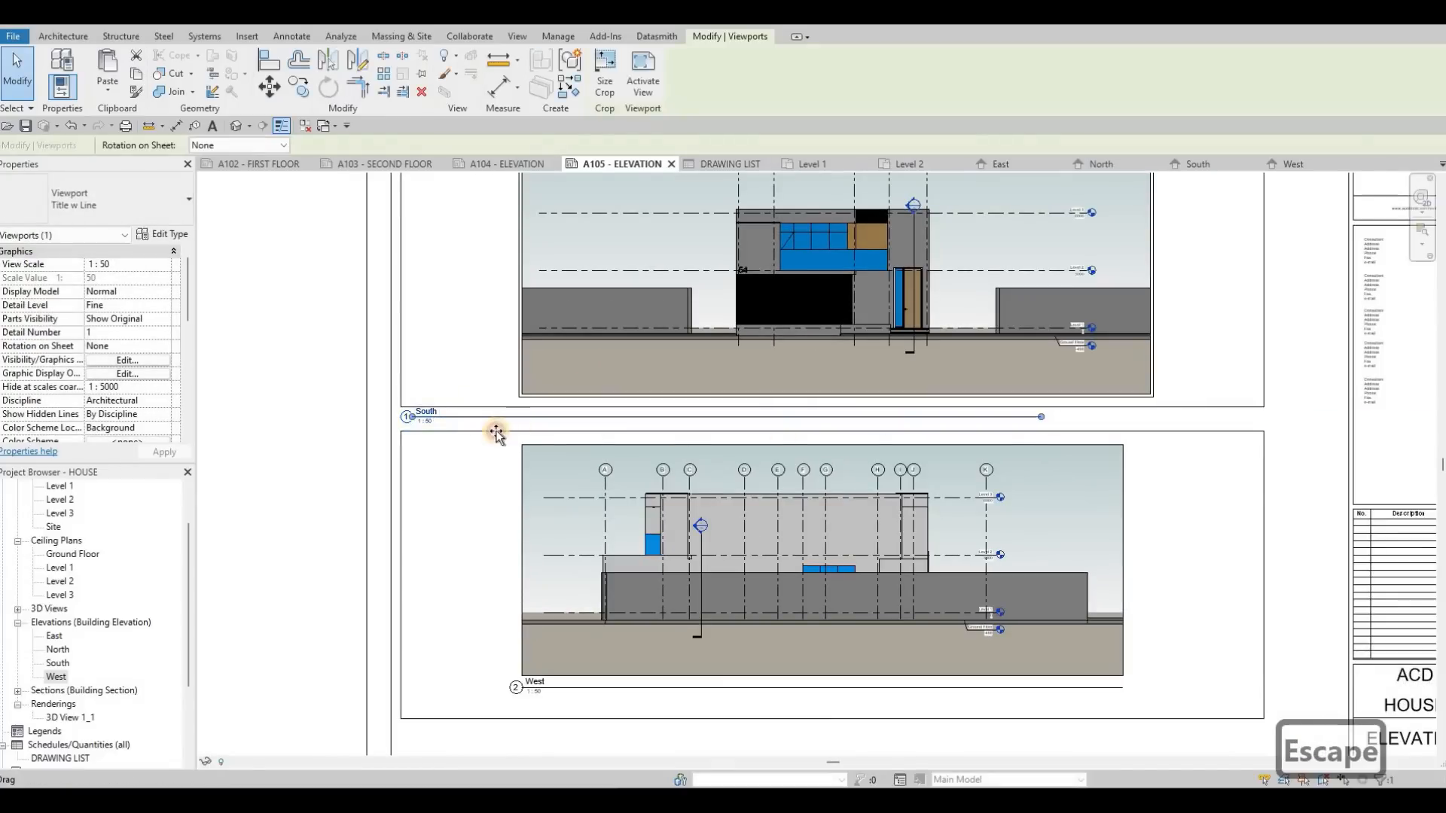
pyautogui.moveTo(450, 442); pyautogui.dragTo(444, 442)
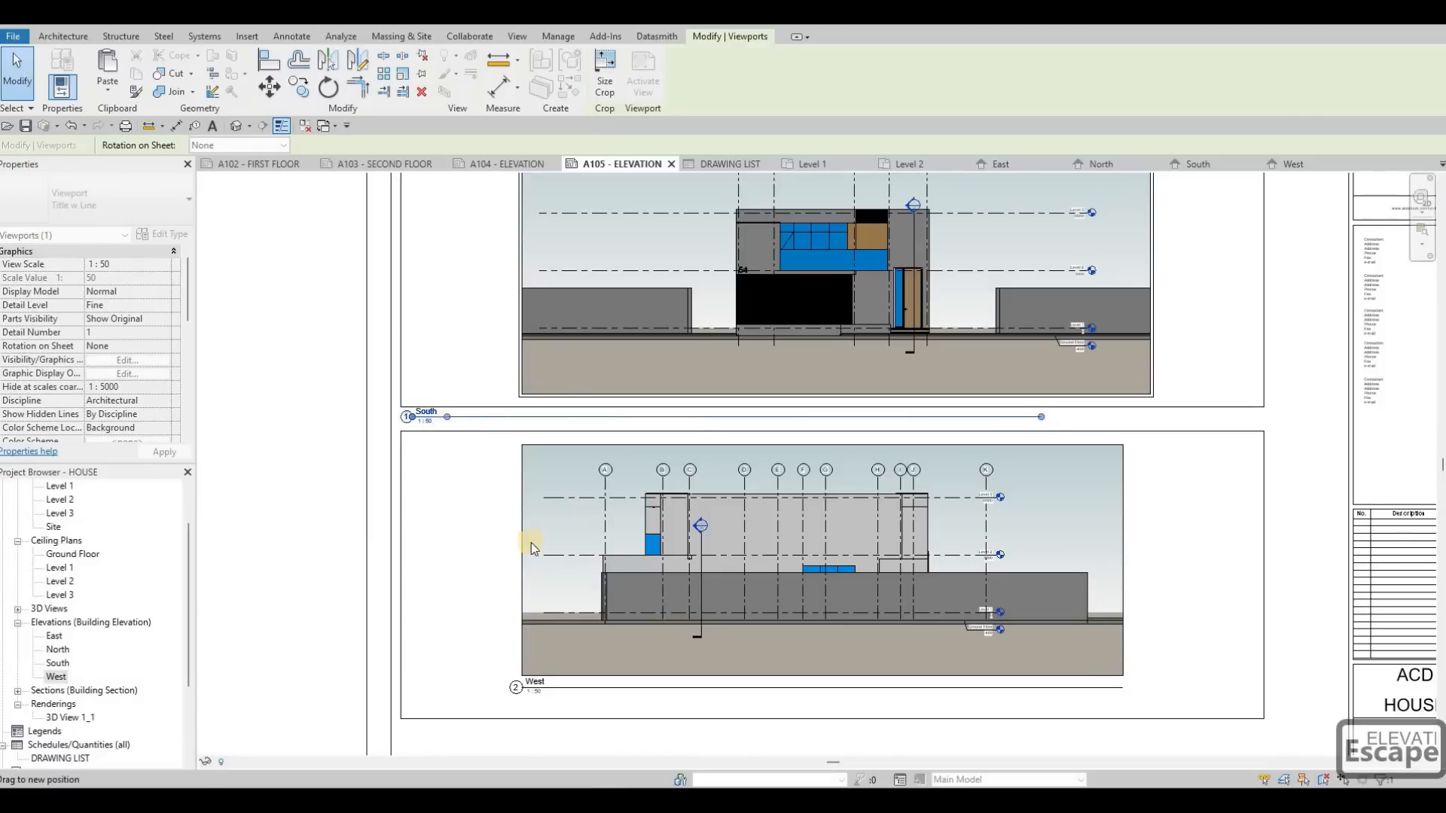
pyautogui.moveTo(585, 543); pyautogui.dragTo(618, 375, button='middle')
pyautogui.press('Escape')
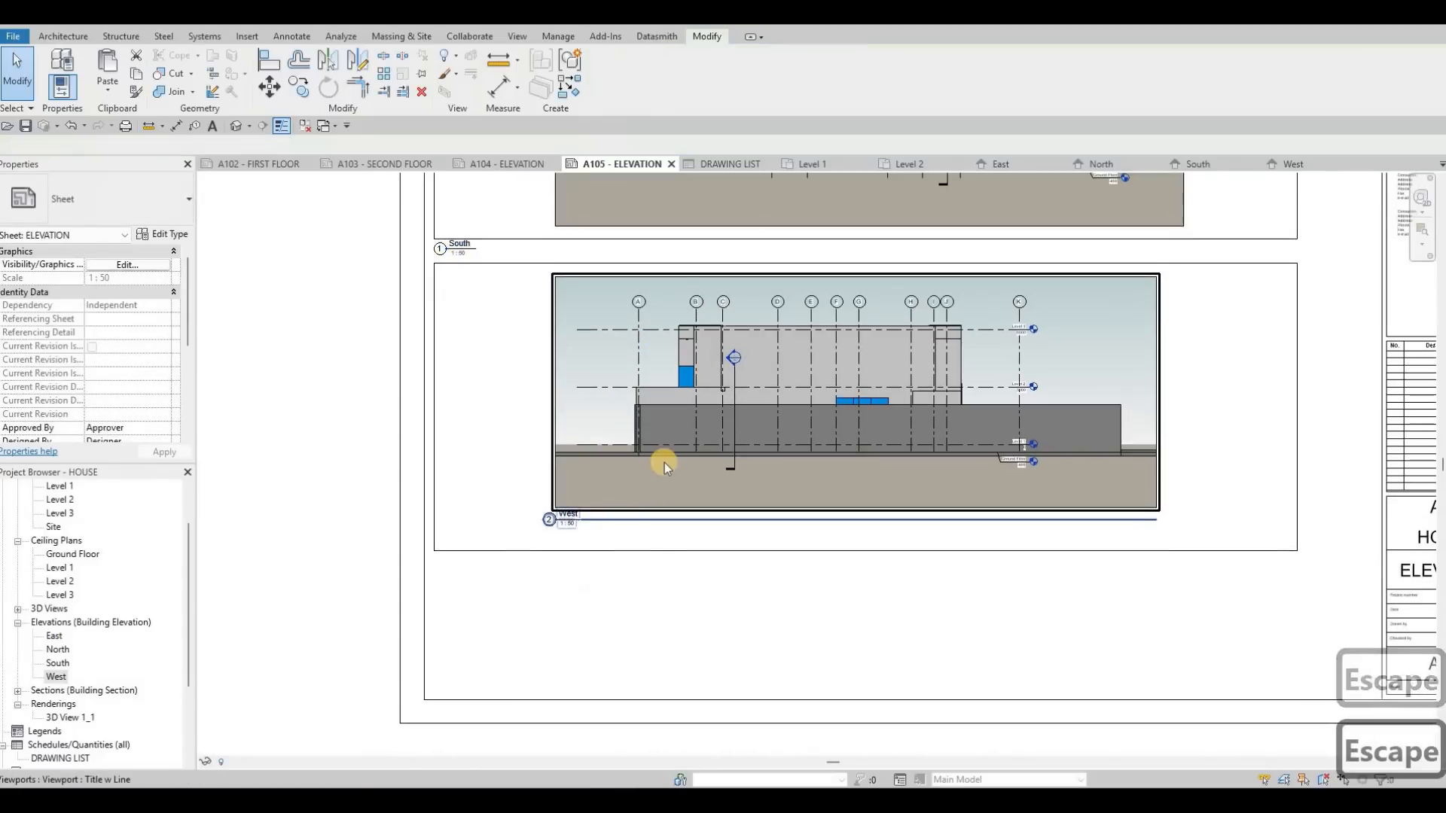
# Step: Nudge the West viewport down three steps within the lower frame
pyautogui.click(667, 462)
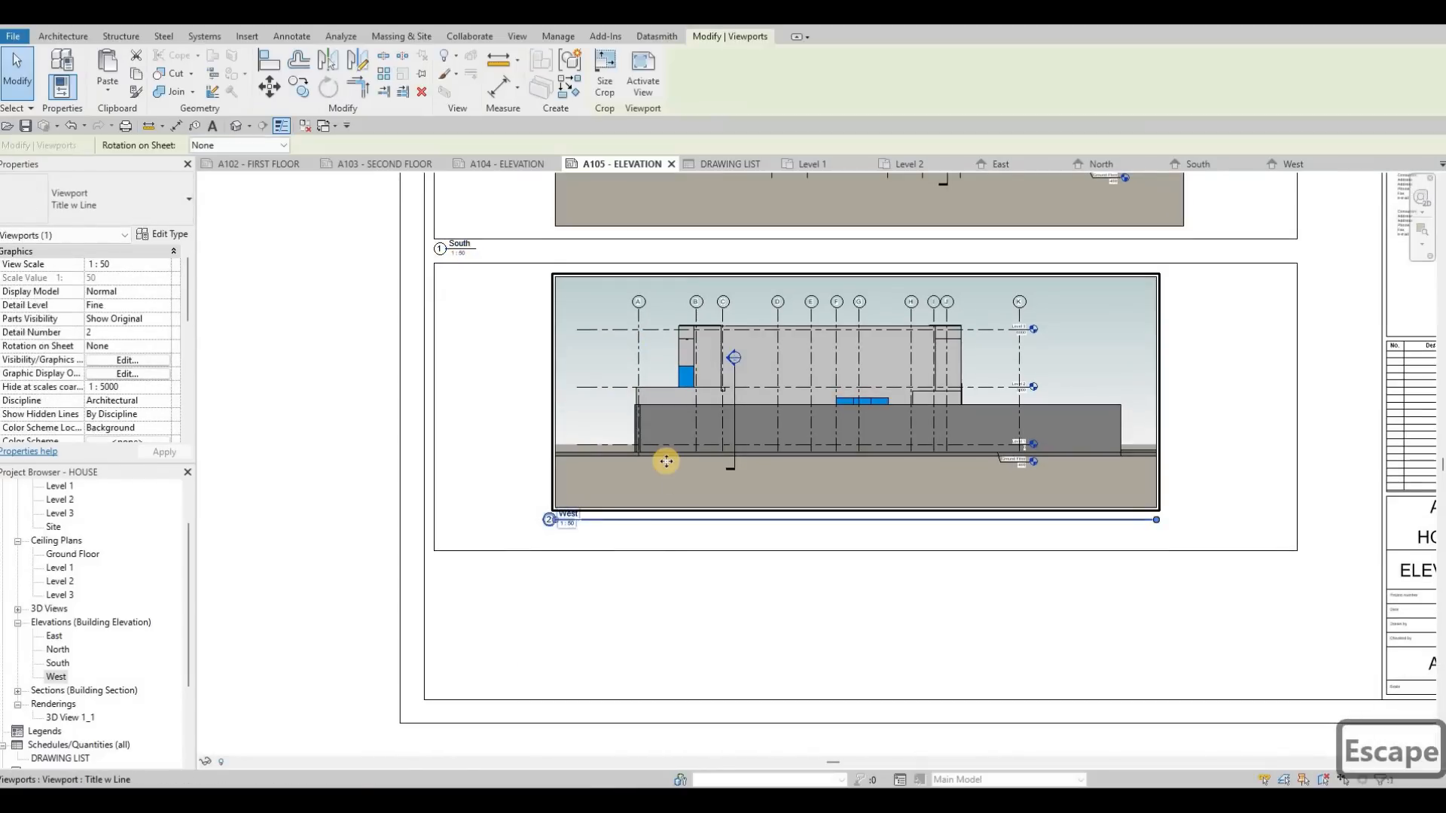
pyautogui.press('Down')
pyautogui.press('Down')
pyautogui.press('Down')
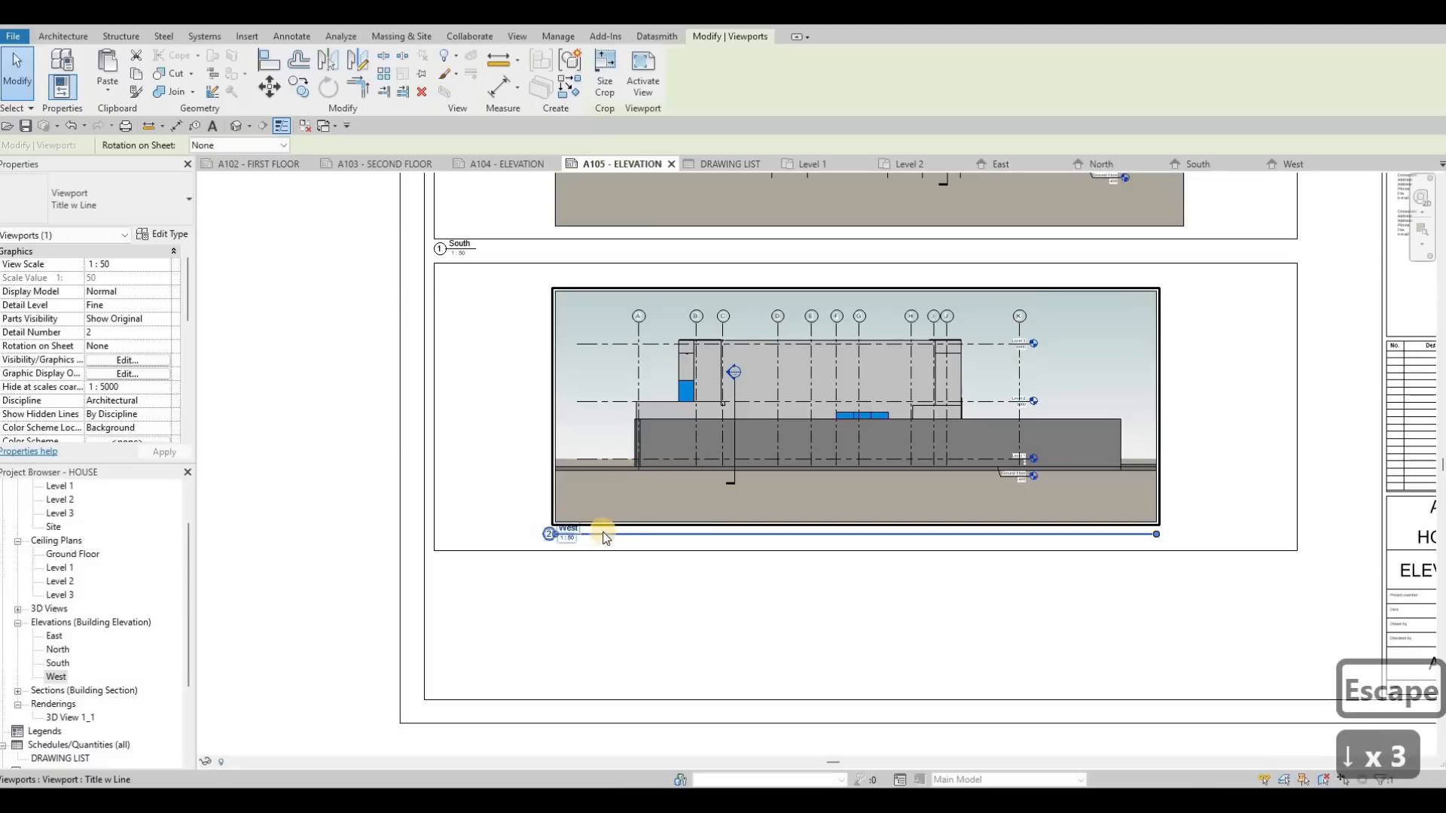
pyautogui.press('Escape')
# Step: Move the West view title to just below the lower frame's left corner and shorten its title line to the text
pyautogui.moveTo(611, 530); pyautogui.dragTo(503, 562)
pyautogui.click(634, 477)
pyautogui.moveTo(1047, 563); pyautogui.dragTo(493, 561)
pyautogui.press('Escape')
pyautogui.scroll(-3, 519, 467)
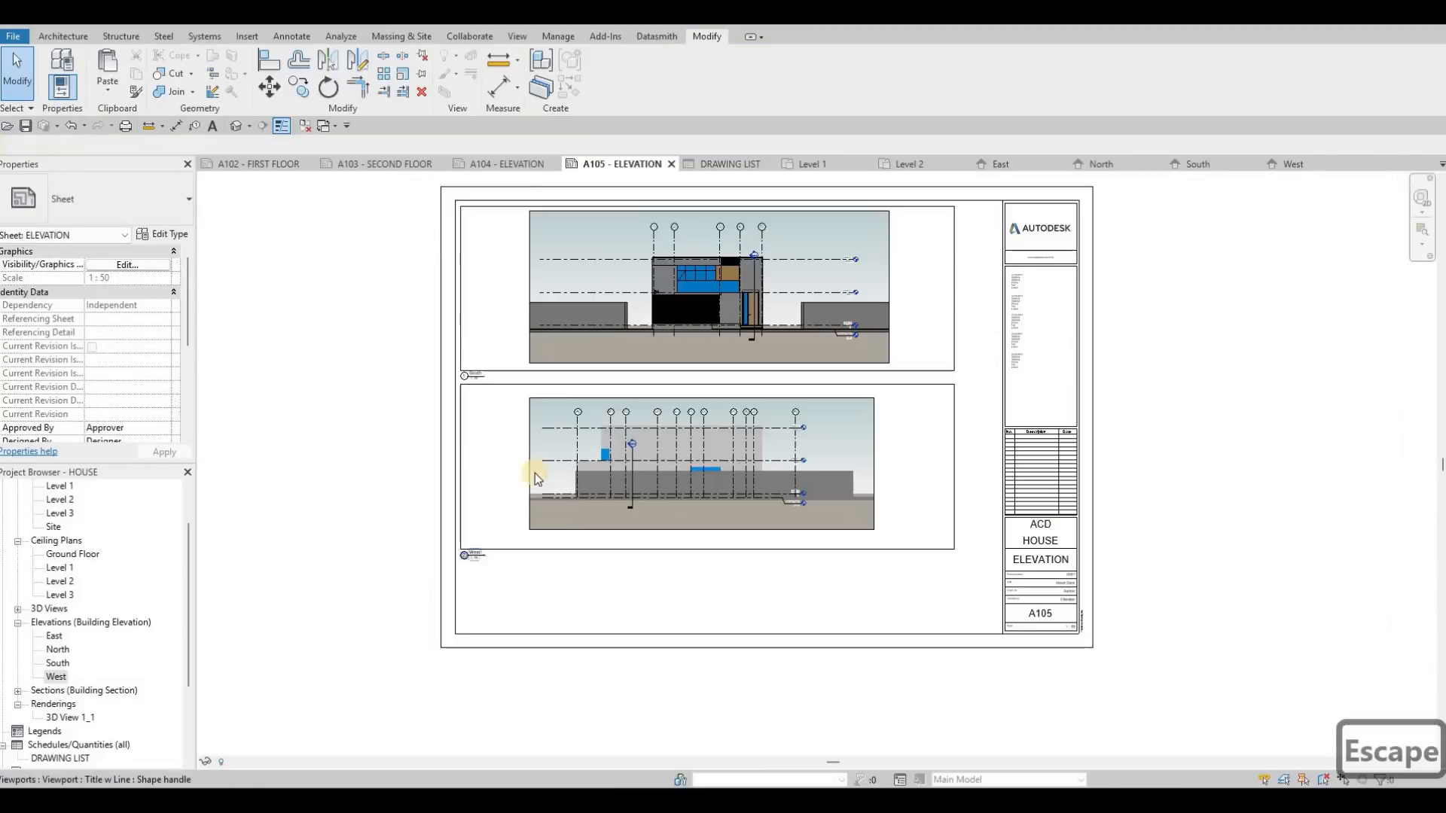
pyautogui.scroll(-2, 535, 473)
pyautogui.press('Escape')
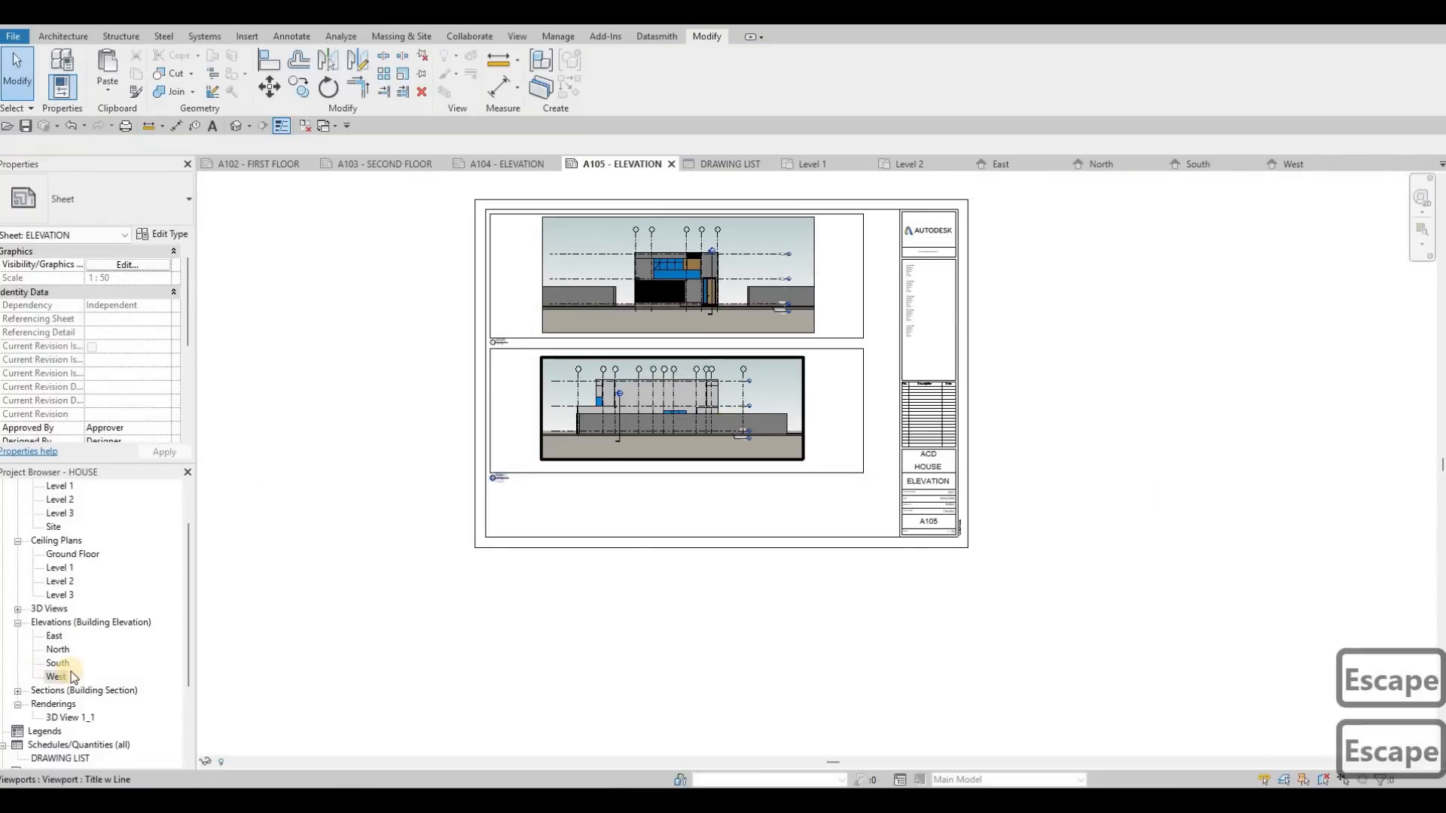
# Step: Create a new sheet with the A0 metric title block
pyautogui.scroll(-2, 51, 708)
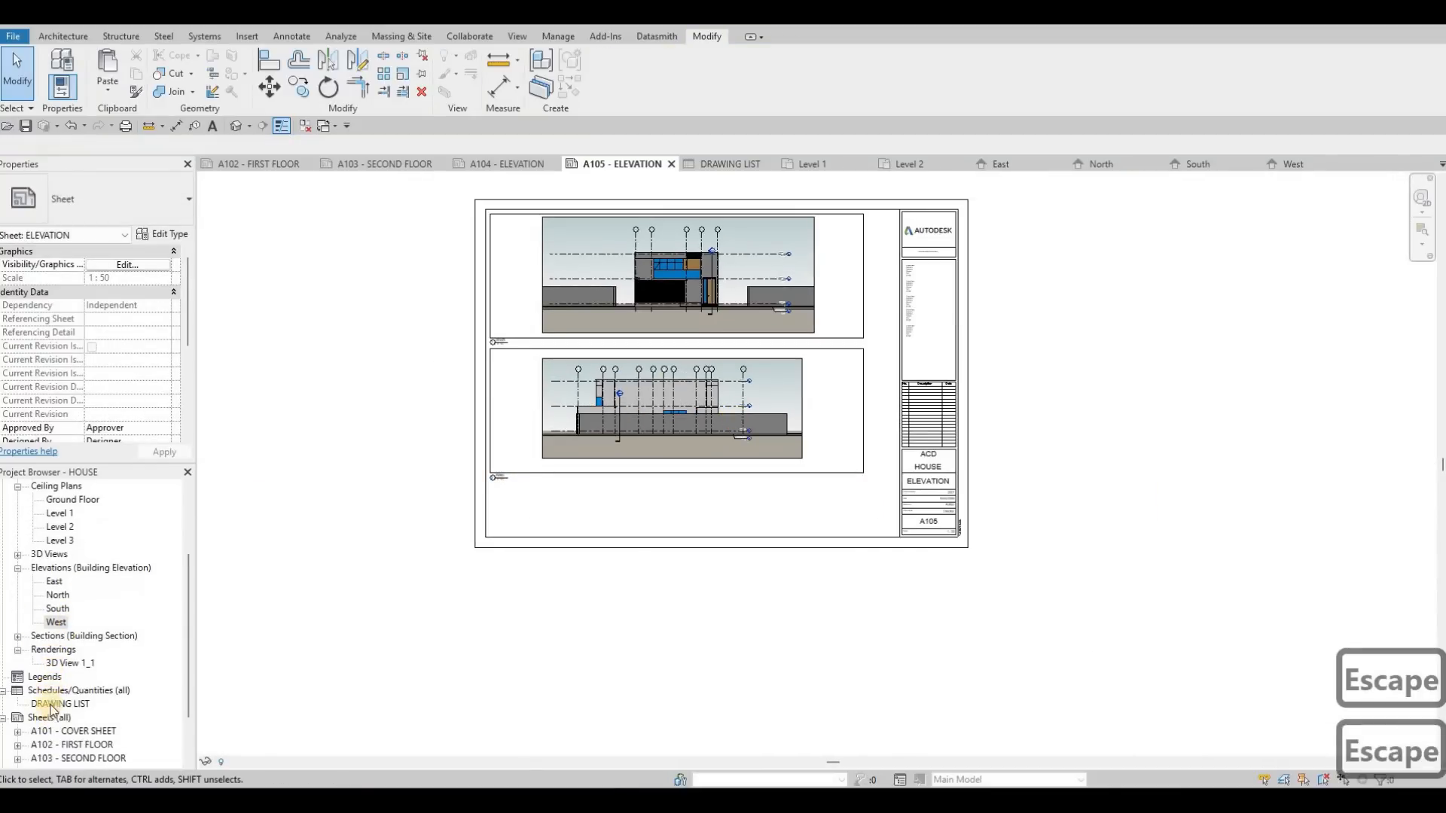
pyautogui.scroll(-2, 46, 665)
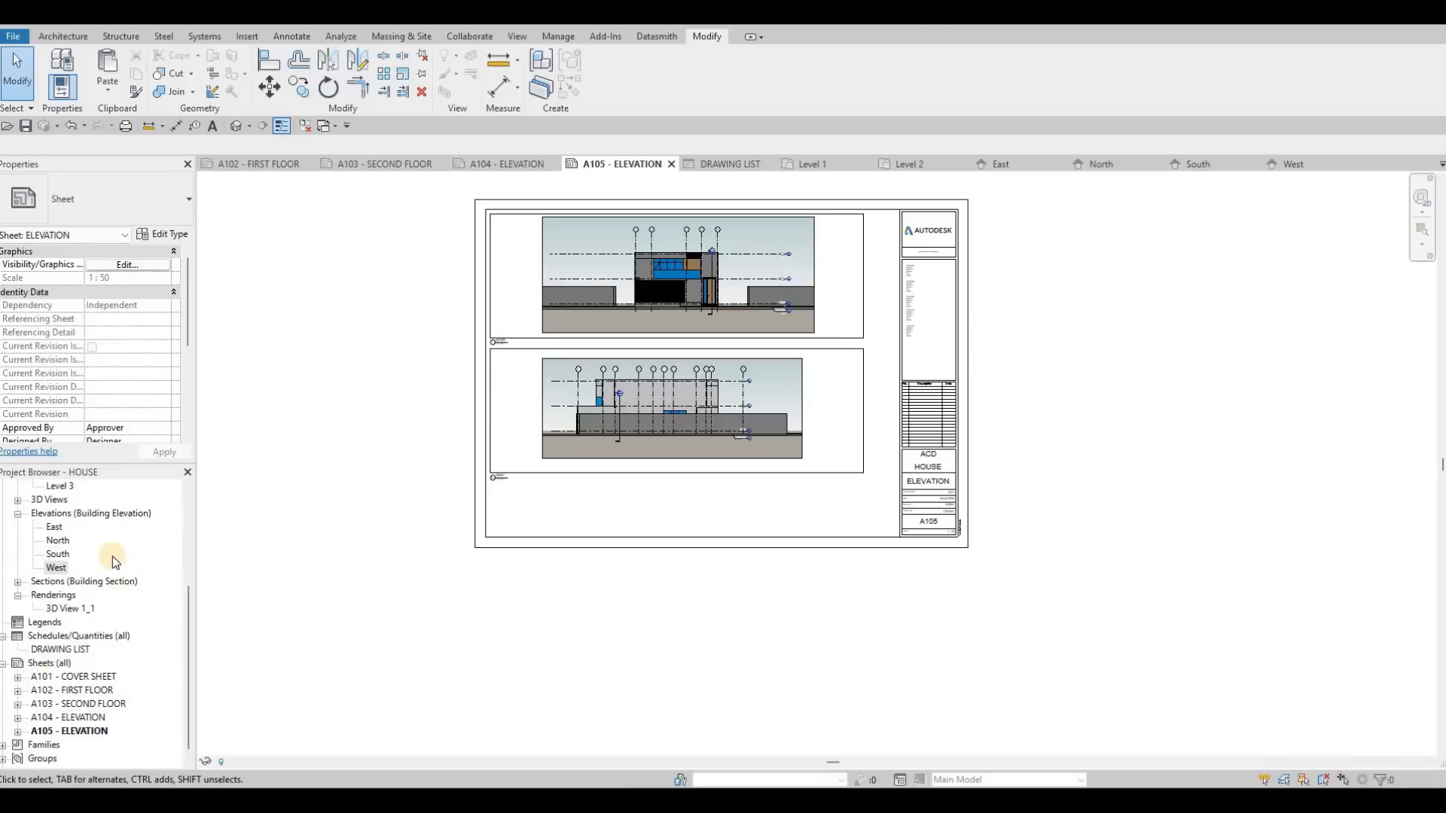
pyautogui.rightClick(45, 664)
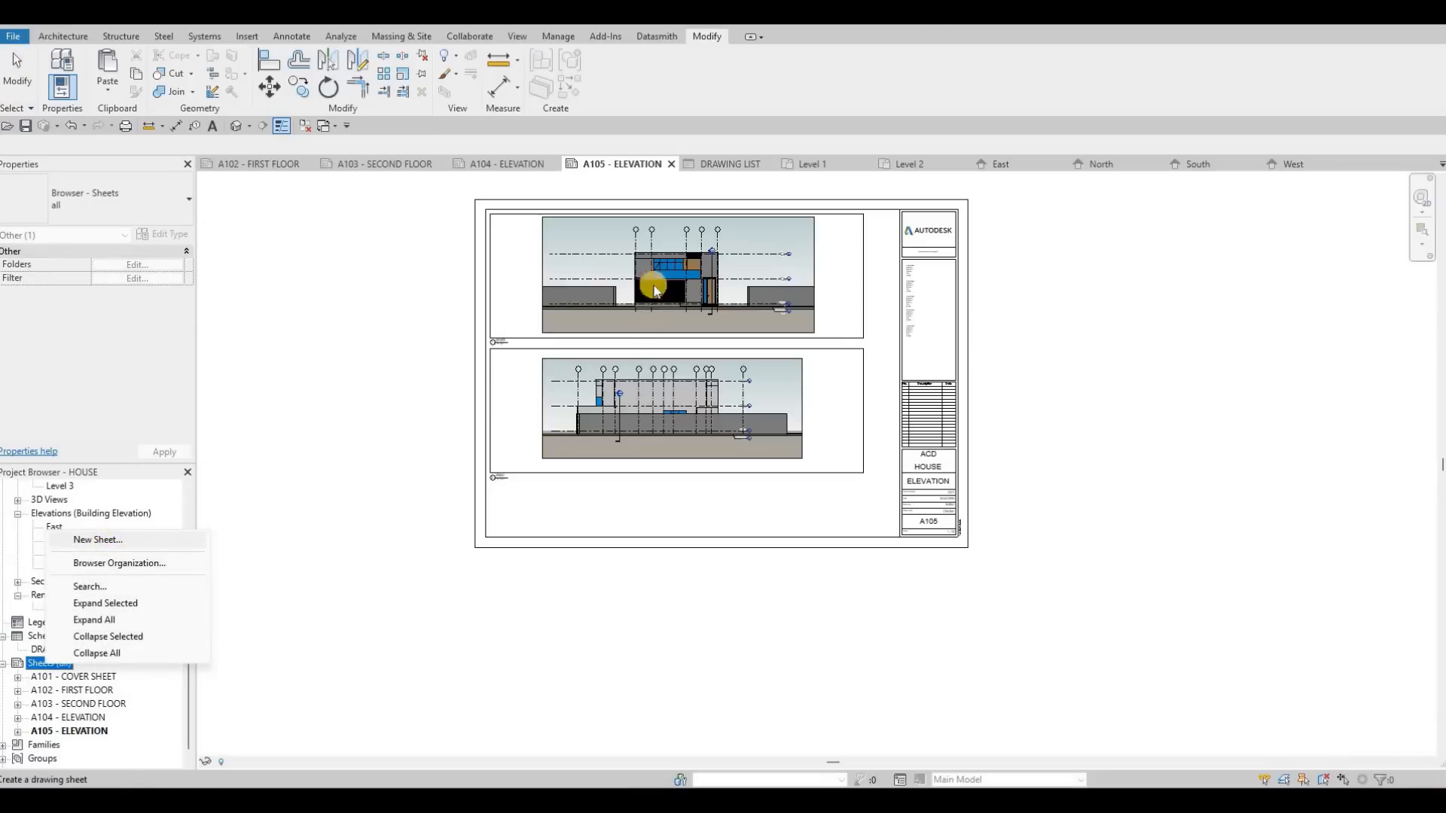
pyautogui.press('Return')
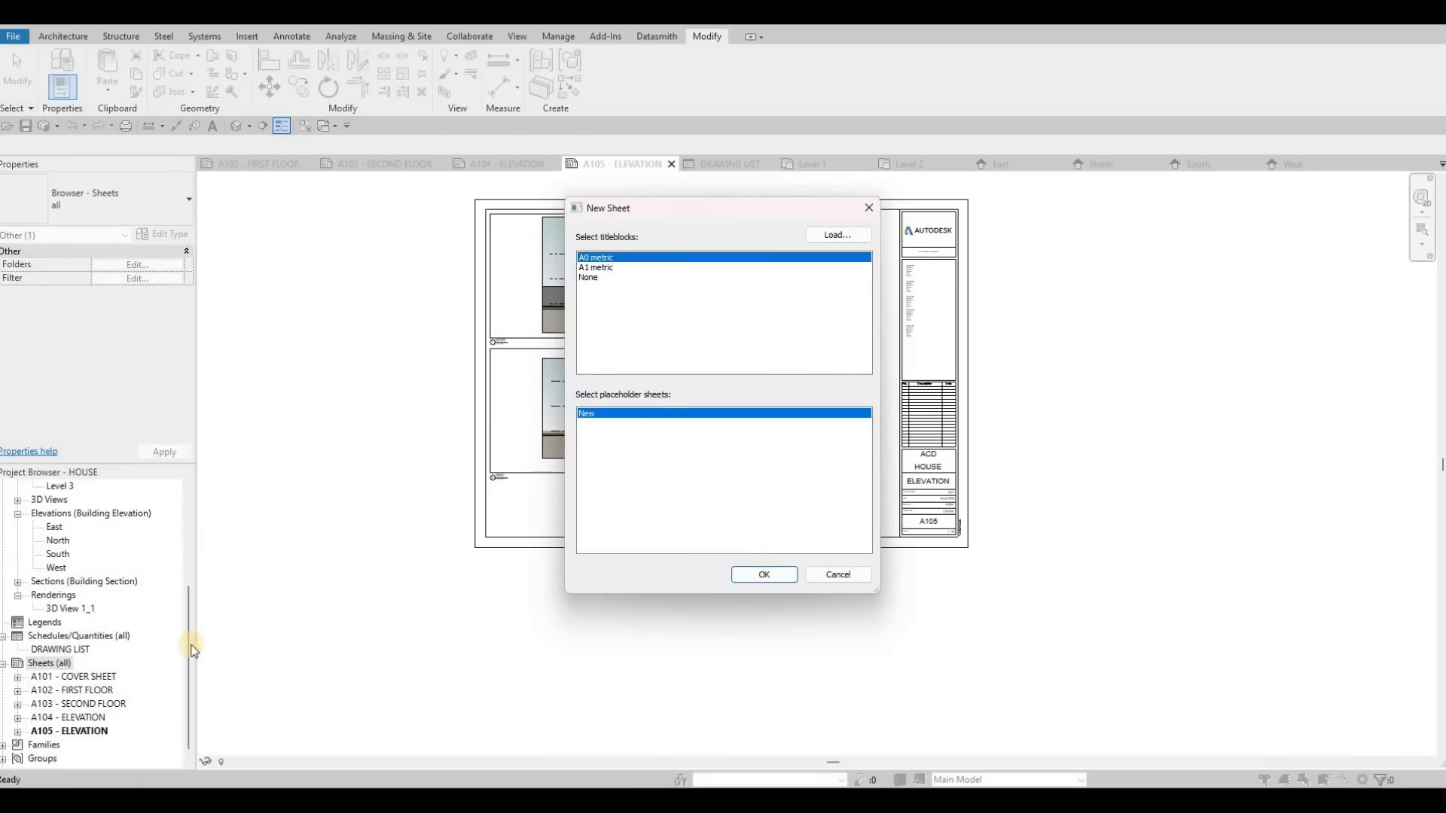
pyautogui.press('Return')
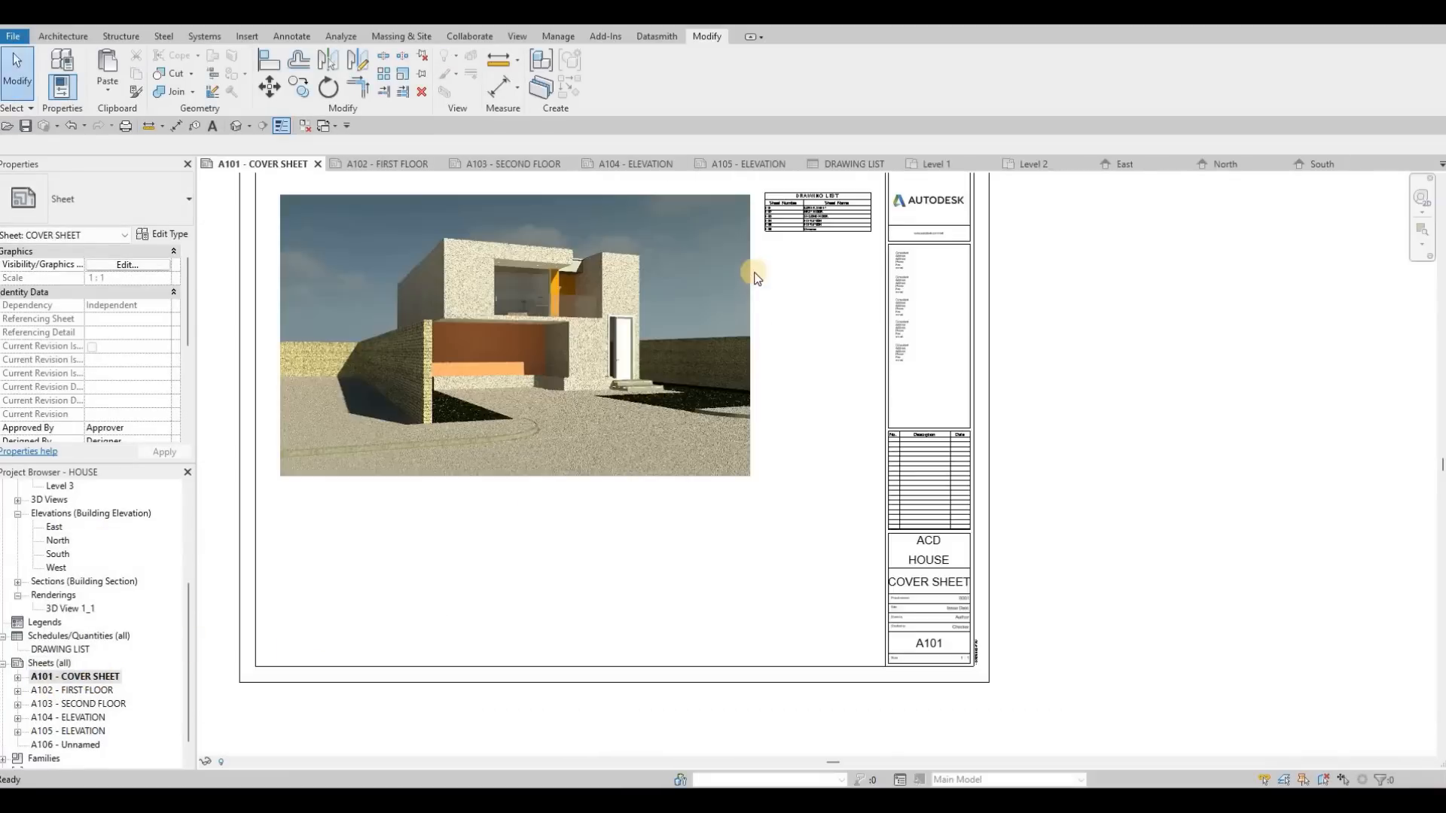
# Step: Open the cover sheet showing the drawing list and rename sheet A106 as SECTION
pyautogui.scroll(5, 723, 371)
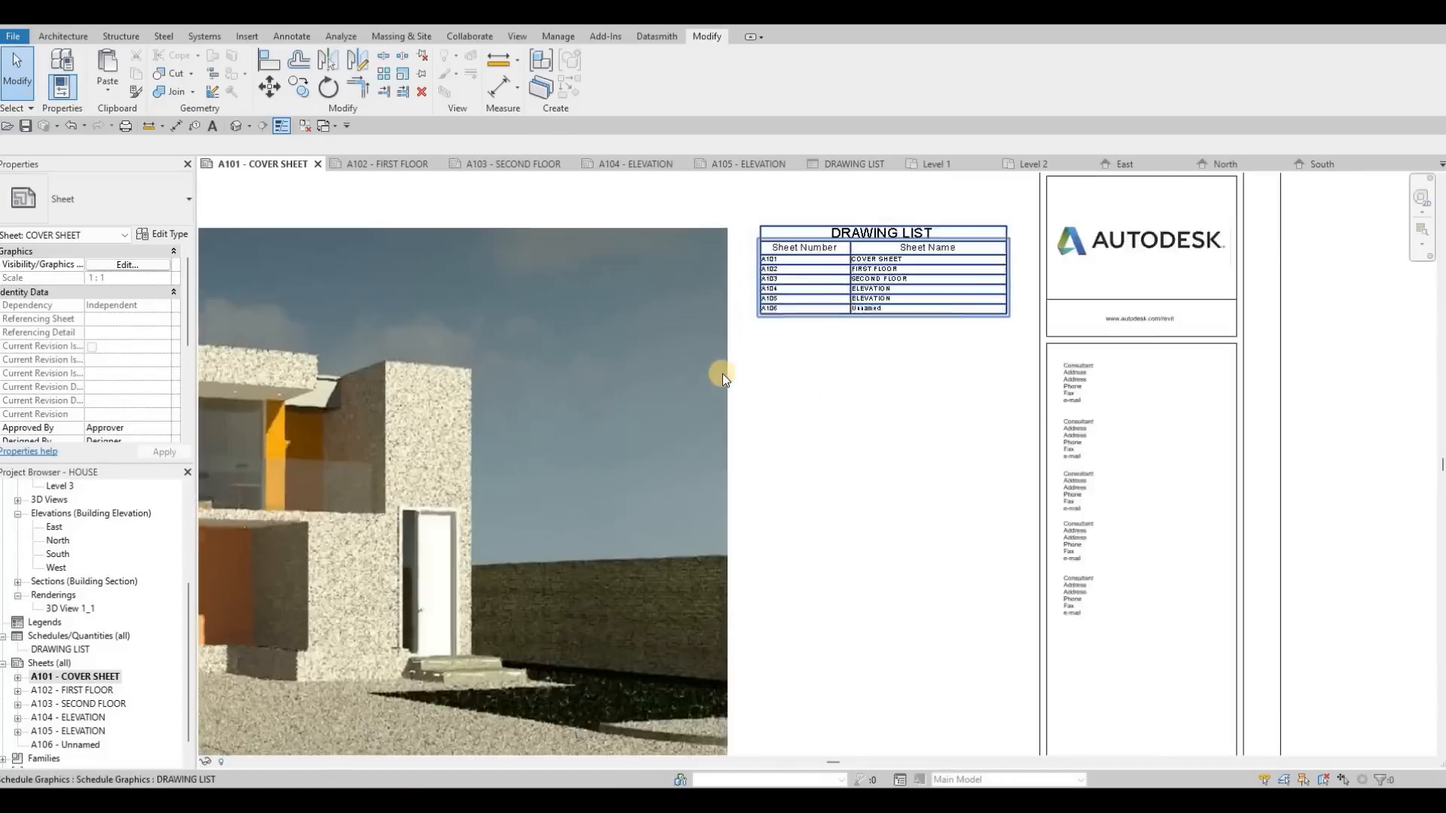
pyautogui.press('z')
pyautogui.press('f')
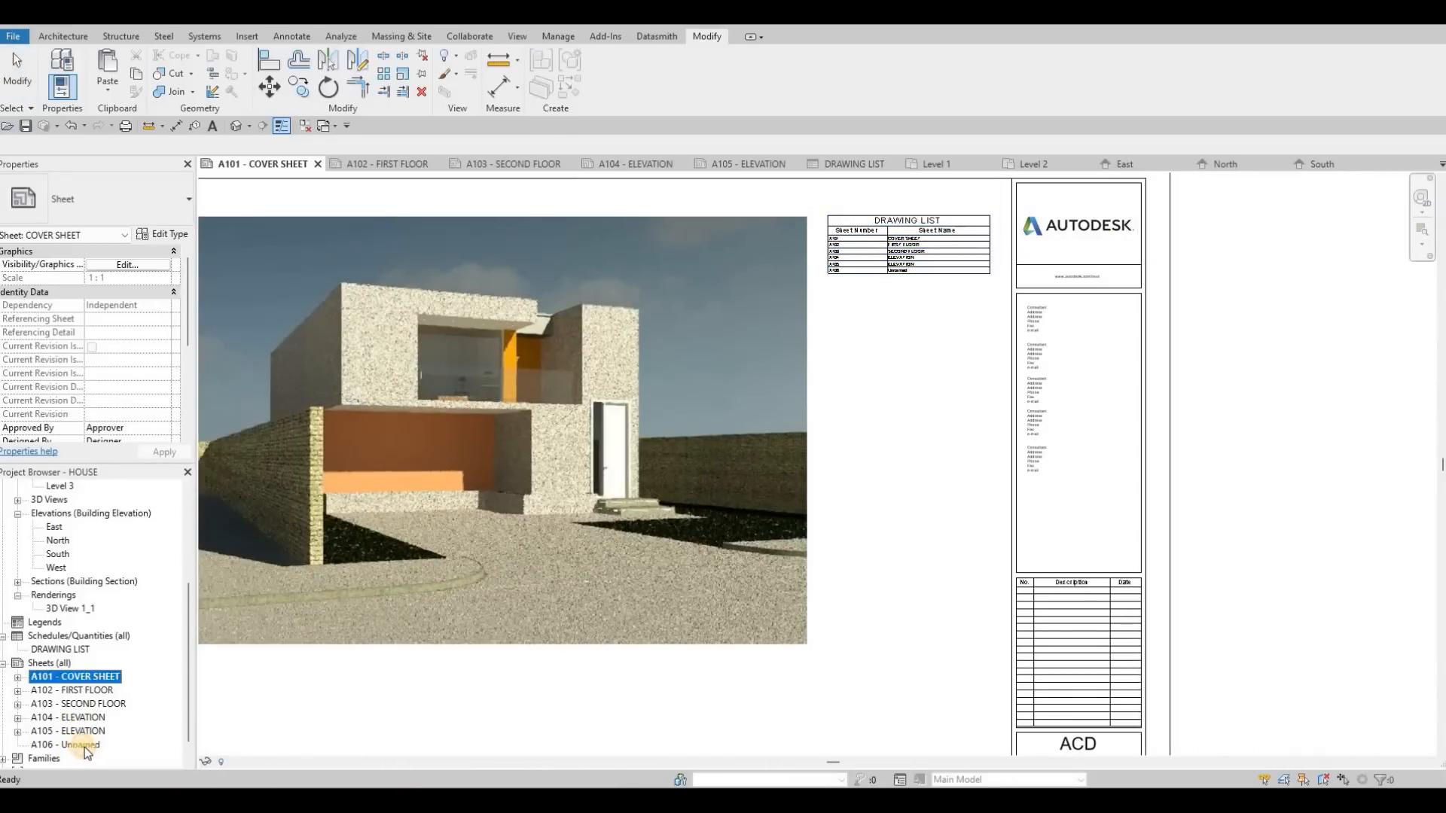
pyautogui.click(78, 745)
pyautogui.press('F2')
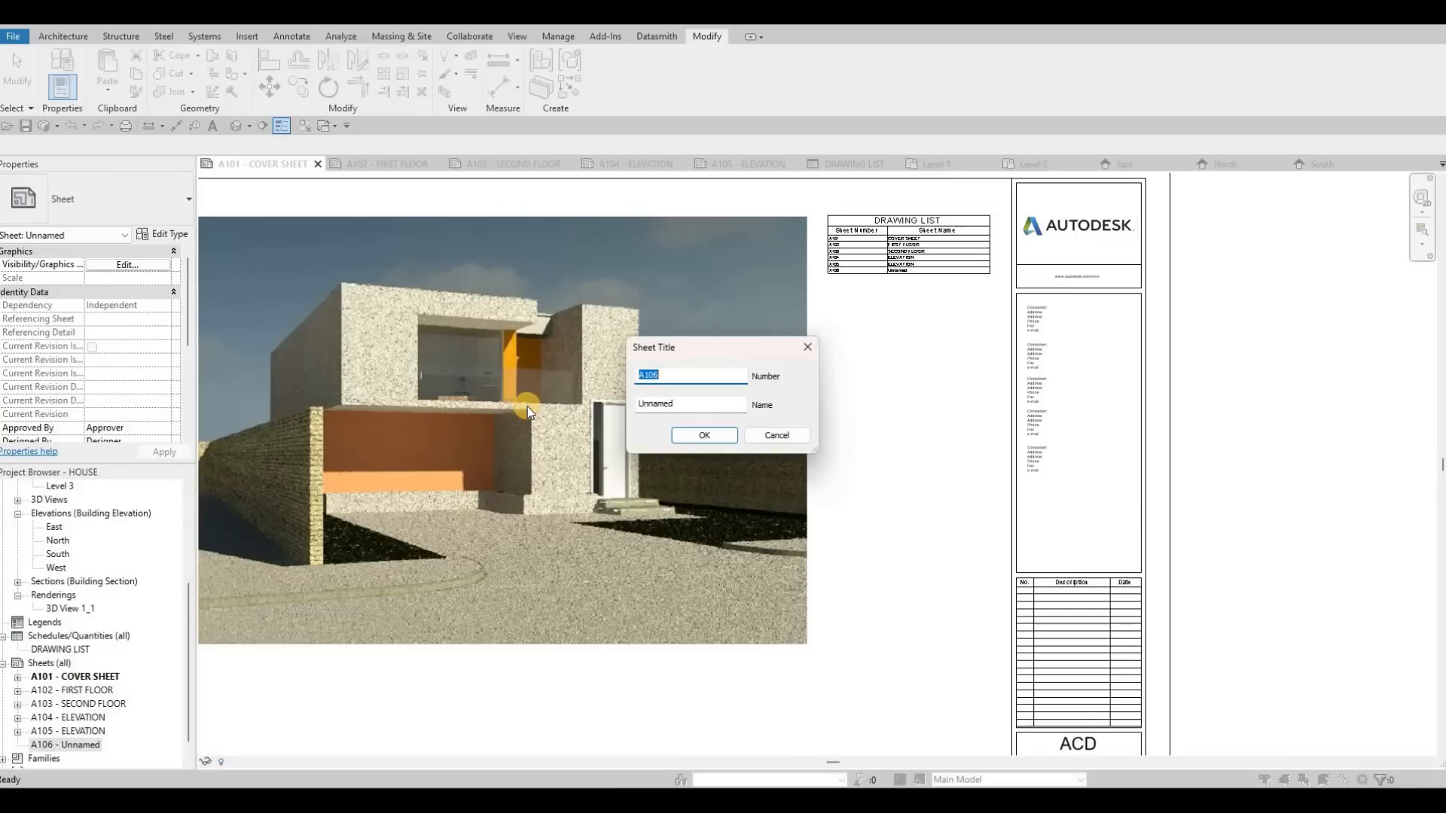
pyautogui.write('SEC')
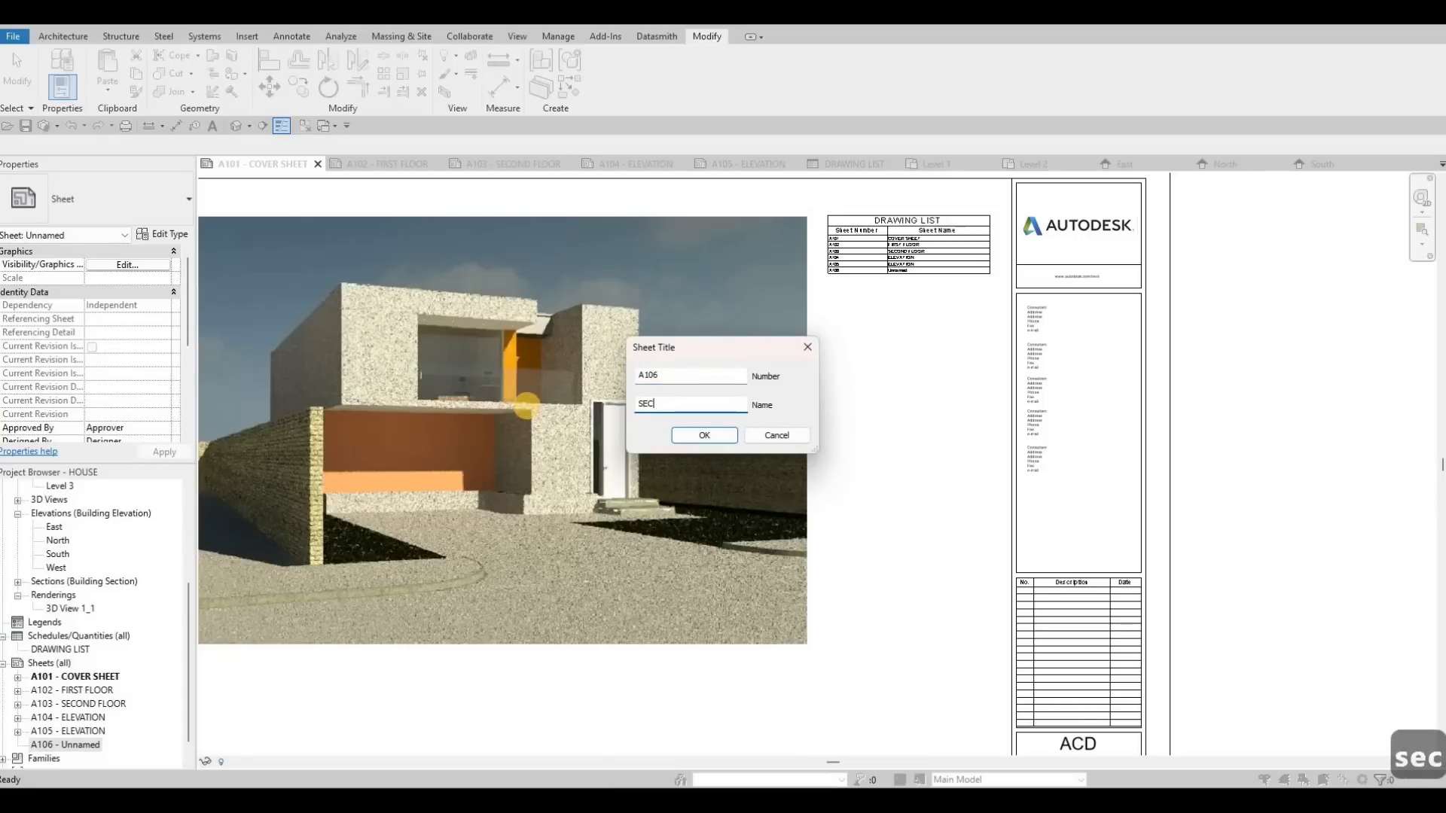
pyautogui.write('TION')
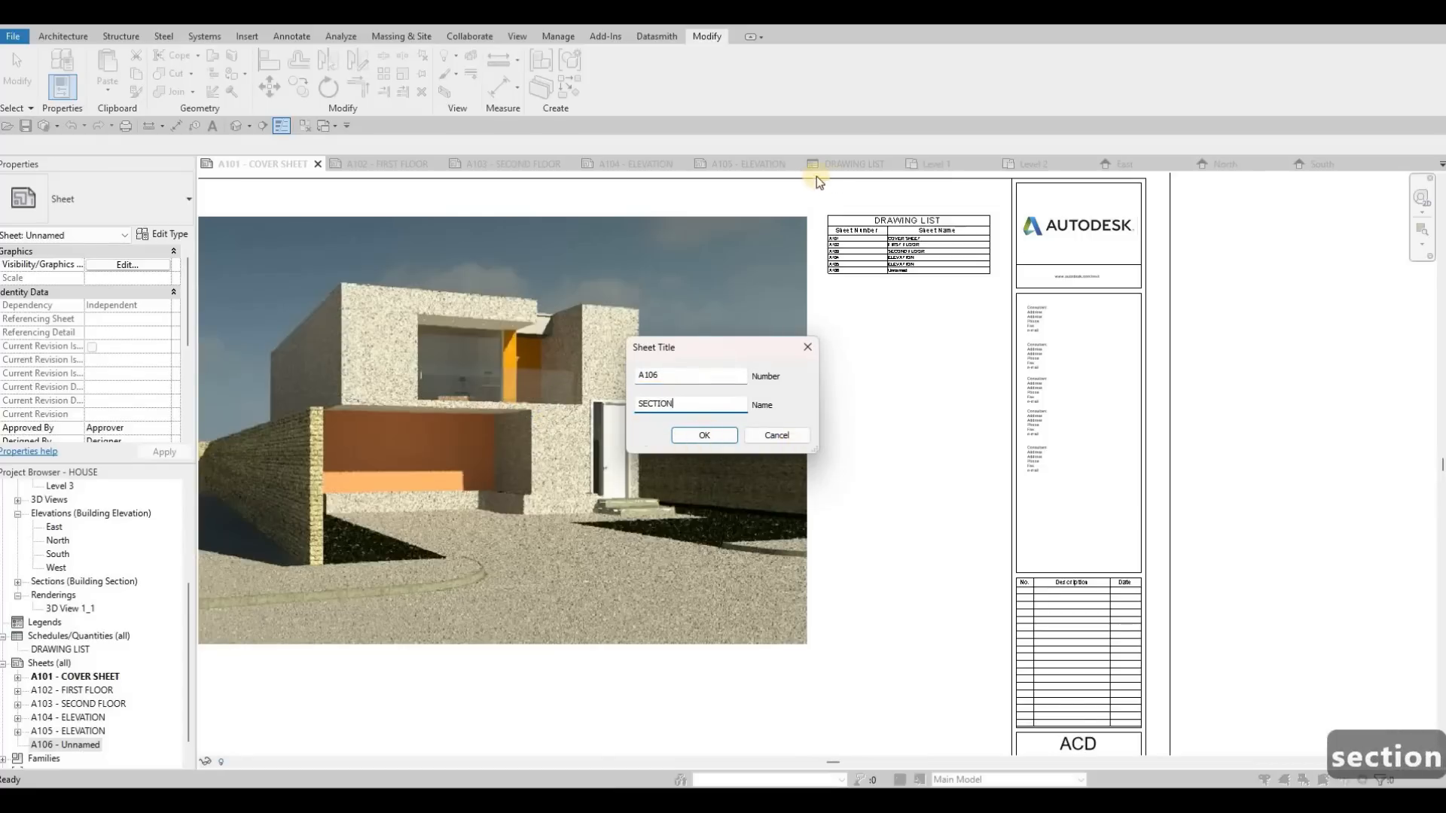
pyautogui.press('Return')
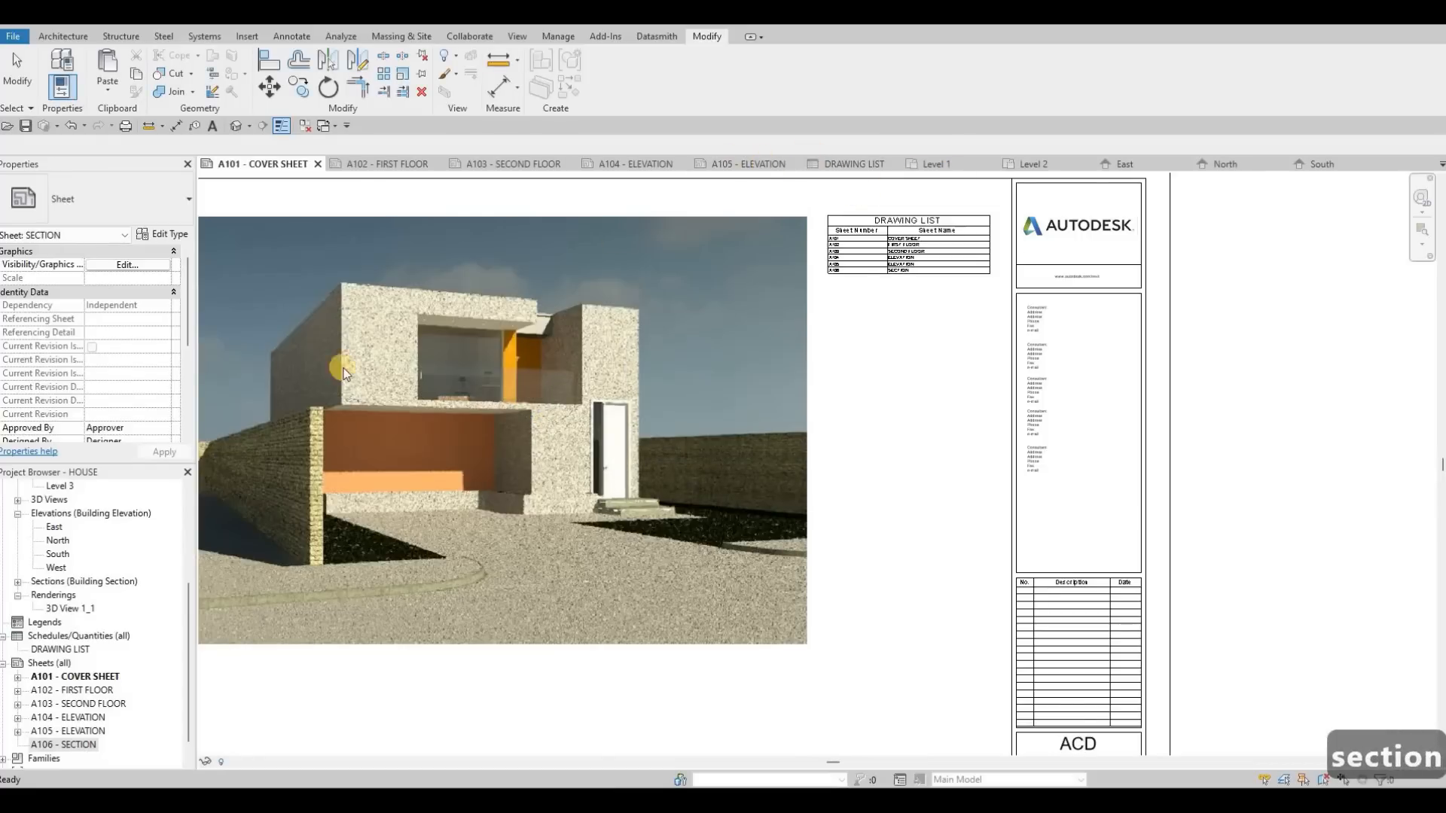
# Step: Open sheet A106, switch to the Level 1 floor plan and move the entrance section line onto the staircase
pyautogui.doubleClick(85, 747)
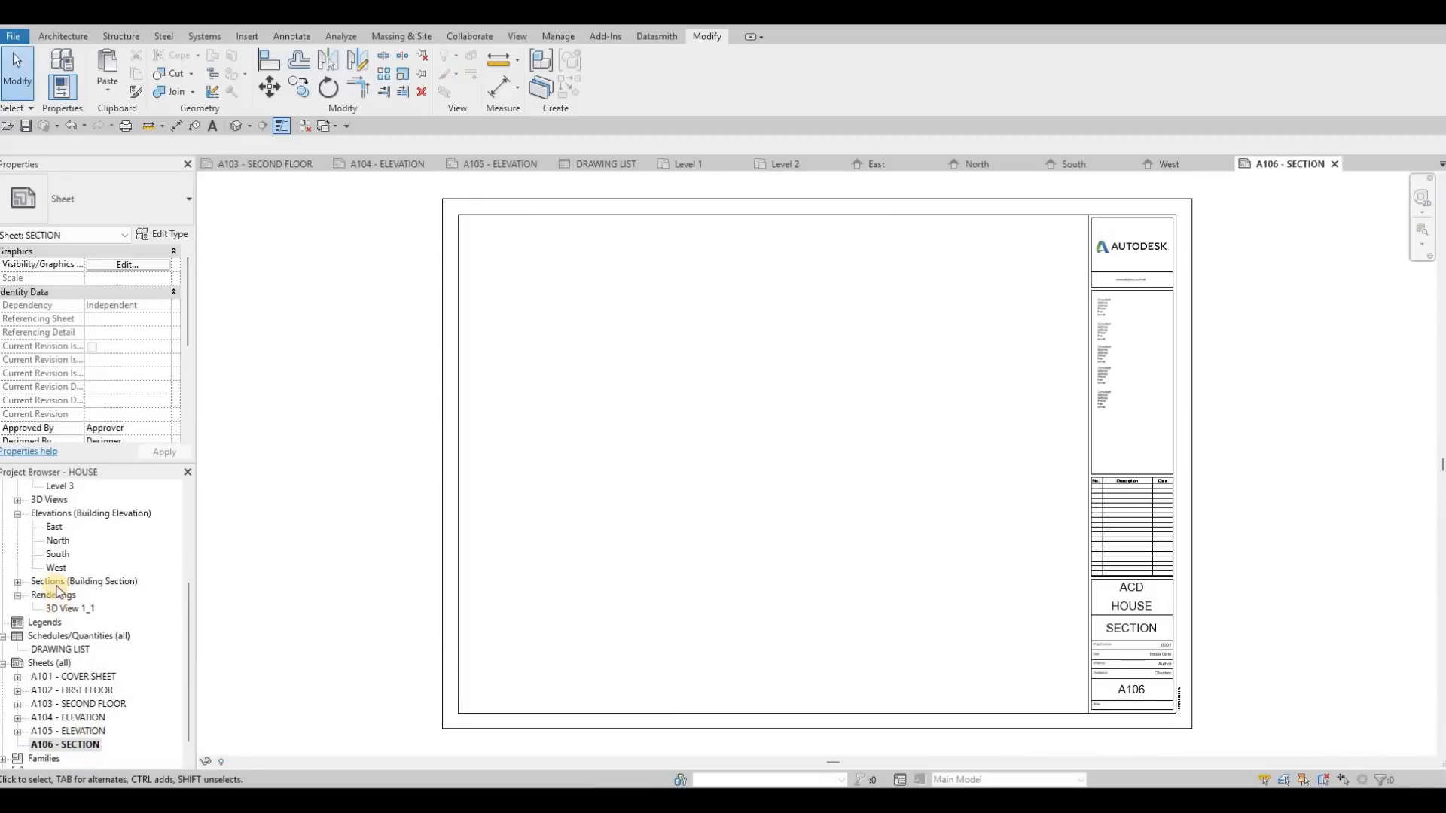
pyautogui.scroll(4, 73, 554)
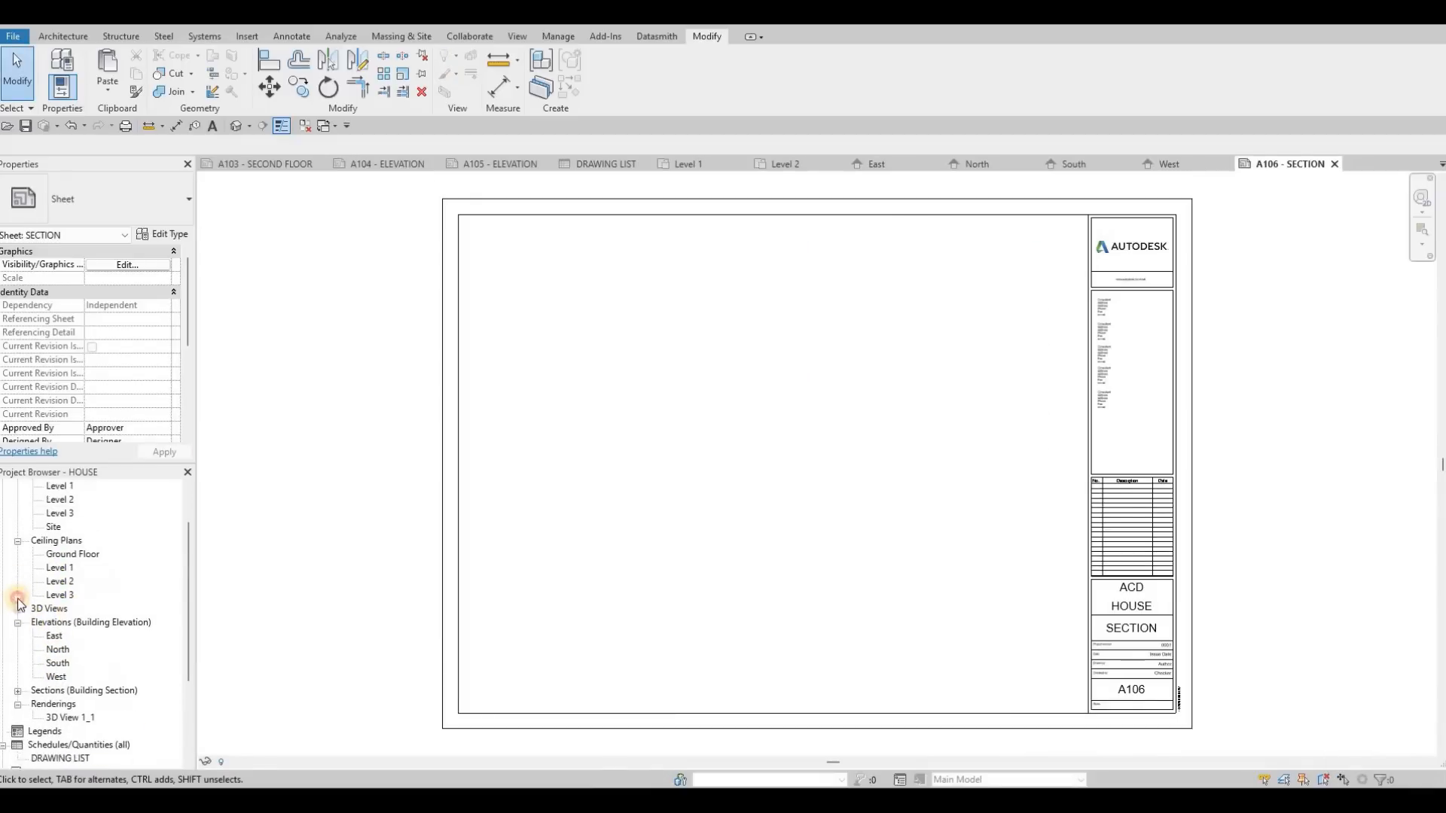
pyautogui.doubleClick(60, 542)
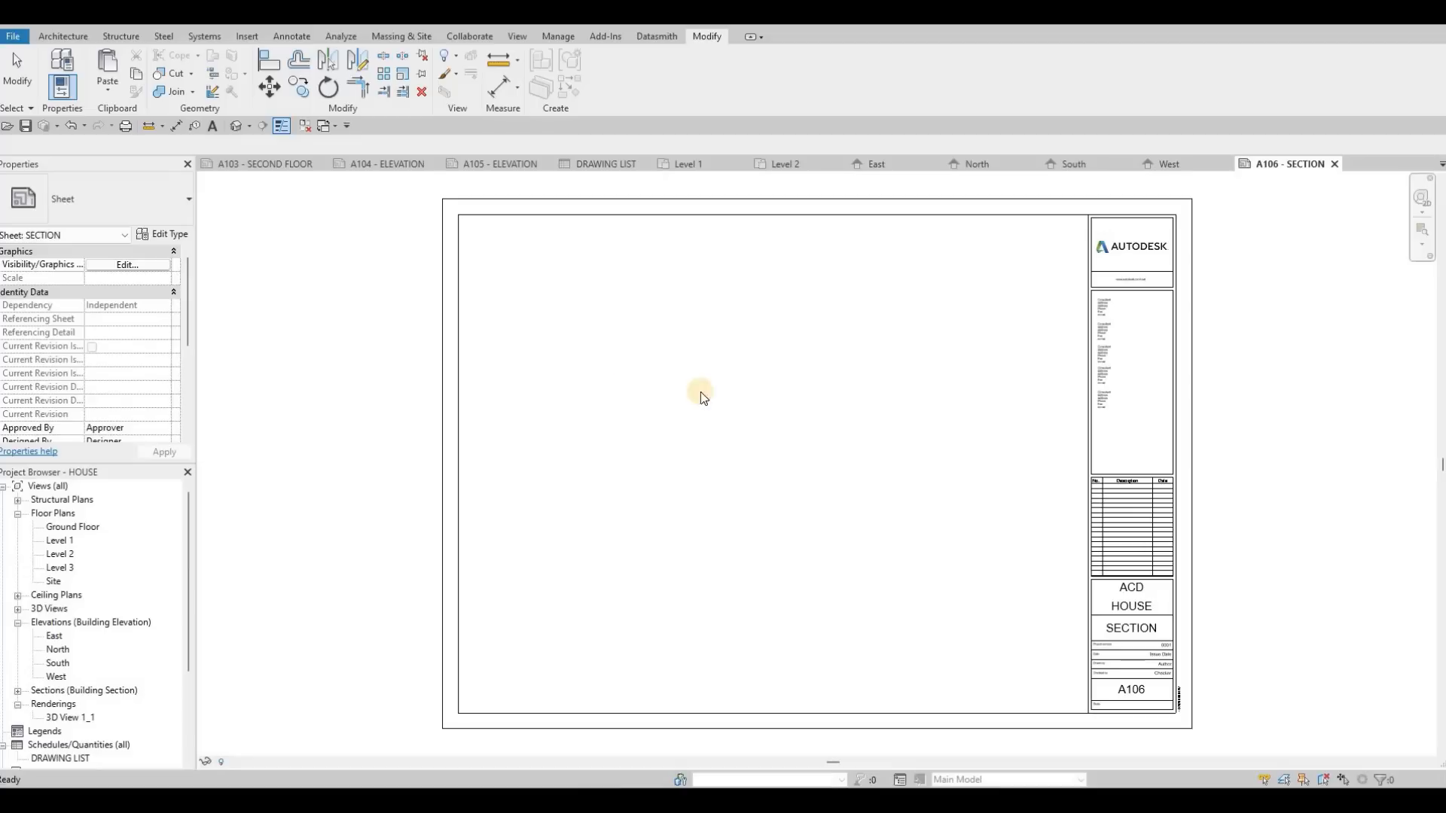
pyautogui.scroll(8, 700, 539)
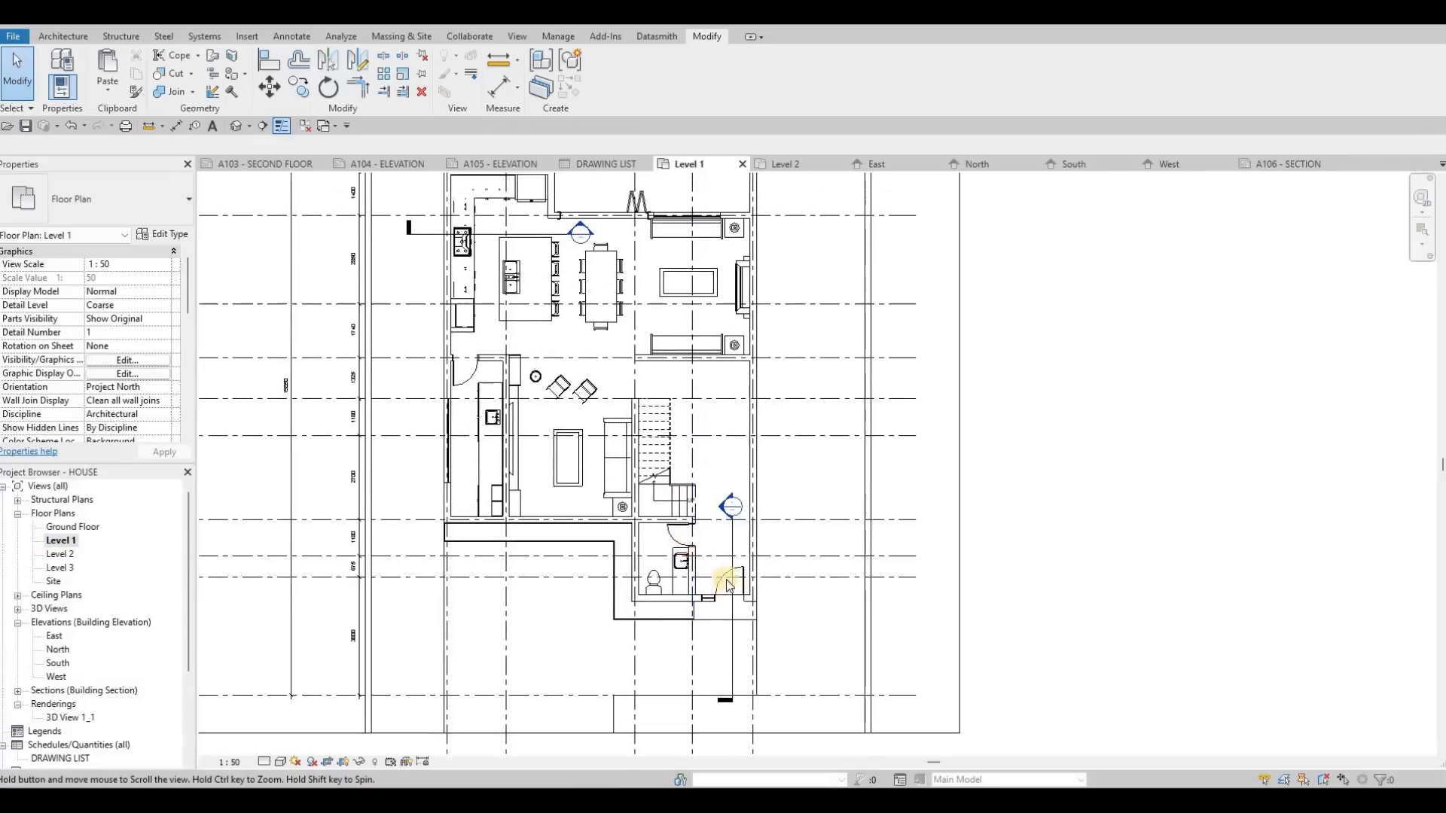
pyautogui.click(652, 459)
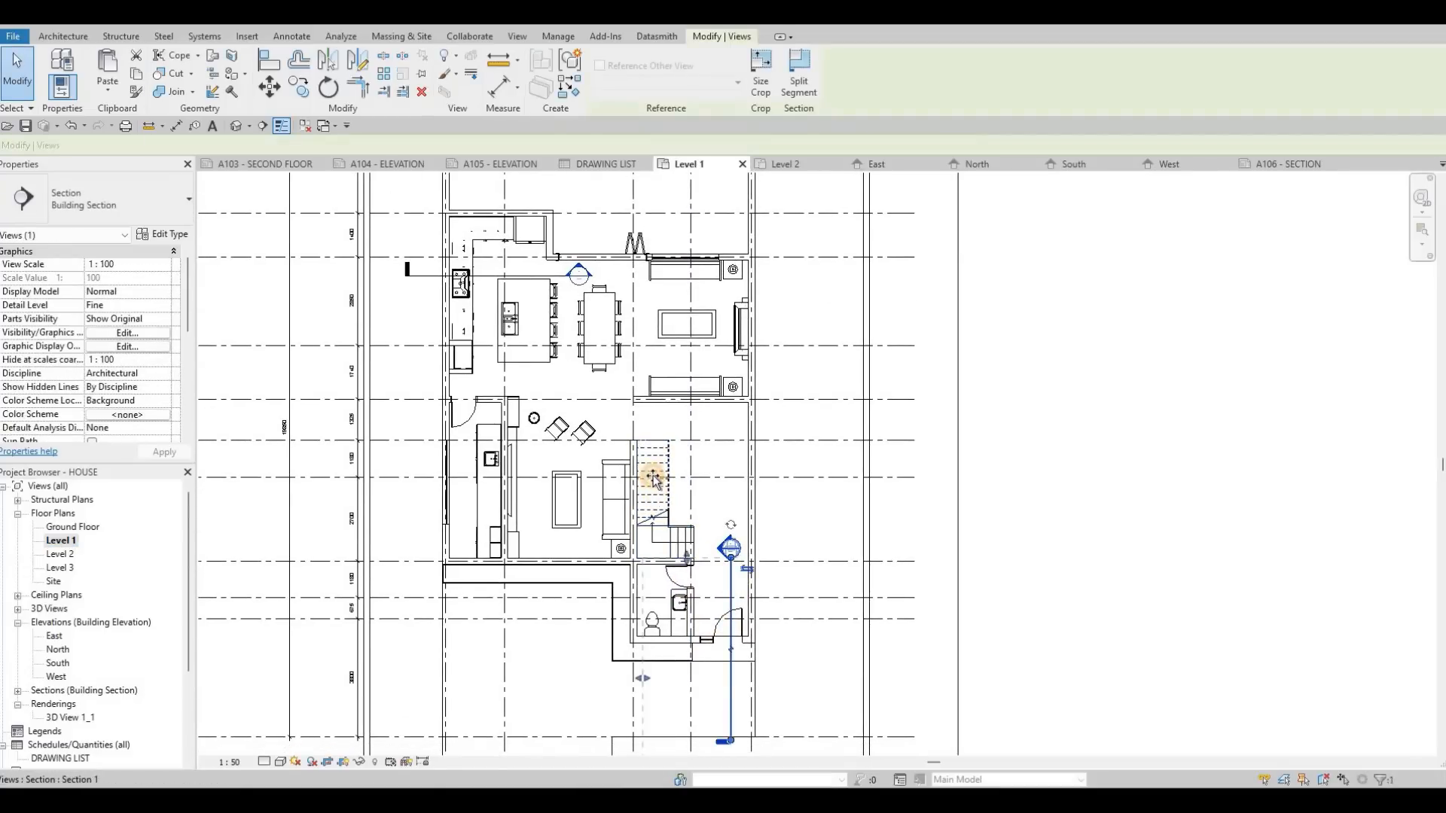
# Step: Lengthen the staircase section line and its extents from beyond the folding-door wall to beyond the entrance wall of the house
pyautogui.moveTo(652, 450); pyautogui.dragTo(625, 224)
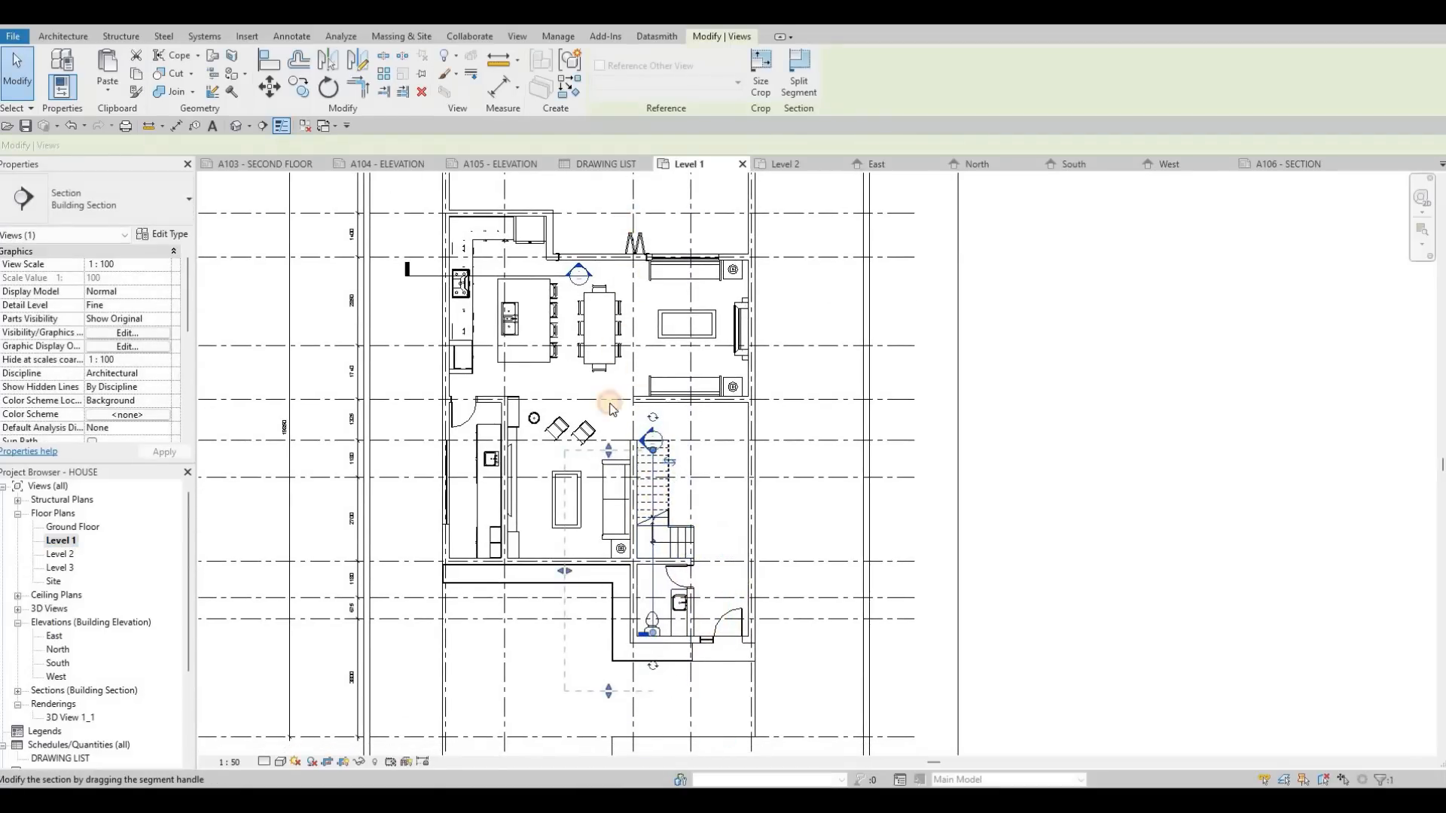
pyautogui.moveTo(605, 444); pyautogui.dragTo(555, 354)
pyautogui.moveTo(557, 462); pyautogui.dragTo(479, 461)
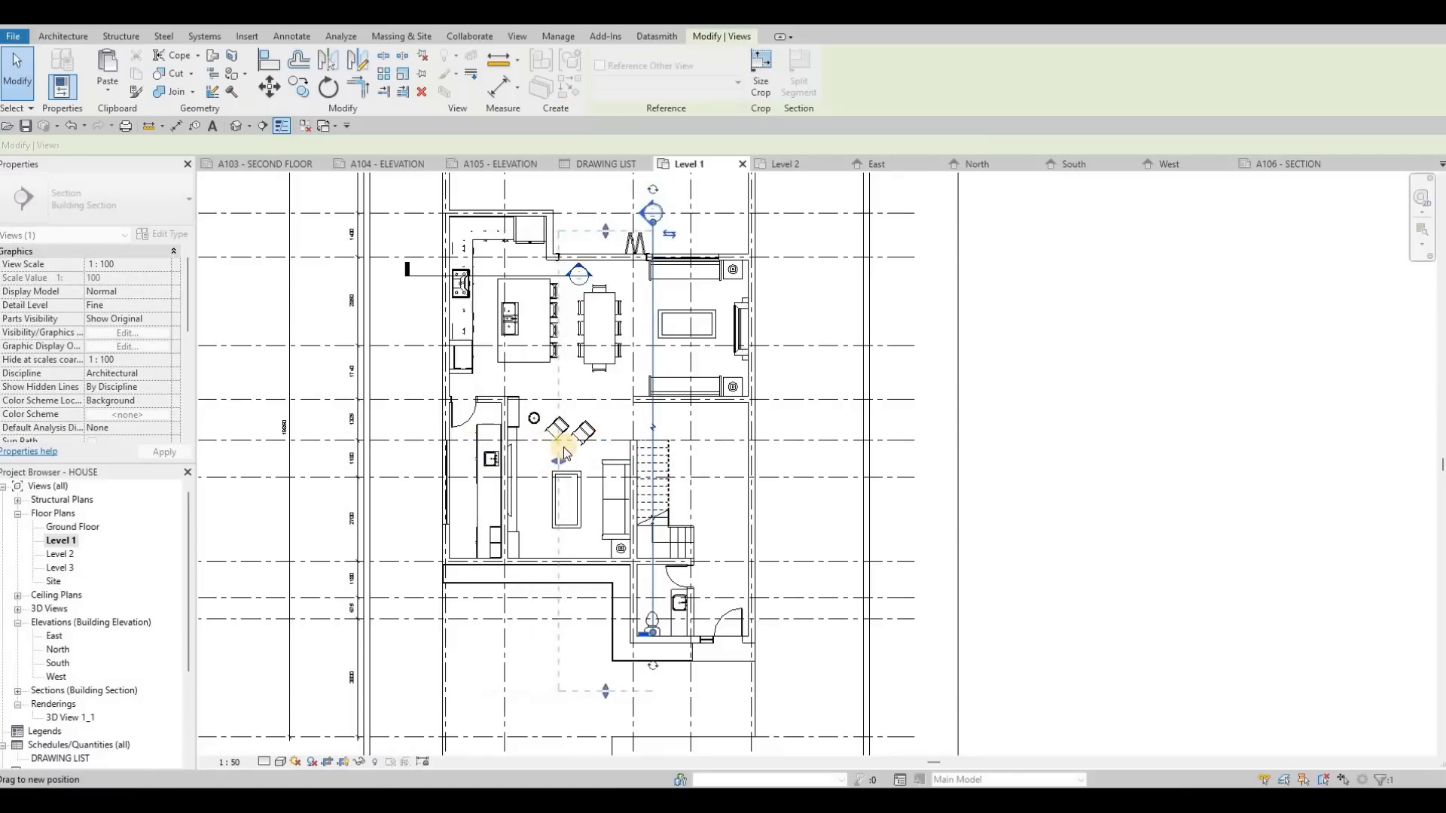
pyautogui.moveTo(653, 633); pyautogui.dragTo(653, 637, button='middle')
pyautogui.moveTo(654, 637); pyautogui.dragTo(654, 702)
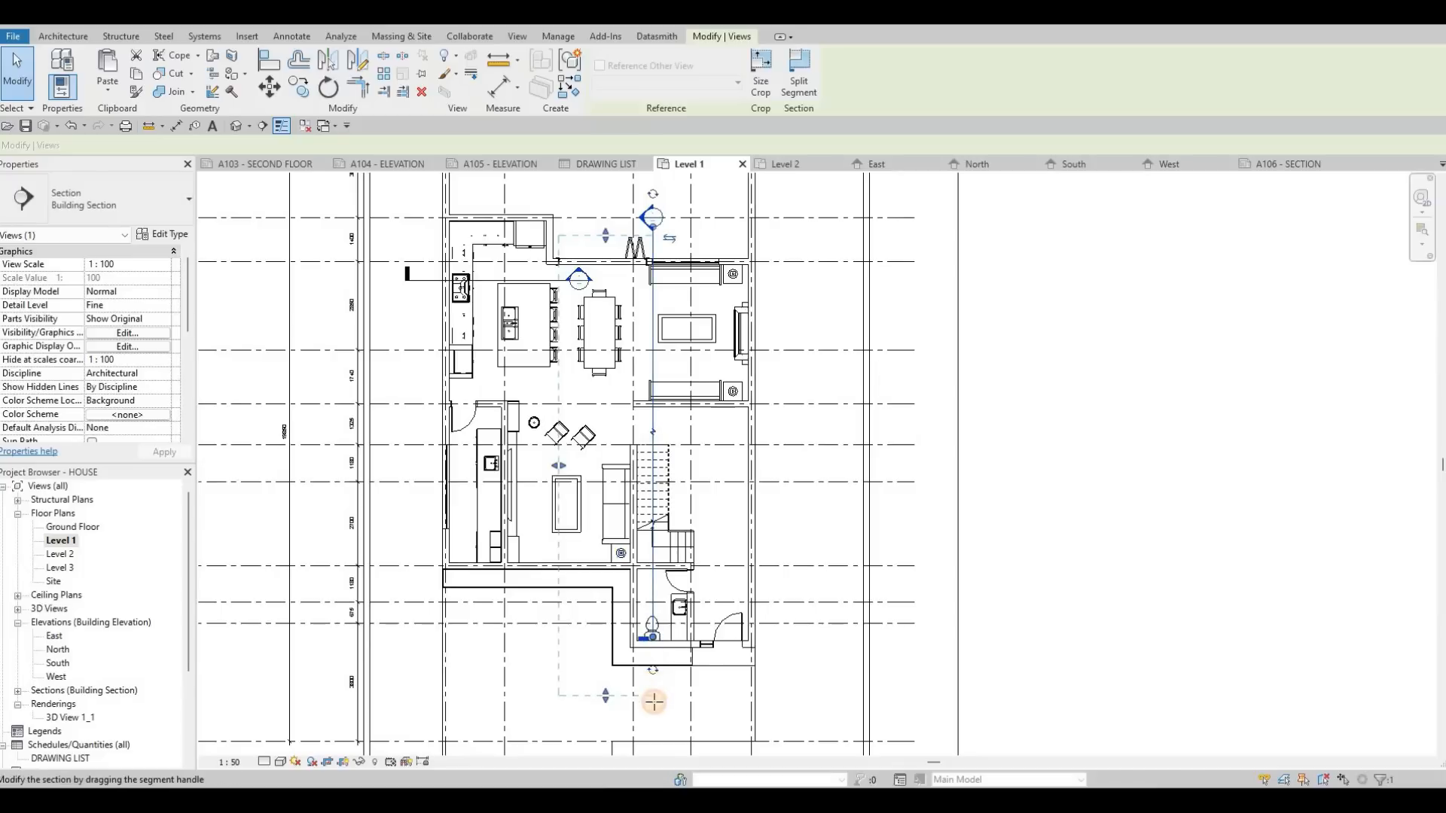
pyautogui.press('Escape')
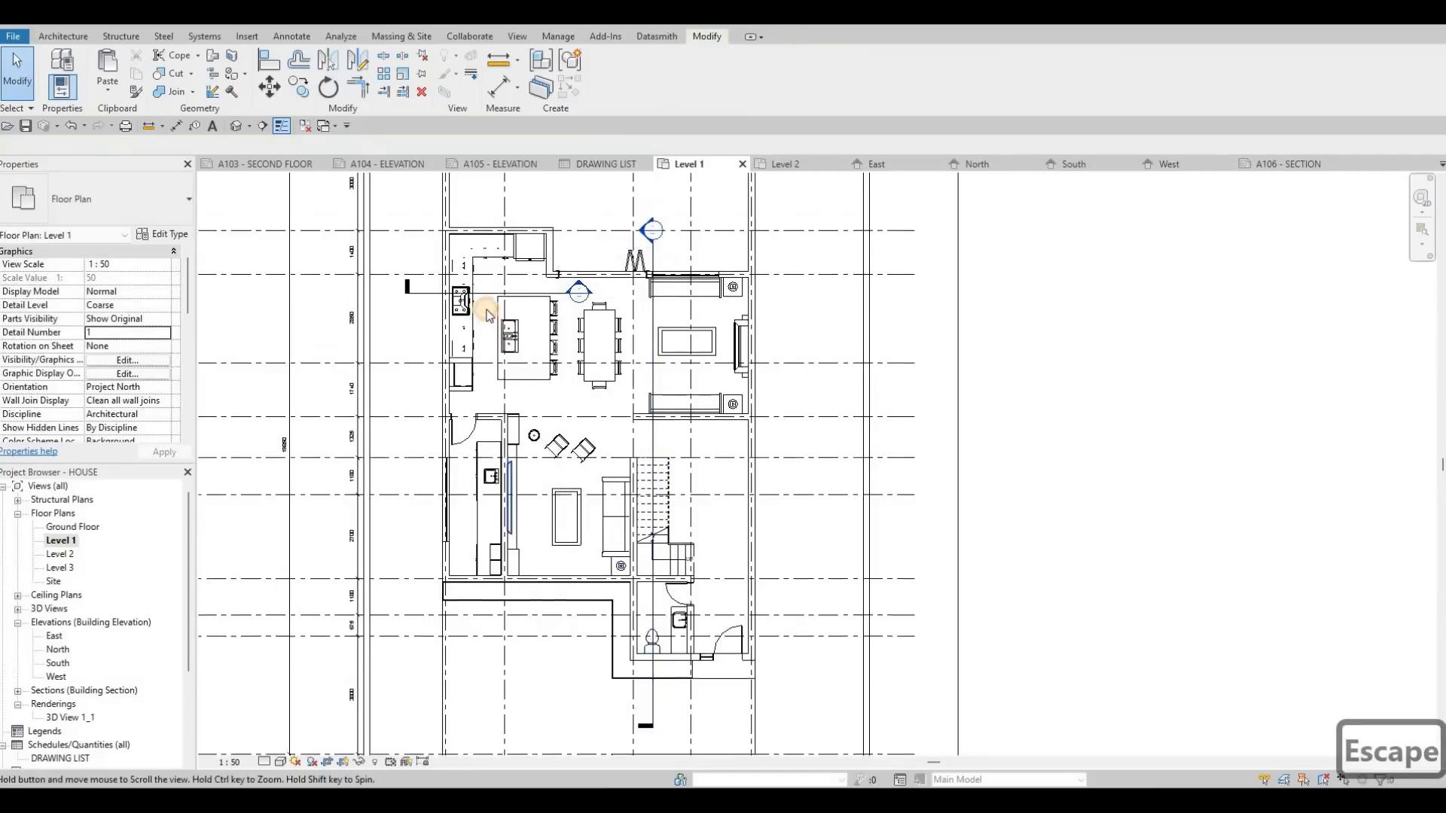
# Step: Move the kitchen section line through the middle of the island and dining table and extend it with its crop past the living room's outer wall
pyautogui.click(486, 310)
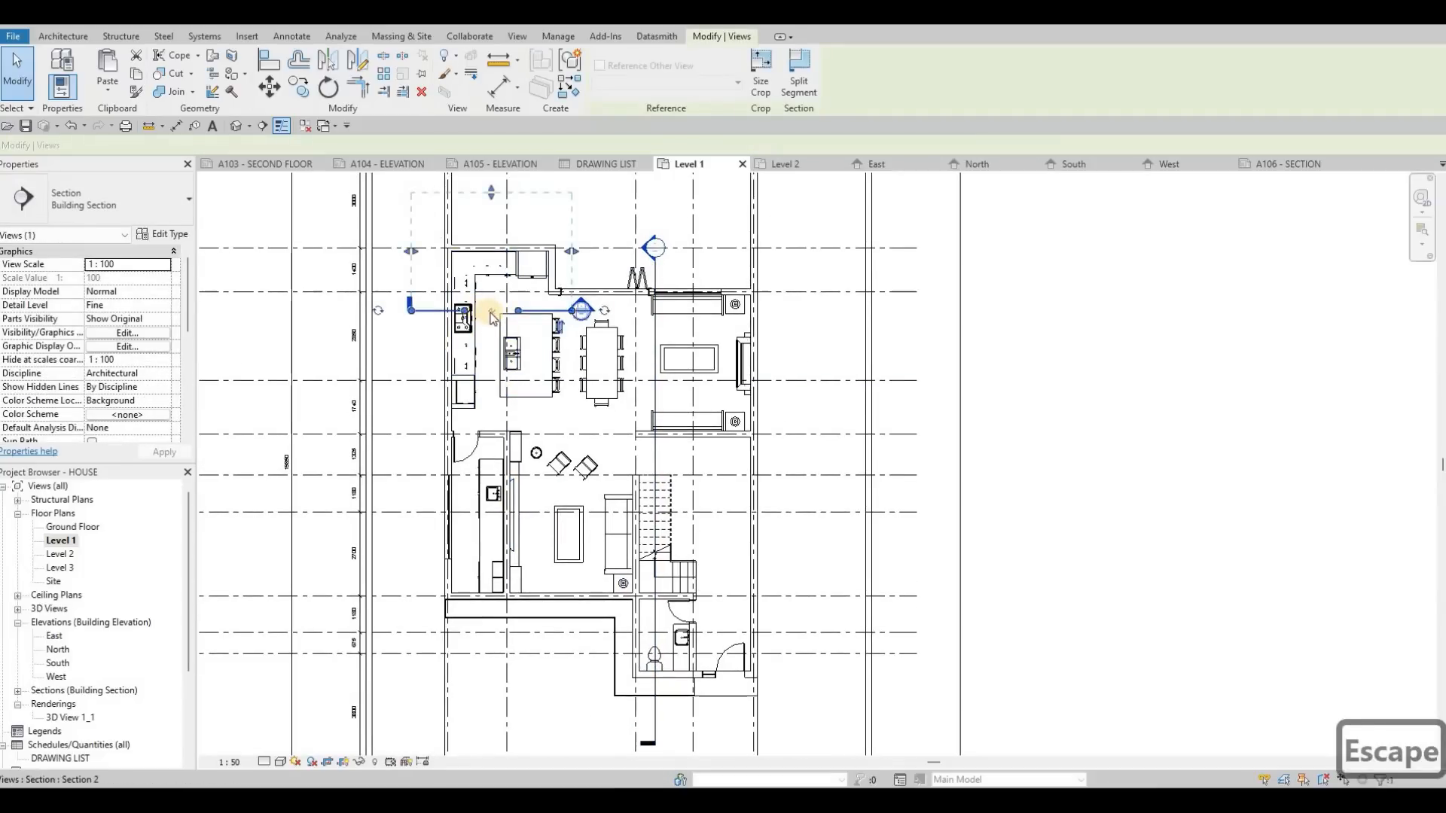
pyautogui.hotkey('ctrl', 'z')
pyautogui.moveTo(480, 329); pyautogui.dragTo(479, 349)
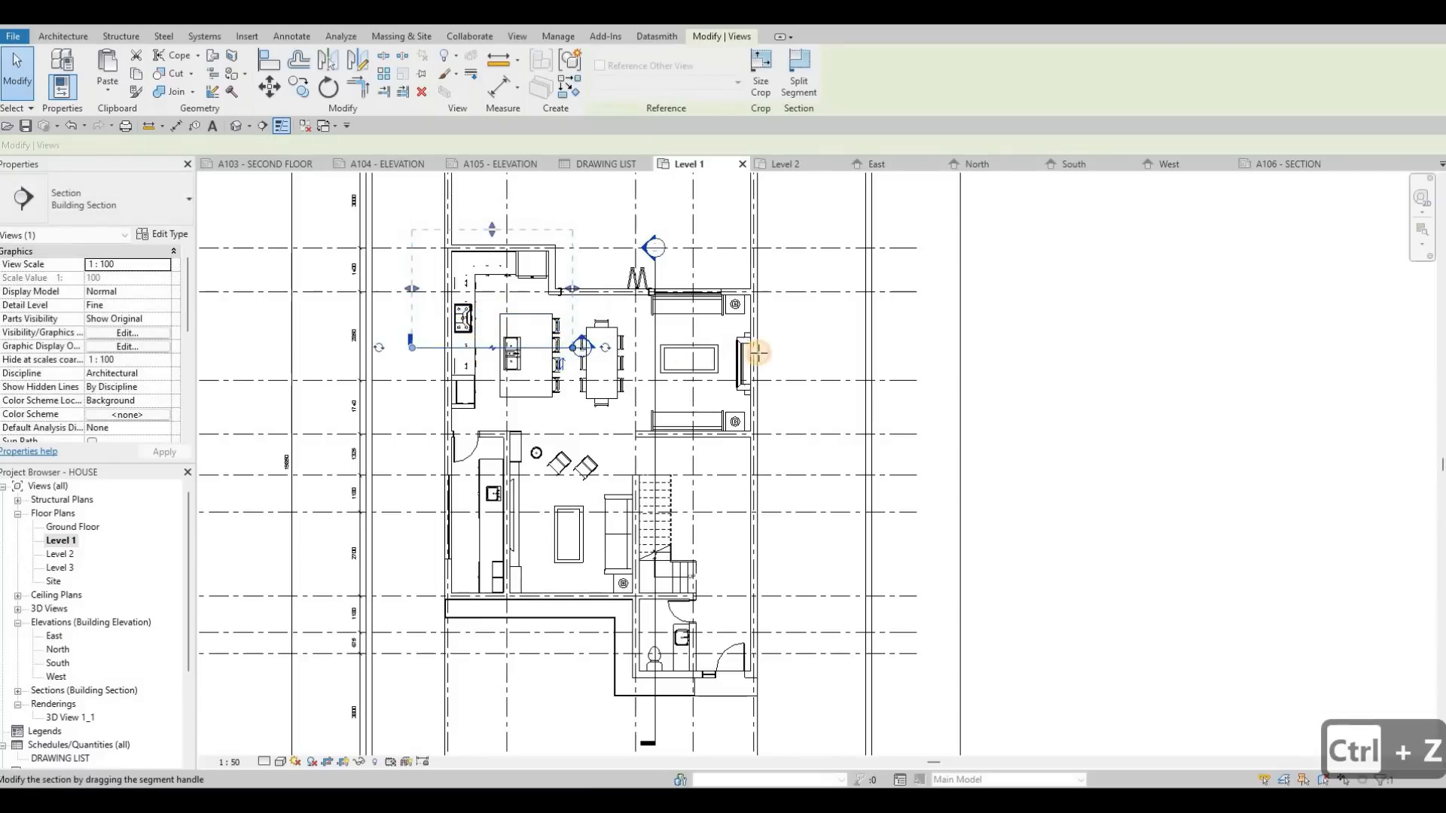
pyautogui.moveTo(572, 348); pyautogui.dragTo(770, 352)
pyautogui.moveTo(573, 288); pyautogui.dragTo(769, 284)
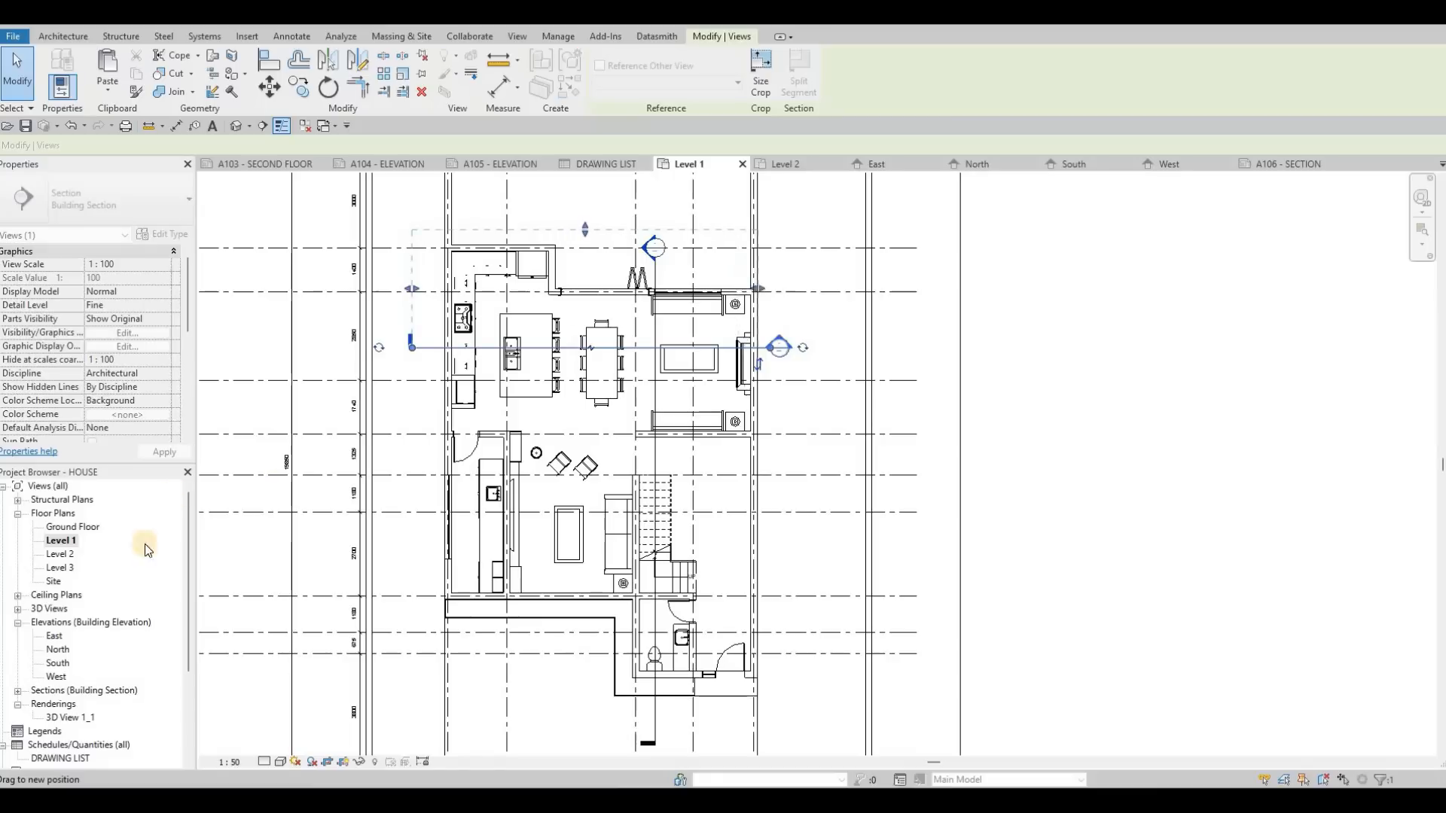
pyautogui.press('Escape')
pyautogui.press('Escape')
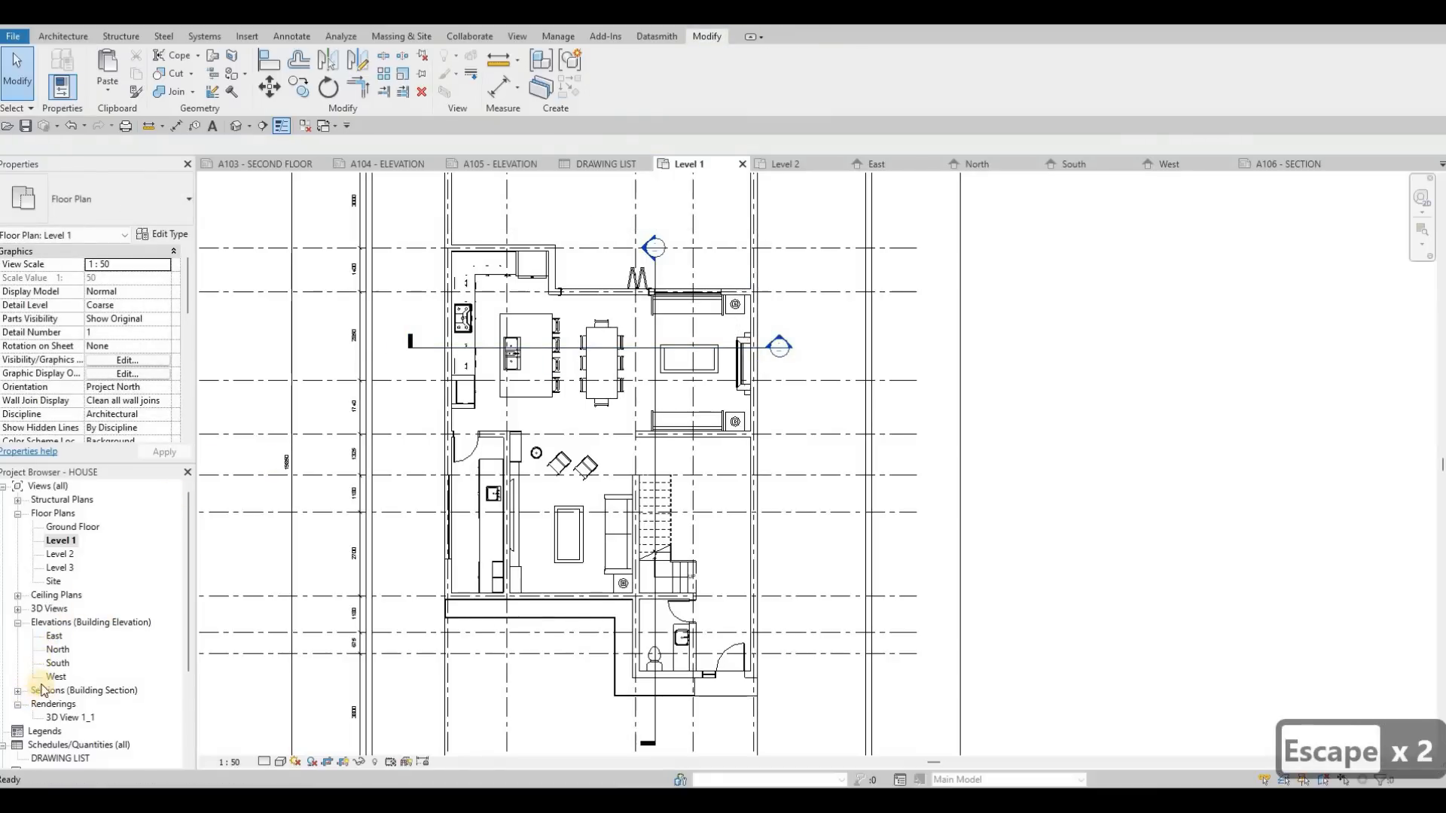
# Step: Open the Section 1 view and widen its crop region beyond grid C to include the projecting structure at grid B
pyautogui.scroll(-1, 37, 686)
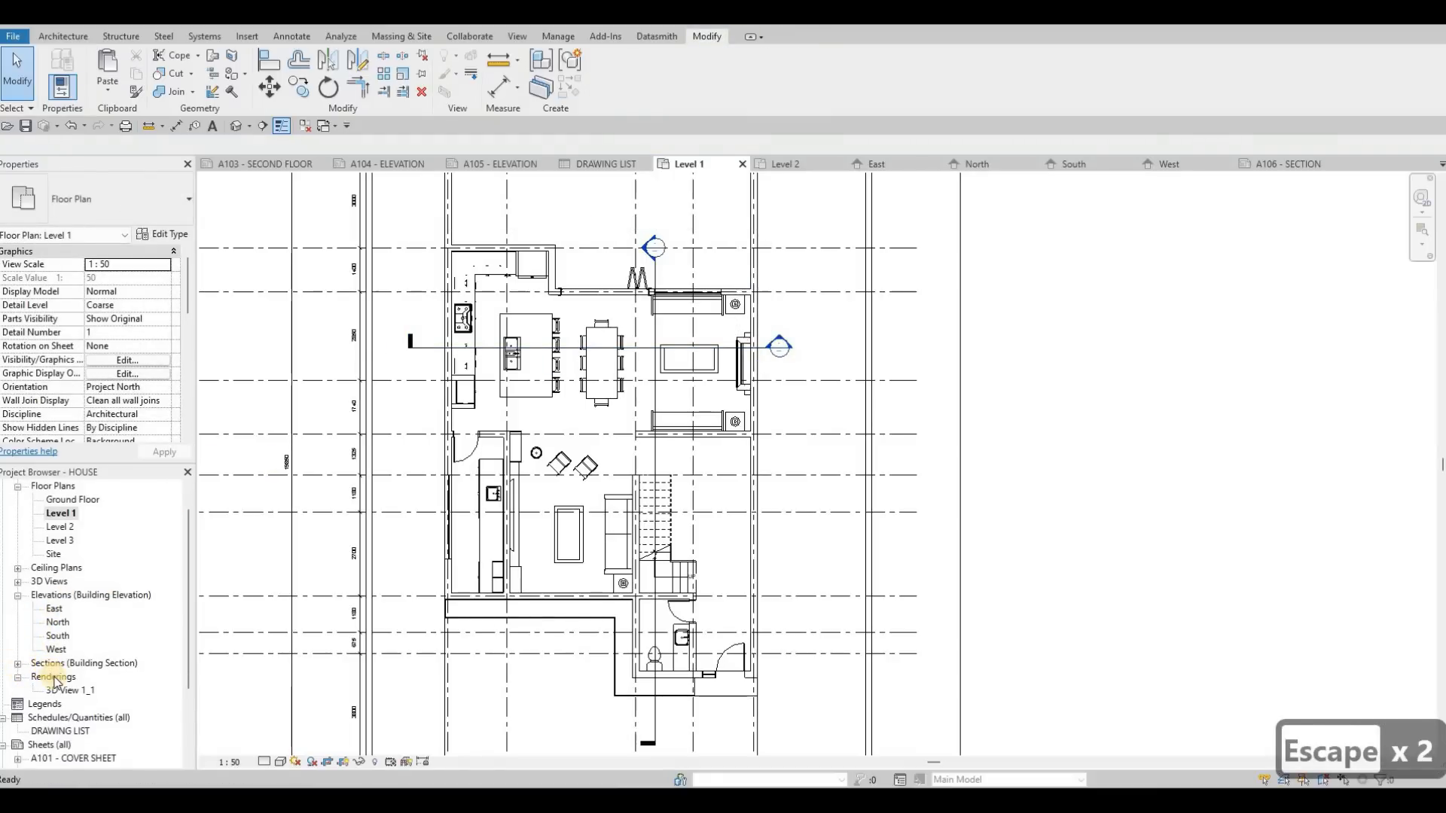
pyautogui.click(18, 664)
pyautogui.doubleClick(64, 676)
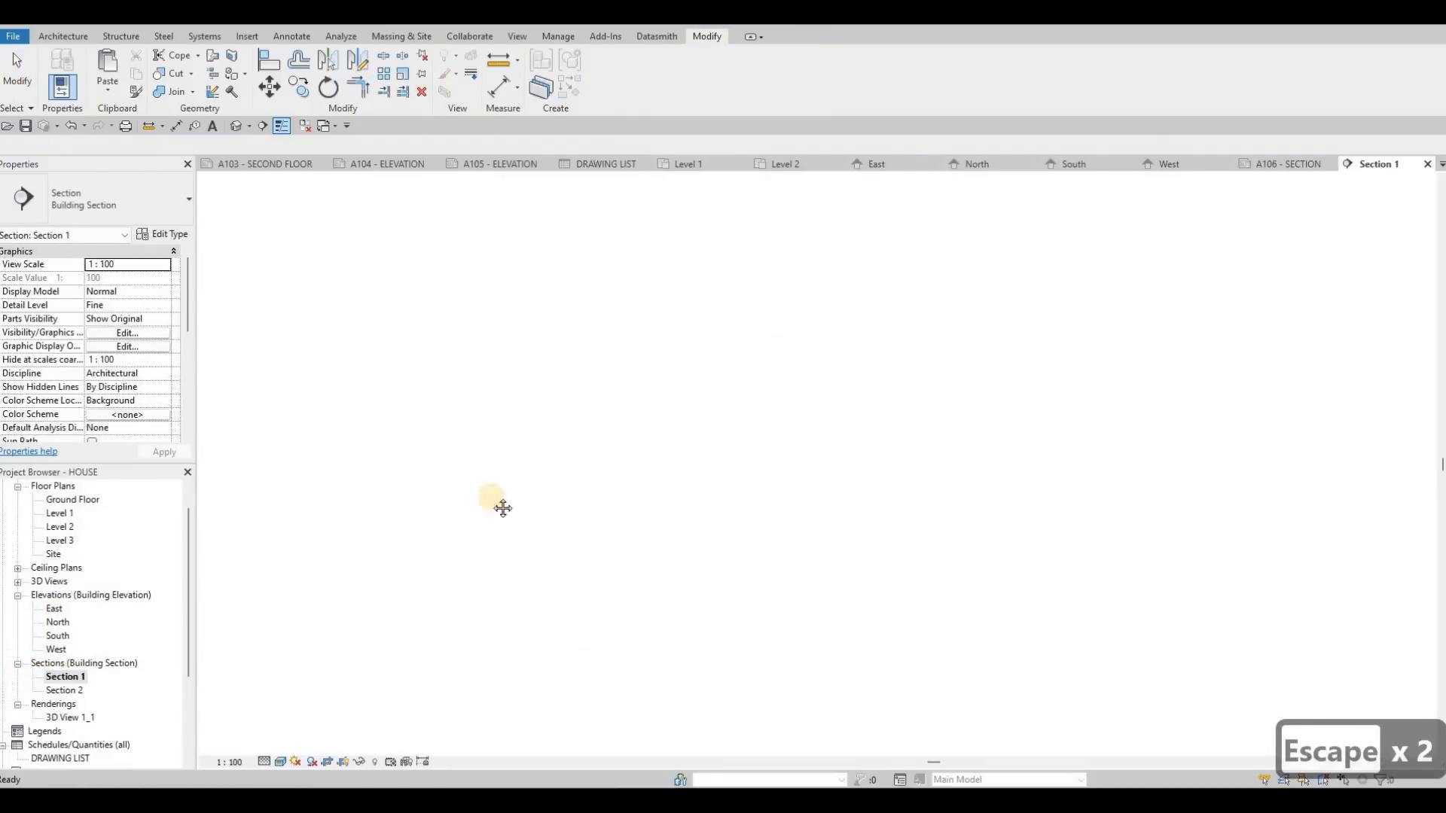
pyautogui.scroll(-3, 558, 346)
pyautogui.press('Escape')
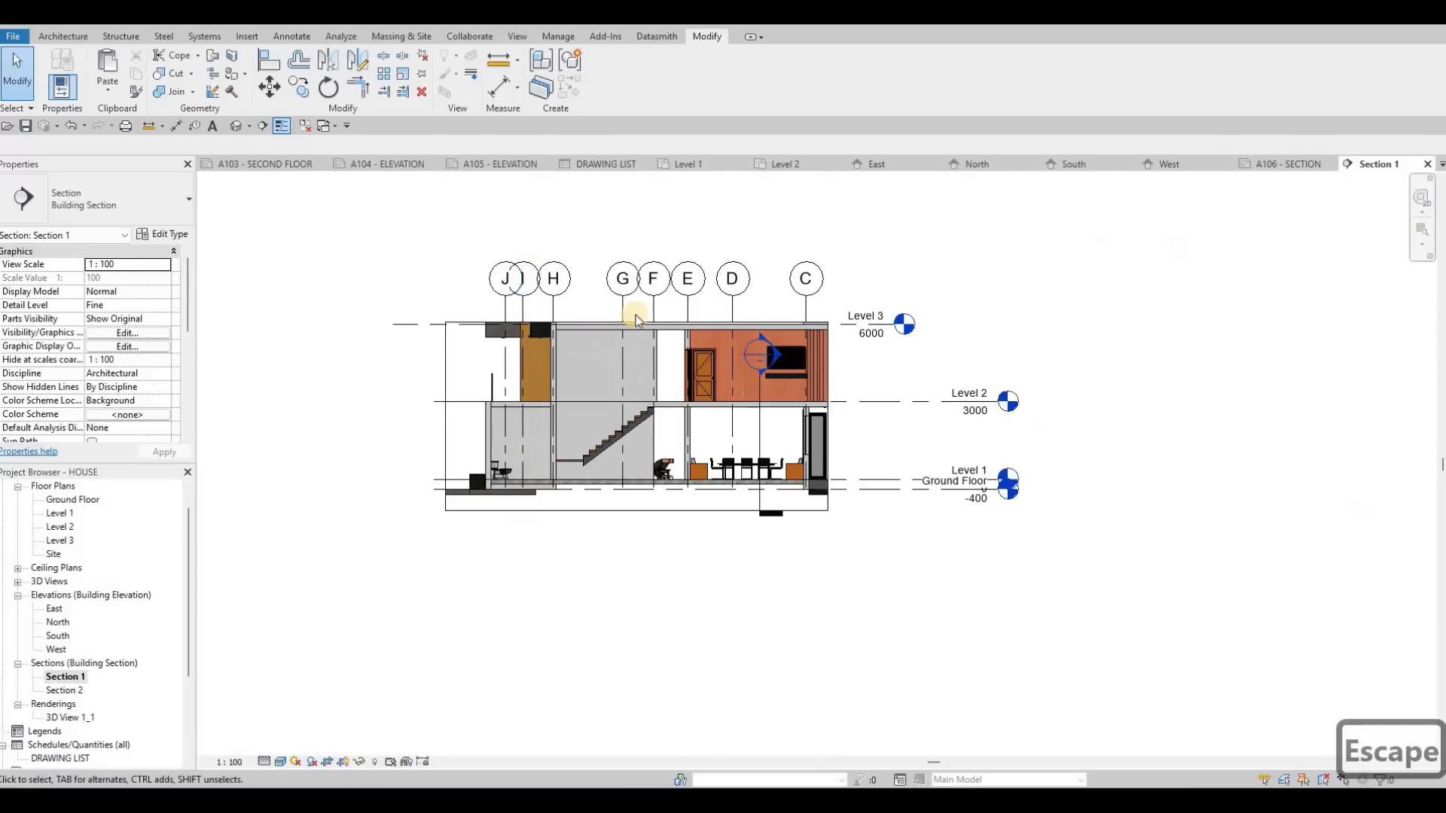
pyautogui.click(635, 322)
pyautogui.moveTo(828, 414); pyautogui.dragTo(905, 329)
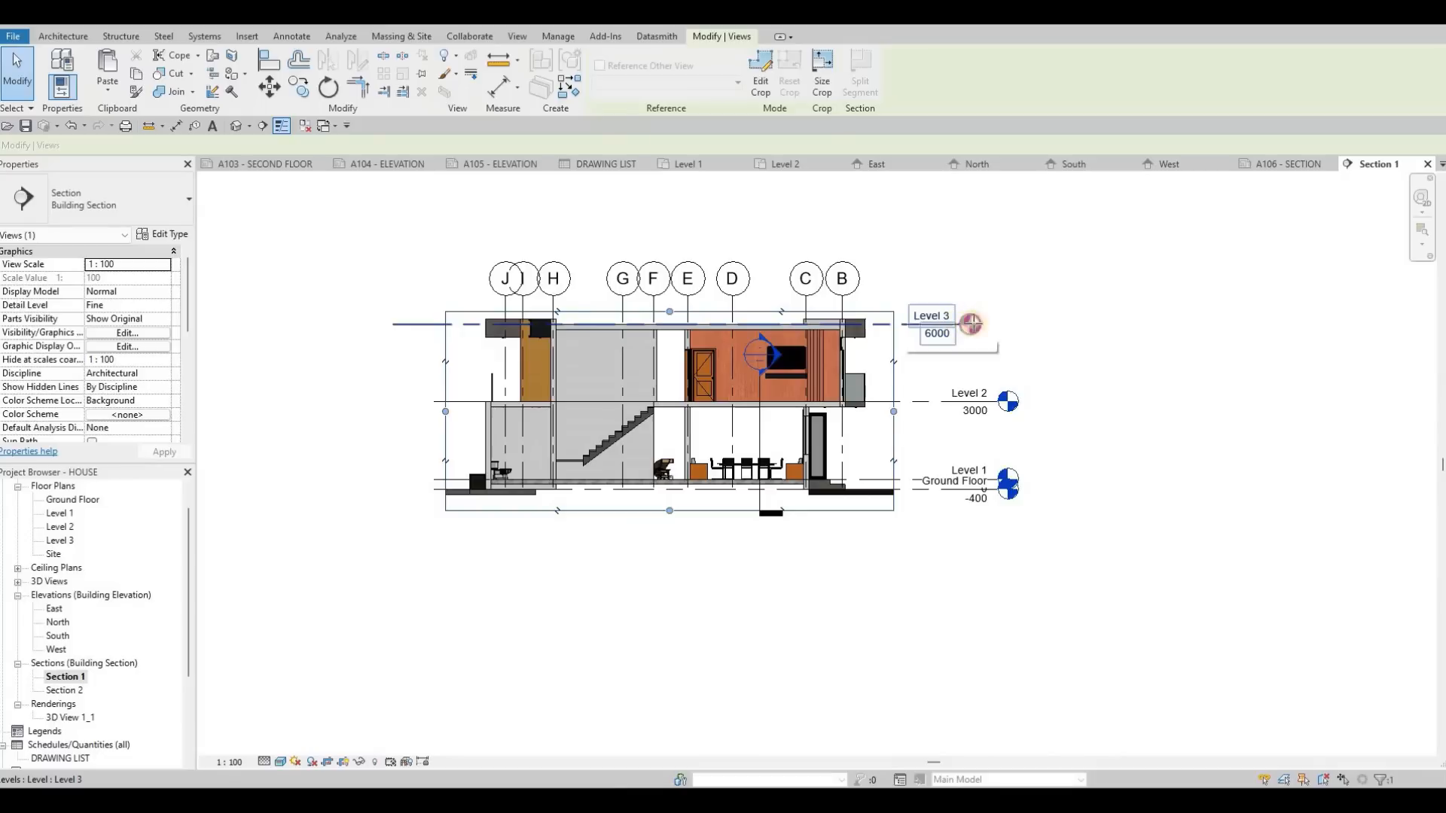
# Step: Extend the Level 3 head outward beside the other level heads and offset the Ground Floor head with an elbow to clear Level 1
pyautogui.click(971, 324)
pyautogui.moveTo(996, 332); pyautogui.dragTo(1039, 332)
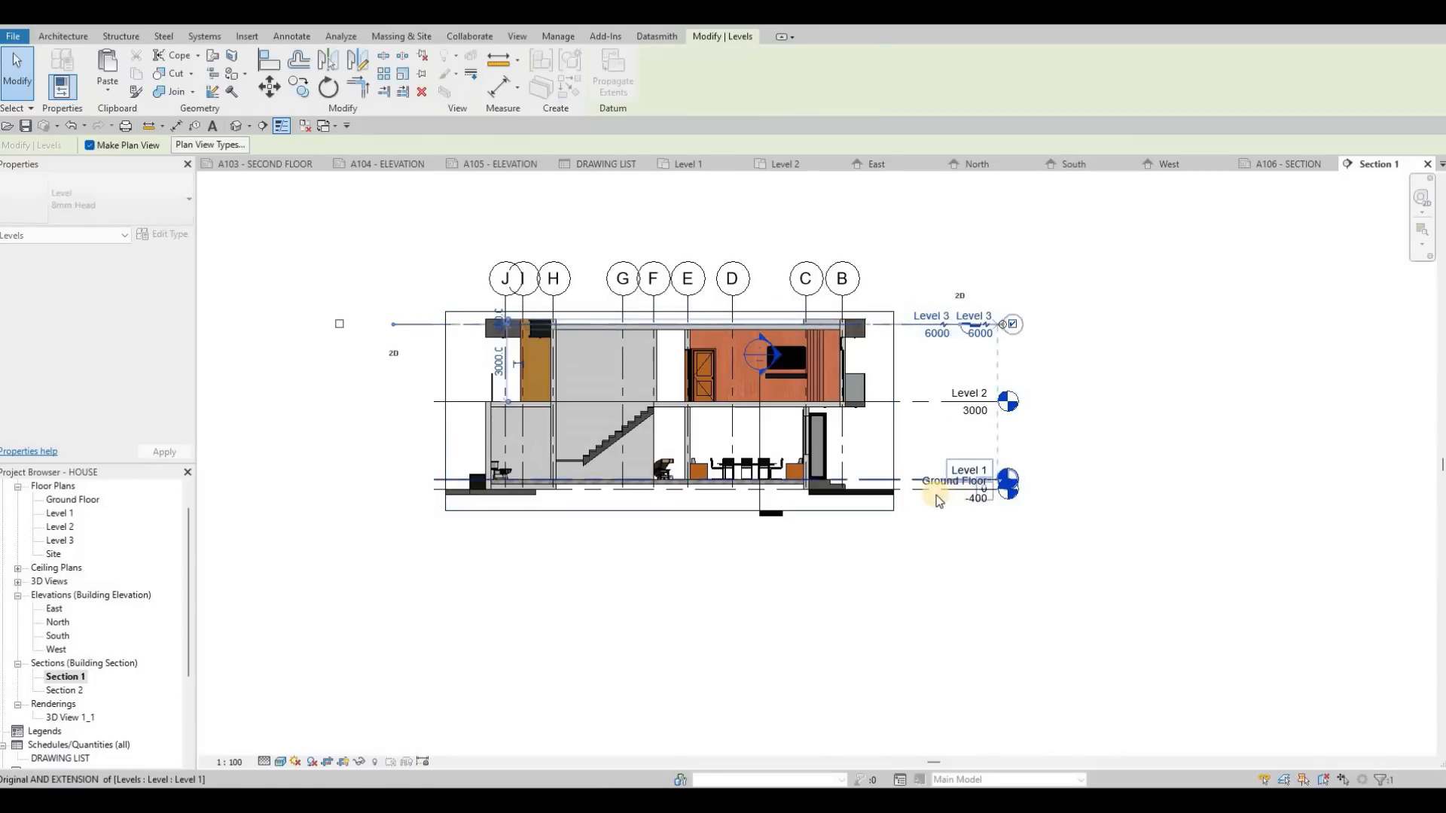
pyautogui.click(908, 491)
pyautogui.scroll(3, 908, 493)
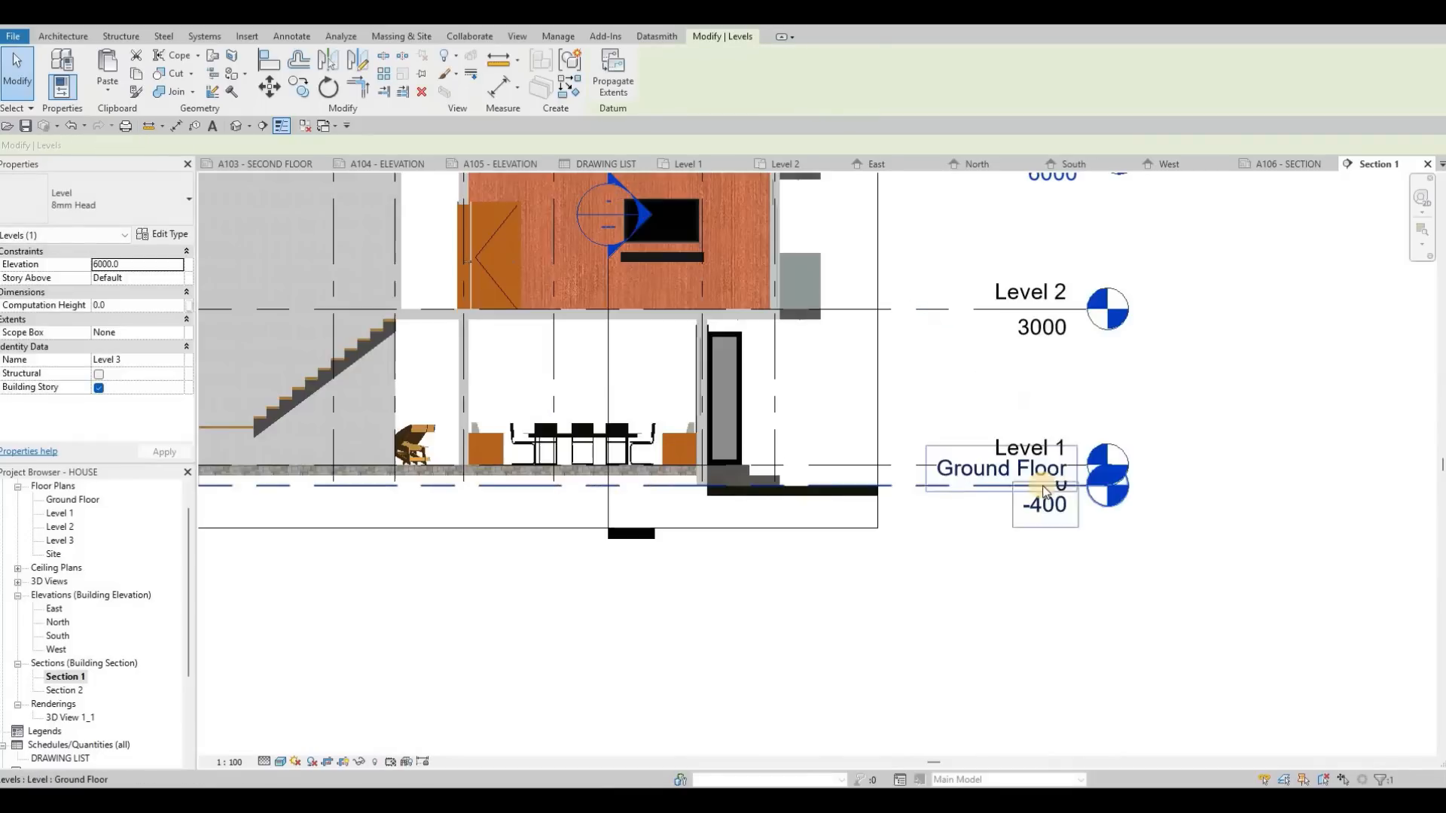
pyautogui.moveTo(1022, 489); pyautogui.dragTo(944, 542)
pyautogui.press('Escape')
pyautogui.scroll(-3, 797, 404)
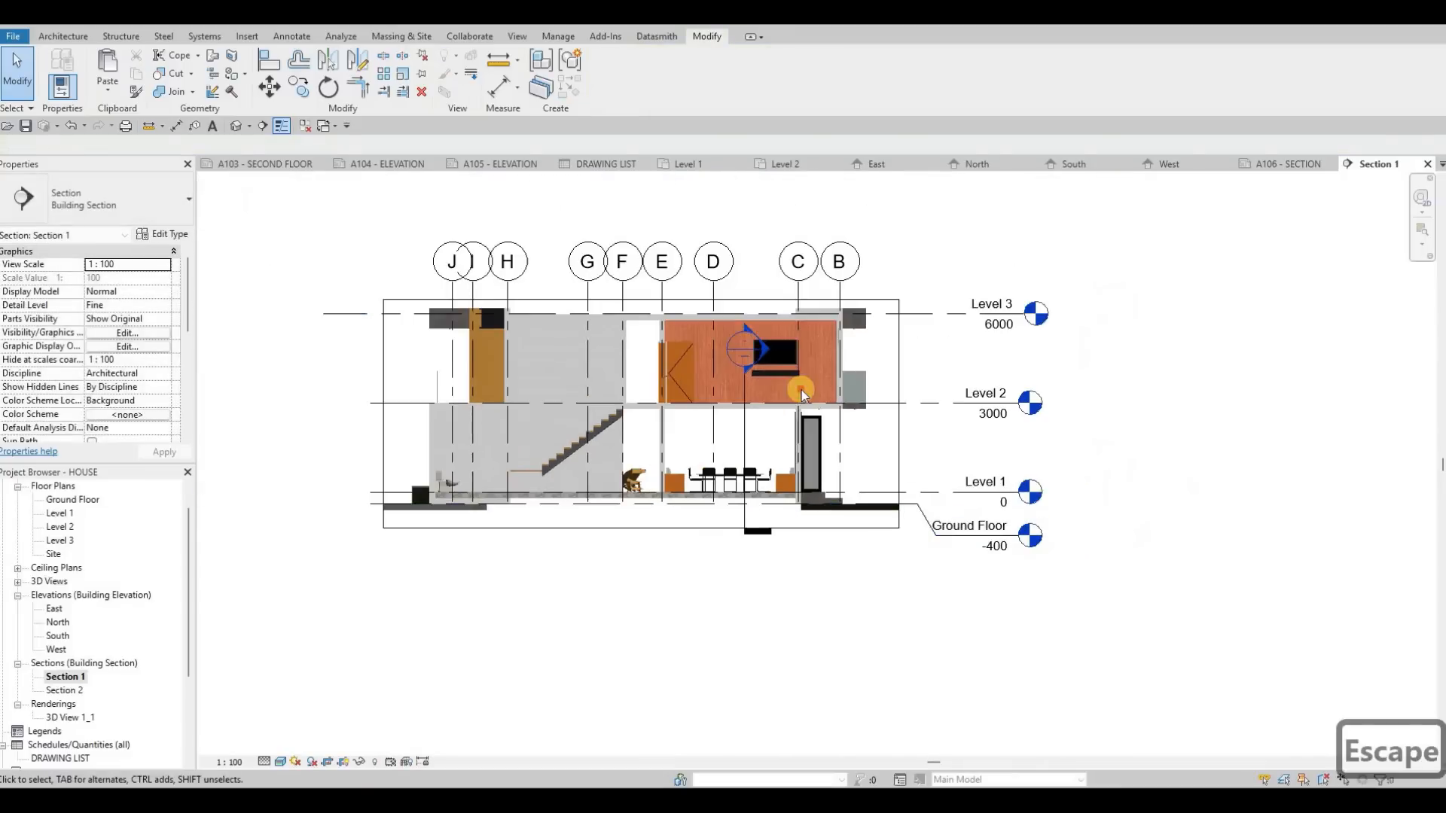
# Step: Raise the head of the crossing section marker above the roof, between grids D and C
pyautogui.moveTo(741, 374); pyautogui.dragTo(800, 339, button='middle')
pyautogui.moveTo(800, 330); pyautogui.dragTo(795, 264)
pyautogui.moveTo(860, 332)
pyautogui.mouseDown()
pyautogui.moveTo(855, 260)
pyautogui.moveTo(811, 271)
pyautogui.mouseUp()
pyautogui.press('Escape')
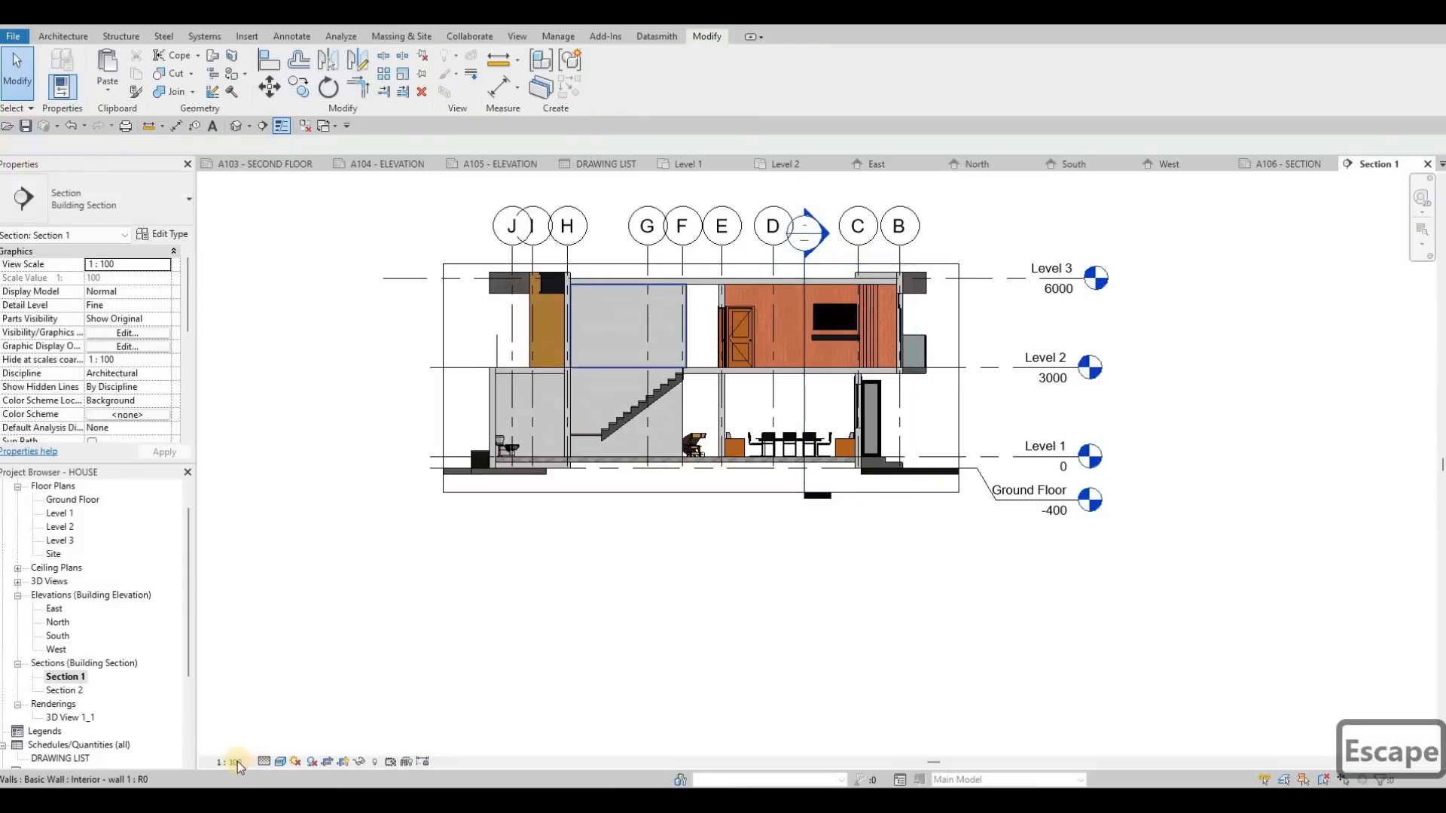
# Step: Set the Section 1 view to 1:50 scale and Fine detail level, and turn on Annotation Crop
pyautogui.click(229, 761)
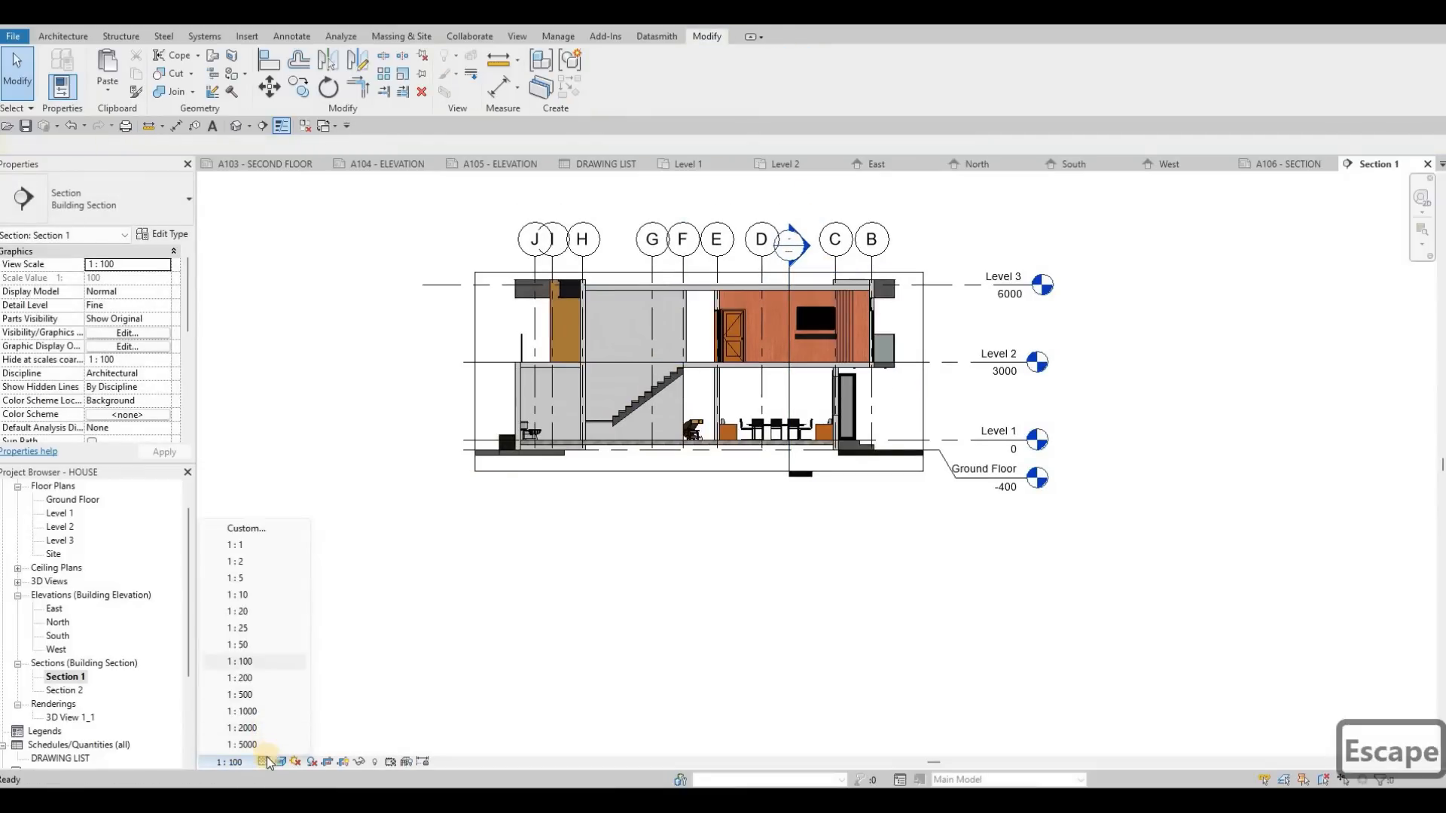
pyautogui.click(277, 753)
pyautogui.click(268, 762)
pyautogui.click(290, 746)
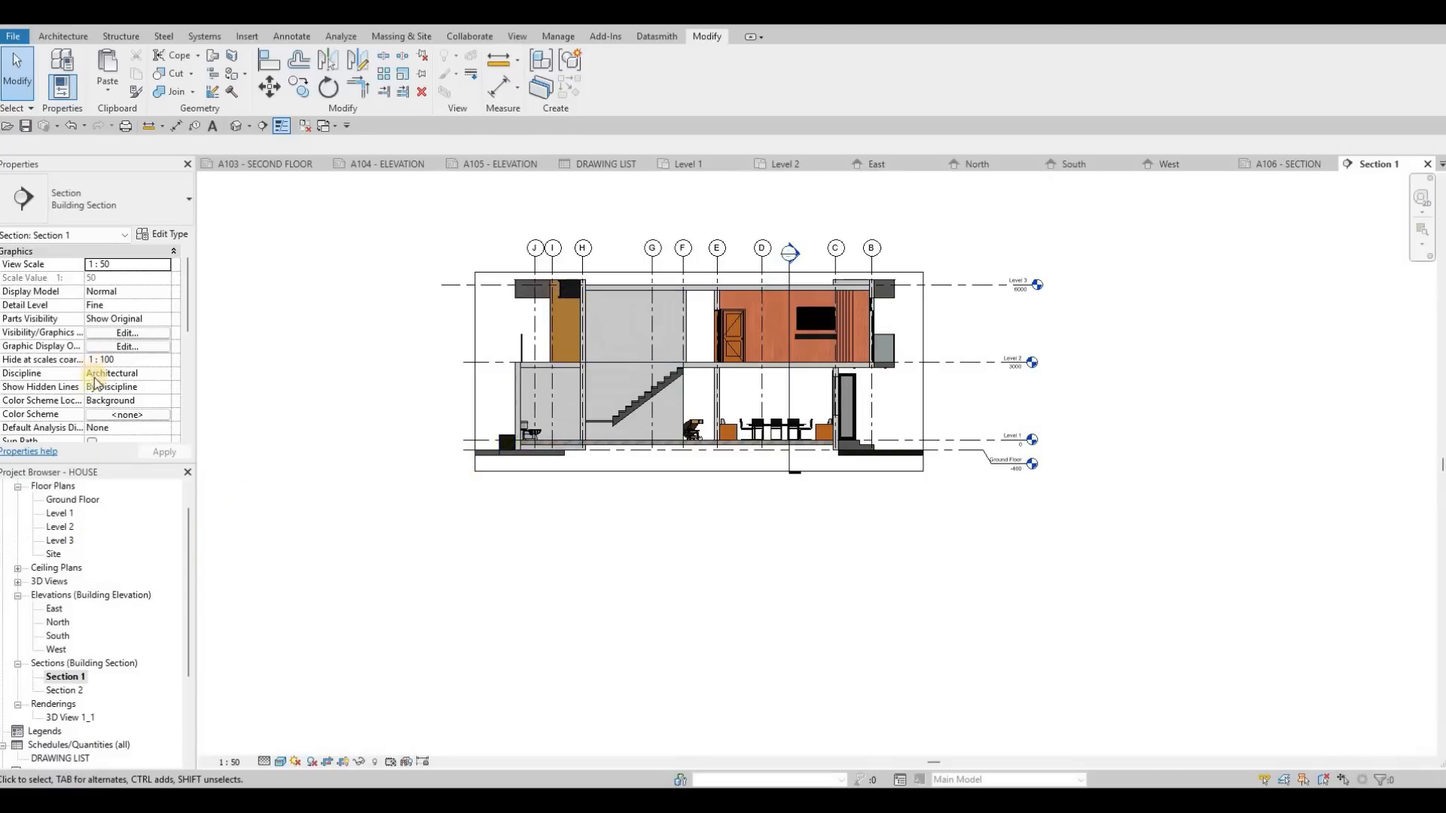
pyautogui.scroll(-3, 92, 388)
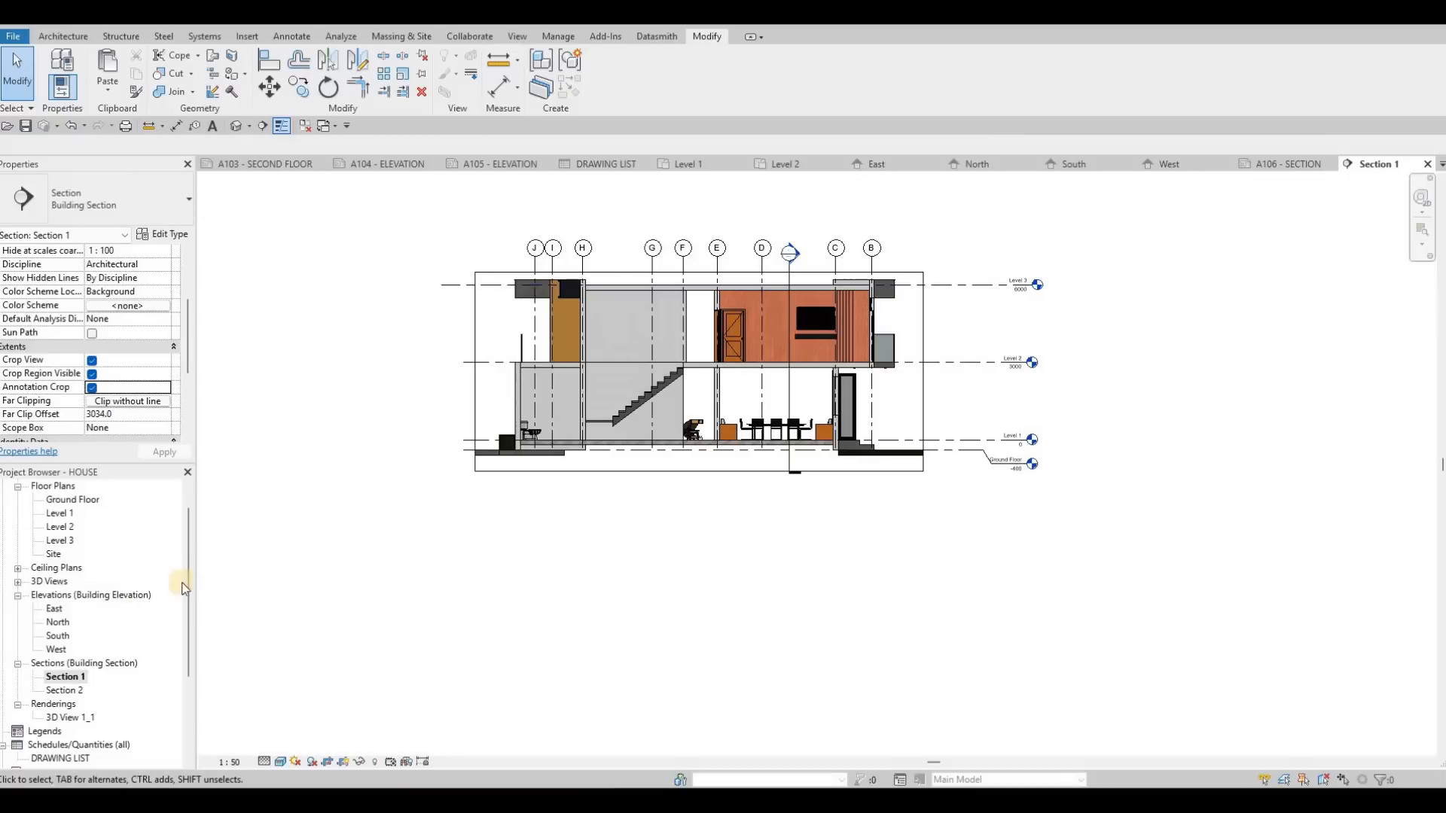
# Step: Open the Section 2 view and set its scale to 1:50 and its detail level to Fine
pyautogui.press('Down')
pyautogui.press('Return')
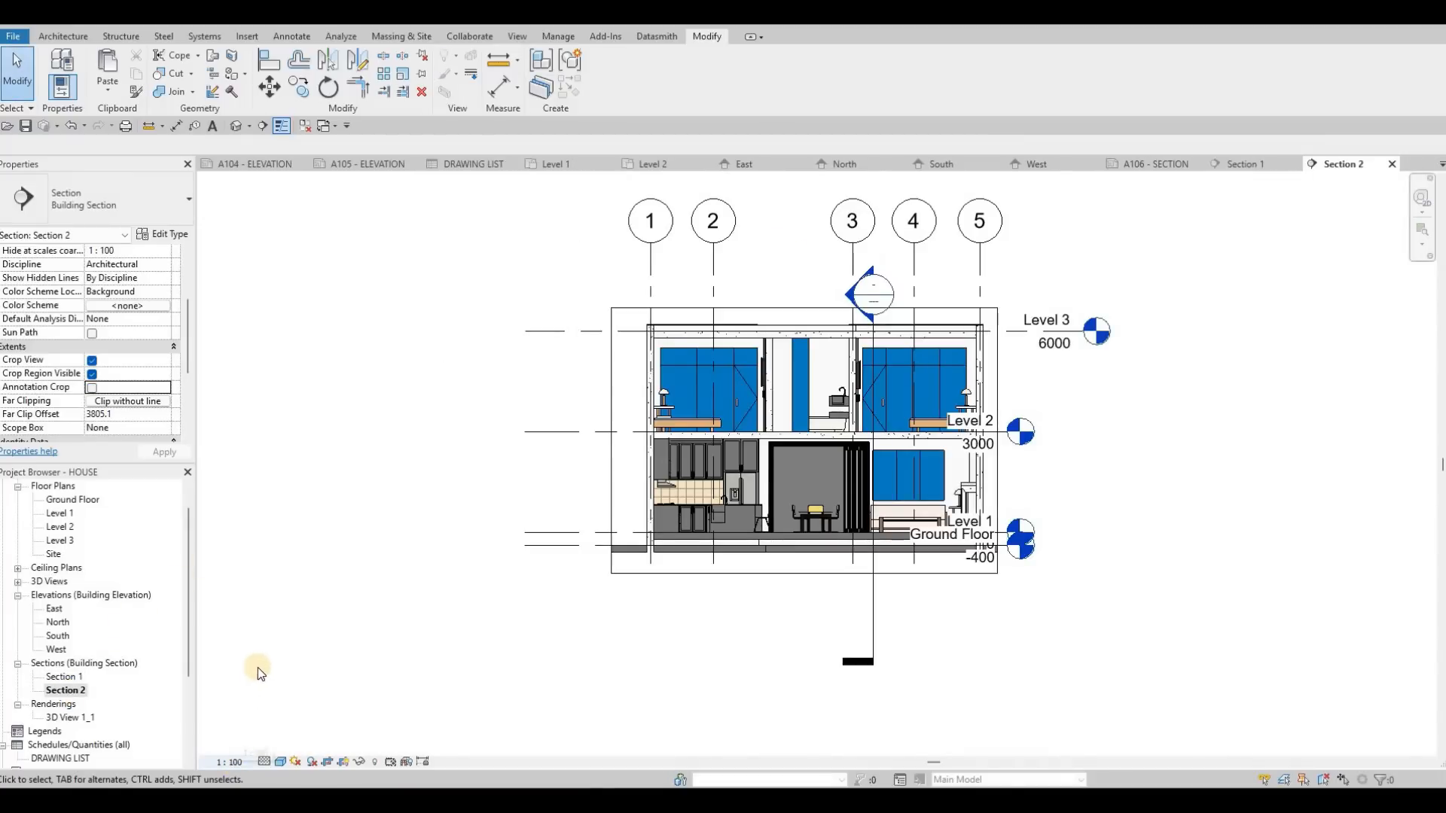
pyautogui.click(229, 762)
pyautogui.click(239, 644)
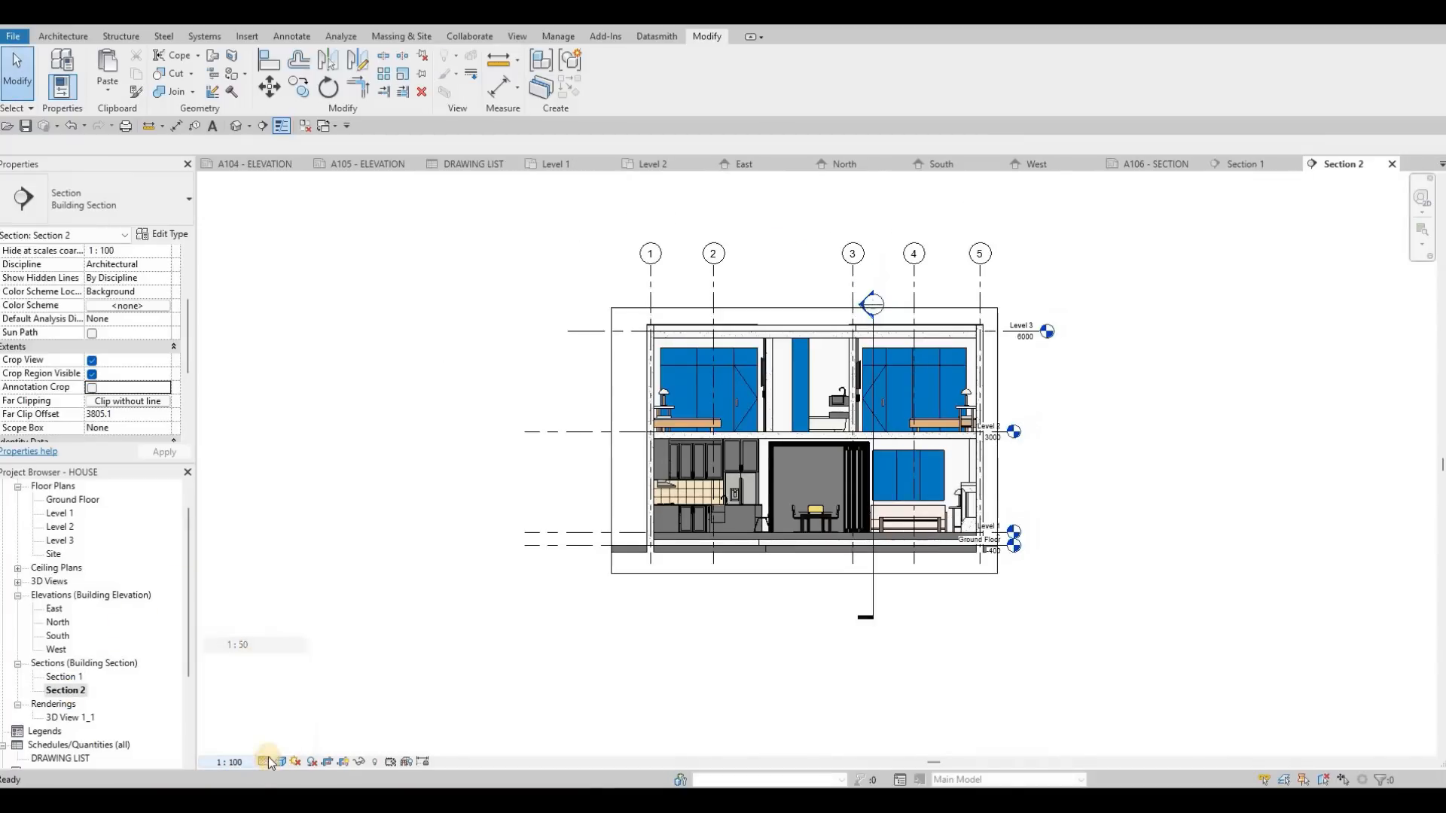
pyautogui.click(288, 746)
pyautogui.click(281, 762)
pyautogui.press('Escape')
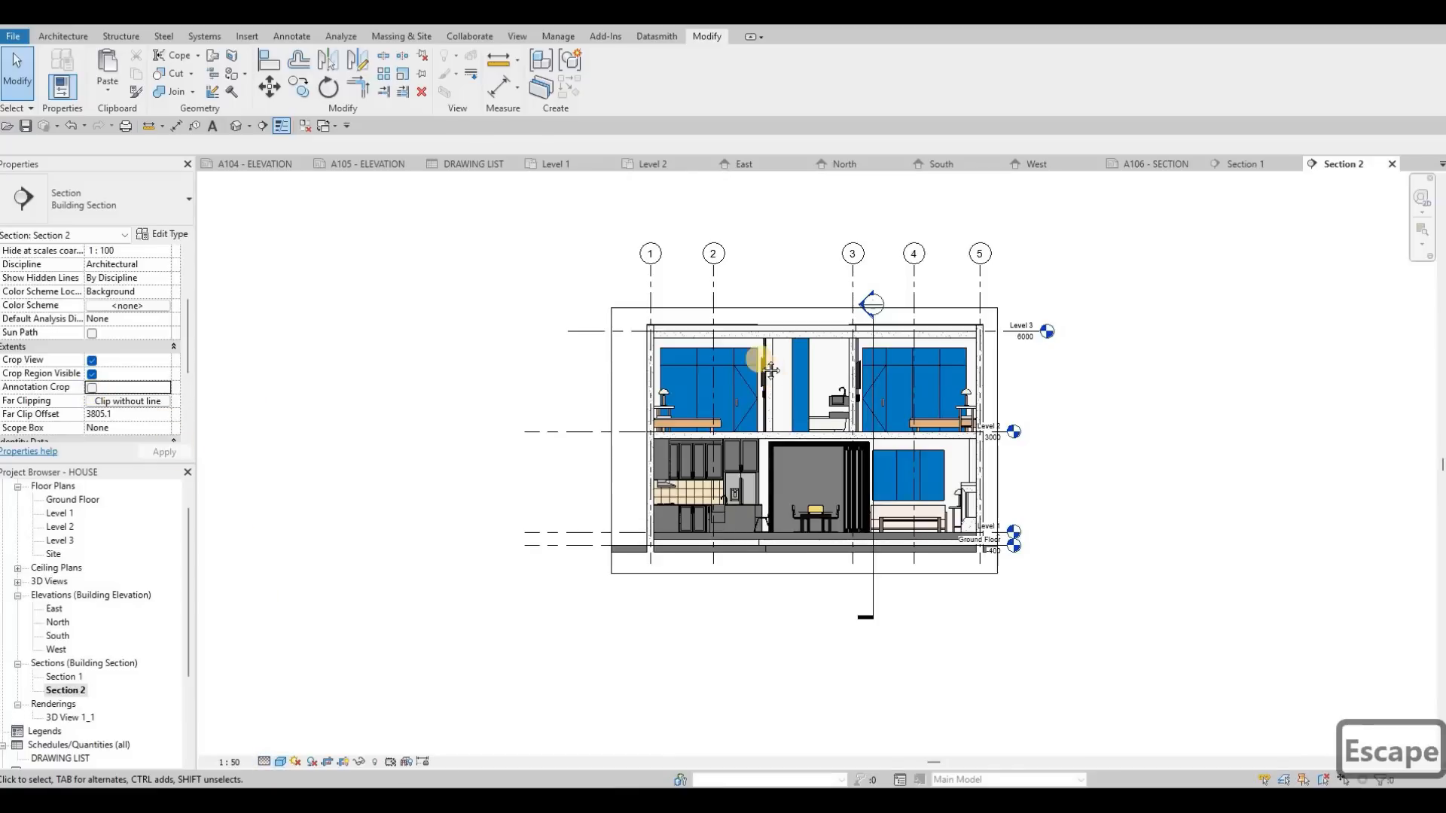
# Step: Turn on Annotation Crop for Section 2 and widen the crop region outward on the level-head side
pyautogui.scroll(-1, 1022, 359)
pyautogui.scroll(2, 1036, 395)
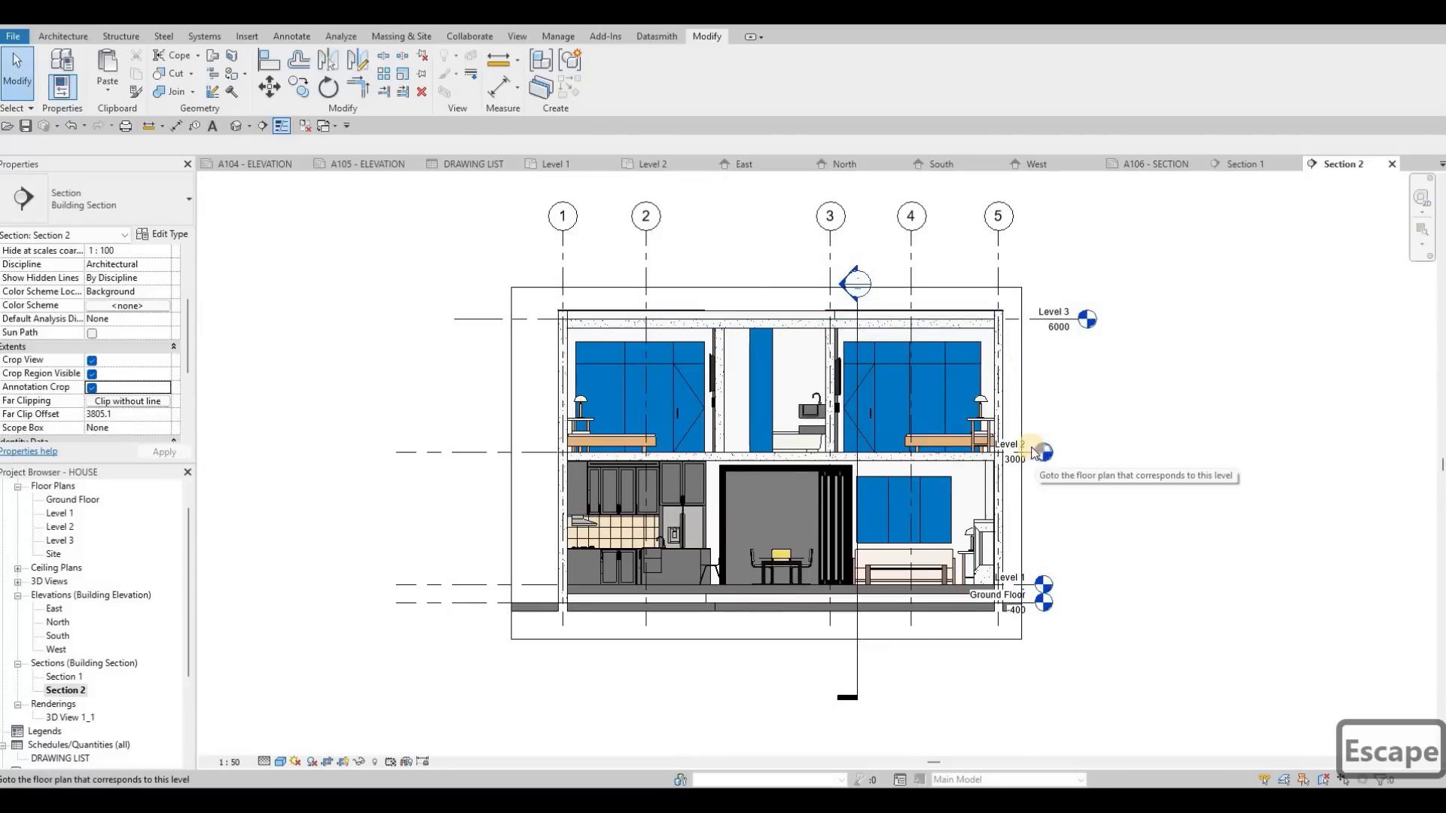
pyautogui.scroll(1, 1021, 467)
pyautogui.click(1019, 468)
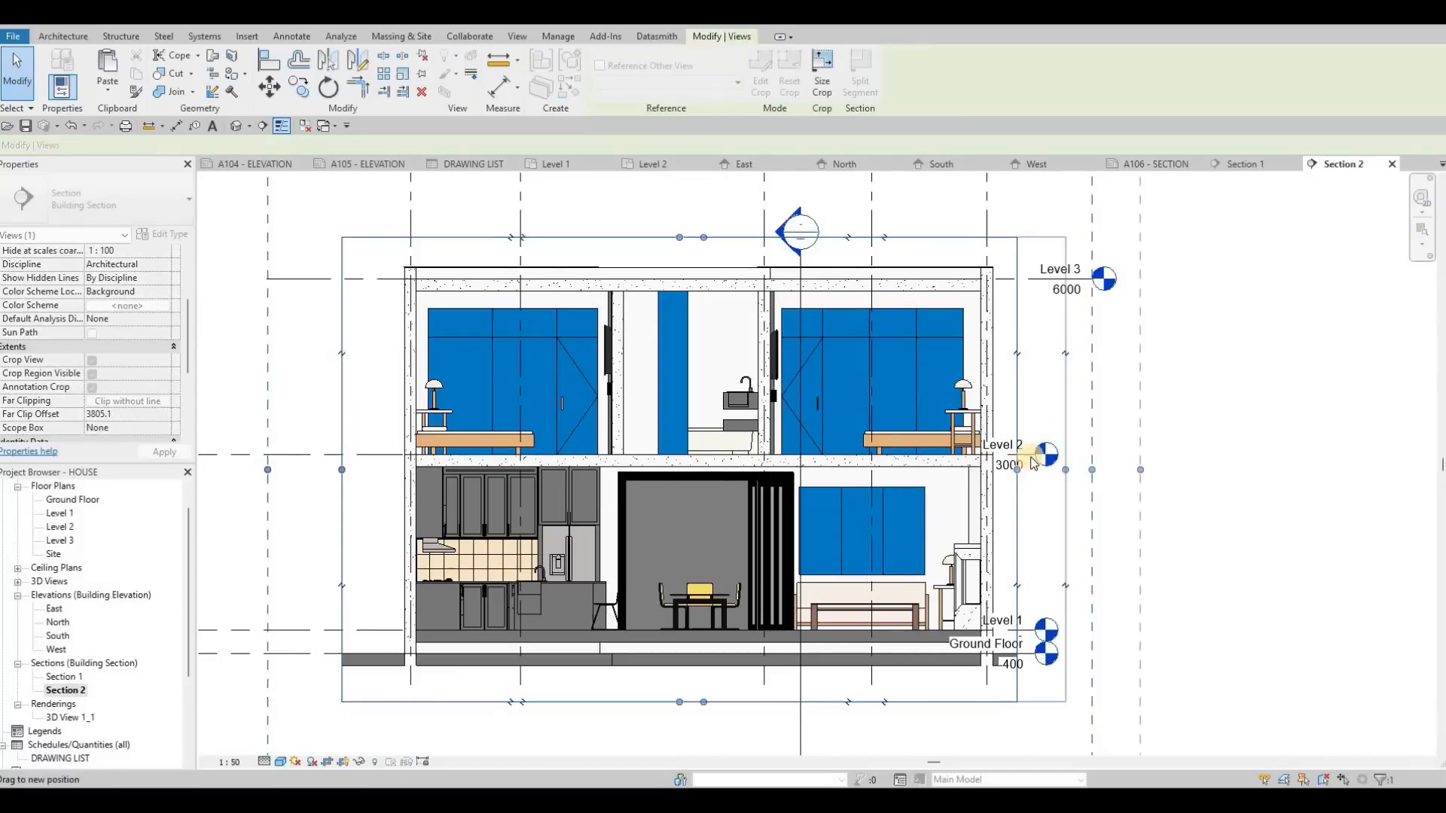
pyautogui.press('Escape')
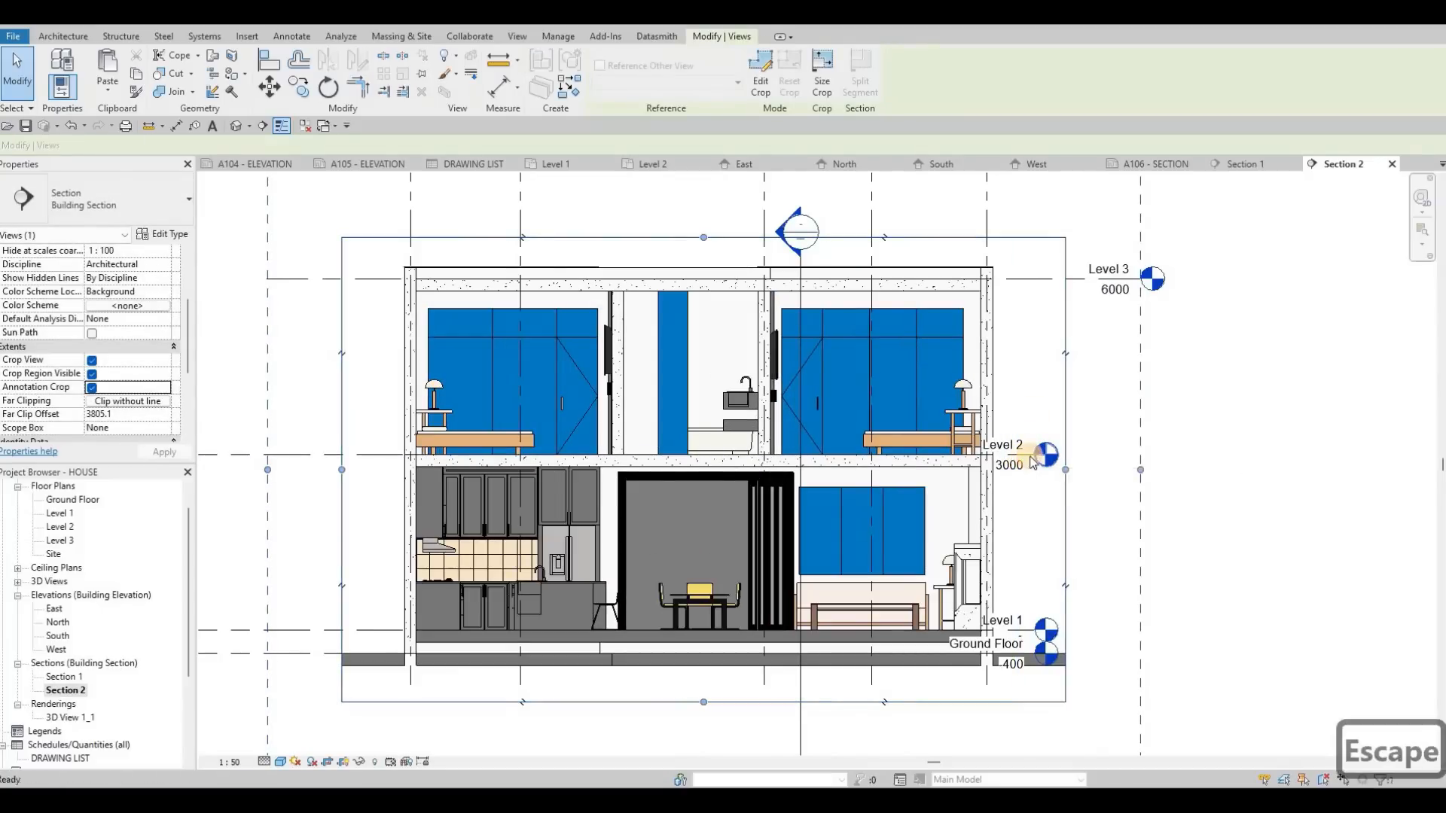
# Step: Extend the lower level heads outward in line with Level 3, and offset the Ground Floor head downward with an elbow to clear Level 1
pyautogui.click(1142, 446)
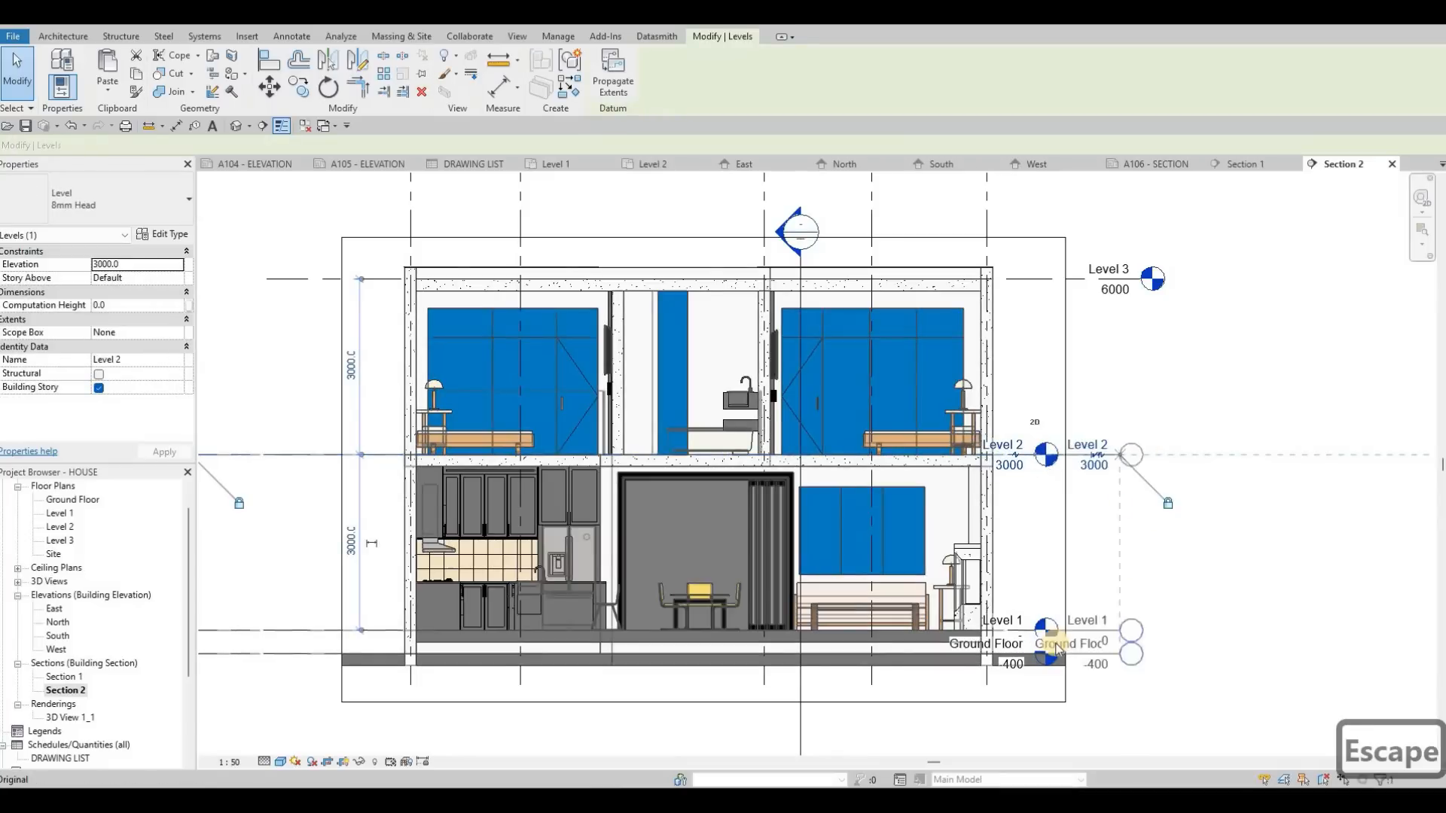
pyautogui.scroll(1, 1096, 661)
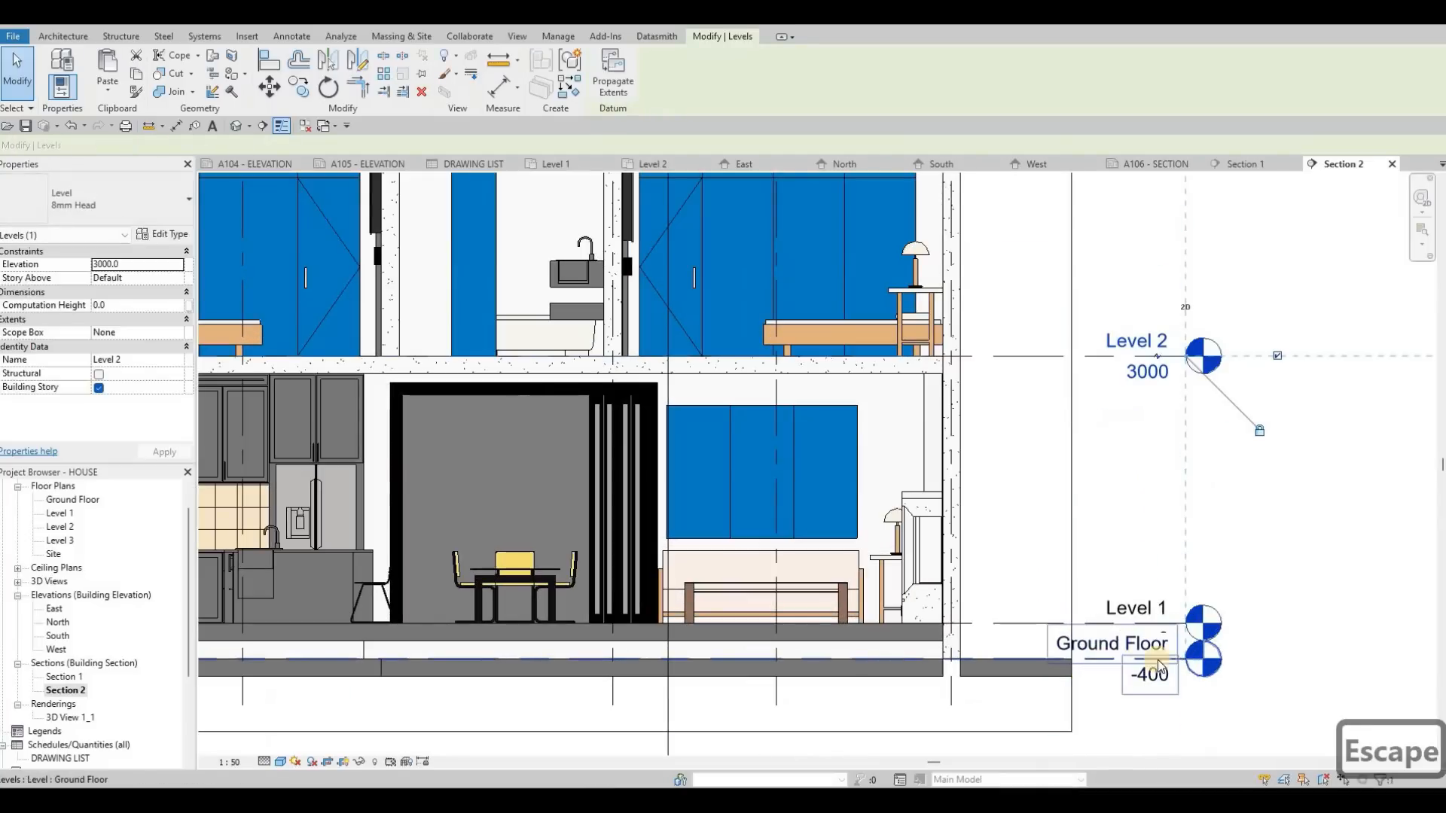
pyautogui.click(1180, 682)
pyautogui.scroll(2, 1159, 647)
pyautogui.moveTo(902, 440); pyautogui.dragTo(859, 198, button='middle')
pyautogui.moveTo(1135, 486); pyautogui.dragTo(1144, 493)
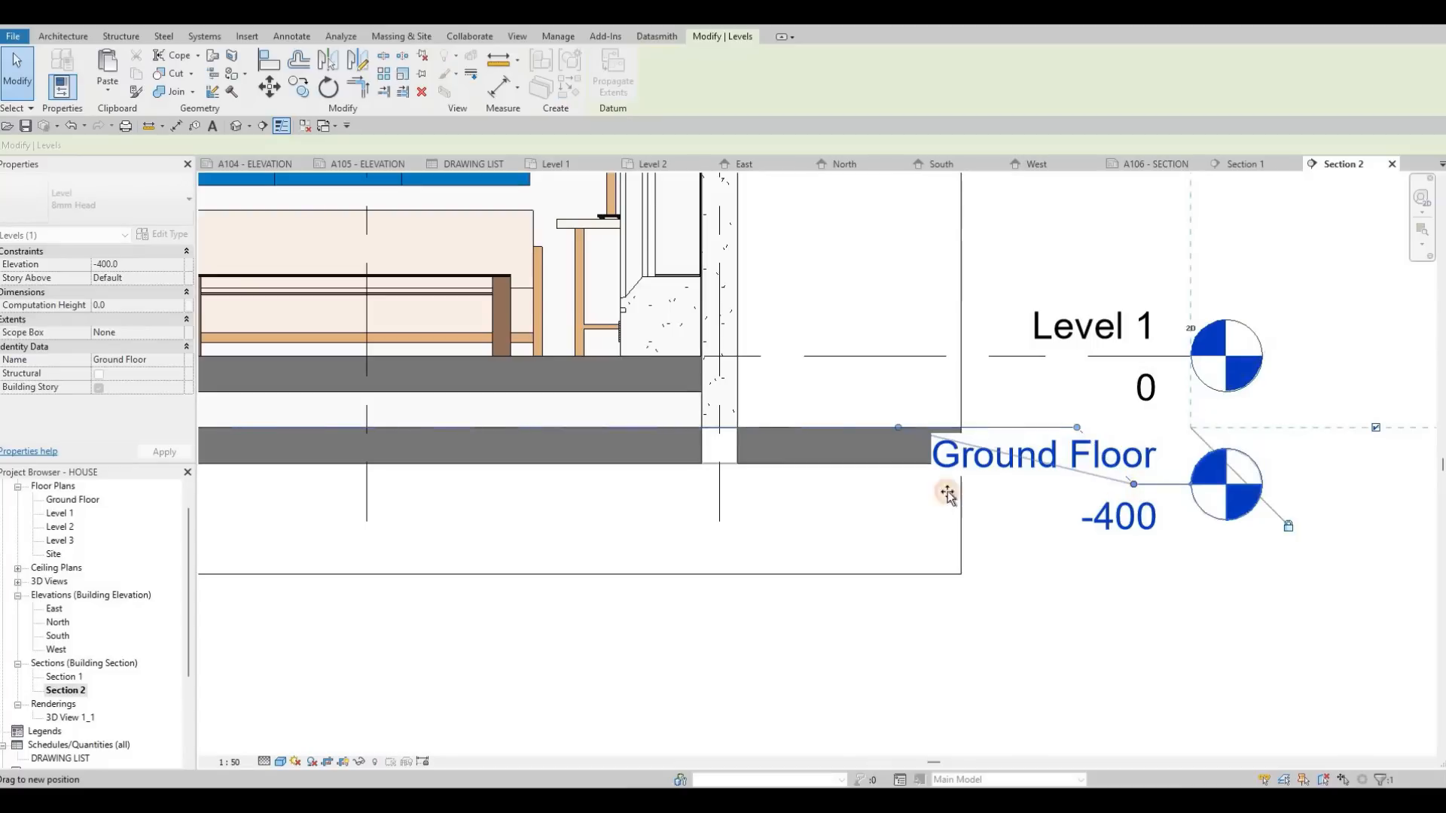
pyautogui.moveTo(947, 493); pyautogui.dragTo(919, 490)
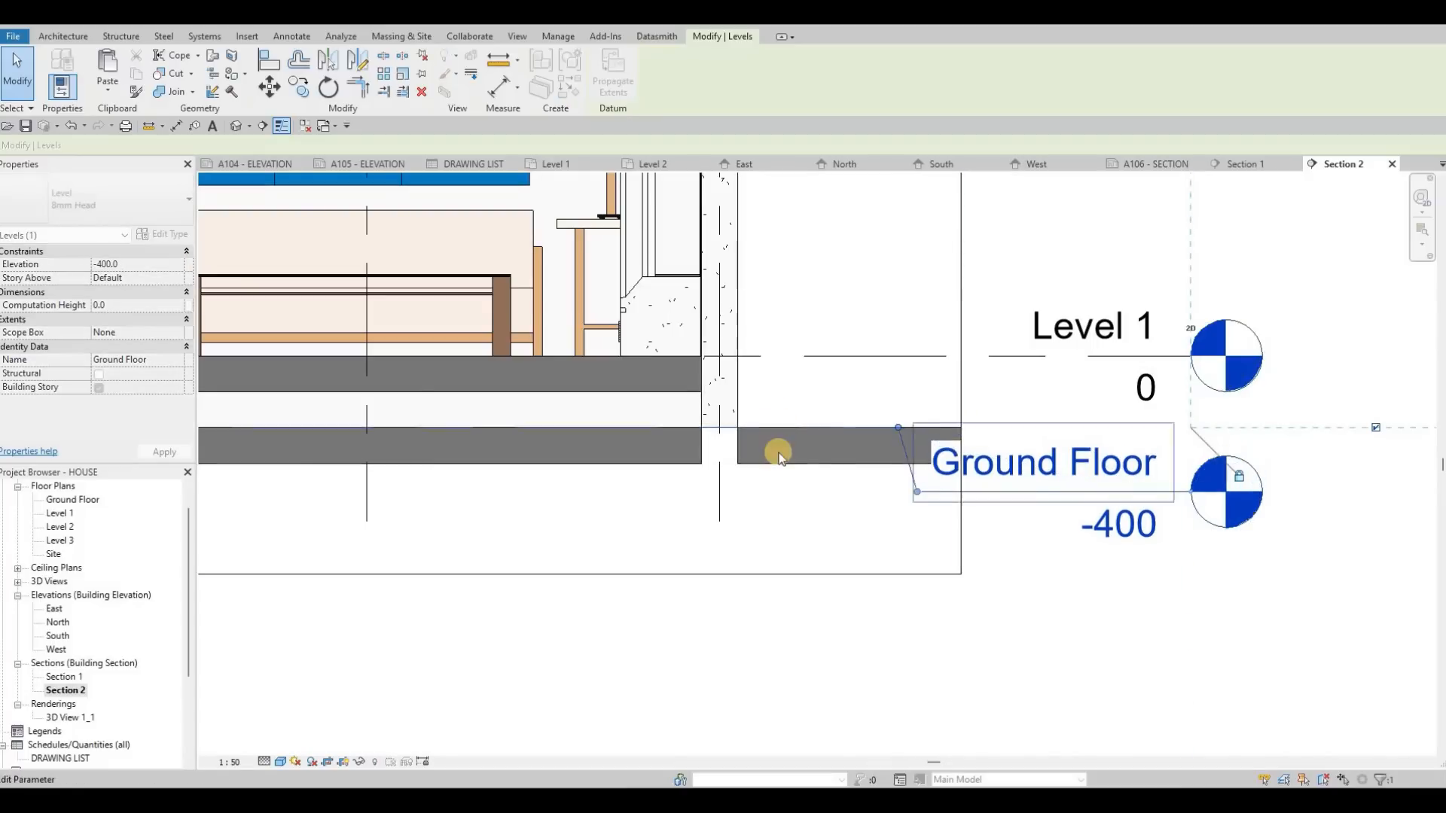
pyautogui.scroll(-5, 779, 455)
pyautogui.press('Escape')
pyautogui.press('Escape')
pyautogui.press('Escape')
pyautogui.scroll(1, 1005, 215)
# Step: Paste the two copied frame rectangles onto sheet A106 - SECTION, aligned to the current view
pyautogui.click(1165, 164)
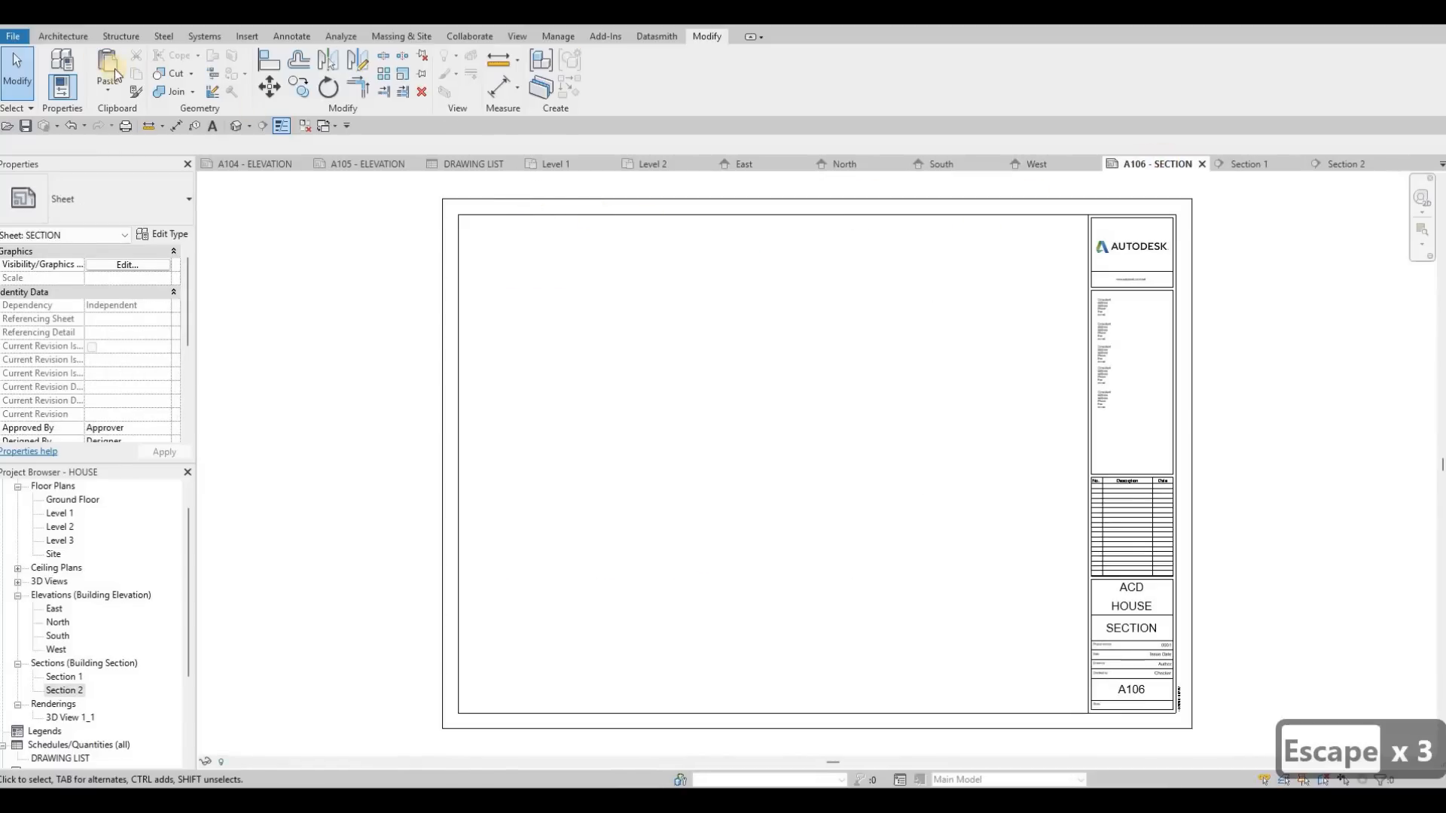
pyautogui.click(108, 84)
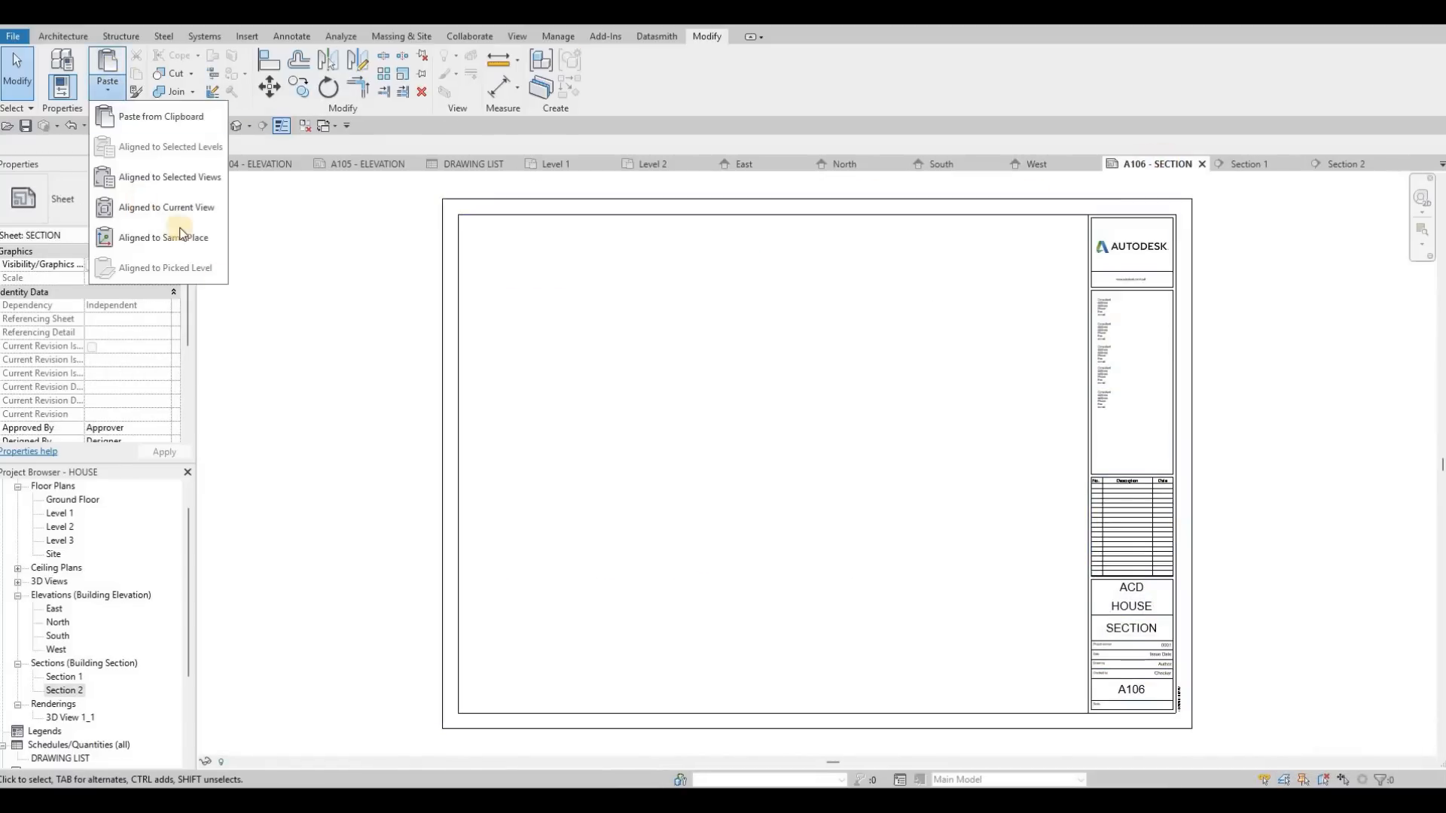
pyautogui.click(140, 202)
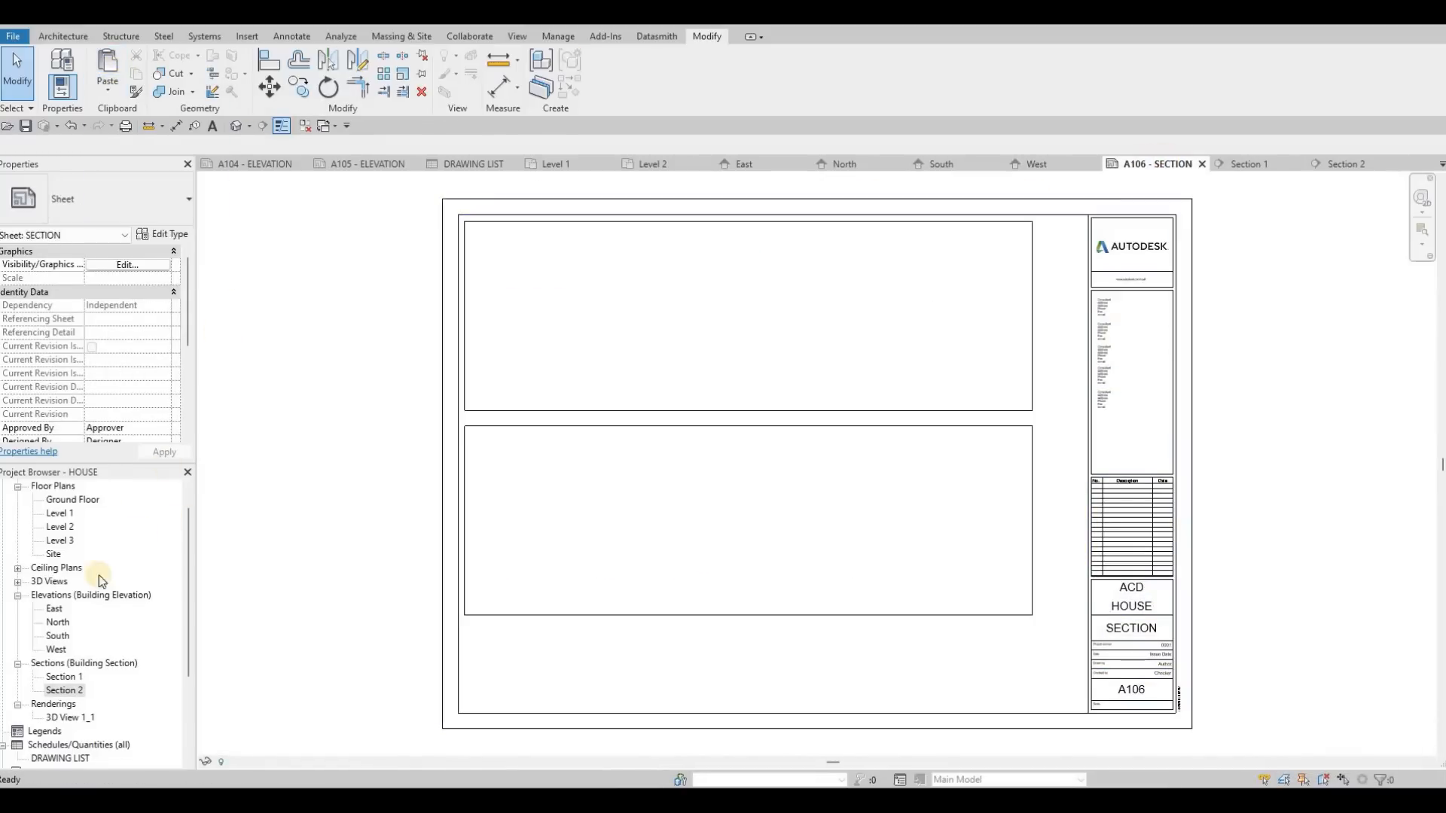
# Step: Place the Section 1 view in the upper frame and the Section 2 view in the lower frame of the sheet
pyautogui.click(64, 677)
pyautogui.press('Escape')
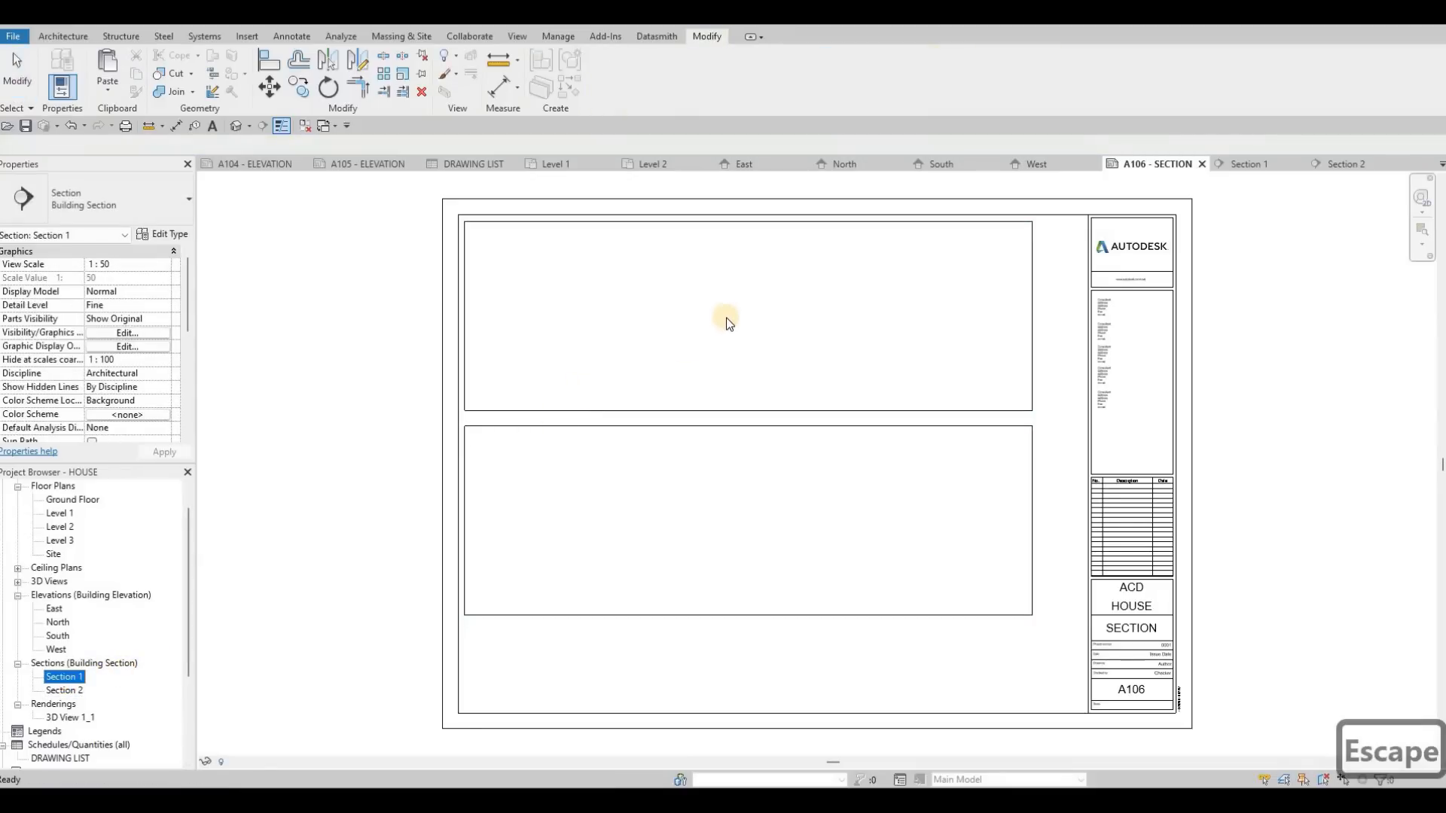
pyautogui.click(730, 309)
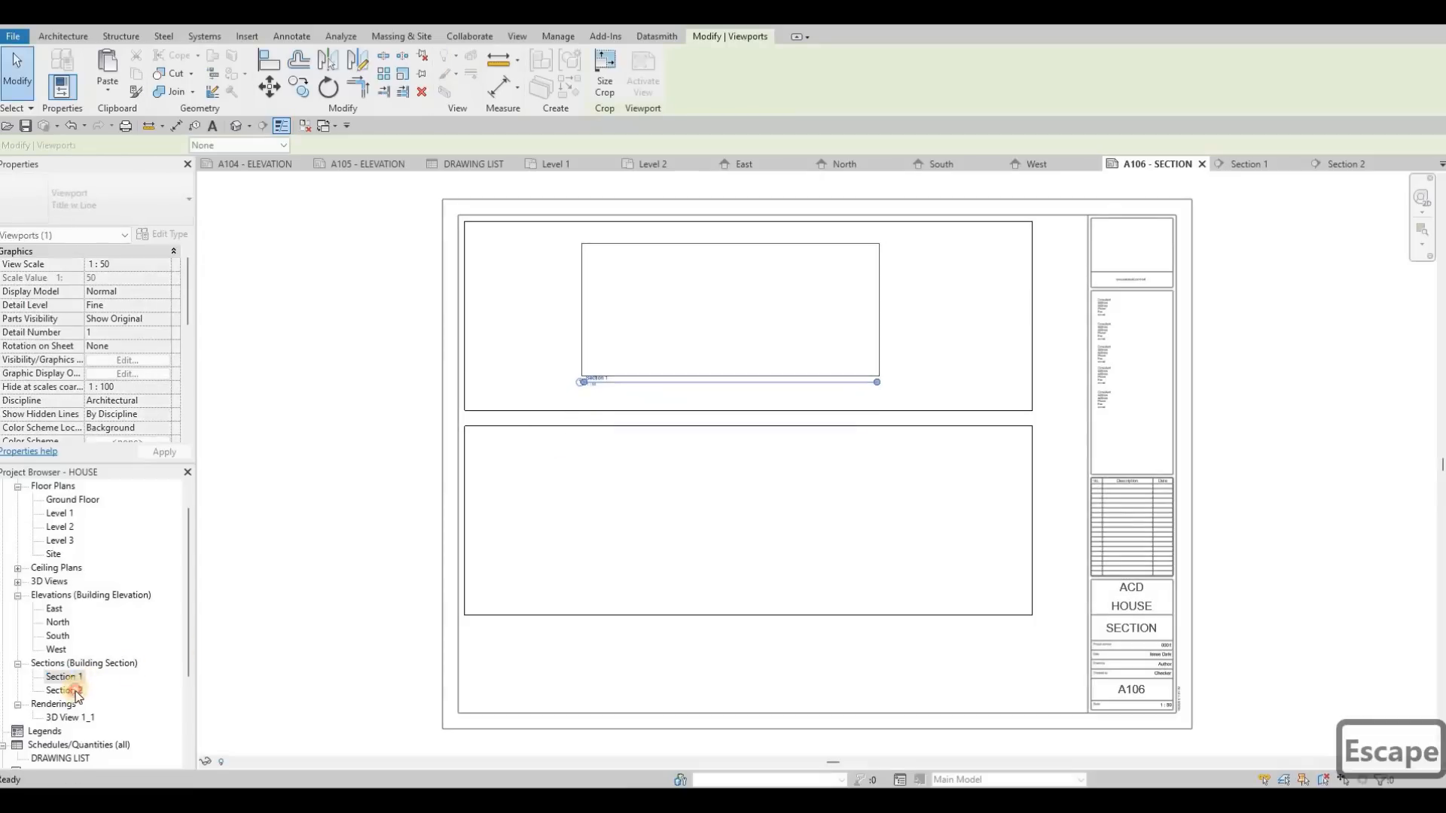
pyautogui.click(721, 518)
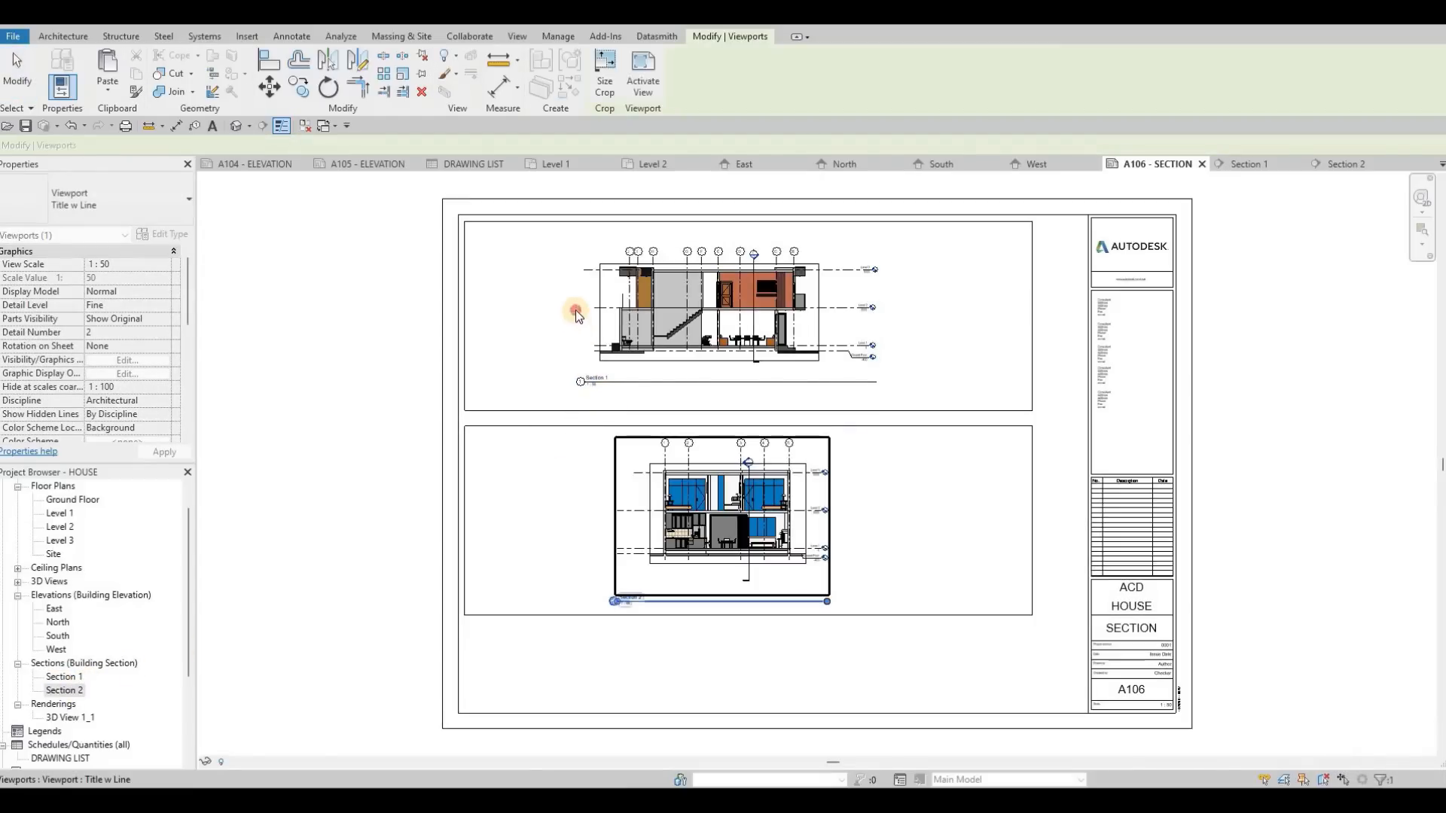
# Step: Move the Section 1 view title just below the upper frame's left corner and shorten its title line to the text
pyautogui.scroll(2, 573, 317)
pyautogui.press('Escape')
pyautogui.moveTo(387, 369); pyautogui.dragTo(833, 371)
pyautogui.press('Escape')
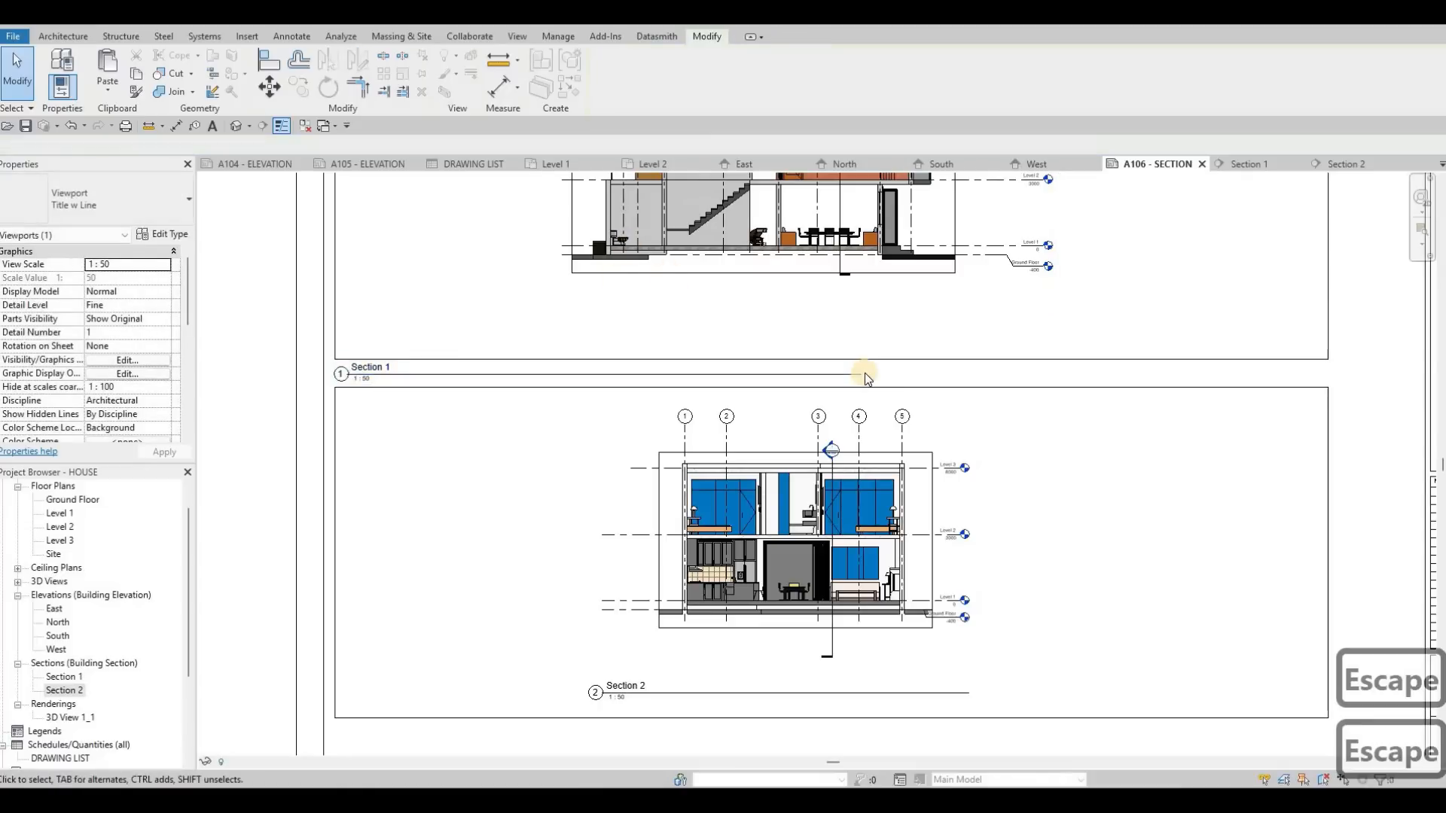
pyautogui.moveTo(419, 392); pyautogui.dragTo(488, 550)
pyautogui.moveTo(665, 626); pyautogui.dragTo(689, 486, button='middle')
pyautogui.press('Escape')
# Step: Move the Section 2 view title below the lower frame's left corner and shorten its line to match the Section 1 title
pyautogui.moveTo(639, 551); pyautogui.dragTo(386, 594)
pyautogui.moveTo(745, 539); pyautogui.dragTo(419, 588)
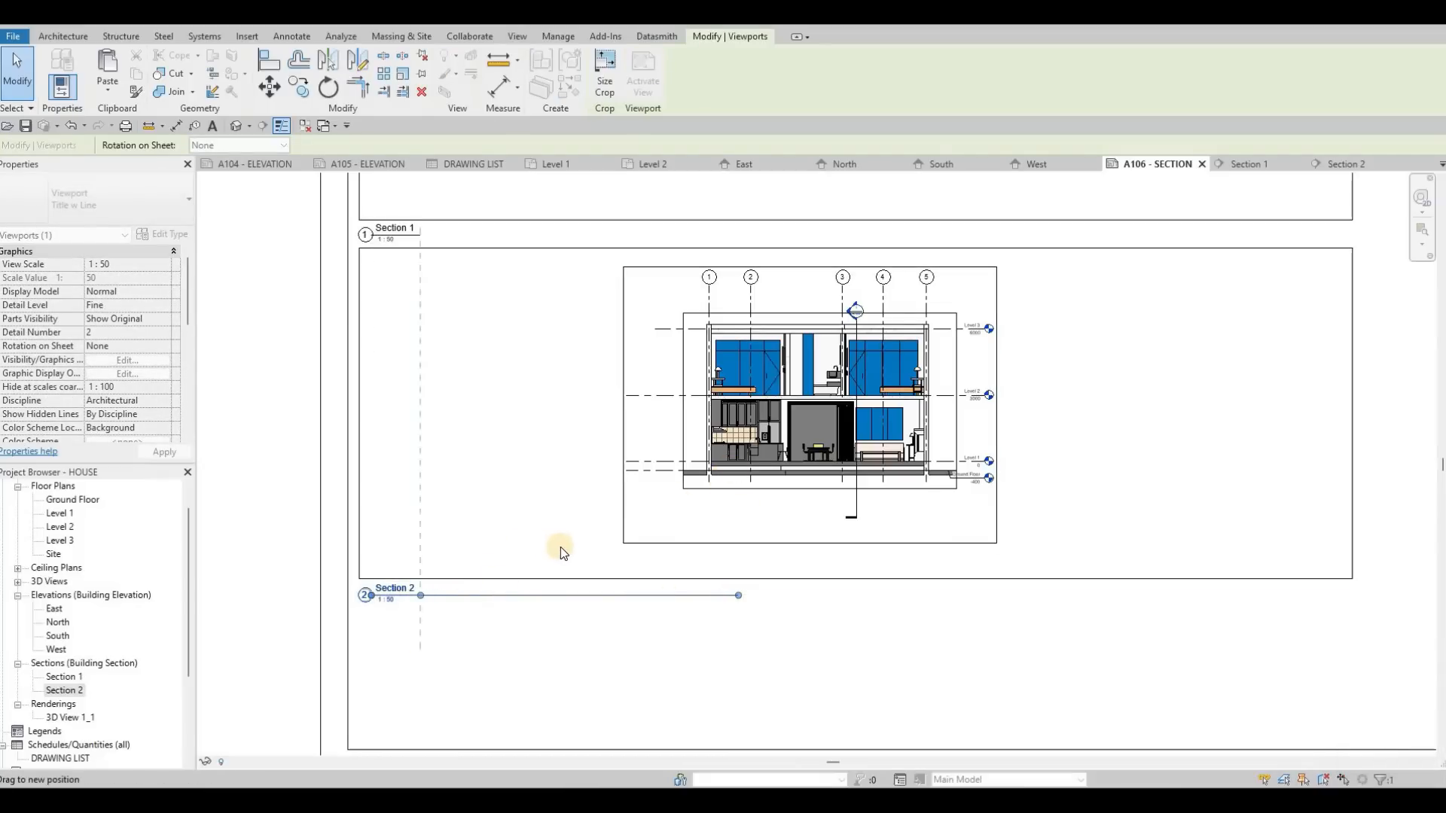
pyautogui.press('Escape')
pyautogui.press('Escape')
pyautogui.scroll(-2, 560, 547)
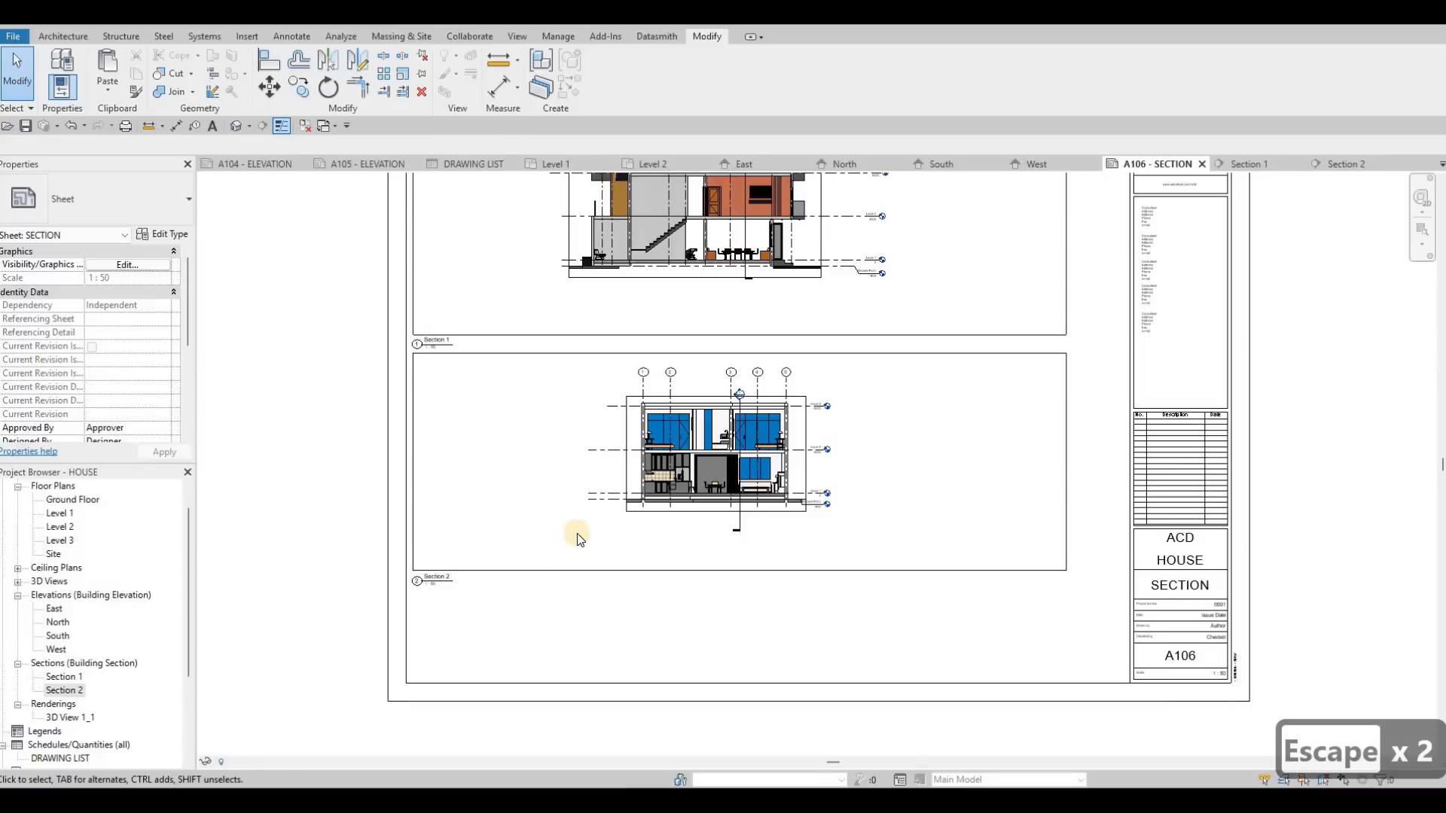
pyautogui.press('Escape')
pyautogui.scroll(-2, 527, 534)
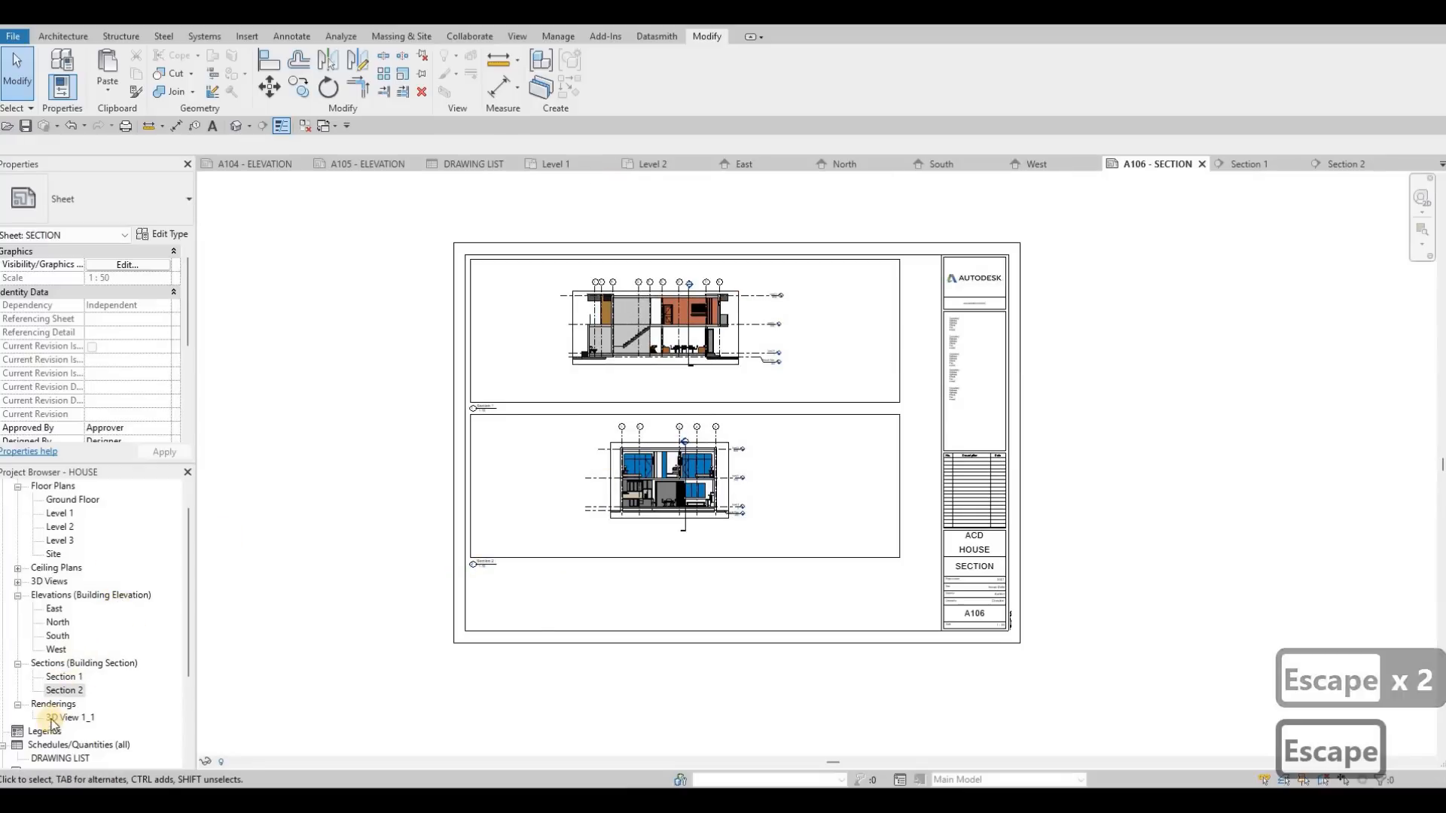
# Step: Create a new sheet with the A0 metric titleblock
pyautogui.scroll(-1, 56, 715)
pyautogui.scroll(-2, 61, 751)
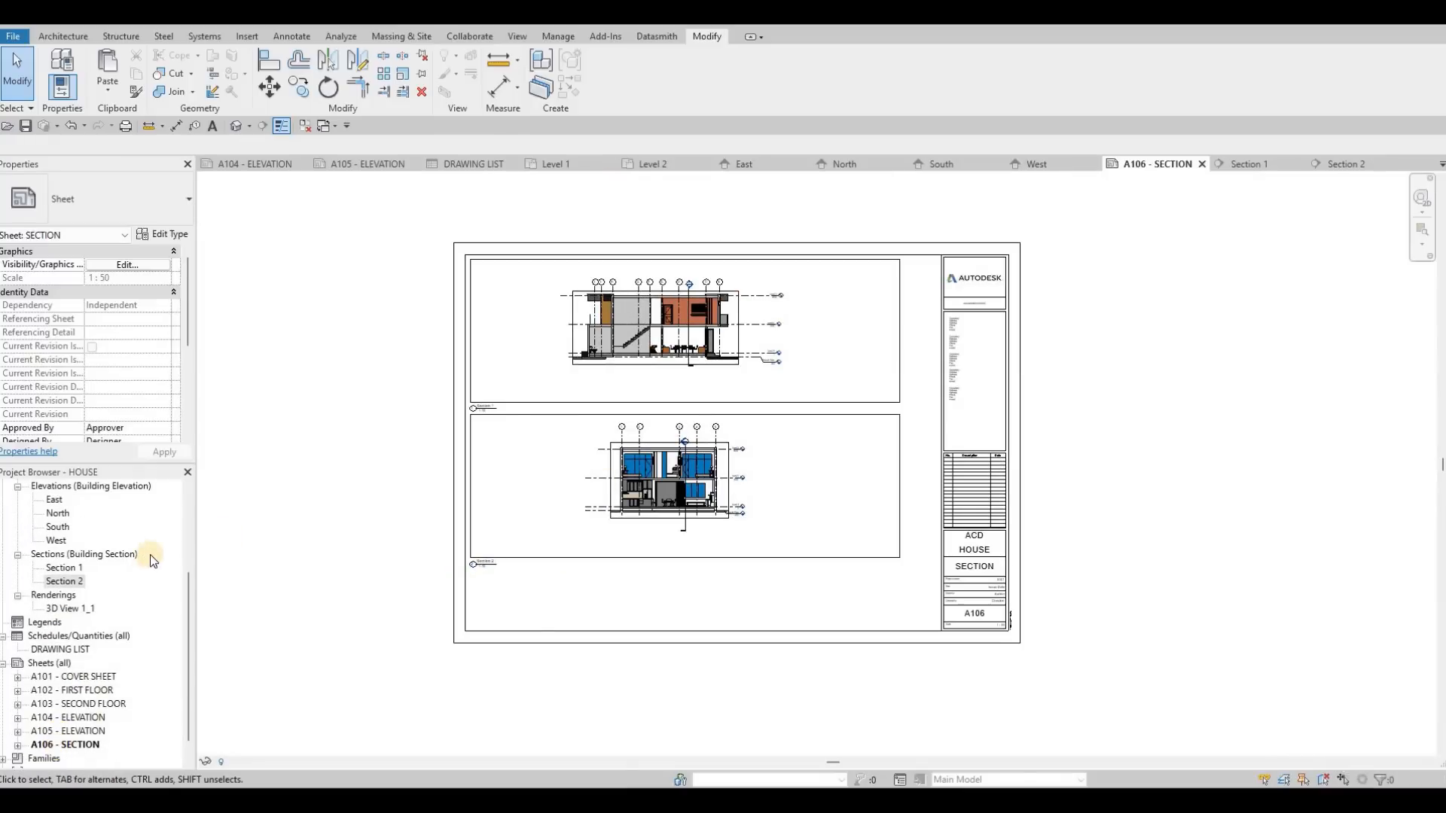
pyautogui.rightClick(58, 745)
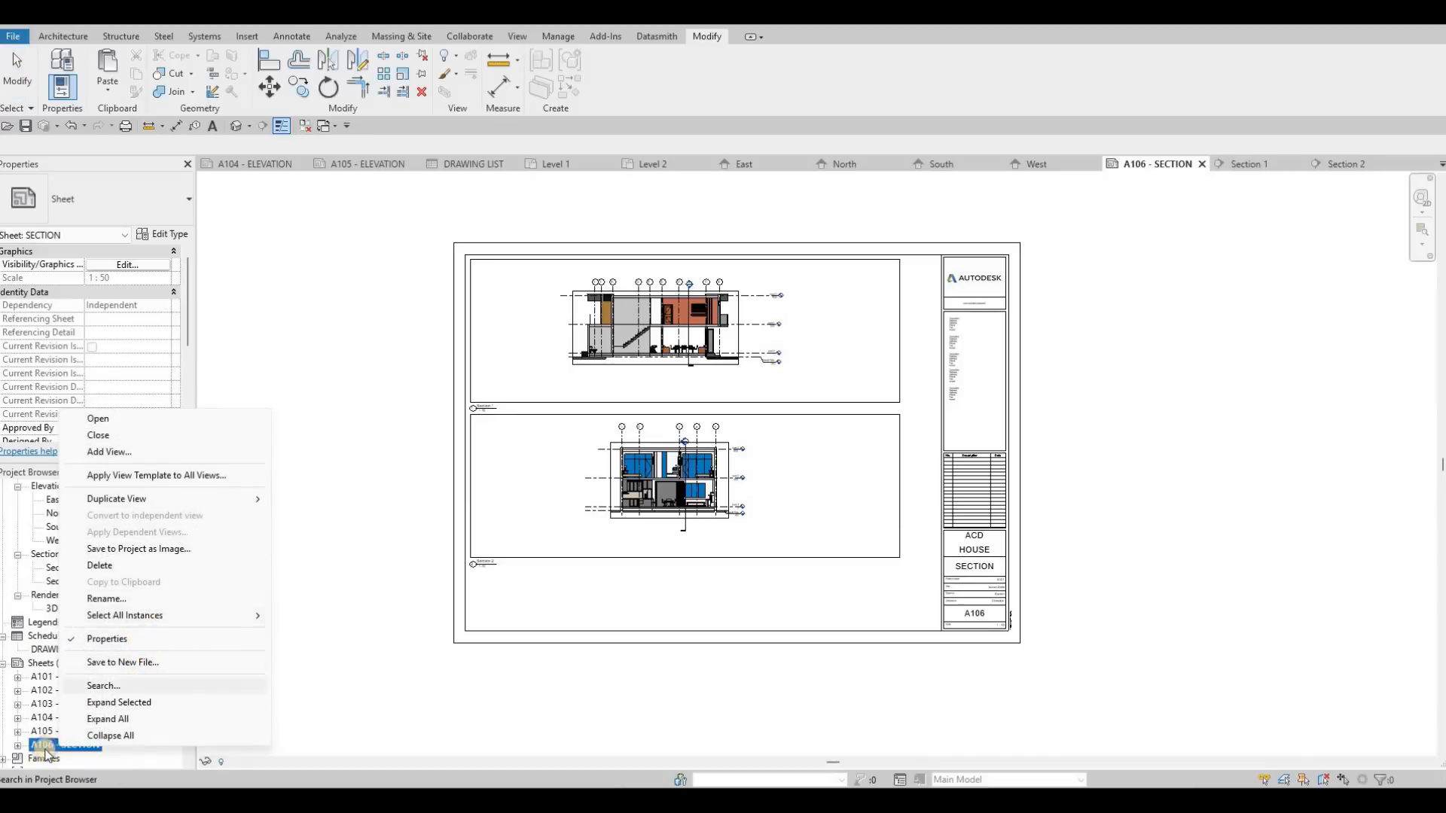
pyautogui.click(41, 669)
pyautogui.press('Escape')
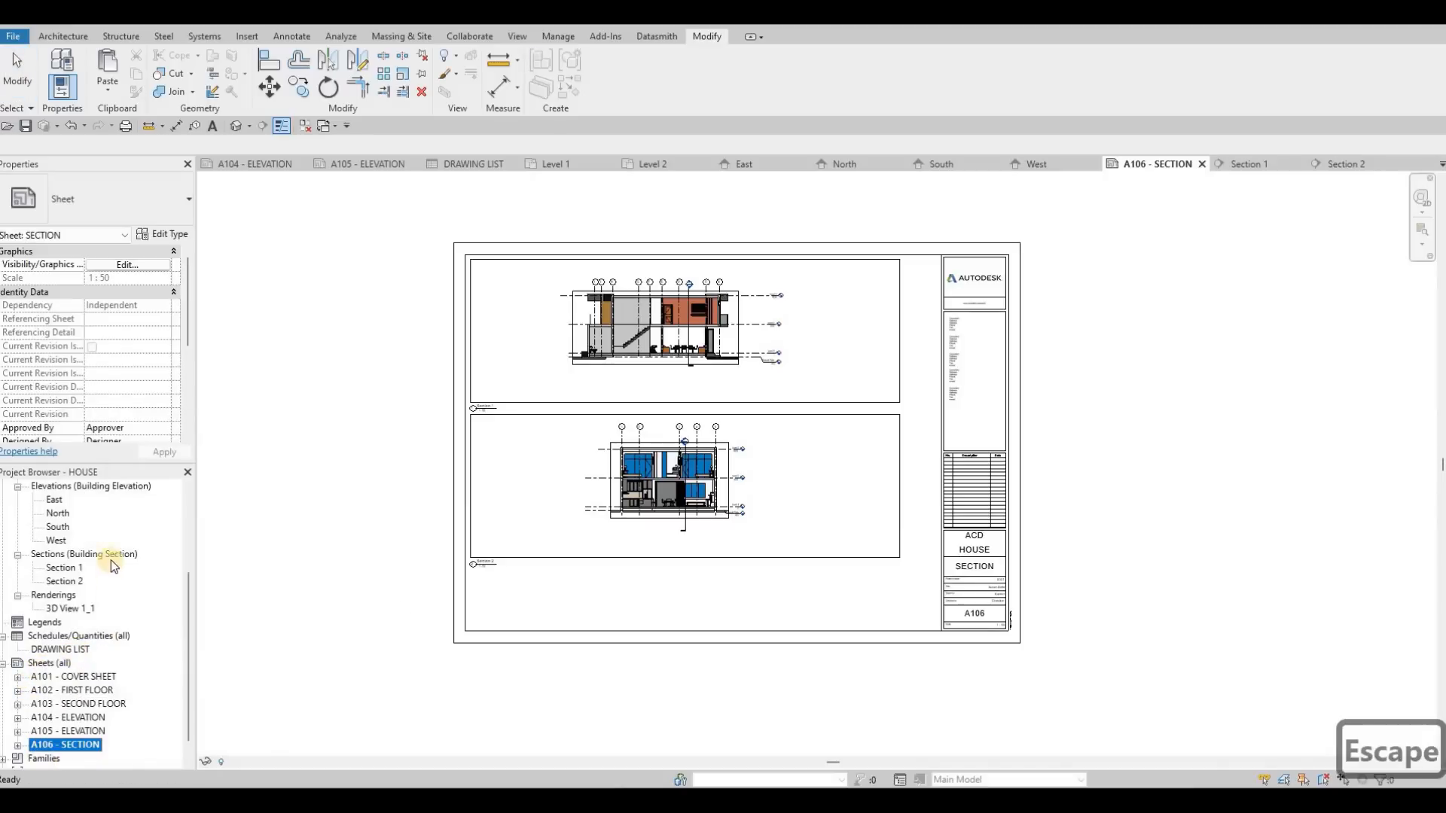
pyautogui.rightClick(57, 663)
pyautogui.click(96, 543)
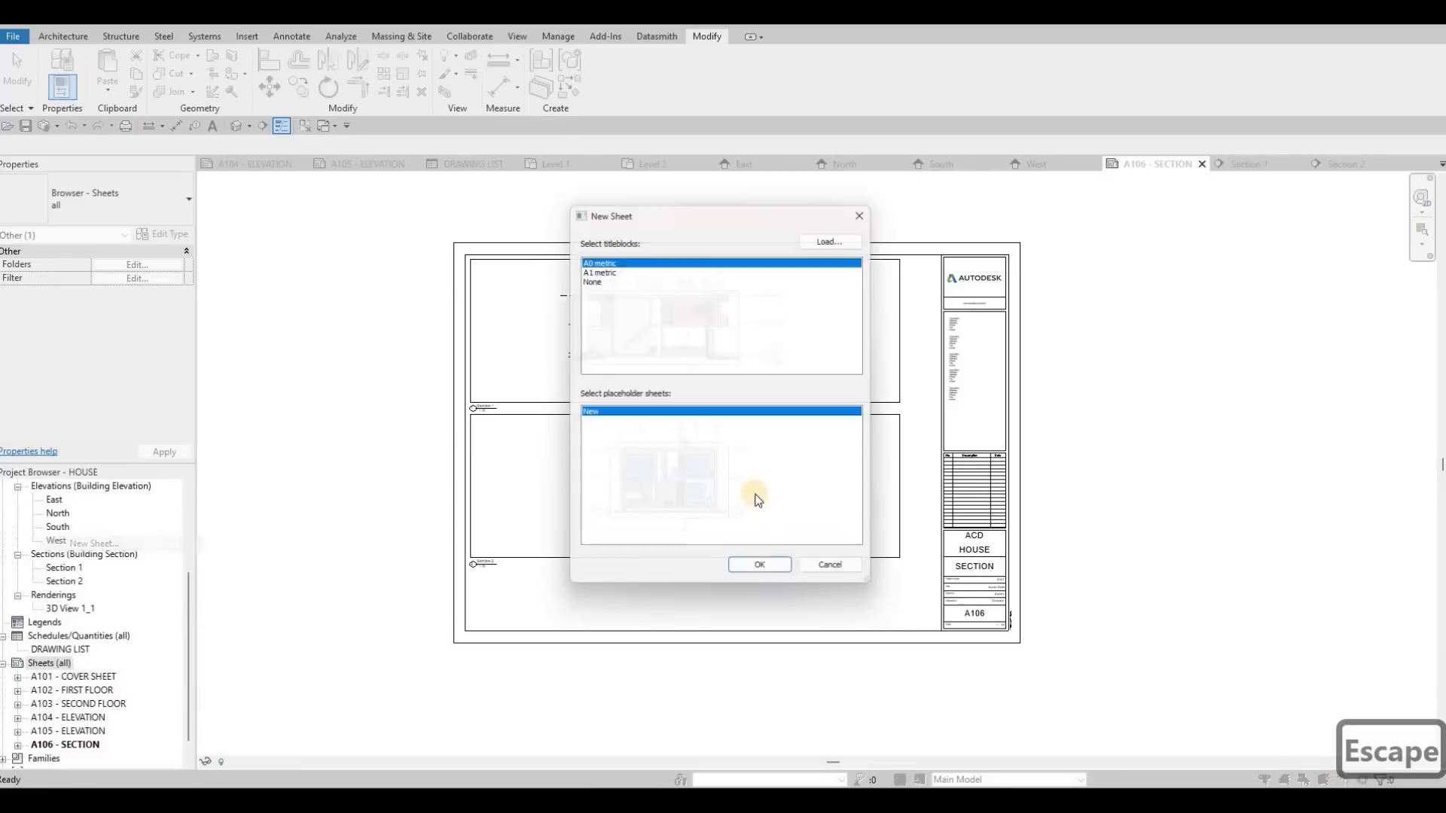
pyautogui.press('Return')
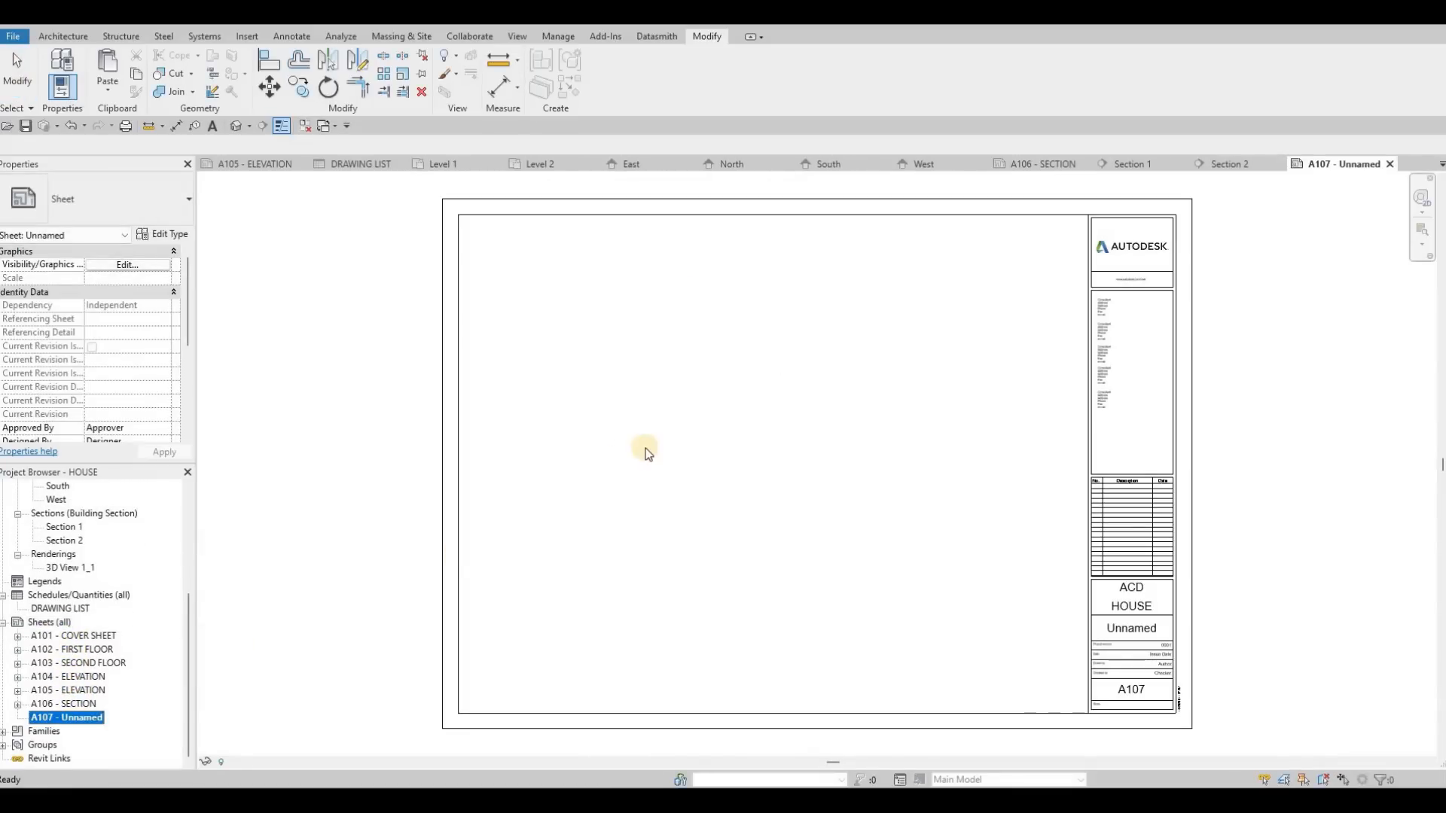
# Step: Rename sheet A107 as CALLOUTS
pyautogui.press('F2')
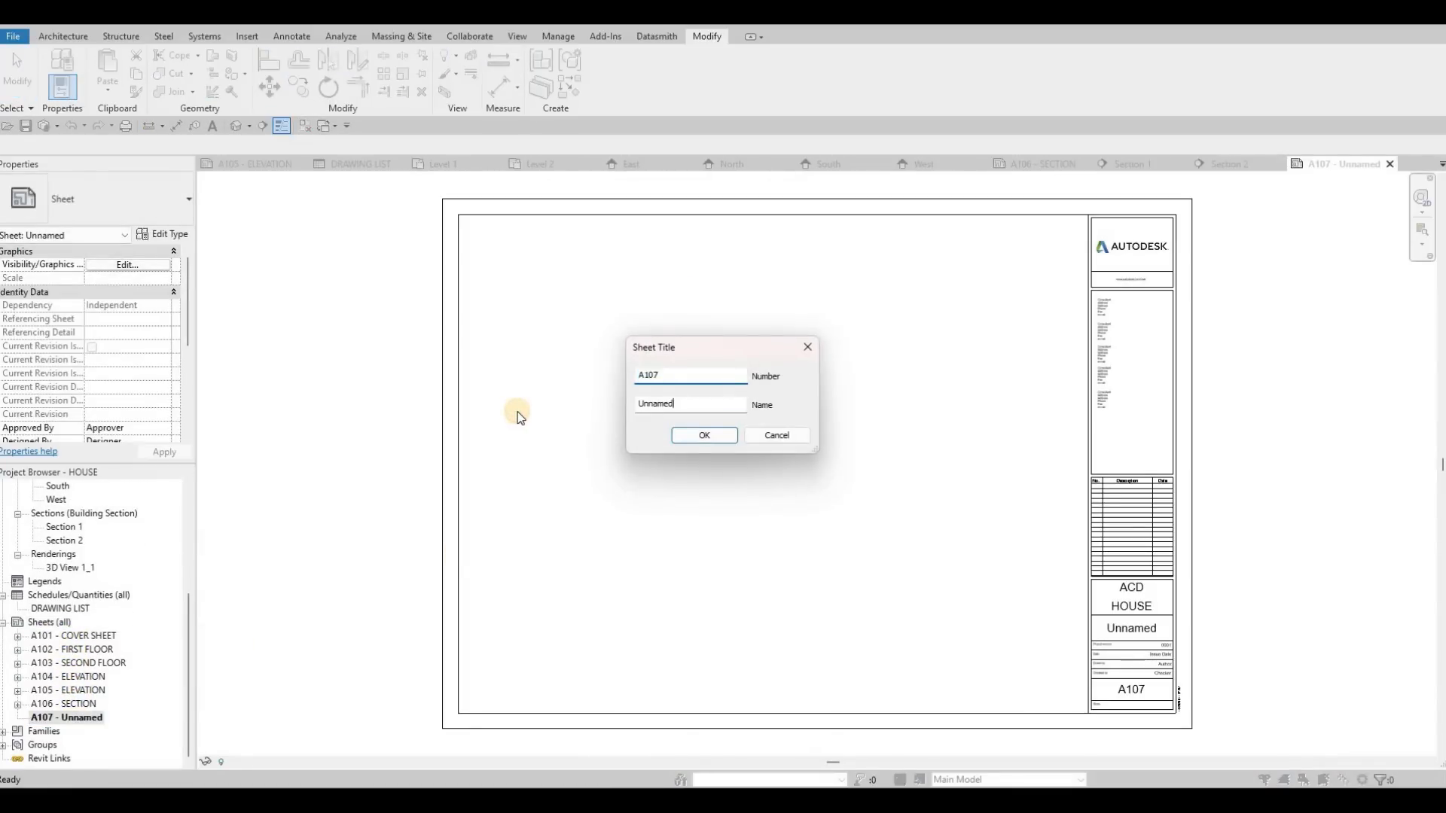
pyautogui.write('CAL')
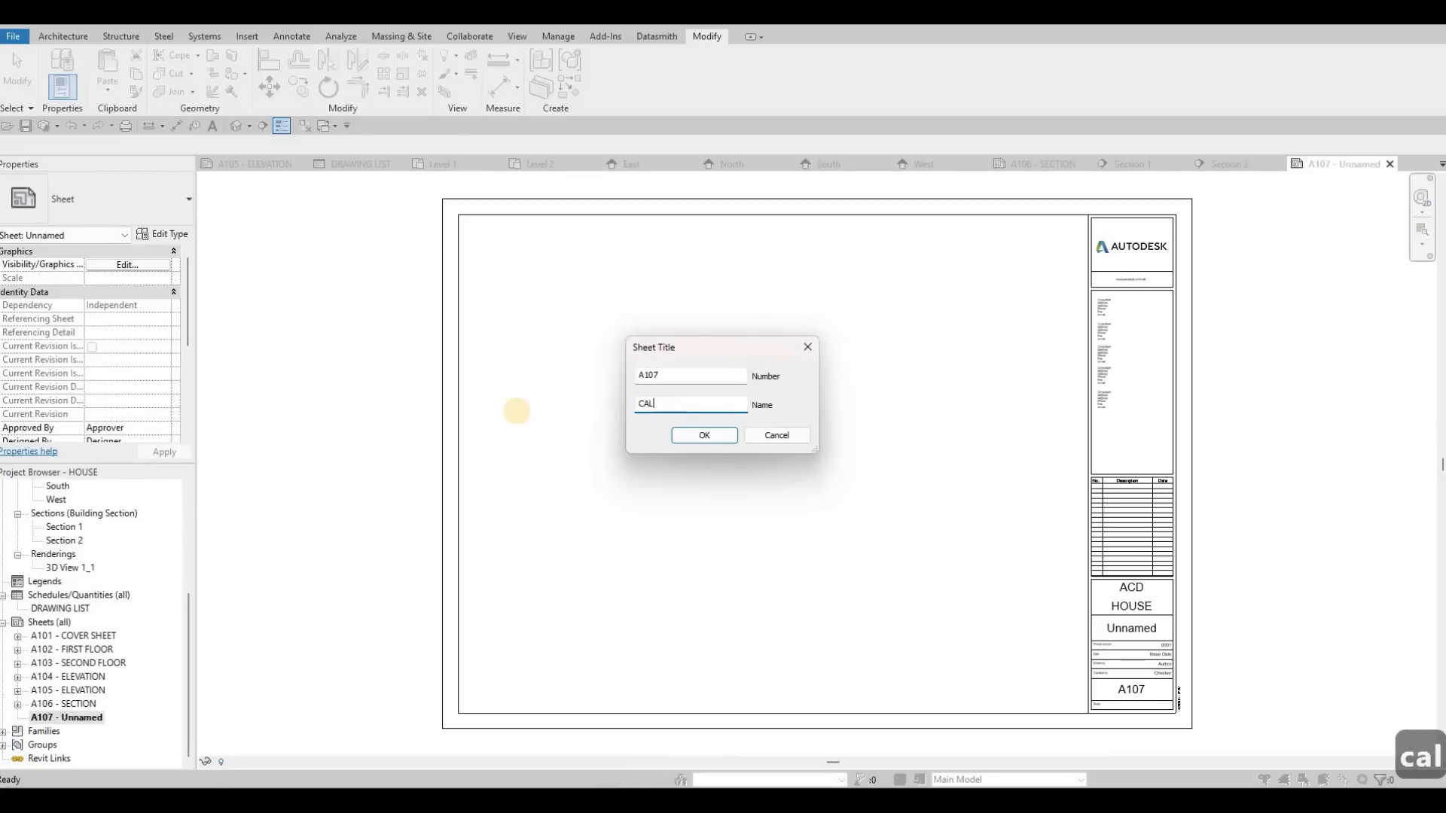
pyautogui.write('LOUTS')
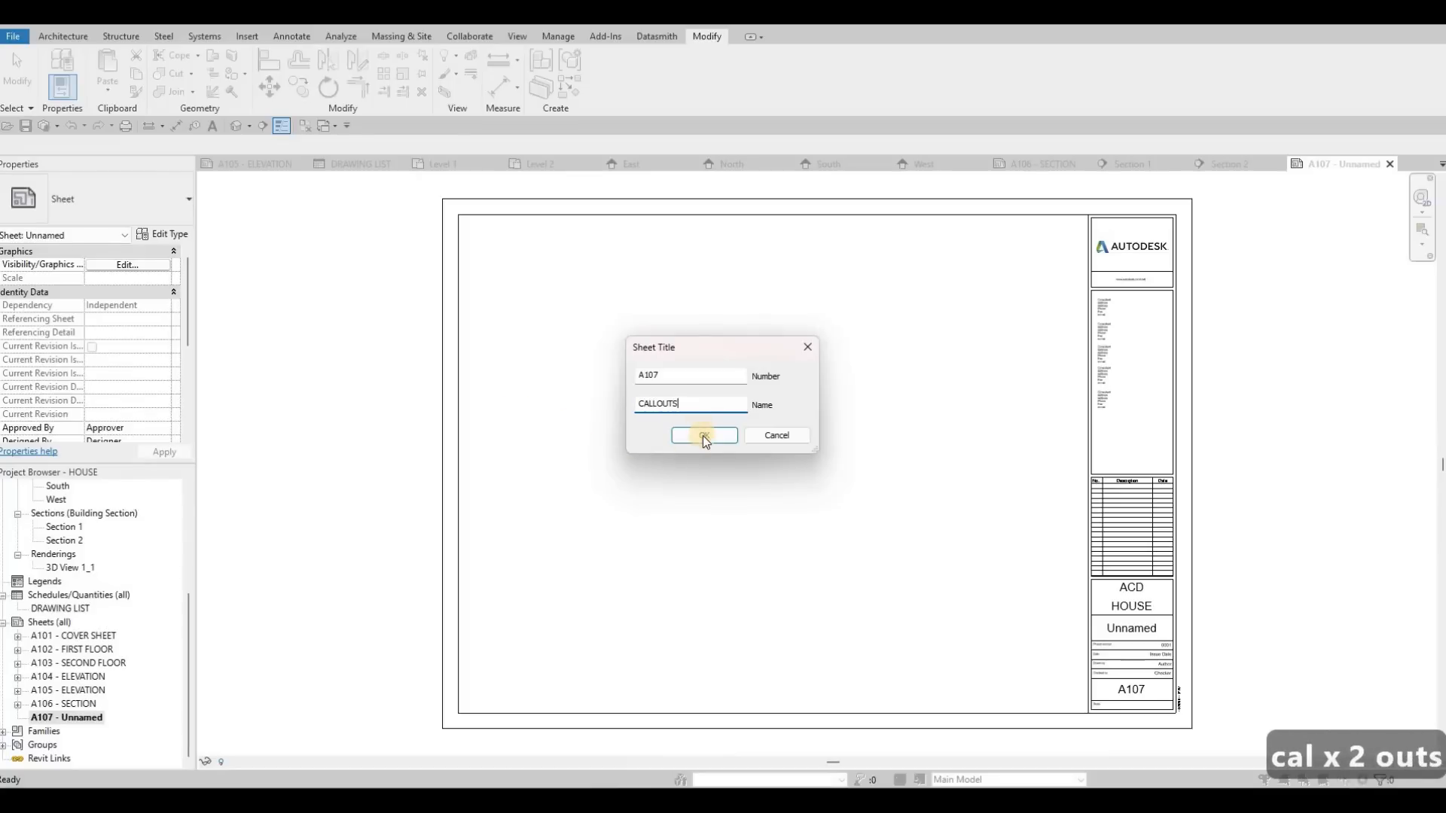
pyautogui.click(704, 436)
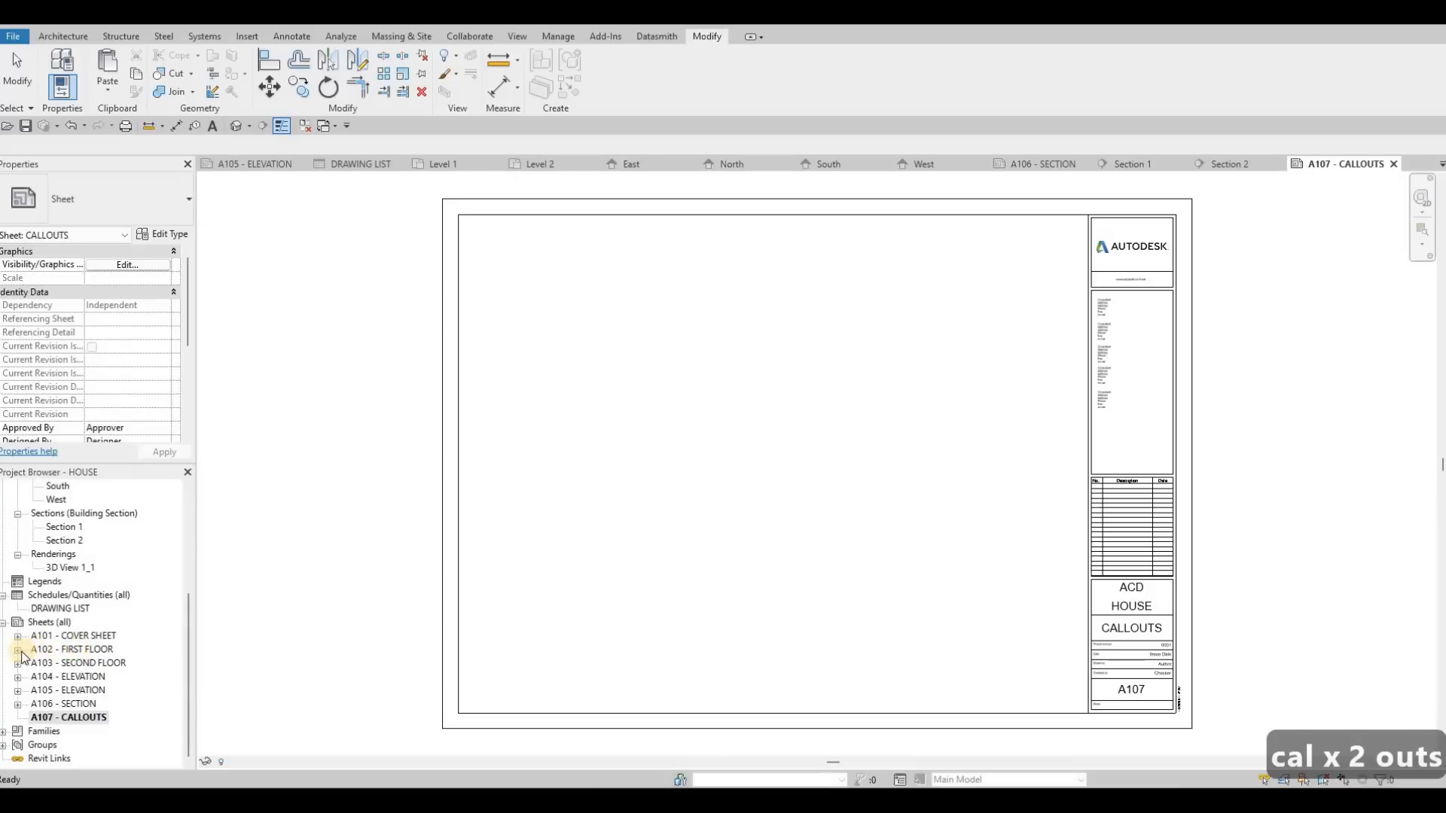
# Step: Open the Level 1 floor plan that is placed on sheet A102 - FIRST FLOOR
pyautogui.doubleClick(89, 666)
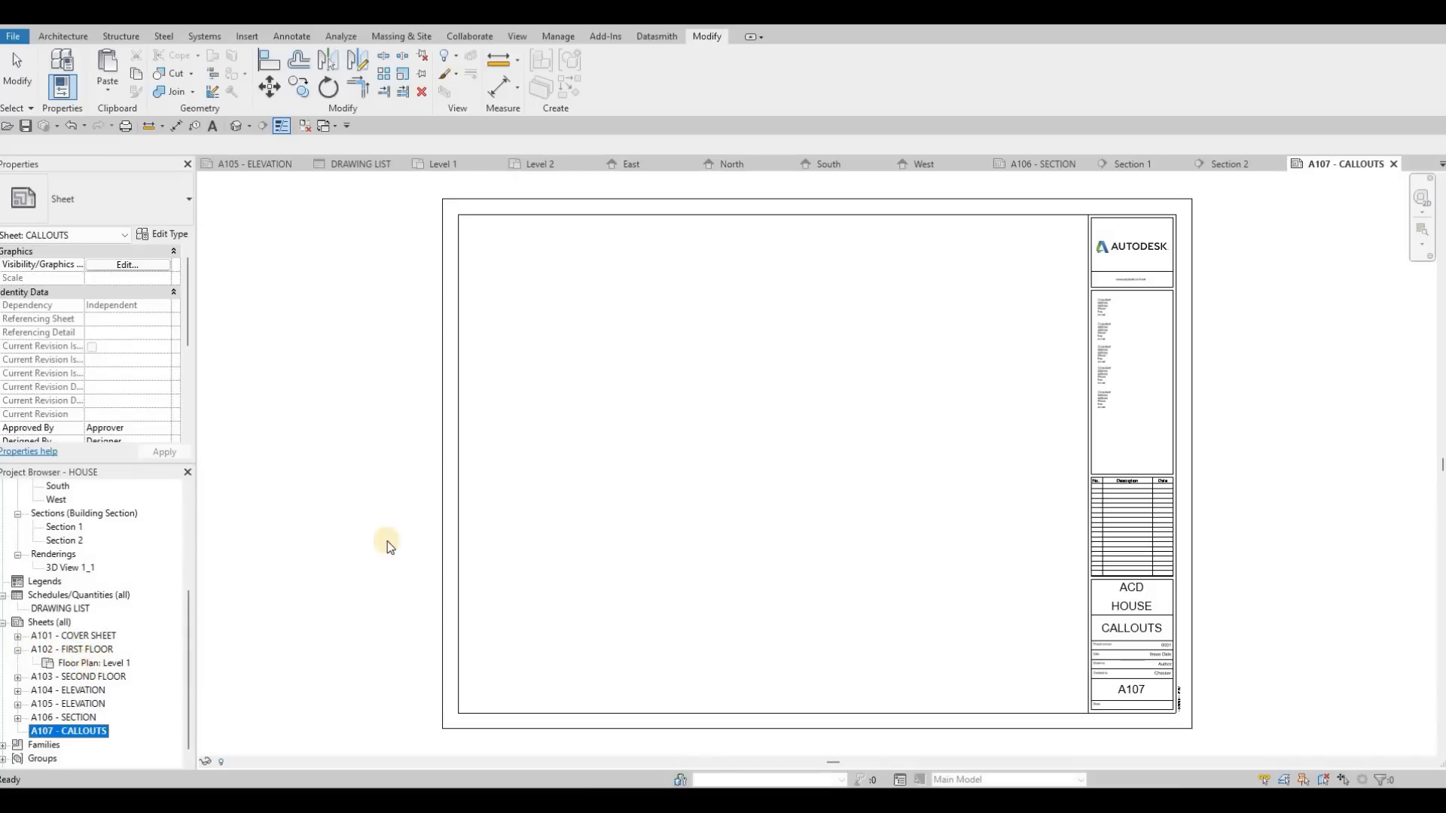
pyautogui.moveTo(467, 377); pyautogui.dragTo(482, 405, button='middle')
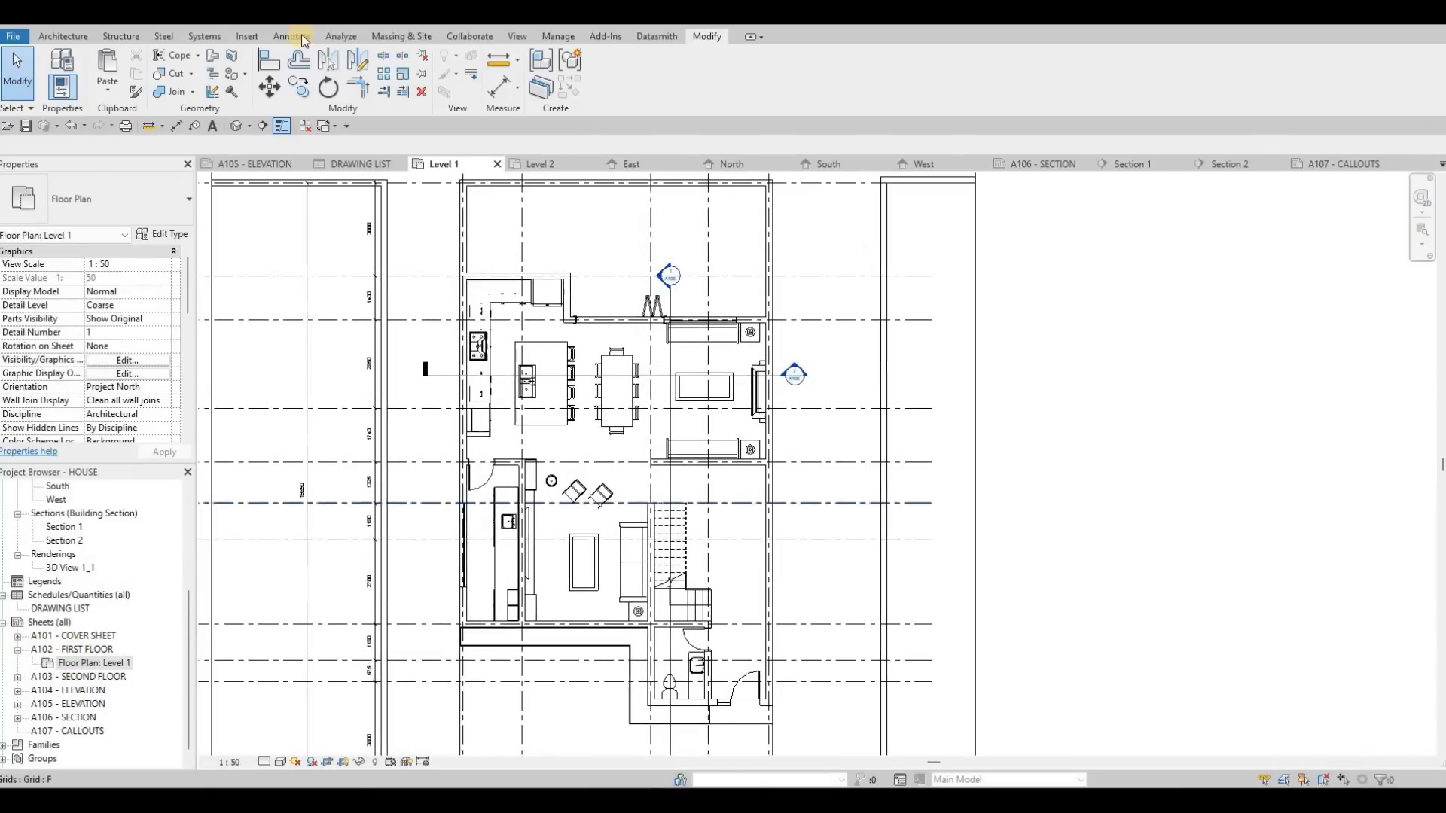
pyautogui.click(247, 36)
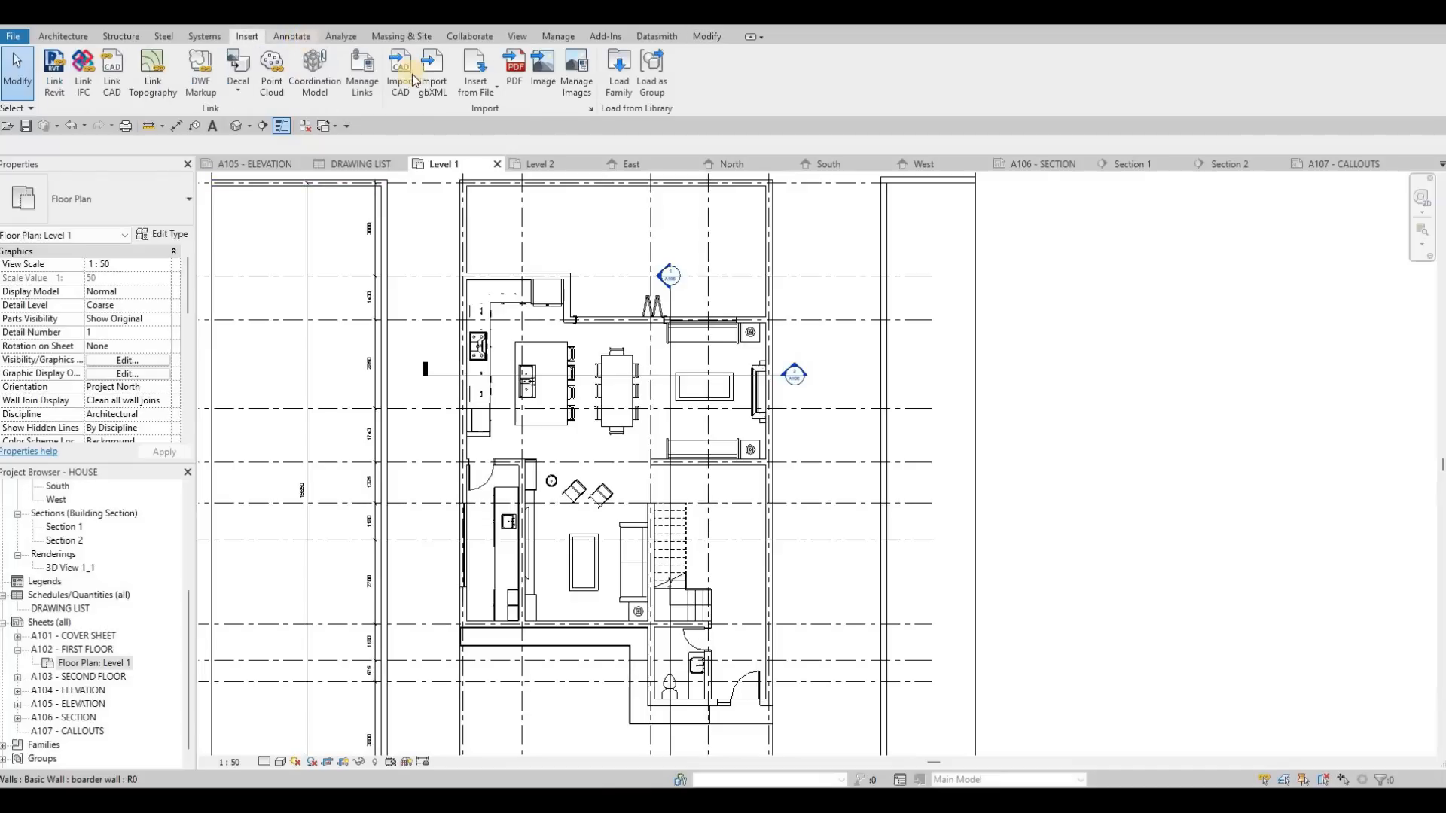
pyautogui.click(301, 36)
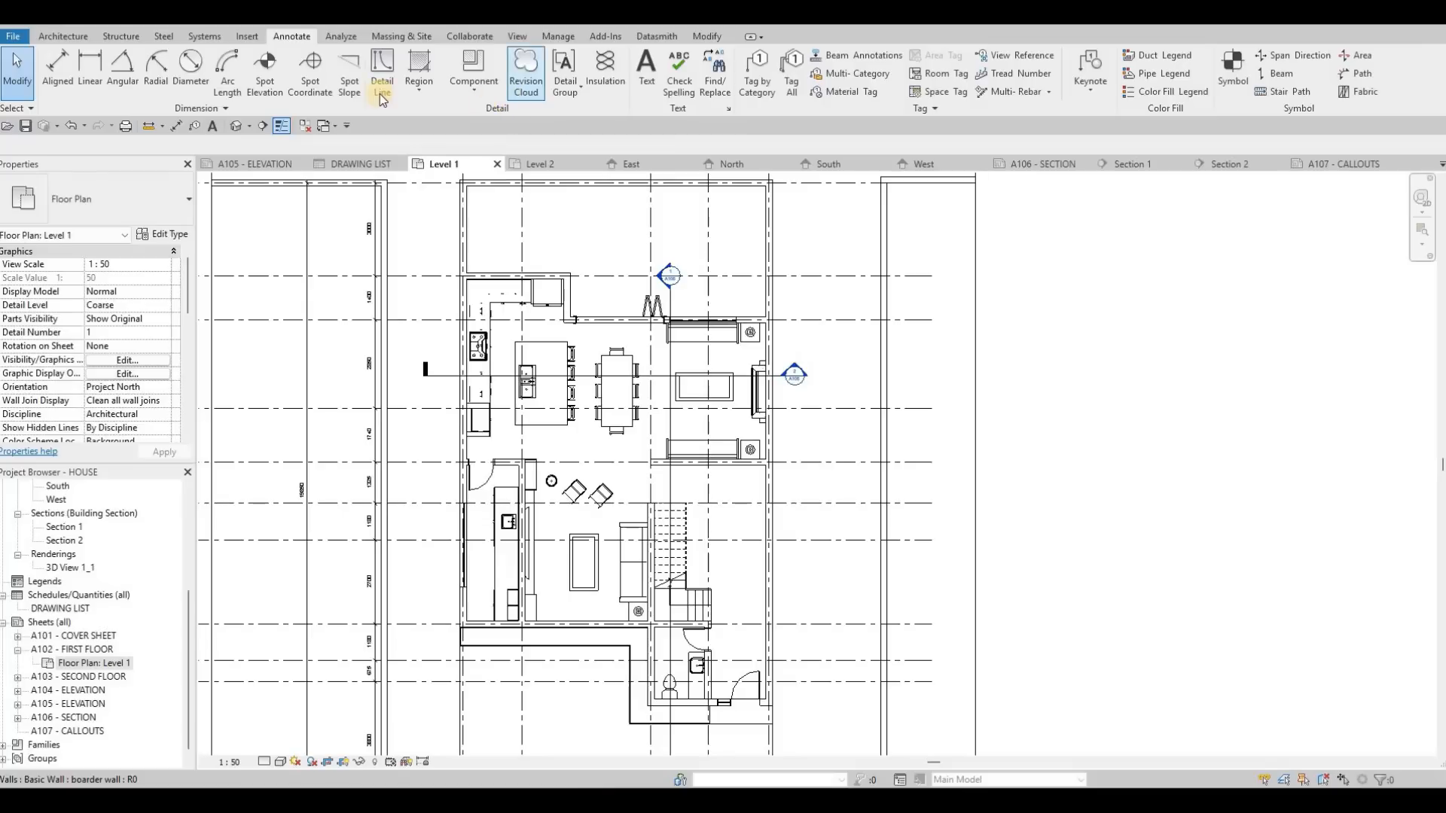
pyautogui.click(243, 40)
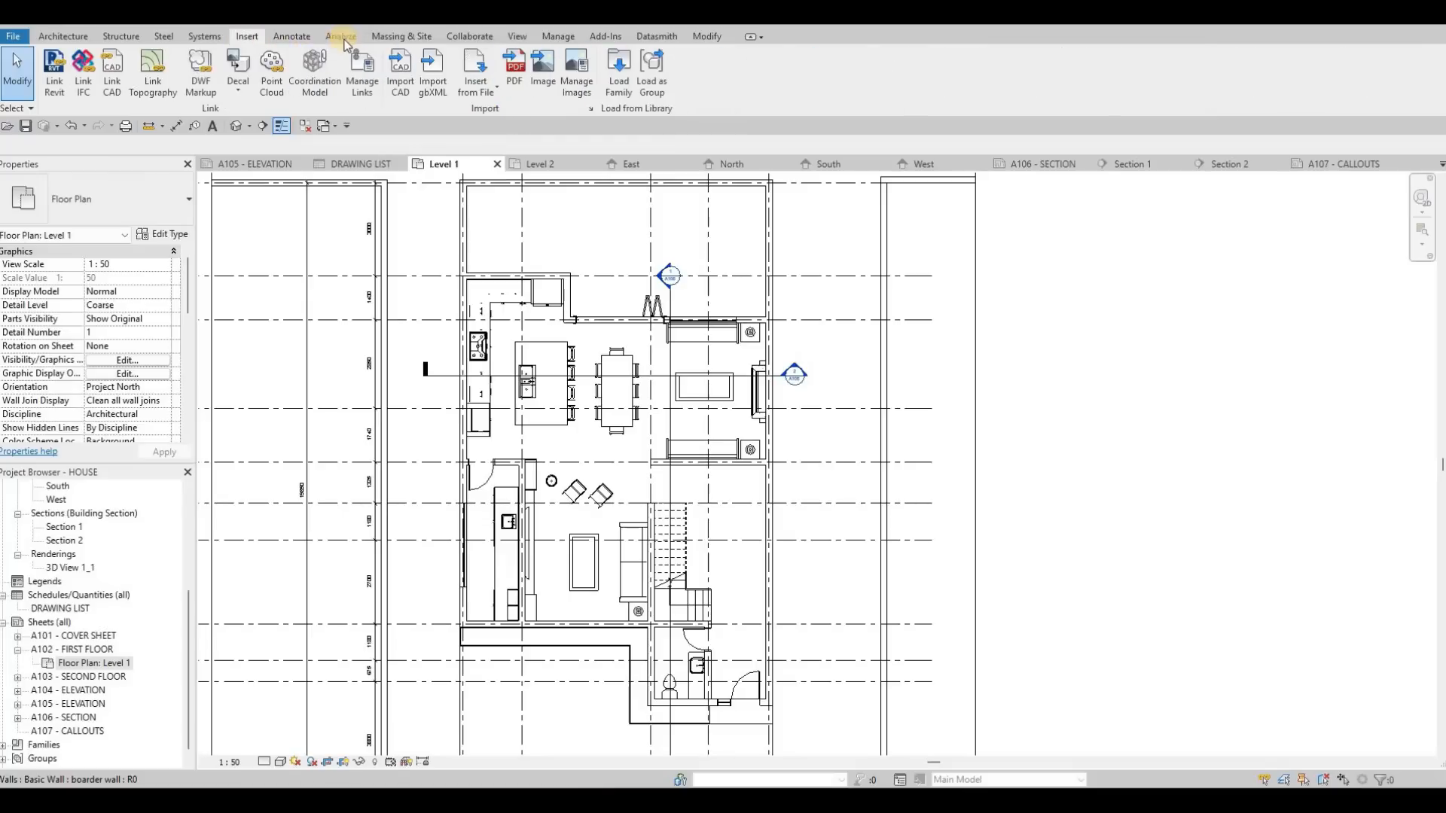
# Step: Draw a rectangular callout around the staircase on the Level 1 floor plan
pyautogui.click(517, 38)
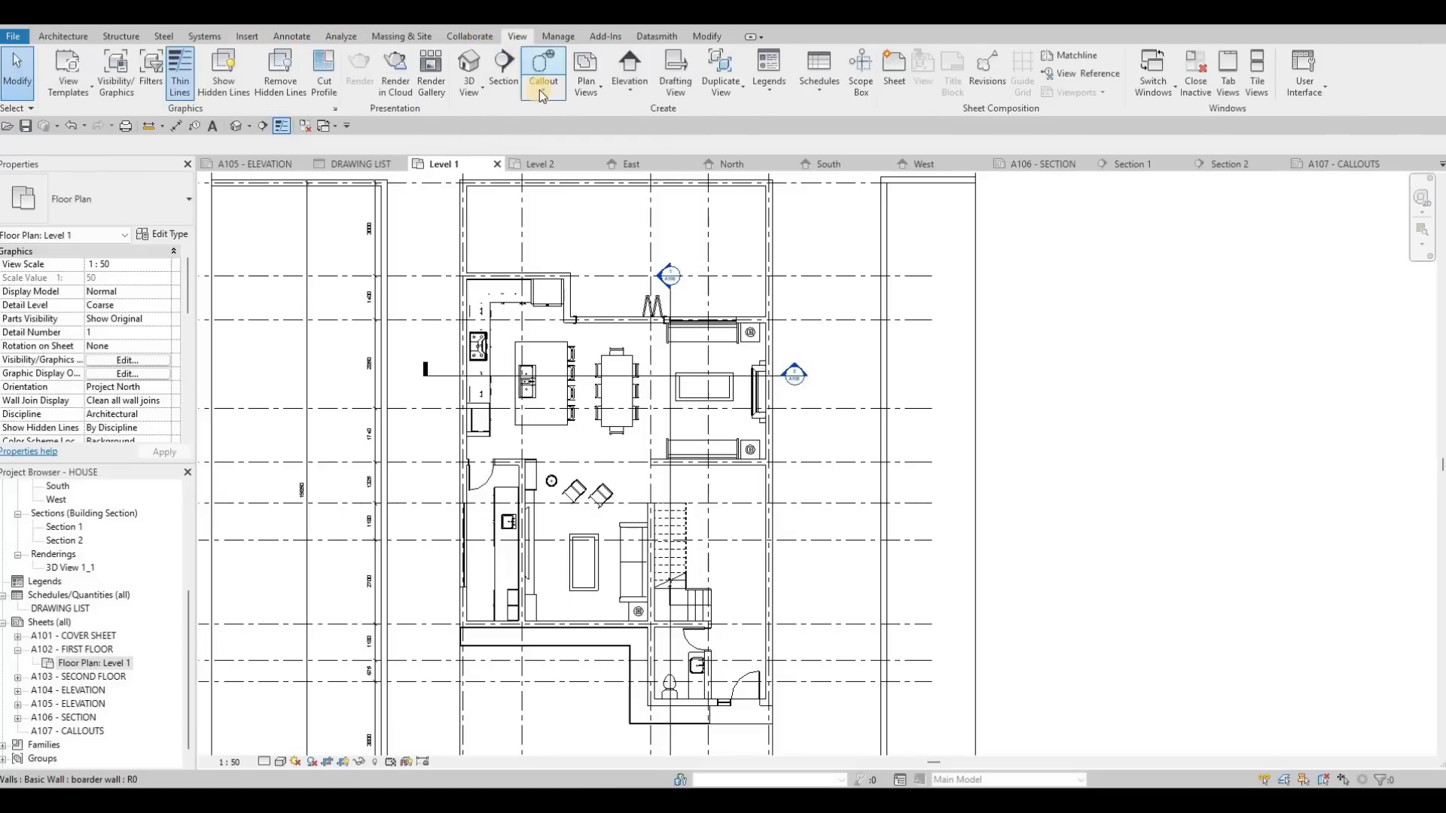
pyautogui.click(543, 91)
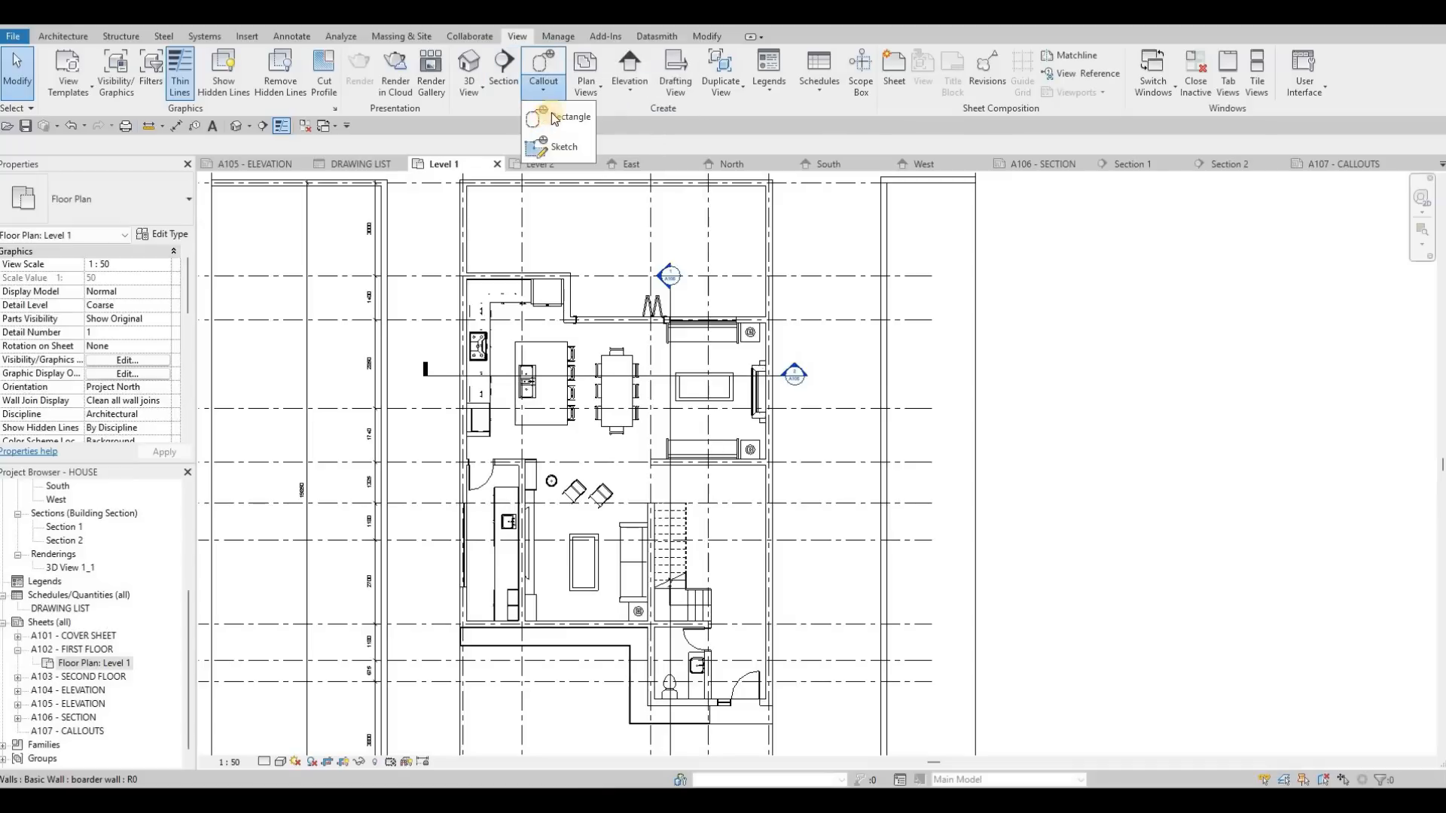
pyautogui.click(561, 116)
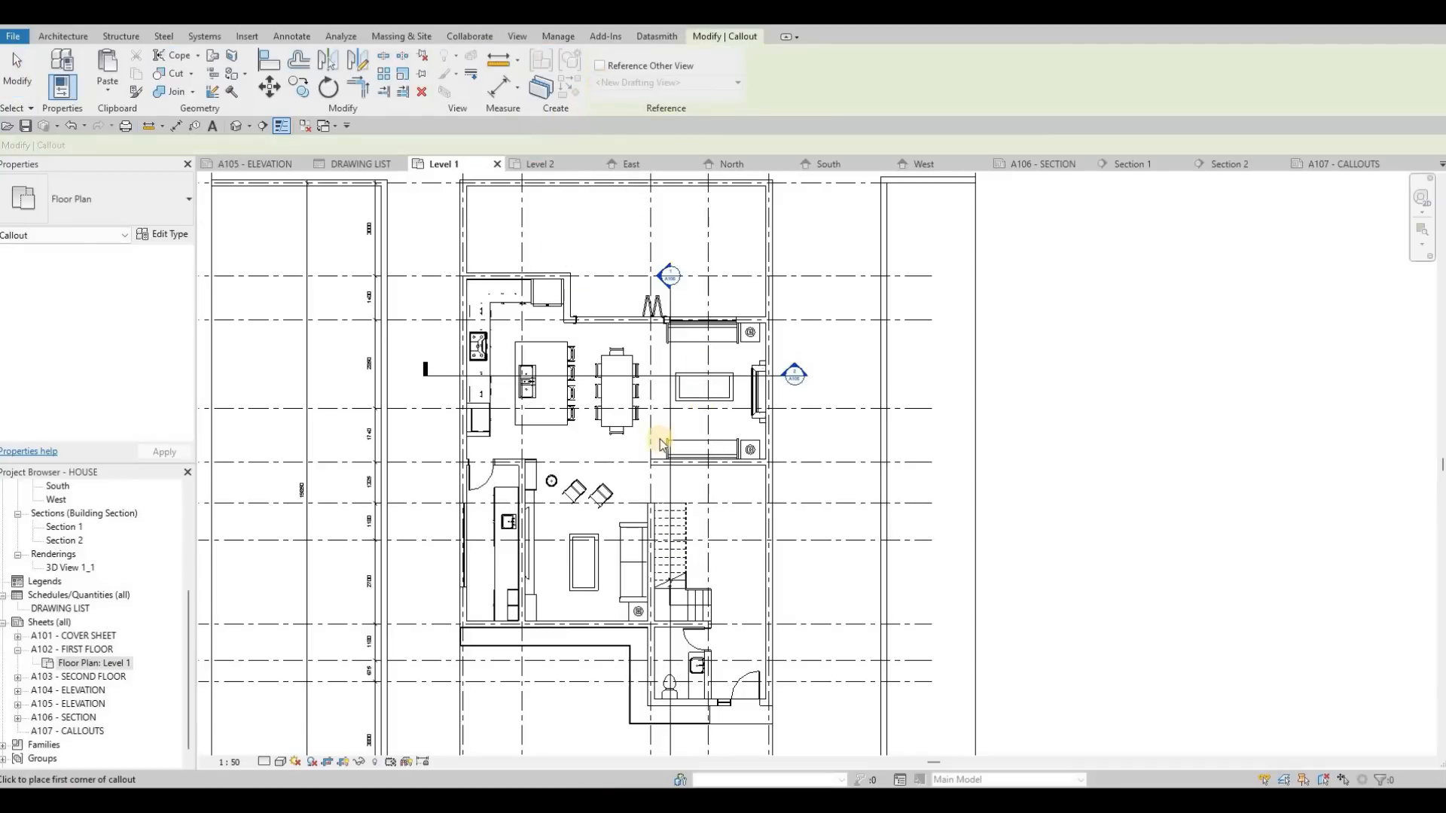
pyautogui.scroll(5, 659, 430)
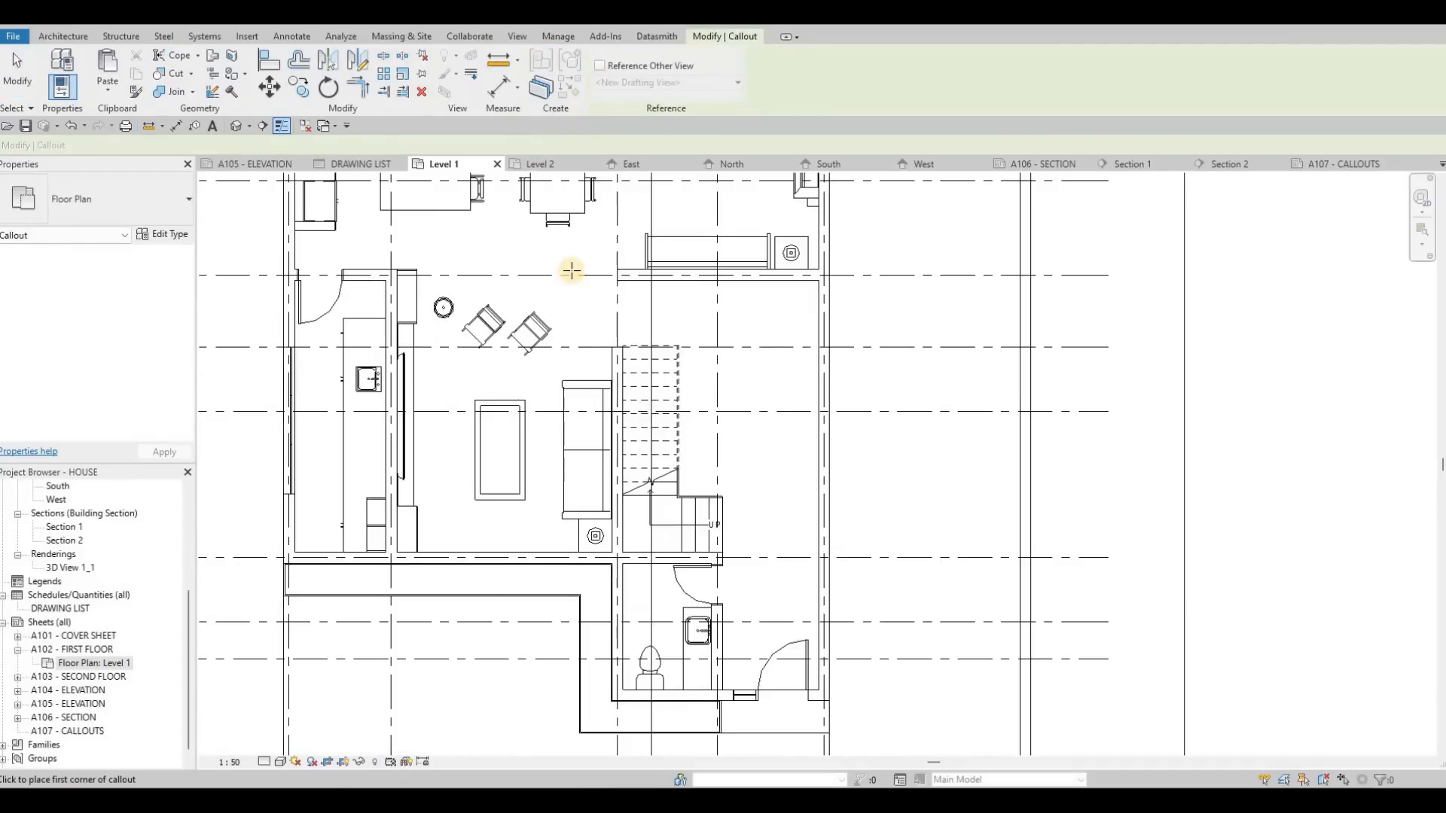
pyautogui.click(787, 625)
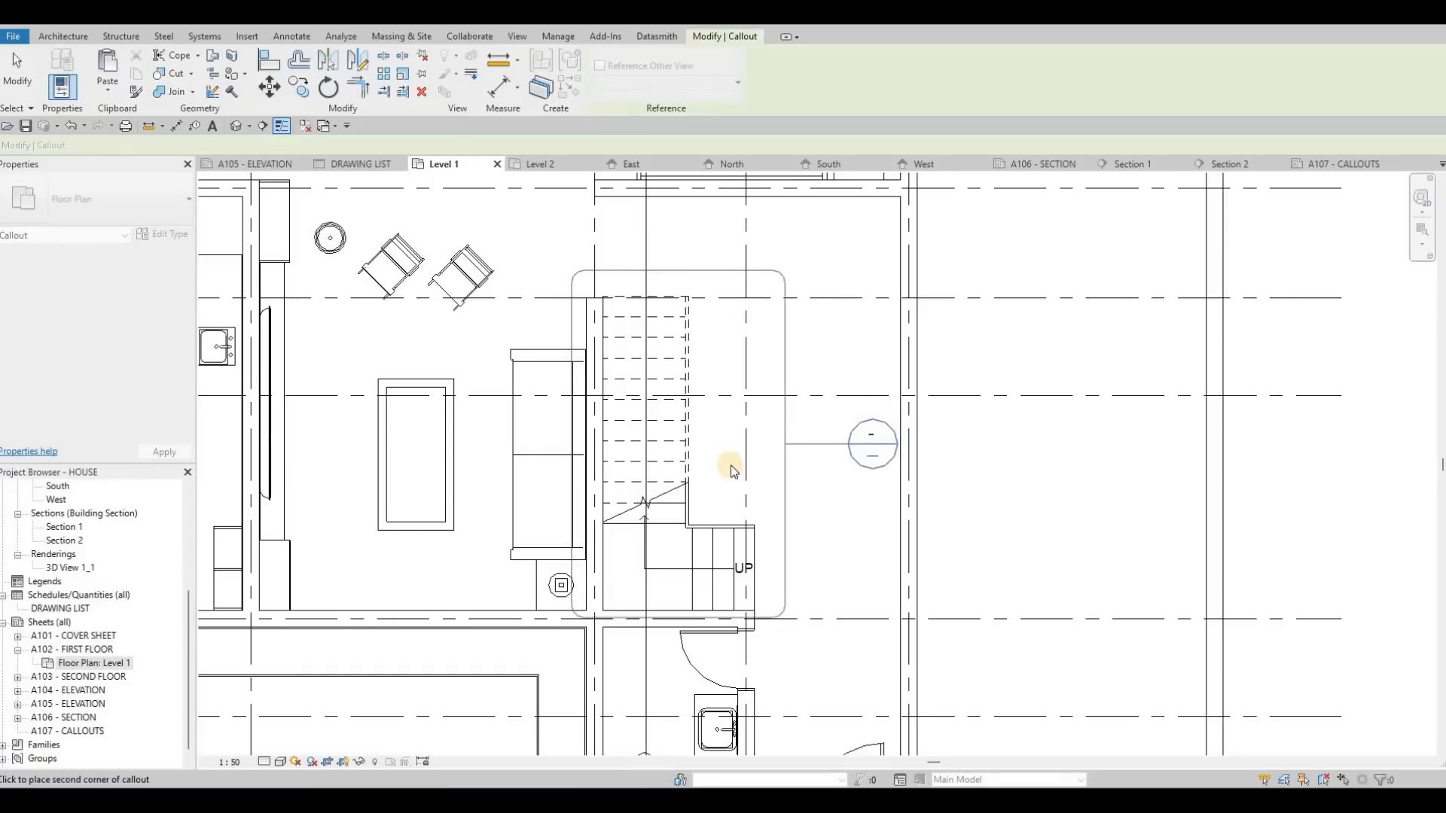
pyautogui.scroll(-3, 730, 467)
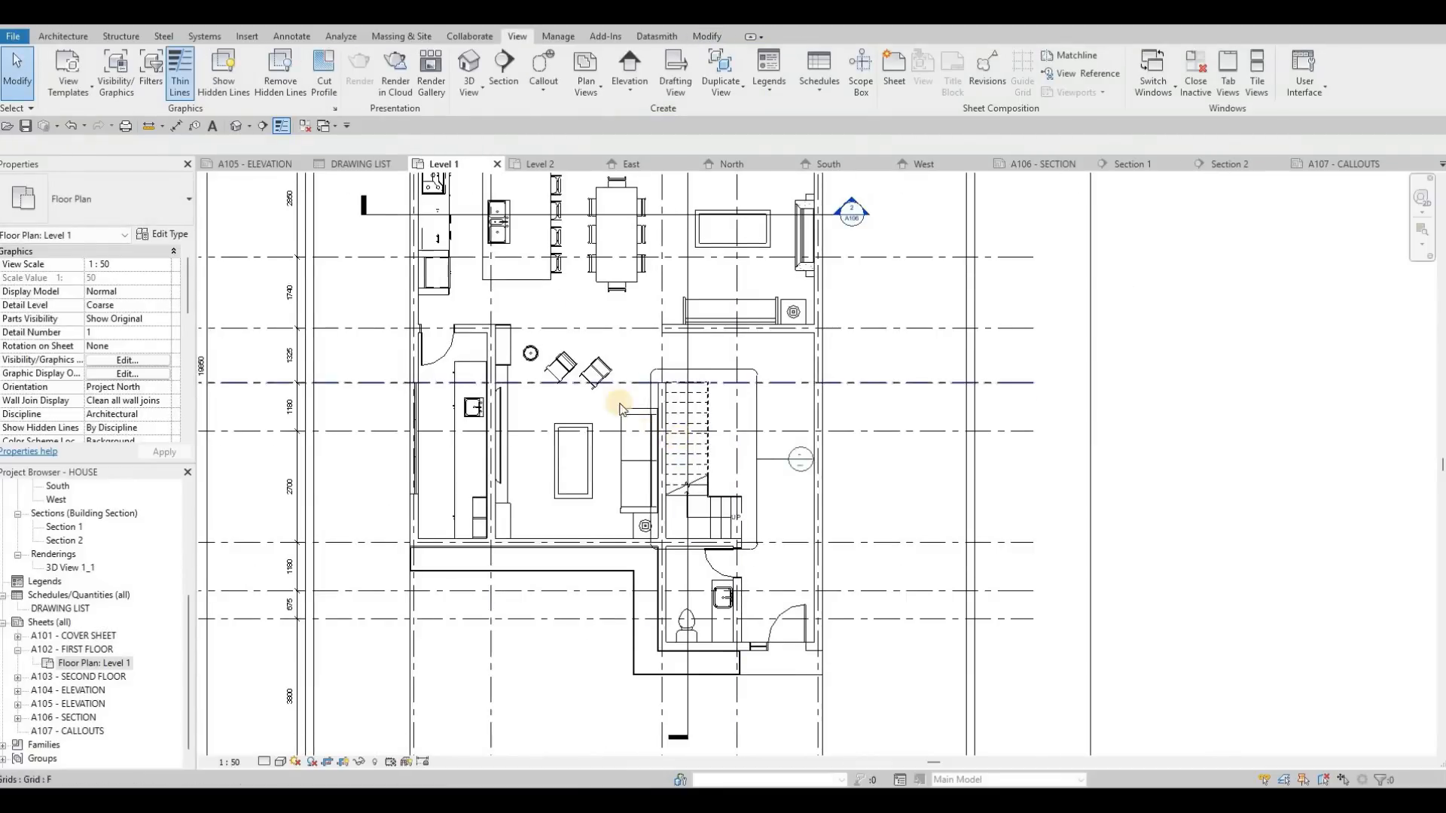
# Step: Draw a rectangular callout around the kitchen counters, island and bar stools on the Level 1 floor plan
pyautogui.moveTo(580, 403); pyautogui.dragTo(580, 454, button='middle')
pyautogui.moveTo(637, 187); pyautogui.dragTo(651, 260, button='middle')
pyautogui.click(538, 95)
pyautogui.click(551, 122)
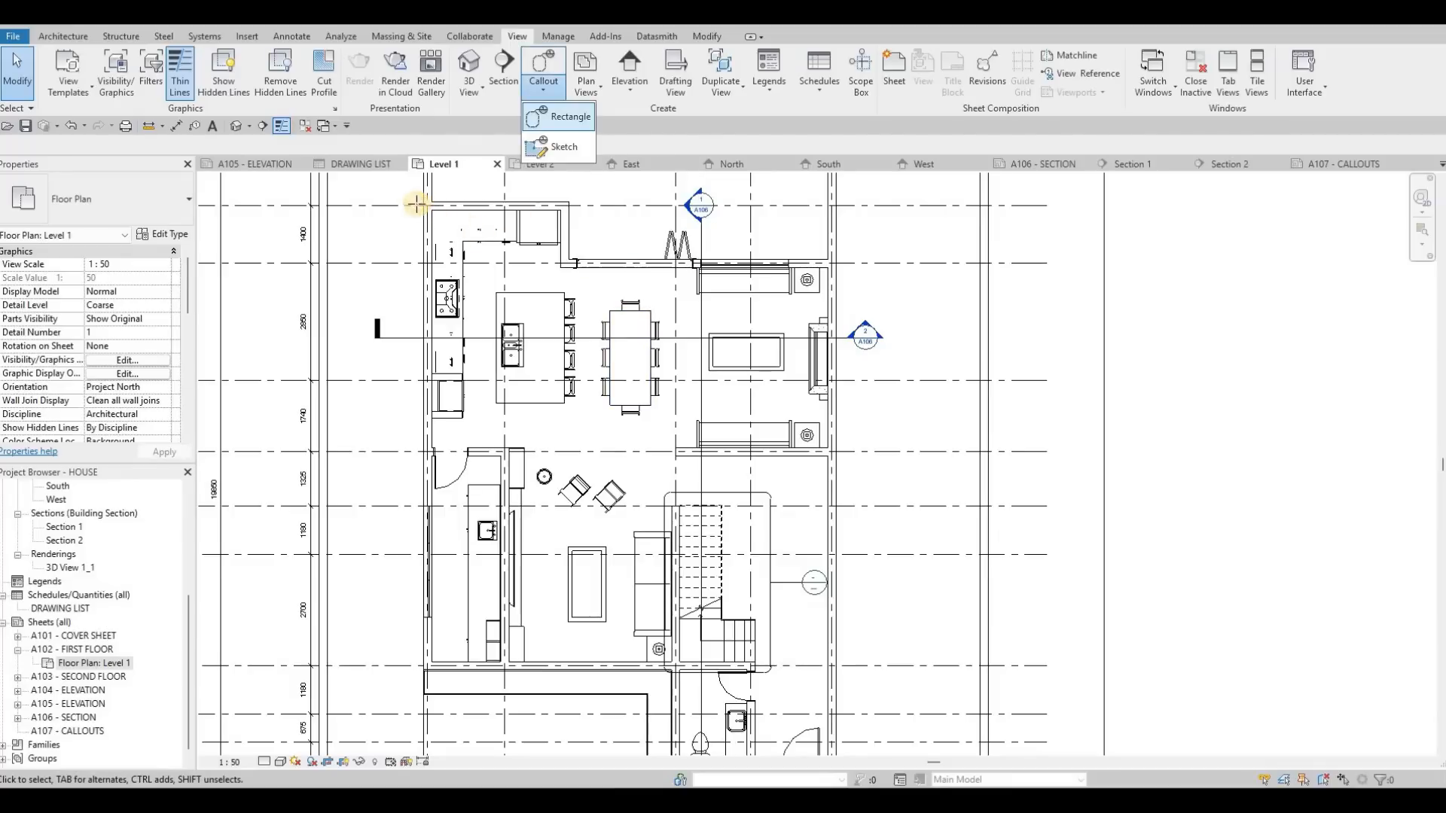
pyautogui.moveTo(587, 412); pyautogui.dragTo(590, 433)
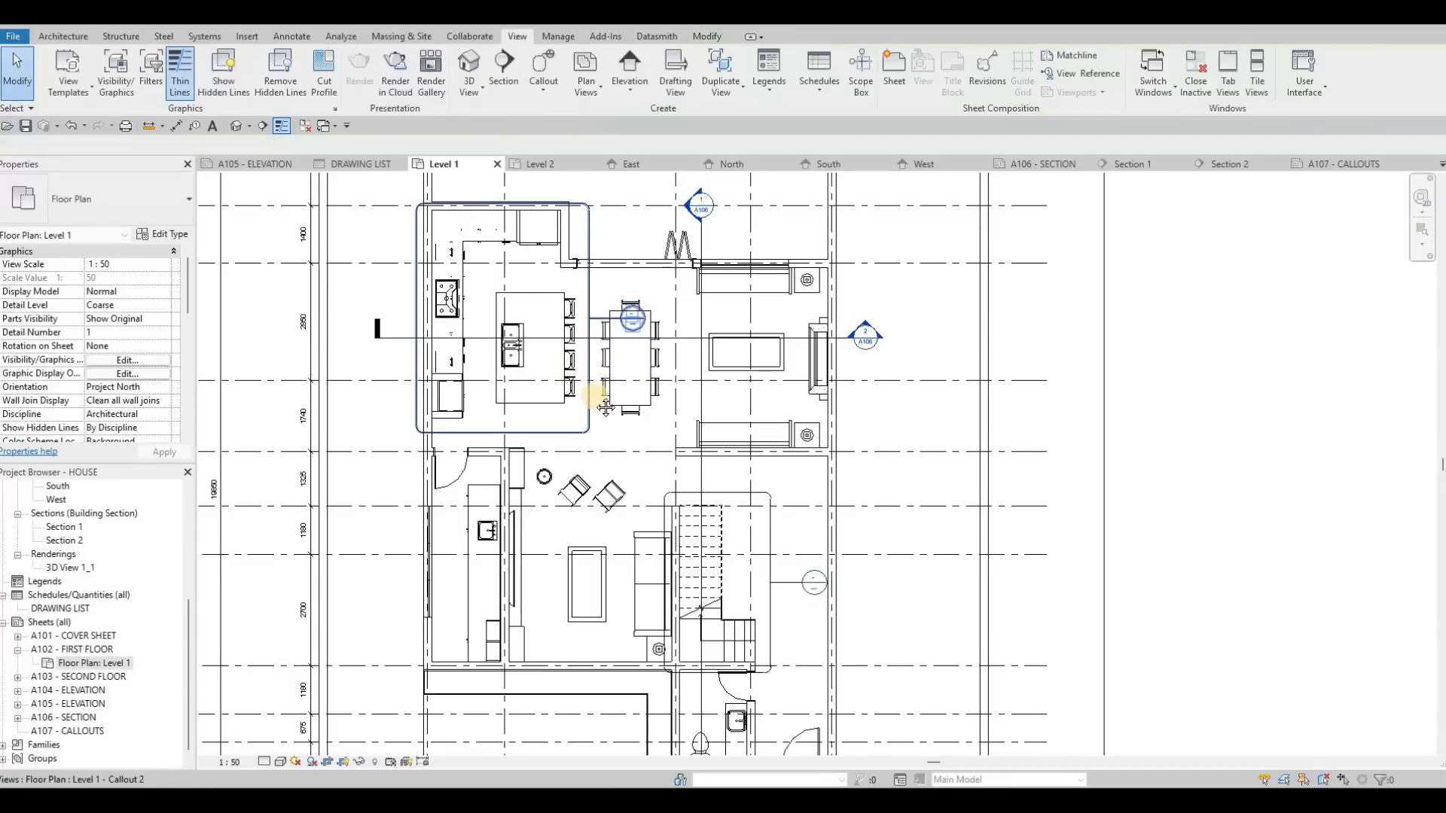
pyautogui.moveTo(592, 446); pyautogui.dragTo(594, 405, button='middle')
pyautogui.scroll(-1, 591, 400)
pyautogui.moveTo(606, 277); pyautogui.dragTo(606, 290, button='middle')
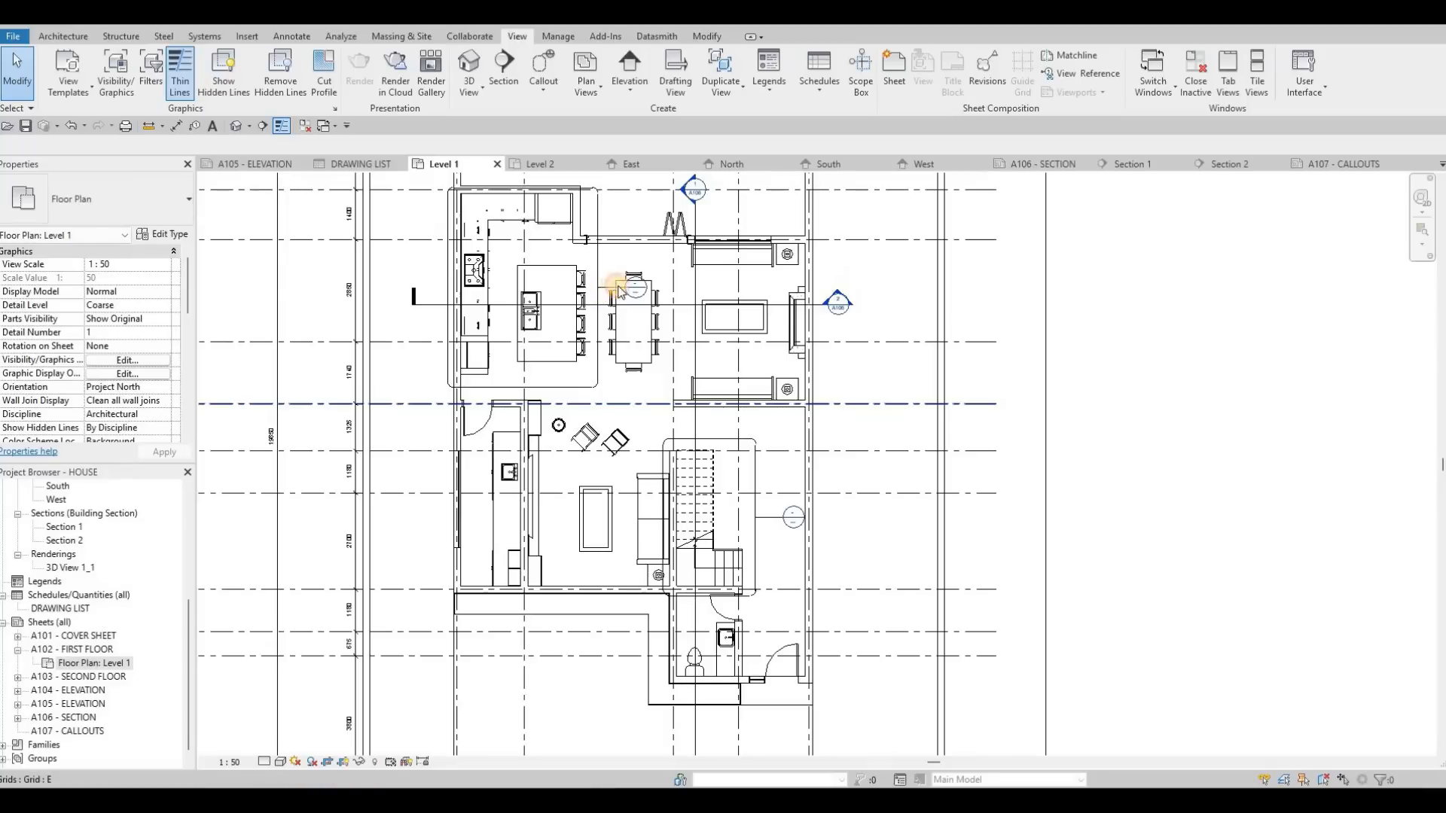
# Step: Move the kitchen callout's head off the dining table to outside the exterior wall on the stove side
pyautogui.scroll(1, 621, 293)
pyautogui.click(500, 259)
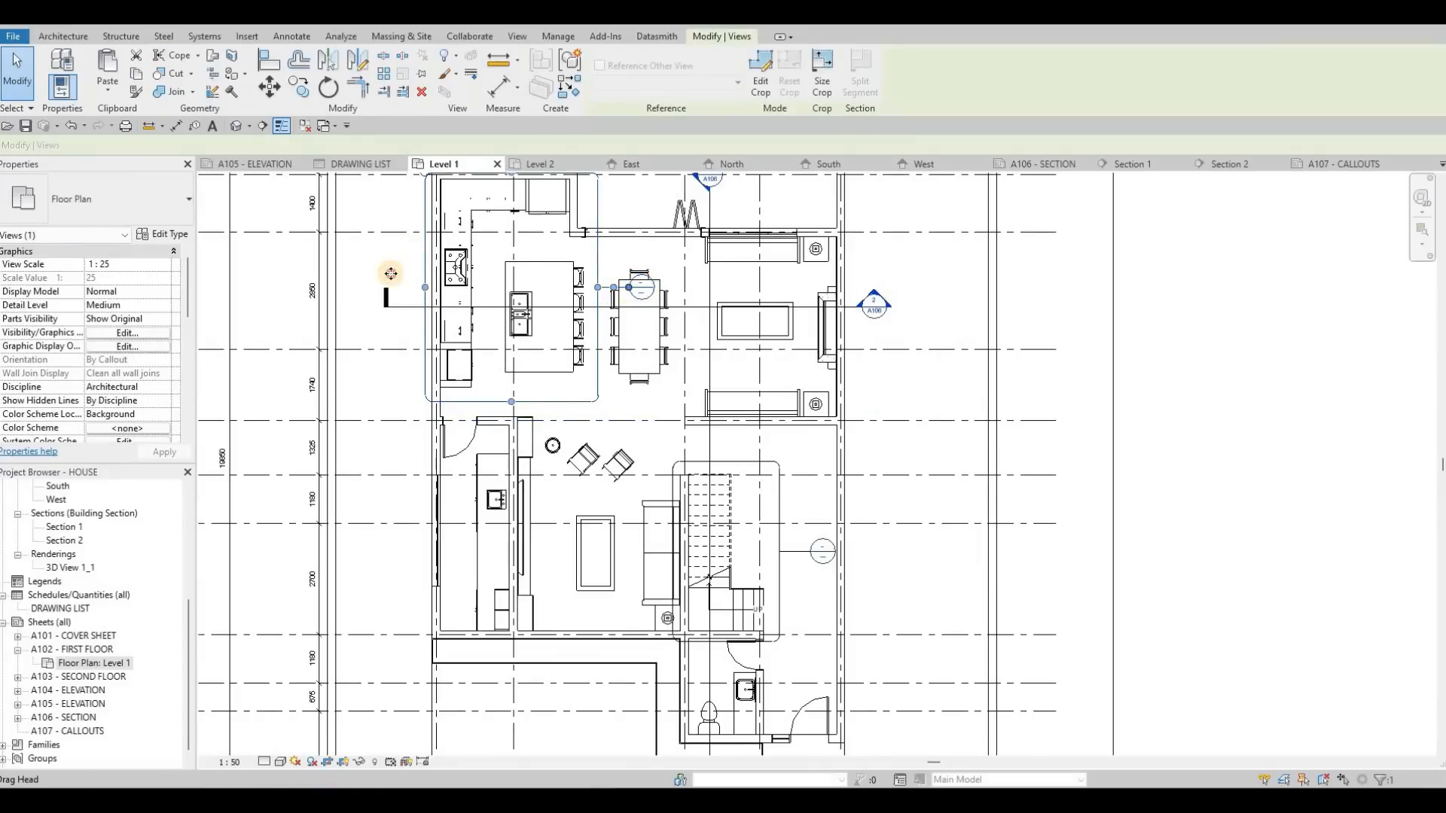
pyautogui.moveTo(391, 273); pyautogui.dragTo(393, 263)
pyautogui.moveTo(812, 539); pyautogui.dragTo(822, 584)
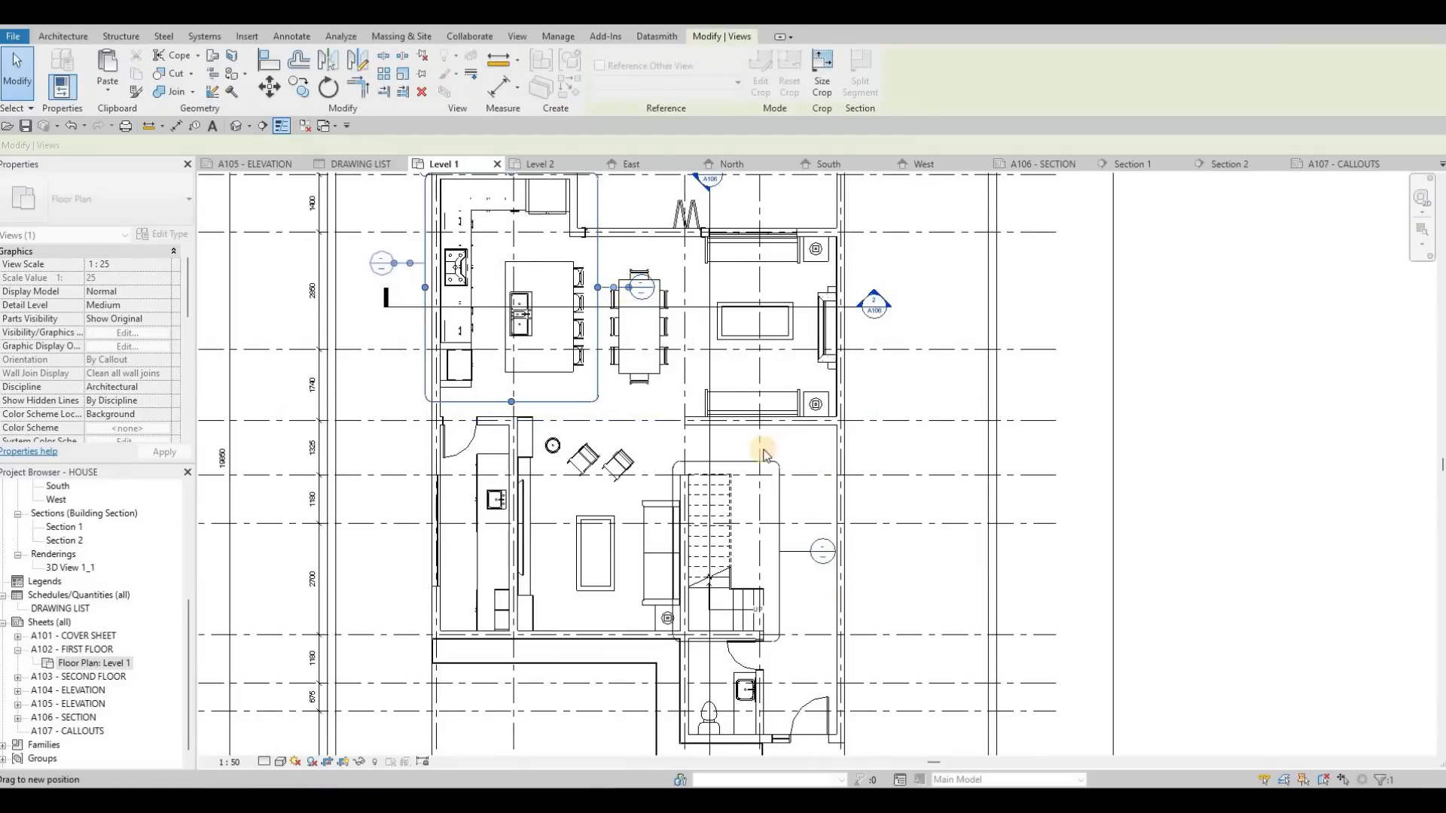
pyautogui.moveTo(697, 533); pyautogui.dragTo(698, 435, button='middle')
pyautogui.press('Escape')
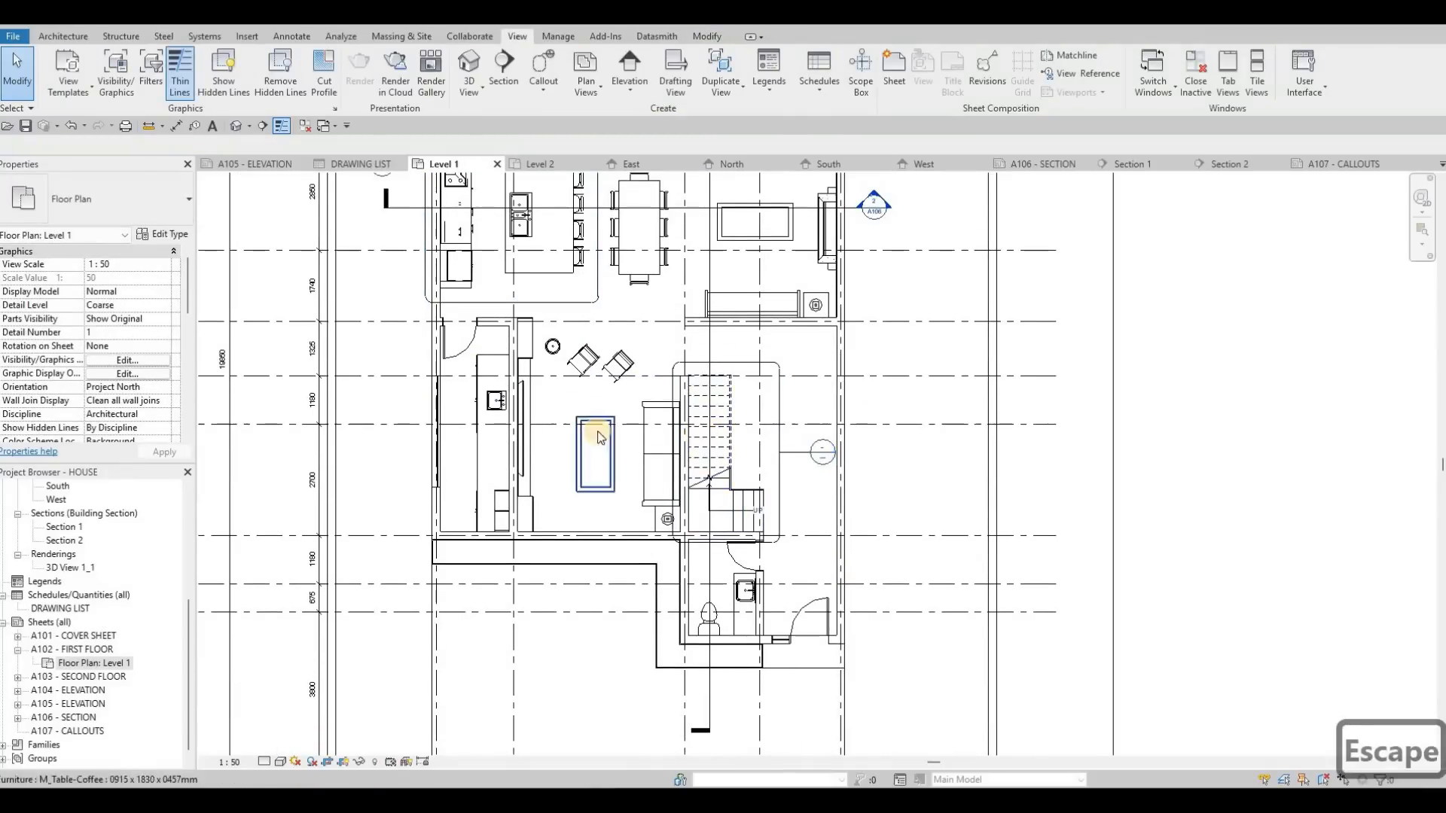
pyautogui.moveTo(600, 438); pyautogui.dragTo(670, 402, button='middle')
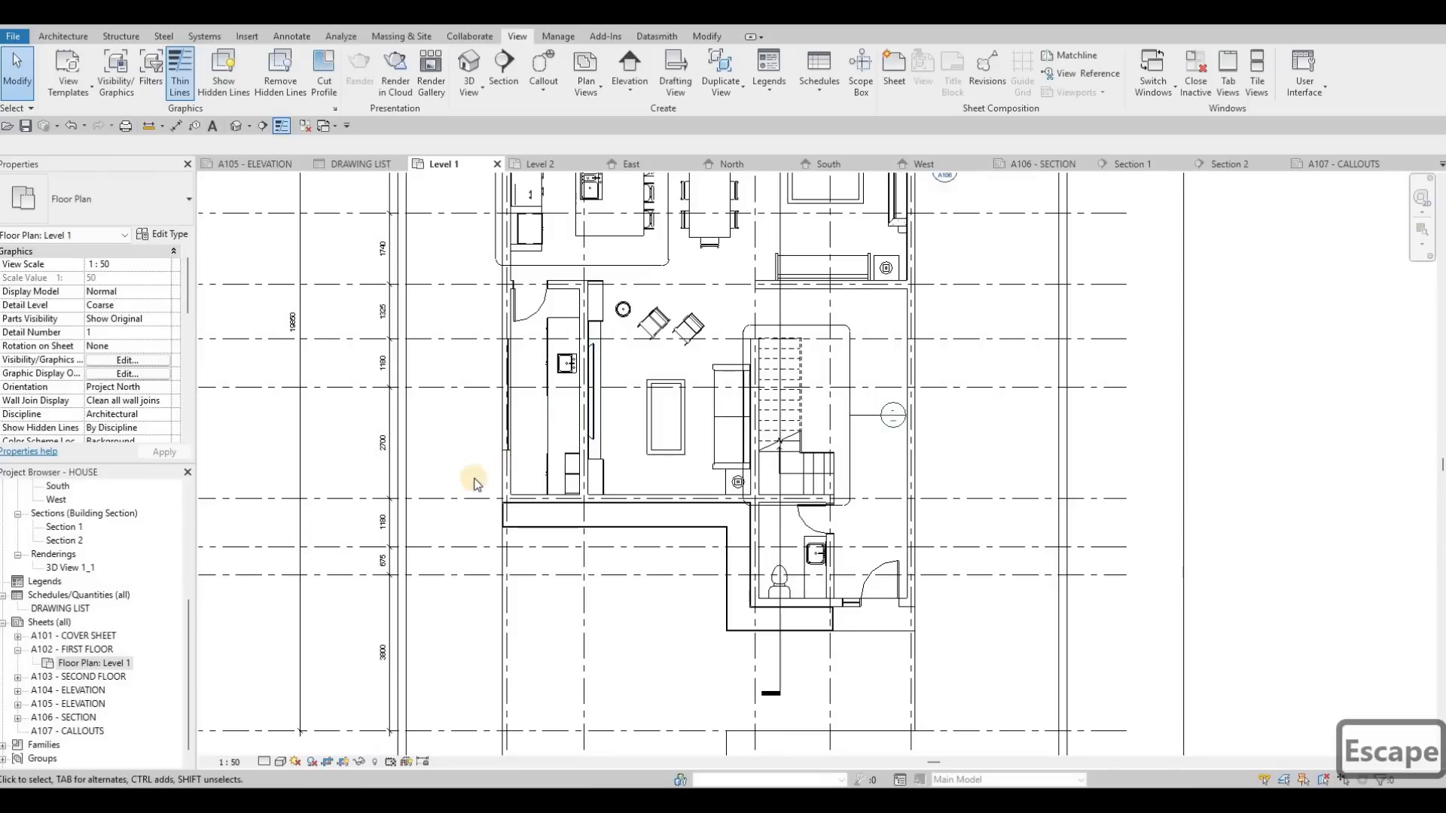
# Step: Open the Level 2 floor plan that is placed on sheet A103 - SECOND FLOOR
pyautogui.click(84, 691)
pyautogui.click(654, 463)
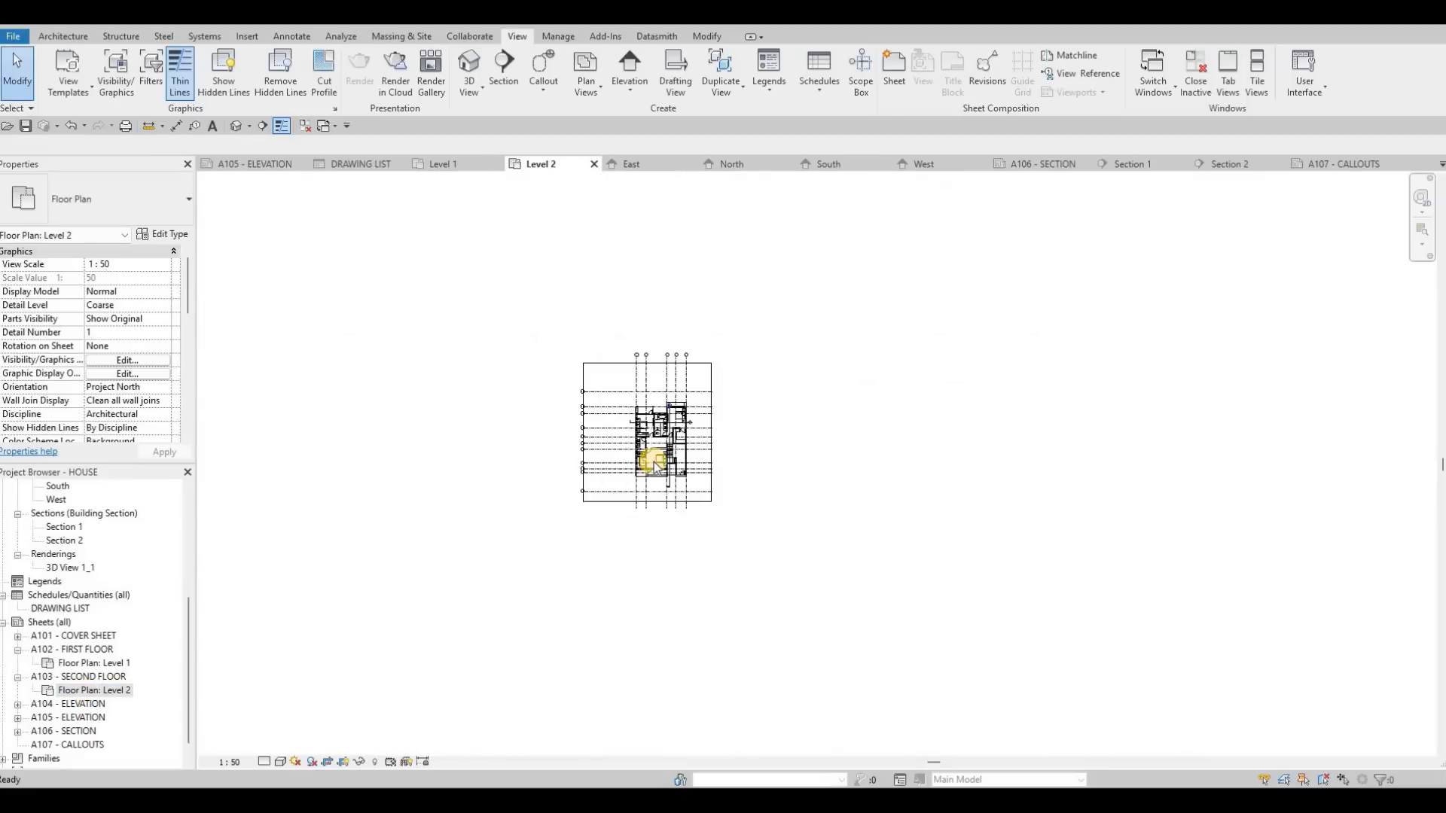
pyautogui.scroll(10, 697, 407)
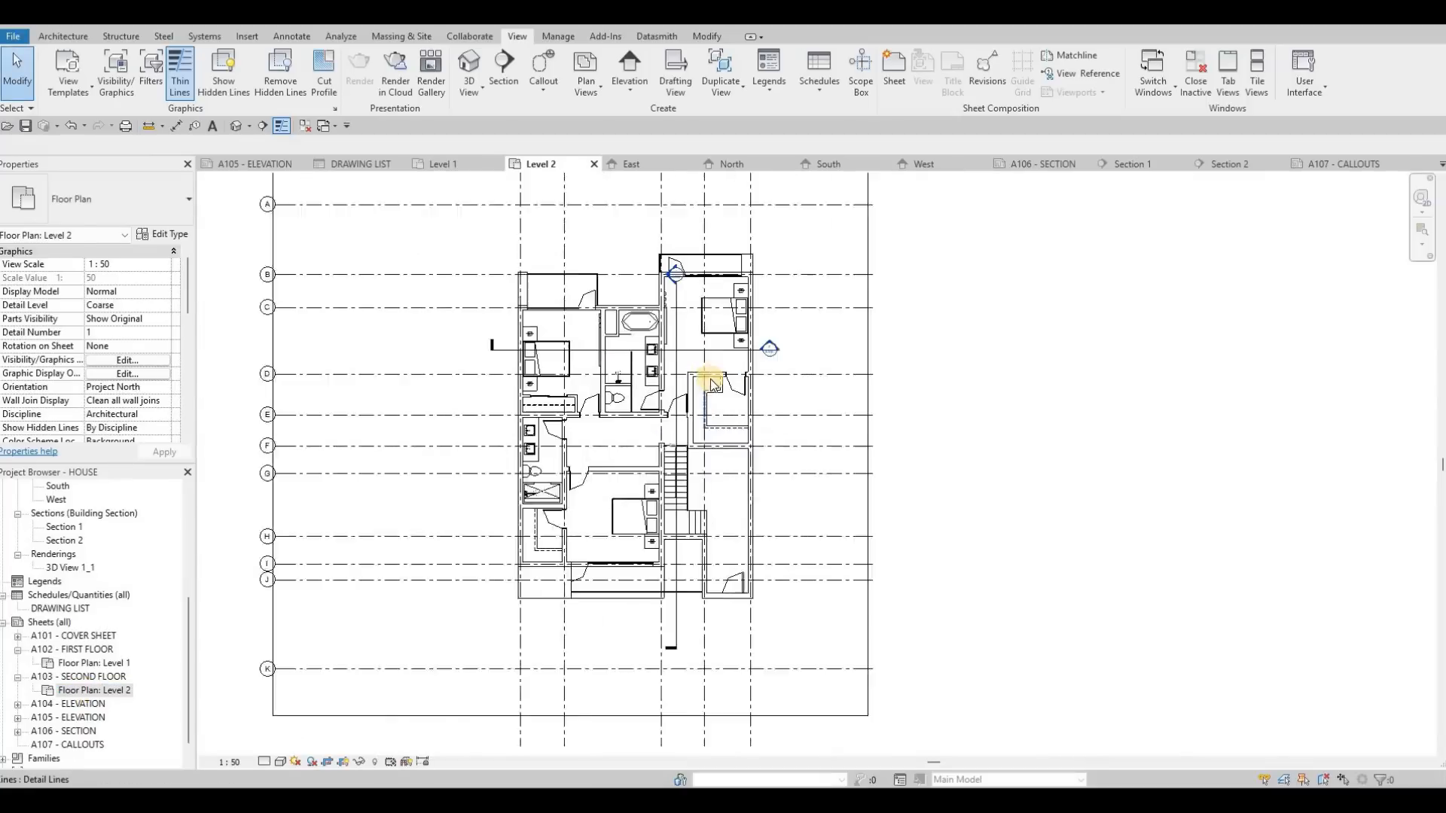
# Step: Move the Section 1 head clear of the balcony, to above the building outline on Level 2
pyautogui.scroll(2, 694, 426)
pyautogui.scroll(2, 617, 256)
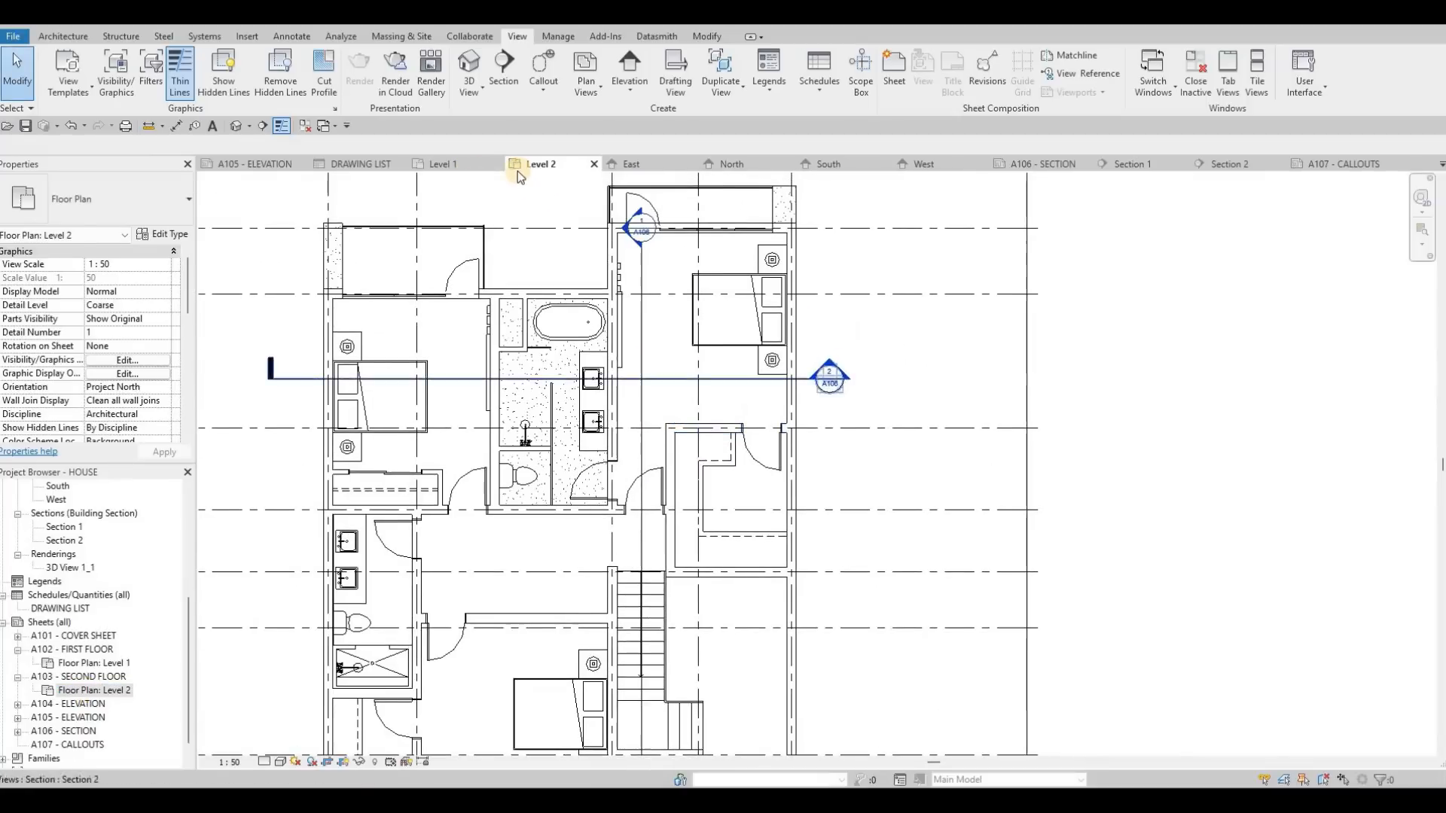
pyautogui.click(640, 226)
pyautogui.moveTo(641, 241); pyautogui.dragTo(641, 173)
pyautogui.moveTo(640, 184); pyautogui.dragTo(639, 303, button='middle')
pyautogui.moveTo(641, 292); pyautogui.dragTo(585, 246)
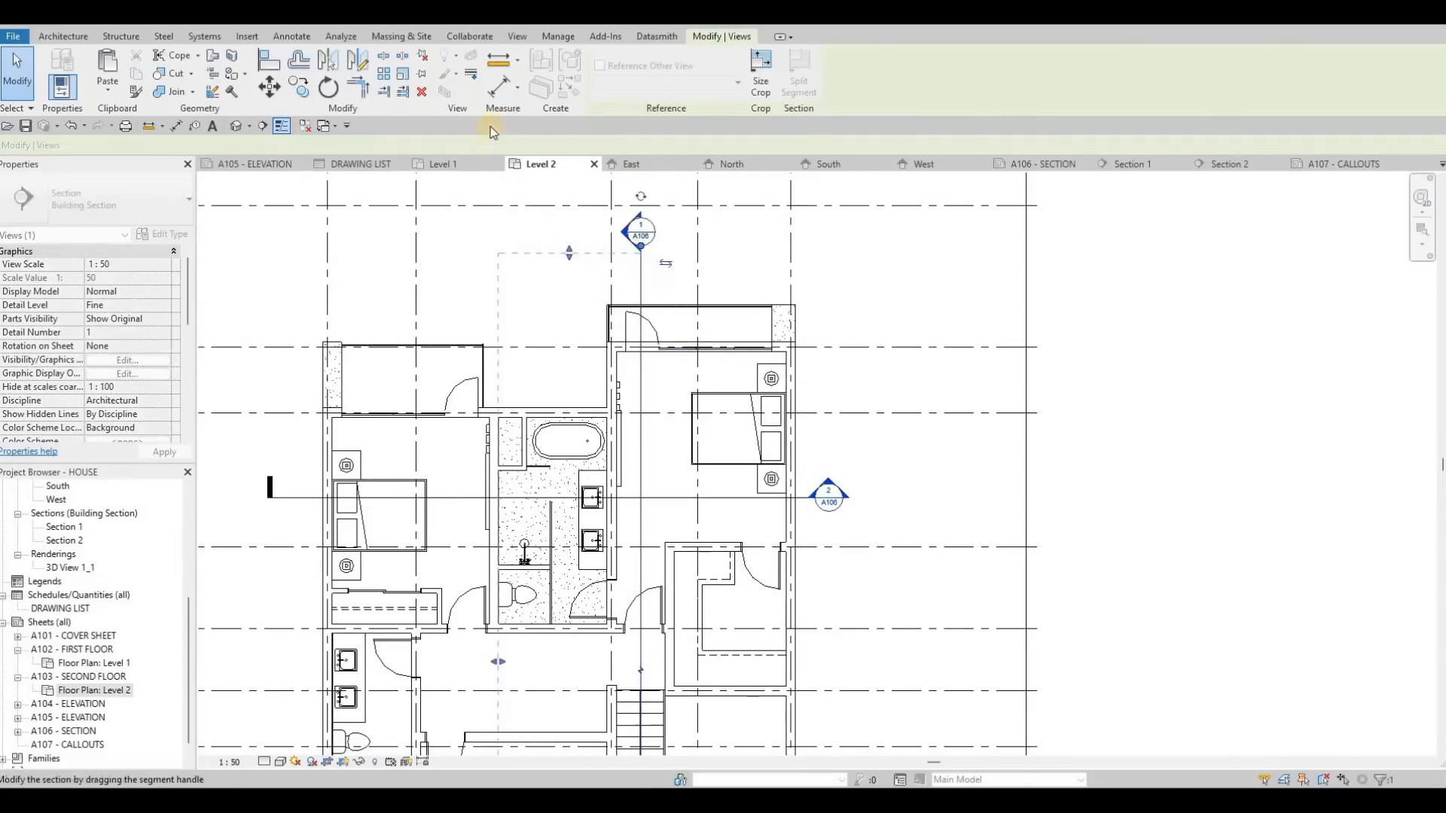
pyautogui.scroll(-2, 643, 277)
pyautogui.press('Escape')
# Step: Draw a callout around the bathroom with the tub on Level 2 and move its head above the bathroom, outside the building
pyautogui.click(544, 66)
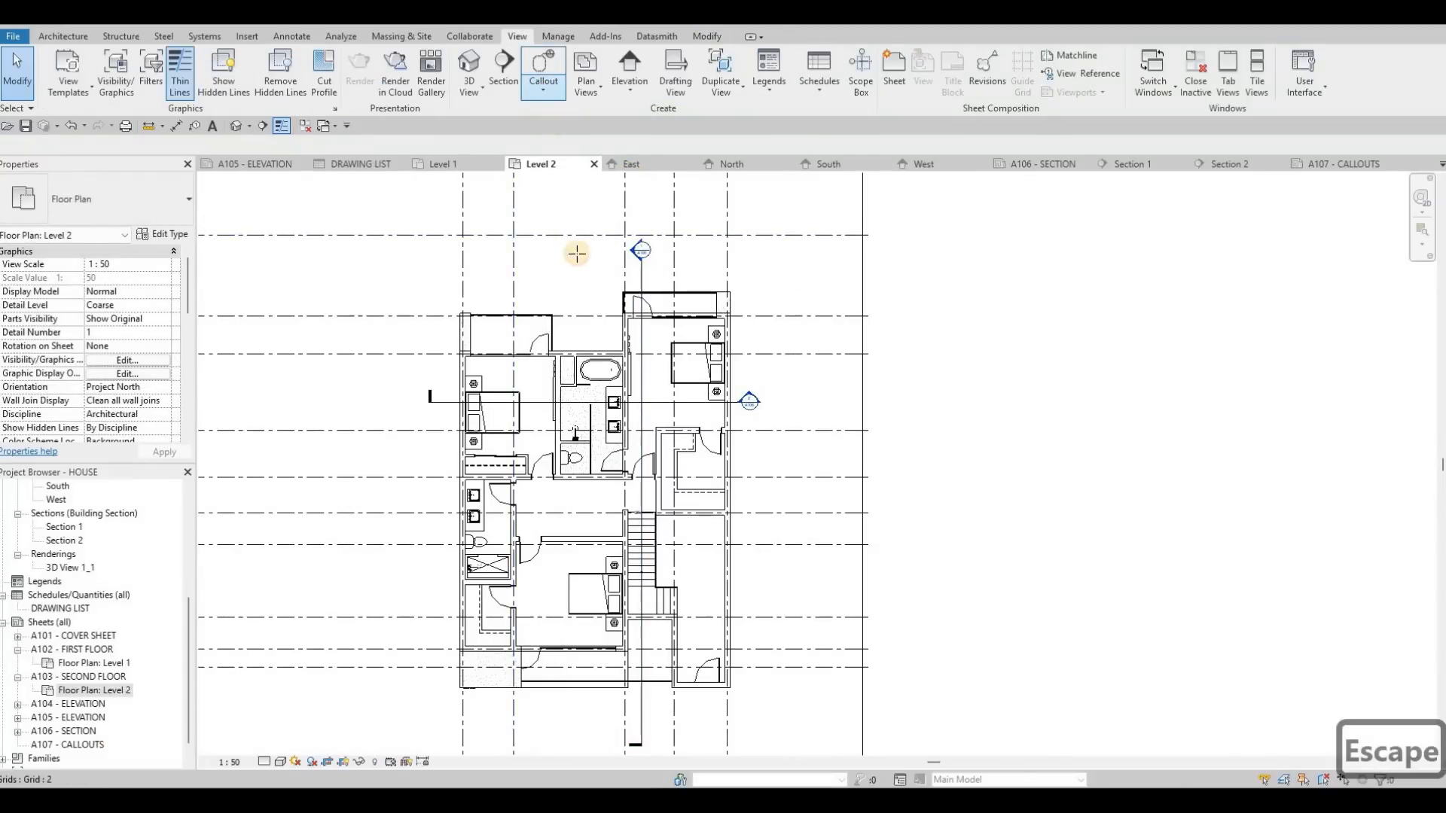
pyautogui.scroll(3, 605, 466)
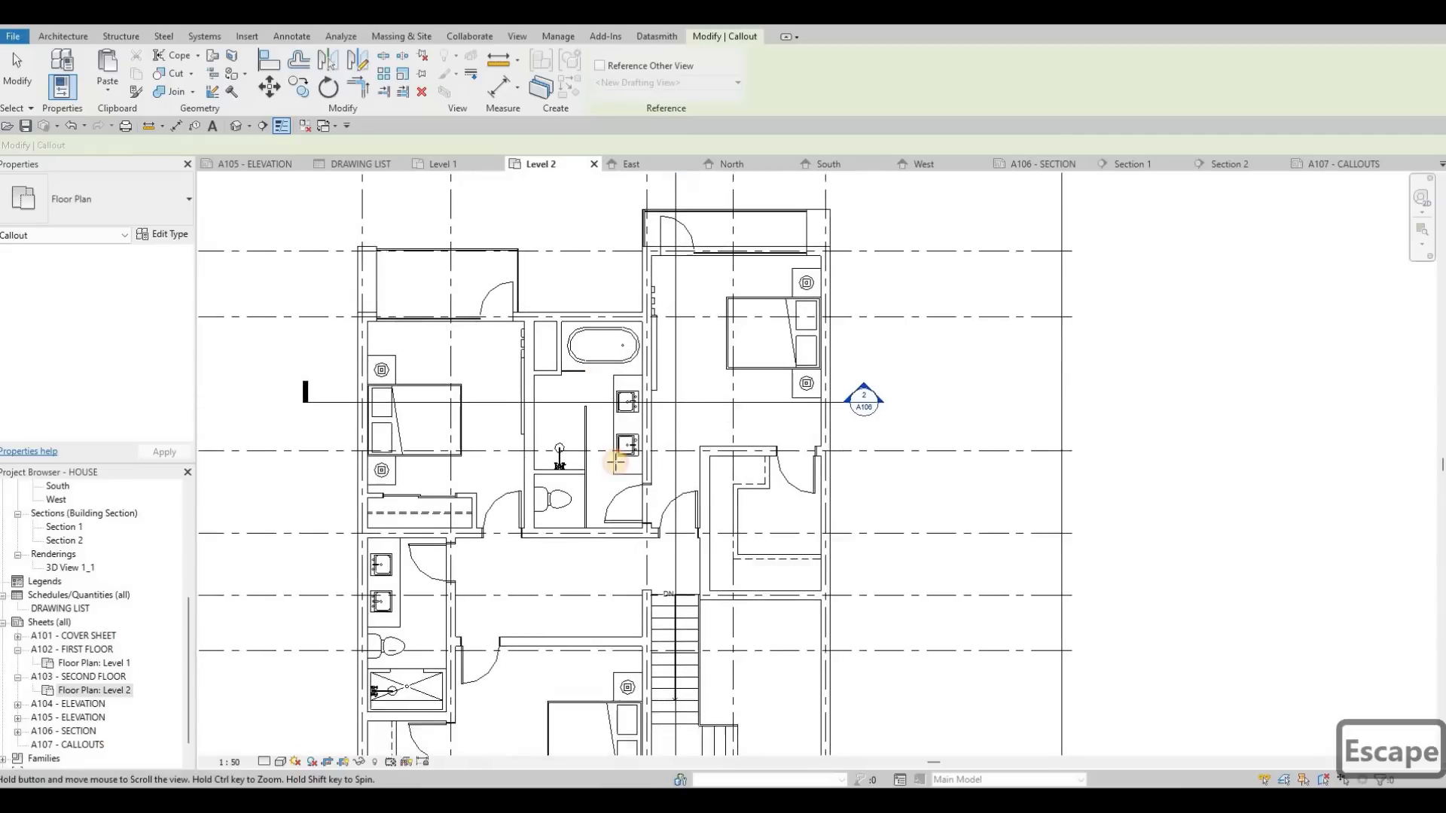
pyautogui.click(642, 500)
pyautogui.click(657, 499)
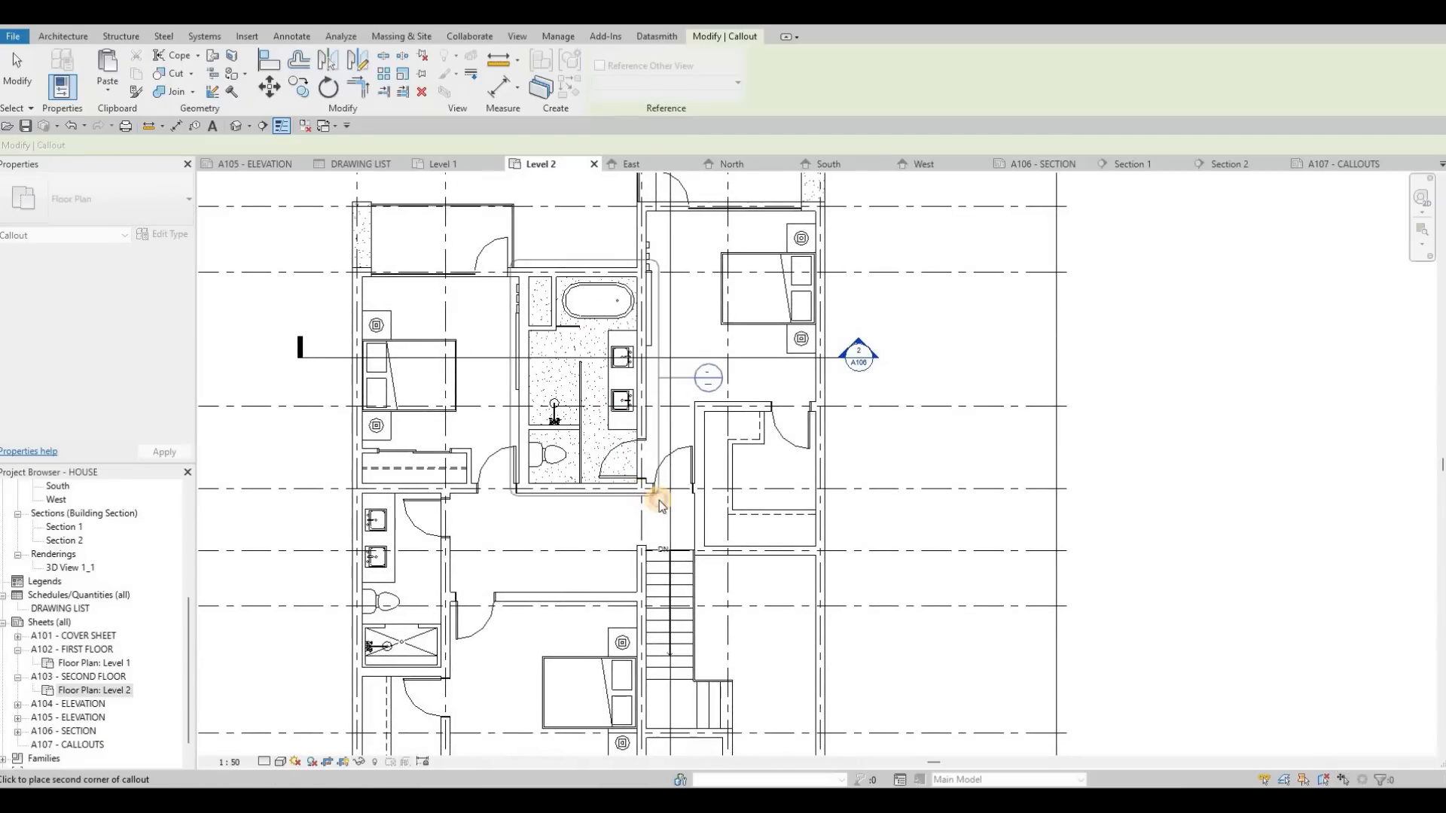
pyautogui.press('Escape')
pyautogui.press('Escape')
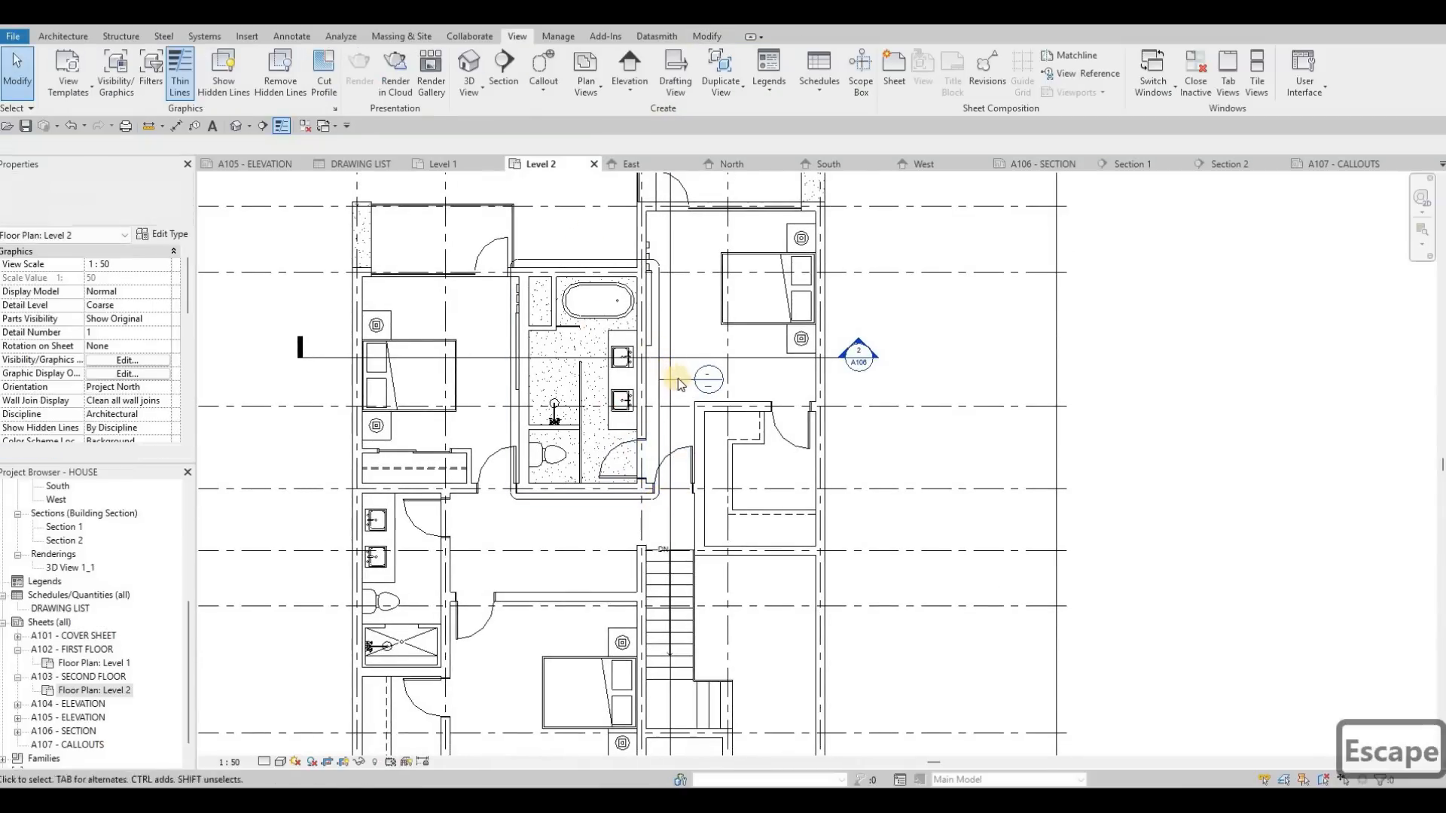
pyautogui.click(625, 261)
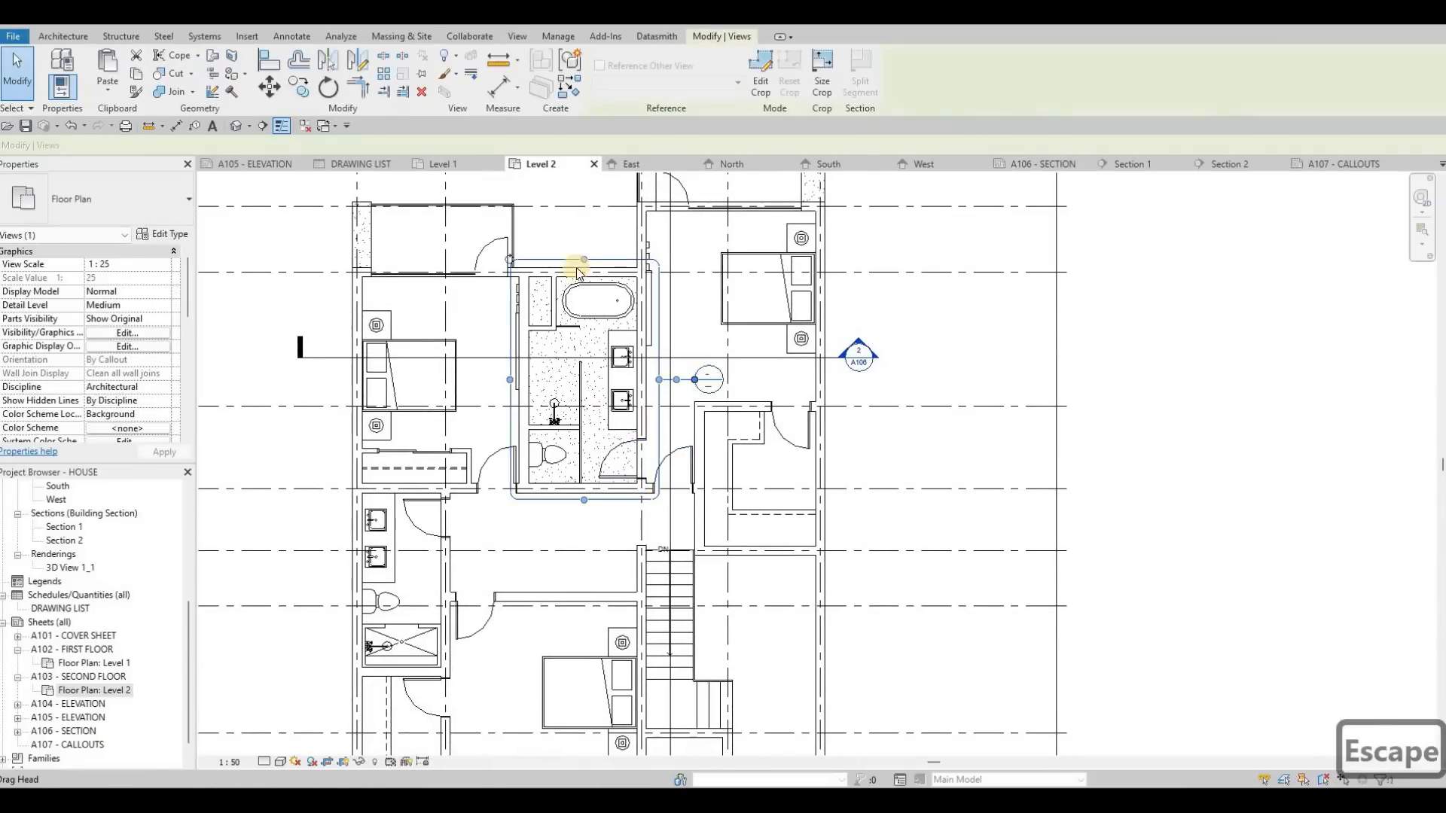
pyautogui.press('Escape')
# Step: Draw a callout around the bedroom beside the stairs on Level 2 and move its head down onto the adjoining balcony
pyautogui.scroll(-2, 580, 281)
pyautogui.click(542, 80)
pyautogui.moveTo(549, 546); pyautogui.dragTo(546, 442, button='middle')
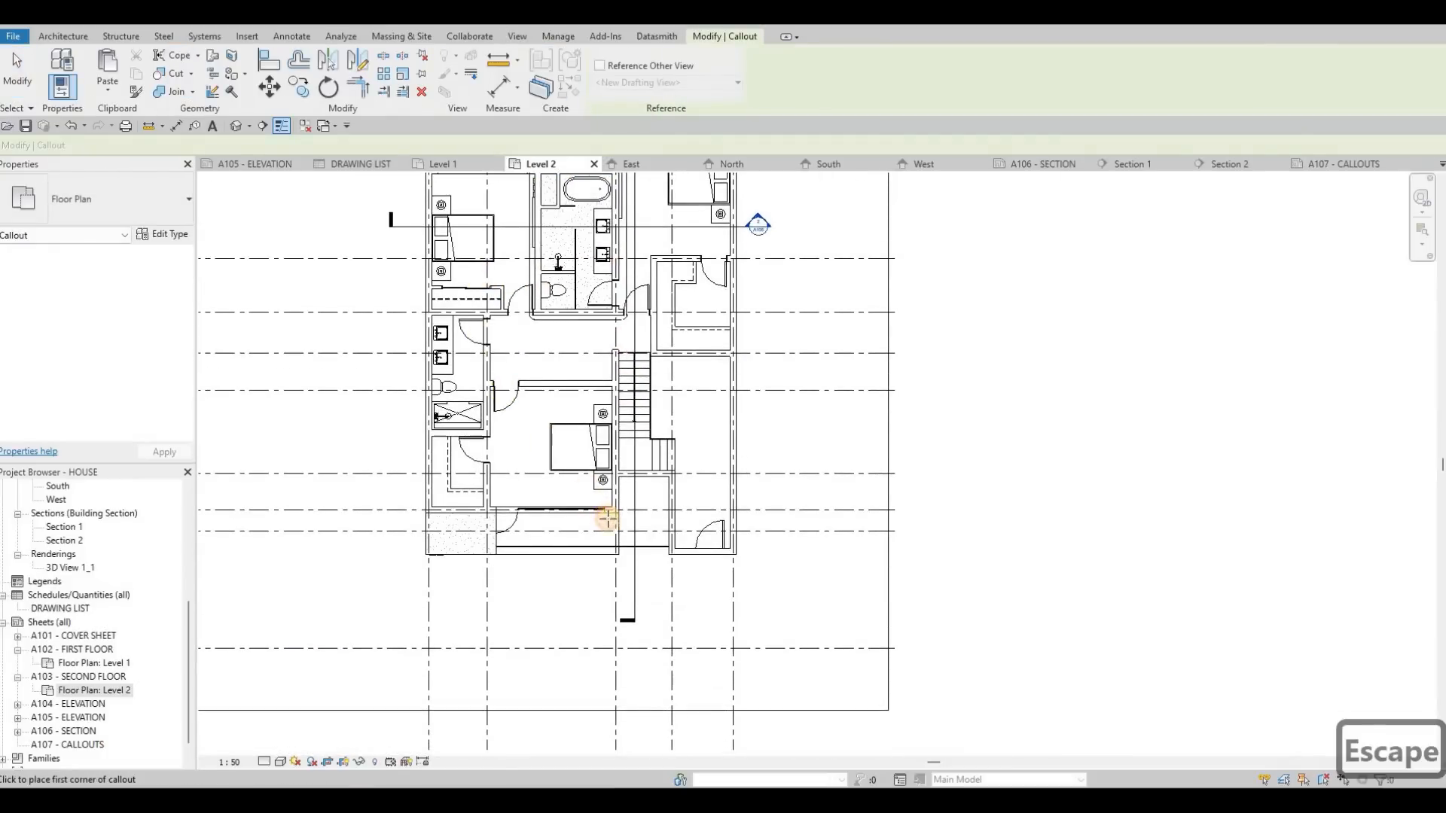
pyautogui.click(622, 521)
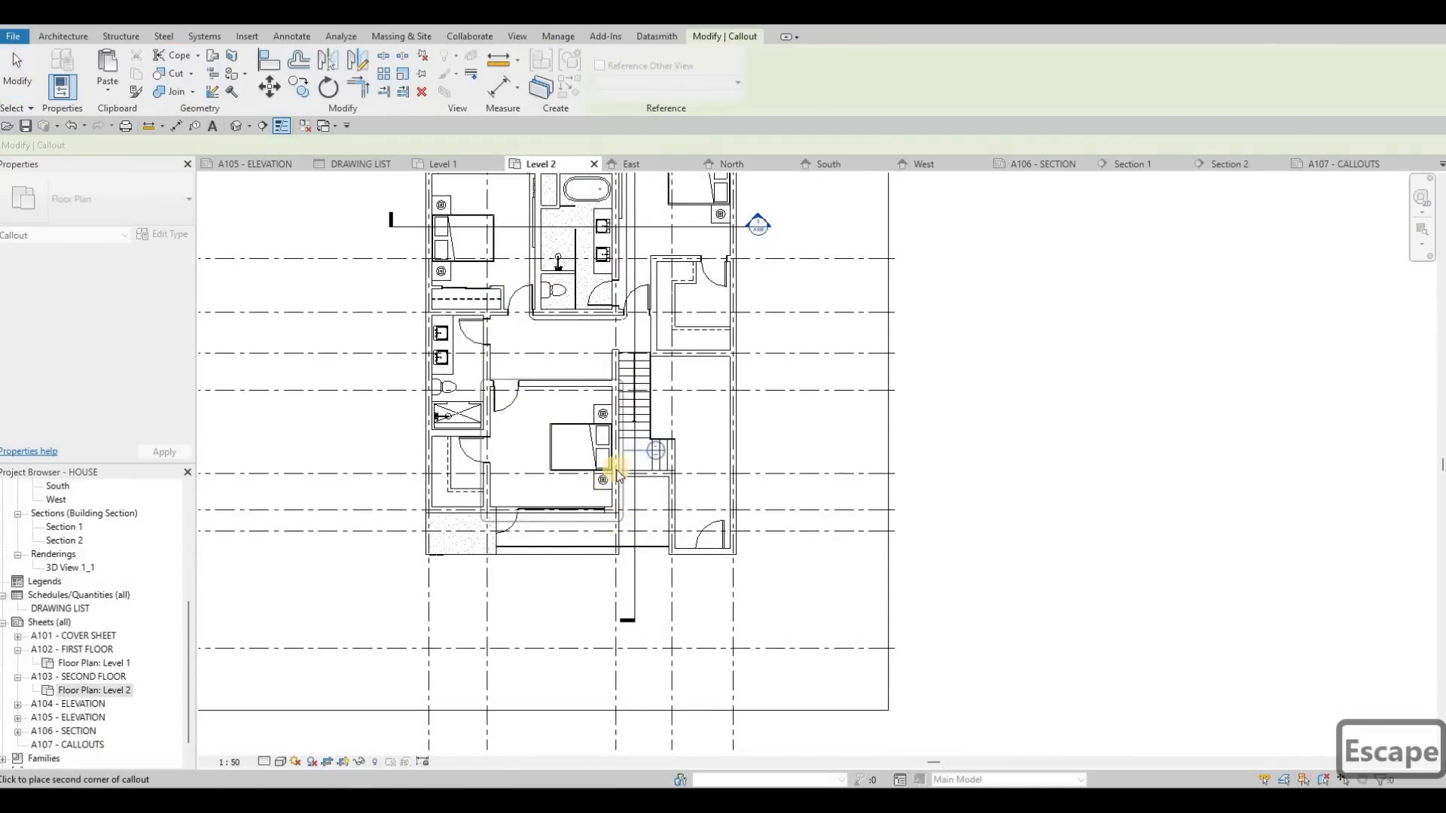
pyautogui.click(650, 457)
pyautogui.press('Escape')
pyautogui.scroll(2, 656, 448)
pyautogui.press('Escape')
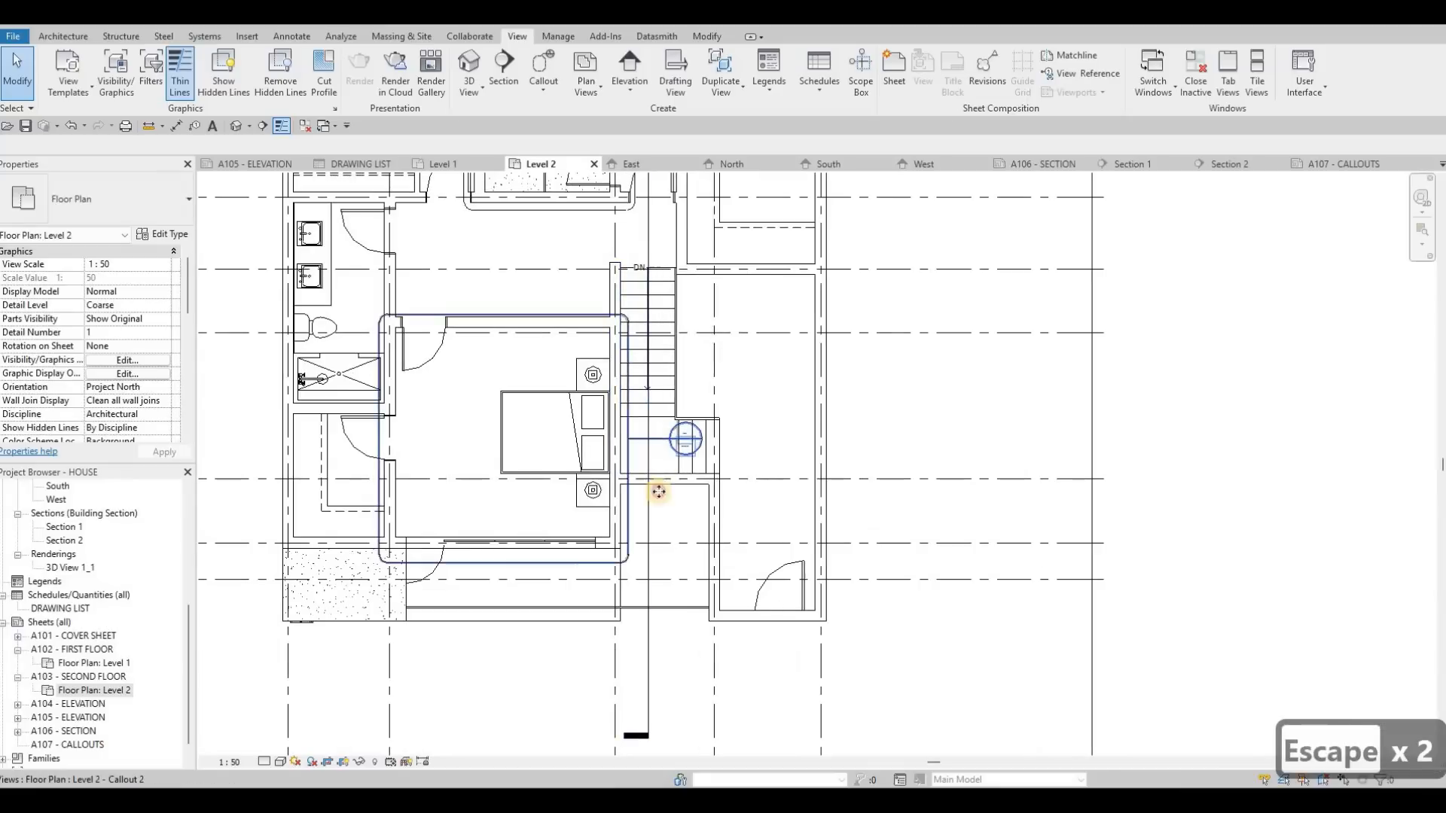
pyautogui.moveTo(535, 580); pyautogui.dragTo(505, 589)
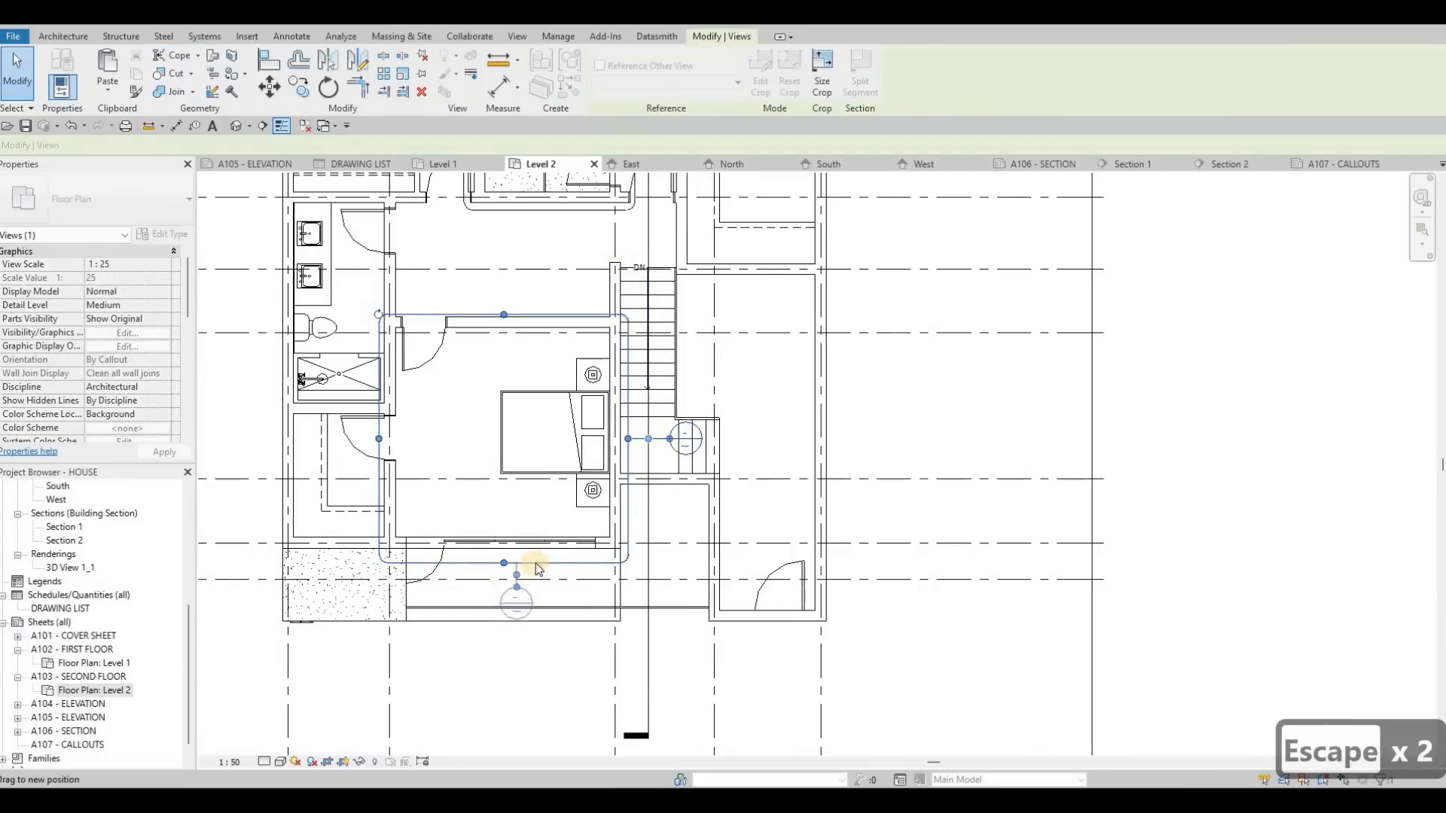
pyautogui.press('Escape')
# Step: Examine the detail and sheet numbers in the section and callout heads on the Level 2 plan
pyautogui.scroll(-3, 768, 348)
pyautogui.scroll(3, 740, 361)
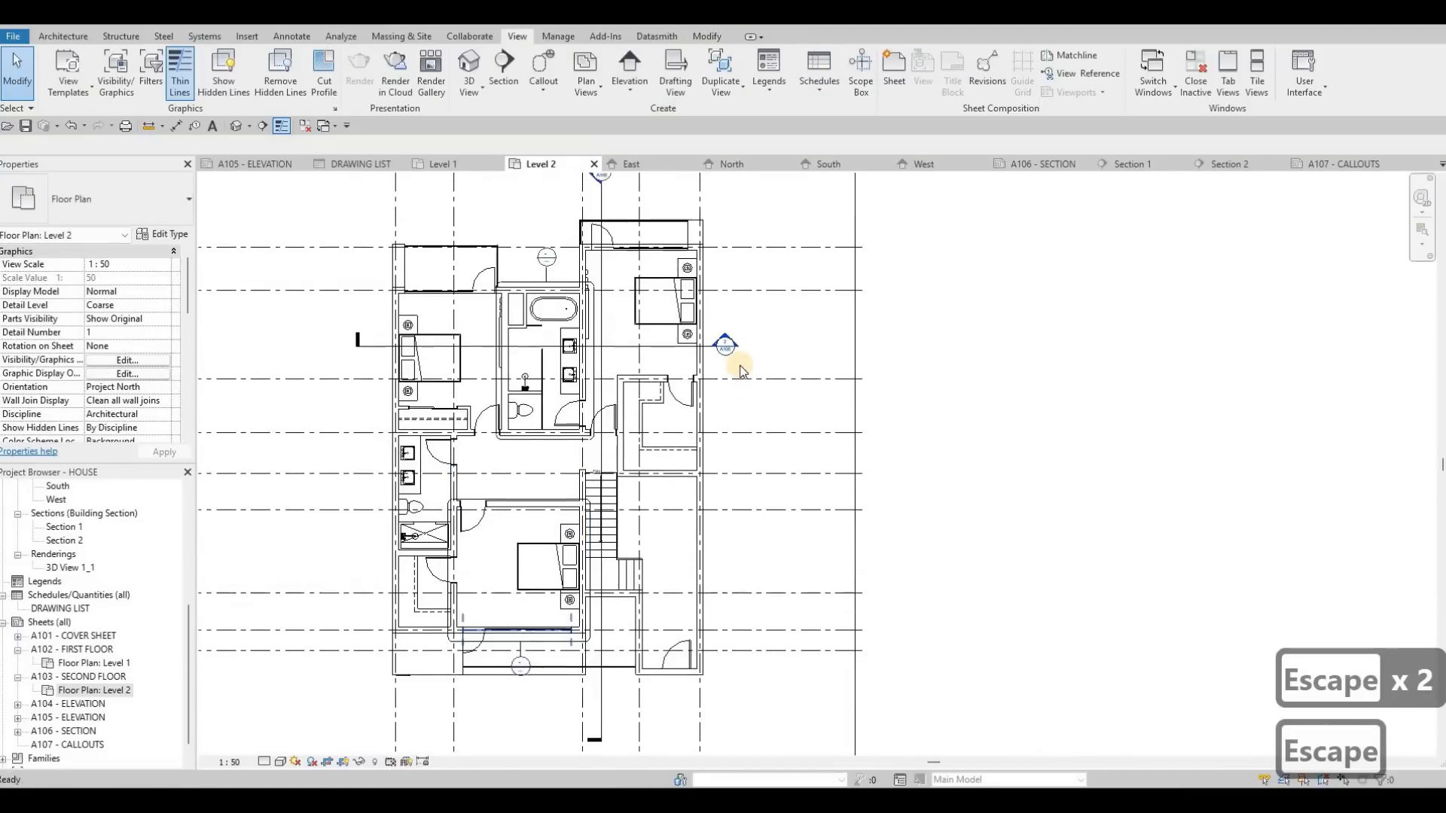
pyautogui.scroll(3, 722, 366)
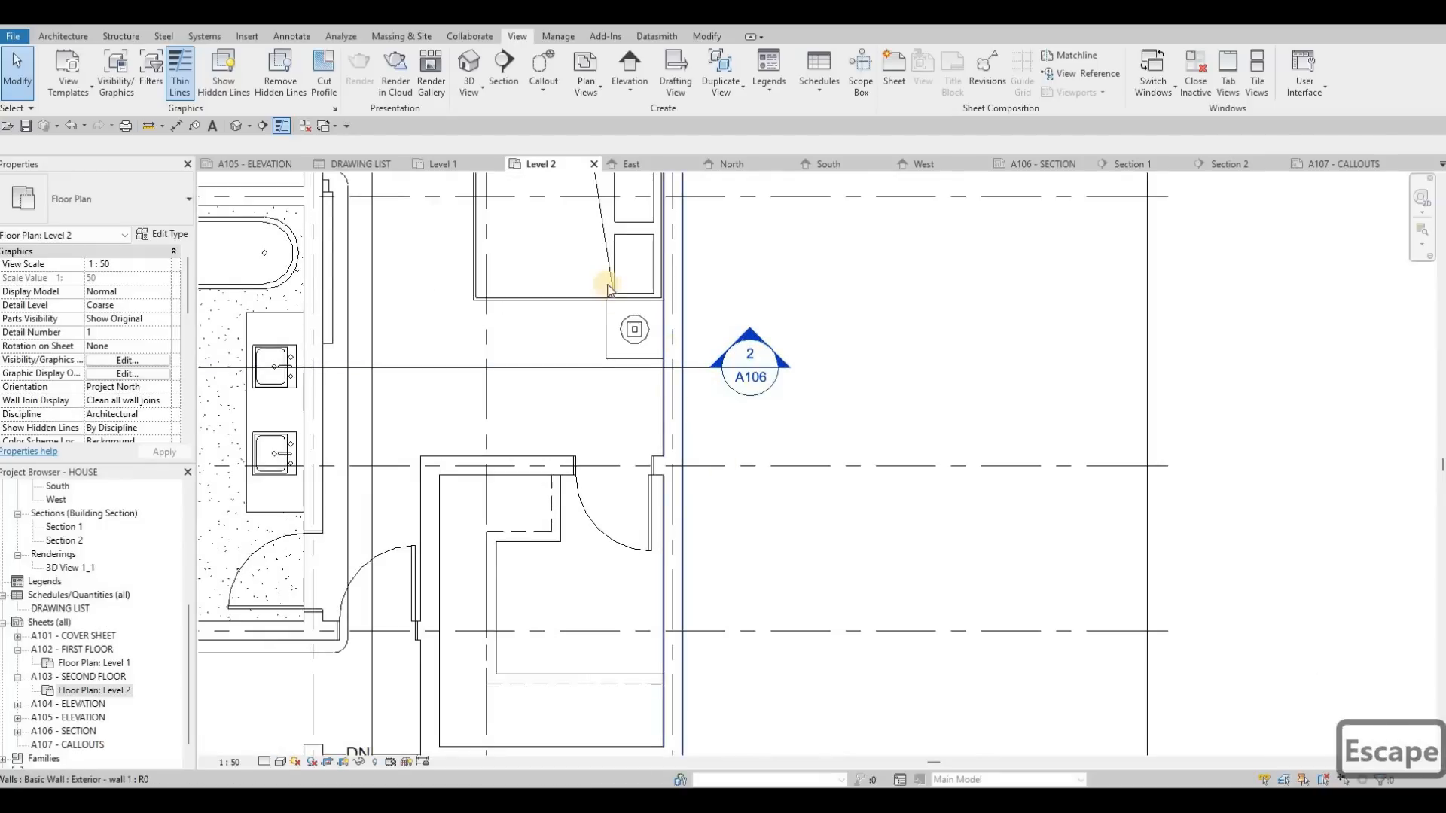
pyautogui.scroll(-4, 608, 288)
pyautogui.scroll(3, 629, 230)
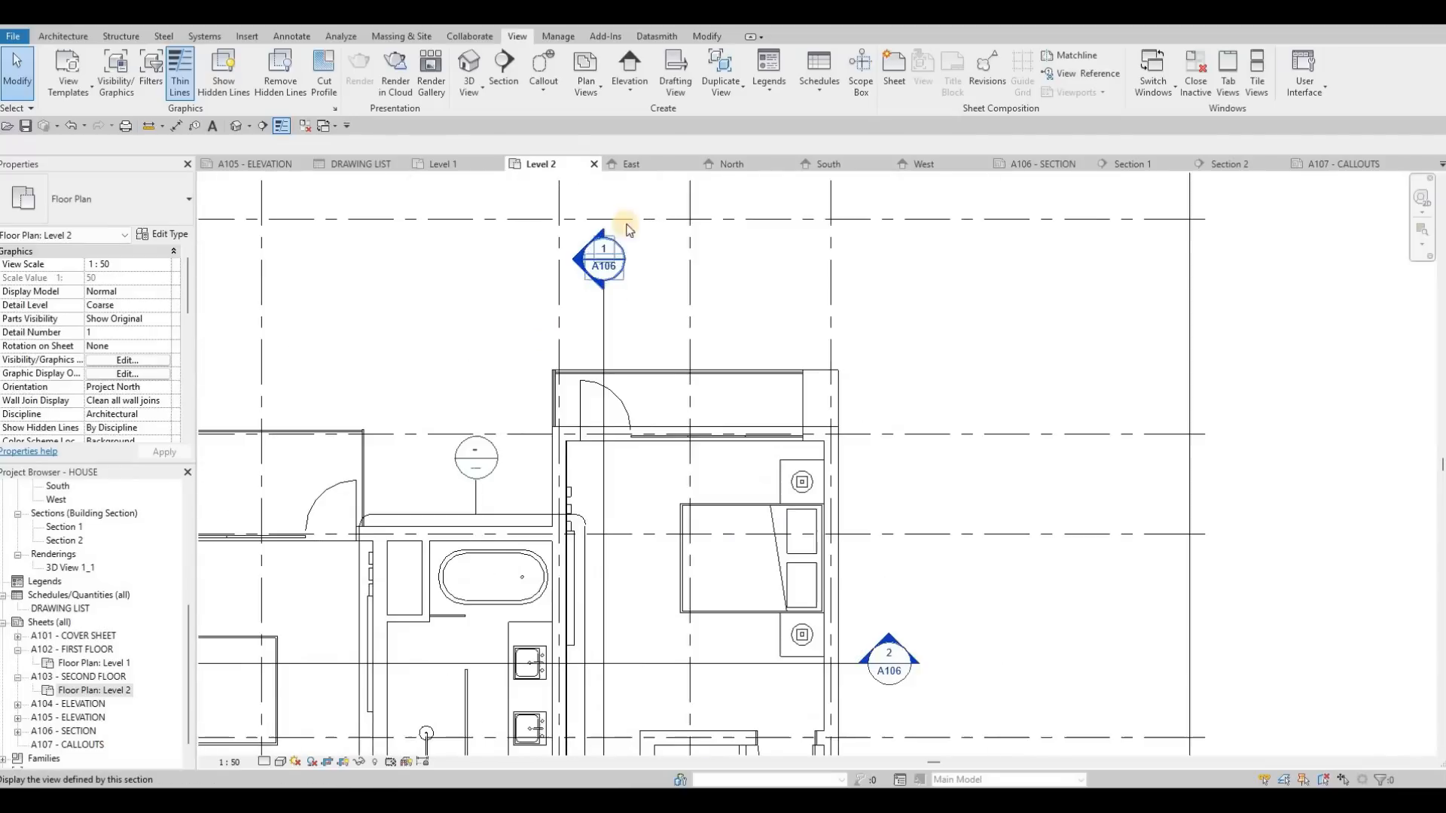
pyautogui.scroll(3, 630, 229)
pyautogui.scroll(-2, 549, 542)
pyautogui.scroll(3, 527, 497)
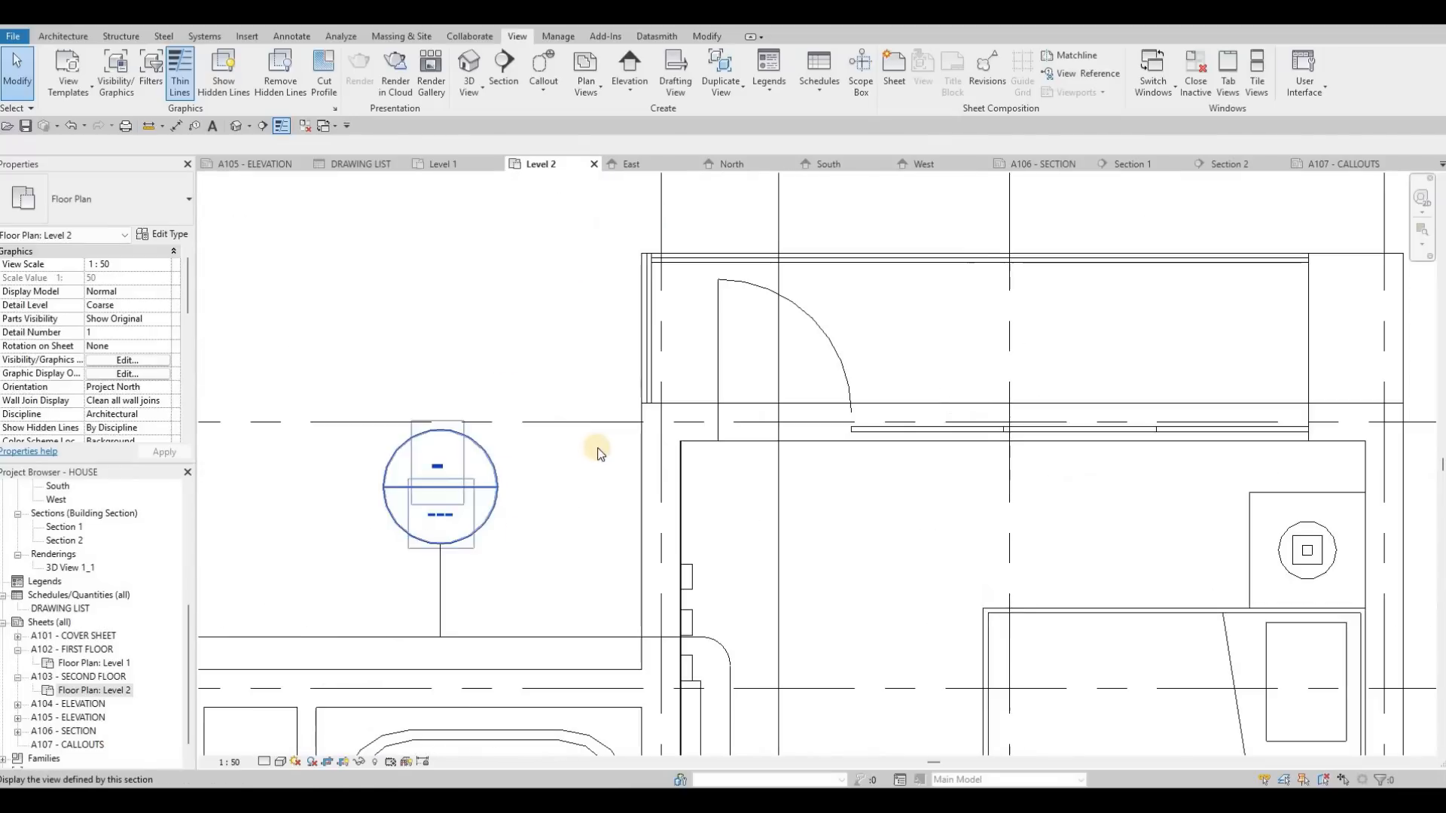
pyautogui.scroll(-4, 613, 354)
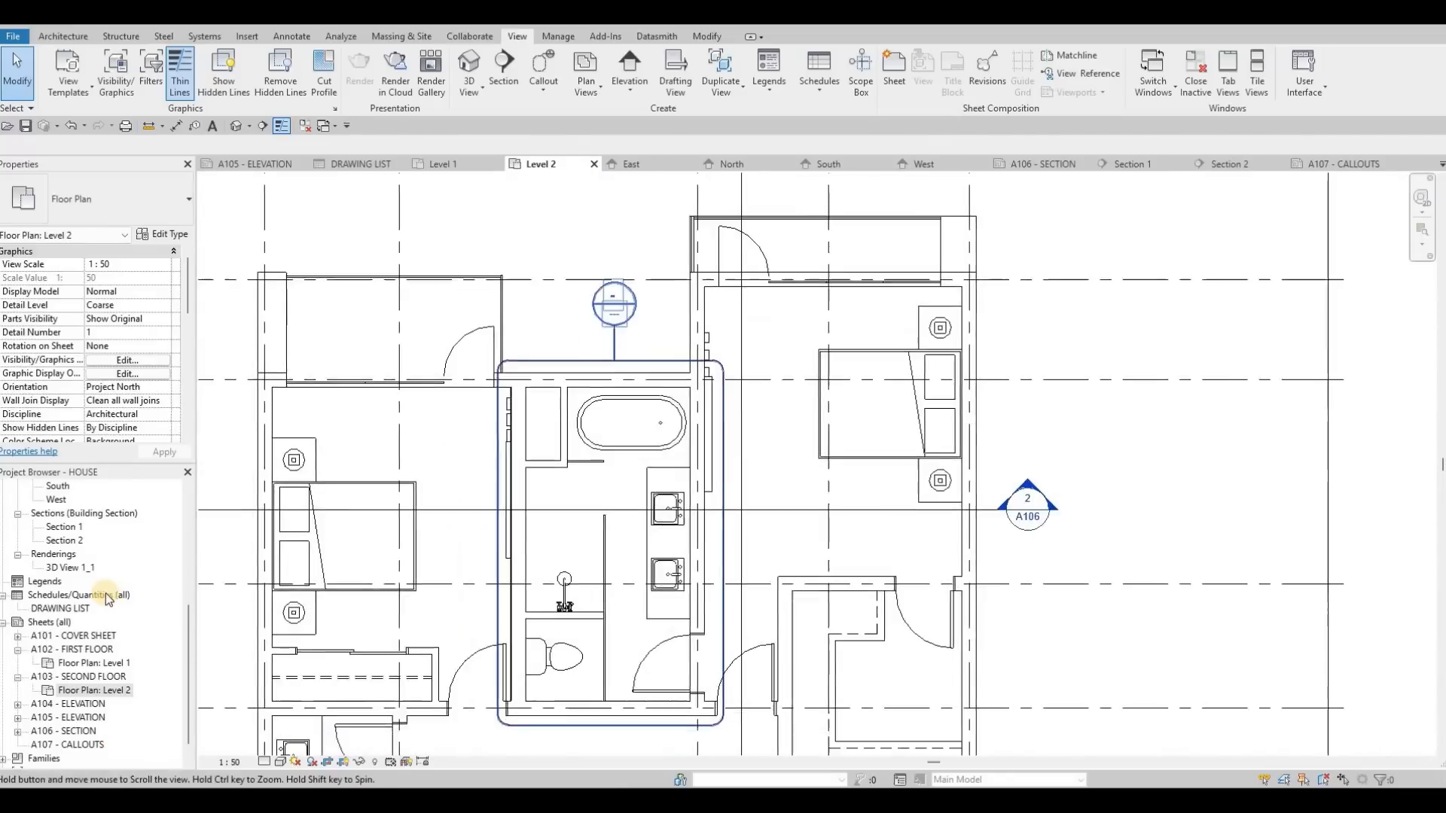
# Step: Rename the Level 1 - Callout 1 floor plan view as STAIRS
pyautogui.press('Escape')
pyautogui.scroll(2, 102, 594)
pyautogui.scroll(4, 86, 574)
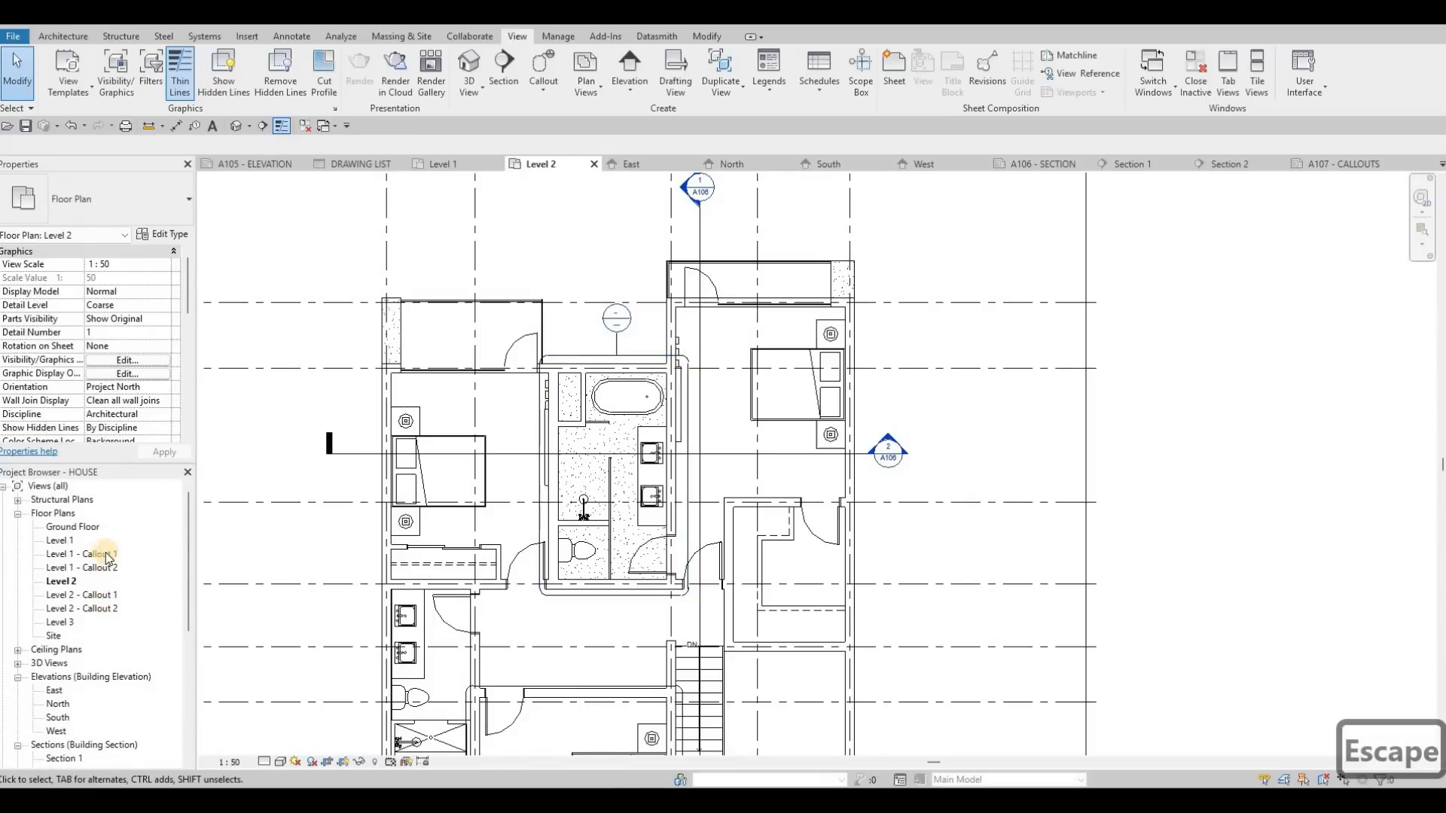
pyautogui.click(105, 555)
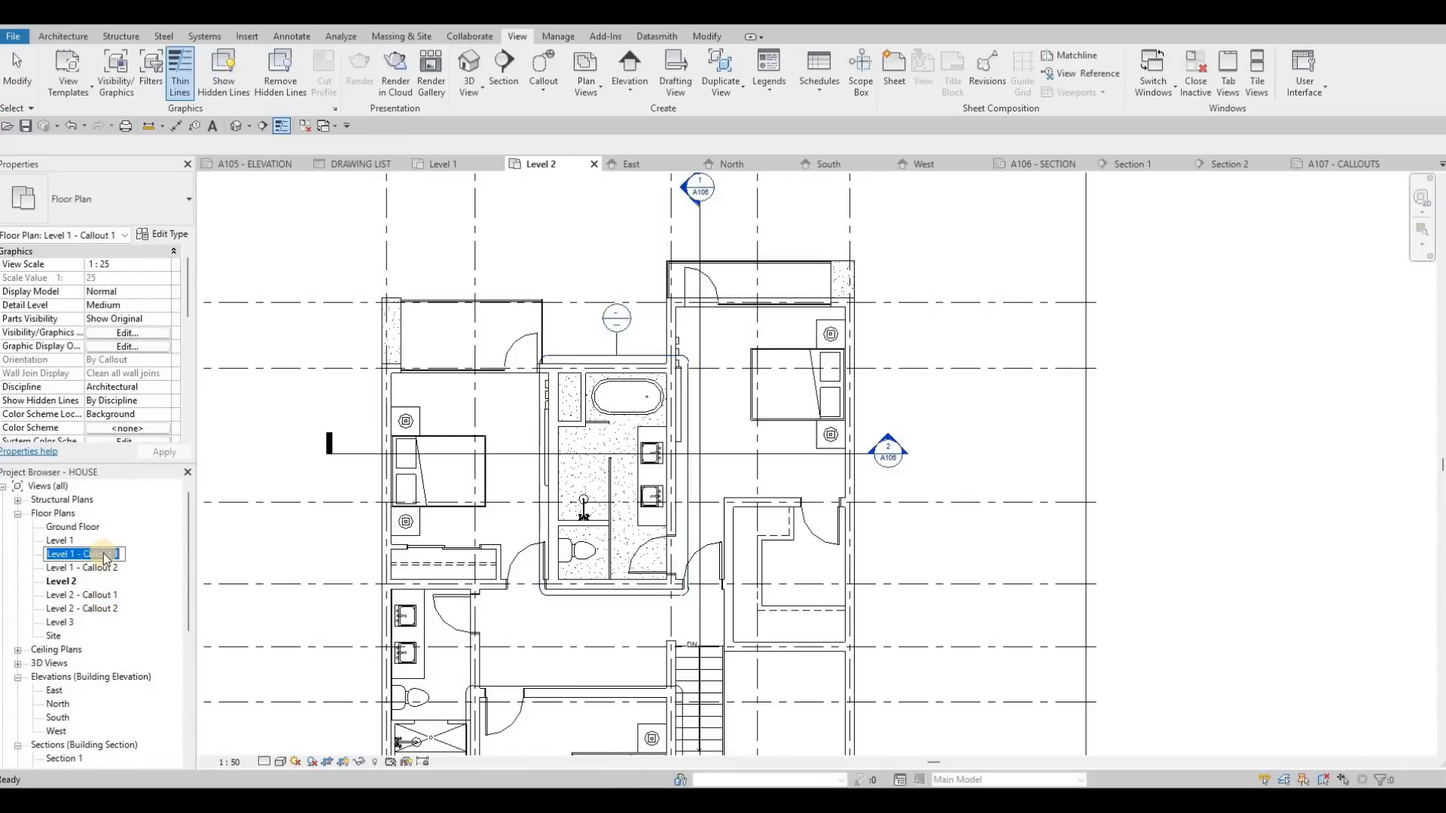
pyautogui.write('STAIRS')
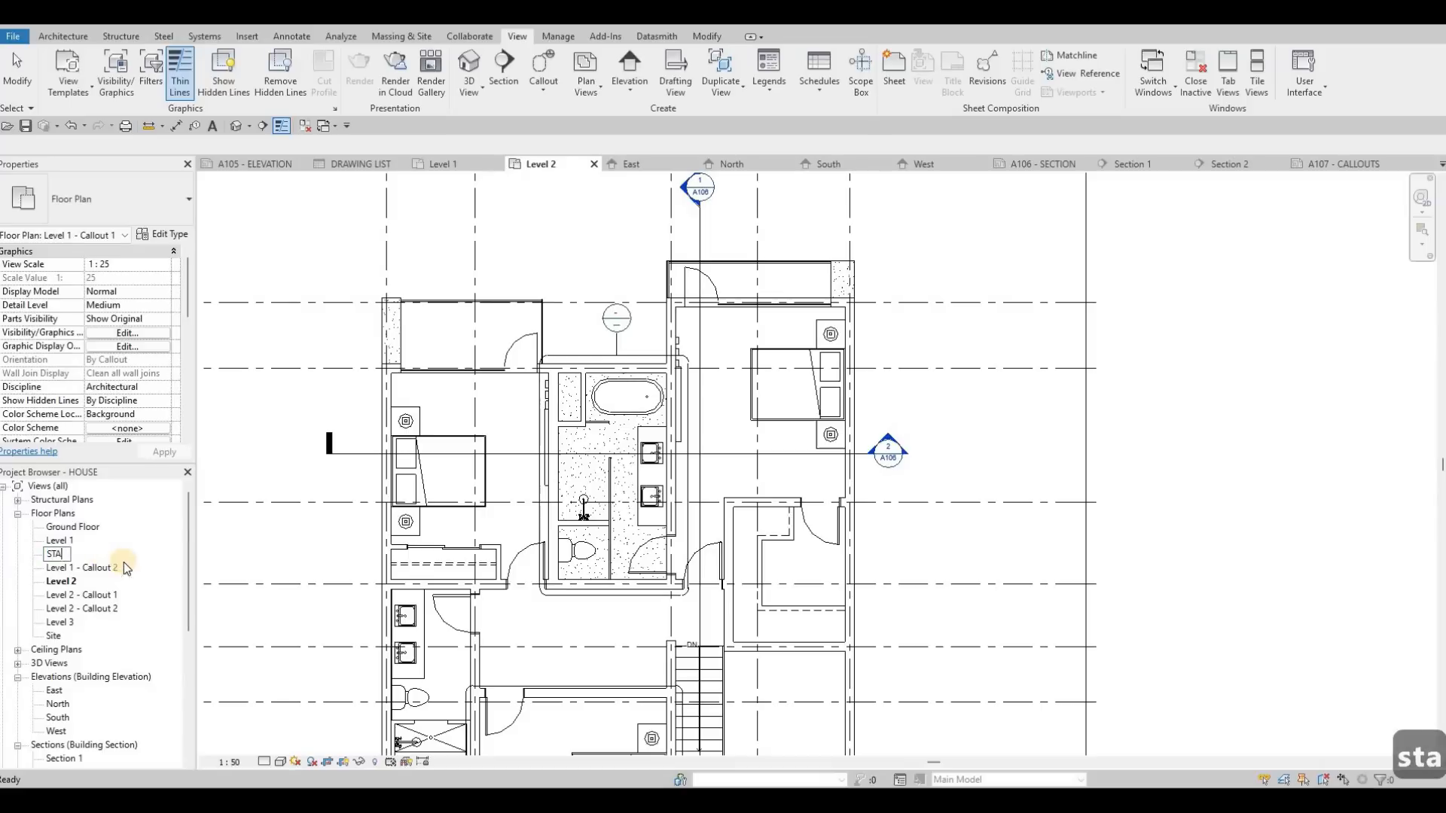
pyautogui.click(101, 561)
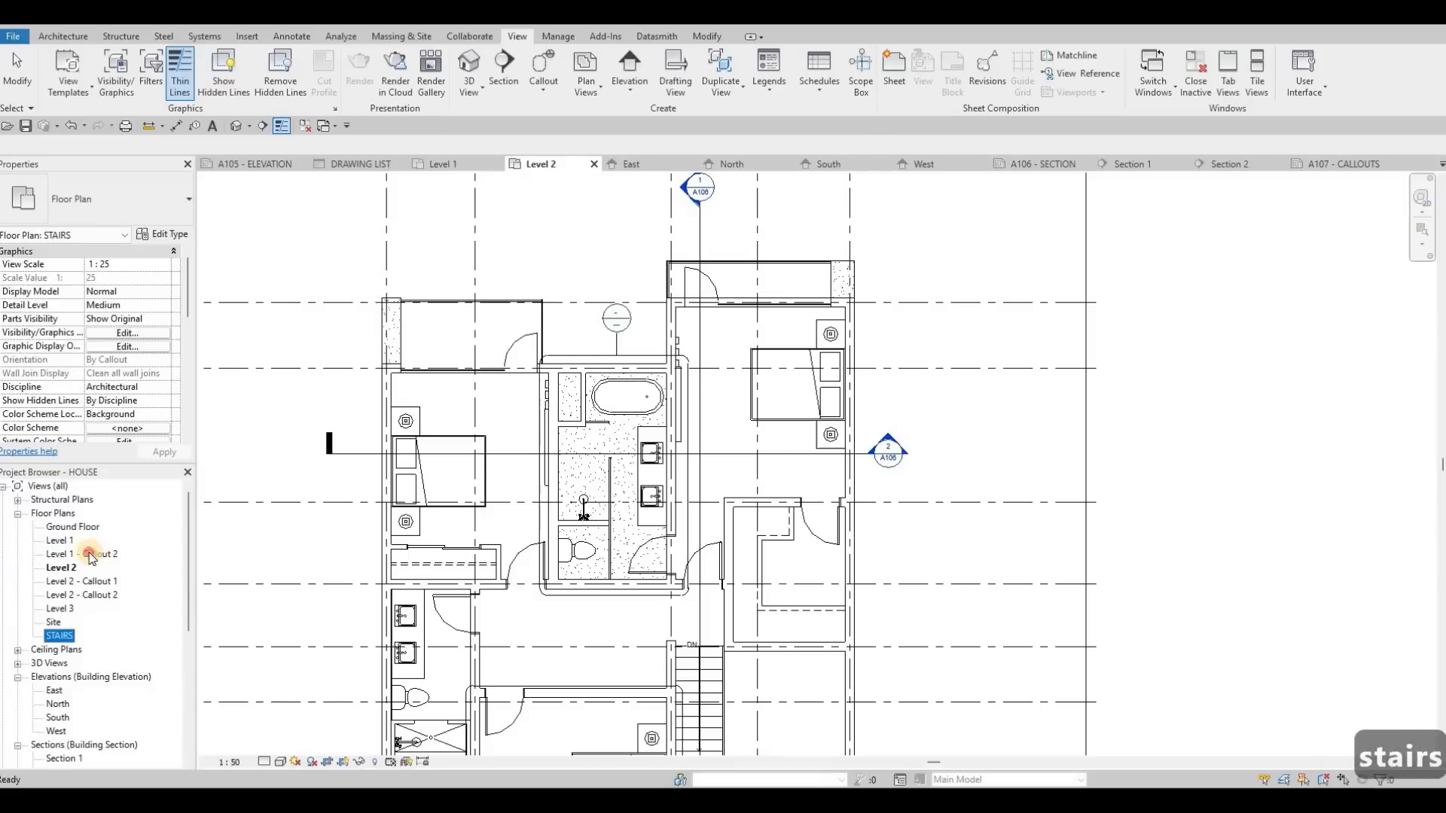
# Step: Rename the Level 1 - Callout 2 floor plan view as KITCHEN and Level 2 - Callout 1 as ENSUITE
pyautogui.click(89, 554)
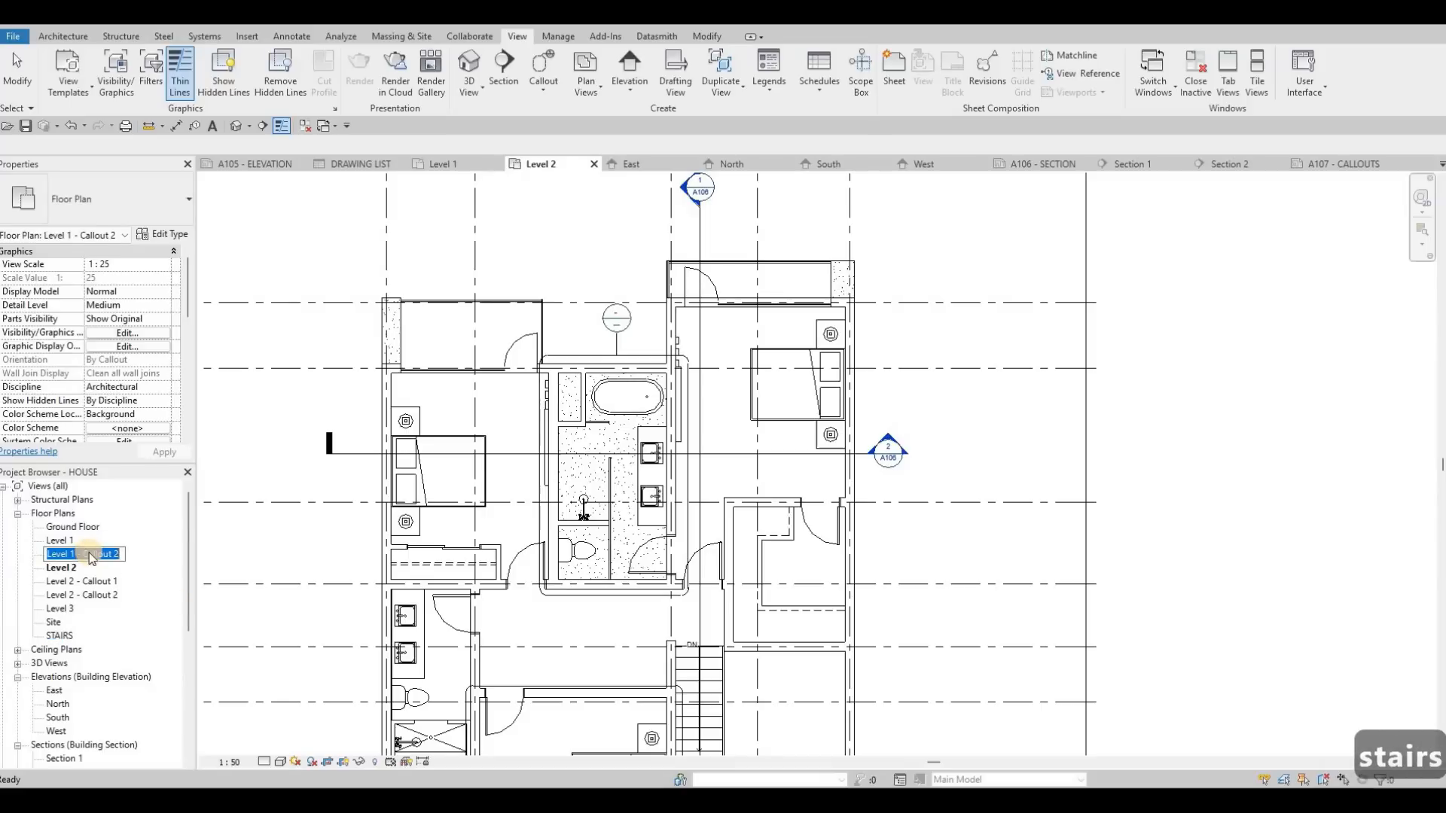
pyautogui.write('KITCHEN')
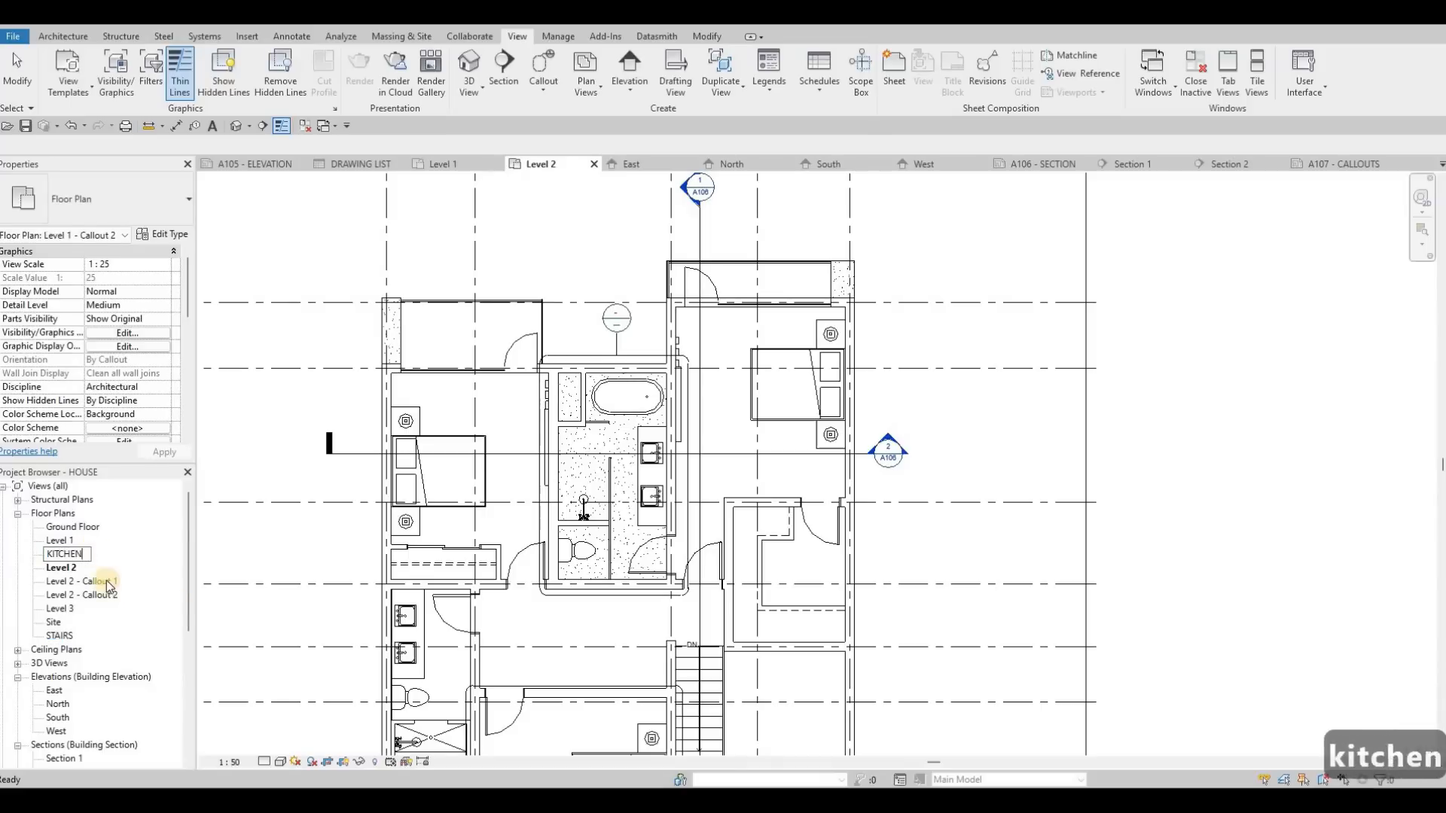
pyautogui.click(92, 583)
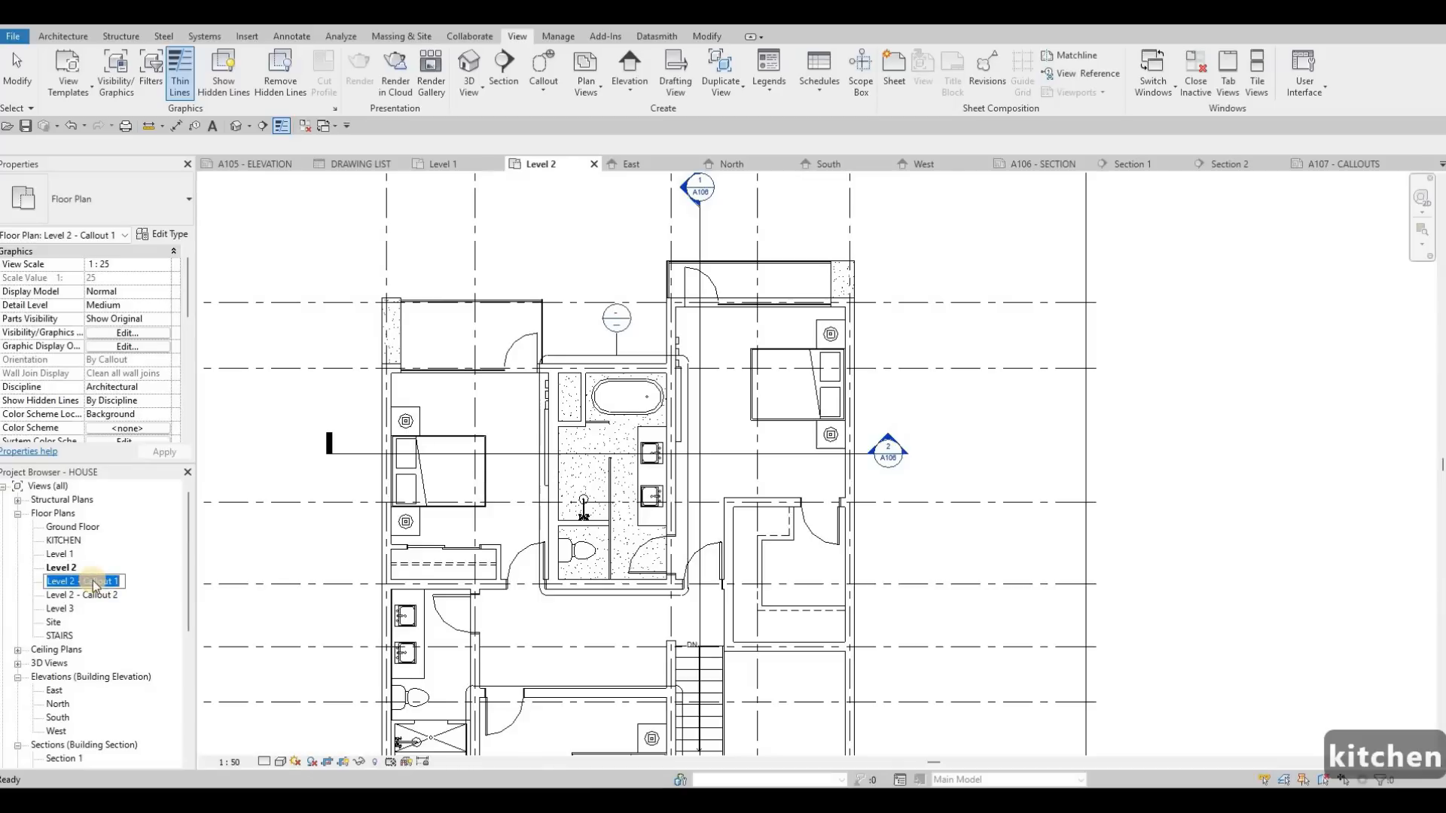
pyautogui.write('ENSUITE')
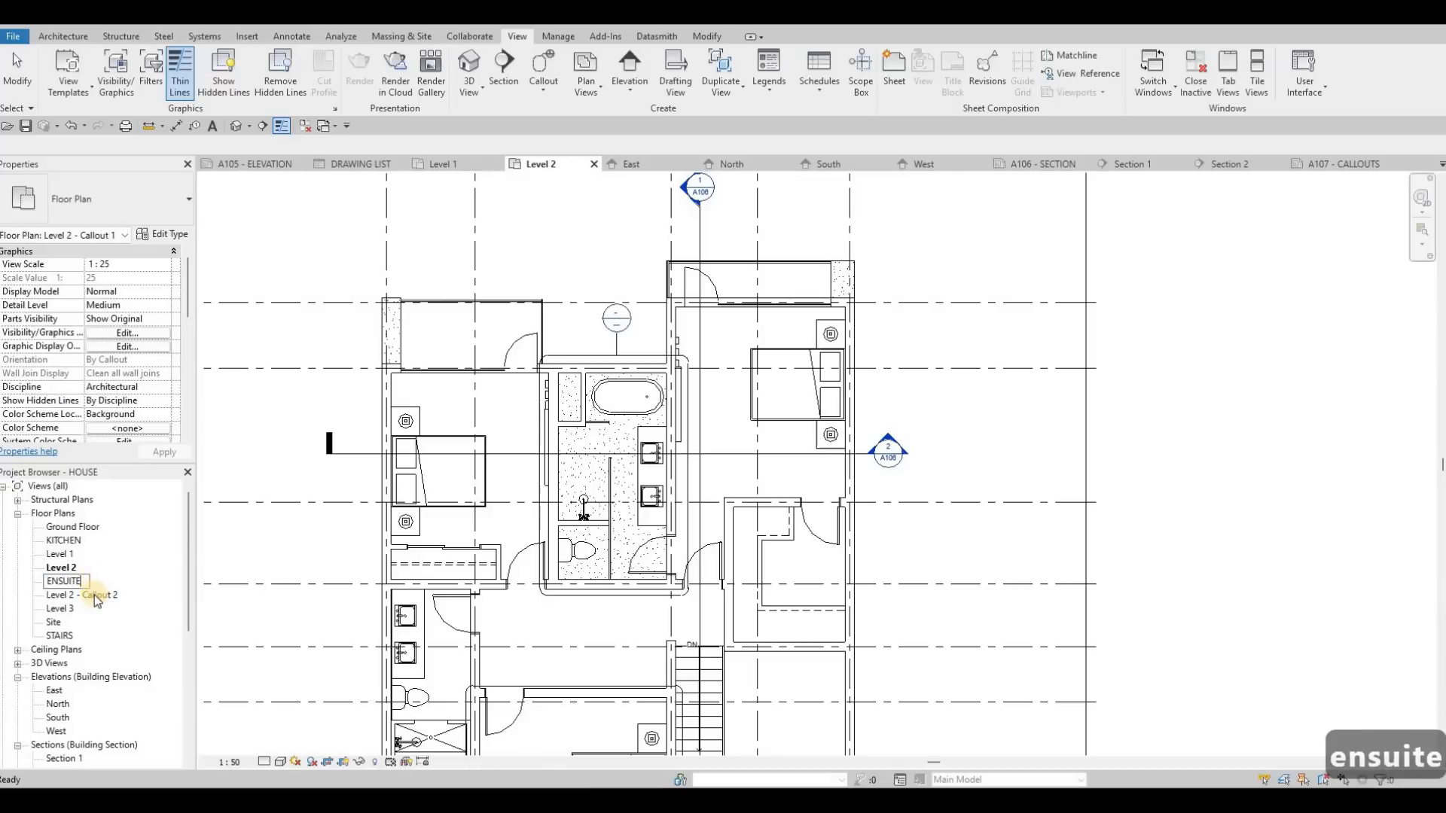
# Step: Rename the Level 2 - Callout 2 floor plan view as BEDROOM
pyautogui.click(98, 594)
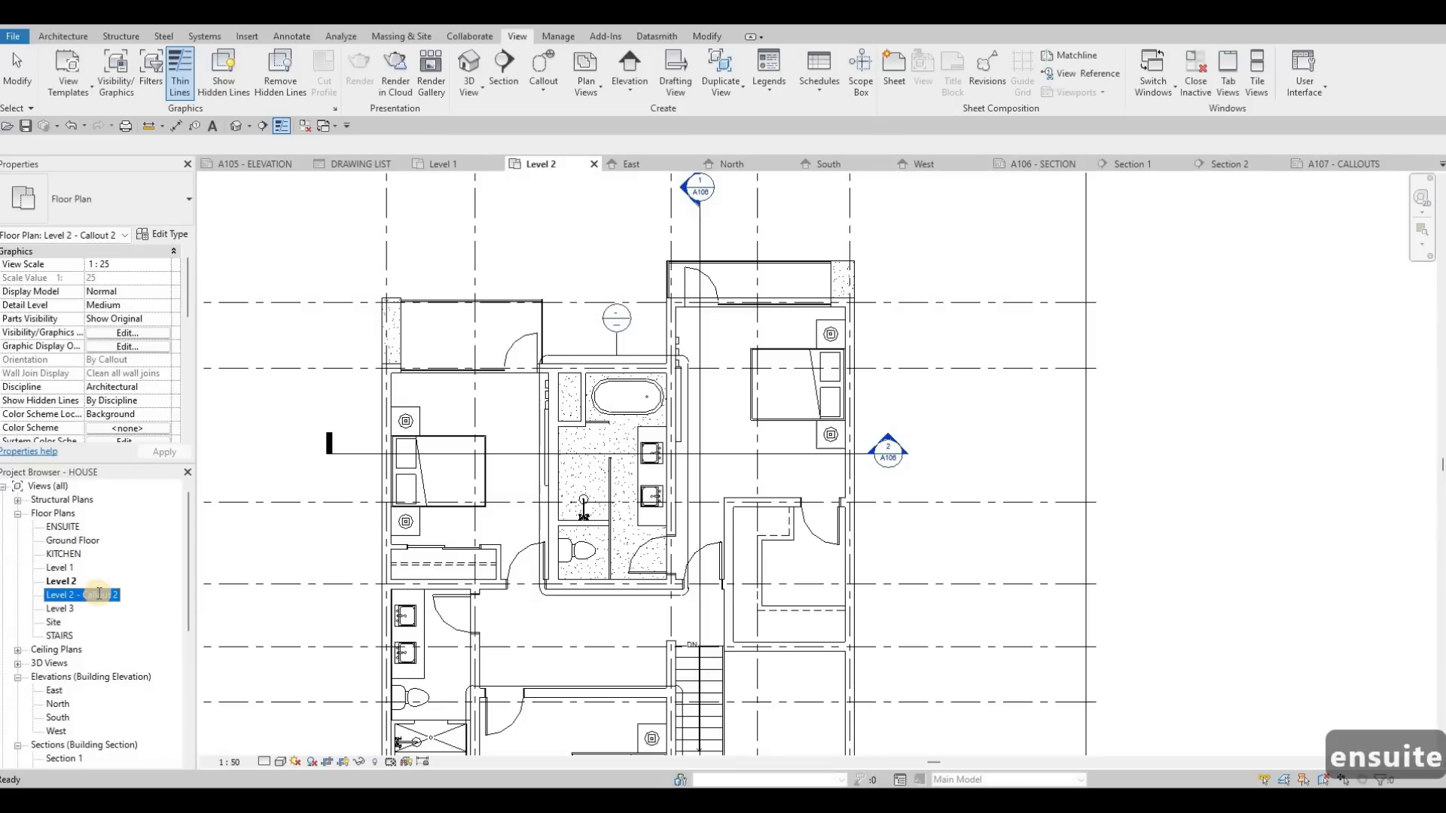
pyautogui.write('BEDROOM')
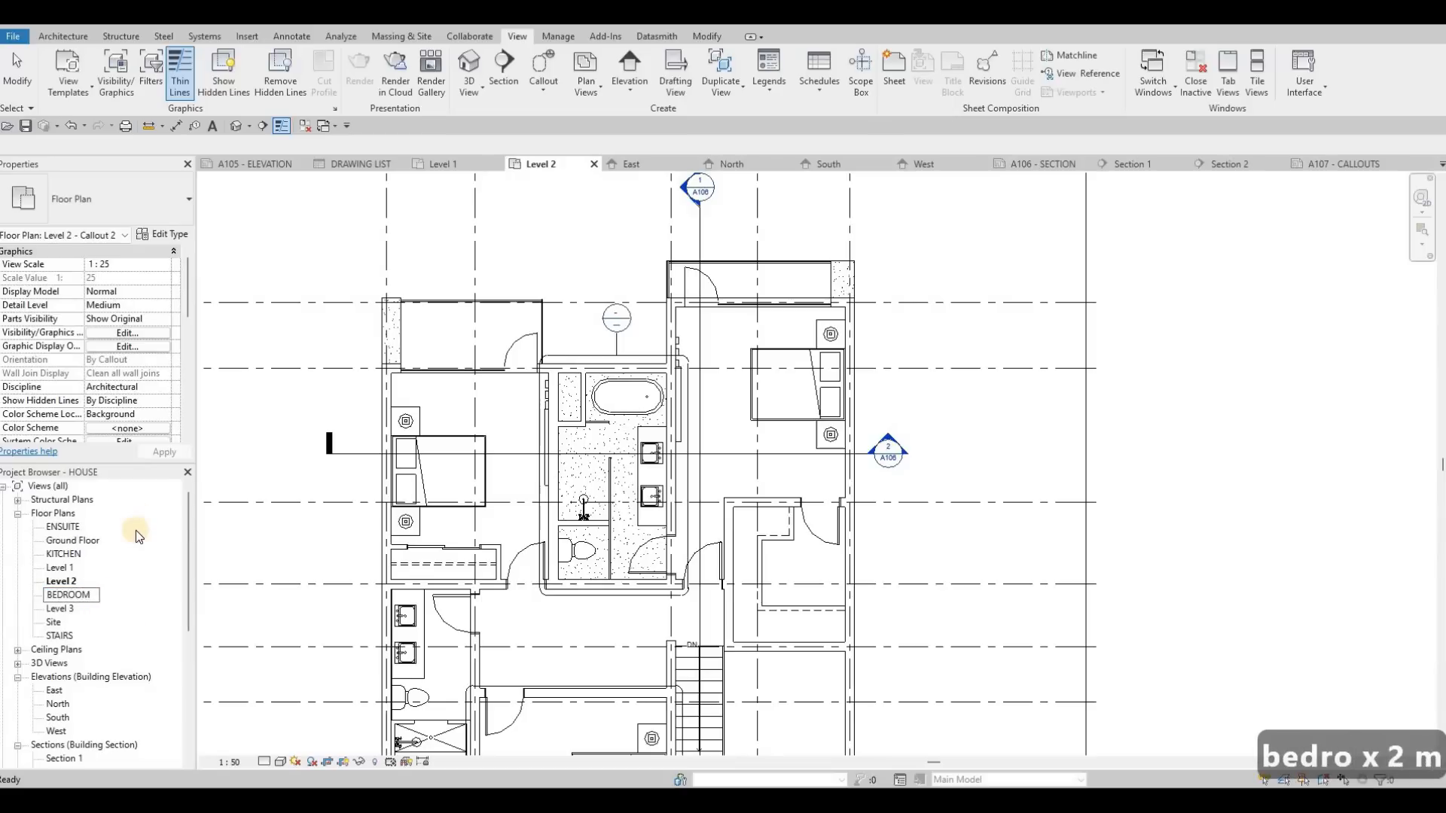
pyautogui.click(128, 525)
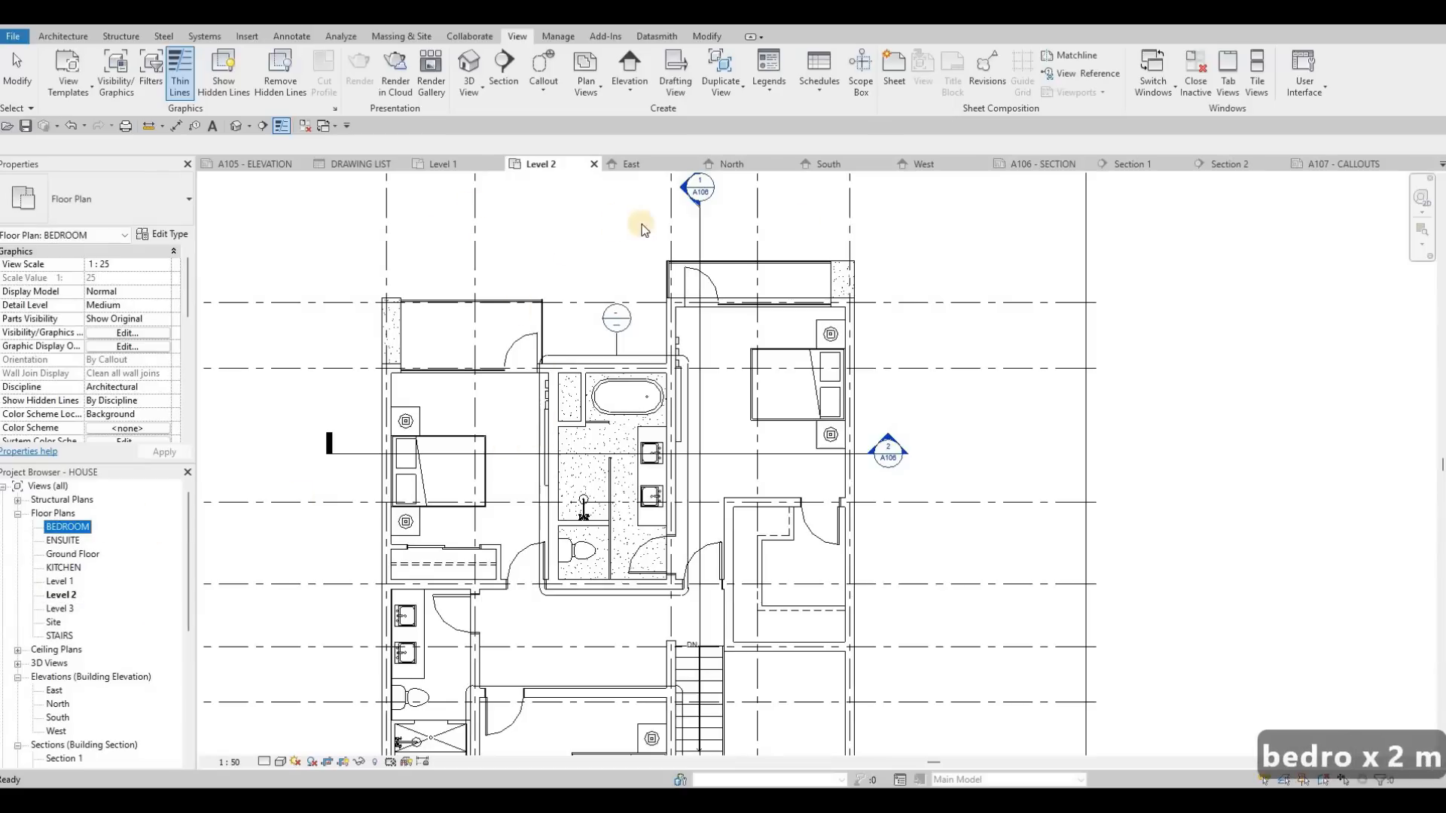
# Step: Paste the two copied rectangular frames onto sheet A107 - CALLOUTS, one above the other along the sheet's left side
pyautogui.click(1323, 166)
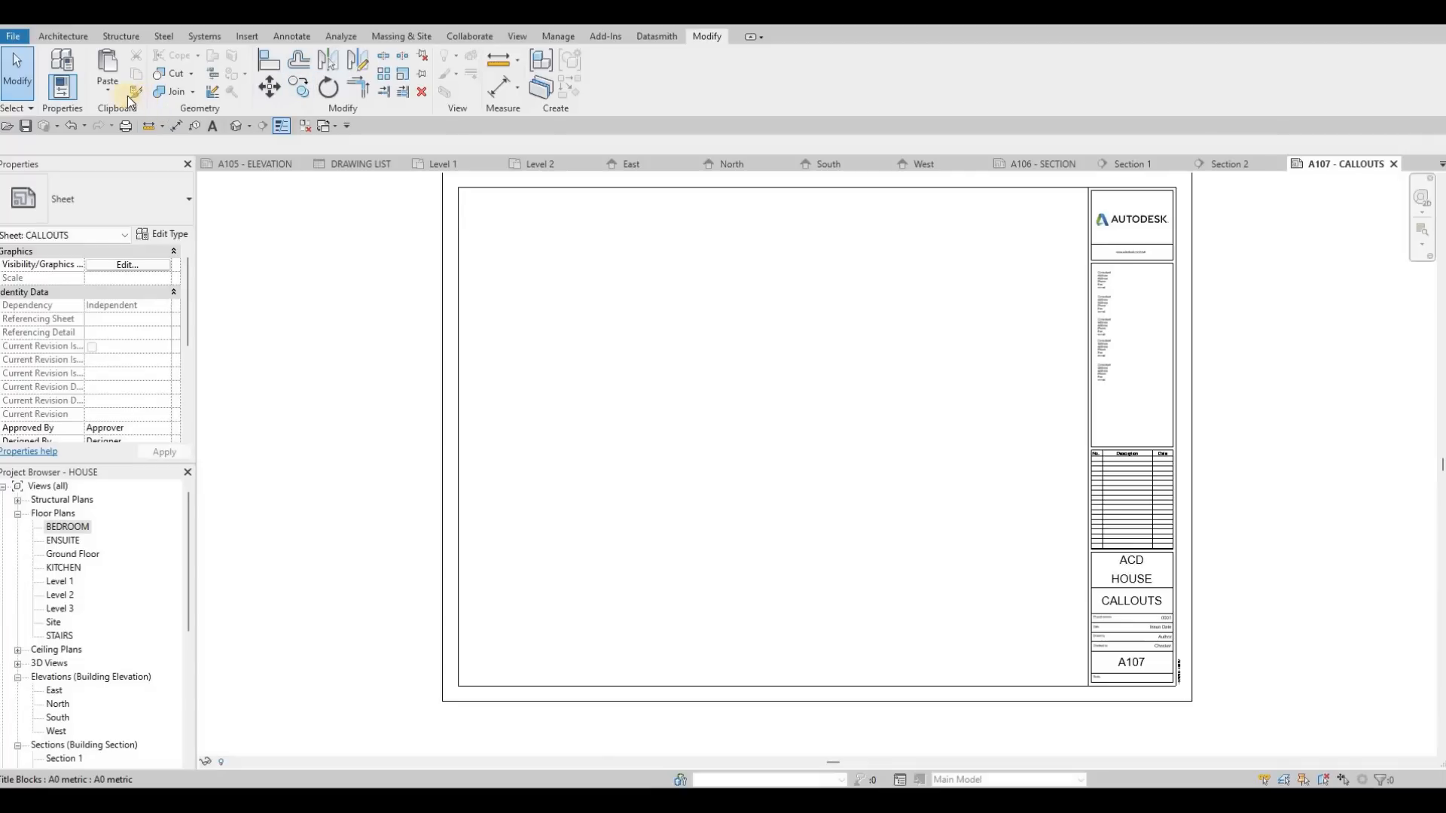
pyautogui.click(105, 92)
pyautogui.click(131, 205)
pyautogui.moveTo(1018, 273); pyautogui.dragTo(1027, 257, button='middle')
pyautogui.press('Escape')
pyautogui.press('Escape')
# Step: Narrow both frames to less than half their width by moving their right edges inward to the same position
pyautogui.moveTo(1032, 257); pyautogui.dragTo(714, 245)
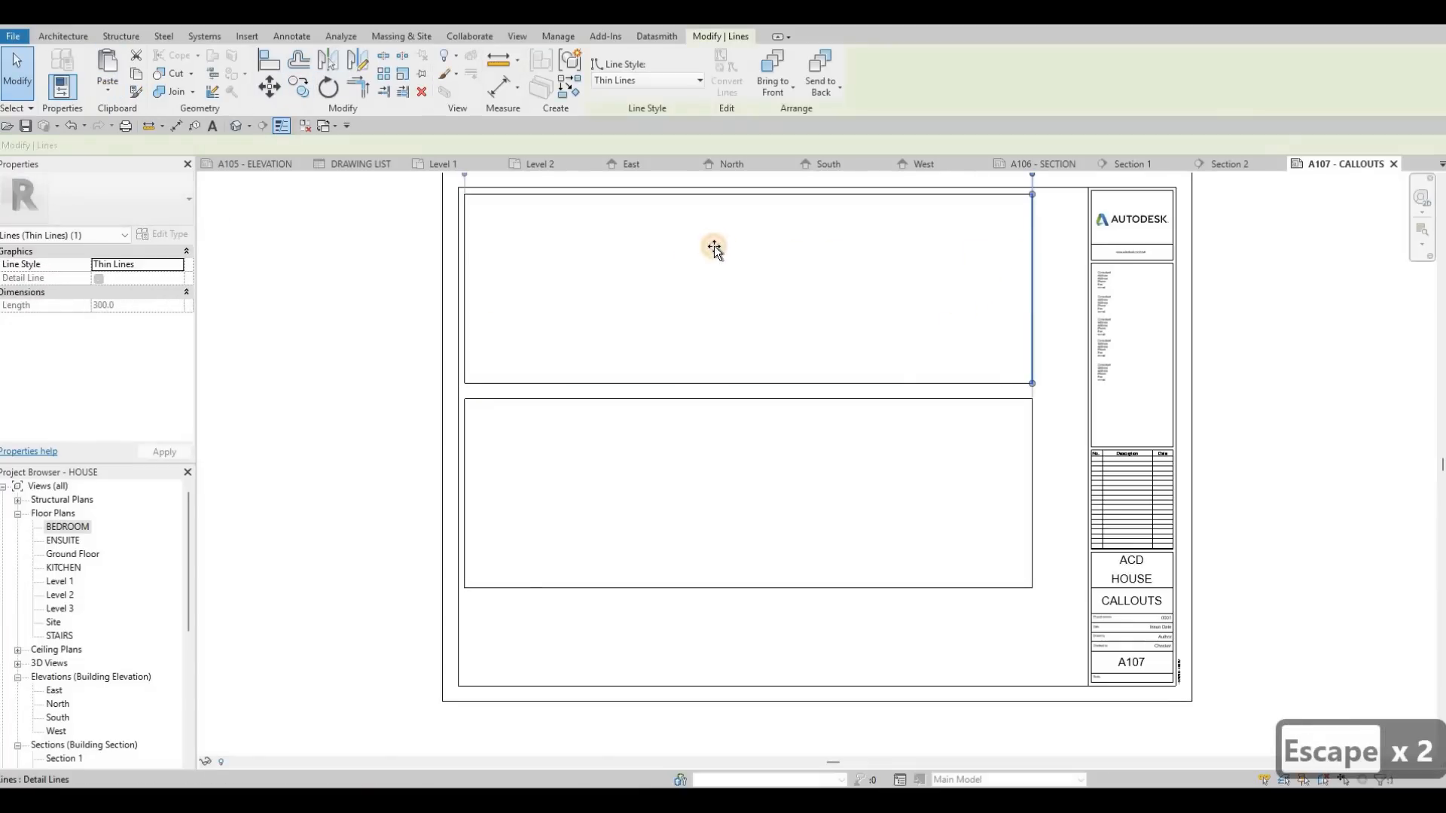
pyautogui.press('Escape')
pyautogui.moveTo(1032, 446); pyautogui.dragTo(153, 493)
pyautogui.press('Escape')
pyautogui.press('Escape')
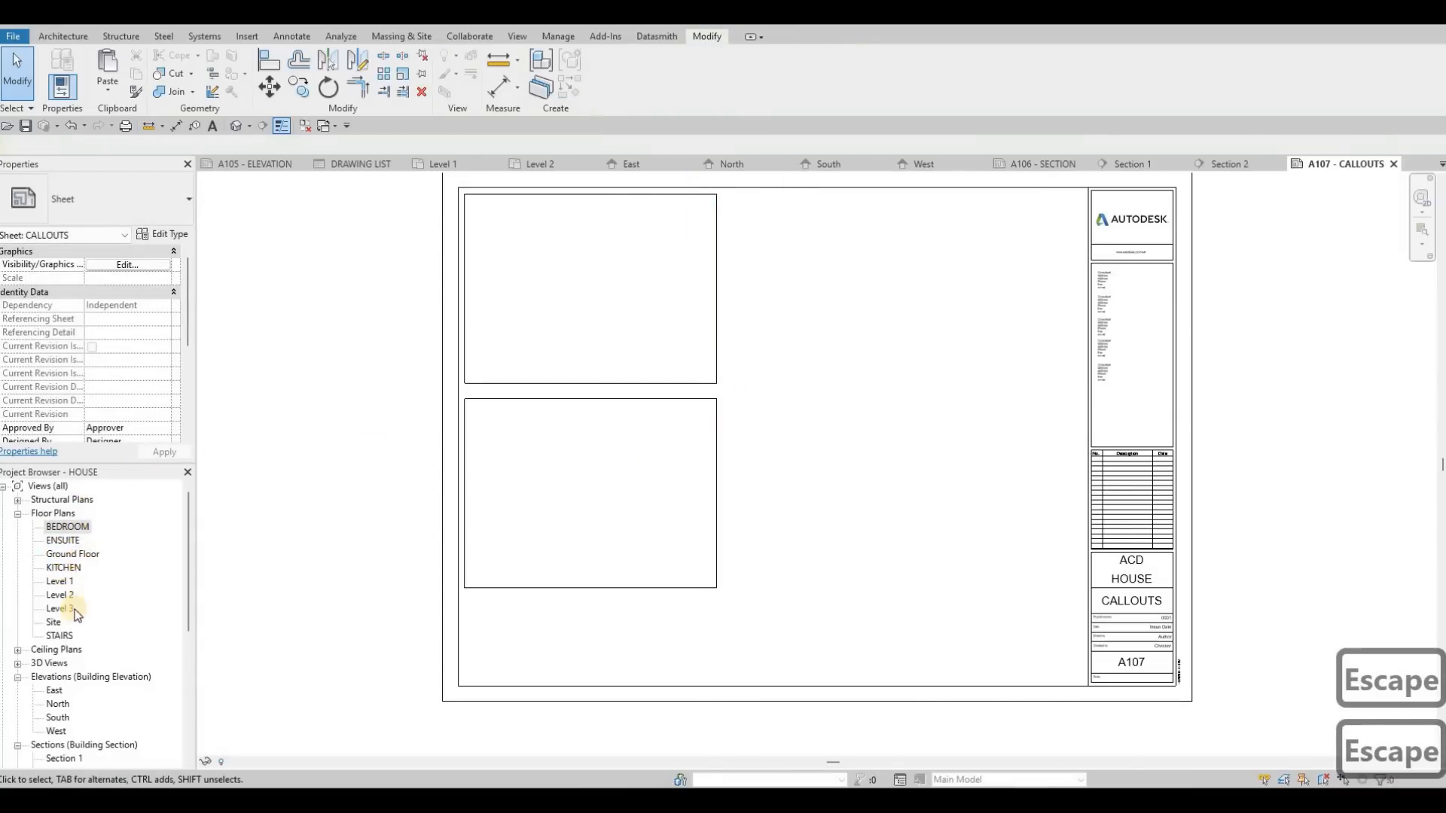
# Step: Place the STAIRS view on the sheet inside the upper frame
pyautogui.click(66, 569)
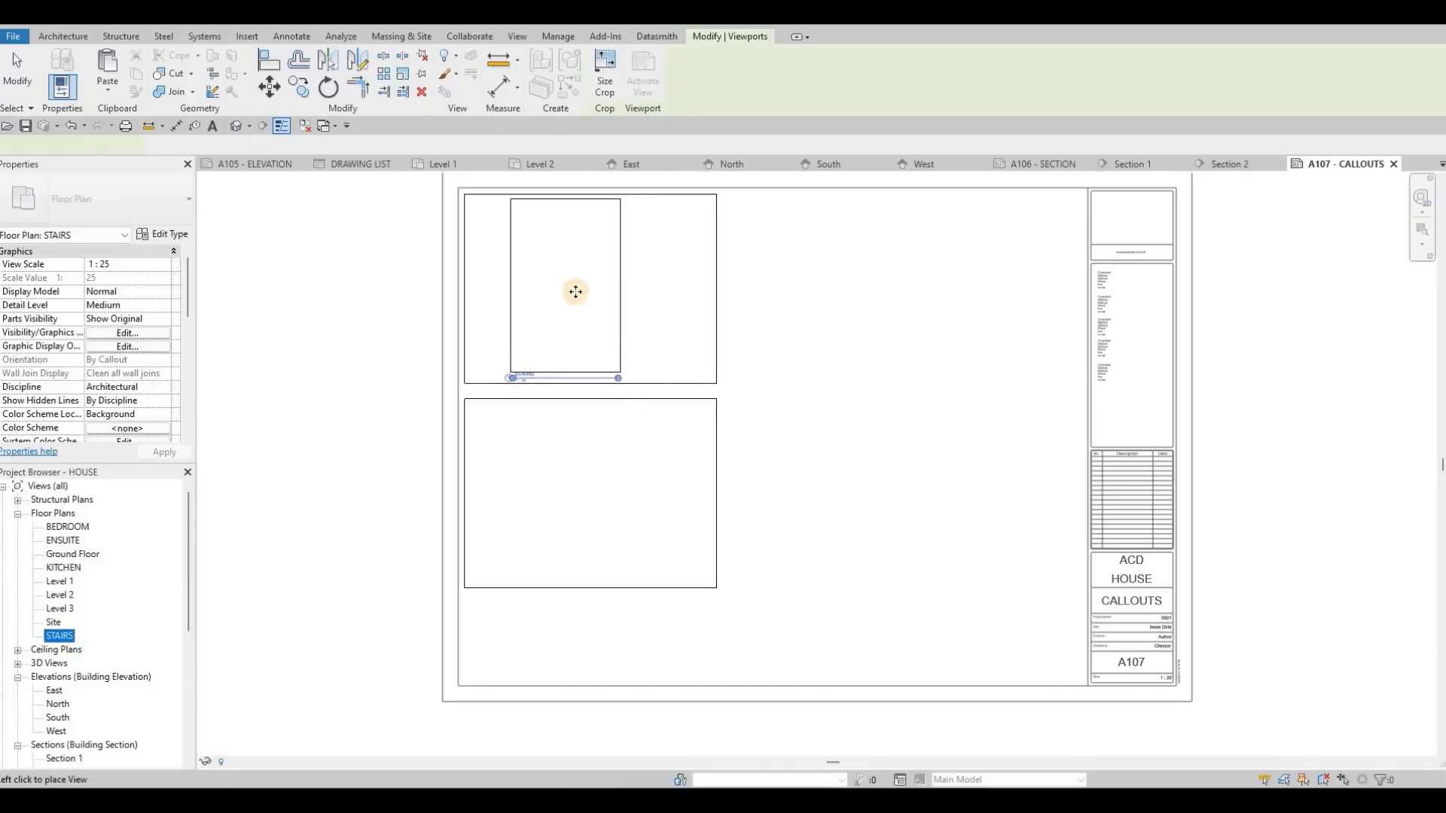
pyautogui.click(575, 289)
pyautogui.press('Escape')
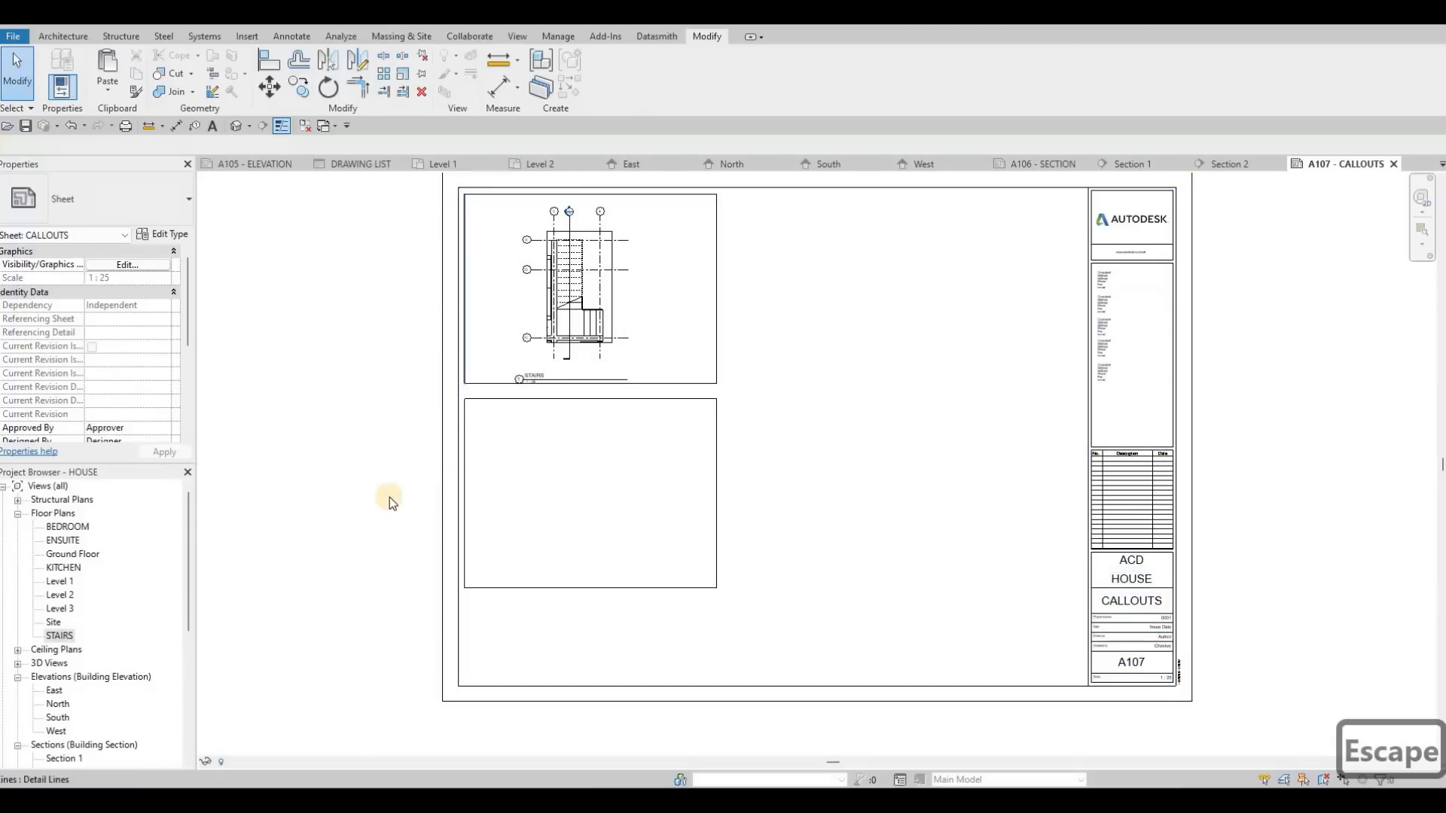
# Step: Copy both rectangular frames horizontally to the right, leaving a small gap, to form a two-by-two grid
pyautogui.press('Escape')
pyautogui.press('Tab')
pyautogui.click(718, 423)
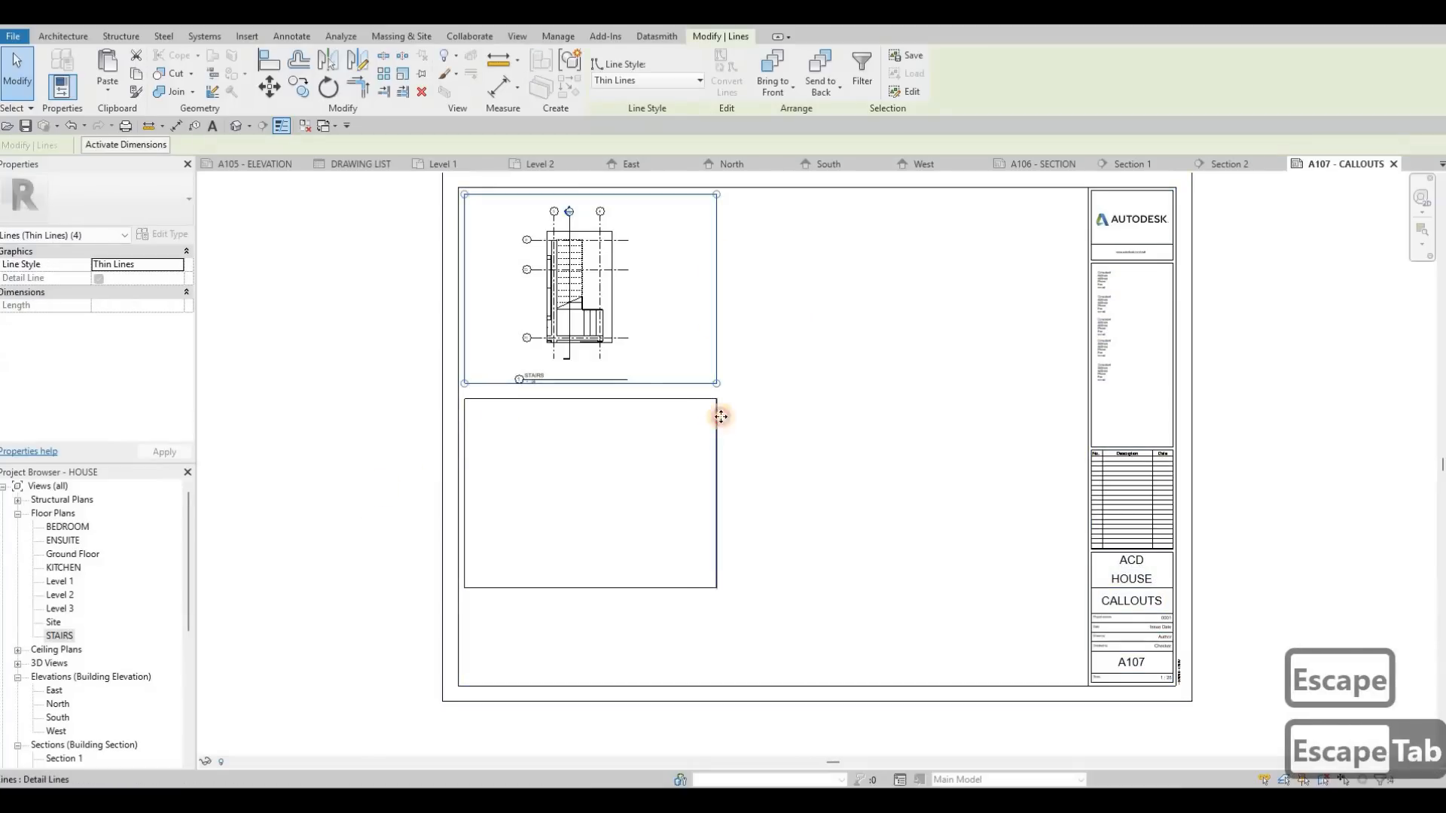
pyautogui.press('Tab')
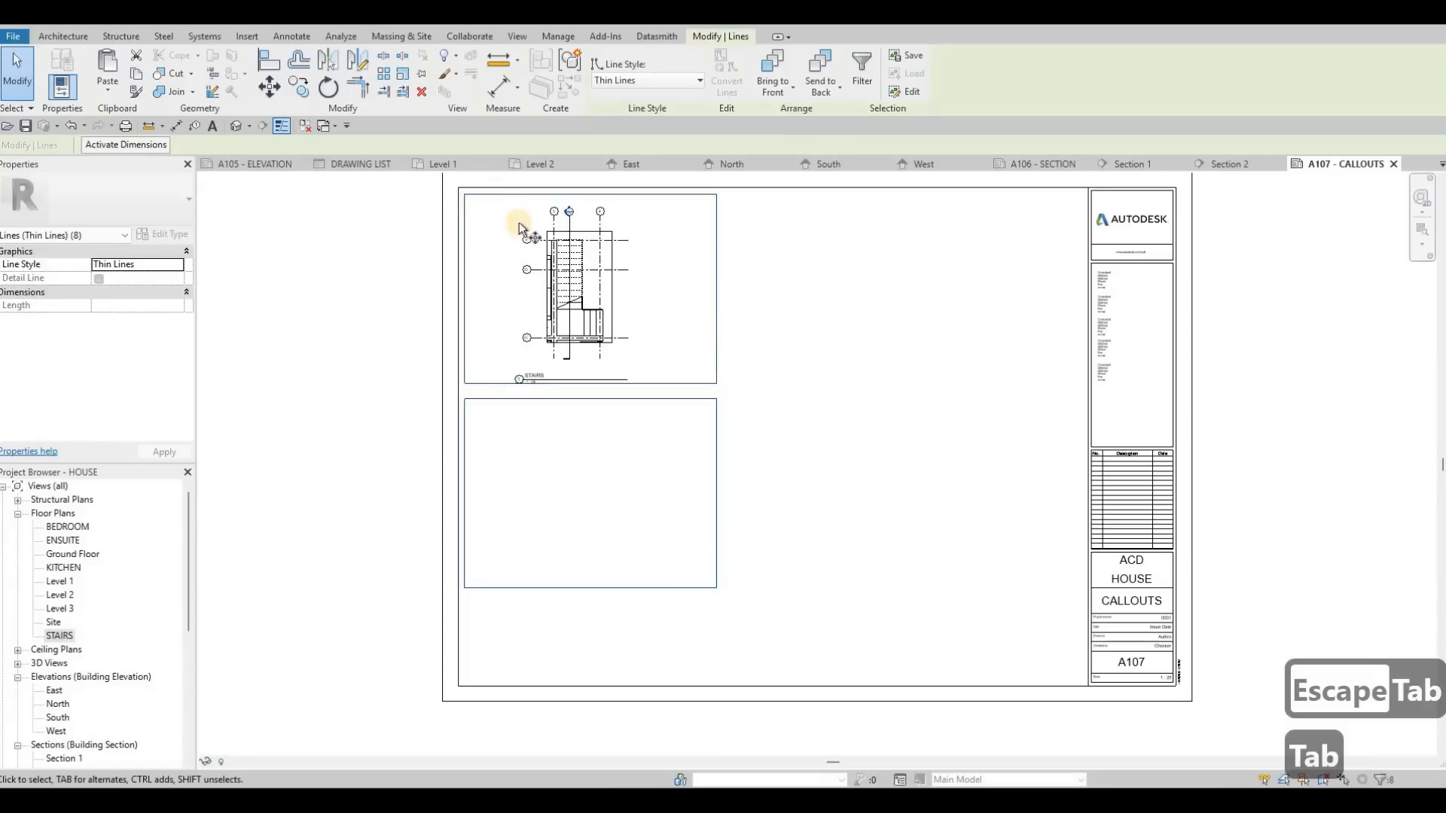
pyautogui.press('c')
pyautogui.press('o')
pyautogui.scroll(3, 449, 196)
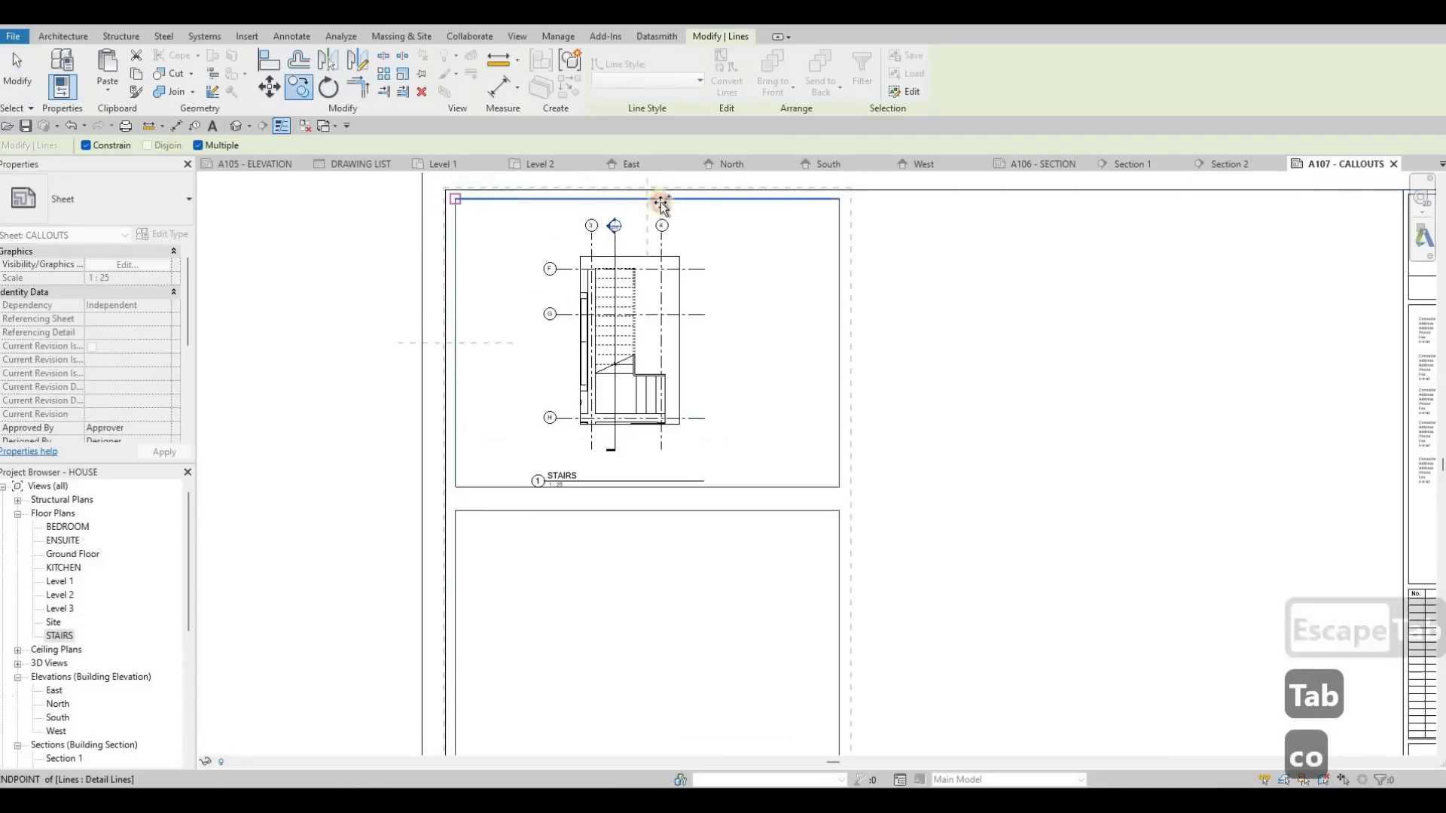
pyautogui.click(838, 201)
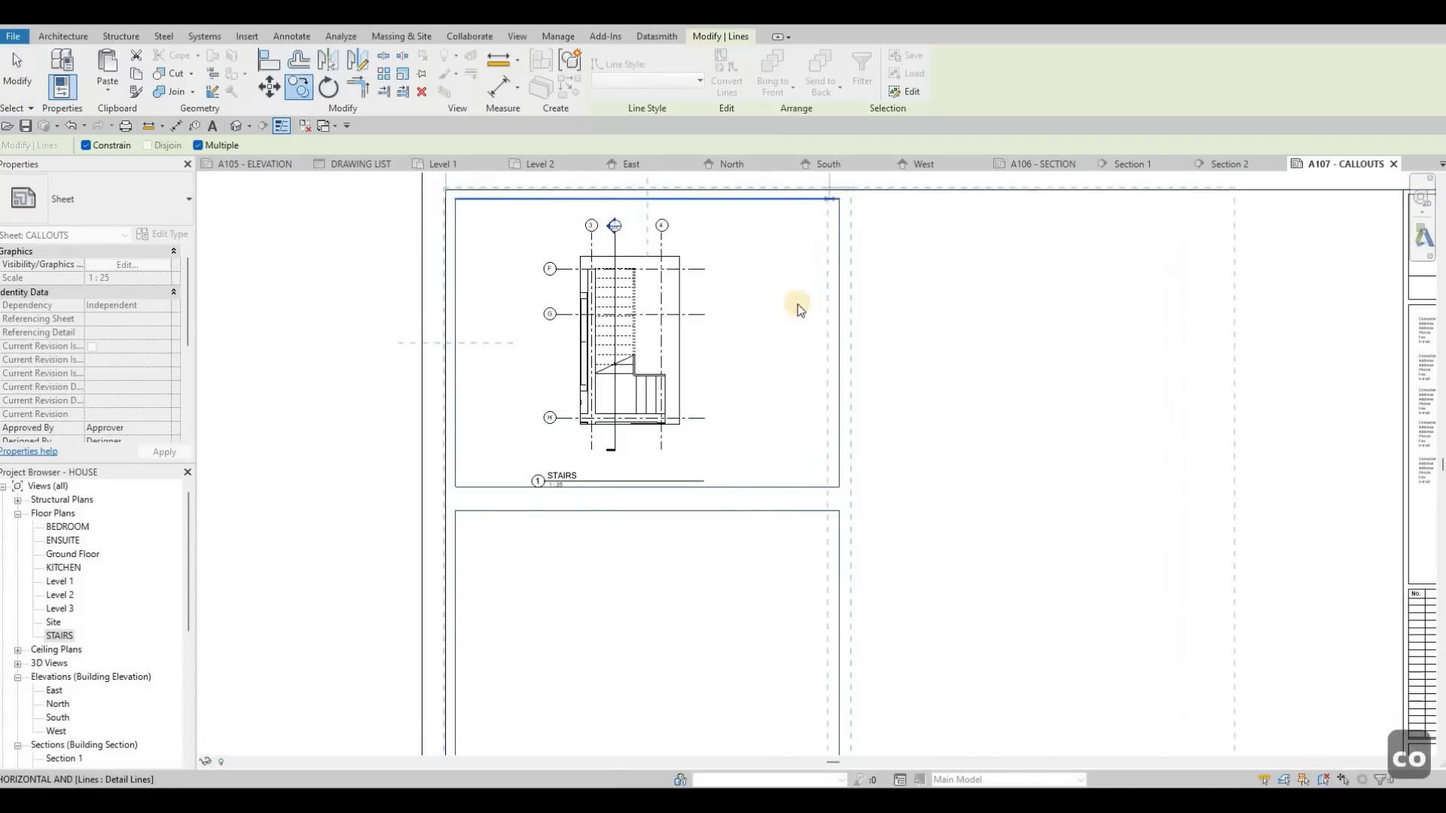
pyautogui.press('Escape')
pyautogui.press('Escape')
pyautogui.press('Escape')
pyautogui.scroll(-3, 507, 394)
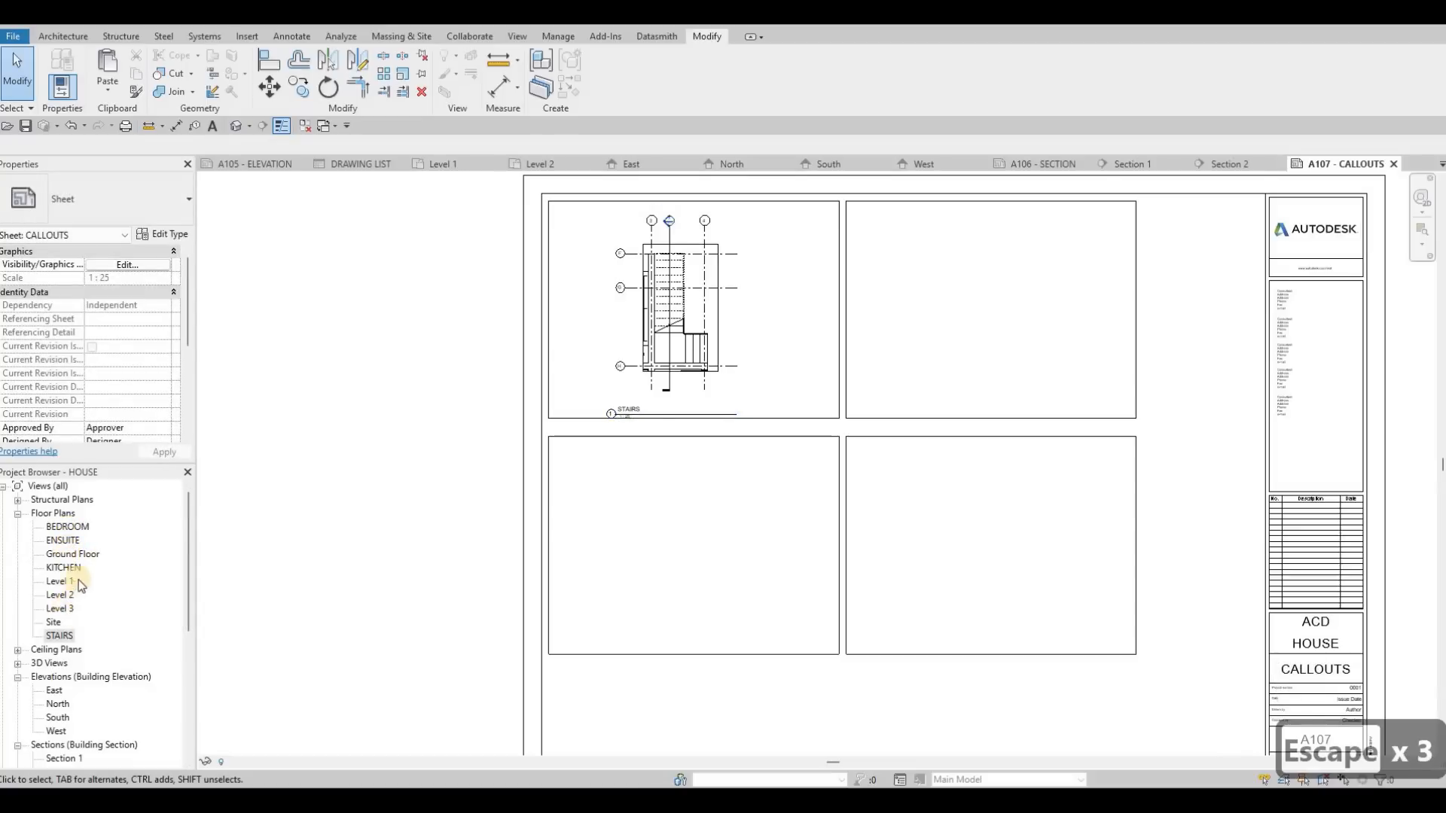
# Step: Place the KITCHEN view in the upper-right frame and the BEDROOM view in the lower-left frame
pyautogui.click(66, 569)
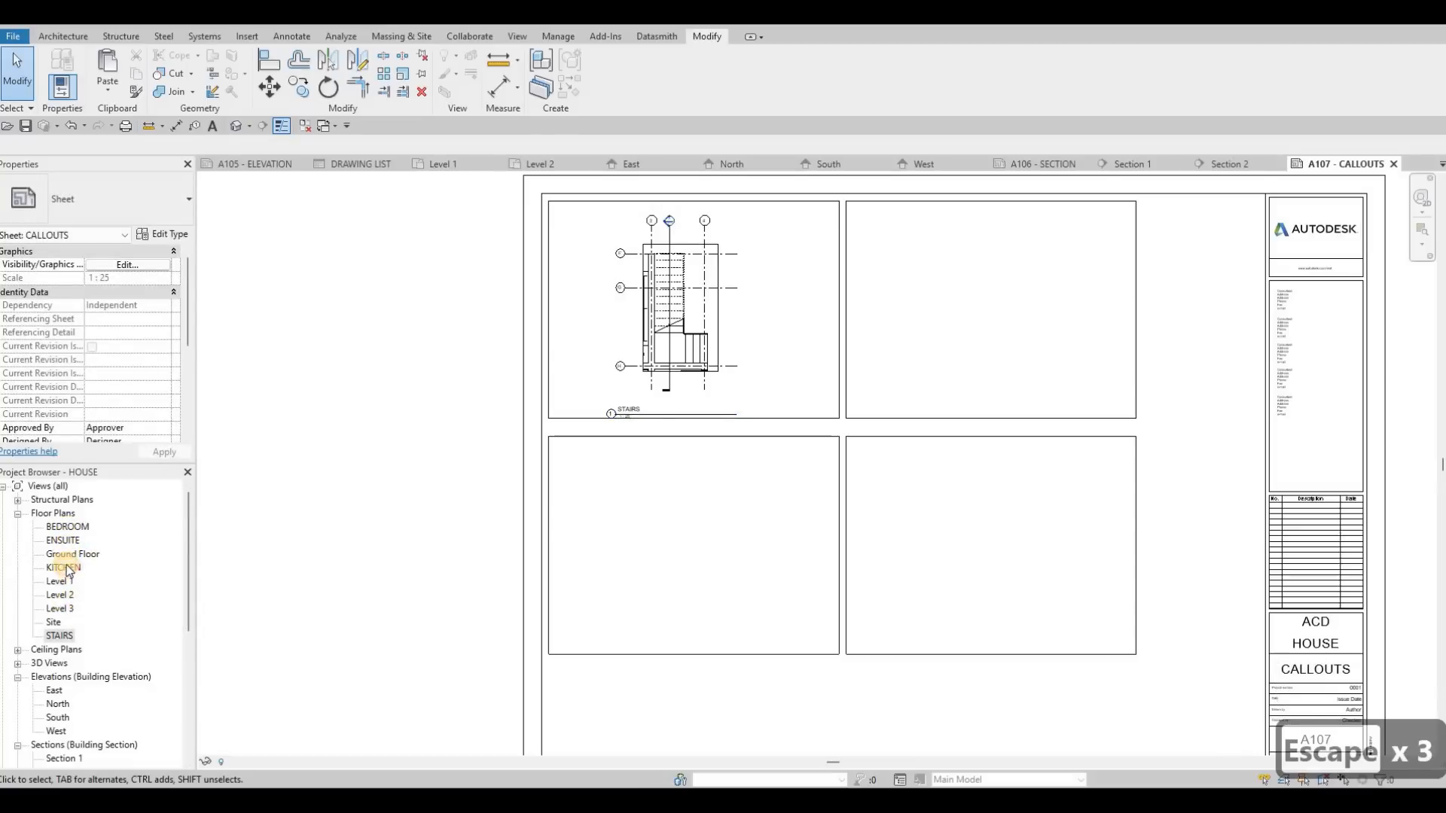
pyautogui.click(982, 311)
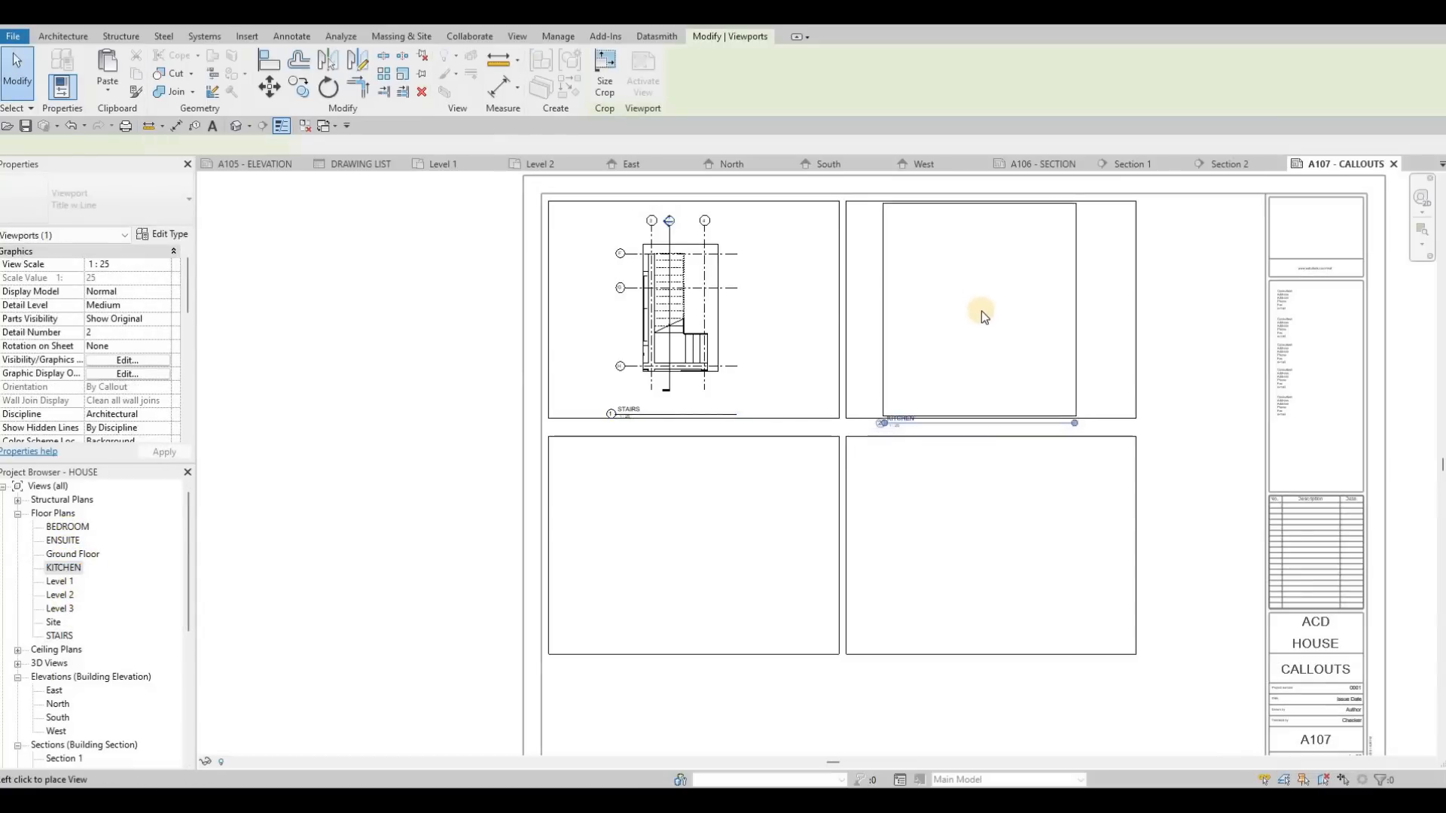
pyautogui.press('Escape')
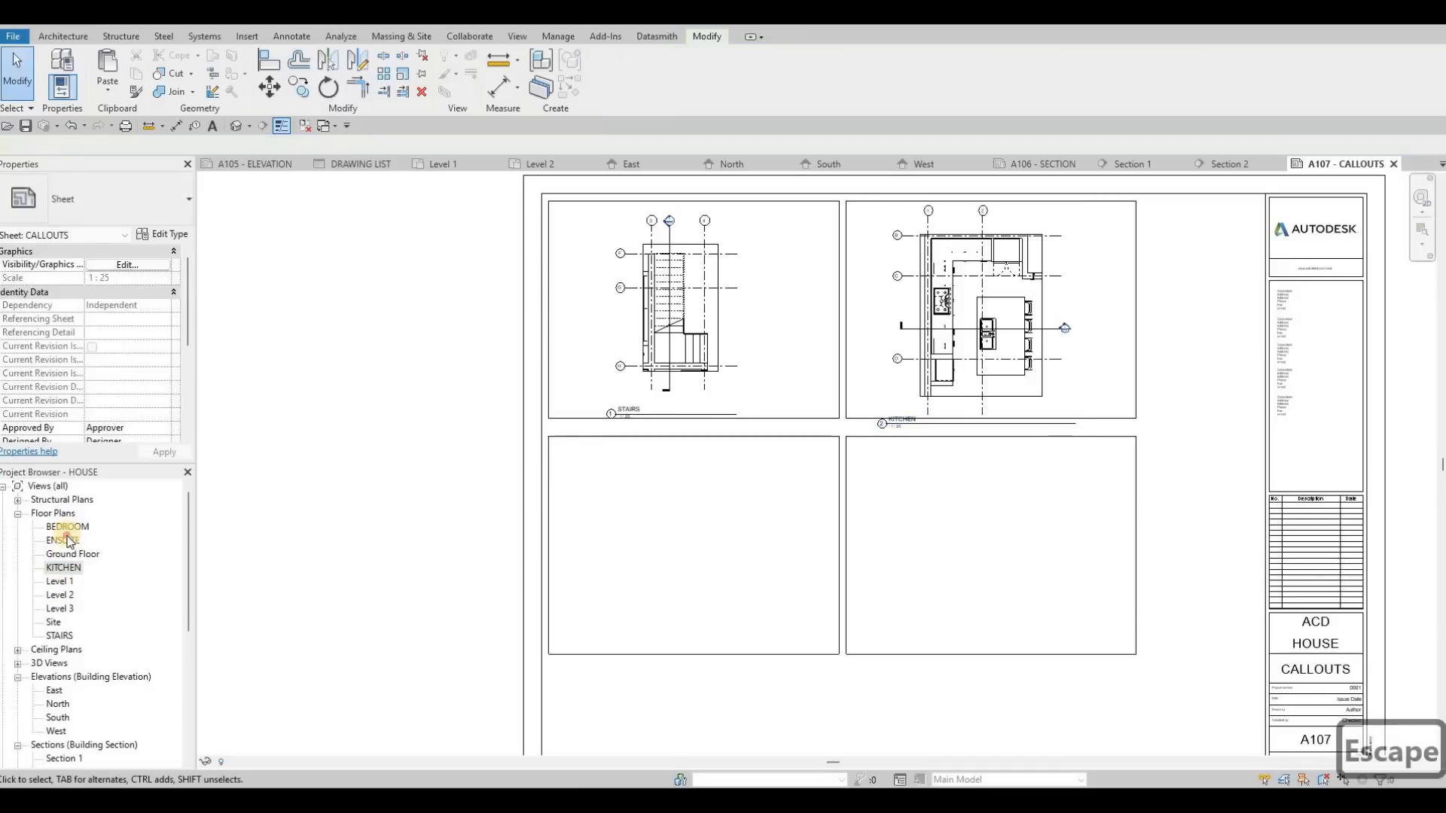
pyautogui.moveTo(63, 540); pyautogui.dragTo(466, 524)
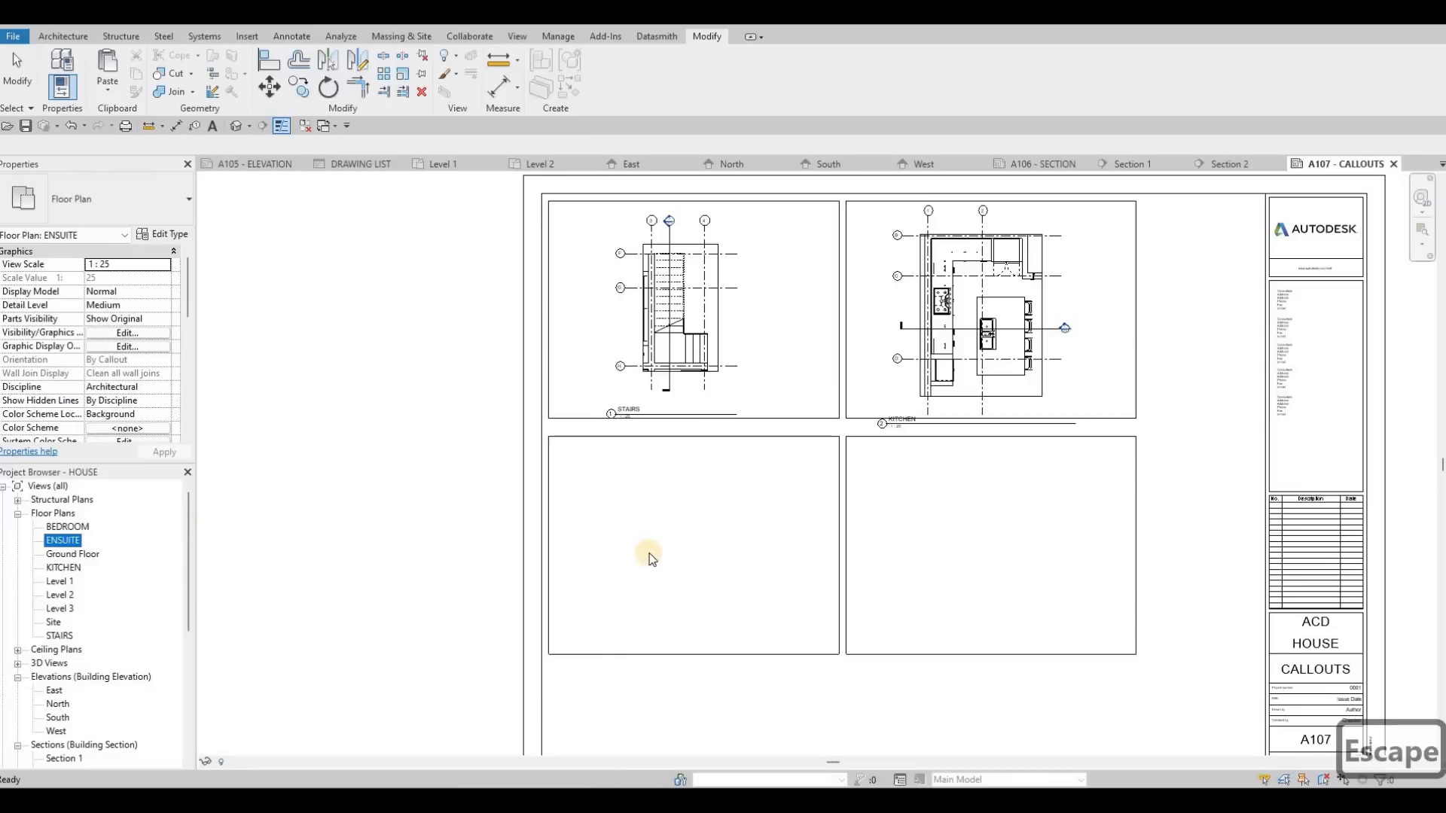
pyautogui.click(684, 546)
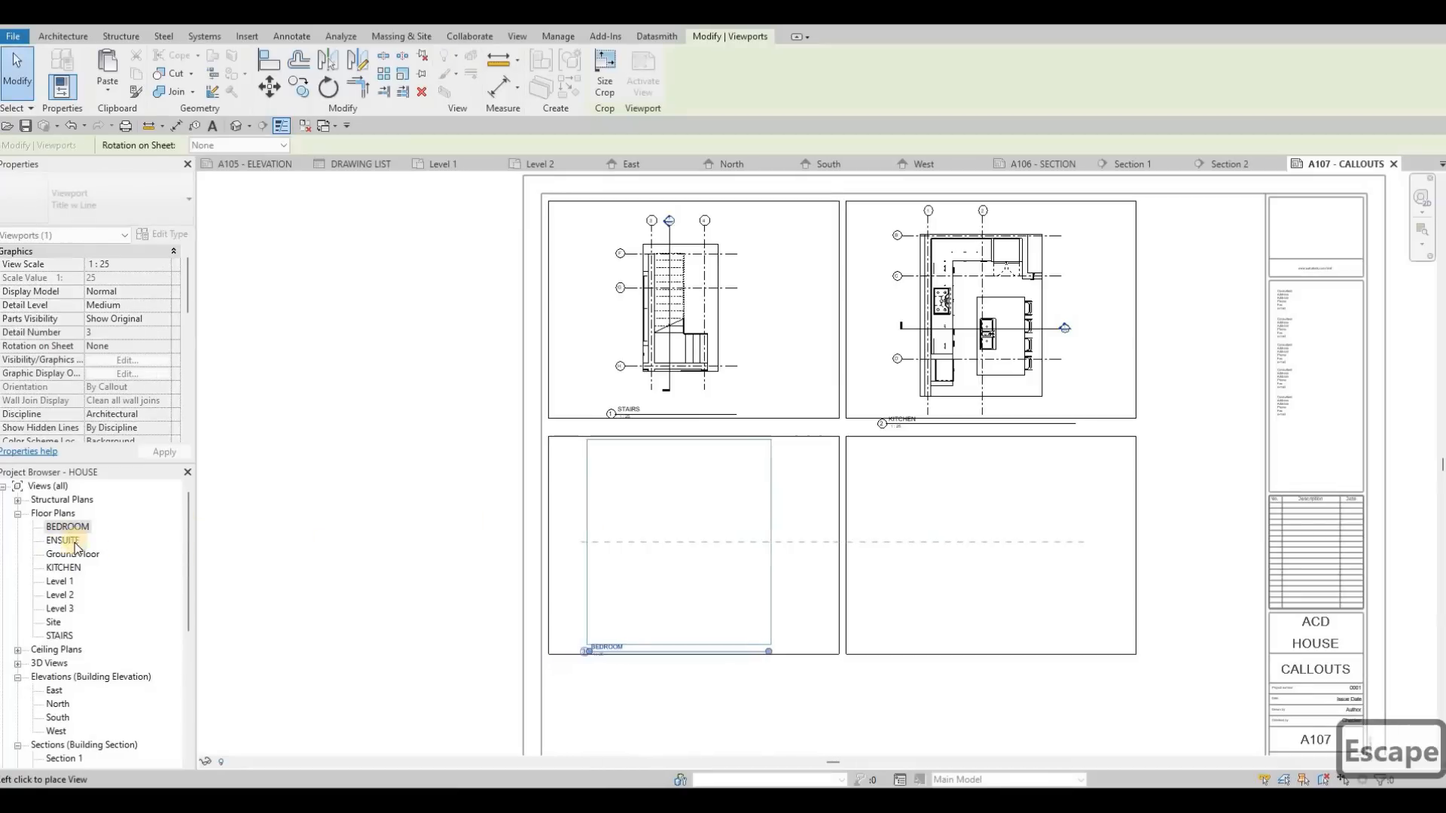
pyautogui.press('Escape')
# Step: Place the ENSUITE view on the sheet over the lower-right frame
pyautogui.moveTo(907, 537); pyautogui.dragTo(988, 541)
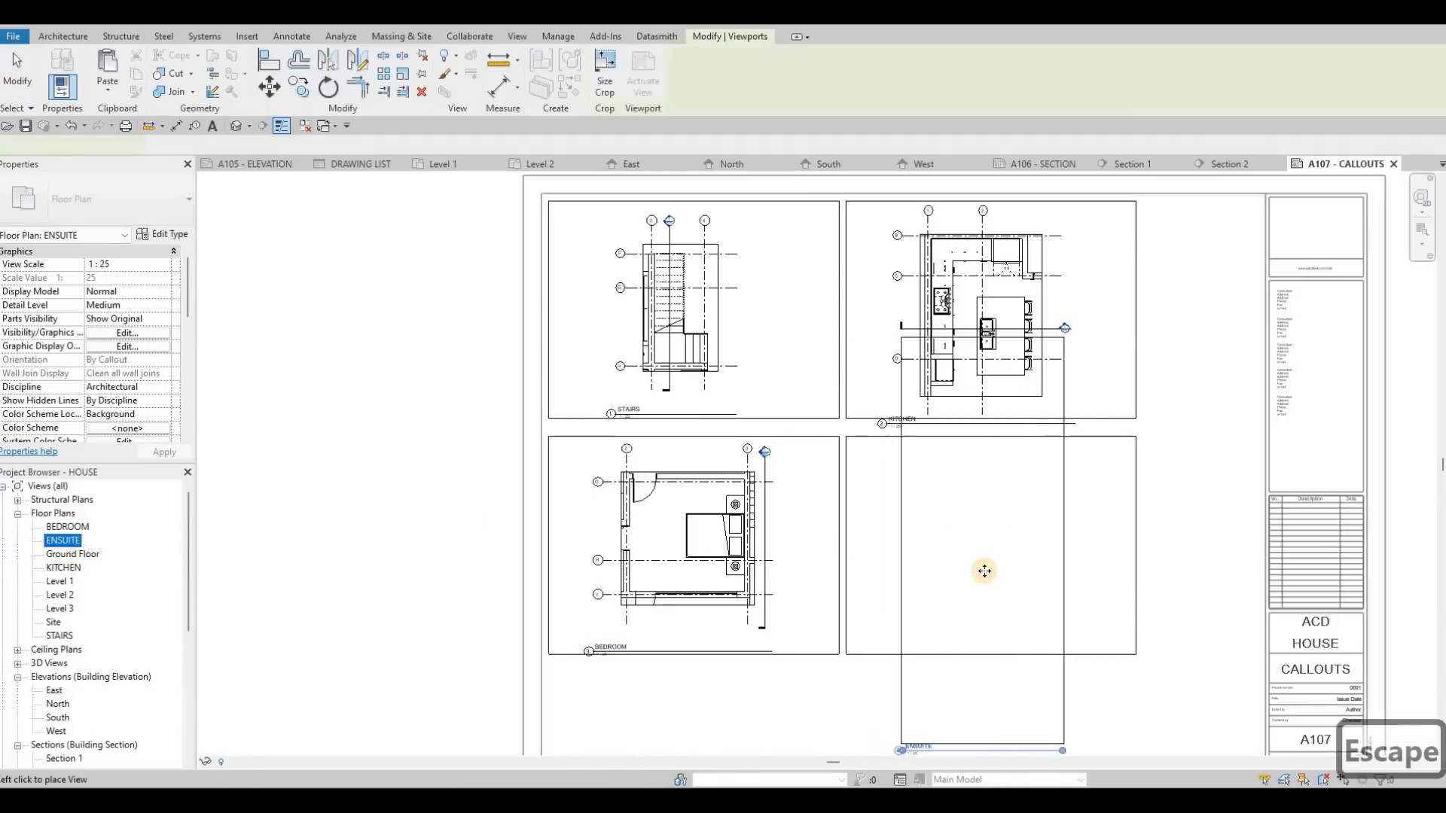
pyautogui.click(992, 574)
pyautogui.moveTo(968, 555); pyautogui.dragTo(960, 542, button='middle')
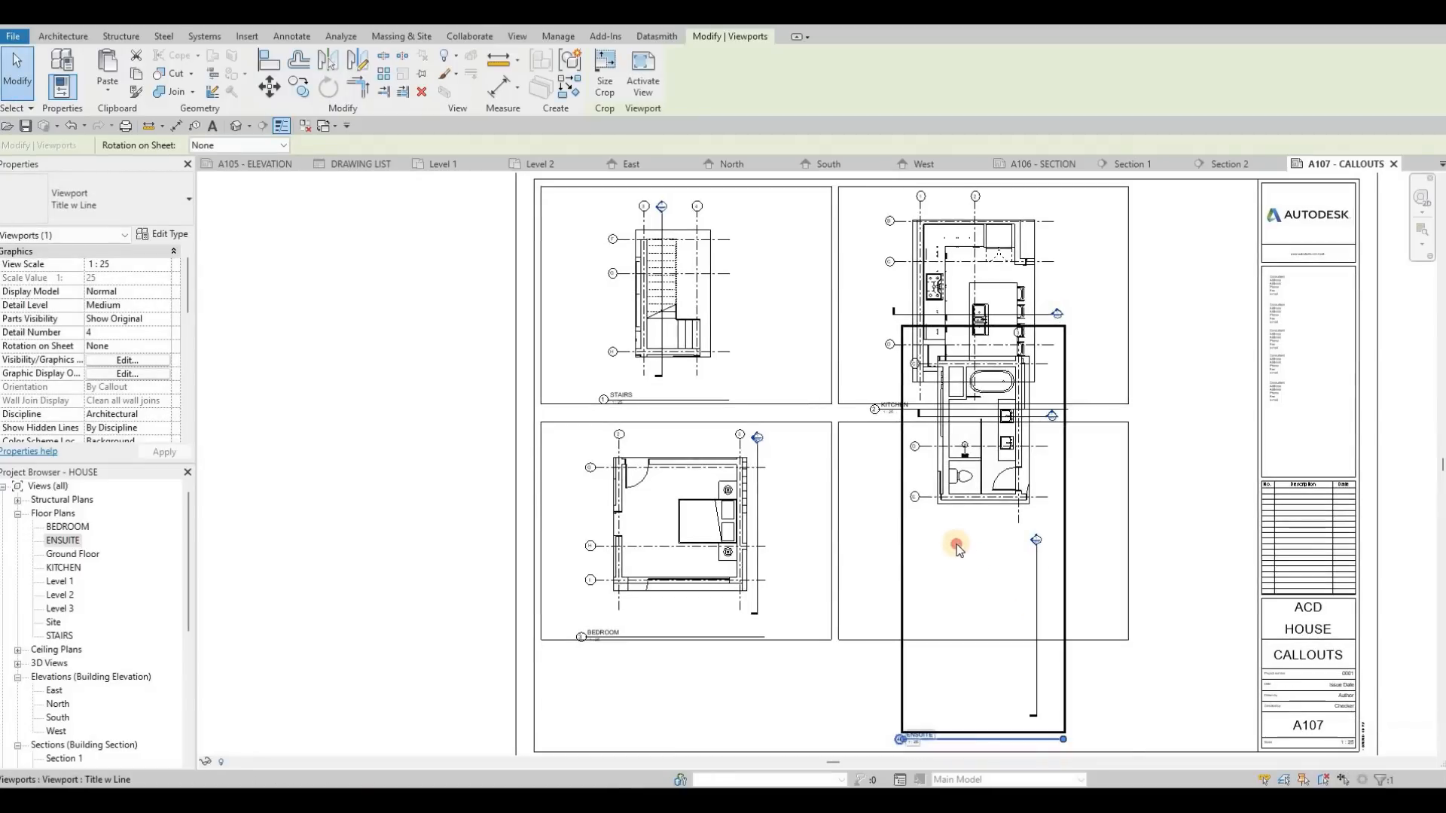
# Step: Activate the ENSUITE view on the sheet, hide the stray section line below the bathroom, and return to the sheet
pyautogui.press('Escape')
pyautogui.moveTo(1035, 582); pyautogui.dragTo(1021, 562, button='middle')
pyautogui.doubleClick(1021, 561)
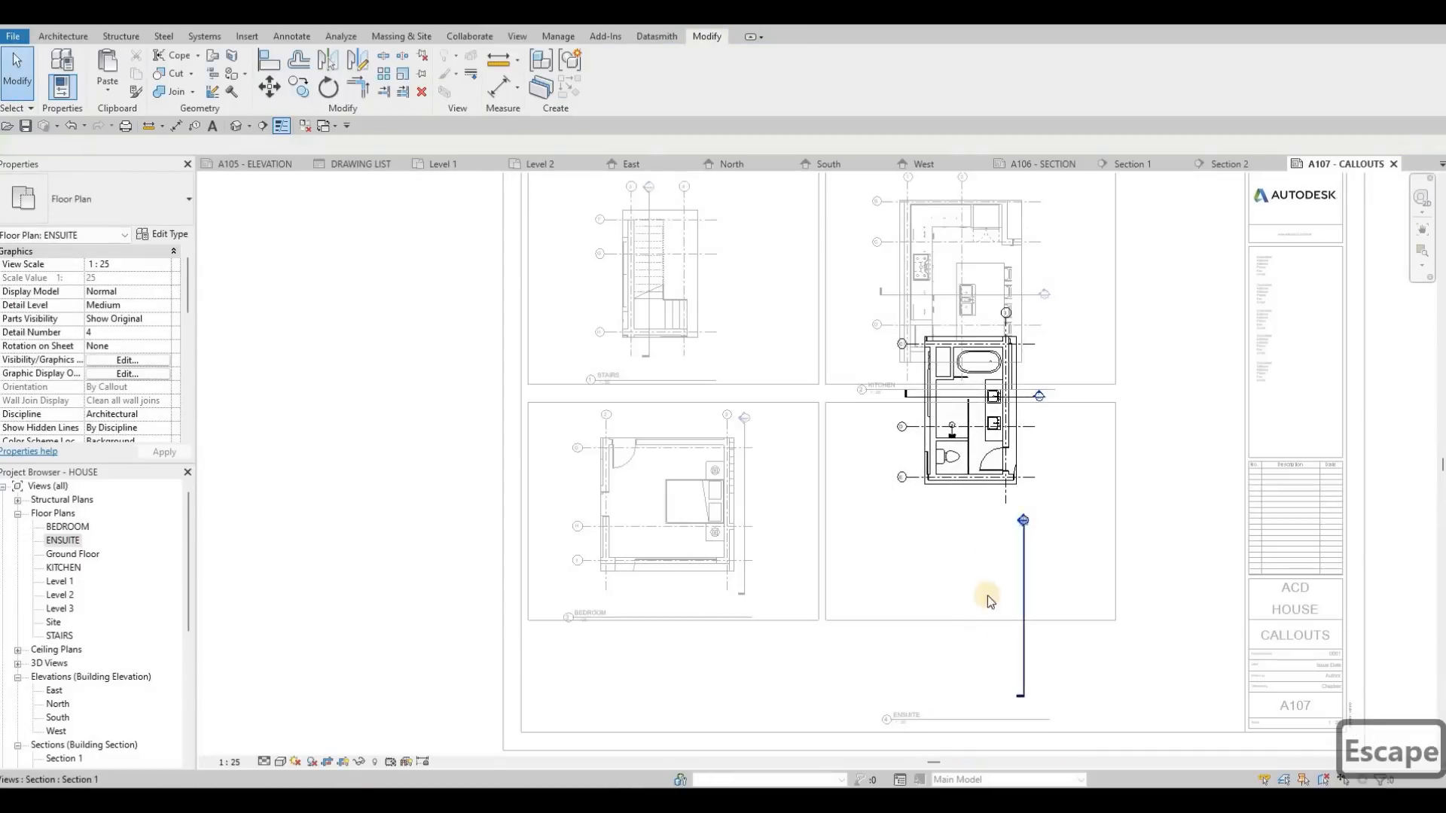
pyautogui.click(1023, 580)
pyautogui.rightClick(1022, 561)
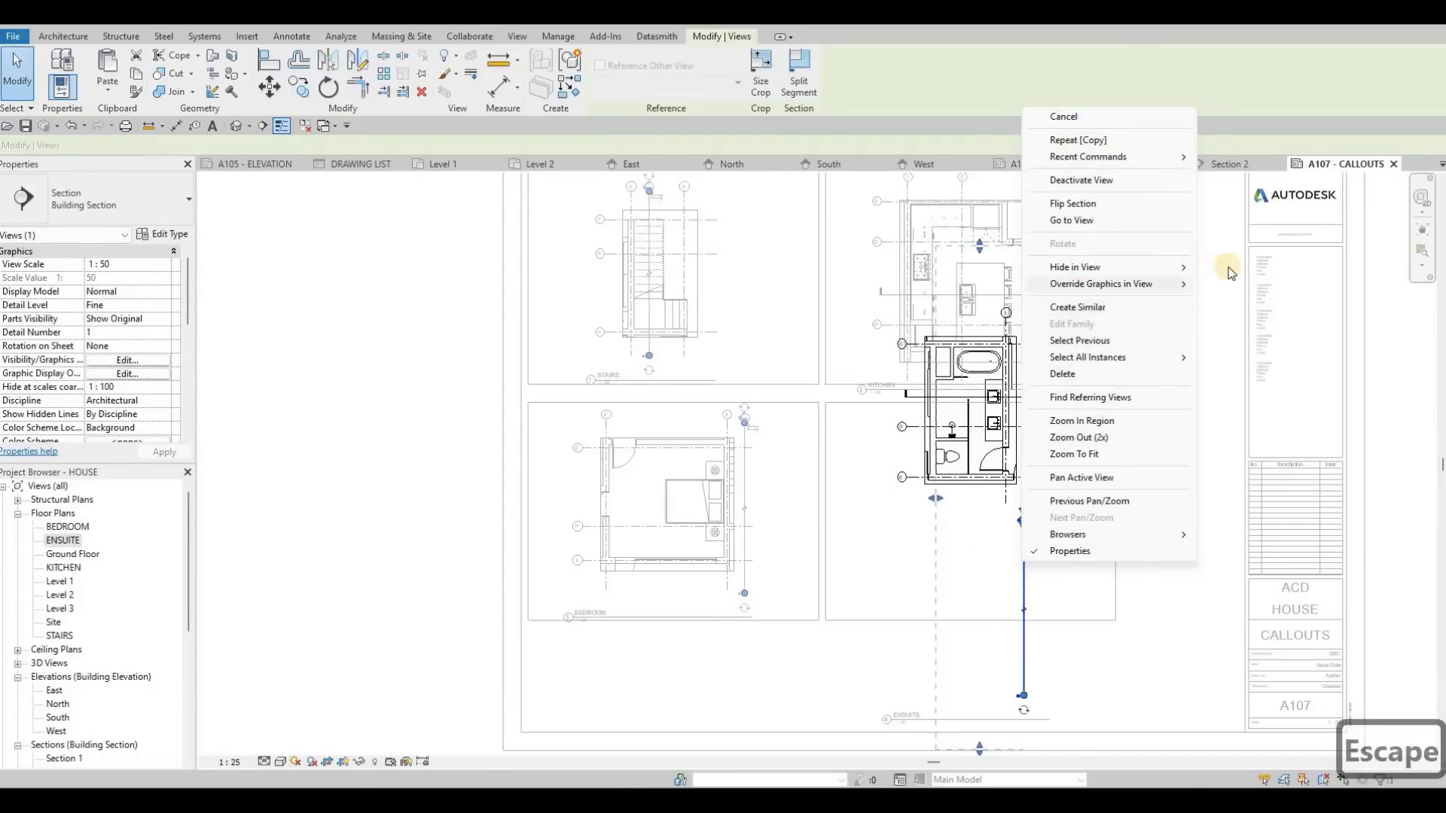
pyautogui.click(698, 714)
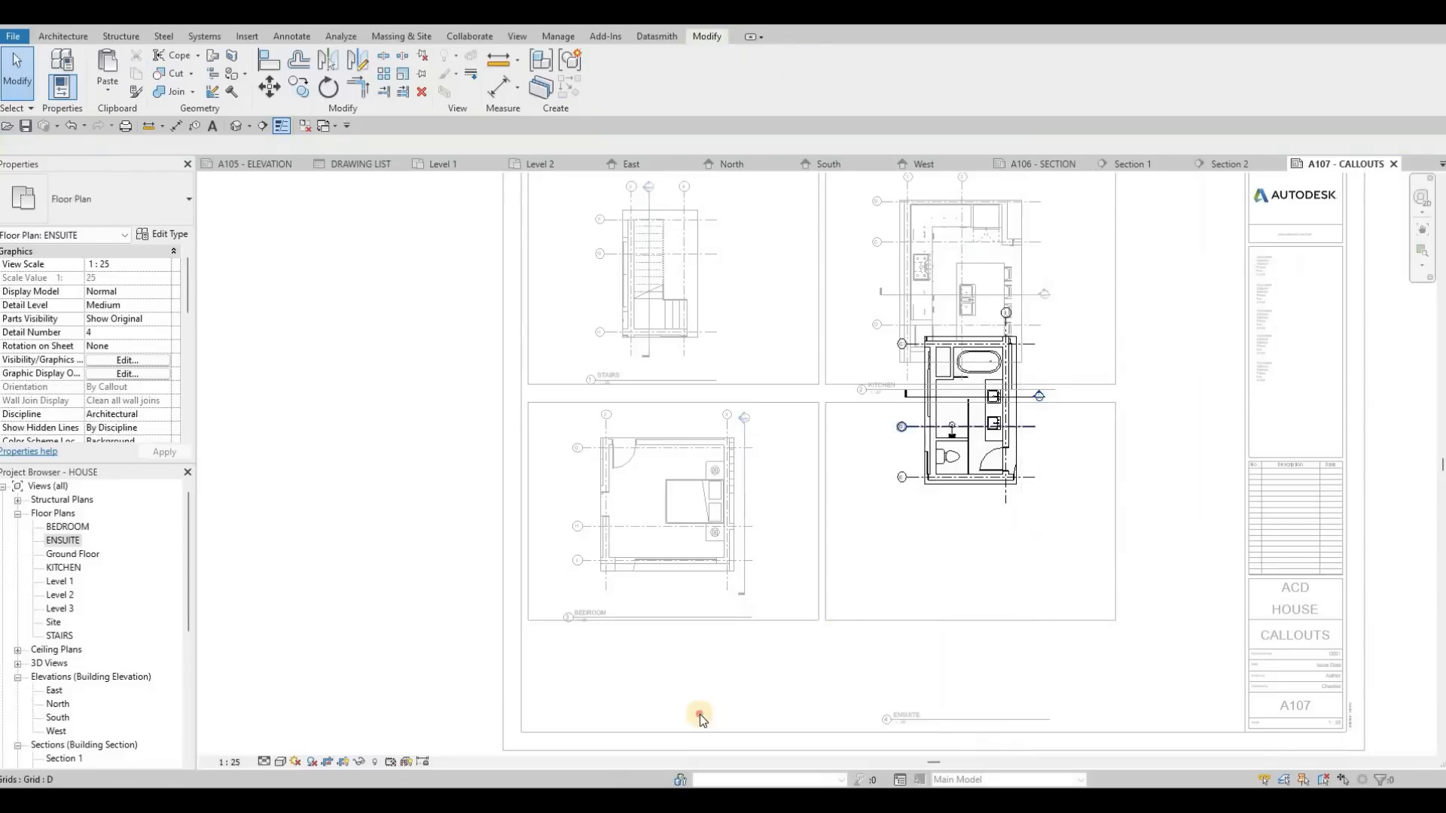
pyautogui.press('Escape')
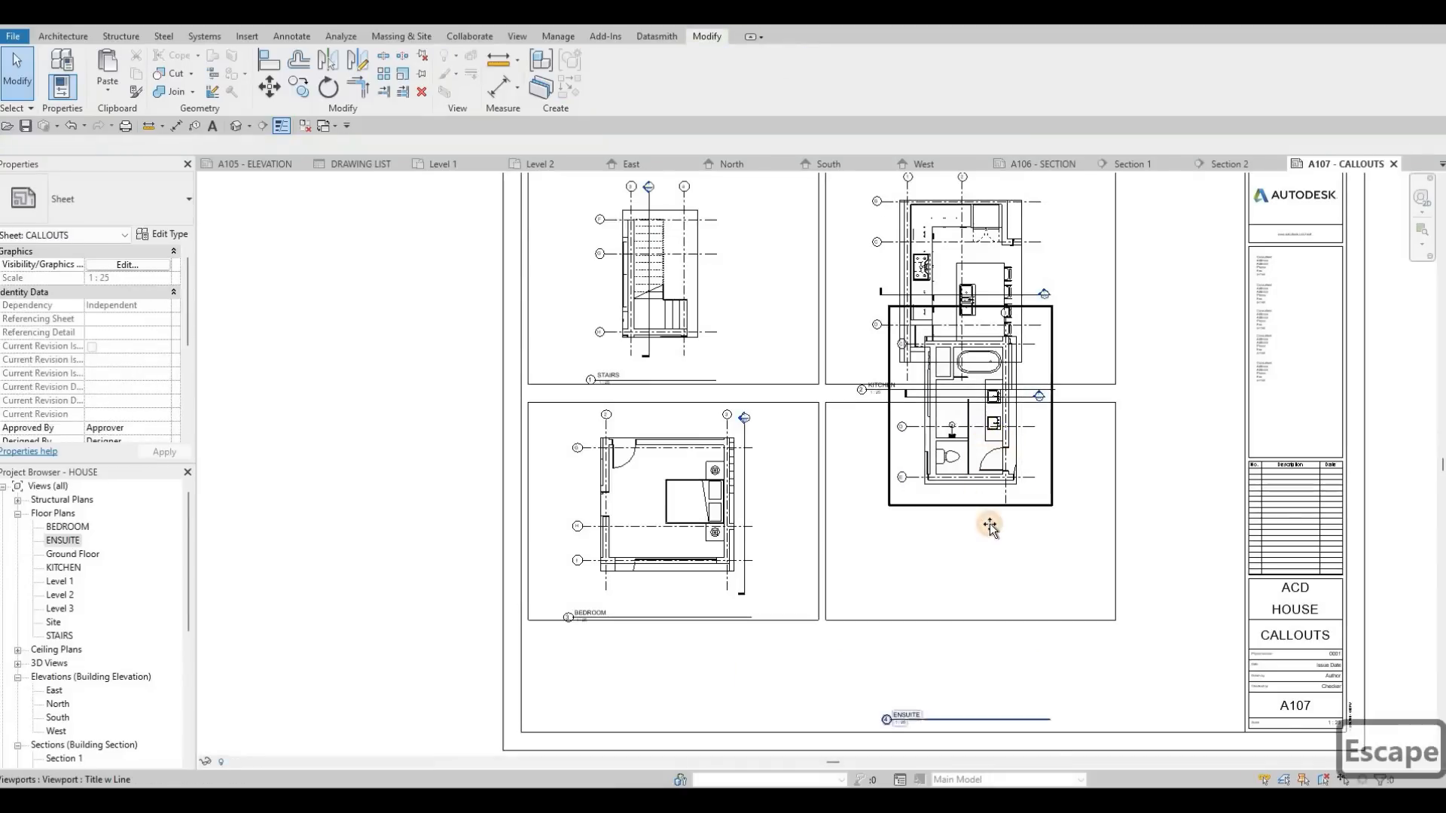
# Step: Move the ENSUITE viewport down into the lower-right frame and set its title just beneath the frame's left corner
pyautogui.click(988, 521)
pyautogui.moveTo(980, 519); pyautogui.dragTo(972, 577)
pyautogui.moveTo(913, 746); pyautogui.dragTo(913, 643, button='middle')
pyautogui.press('Escape')
pyautogui.moveTo(915, 691); pyautogui.dragTo(862, 499)
# Step: Move the BEDROOM and STAIRS view titles just beneath the left corners of their frames, nudging the STAIRS title slightly down
pyautogui.moveTo(595, 479); pyautogui.dragTo(561, 496)
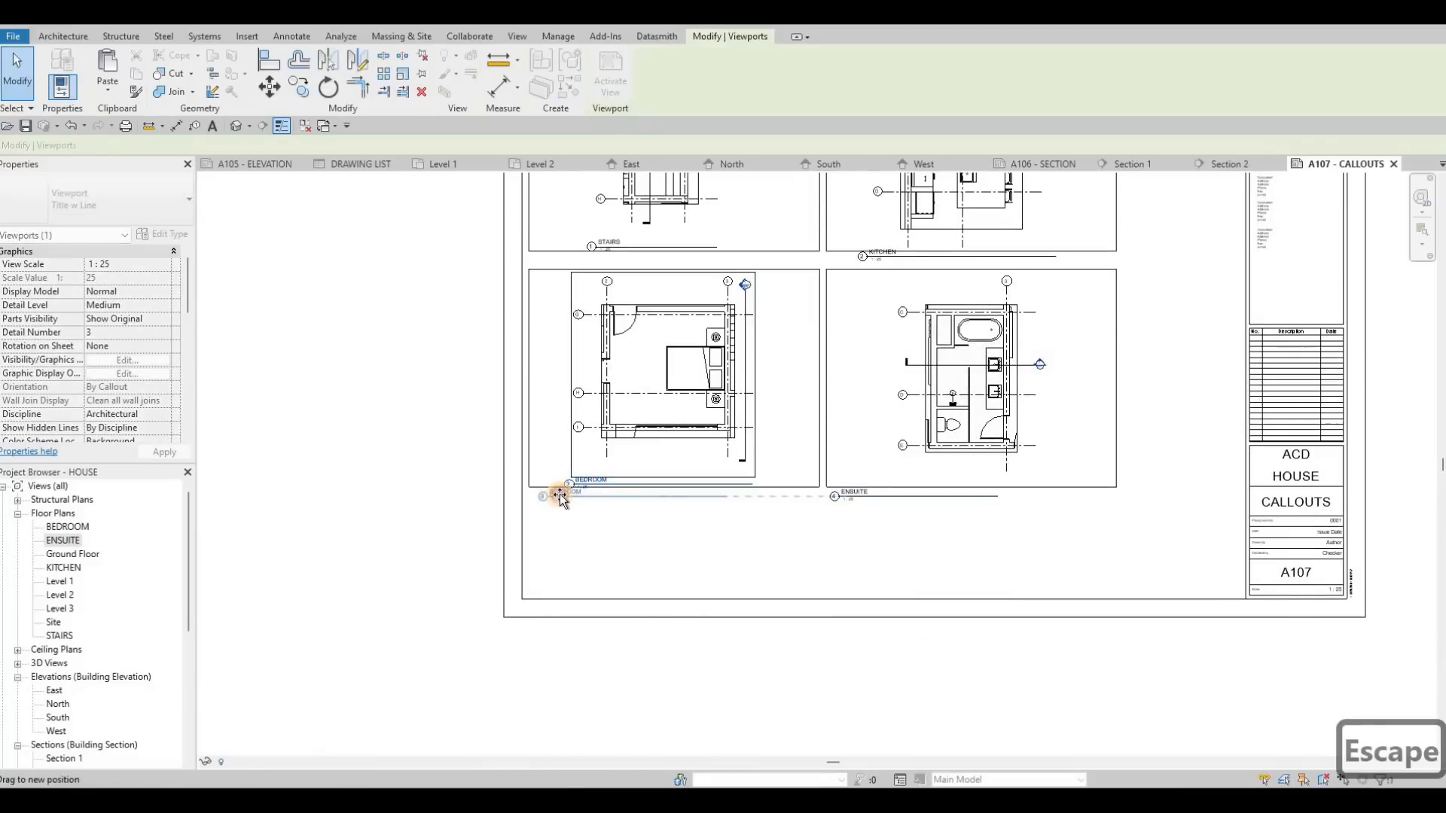
pyautogui.moveTo(617, 241); pyautogui.dragTo(557, 266)
pyautogui.press('Escape')
pyautogui.scroll(3, 550, 244)
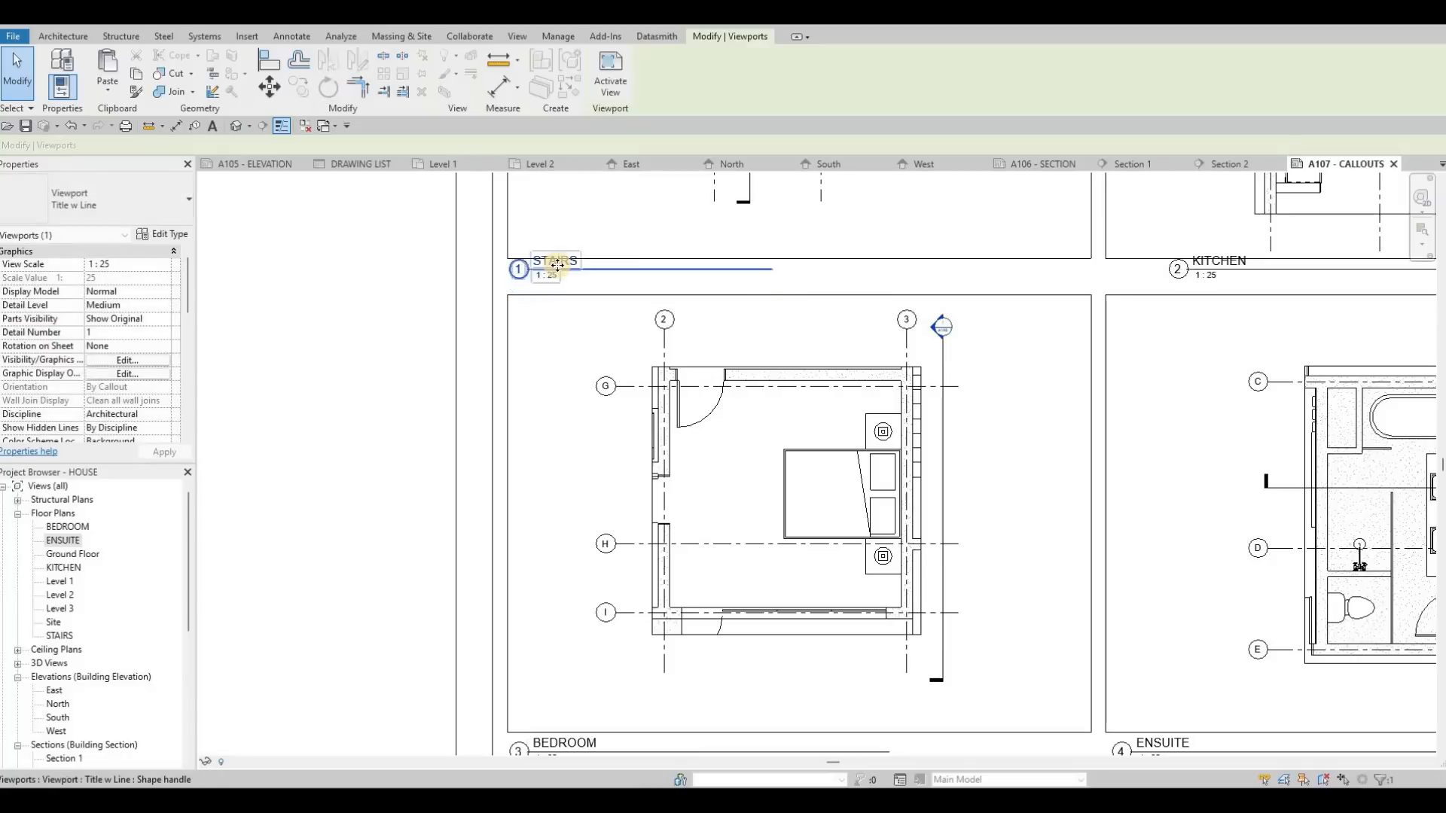
pyautogui.press('Down')
pyautogui.press('Down')
pyautogui.press('Down')
pyautogui.press('Escape')
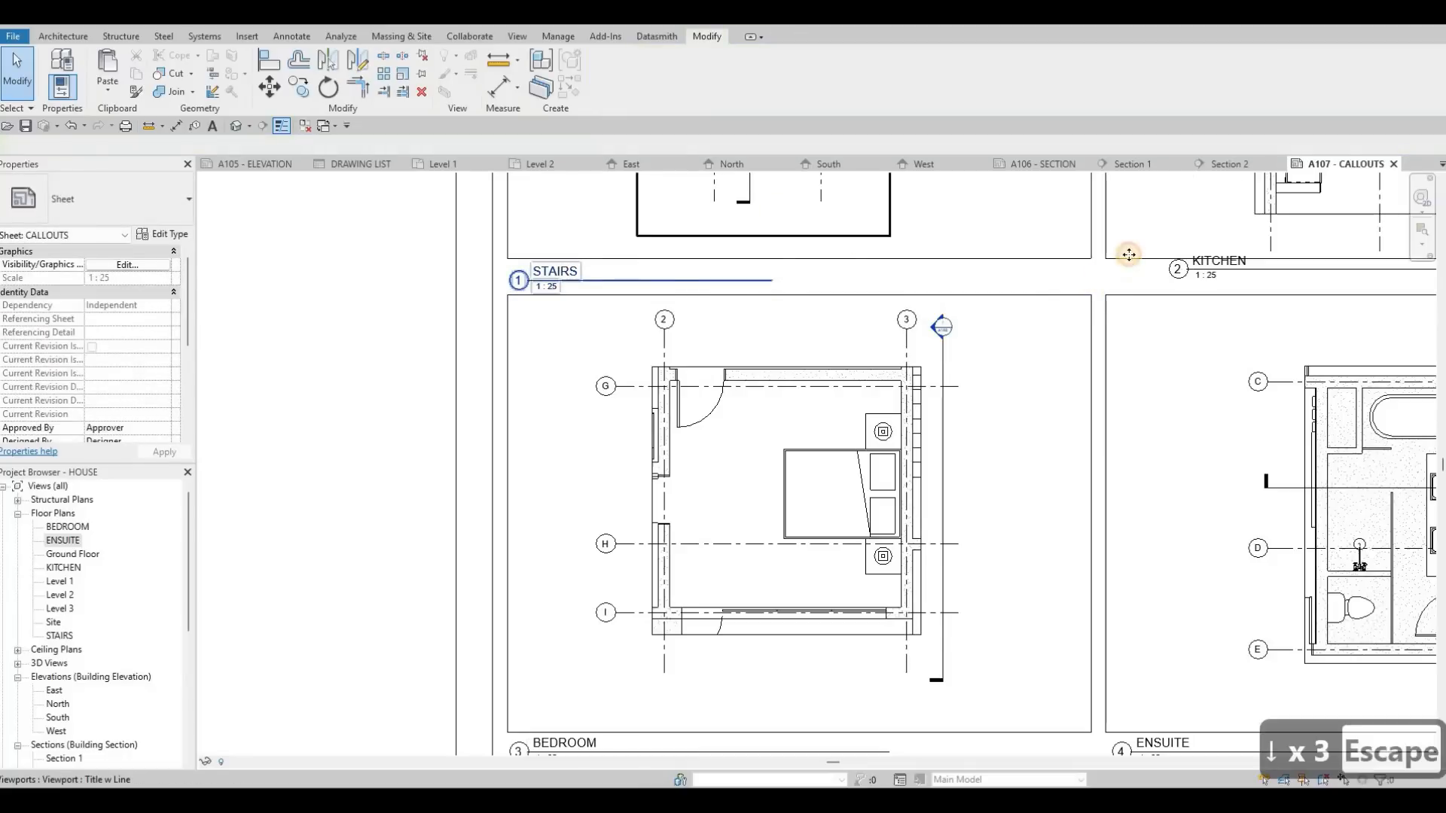
# Step: Move the KITCHEN view title beneath its frame's left corner, aligned with the STAIRS and ENSUITE titles
pyautogui.scroll(-2, 1098, 264)
pyautogui.click(1098, 264)
pyautogui.moveTo(1089, 263); pyautogui.dragTo(1165, 211)
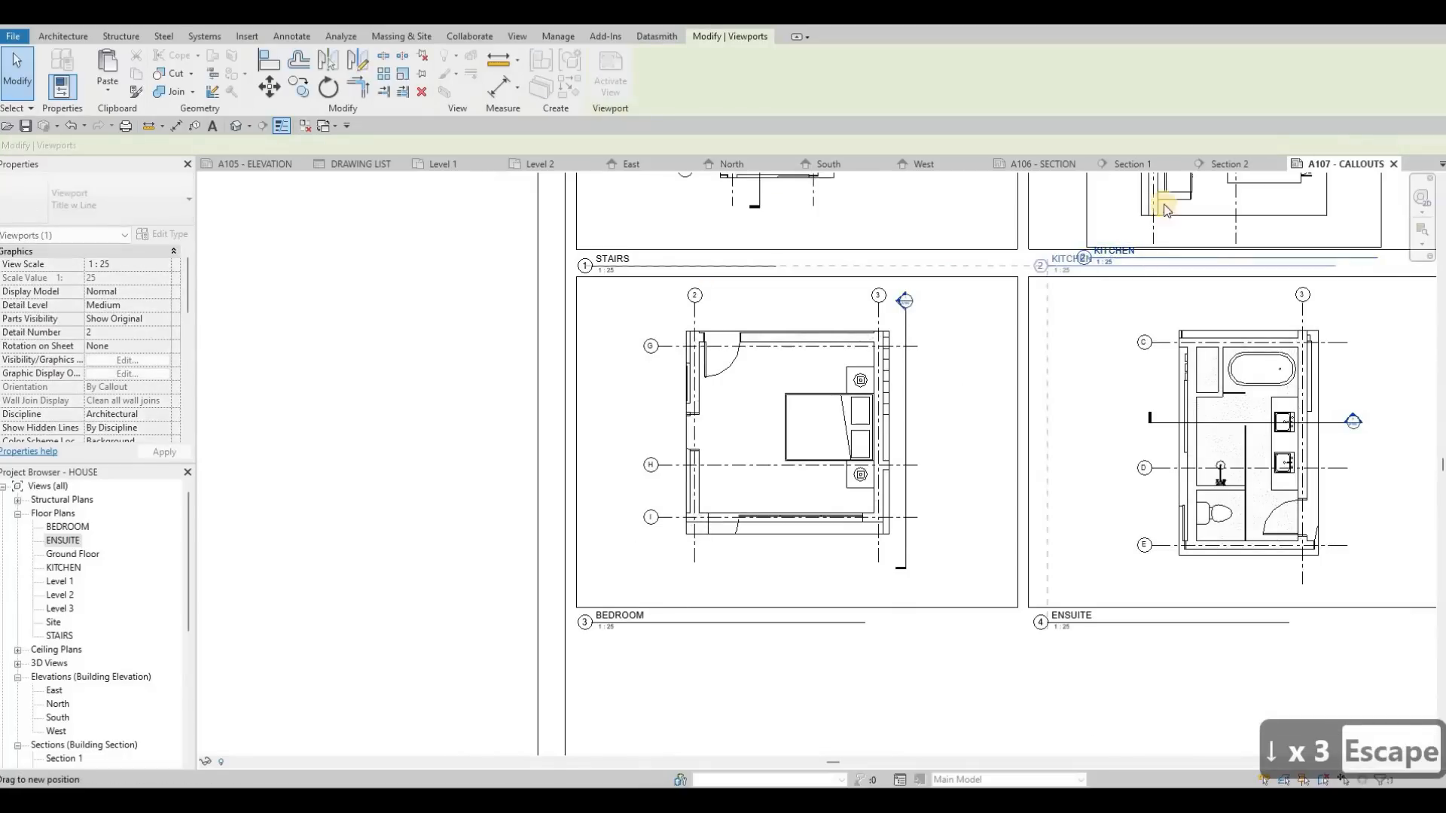
pyautogui.press('Escape')
# Step: Shorten the title lines of the KITCHEN, STAIRS and BEDROOM views to roughly the length of their title text
pyautogui.click(1098, 268)
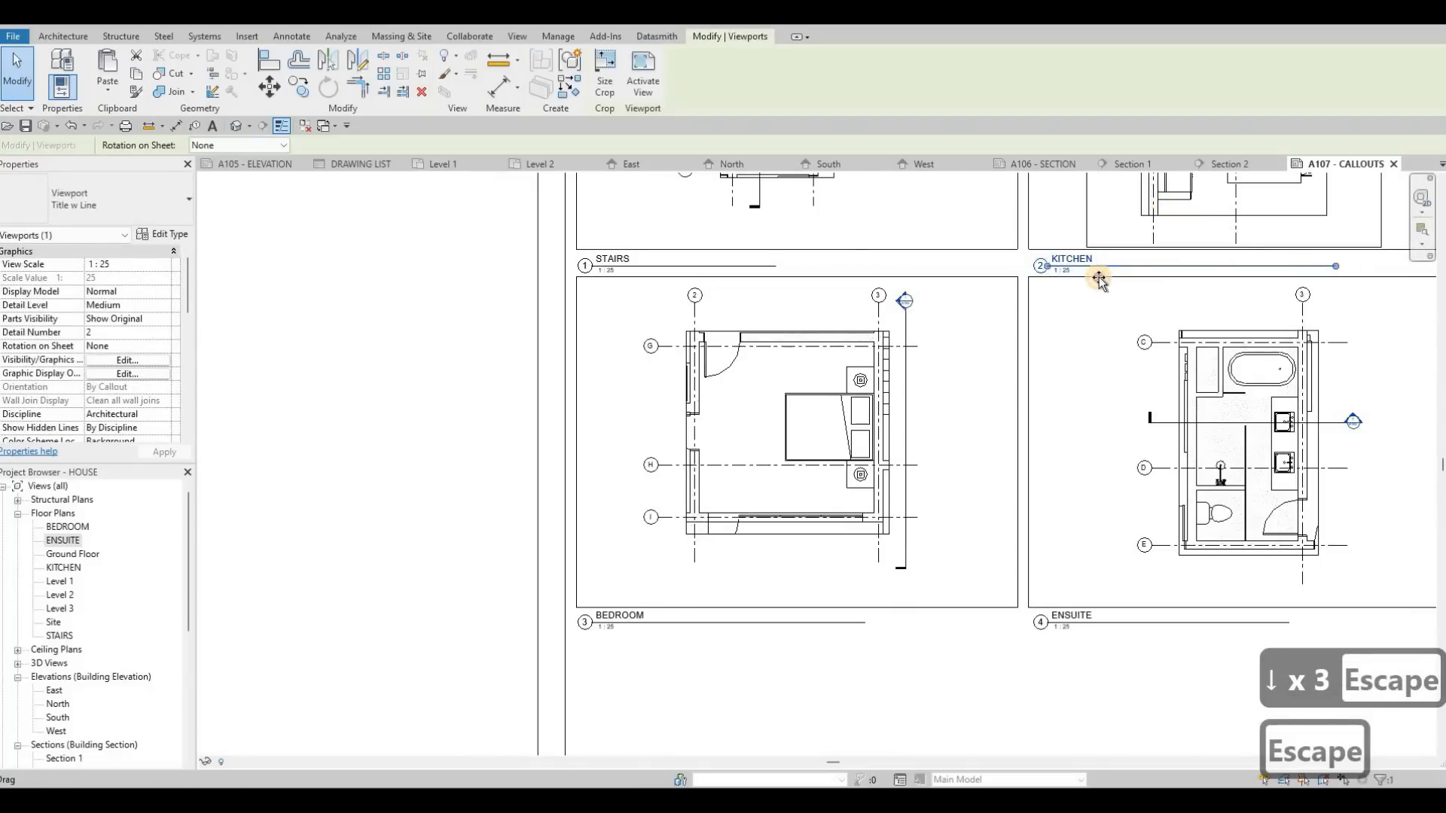
pyautogui.press('Escape')
pyautogui.click(666, 273)
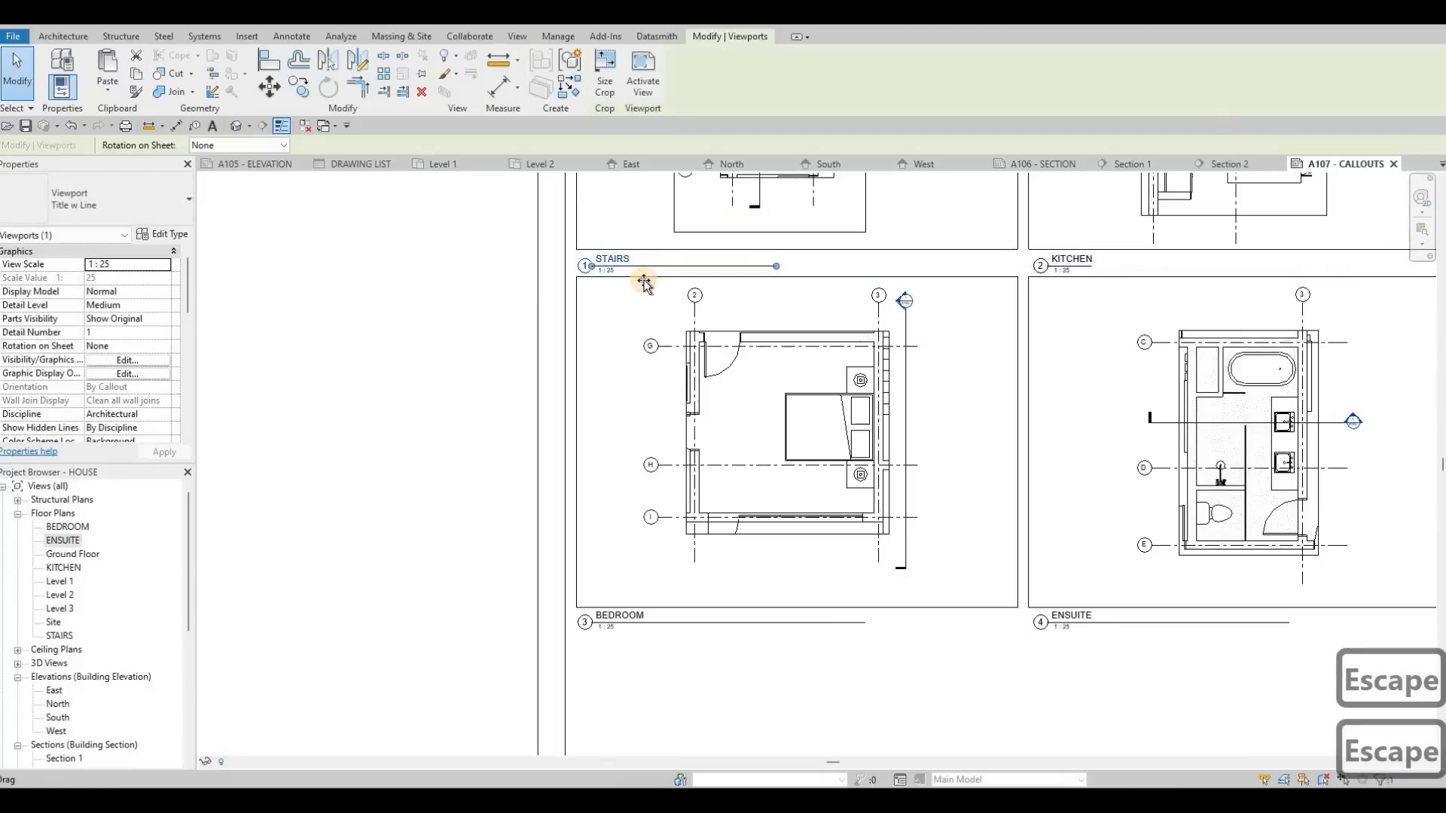
pyautogui.press('Escape')
pyautogui.click(864, 623)
pyautogui.moveTo(864, 623); pyautogui.dragTo(653, 631)
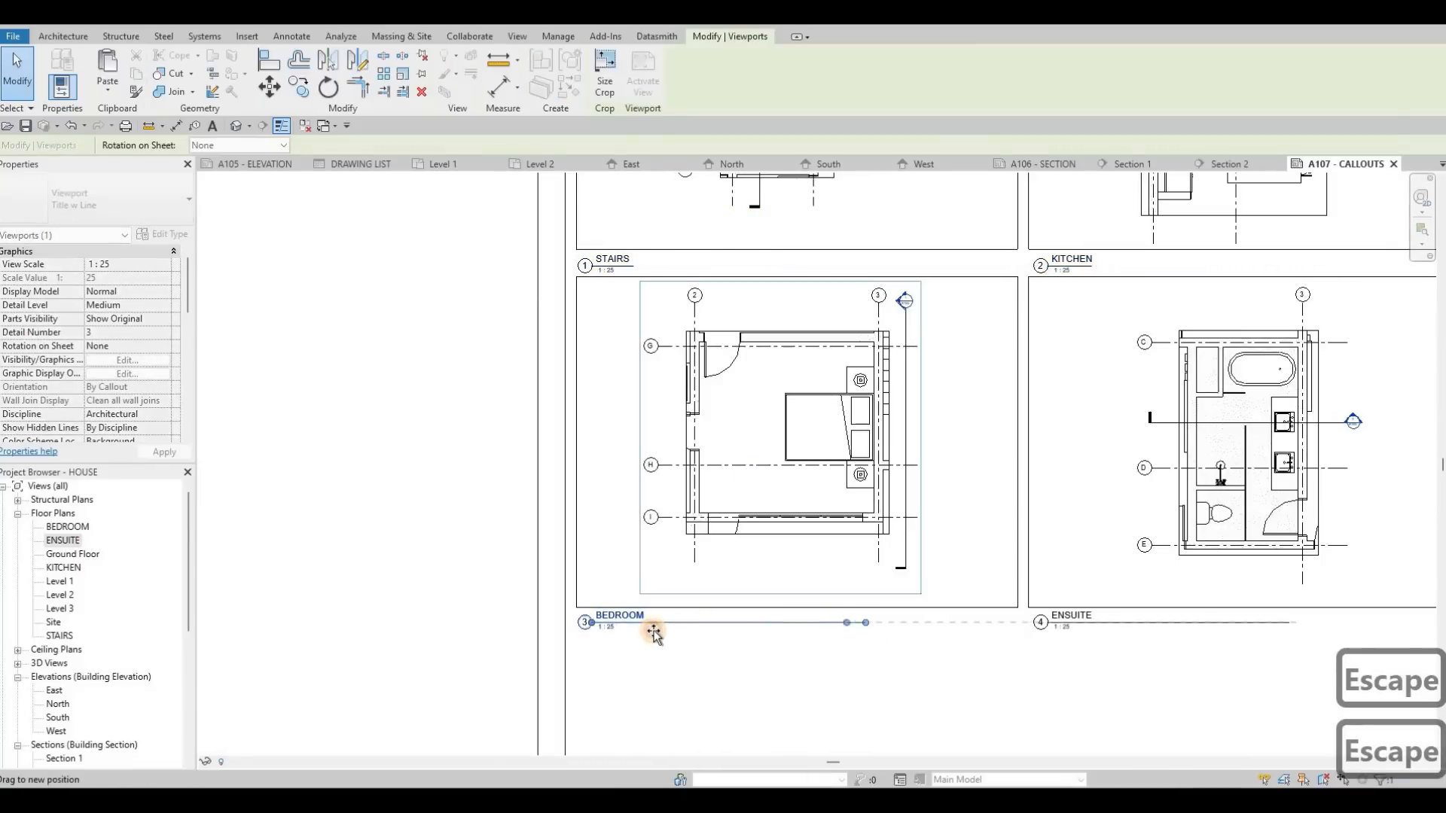
# Step: Shorten the title line of the ENSUITE view to roughly the length of its title text
pyautogui.press('Escape')
pyautogui.click(1288, 623)
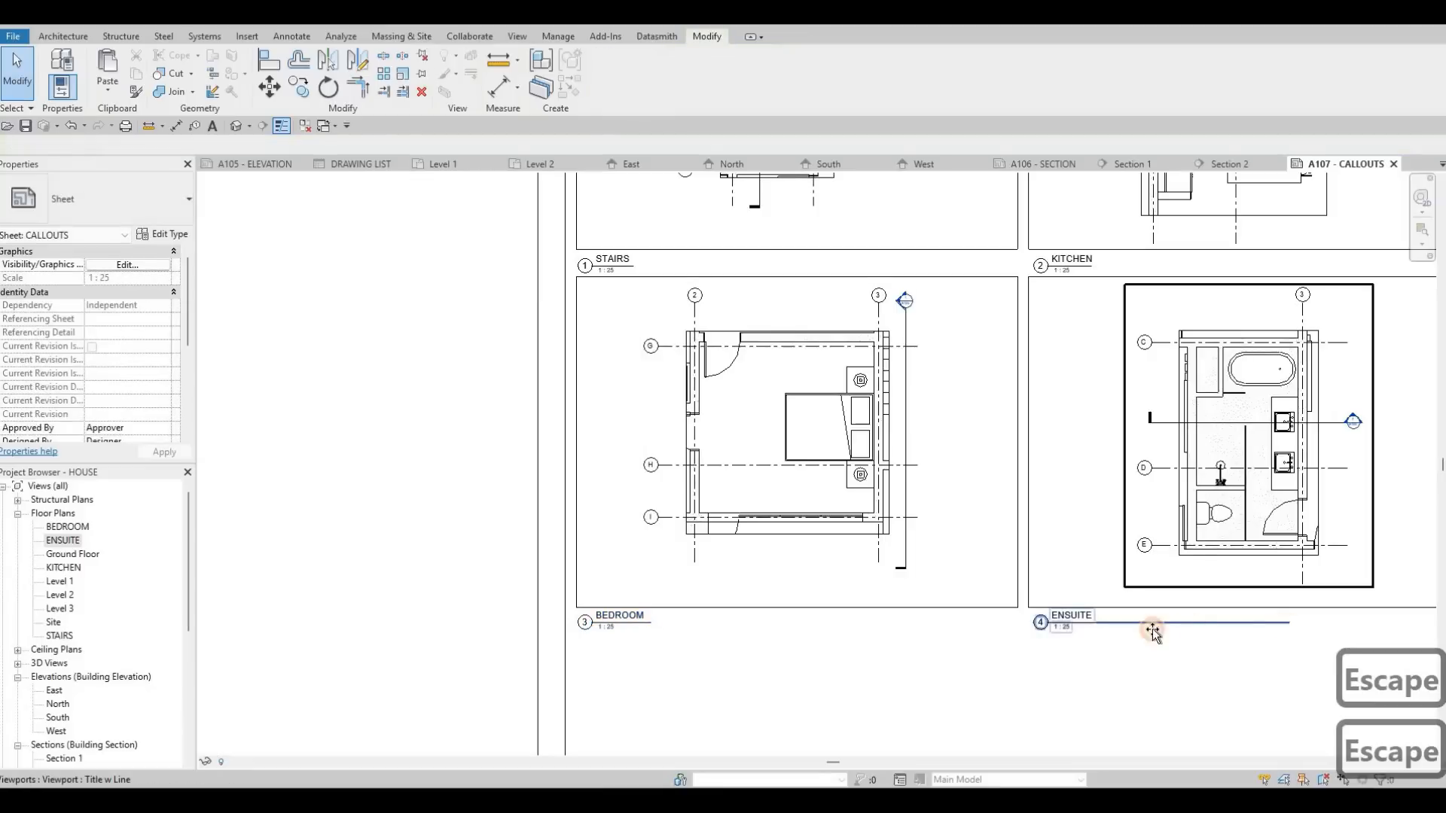
pyautogui.moveTo(1099, 639); pyautogui.dragTo(1094, 637)
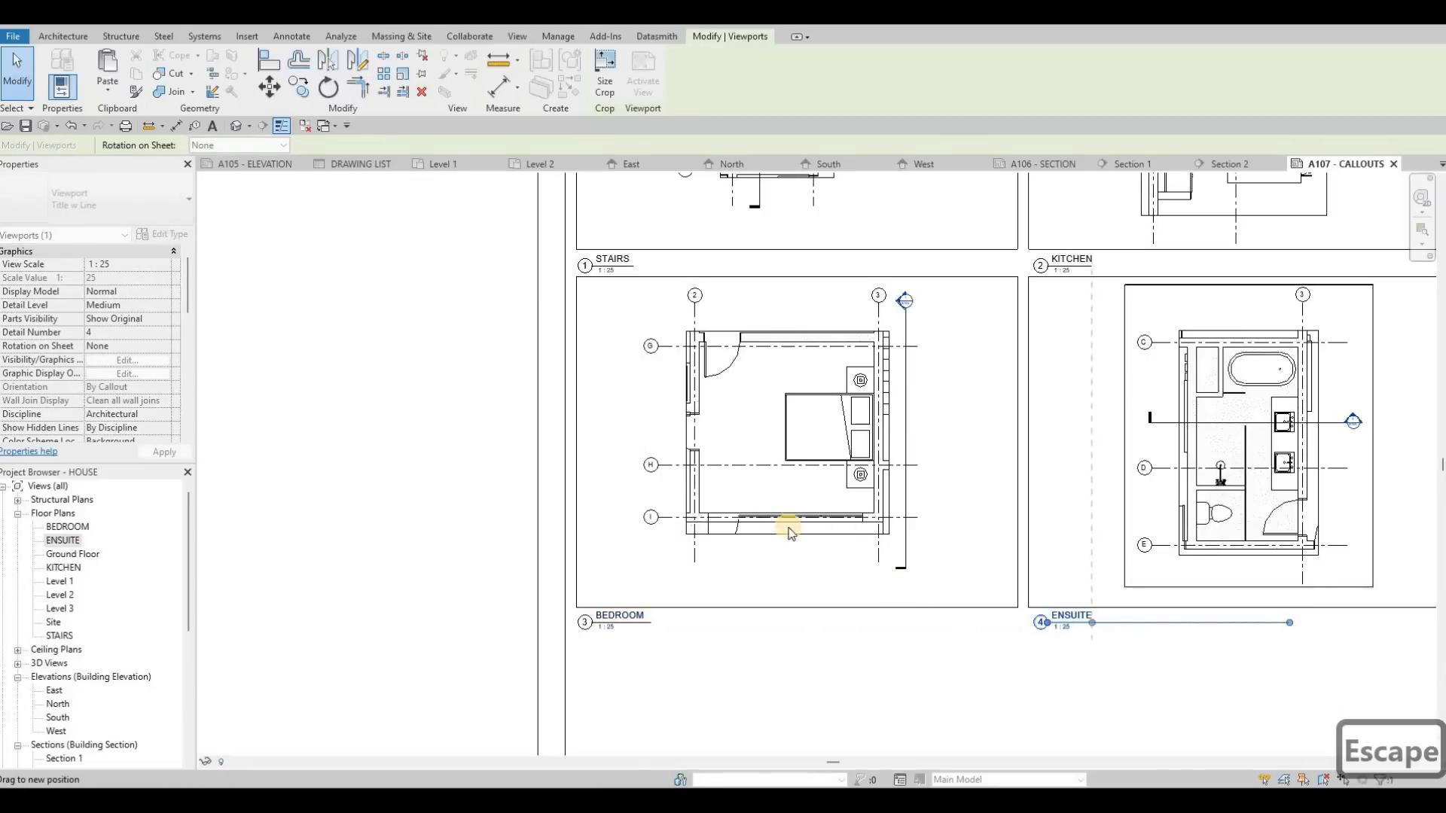
pyautogui.press('Escape')
pyautogui.scroll(-2, 754, 503)
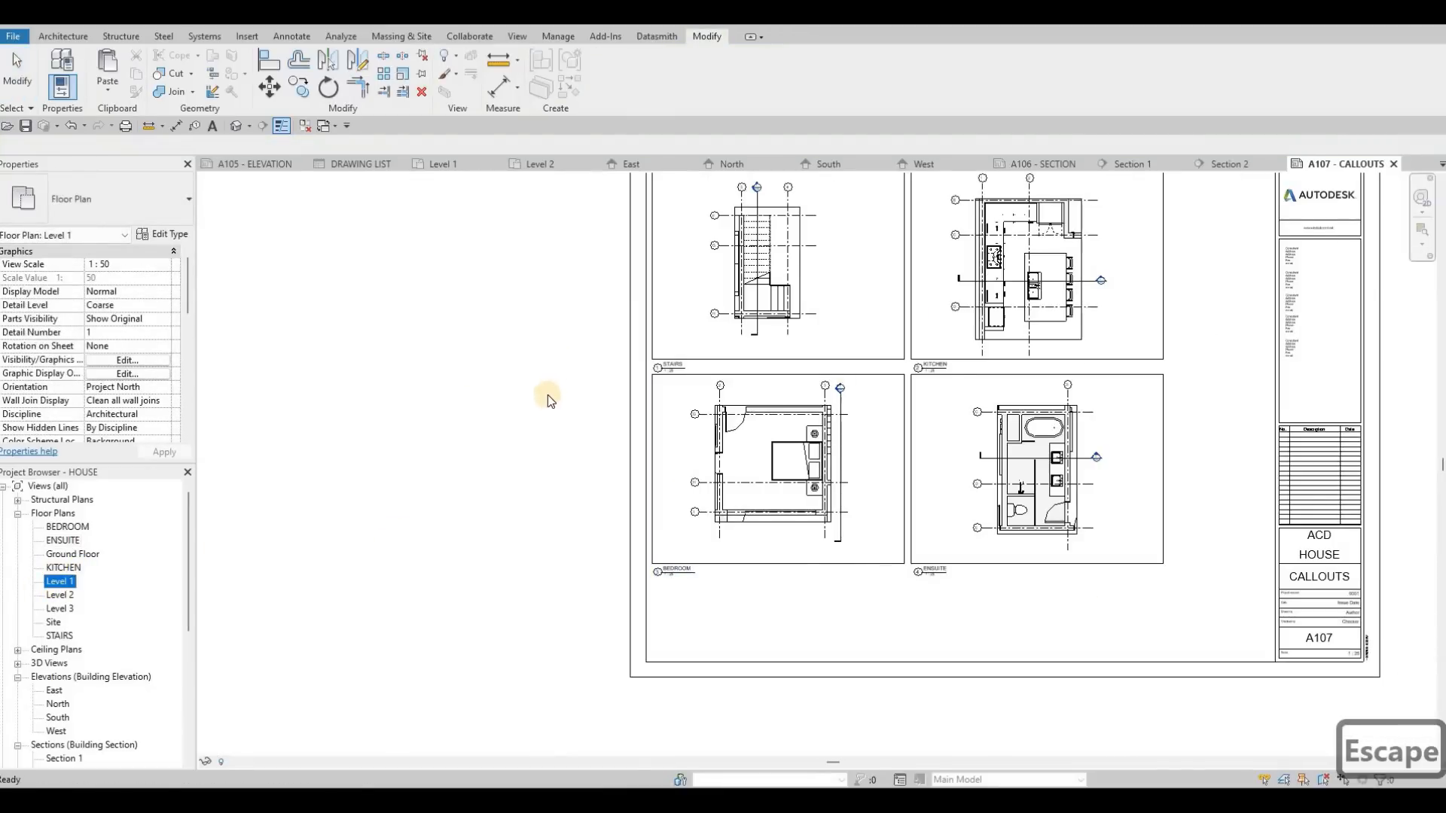
# Step: Open the Level 1 floor plan and place a tagged room in the small toilet room beside the entrance
pyautogui.scroll(-1, 563, 367)
pyautogui.press('Escape')
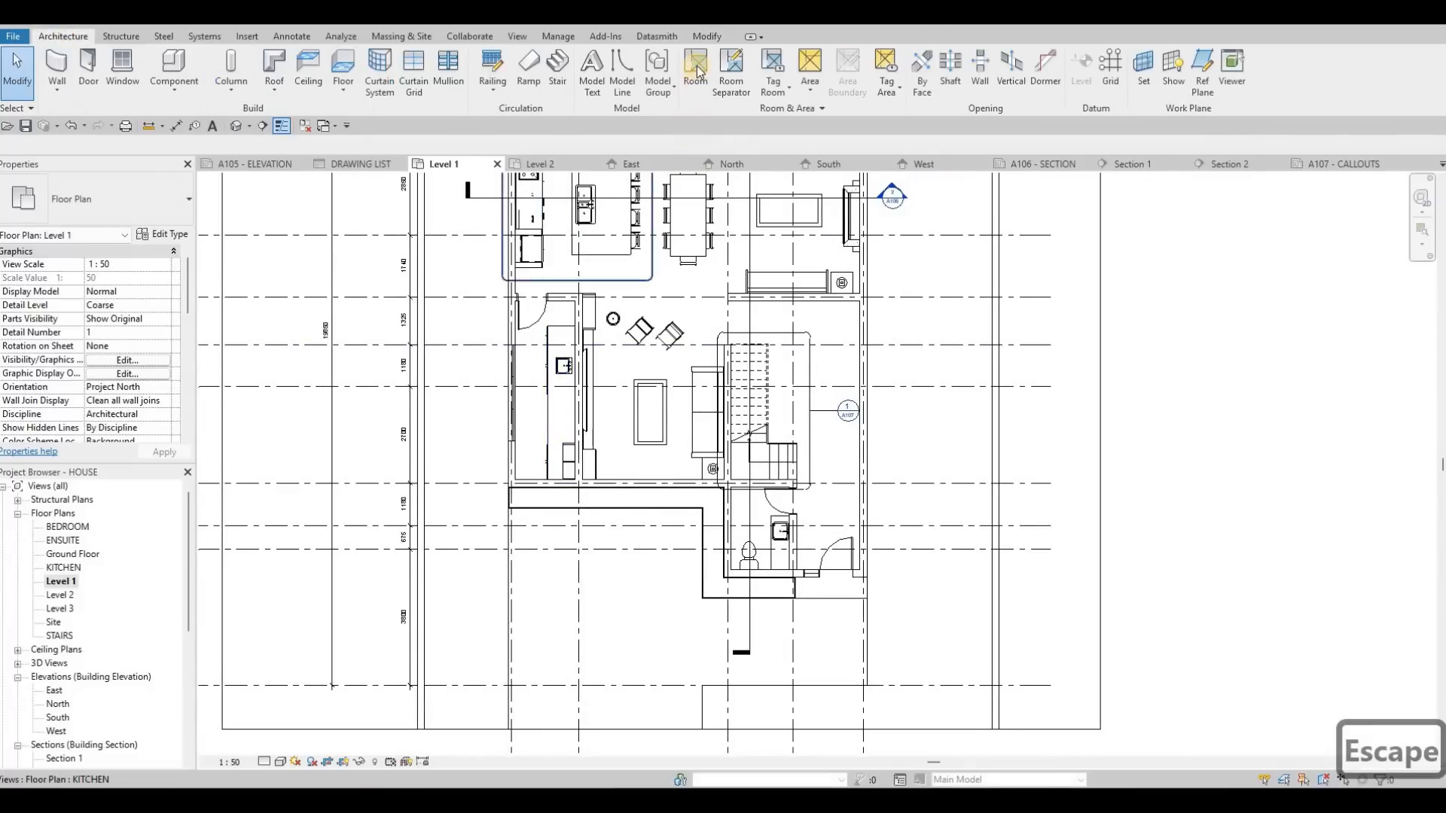
pyautogui.press('r')
pyautogui.press('m')
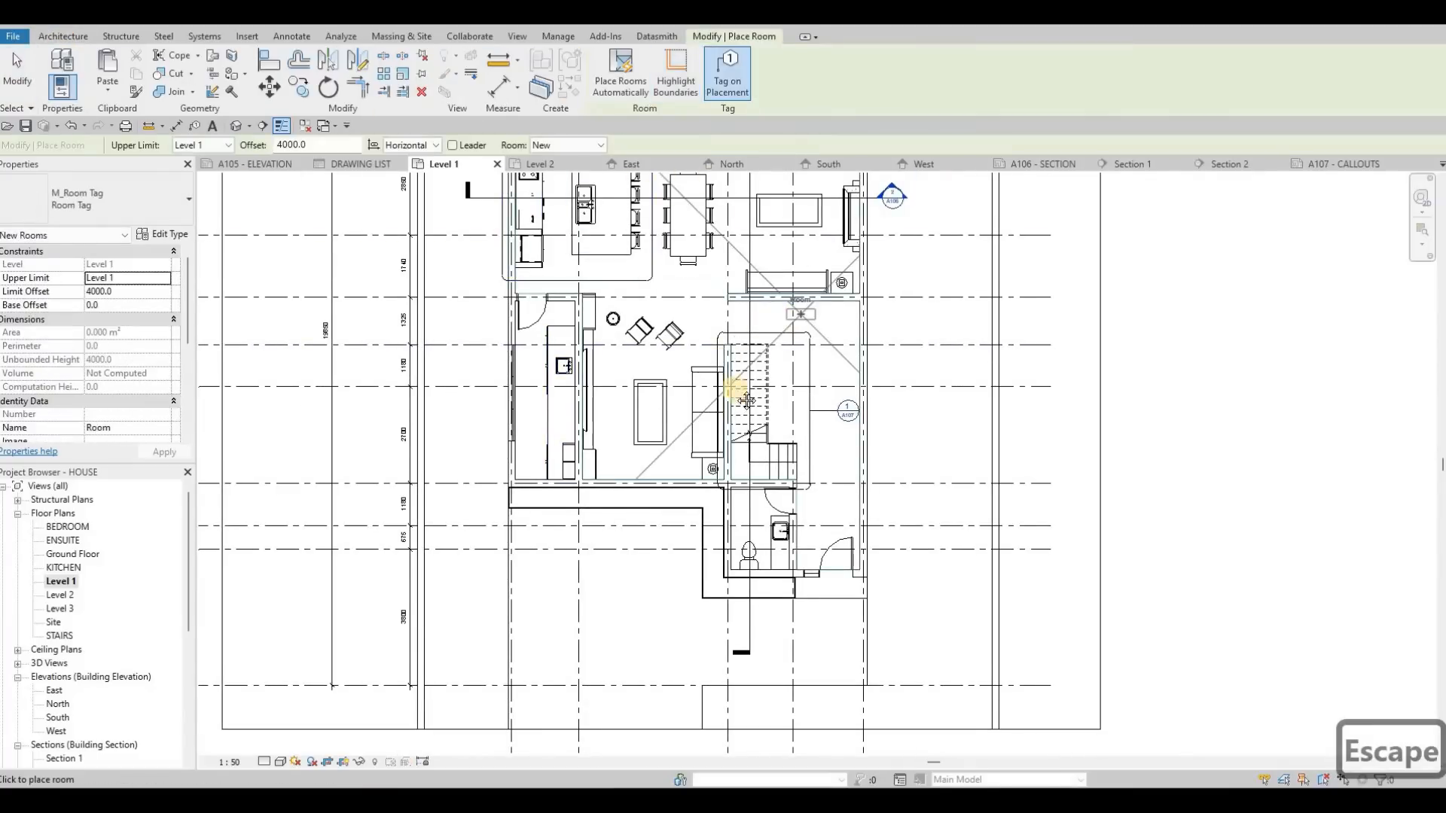
pyautogui.scroll(2, 727, 373)
pyautogui.scroll(-1, 718, 566)
pyautogui.moveTo(718, 566); pyautogui.dragTo(710, 492, button='middle')
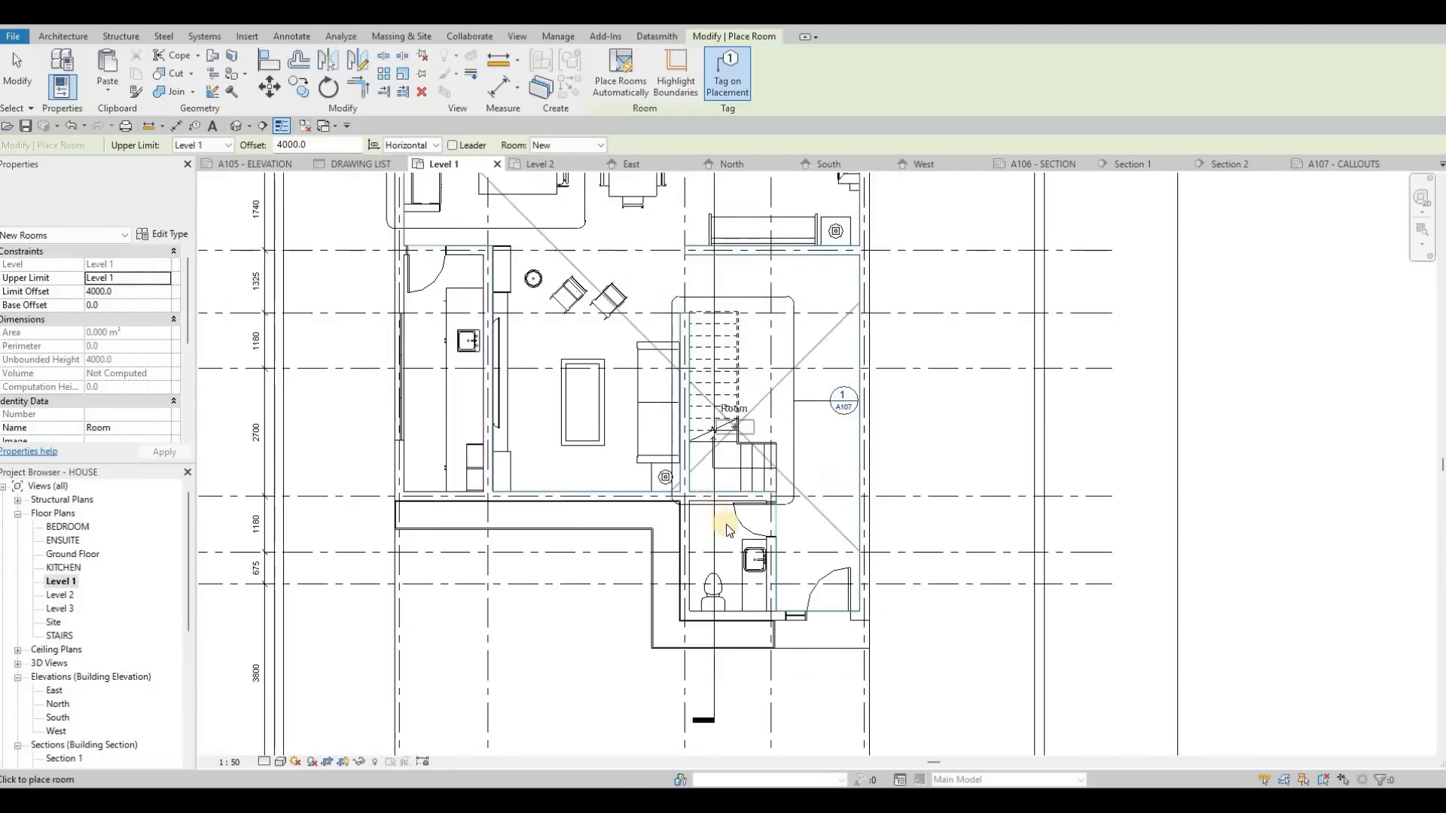
pyautogui.moveTo(726, 563); pyautogui.dragTo(721, 523, button='middle')
pyautogui.scroll(2, 721, 523)
pyautogui.click(717, 514)
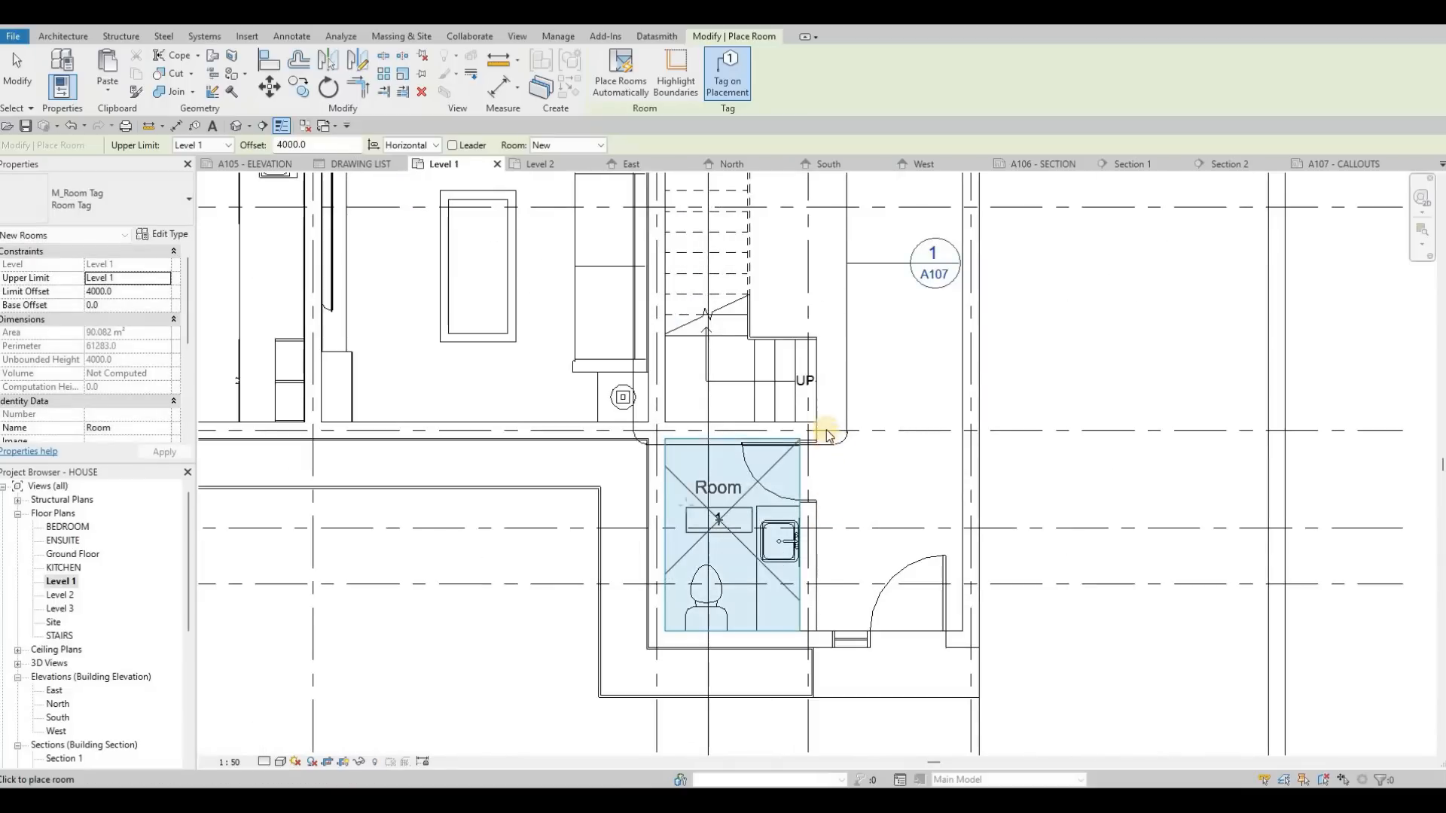
# Step: Place a second tagged room in the open area beside the stairs on Level 1 and end room placement
pyautogui.scroll(-2, 843, 440)
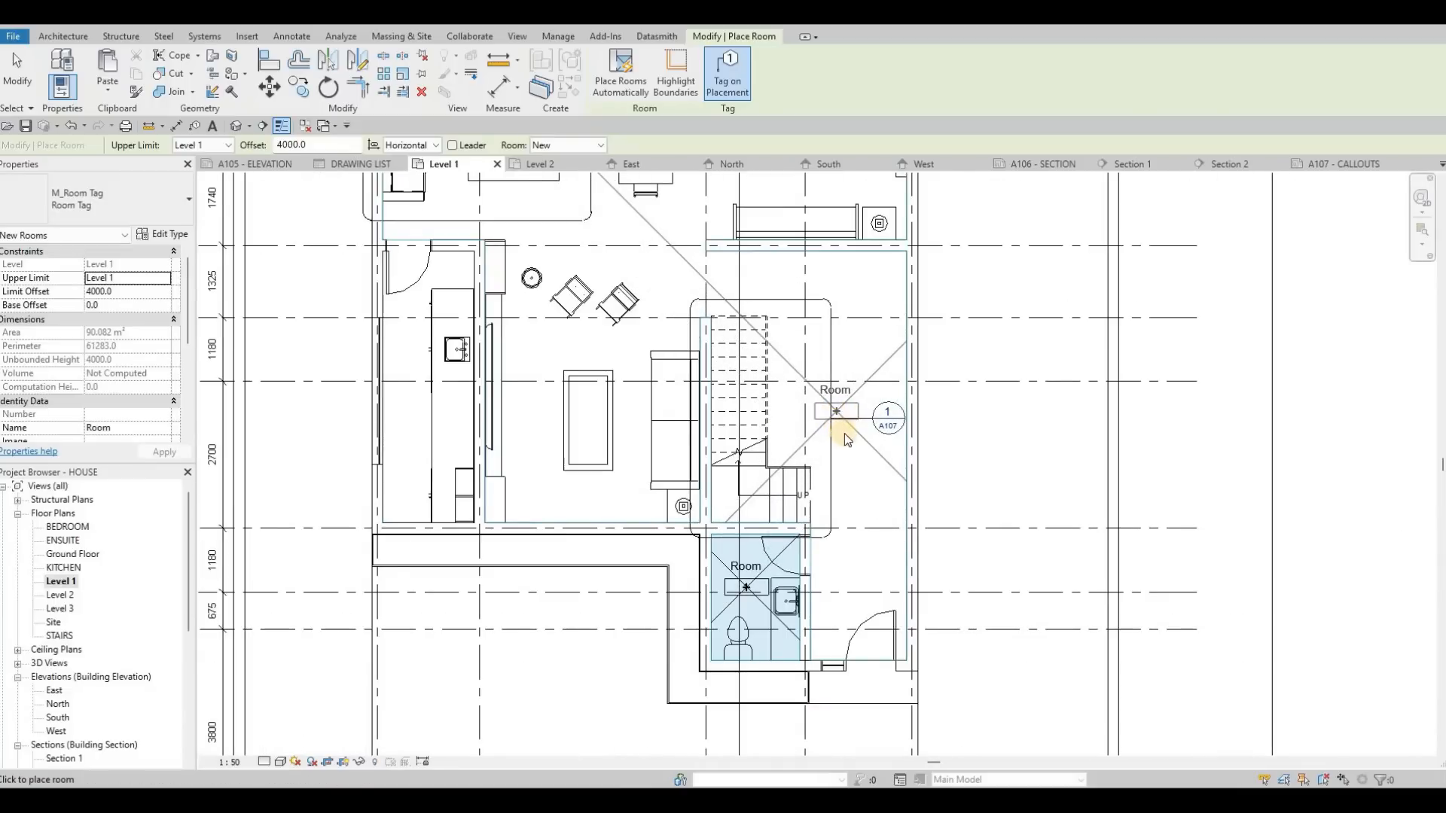
pyautogui.click(843, 434)
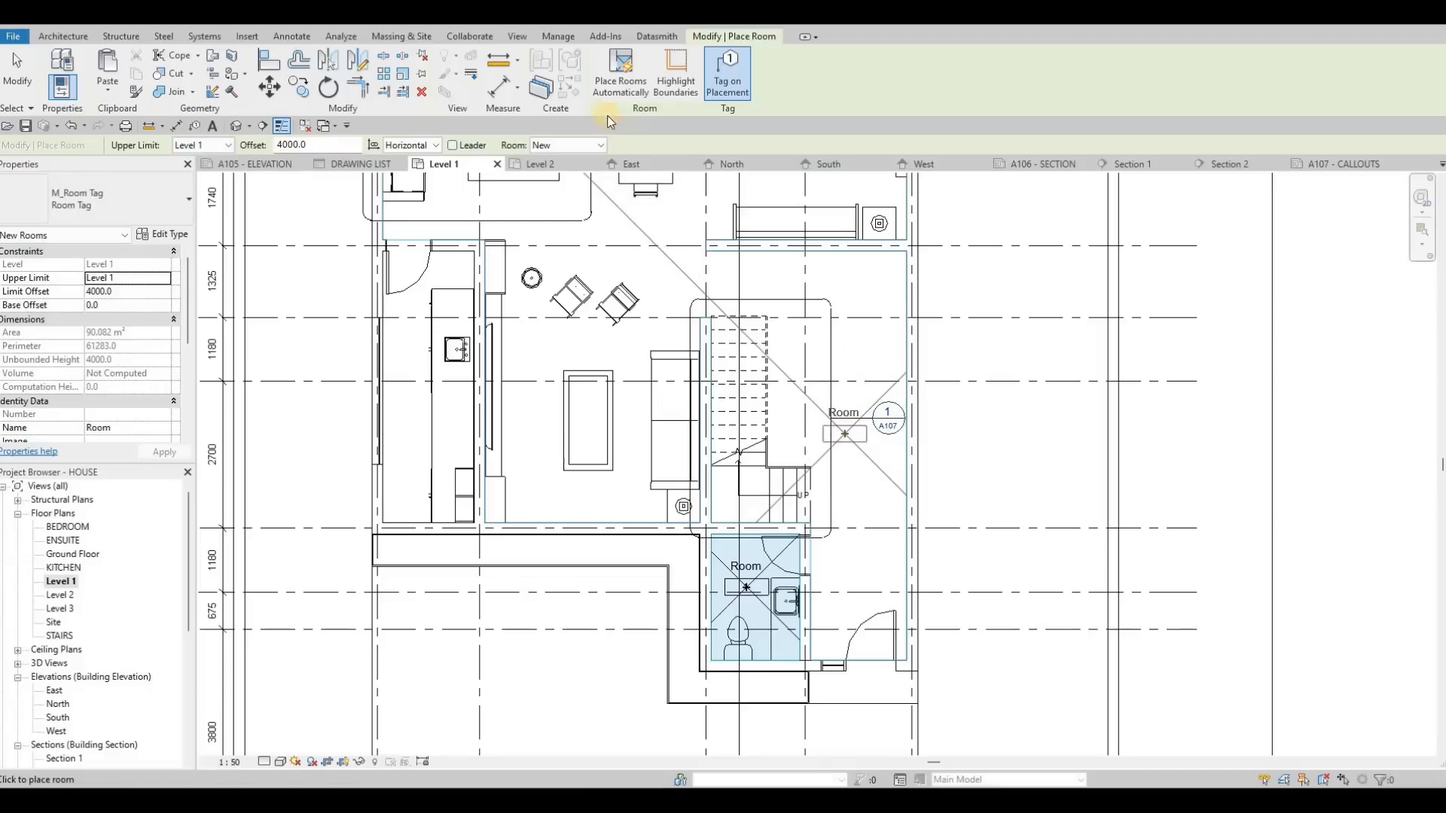
pyautogui.press('Escape')
pyautogui.press('Escape')
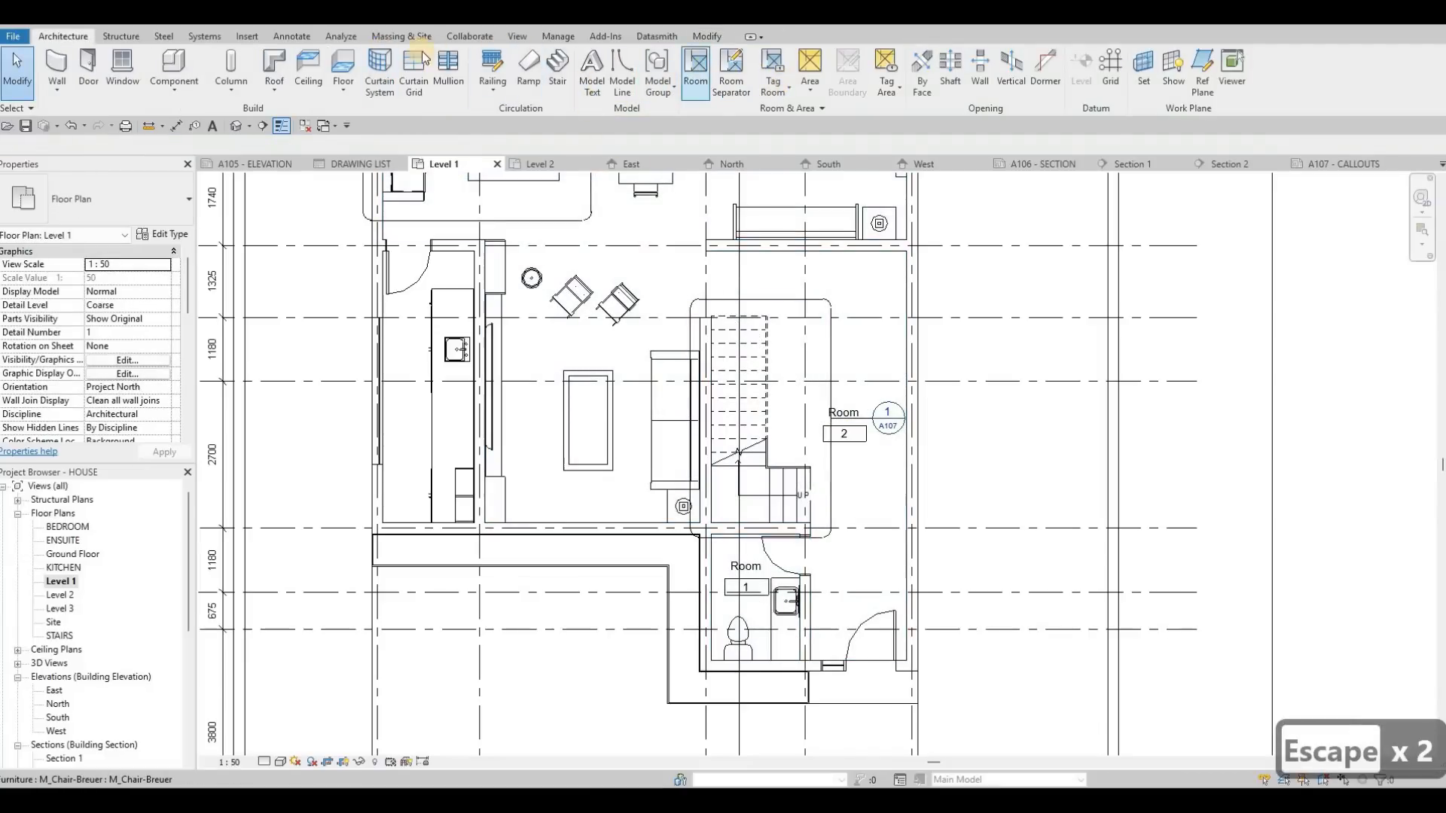
pyautogui.click(293, 38)
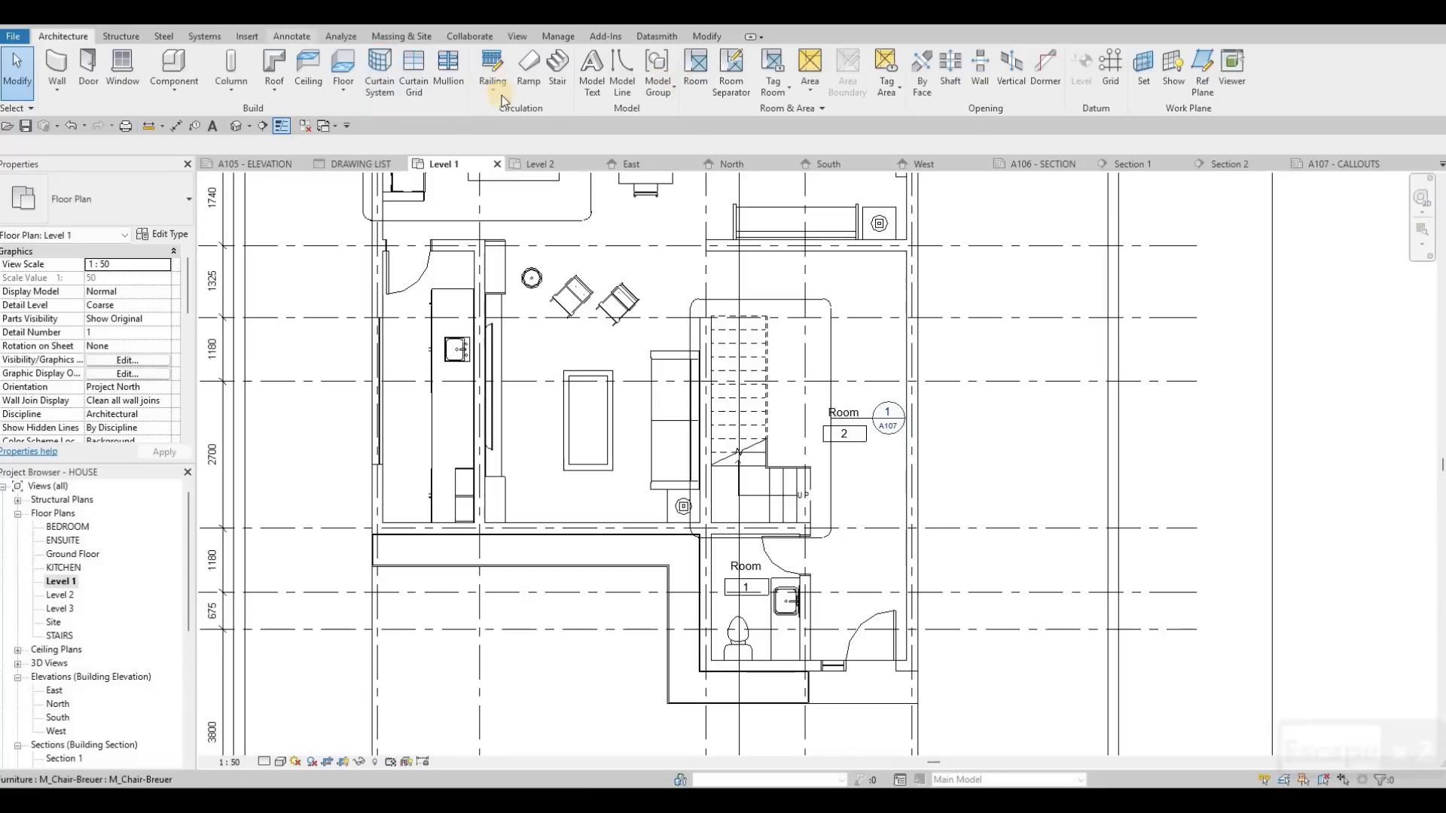
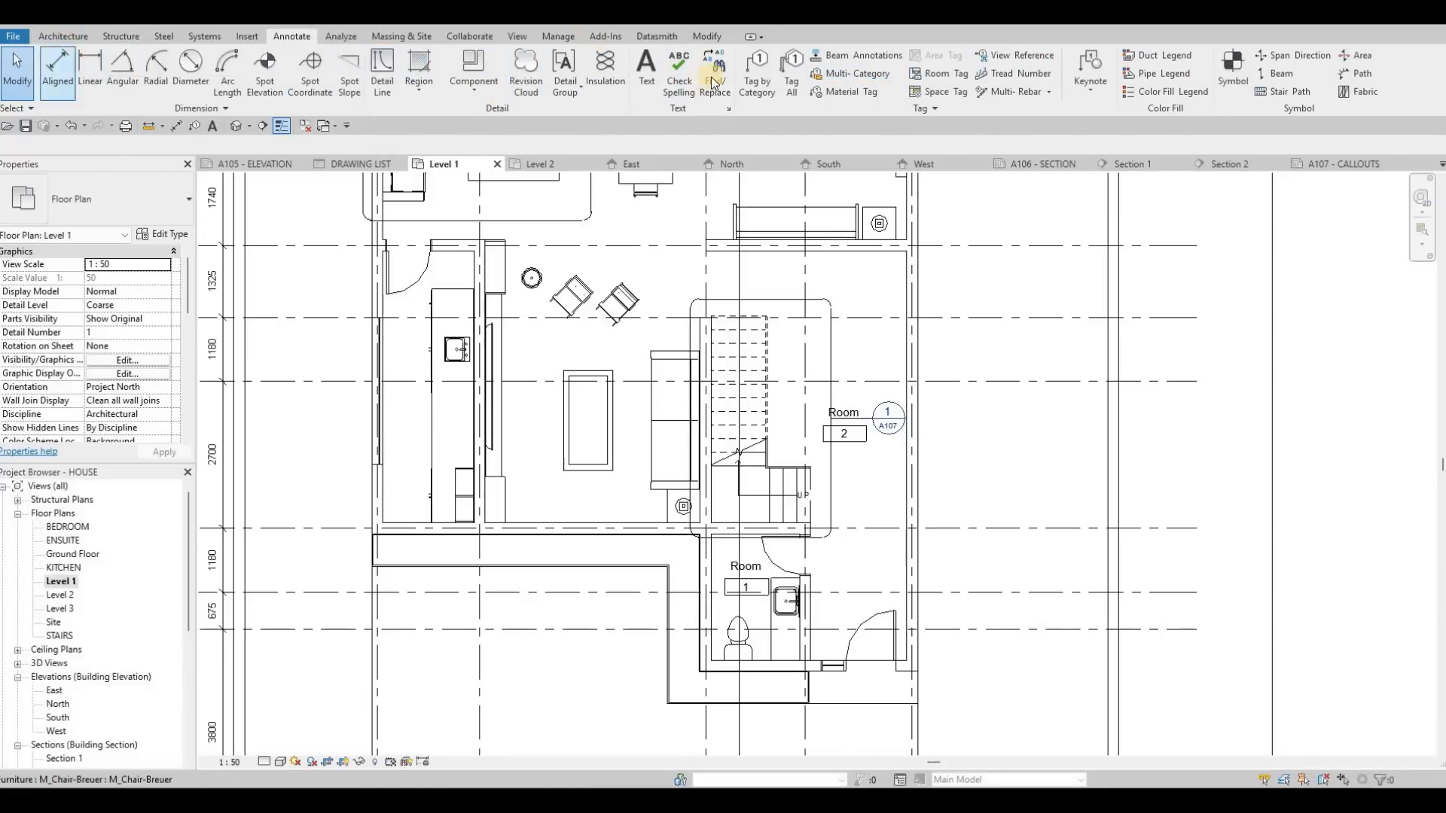
# Step: Draw a room separation line about 1225 mm long on Level 1, from the stair wall's free end to the wall opposite
pyautogui.click(63, 36)
pyautogui.click(732, 79)
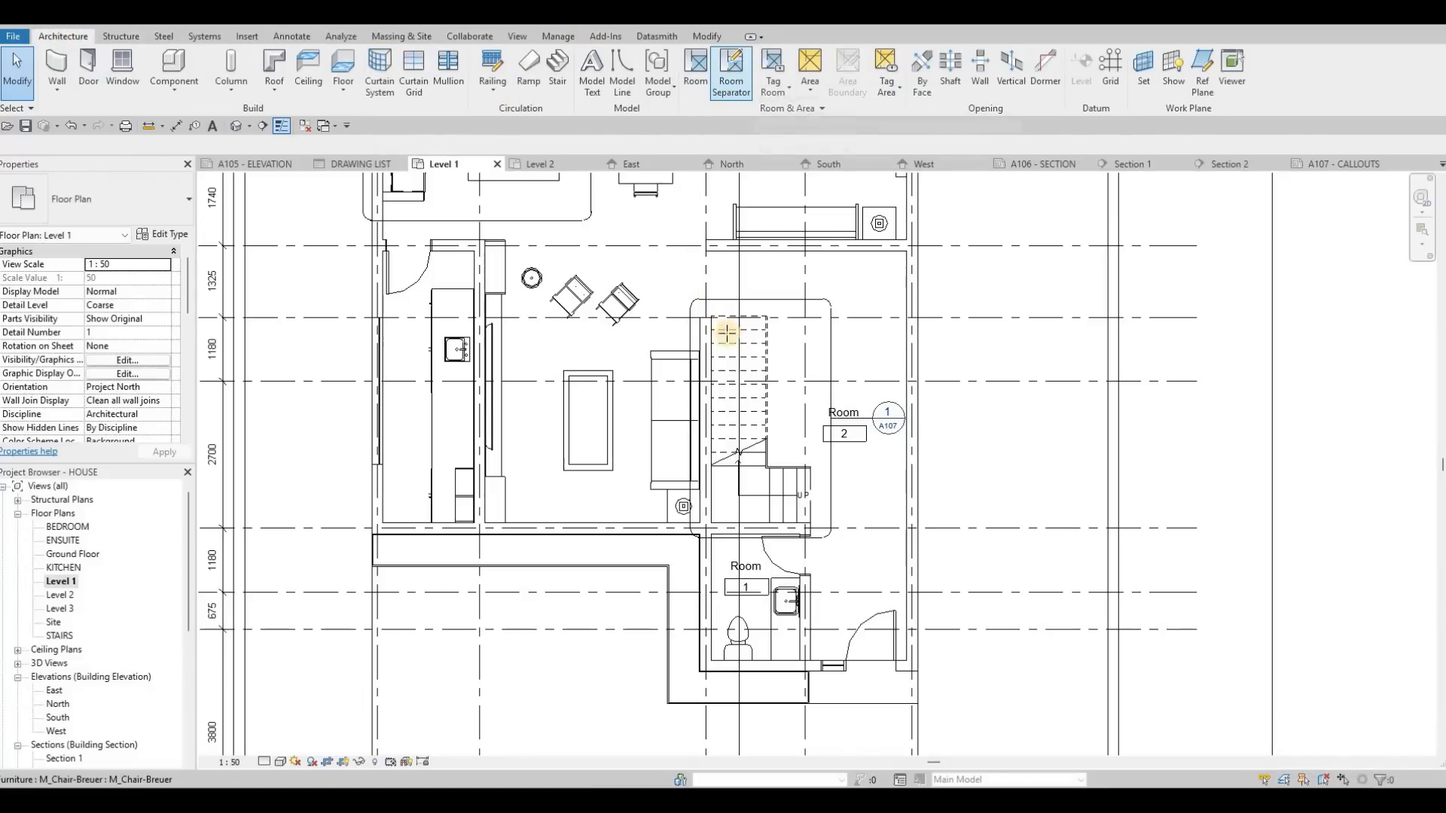
pyautogui.scroll(3, 725, 335)
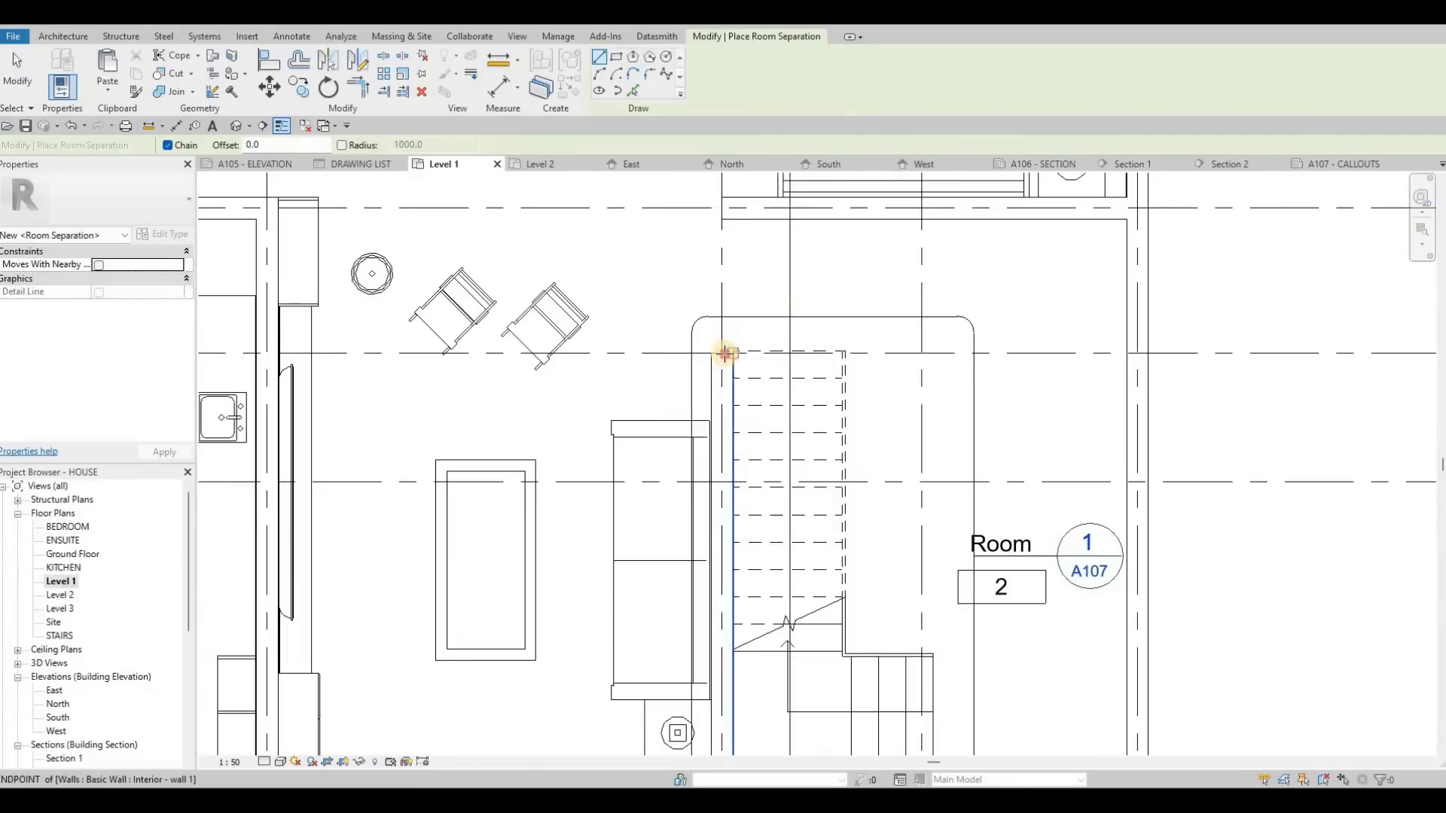
pyautogui.click(725, 220)
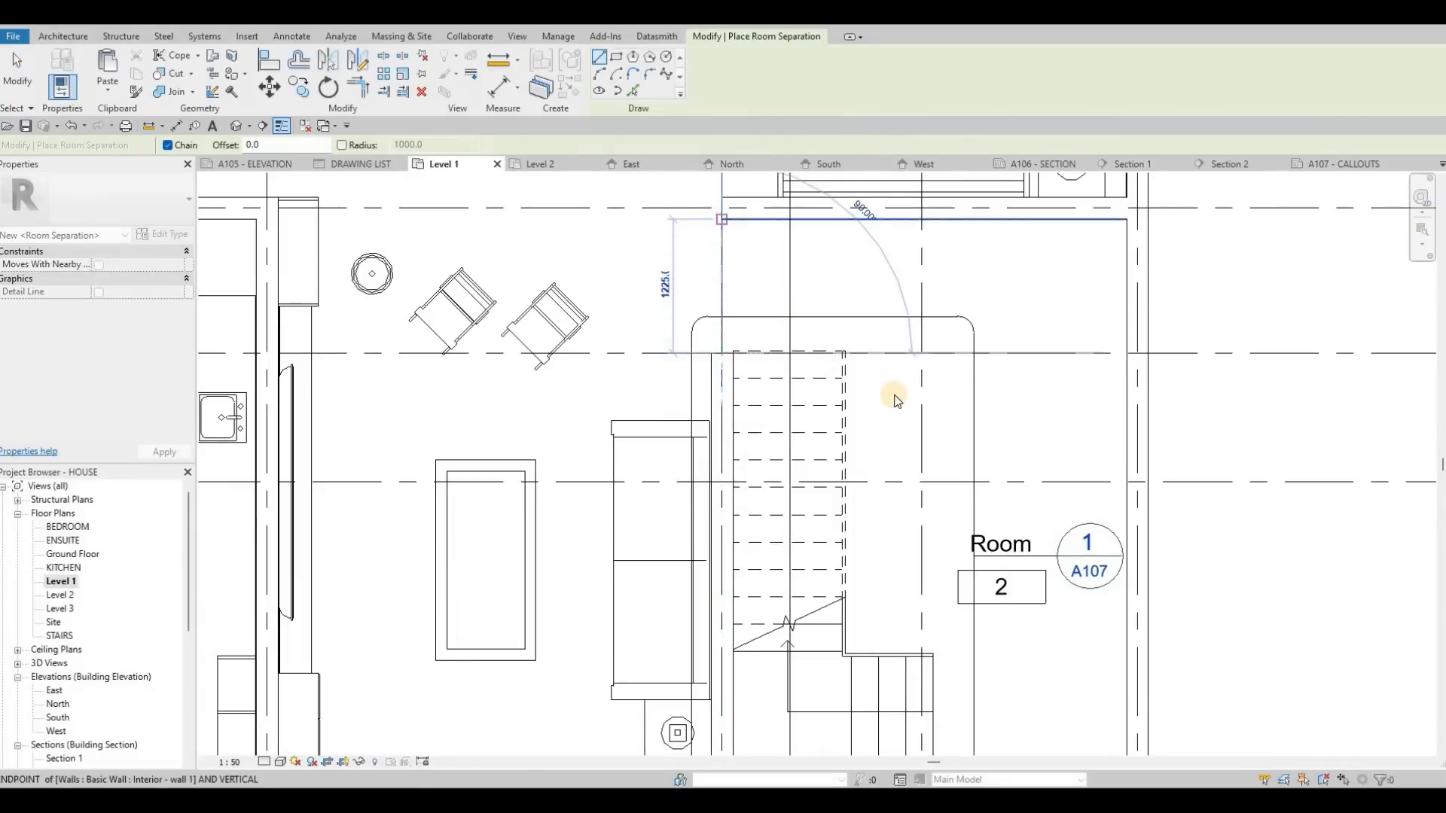
pyautogui.press('Escape')
pyautogui.press('Escape')
pyautogui.scroll(-2, 883, 422)
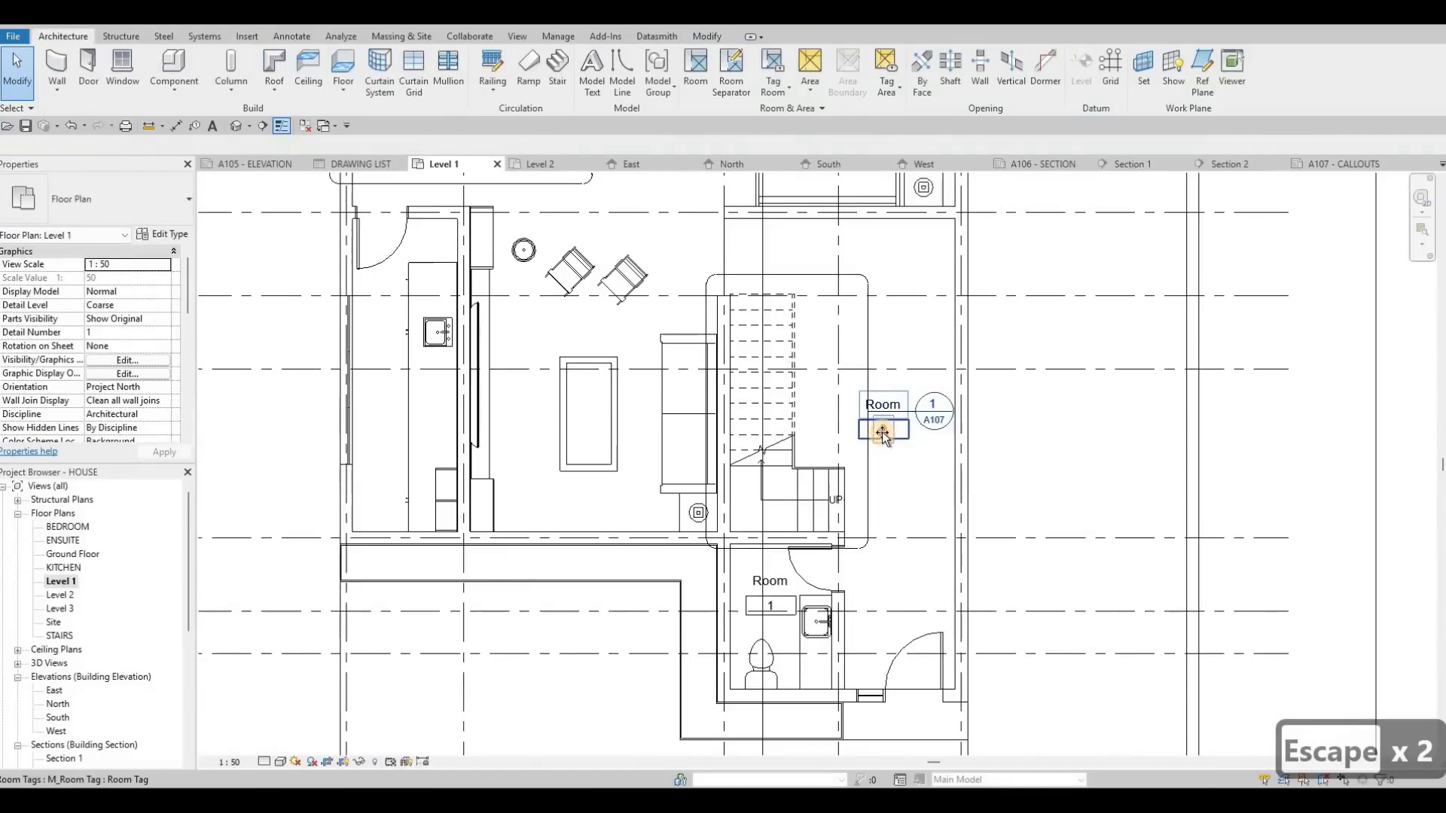
# Step: Set the number field of the room tag beside the stairs to ENTRANCE/STAIRS
pyautogui.click(883, 430)
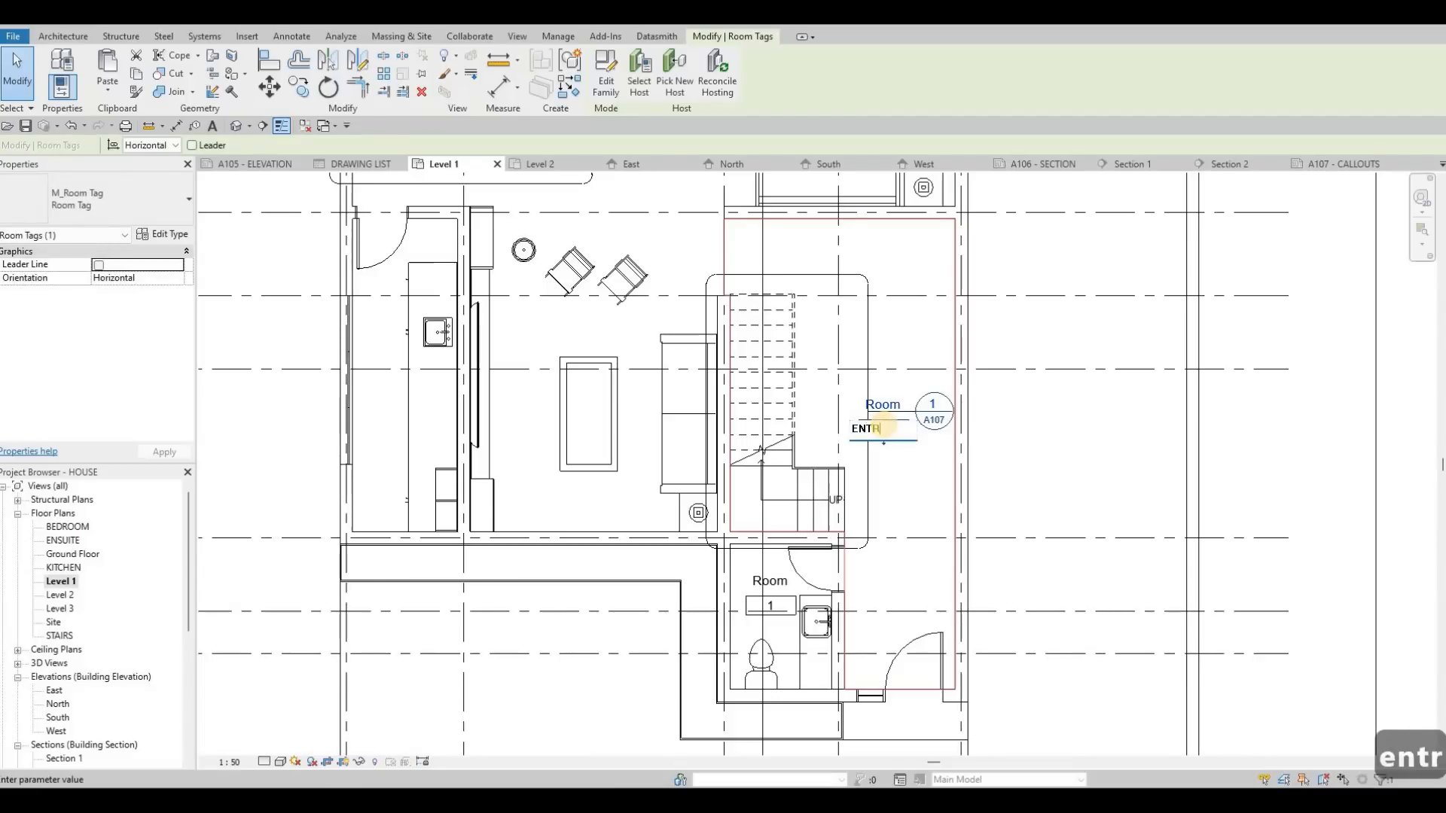
pyautogui.write('CE/STAIRS')
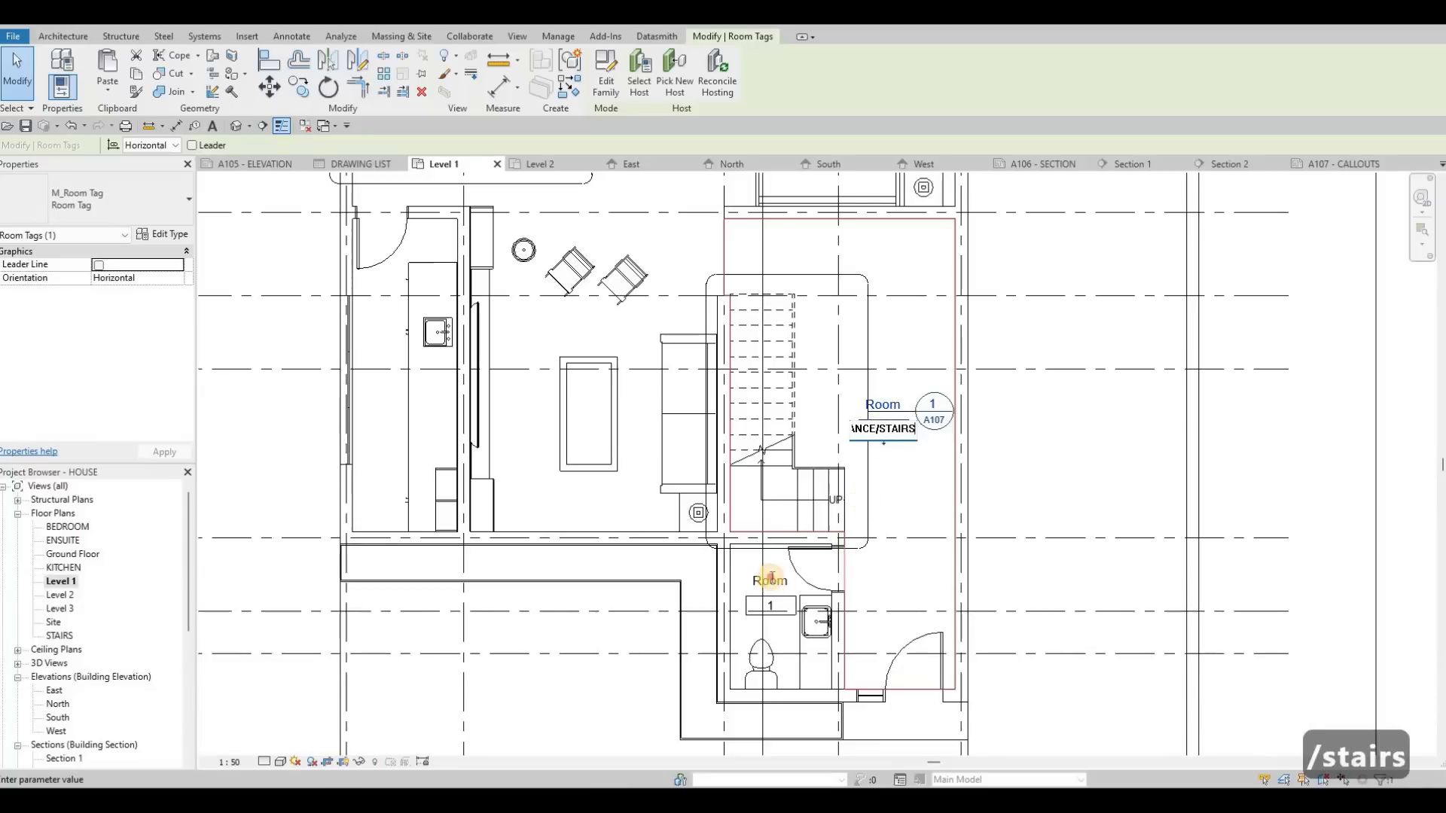
# Step: Rename the small toilet room beside the entrance as PW
pyautogui.click(770, 584)
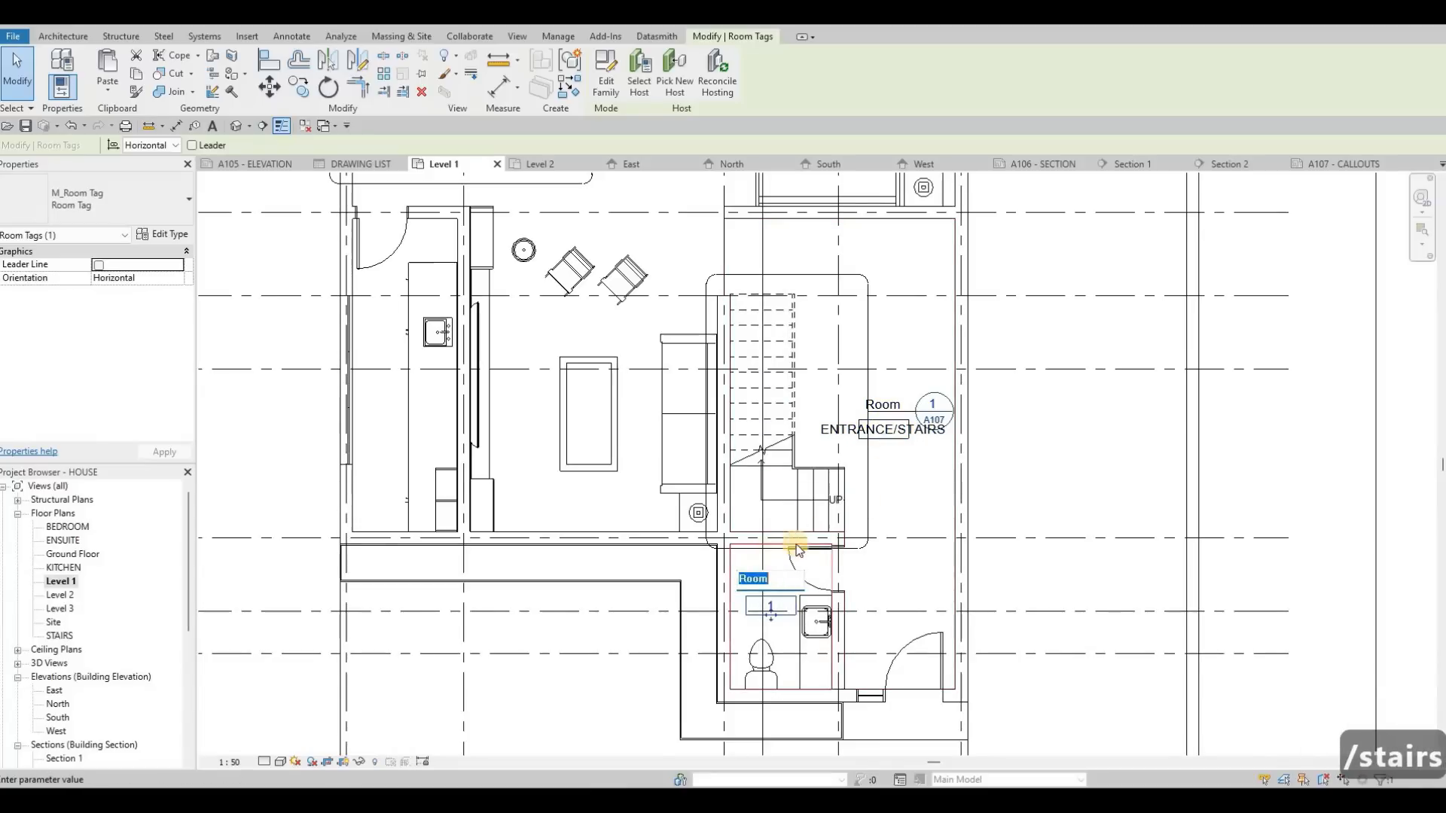
pyautogui.write('PW')
pyautogui.press('Escape')
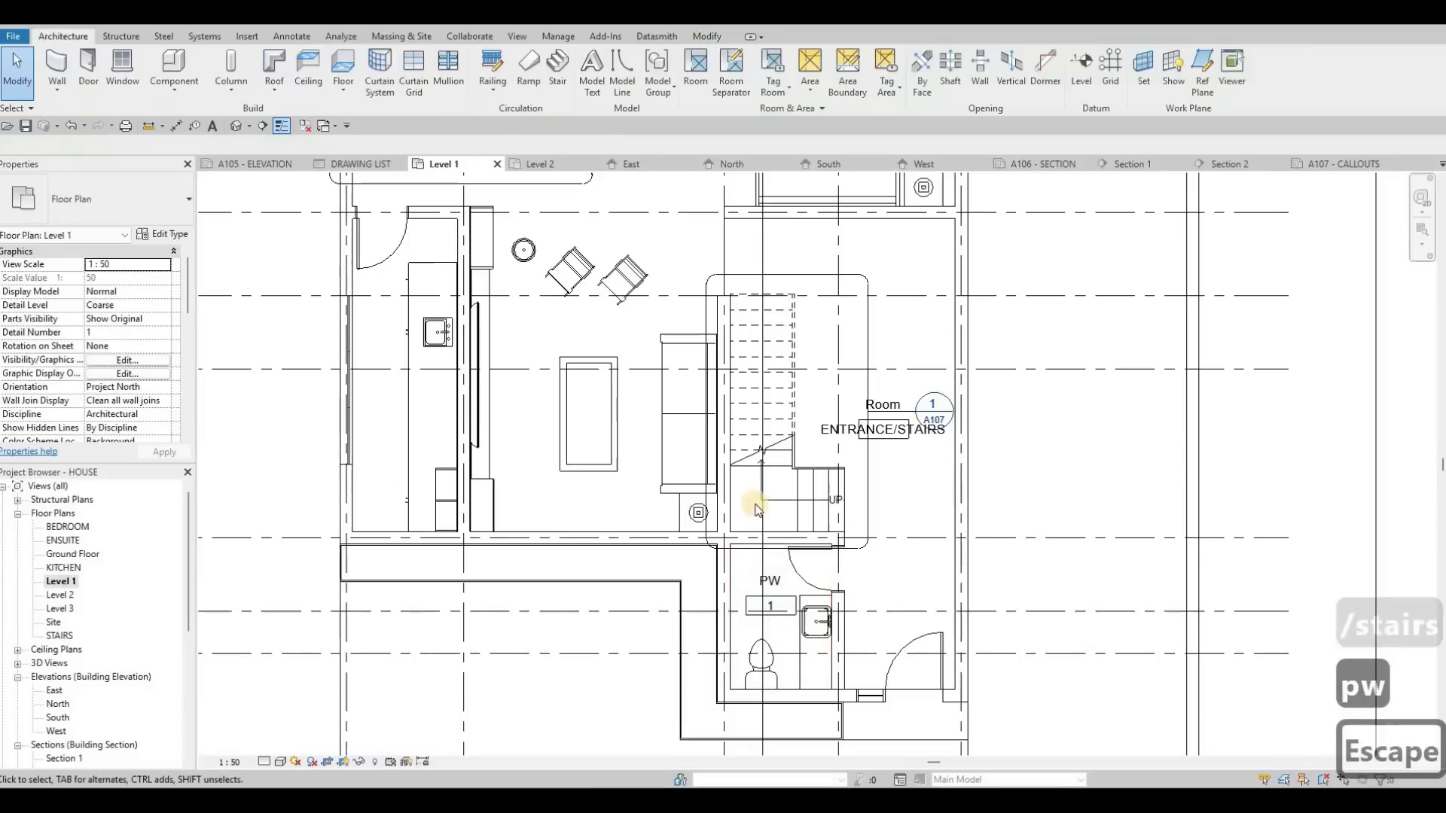
# Step: Draw a horizontal room separation line about 4800 mm long across the opening between the sofa lounge and the dining area
pyautogui.moveTo(614, 421); pyautogui.dragTo(649, 533, button='middle')
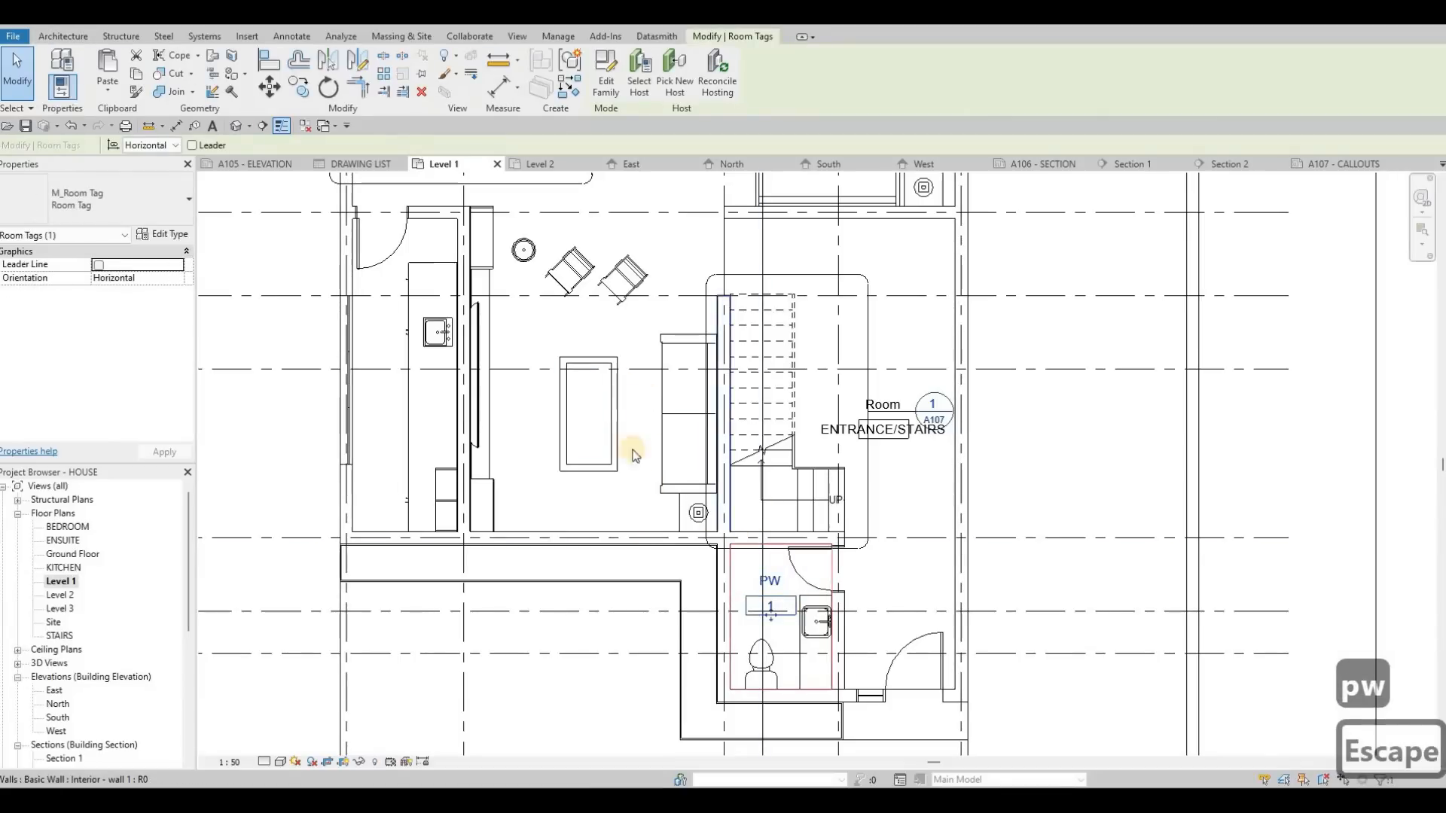
pyautogui.press('Escape')
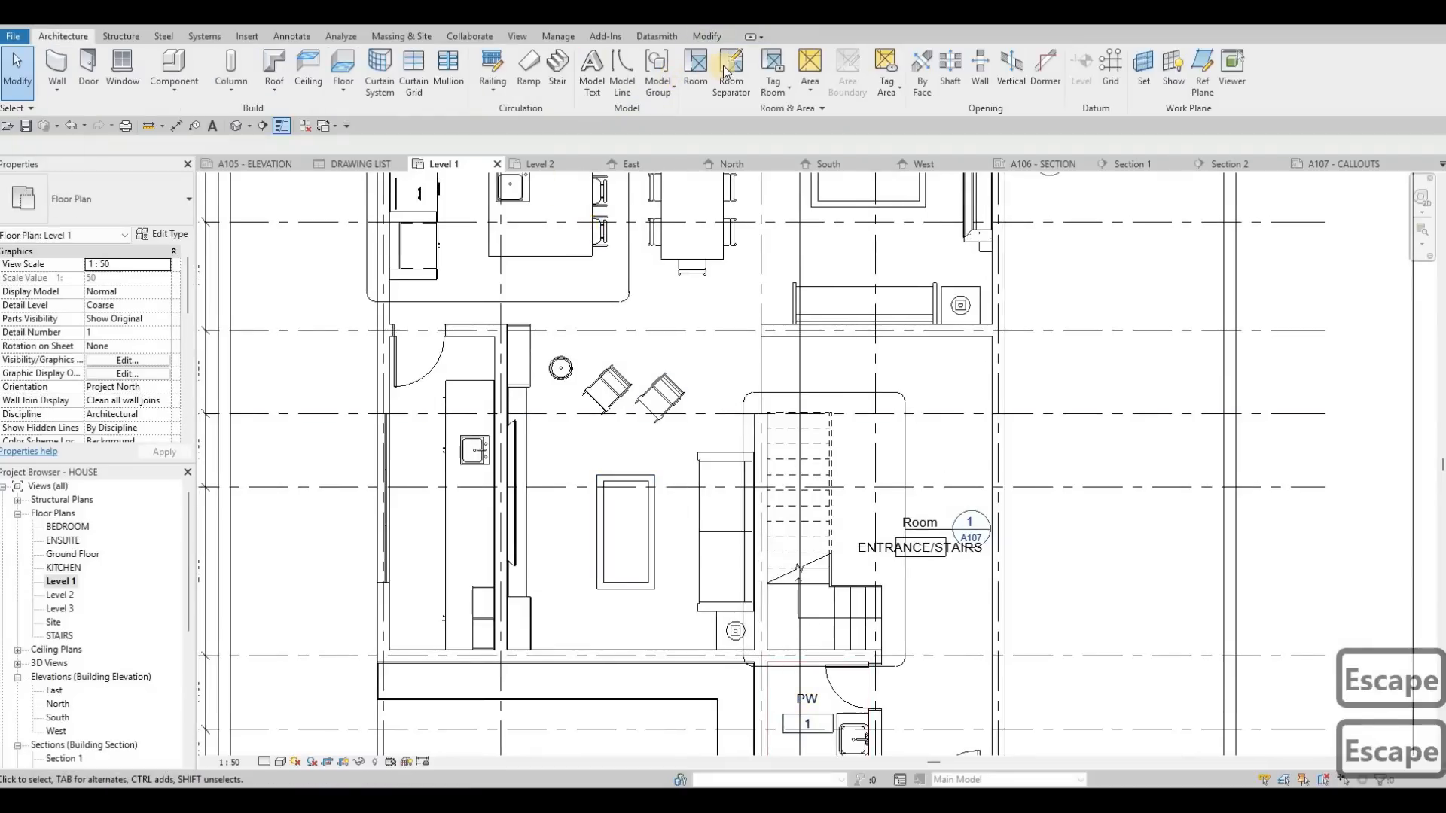
pyautogui.press('r')
pyautogui.press('s')
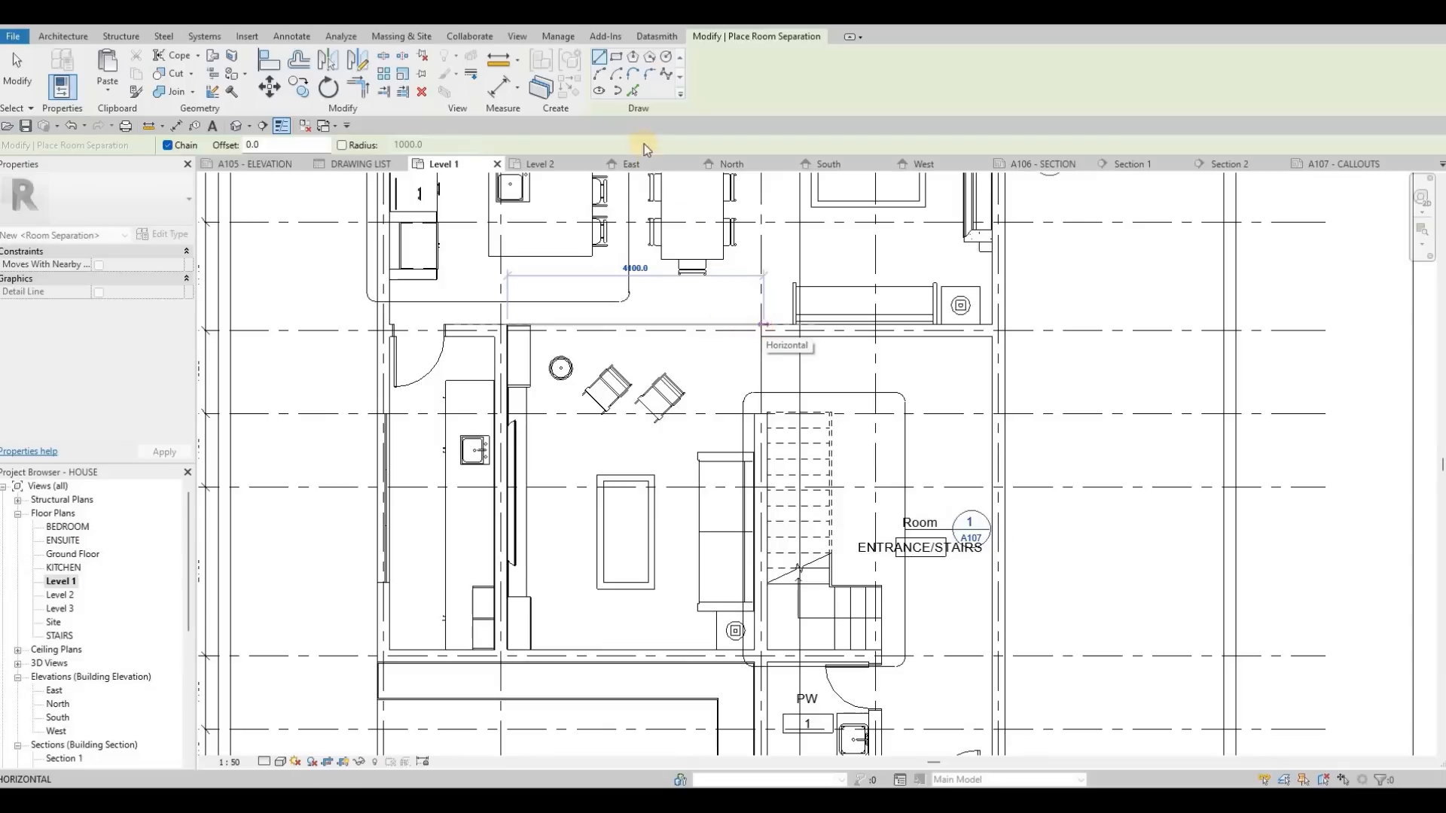
pyautogui.press('Escape')
pyautogui.press('Escape')
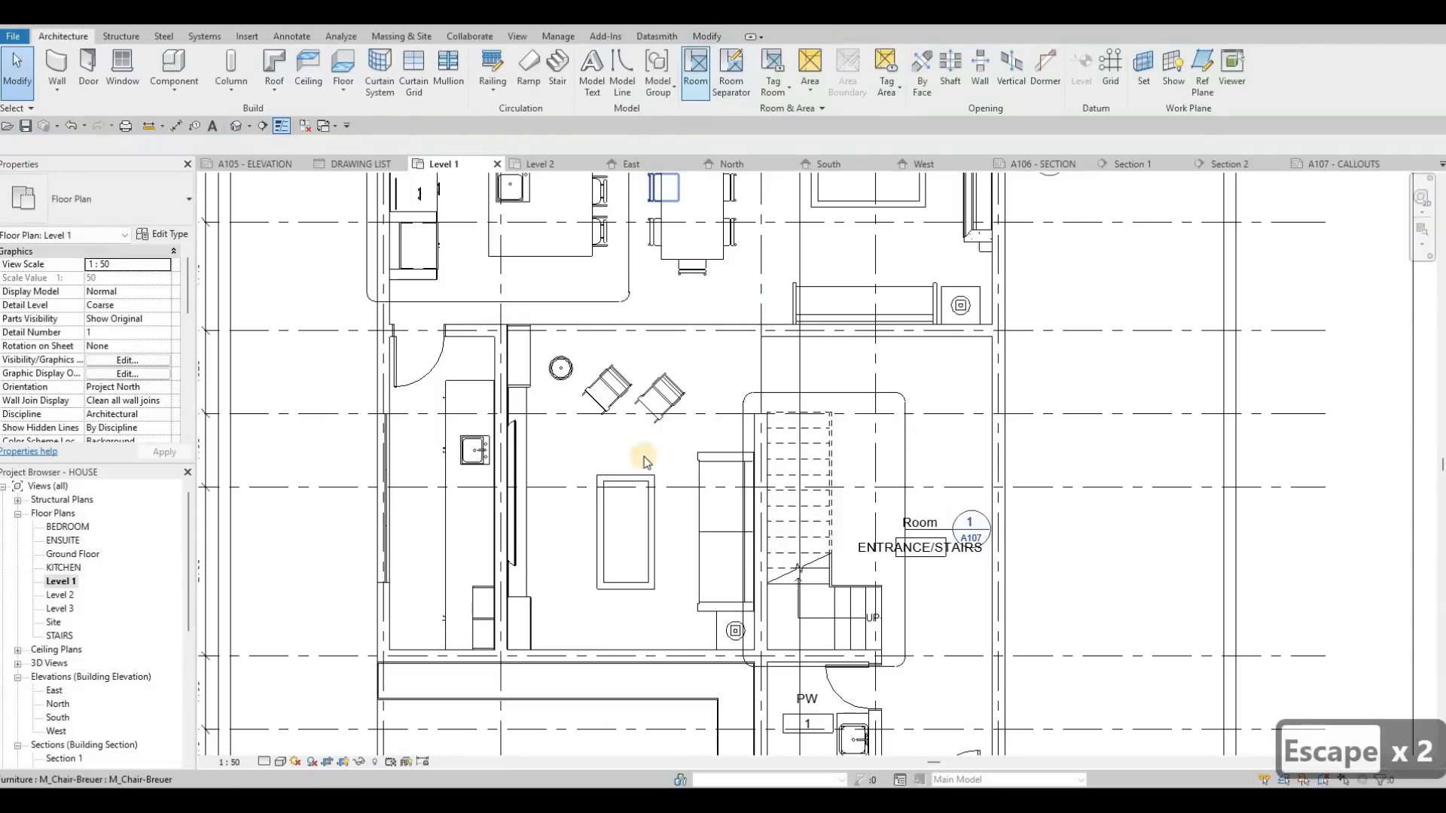
# Step: Place tagged rooms in the sofa lounge, the narrow utility room with the sink, and the open kitchen and dining space
pyautogui.press('r')
pyautogui.press('m')
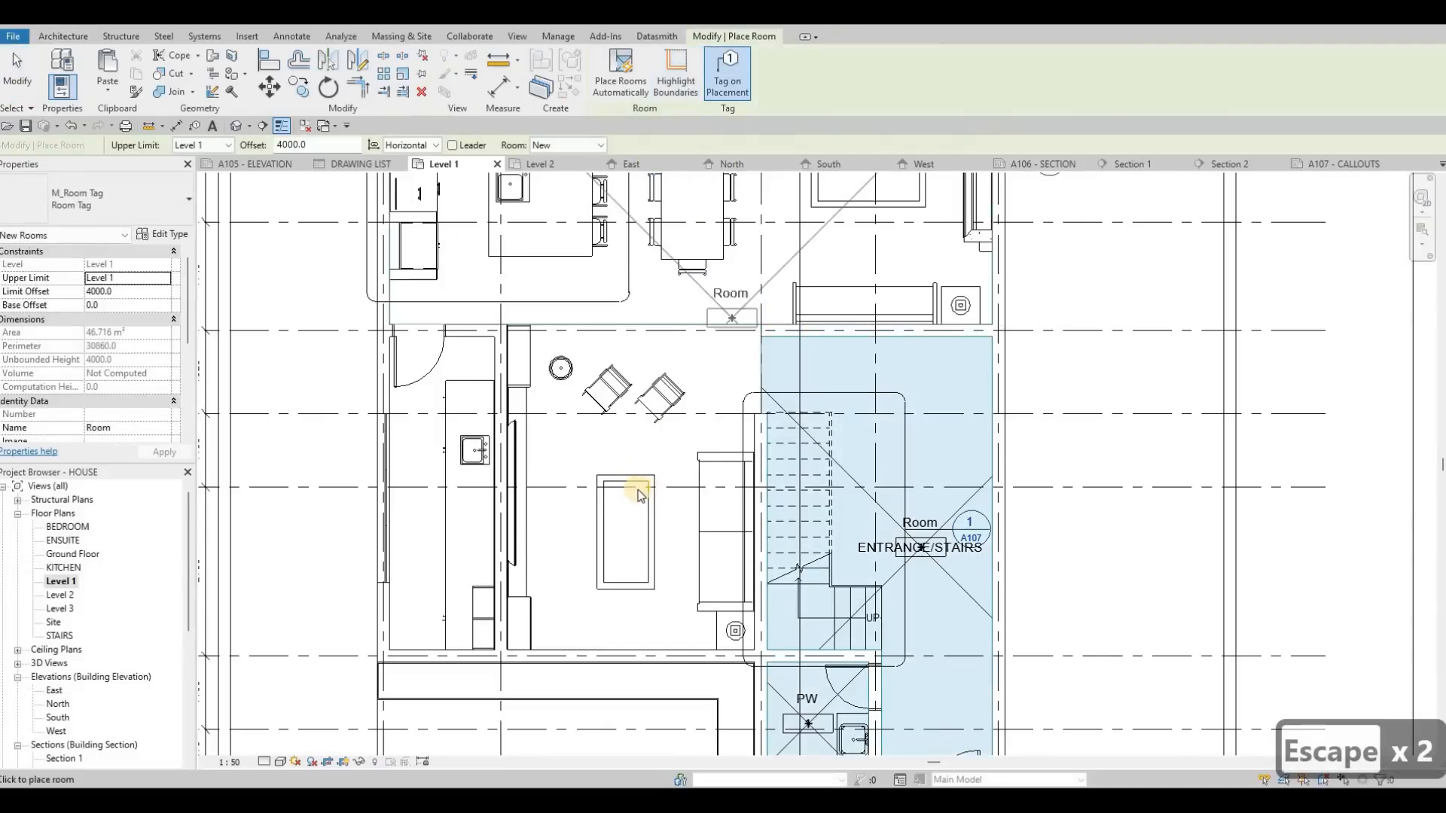
pyautogui.click(434, 501)
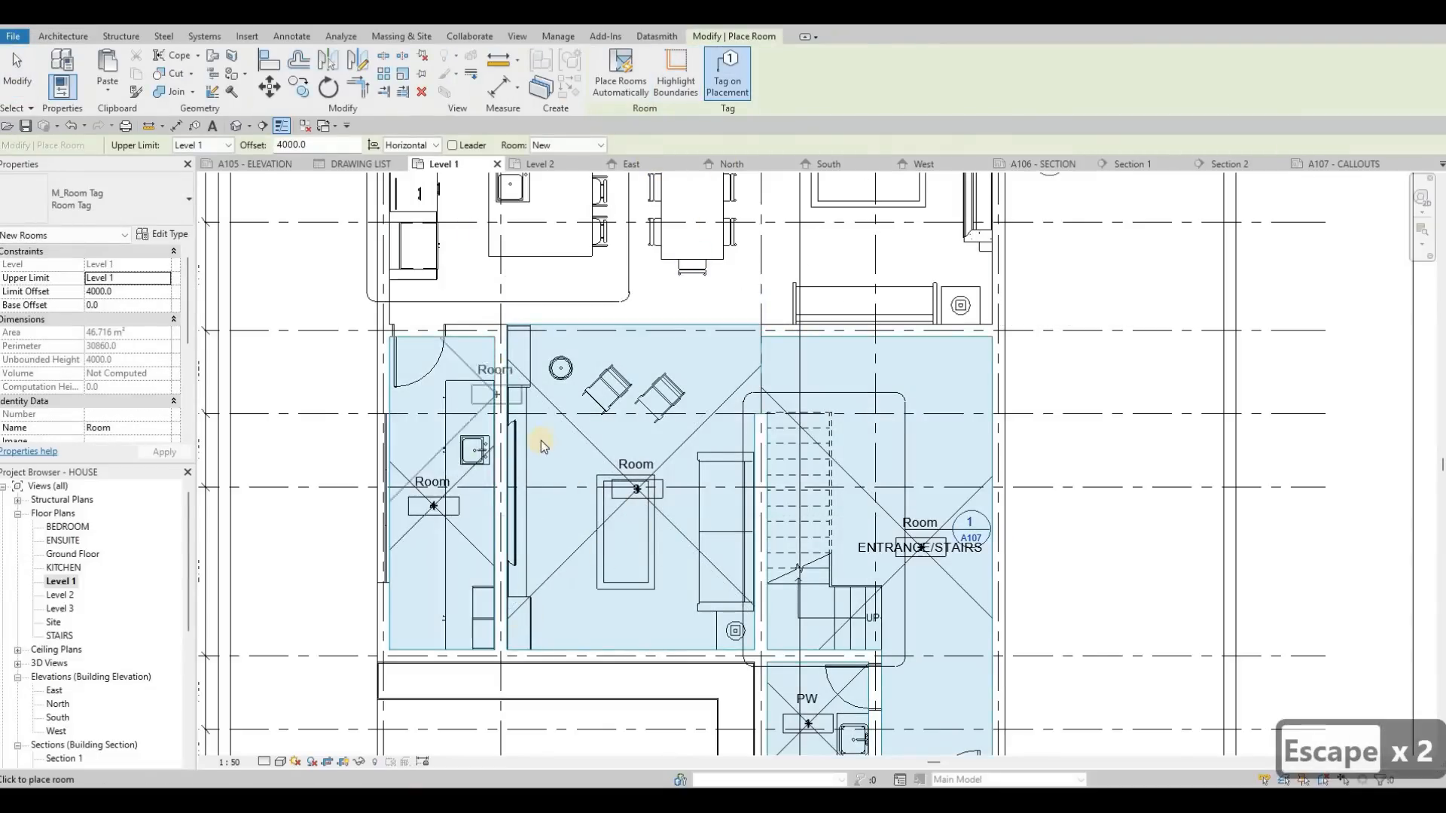
pyautogui.moveTo(505, 181); pyautogui.dragTo(529, 440, button='middle')
pyautogui.click(528, 440)
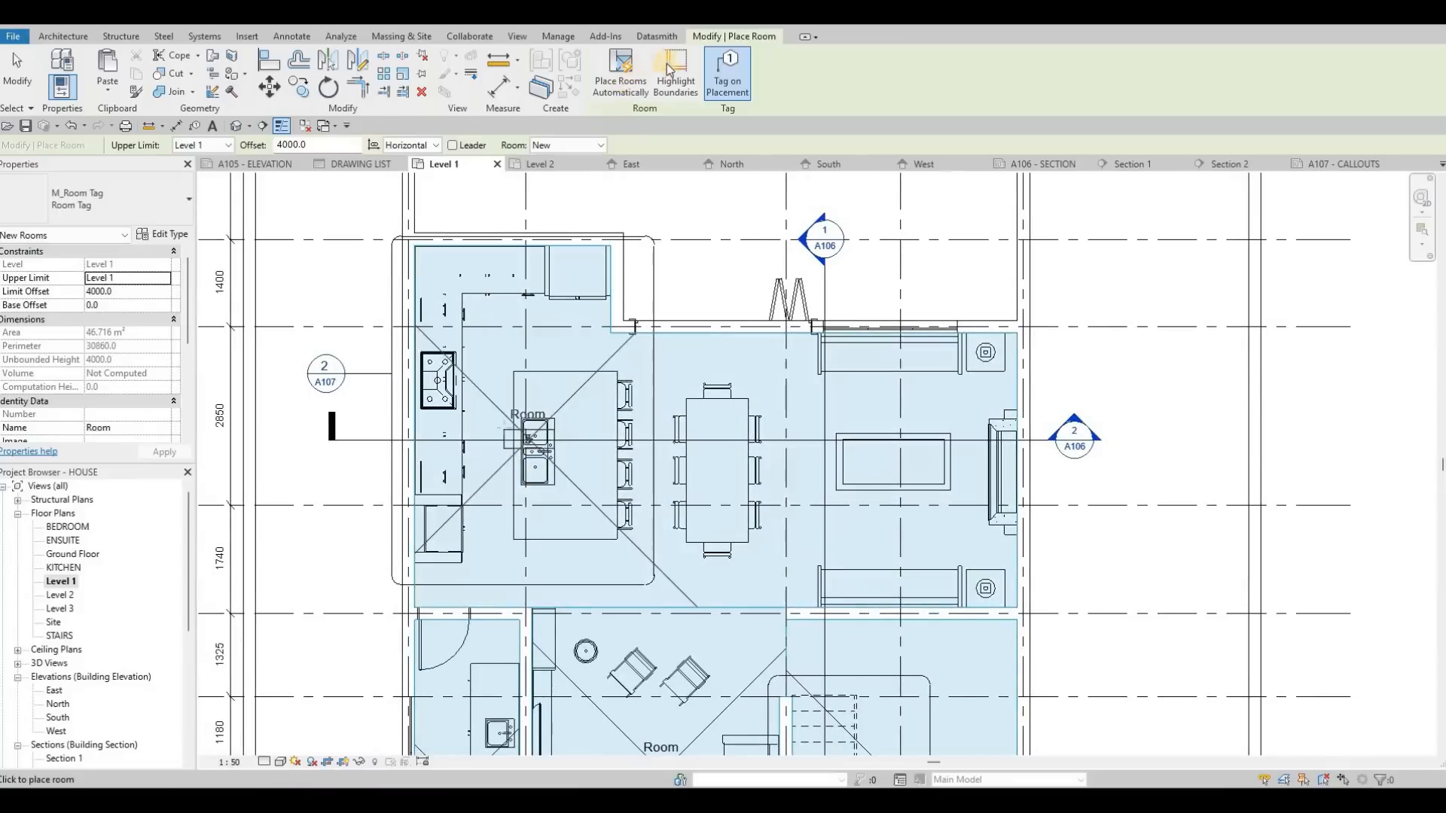
pyautogui.press('Escape')
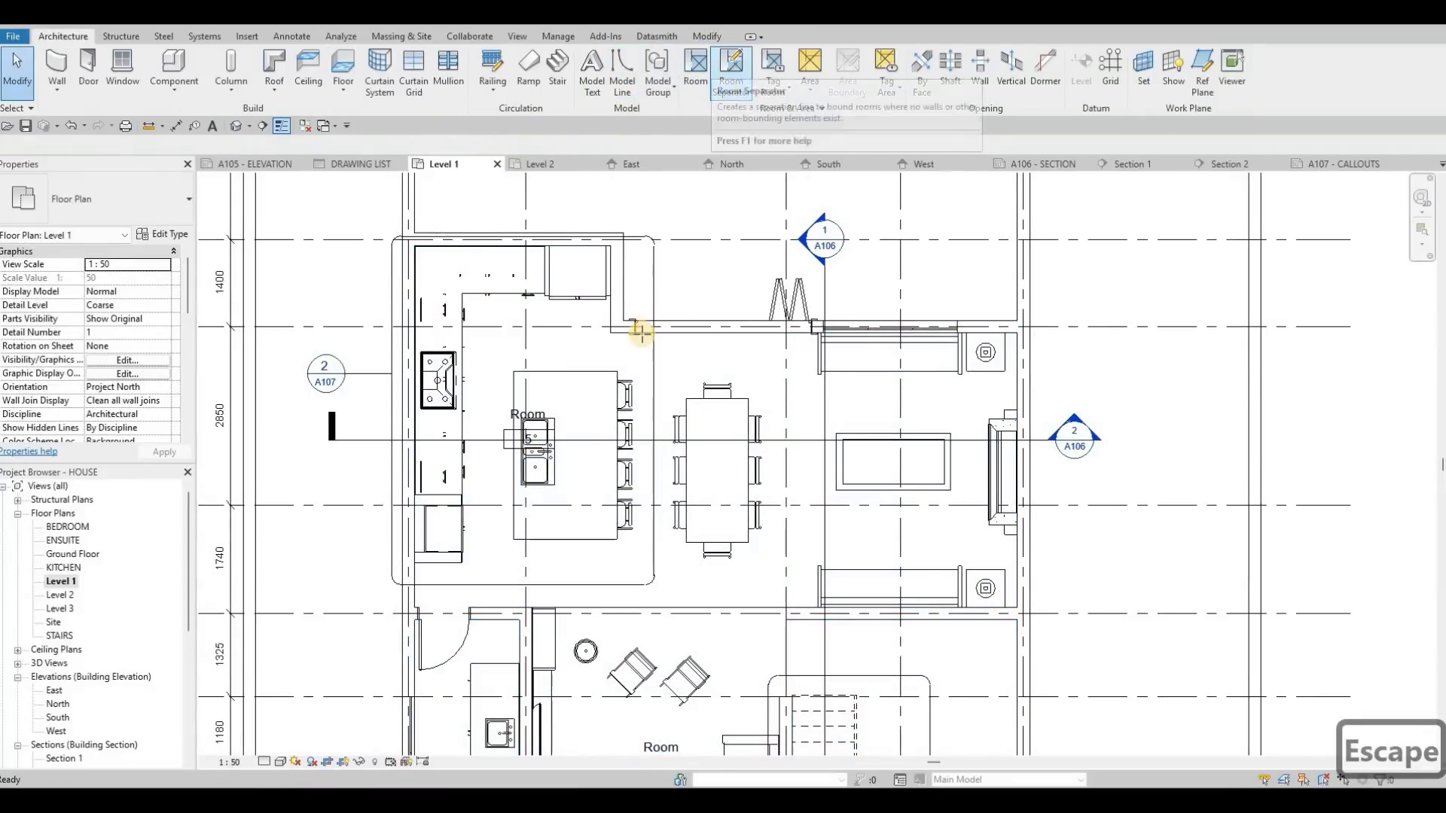
# Step: Draw two vertical room separation lines about 2507 mm apart, one on each side of the dining table
pyautogui.press('r')
pyautogui.press('s')
pyautogui.click(648, 334)
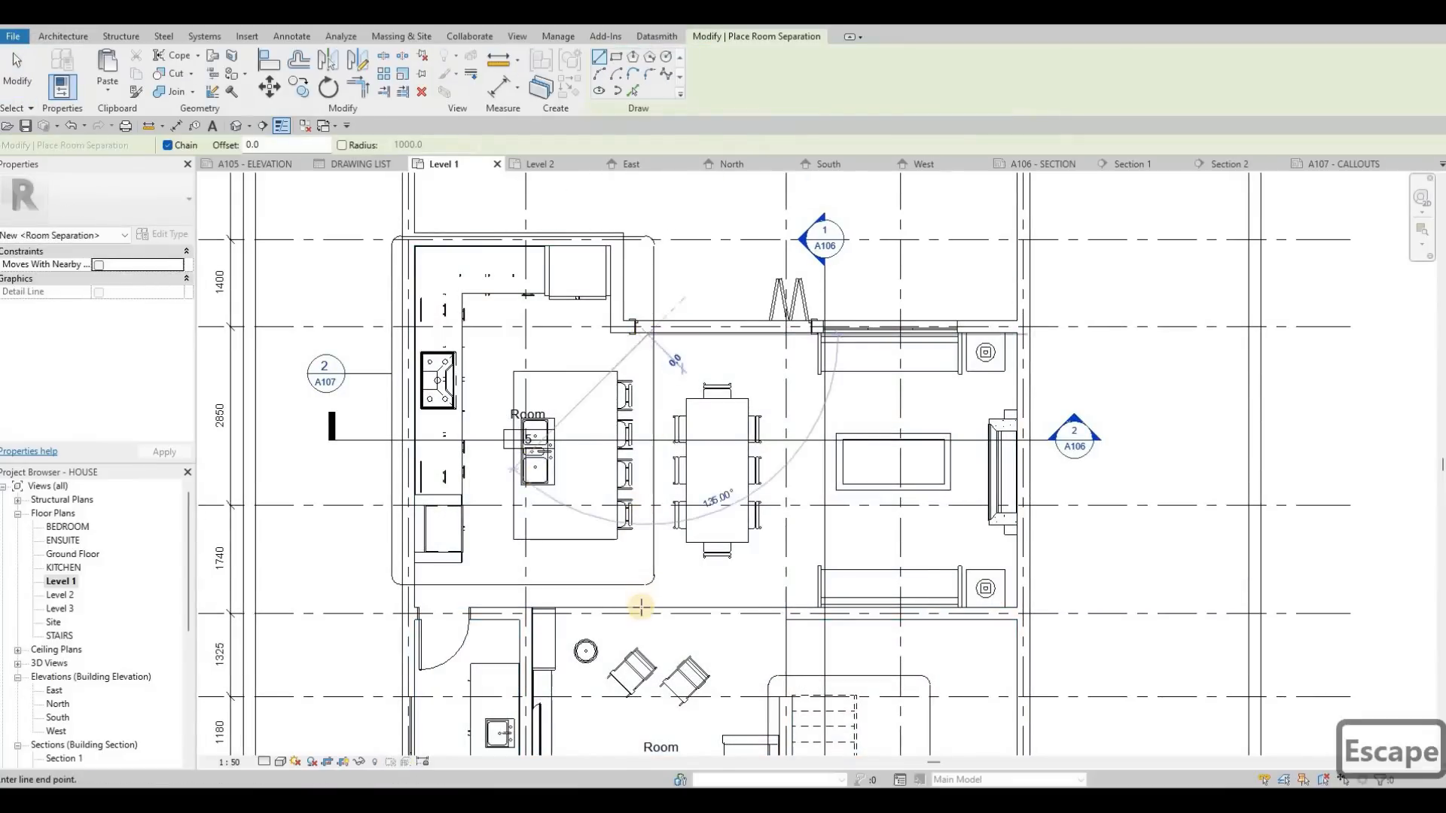
pyautogui.click(804, 603)
pyautogui.press('Escape')
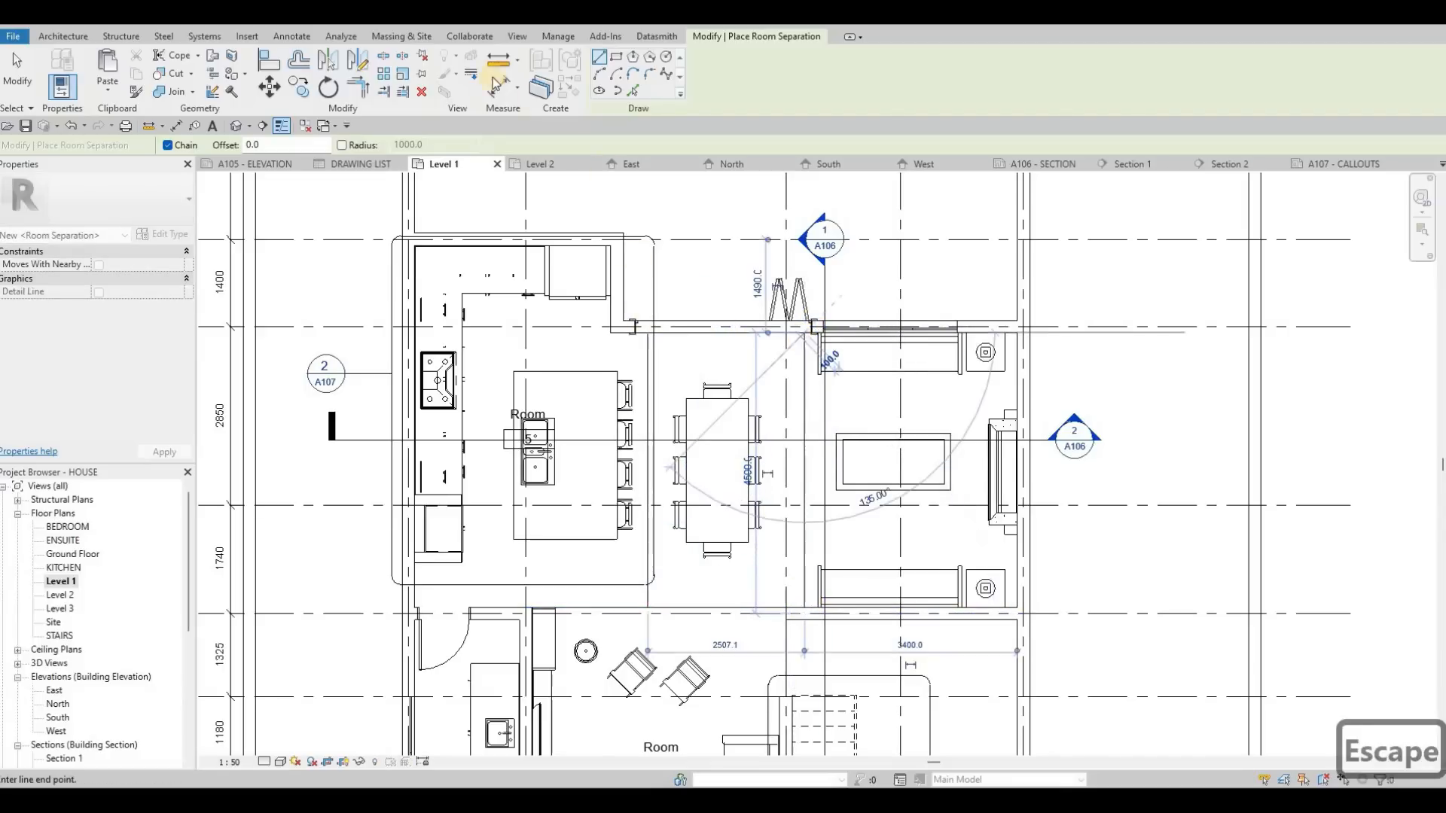
pyautogui.press('Escape')
pyautogui.press('Escape')
# Step: Place tagged rooms in the dining area and in the adjoining living area with the fireplace
pyautogui.click(704, 70)
pyautogui.click(725, 473)
pyautogui.click(904, 468)
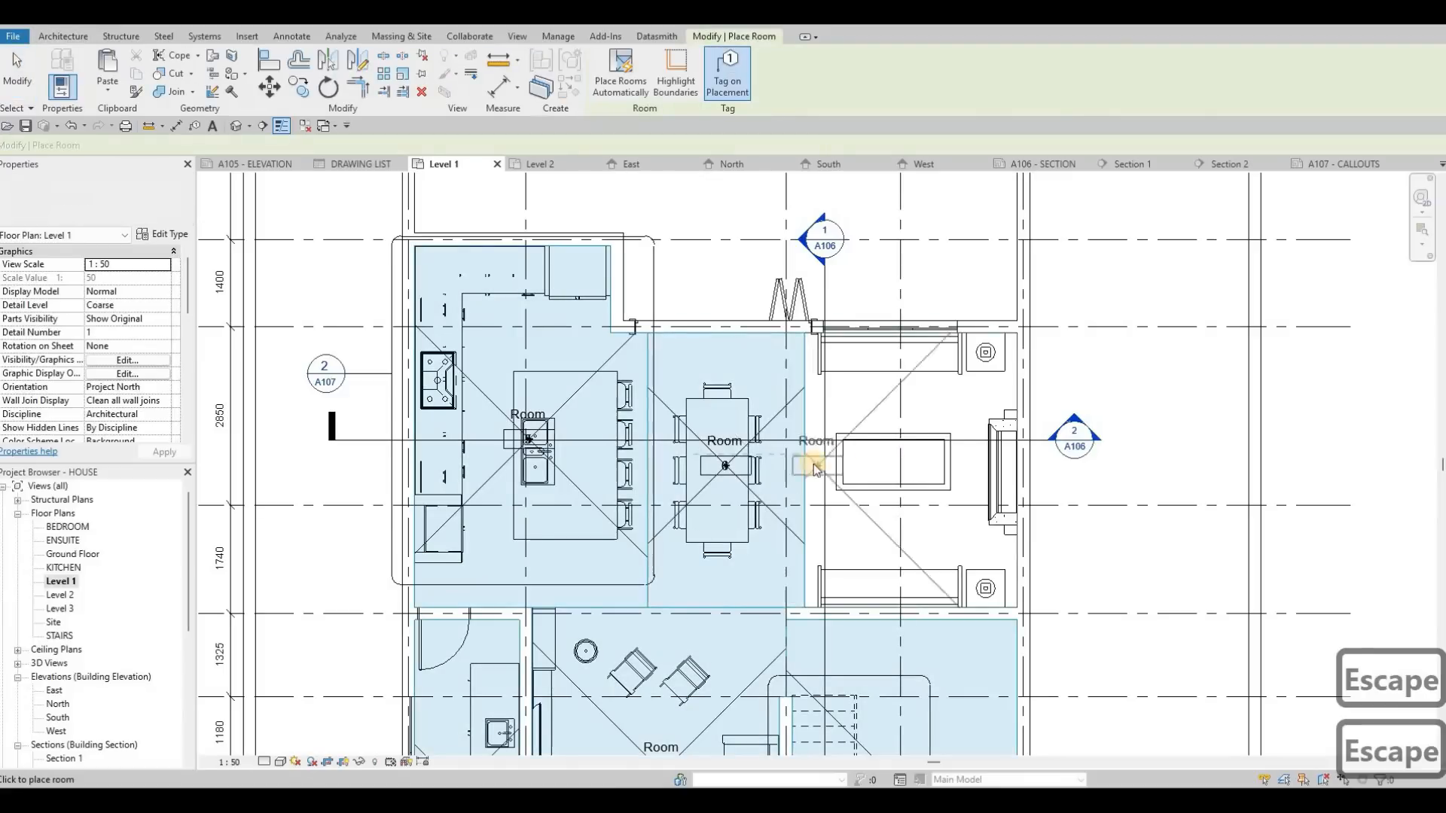
pyautogui.press('Escape')
pyautogui.press('Escape')
# Step: Name the room with the kitchen island KITCHEN and the dining table room DINNING
pyautogui.scroll(3, 525, 417)
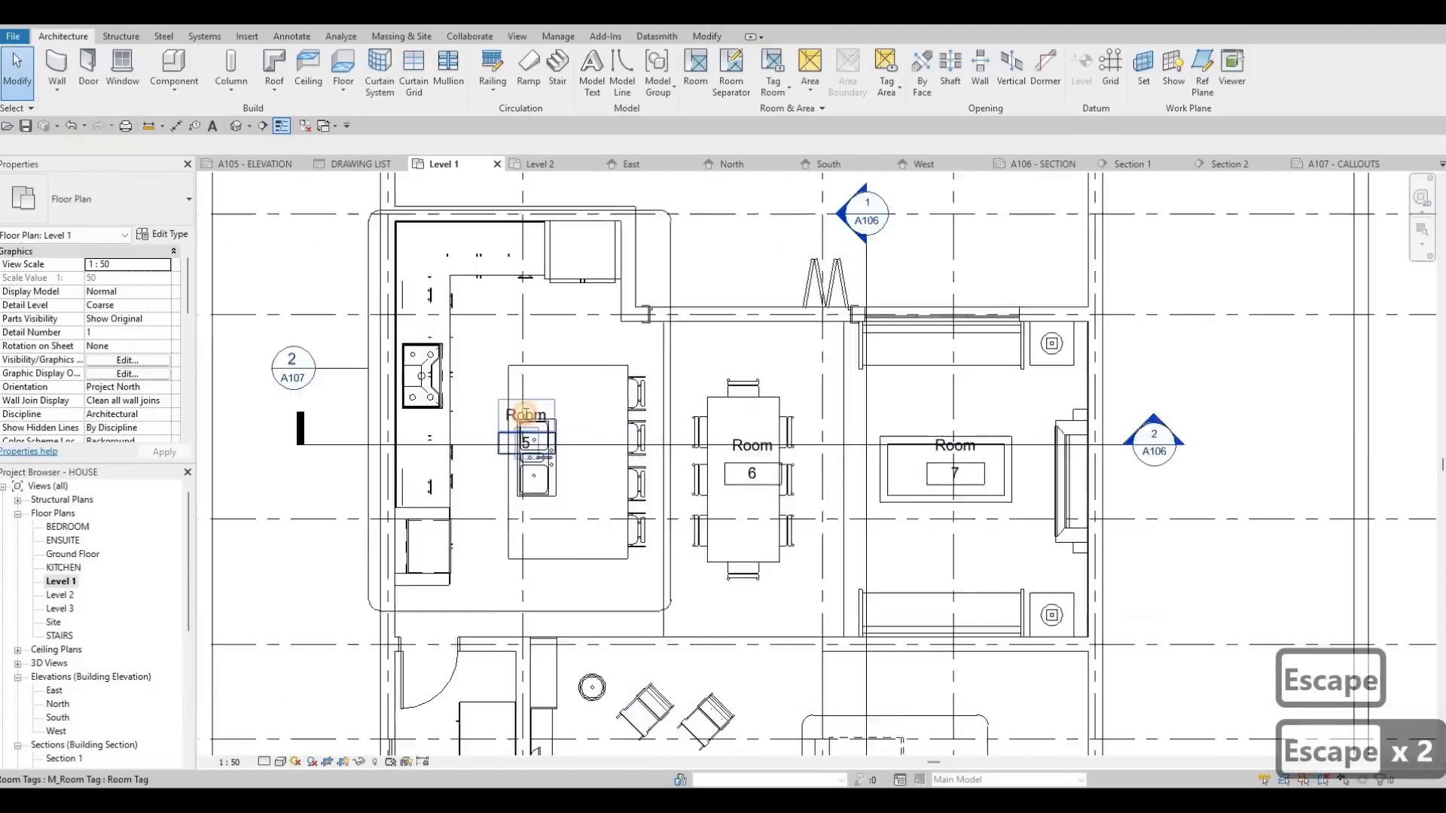
pyautogui.doubleClick(525, 416)
pyautogui.write('KITCHEN')
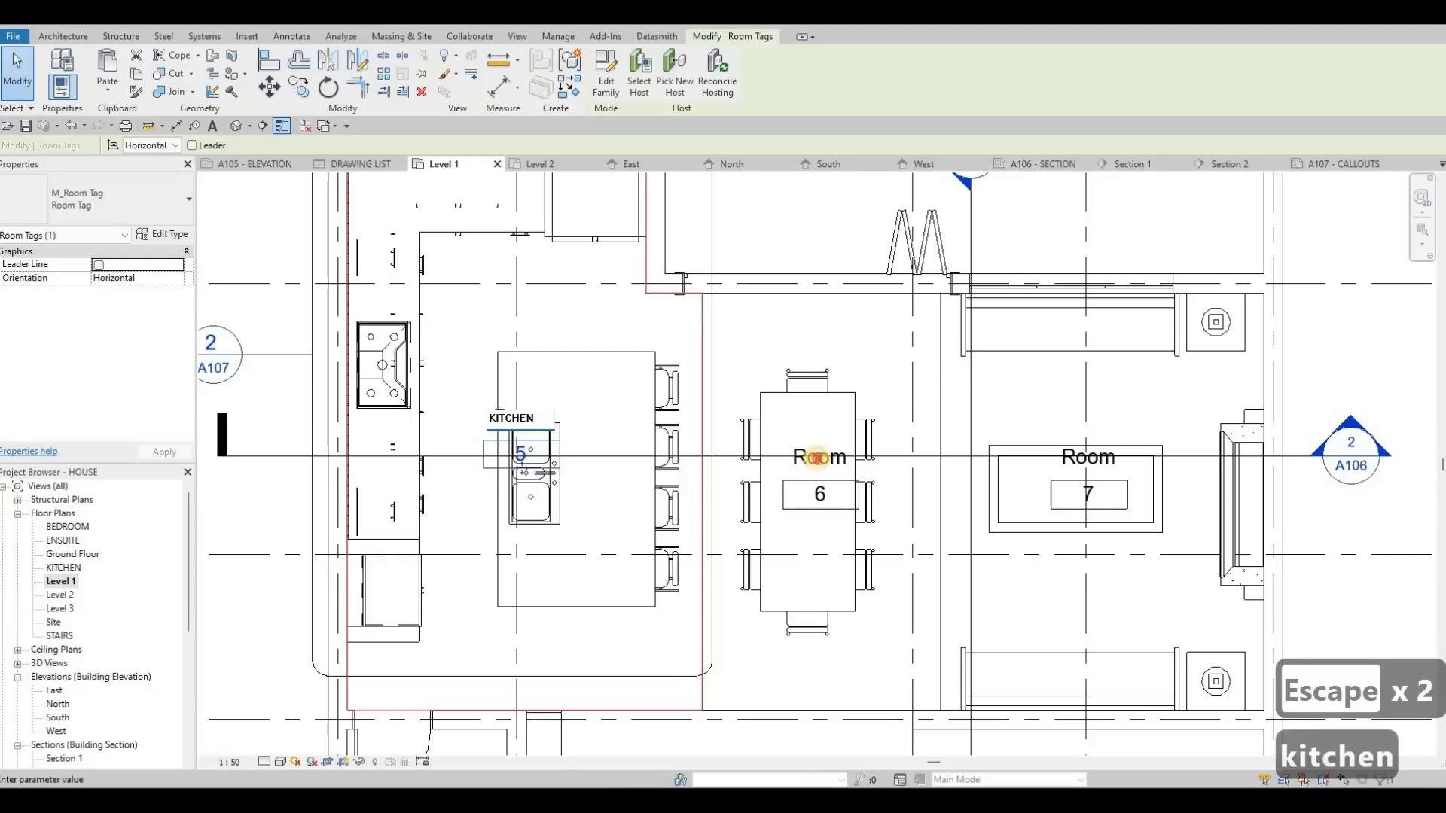
pyautogui.click(817, 458)
pyautogui.click(816, 459)
pyautogui.write('D')
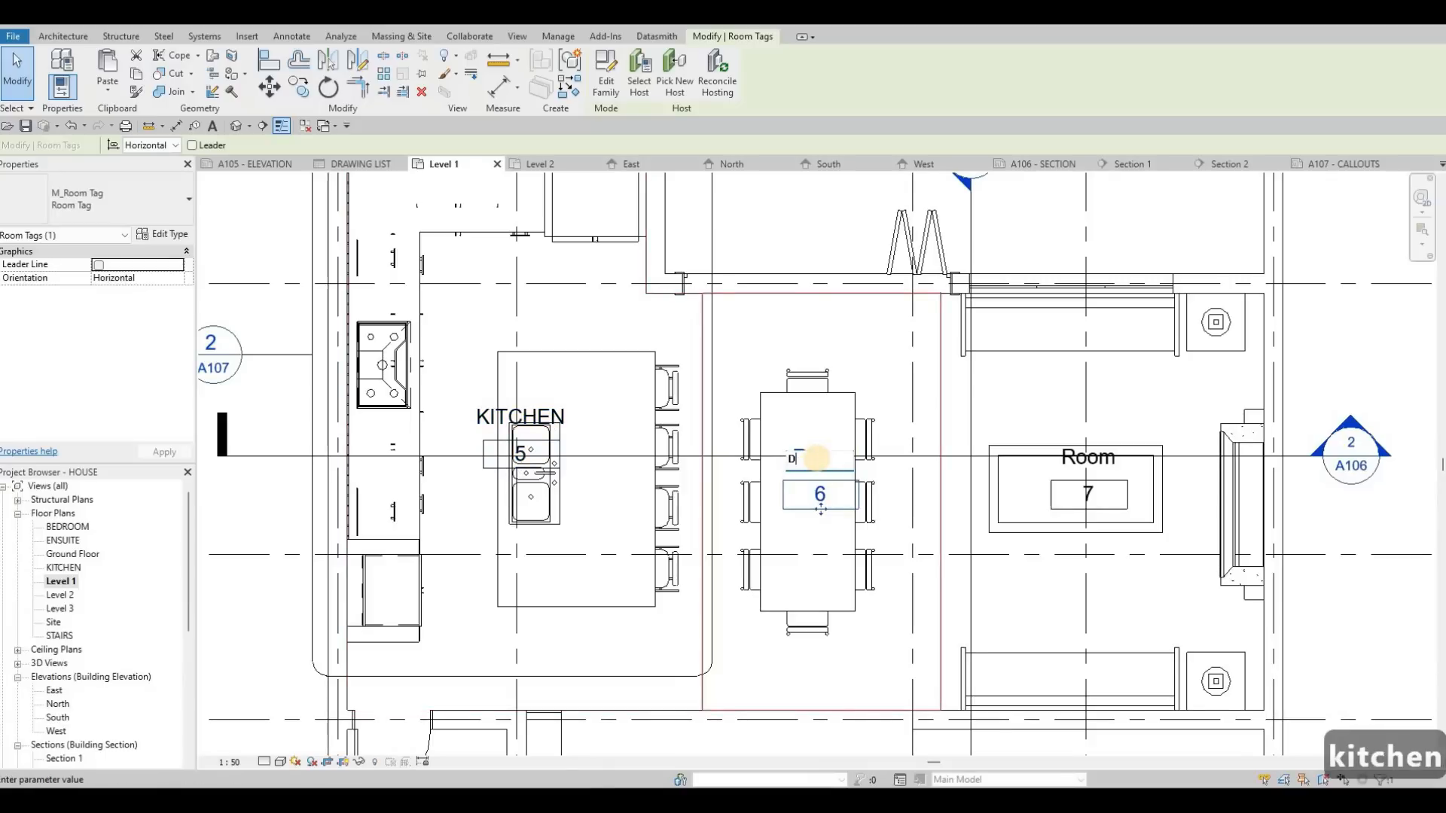
pyautogui.write('INNING')
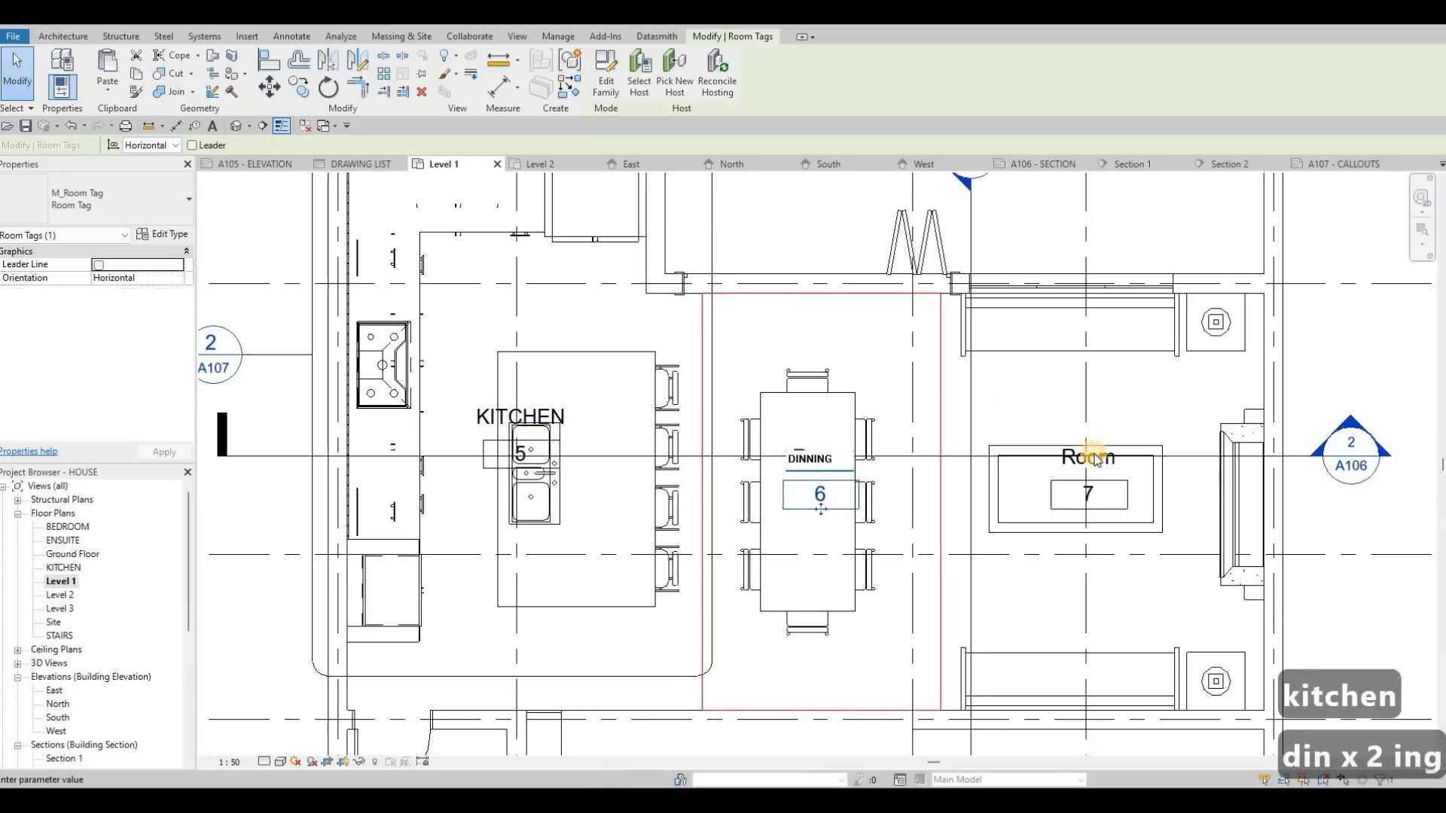
# Step: Name the room beside the dining area LIVING and the sofa lounge next to the stairs FAMILY
pyautogui.click(1096, 458)
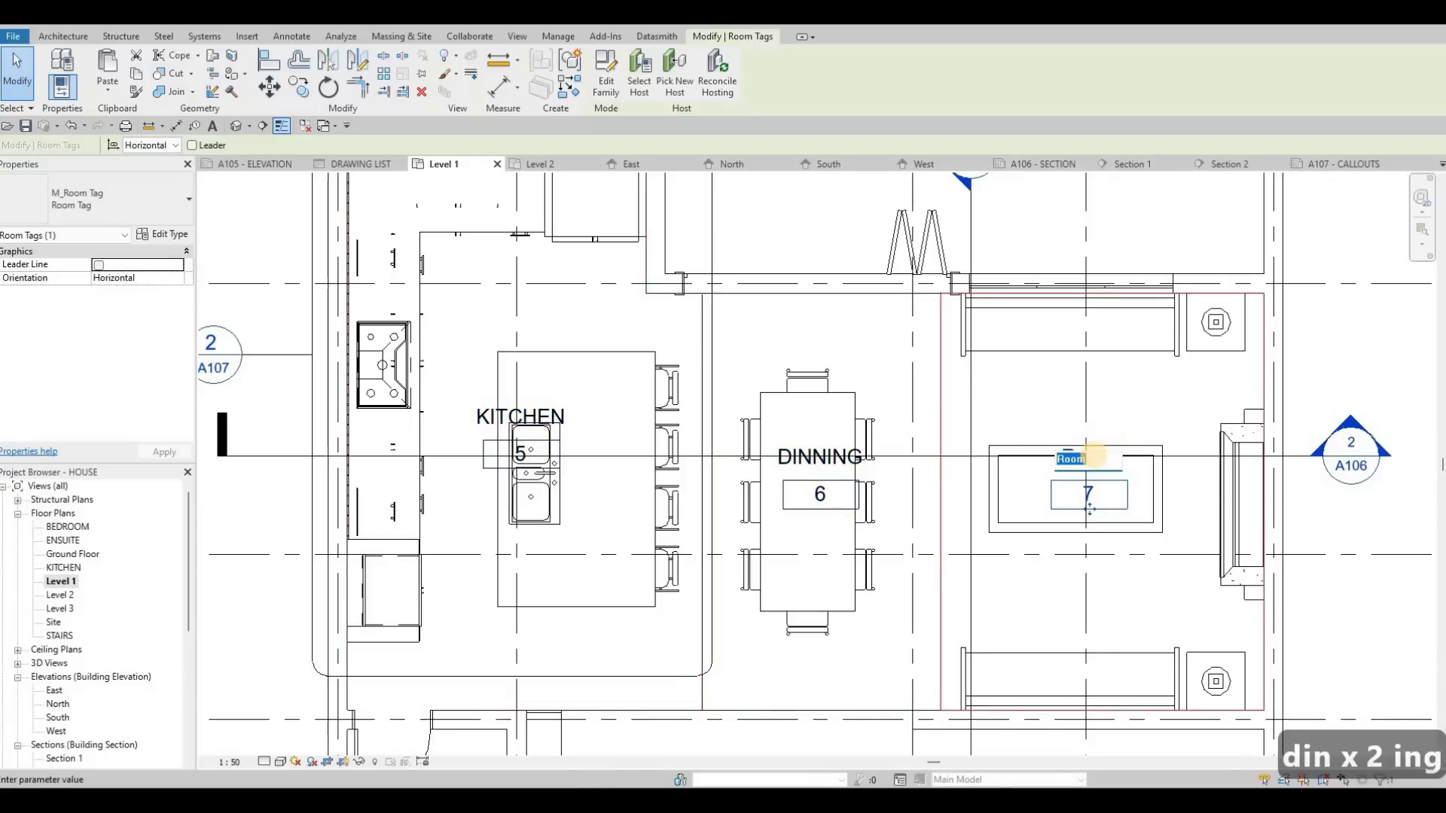
pyautogui.write('LIVING')
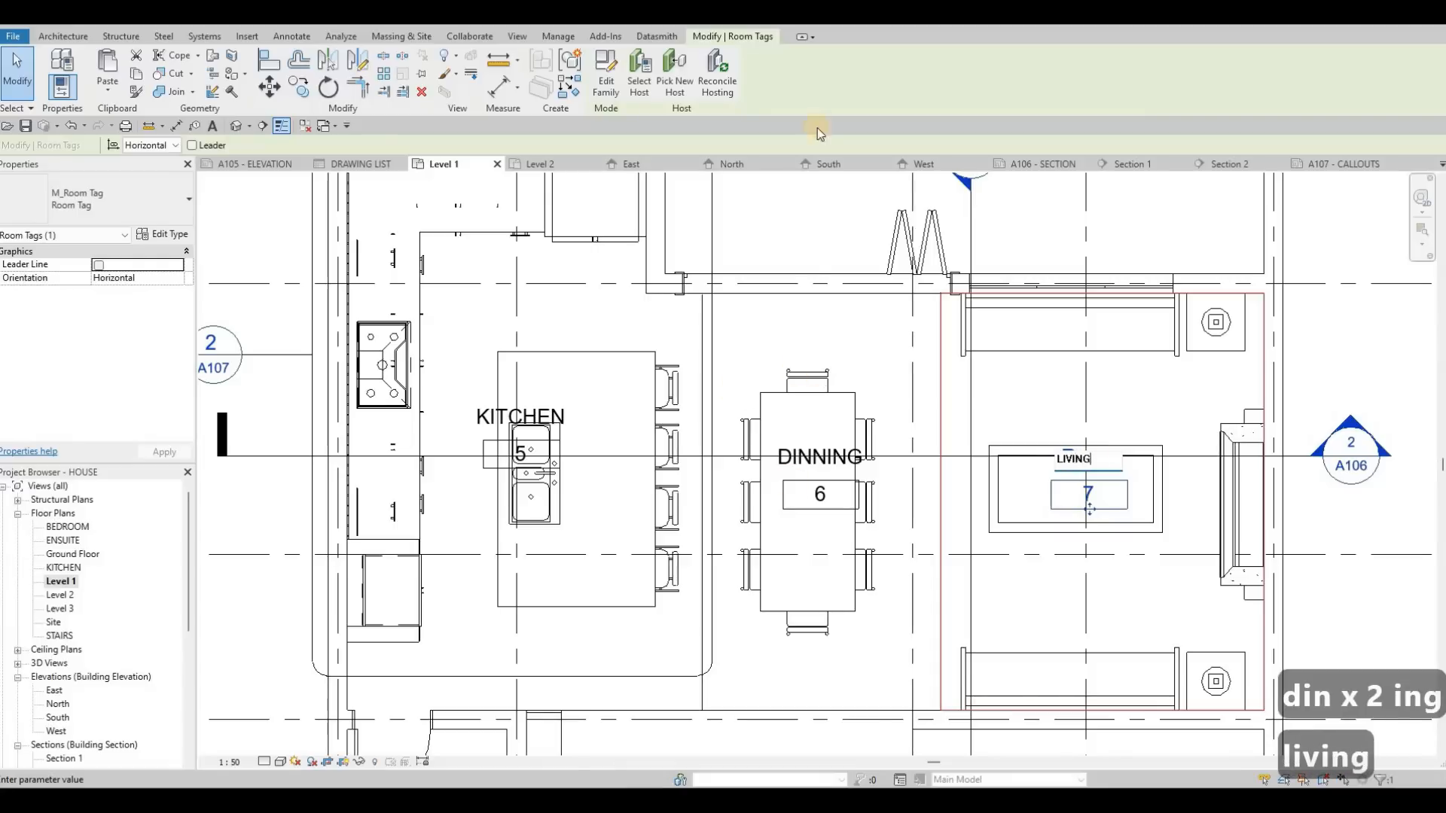
pyautogui.click(739, 565)
pyautogui.keyDown('ctrl'); pyautogui.scroll(-5, 742, 568); pyautogui.keyUp('ctrl')
pyautogui.click(744, 574)
pyautogui.click(743, 572)
pyautogui.write('FAMILY')
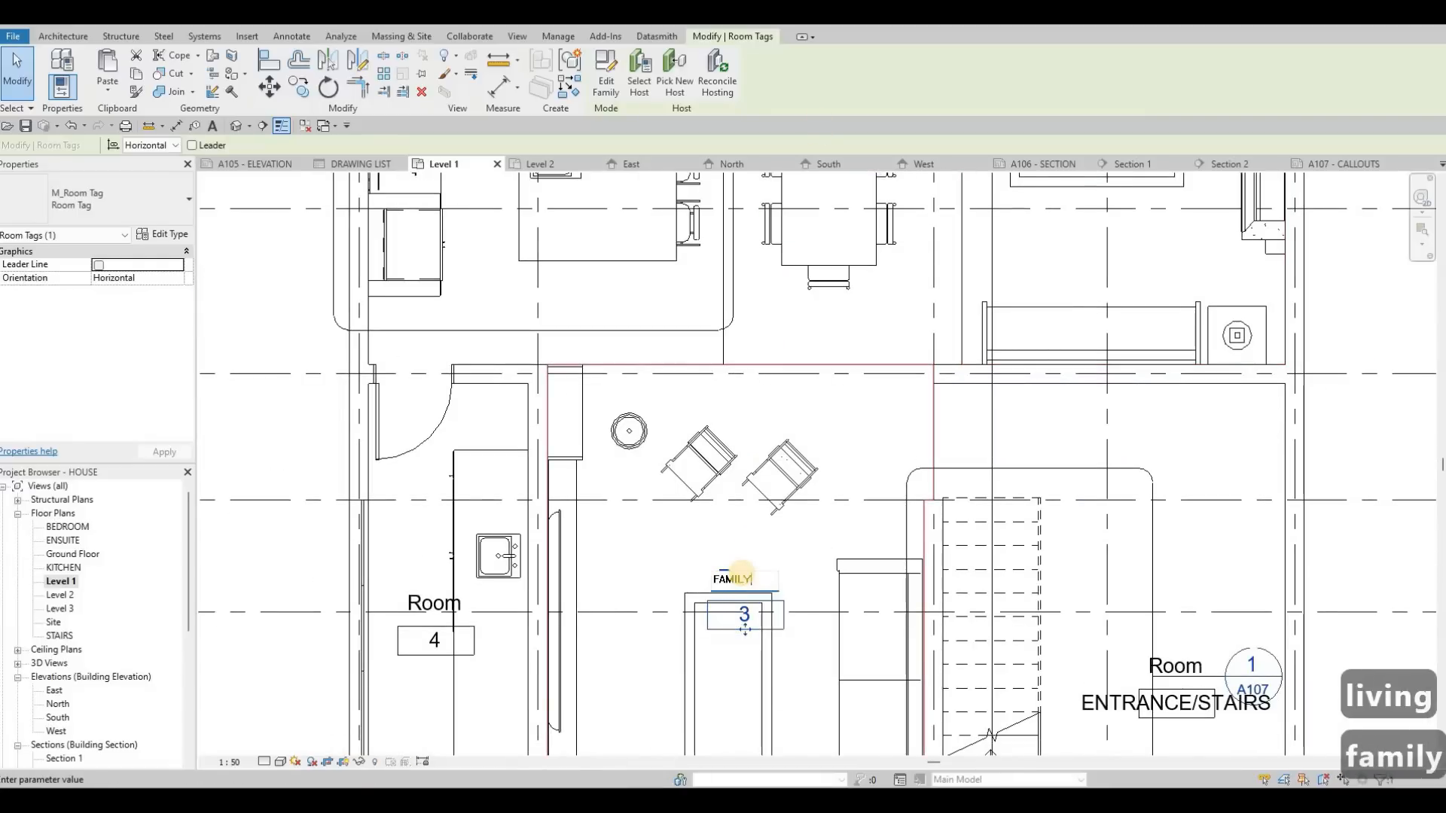
# Step: Rename the narrow utility room with the sink as LAUNDRY
pyautogui.click(418, 604)
pyautogui.click(419, 604)
pyautogui.click(415, 602)
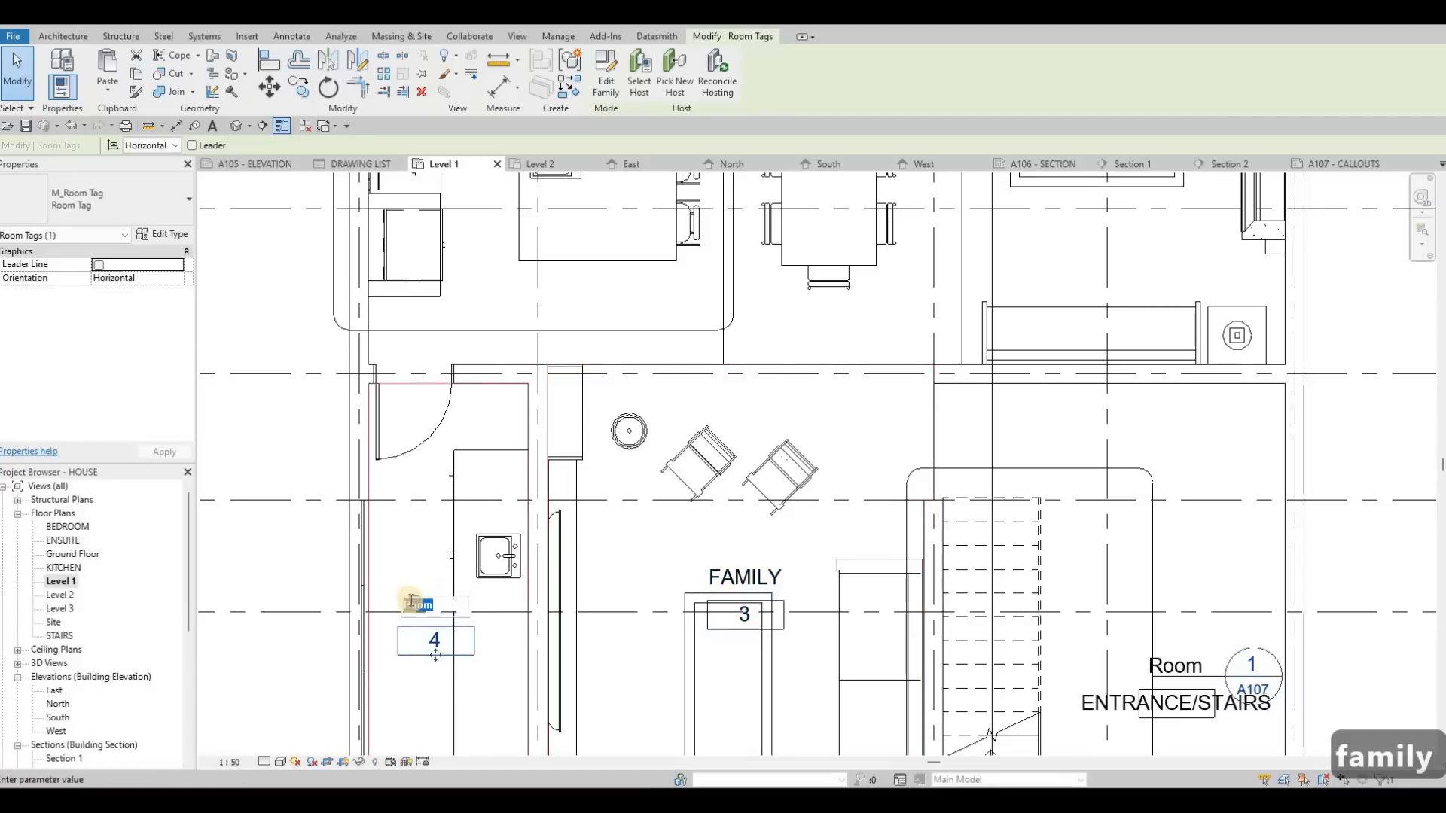
pyautogui.moveTo(494, 438); pyautogui.dragTo(560, 279, button='middle')
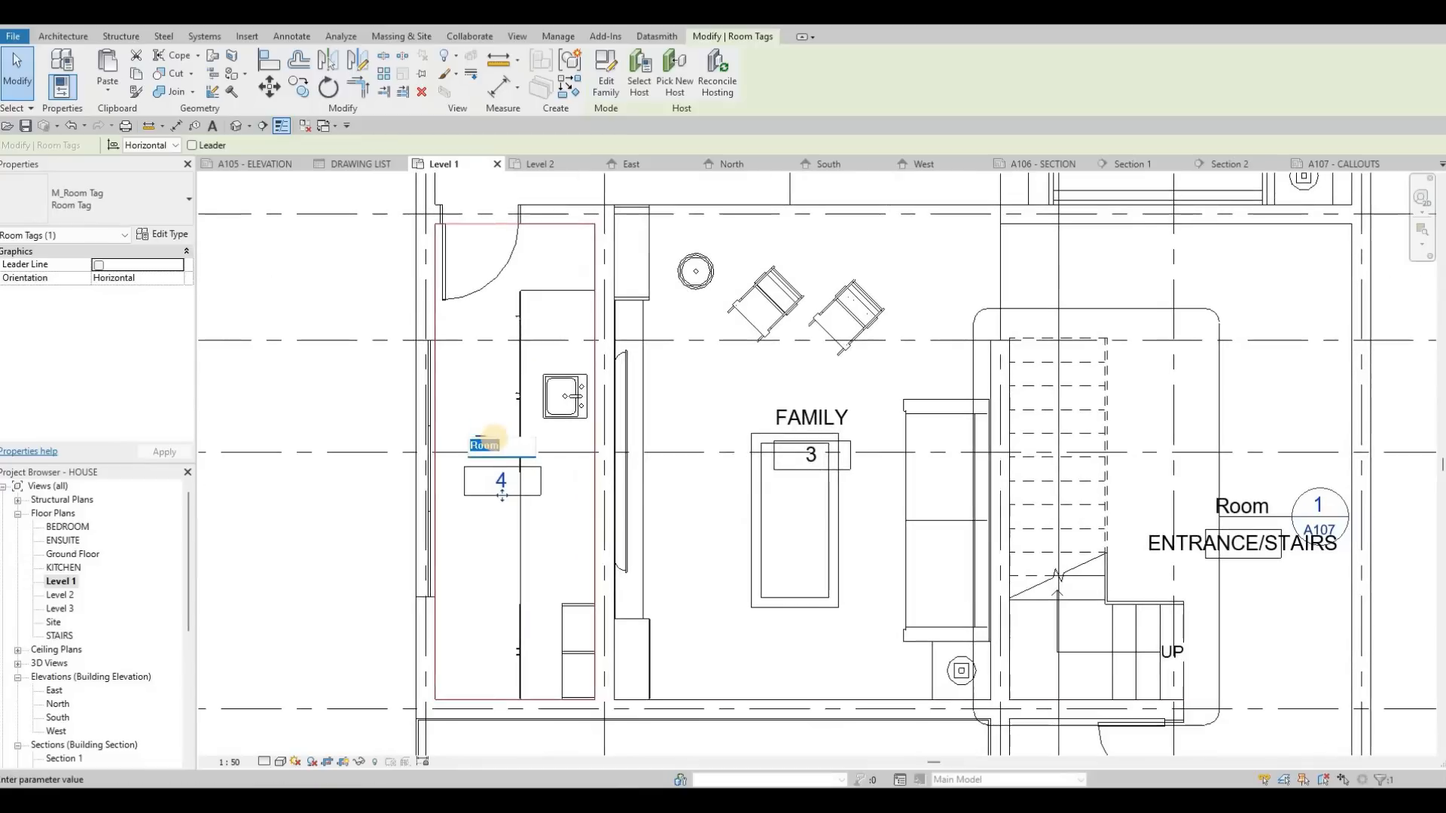
pyautogui.write('LAUNDRY')
pyautogui.press('Escape')
# Step: Open the Level 2 floor plan and place tagged rooms in the upper-right bedroom, its walk-in closet and the bathtub bathroom
pyautogui.click(544, 167)
pyautogui.scroll(-1, 540, 331)
pyautogui.moveTo(540, 332); pyautogui.dragTo(548, 275, button='middle')
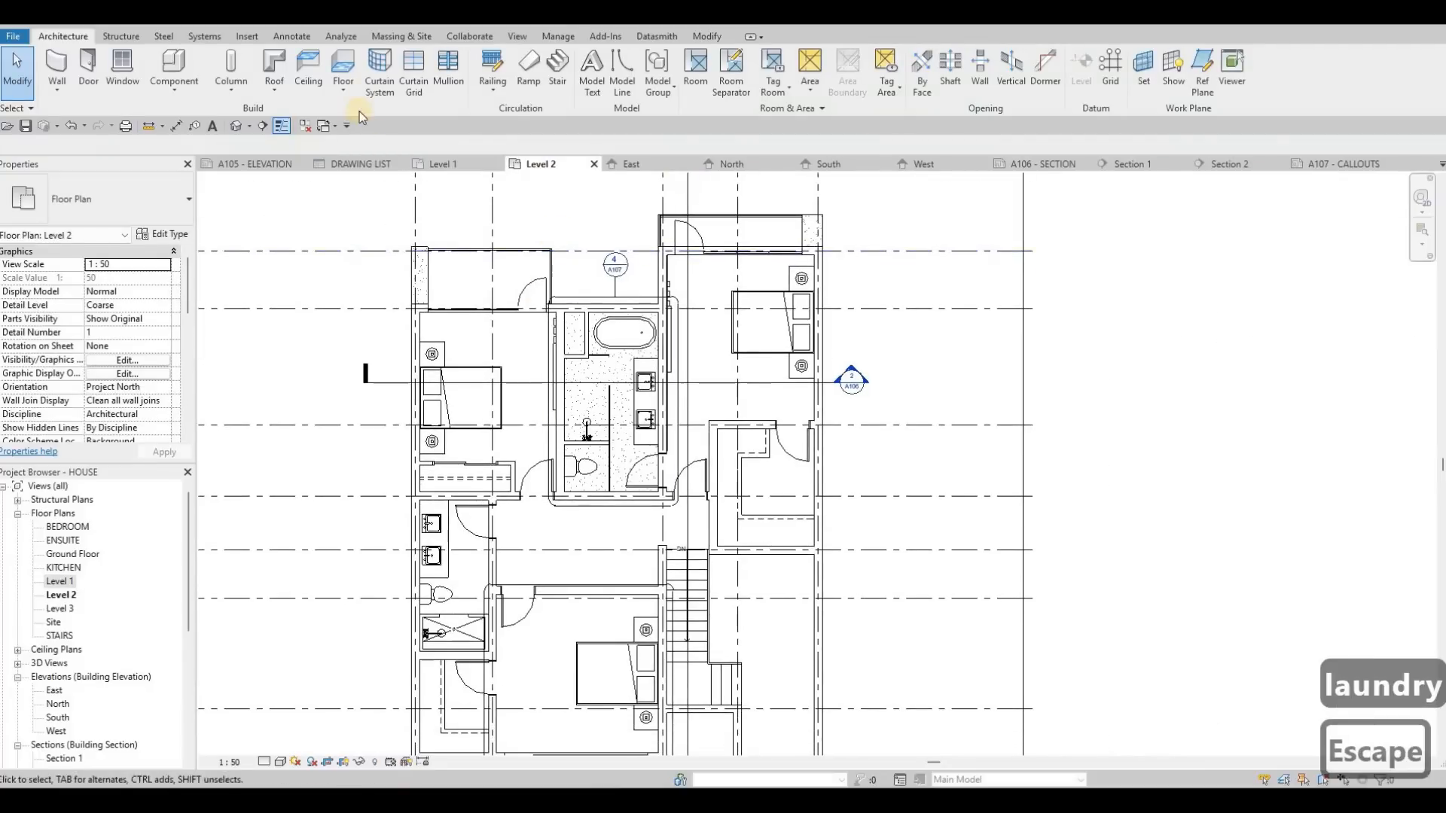
pyautogui.moveTo(518, 176); pyautogui.dragTo(549, 81, button='middle')
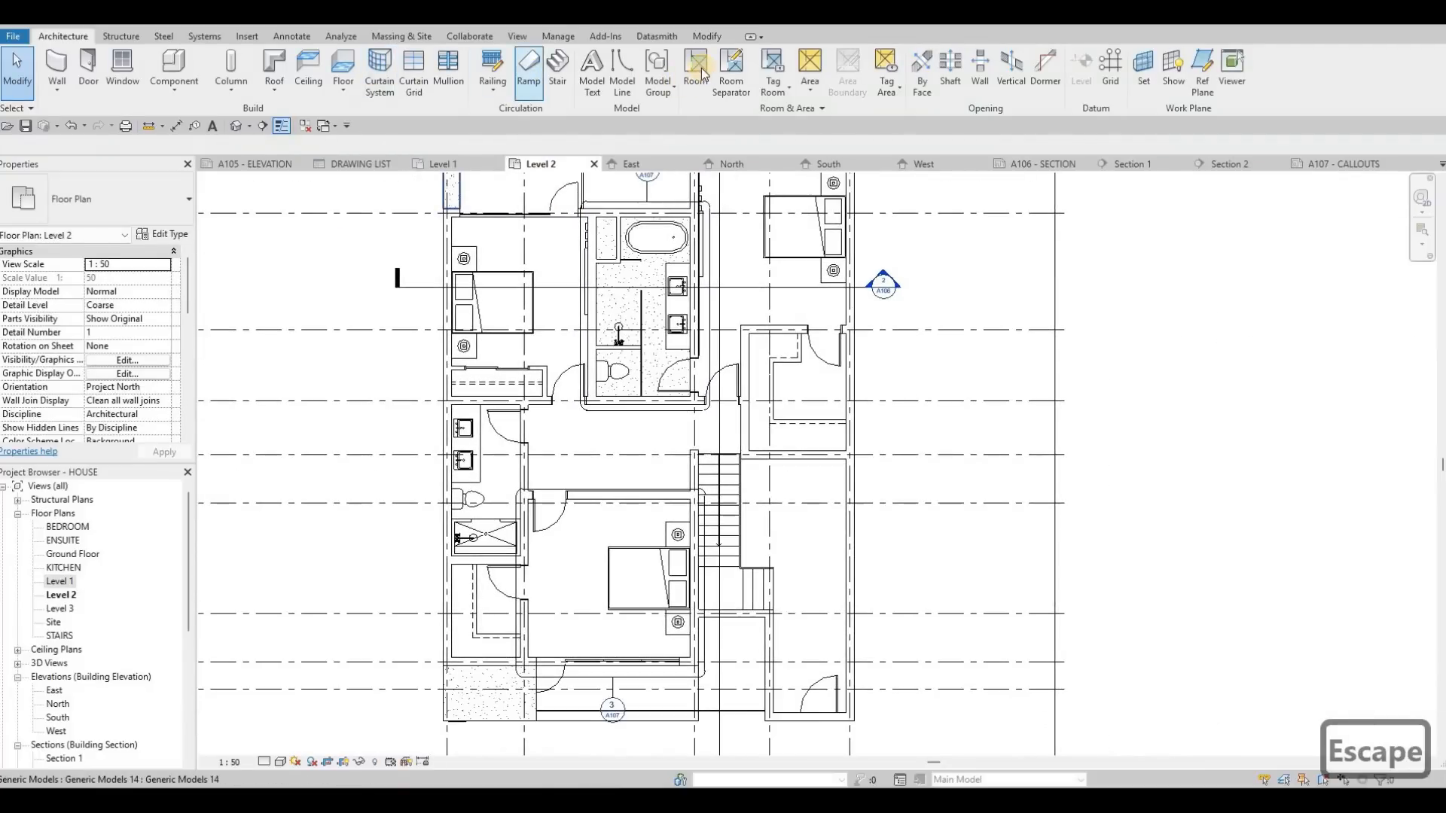
pyautogui.press('r')
pyautogui.press('m')
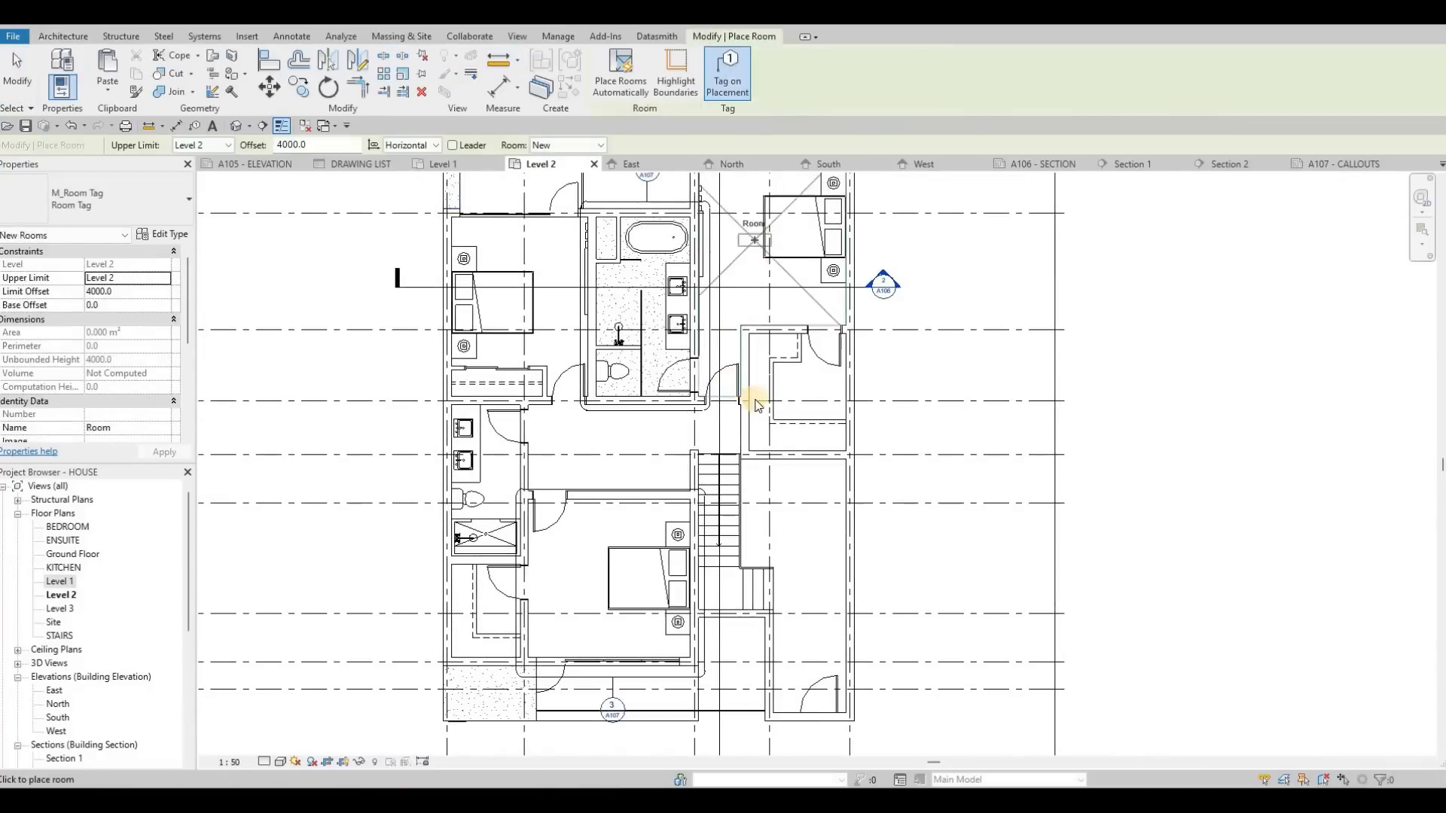
pyautogui.scroll(2, 633, 410)
pyautogui.click(610, 468)
pyautogui.click(784, 552)
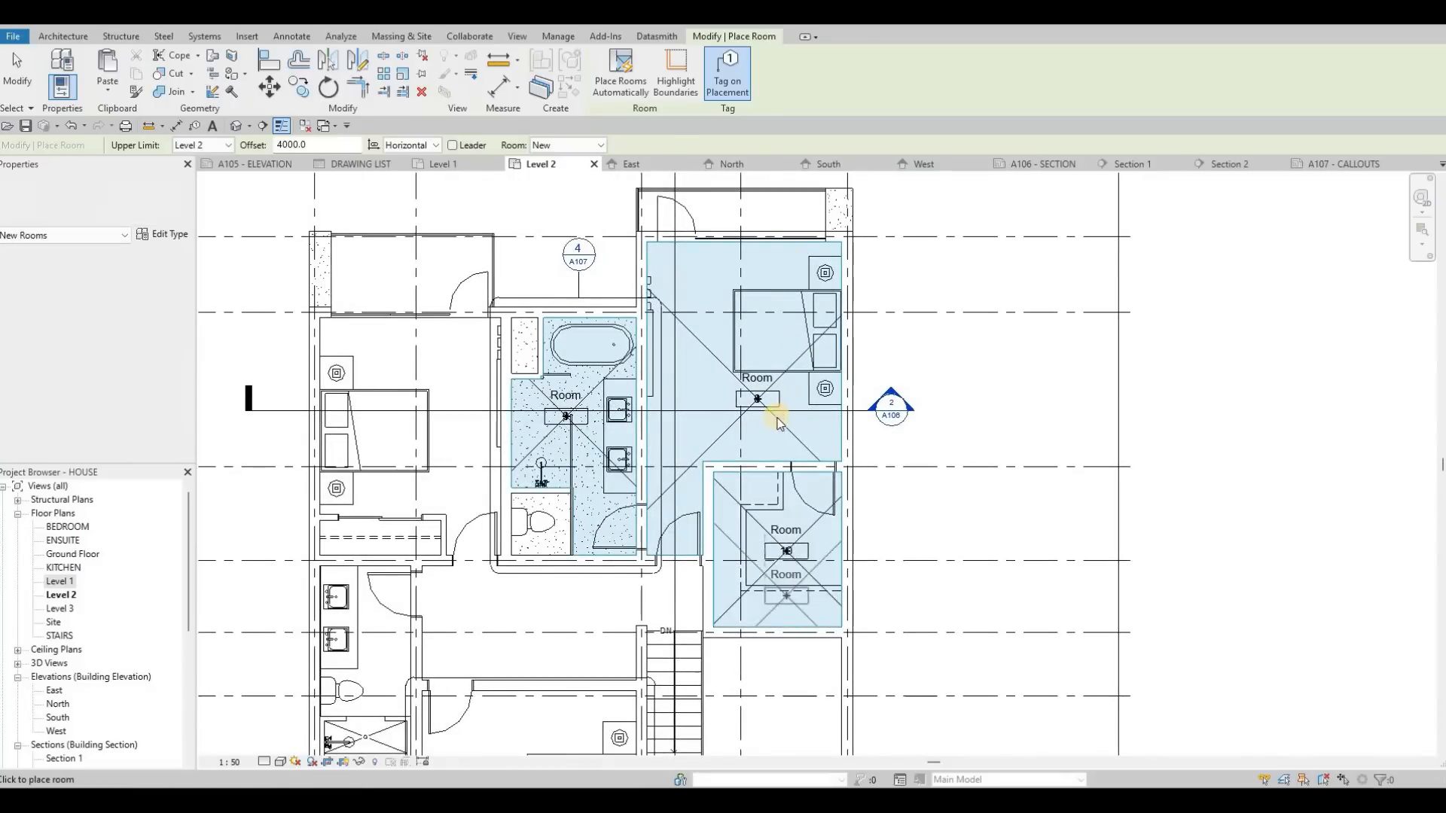
# Step: Place tagged rooms in the stair hall, the lower bedroom, its closet, the smaller bathroom and the upper-left bedroom on Level 2
pyautogui.moveTo(775, 745); pyautogui.dragTo(777, 418, button='middle')
pyautogui.click(776, 417)
pyautogui.click(511, 462)
pyautogui.click(375, 308)
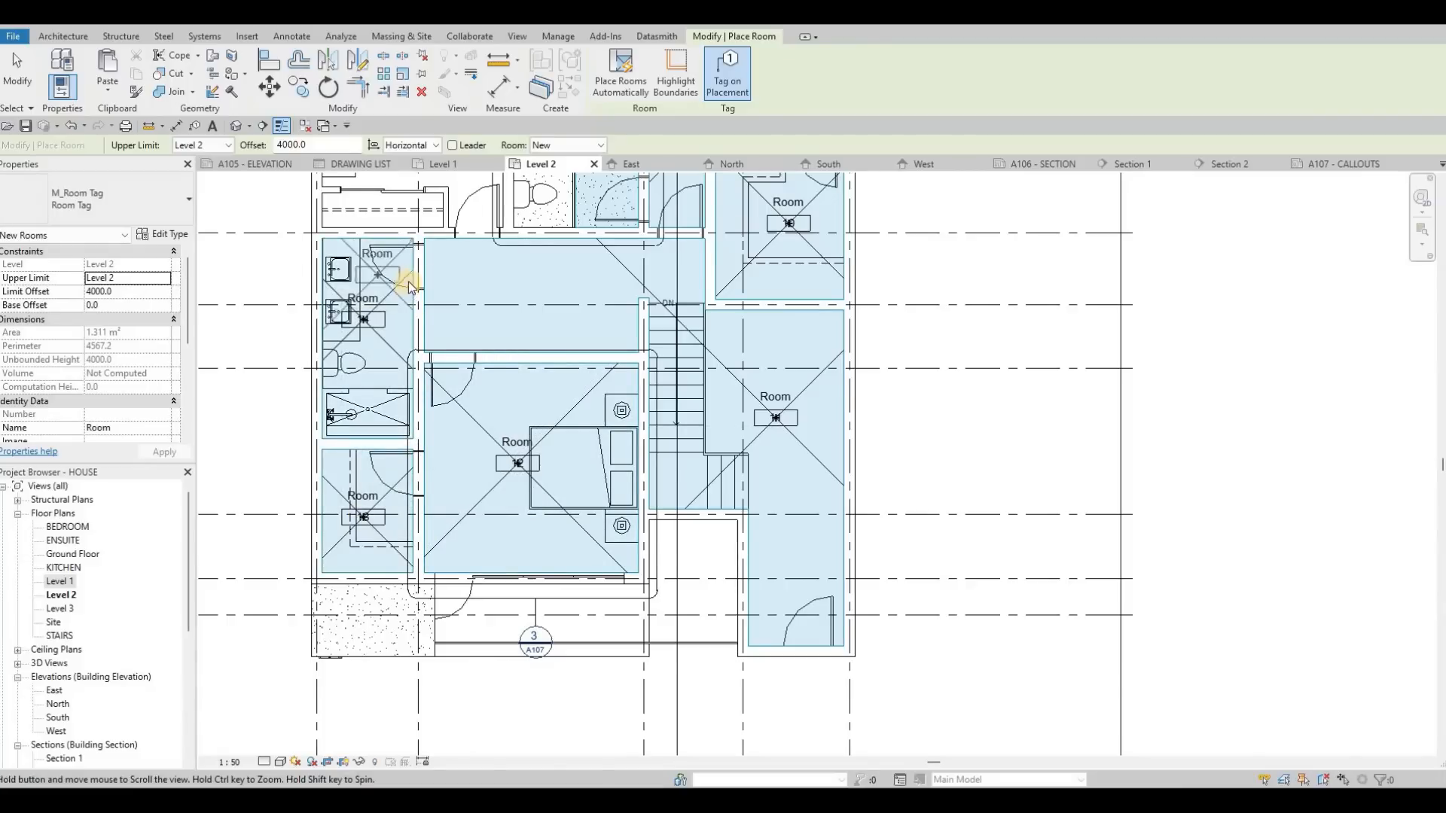
pyautogui.moveTo(411, 280); pyautogui.dragTo(411, 484, button='middle')
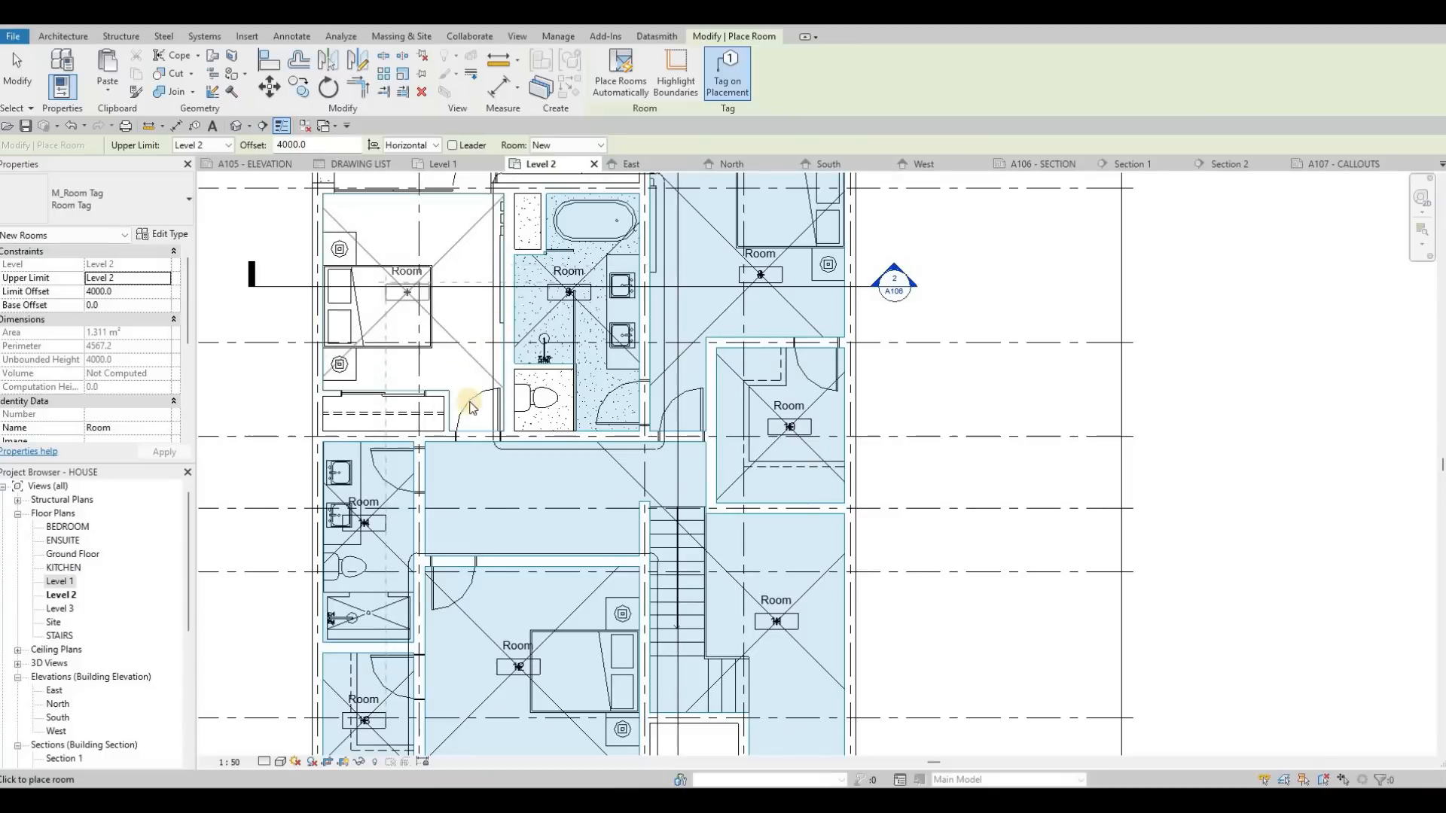
pyautogui.press('Escape')
# Step: Finish placing rooms and rename the bathtub bathroom on Level 2 as ENSUITE
pyautogui.press('Escape')
pyautogui.click(547, 329)
pyautogui.press('Escape')
pyautogui.scroll(2, 542, 326)
pyautogui.scroll(1, 543, 325)
pyautogui.click(542, 325)
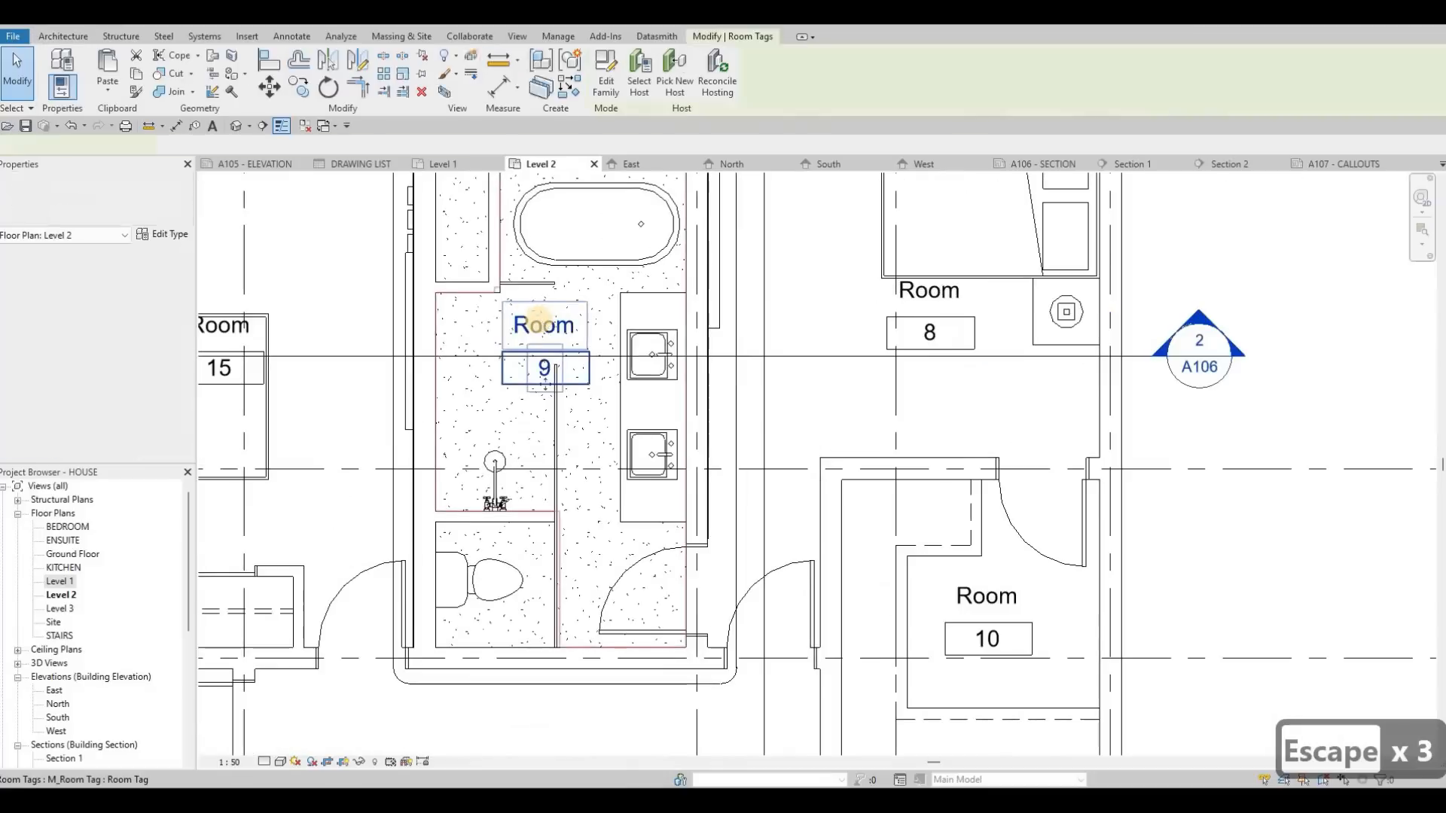
pyautogui.click(541, 327)
pyautogui.write('ENSUITE')
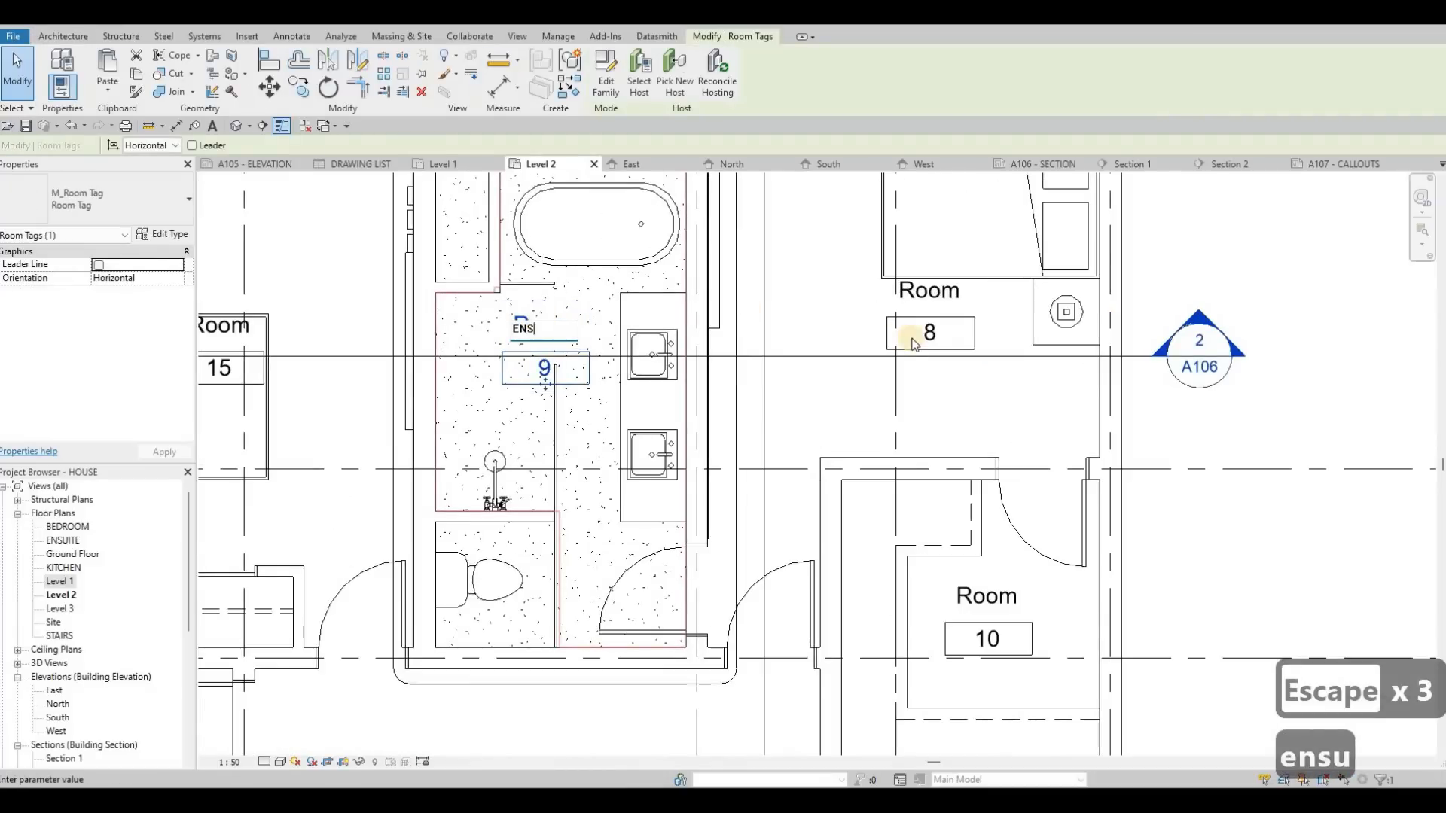
# Step: Rename the large bedroom with the ensuite bathroom beside it as MASTER BEDROOM
pyautogui.click(929, 295)
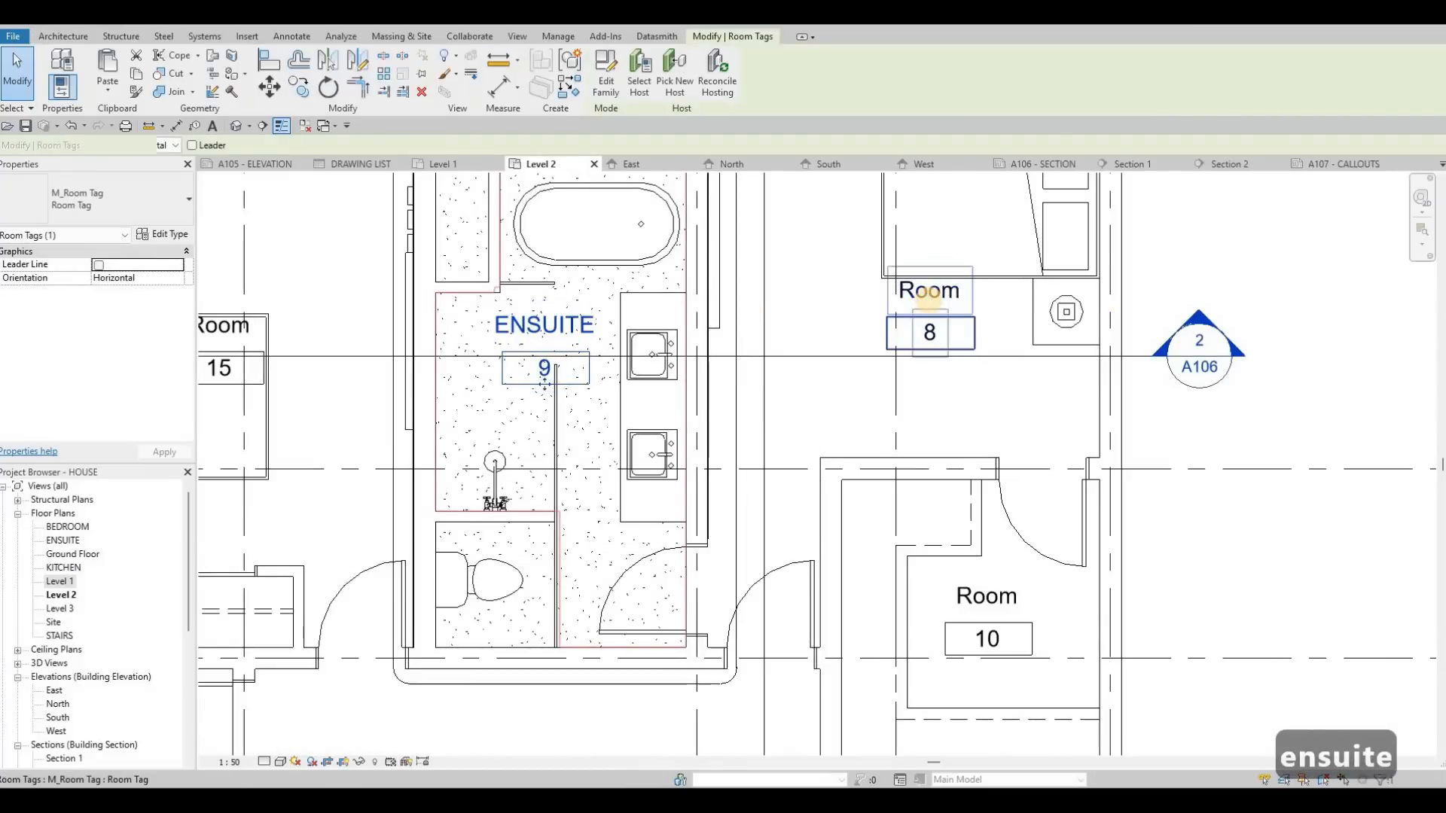
pyautogui.click(928, 297)
pyautogui.write('MAST')
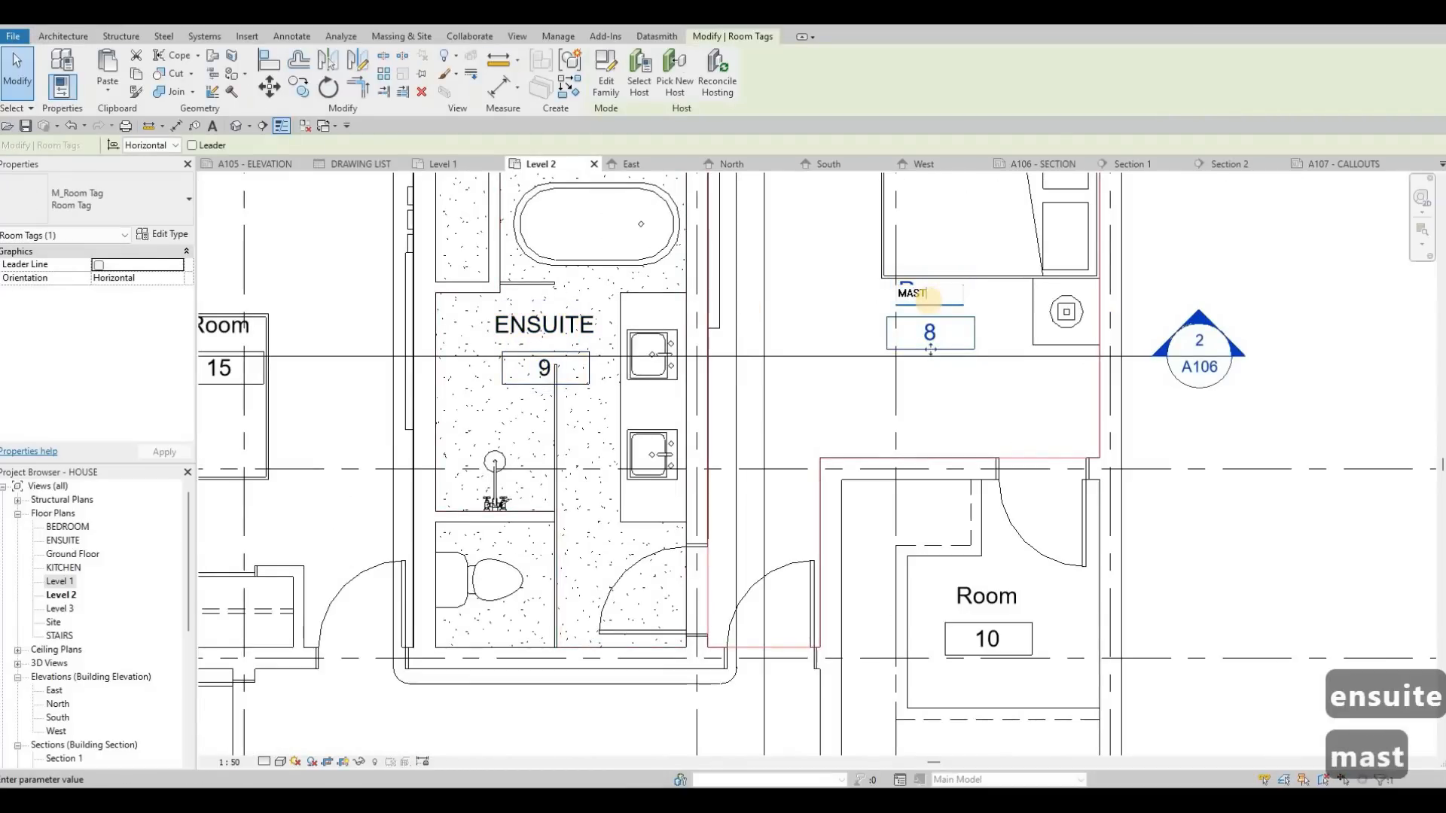
pyautogui.write('ER BEDROOM')
pyautogui.click(642, 375)
# Step: Rename the bedroom on the opposite side of the ENSUITE from the master bedroom as BEDROOM 1
pyautogui.moveTo(529, 382); pyautogui.dragTo(723, 337, button='middle')
pyautogui.press('Escape')
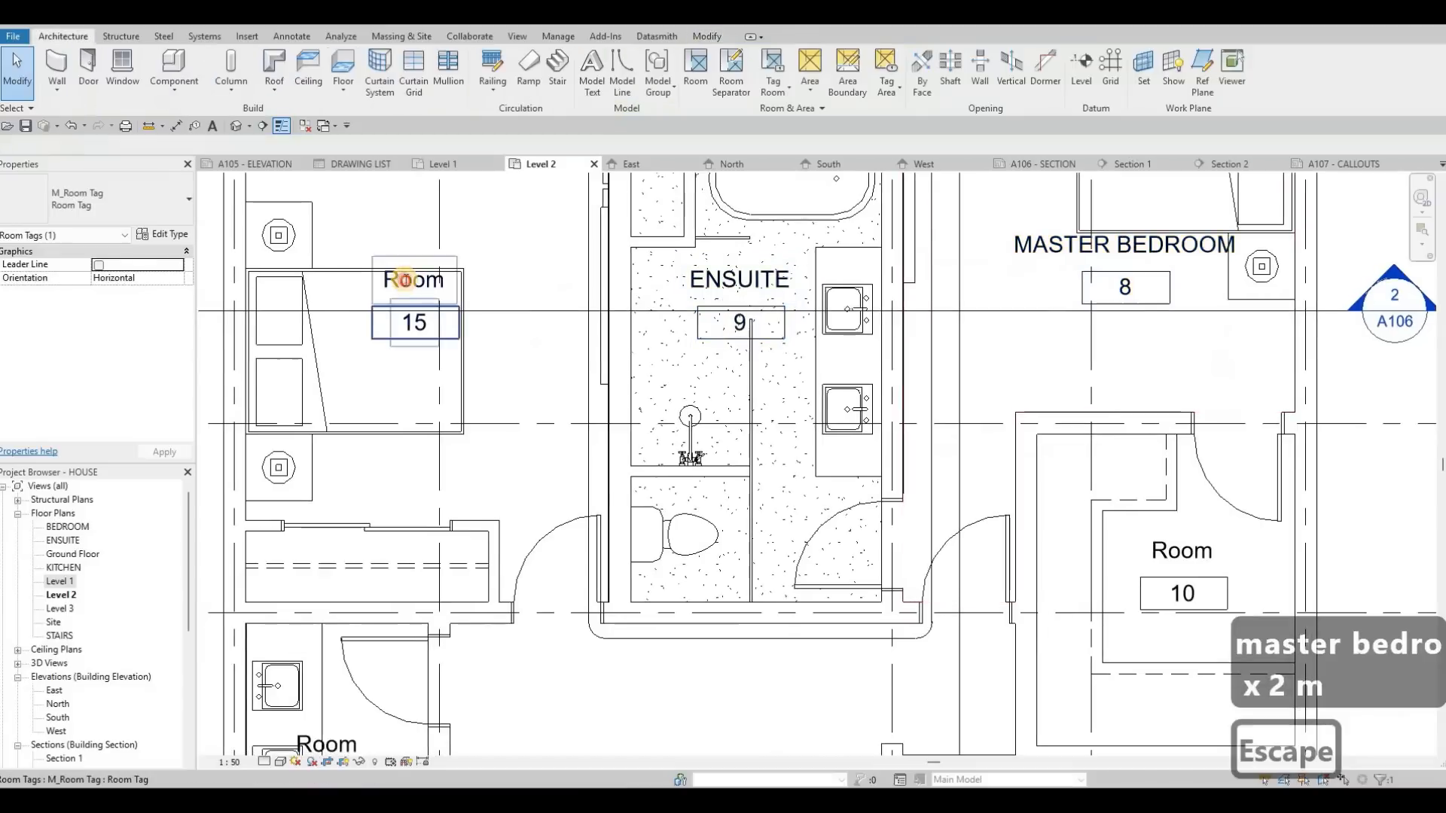
pyautogui.click(404, 280)
pyautogui.click(404, 280)
pyautogui.write('BEDROOM 1')
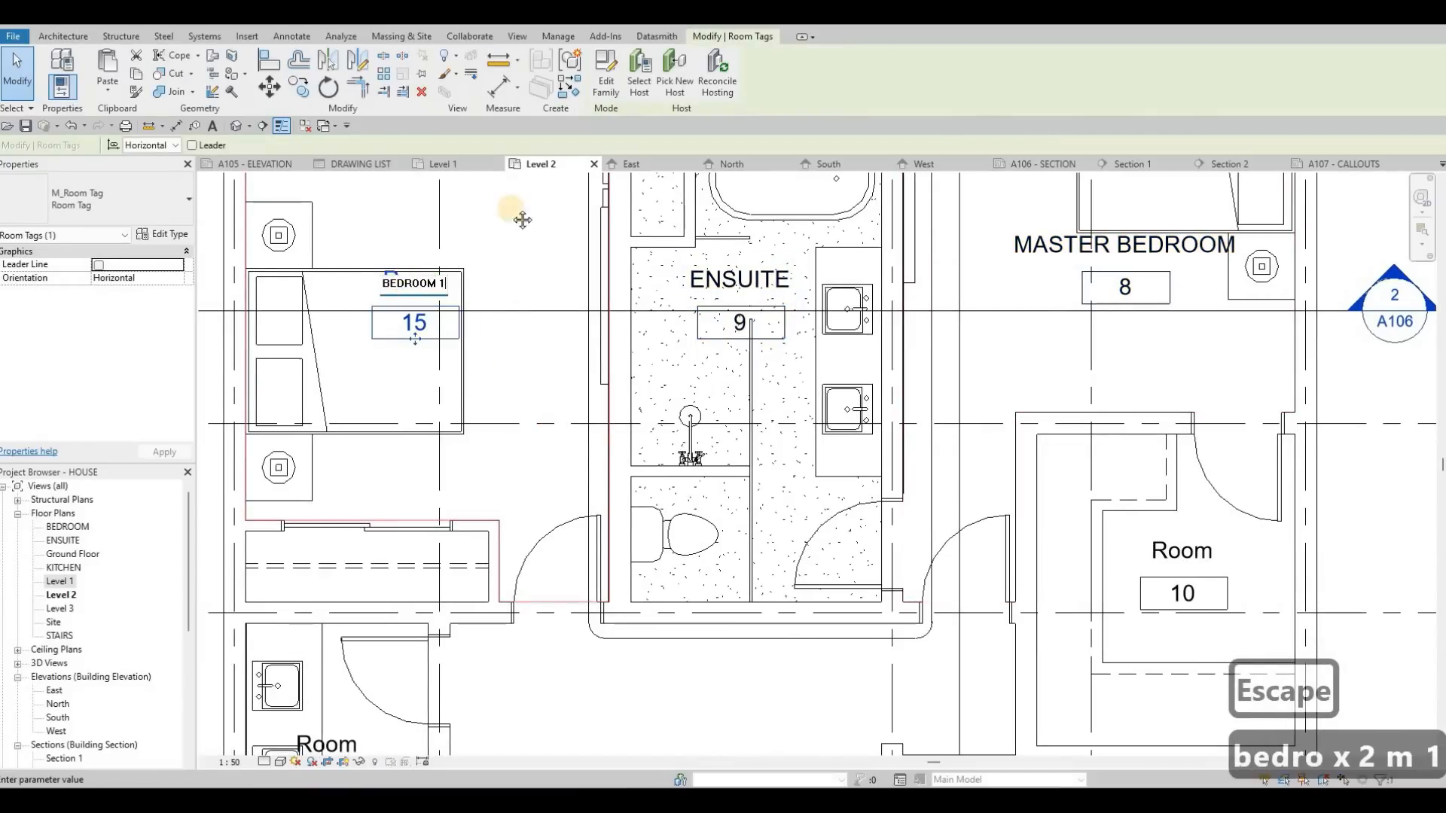
pyautogui.click(602, 385)
# Step: Rename the lower bedroom next to the stairs as BEDROOM 2
pyautogui.scroll(-1, 595, 538)
pyautogui.moveTo(595, 557); pyautogui.dragTo(546, 313, button='middle')
pyautogui.press('Escape')
pyautogui.moveTo(567, 603); pyautogui.dragTo(566, 488, button='middle')
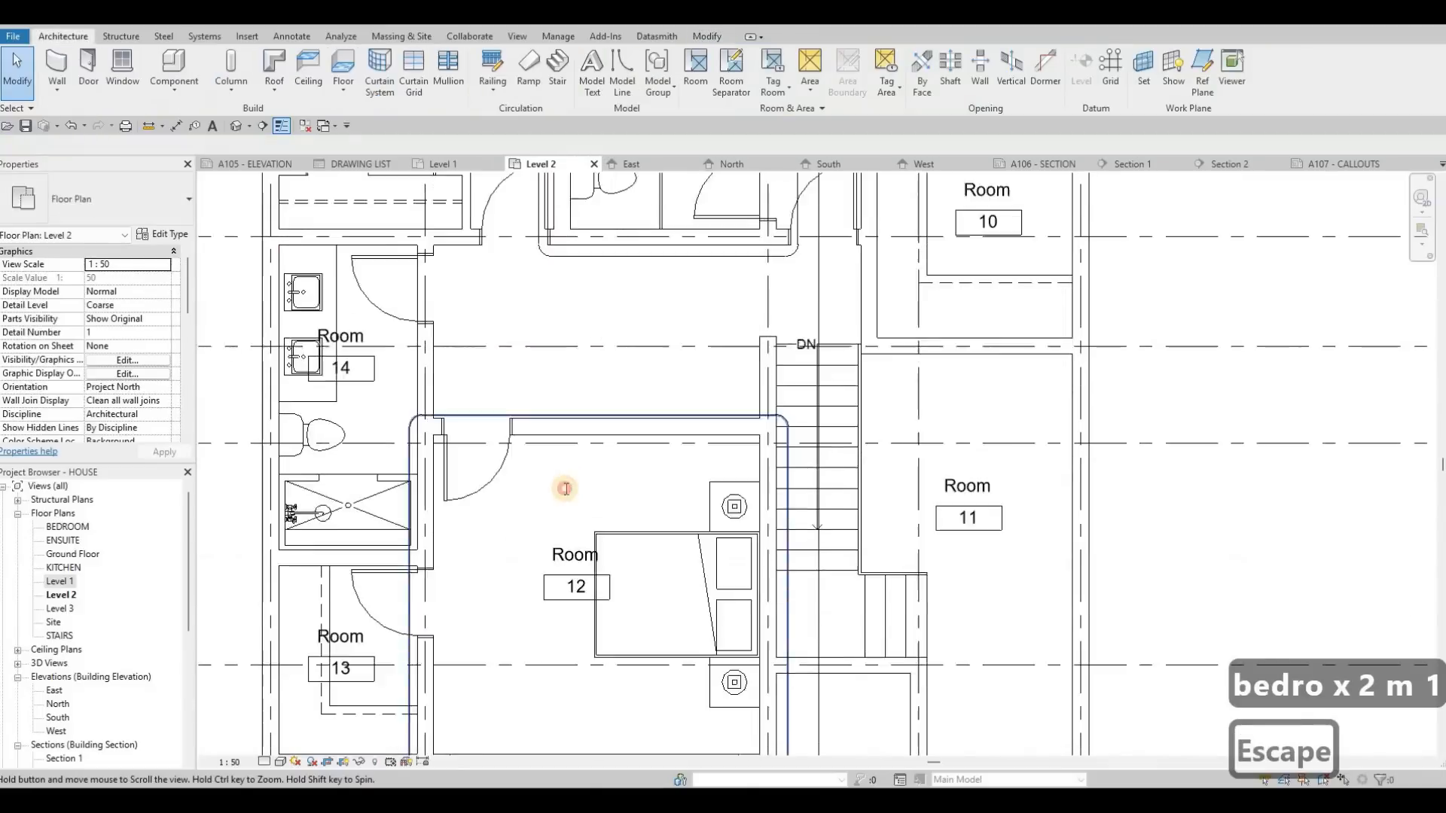
pyautogui.click(564, 488)
pyautogui.click(564, 487)
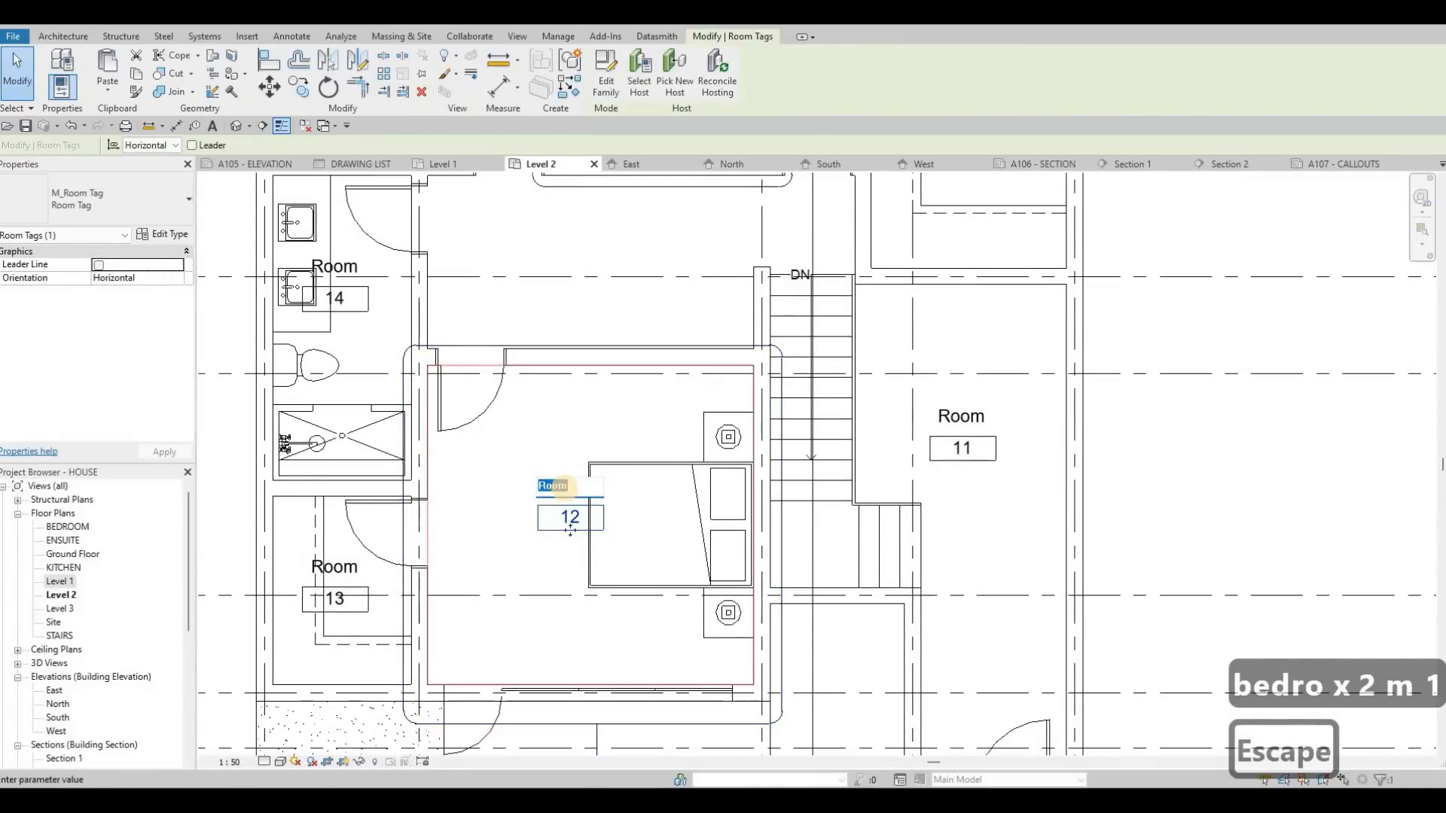
pyautogui.write('BEDROOM 2')
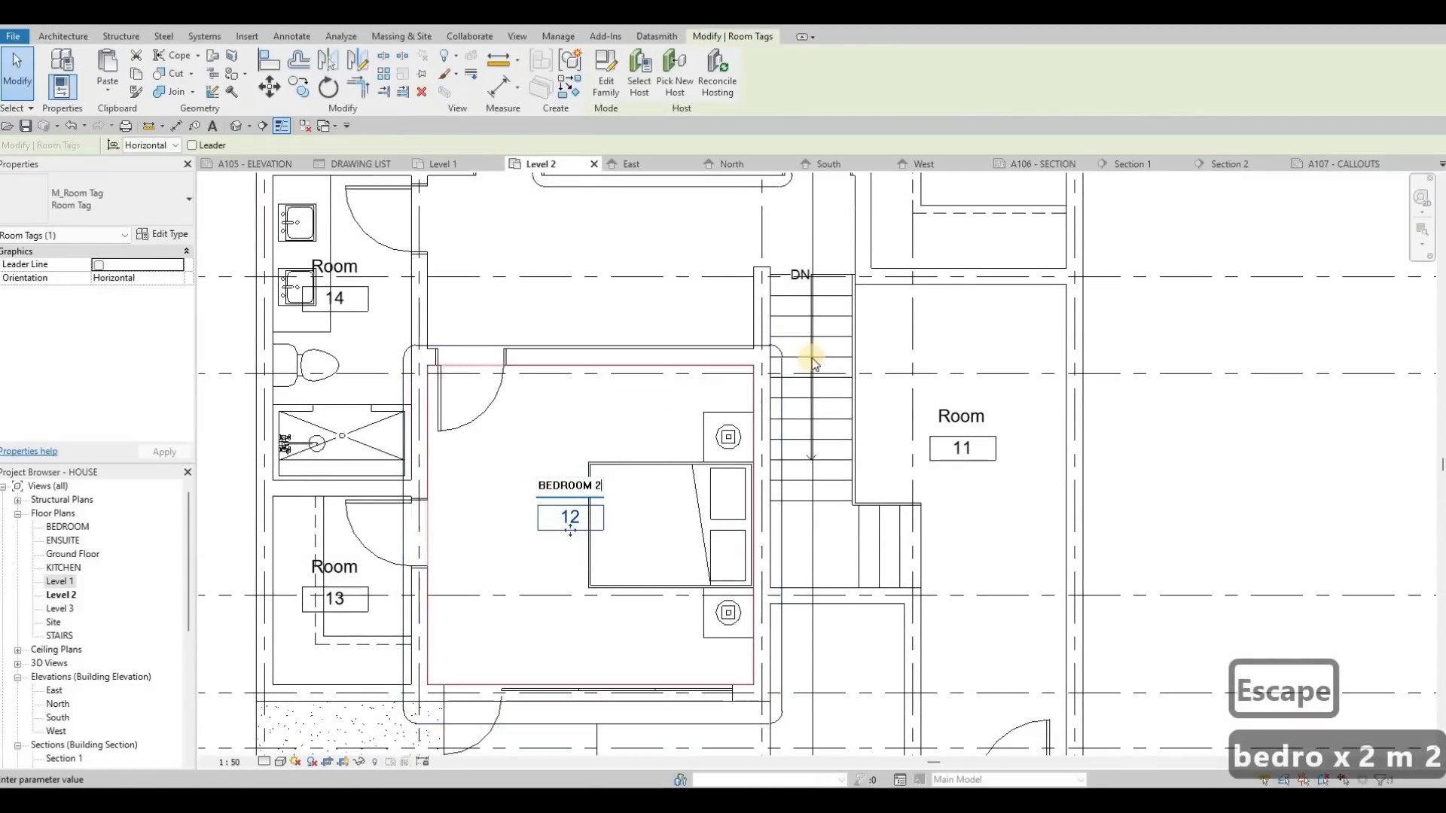
pyautogui.press('Escape')
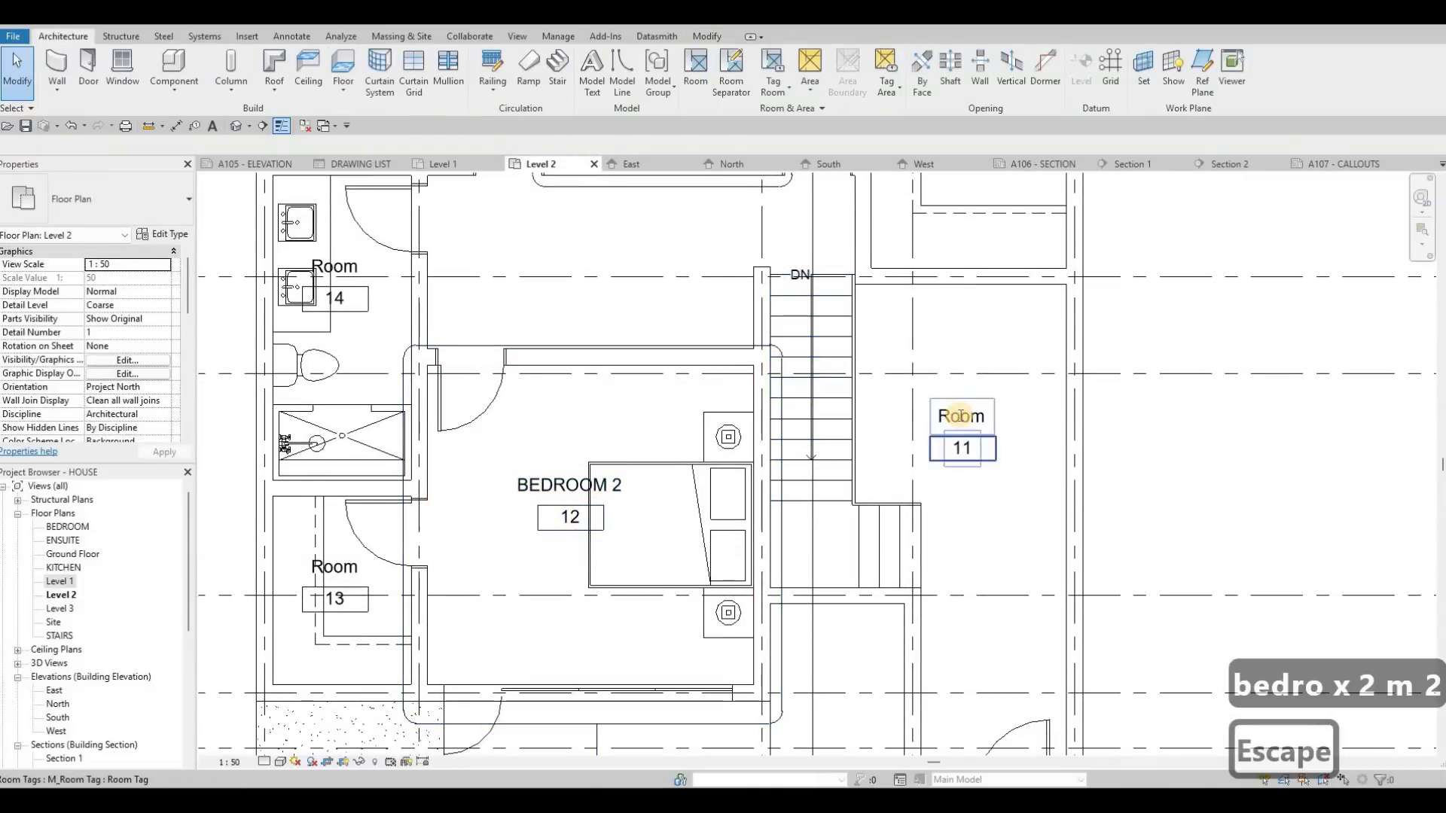
# Step: Rename the hall room around the staircase as CORRIDOR
pyautogui.click(961, 417)
pyautogui.click(961, 416)
pyautogui.write('co')
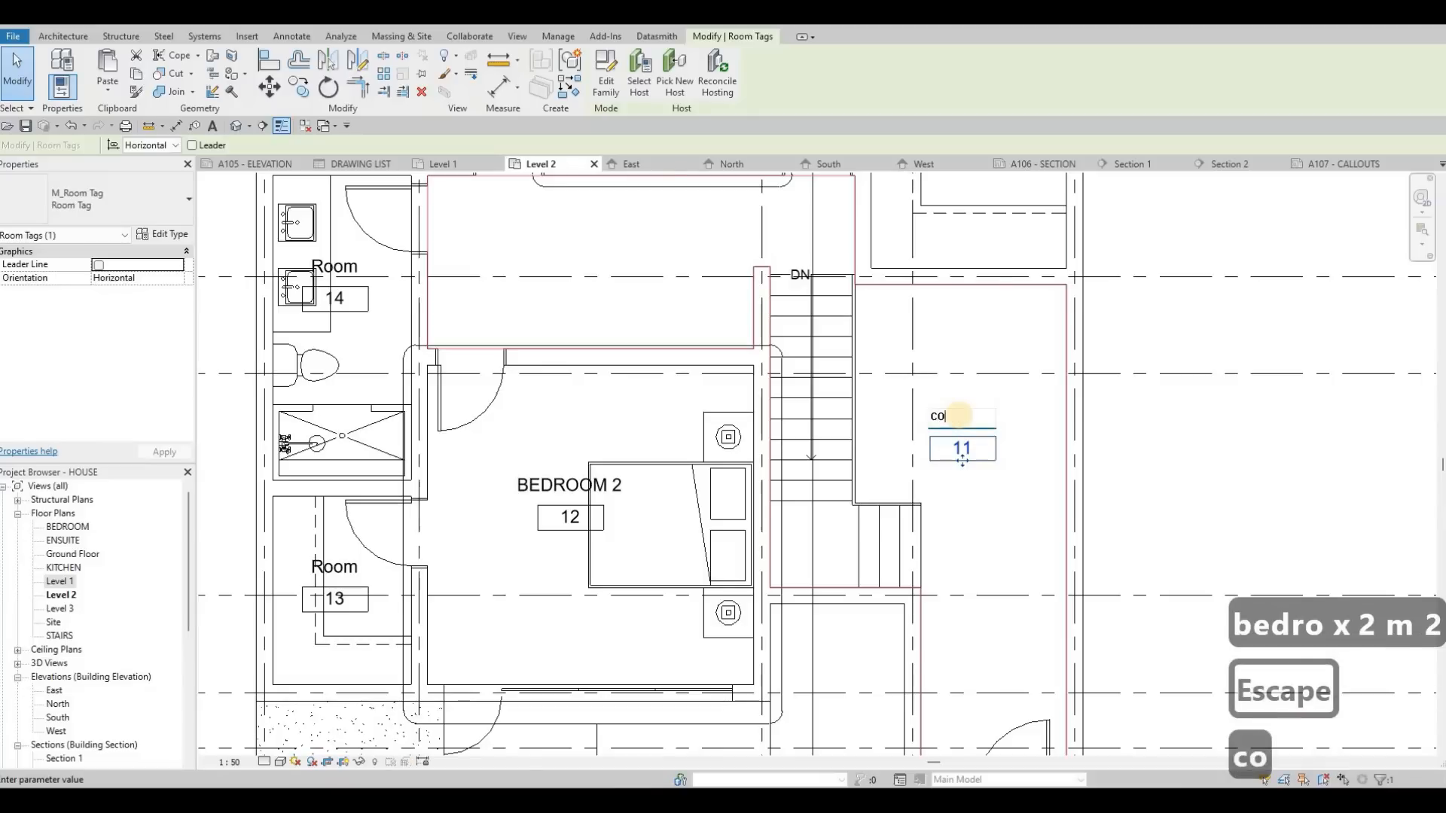
pyautogui.write('rridor')
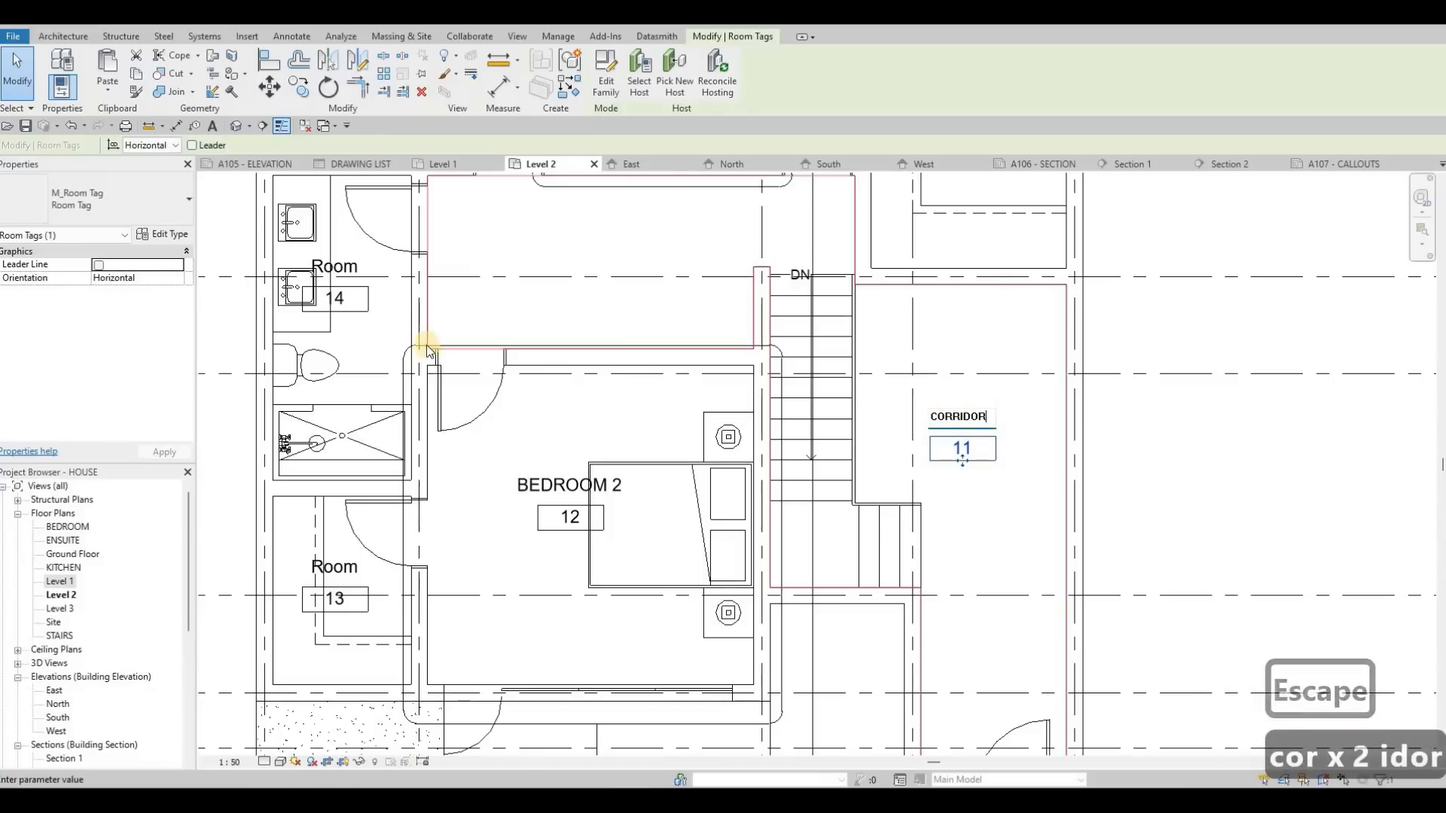
pyautogui.press('Escape')
# Step: Rename the smaller bathroom with the shower and two sinks as WASHROOM 1
pyautogui.moveTo(337, 266); pyautogui.dragTo(443, 295, button='middle')
pyautogui.press('Escape')
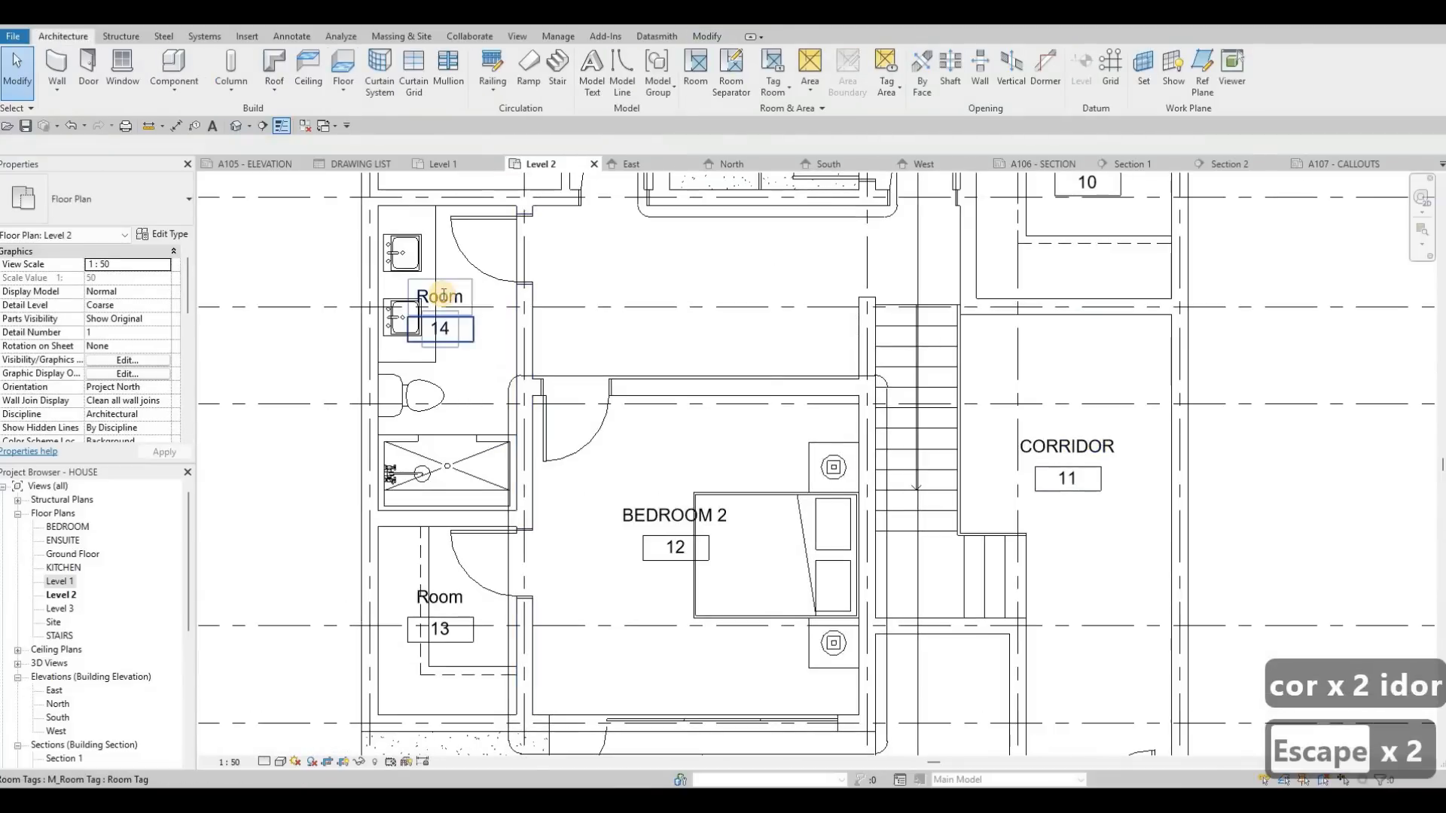
pyautogui.click(443, 295)
pyautogui.click(444, 295)
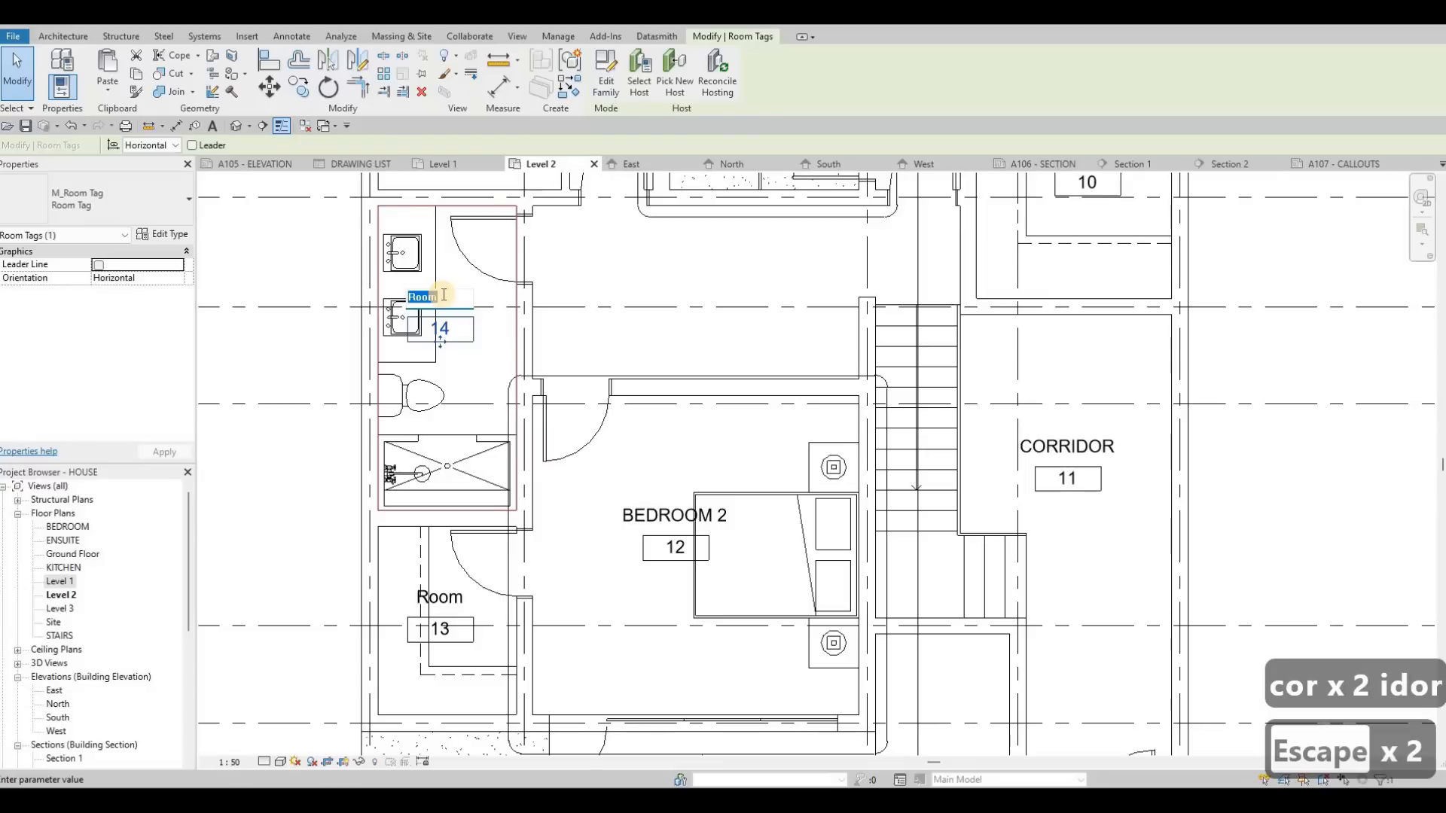
pyautogui.write('W')
pyautogui.press('BackSpace')
pyautogui.write('WASHROOM 1')
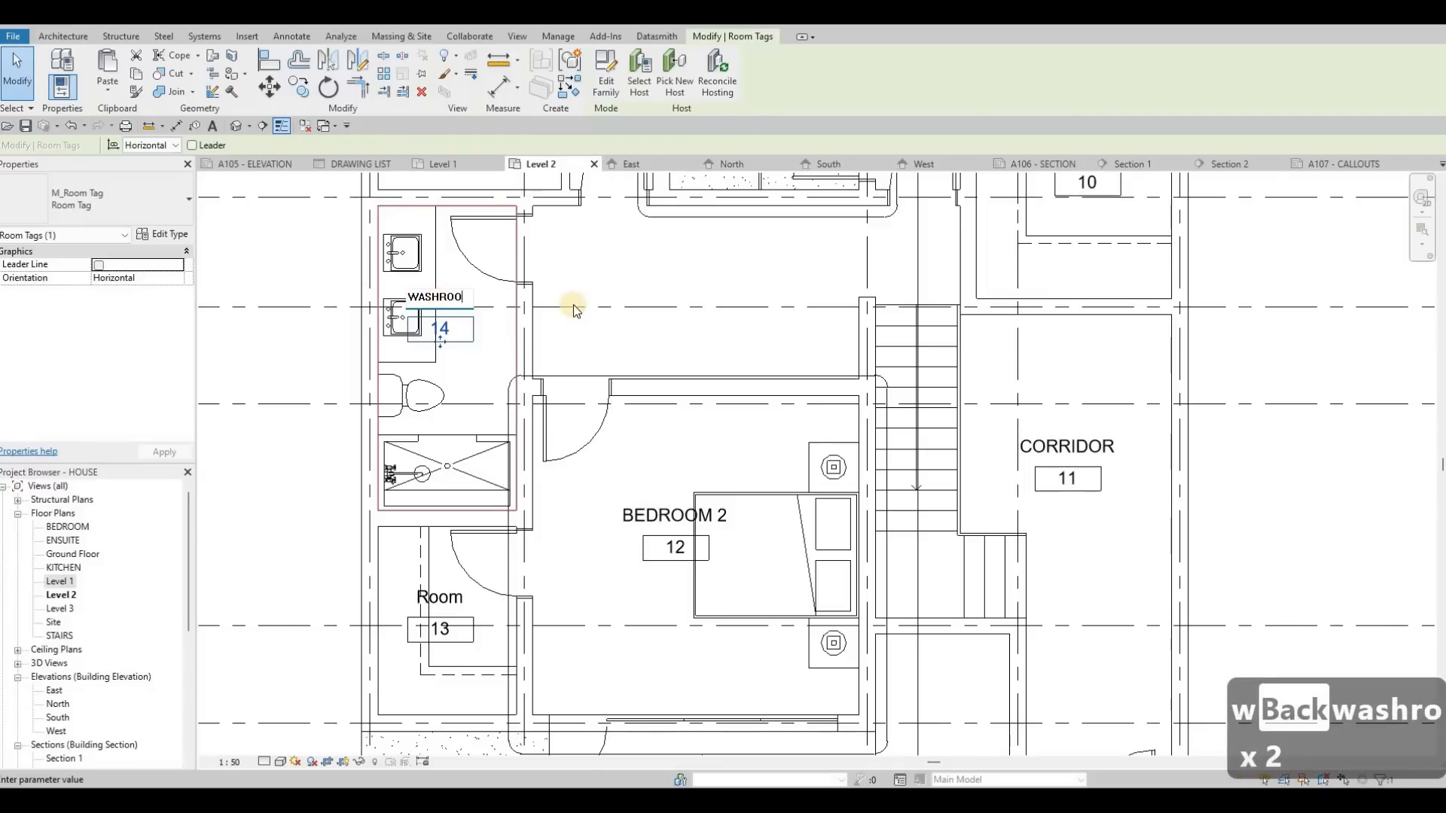
pyautogui.click(445, 599)
pyautogui.press('Escape')
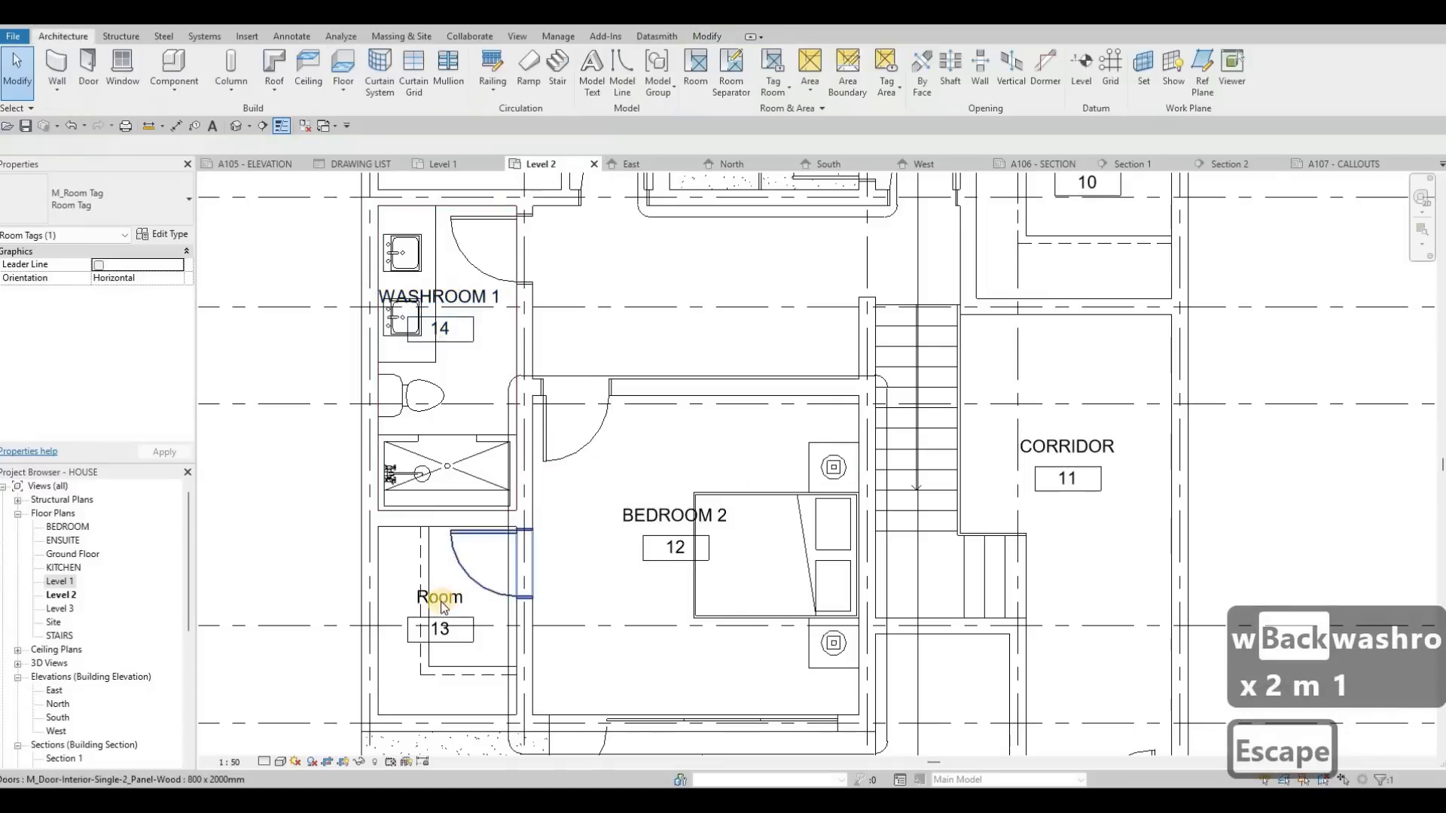
# Step: Rename the closet adjoining BEDROOM 2 as W.I.C. 2 and copy that name
pyautogui.click(446, 599)
pyautogui.press('Escape')
pyautogui.click(441, 598)
pyautogui.click(443, 599)
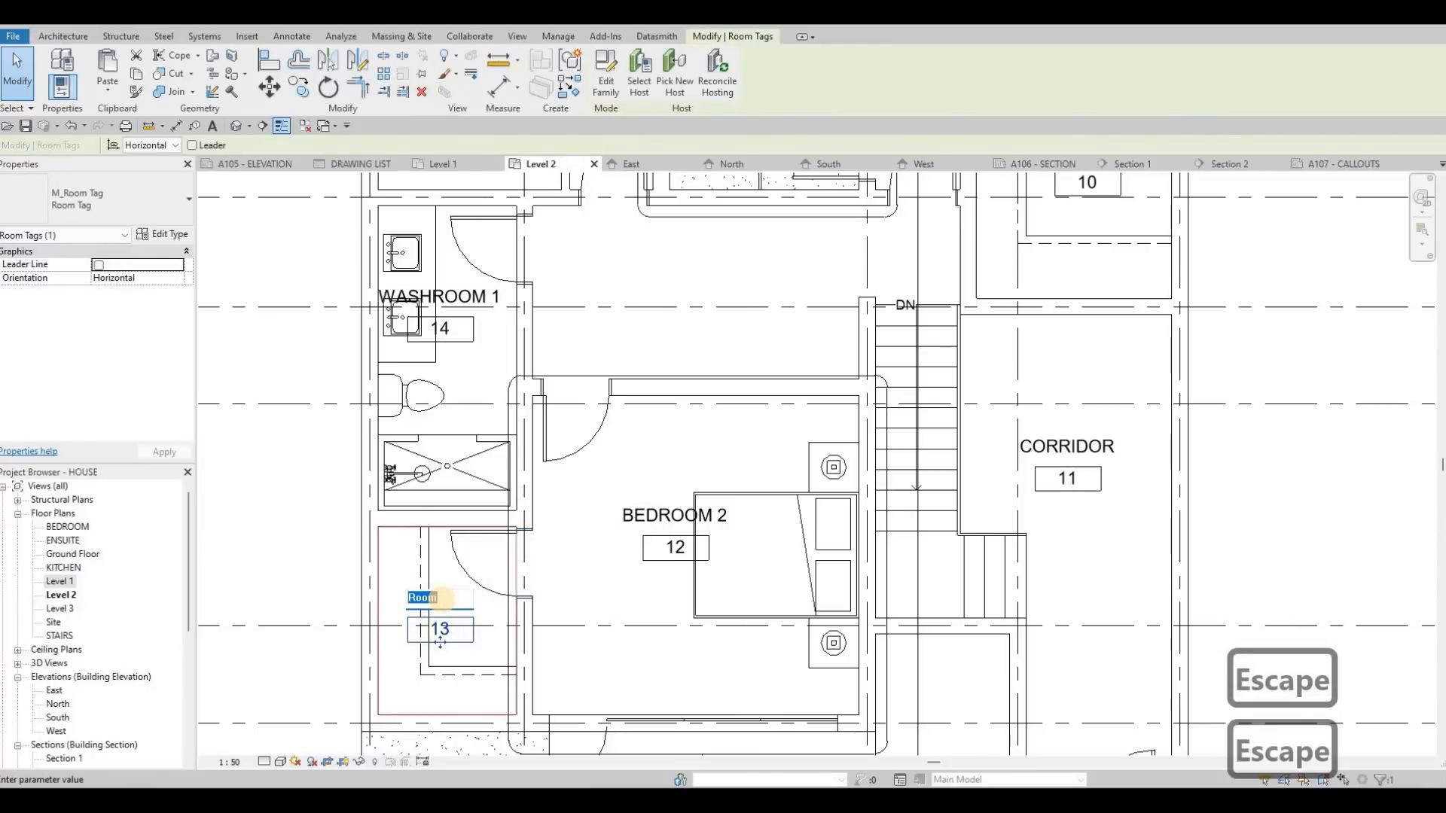
pyautogui.write('W.I.')
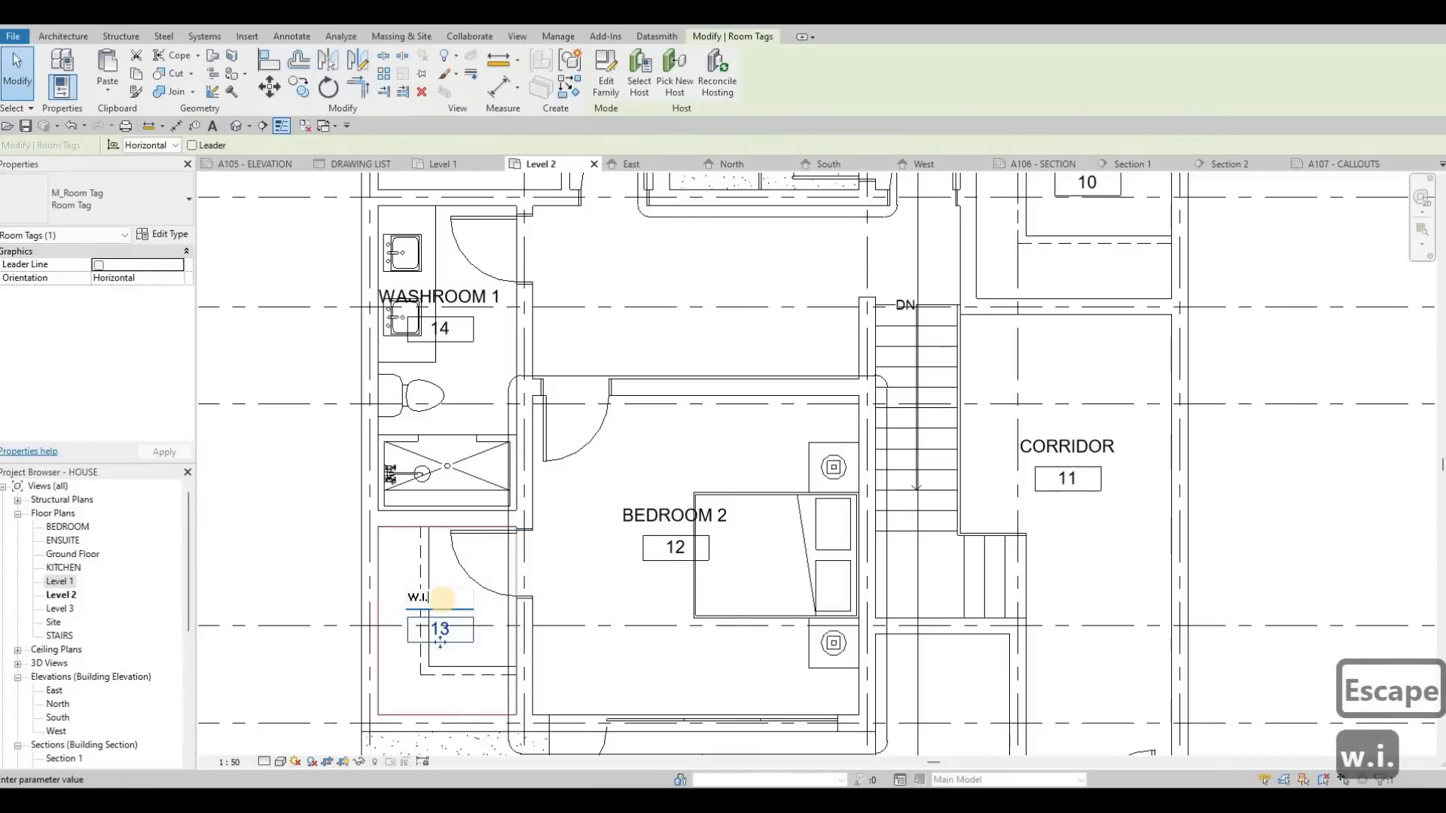
pyautogui.write('C. 2')
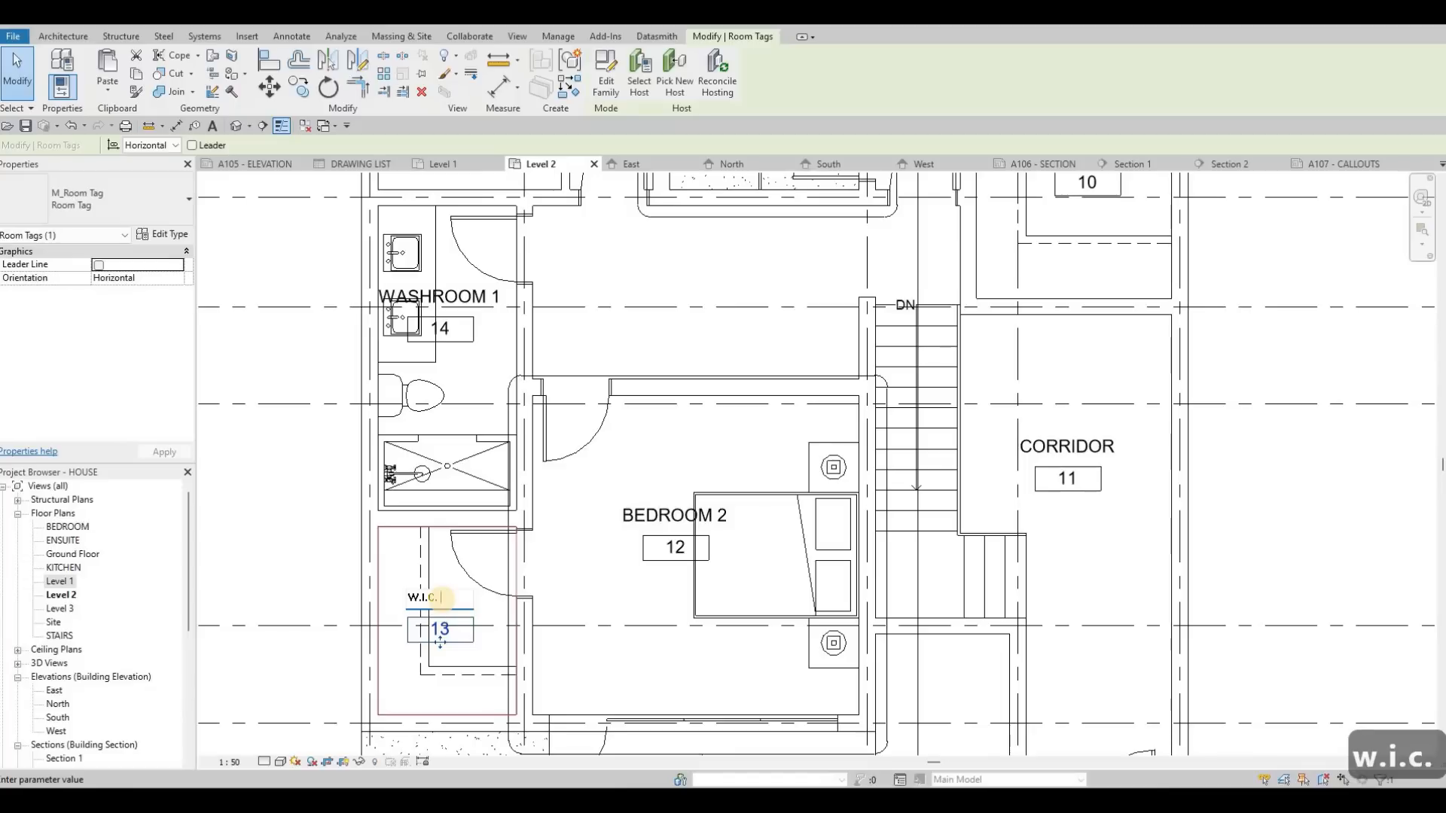
pyautogui.hotkey('ctrl', 'a')
pyautogui.hotkey('ctrl', 'c')
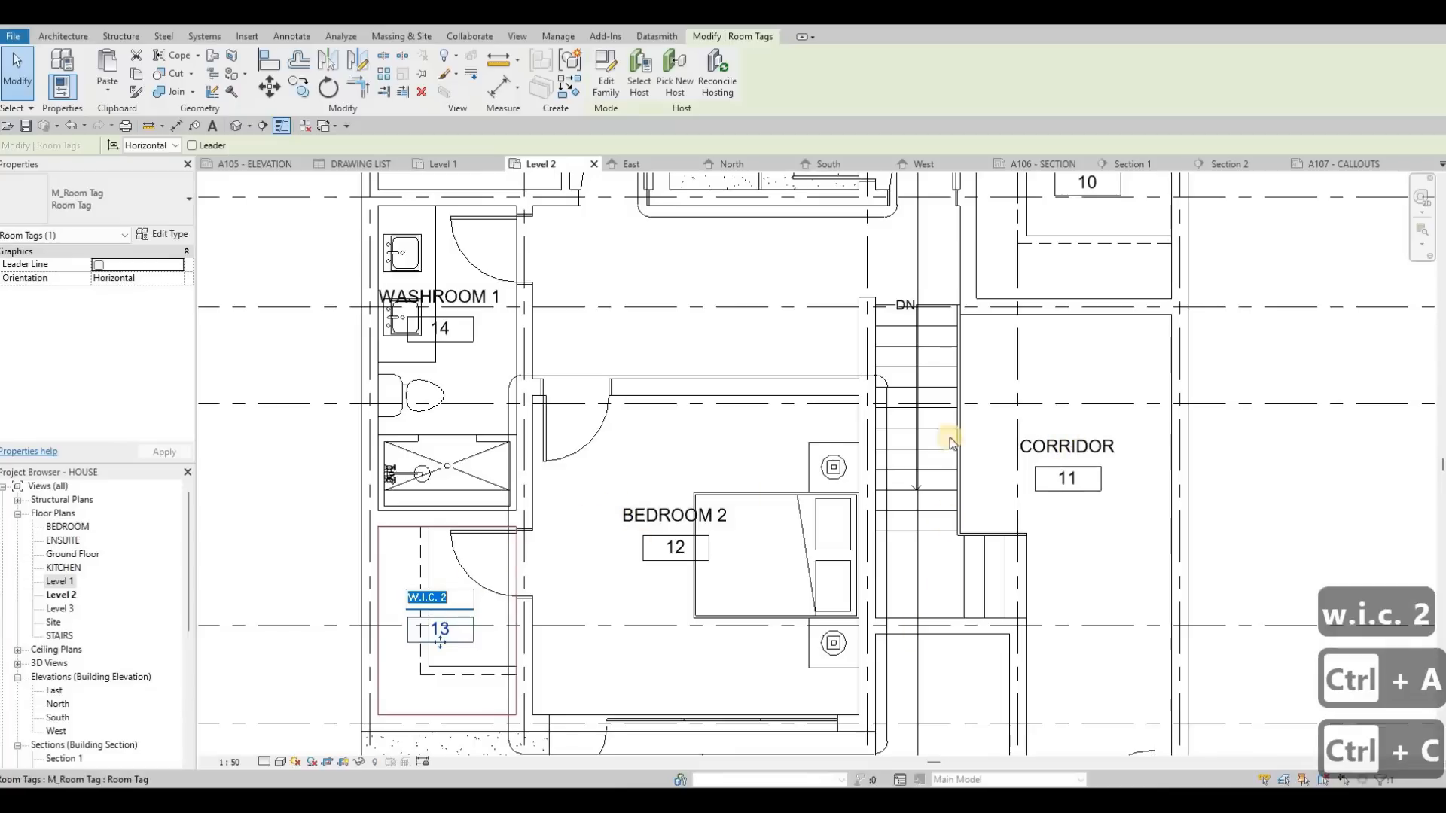
pyautogui.click(951, 426)
pyautogui.press('`')
pyautogui.press('Escape')
# Step: Rename the master bedroom's walk-in closet as W.I.C. by reusing the copied name without its number
pyautogui.moveTo(1016, 261); pyautogui.dragTo(948, 360, button='middle')
pyautogui.press('Escape')
pyautogui.click(942, 359)
pyautogui.click(941, 358)
pyautogui.hotkey('ctrl', 'v')
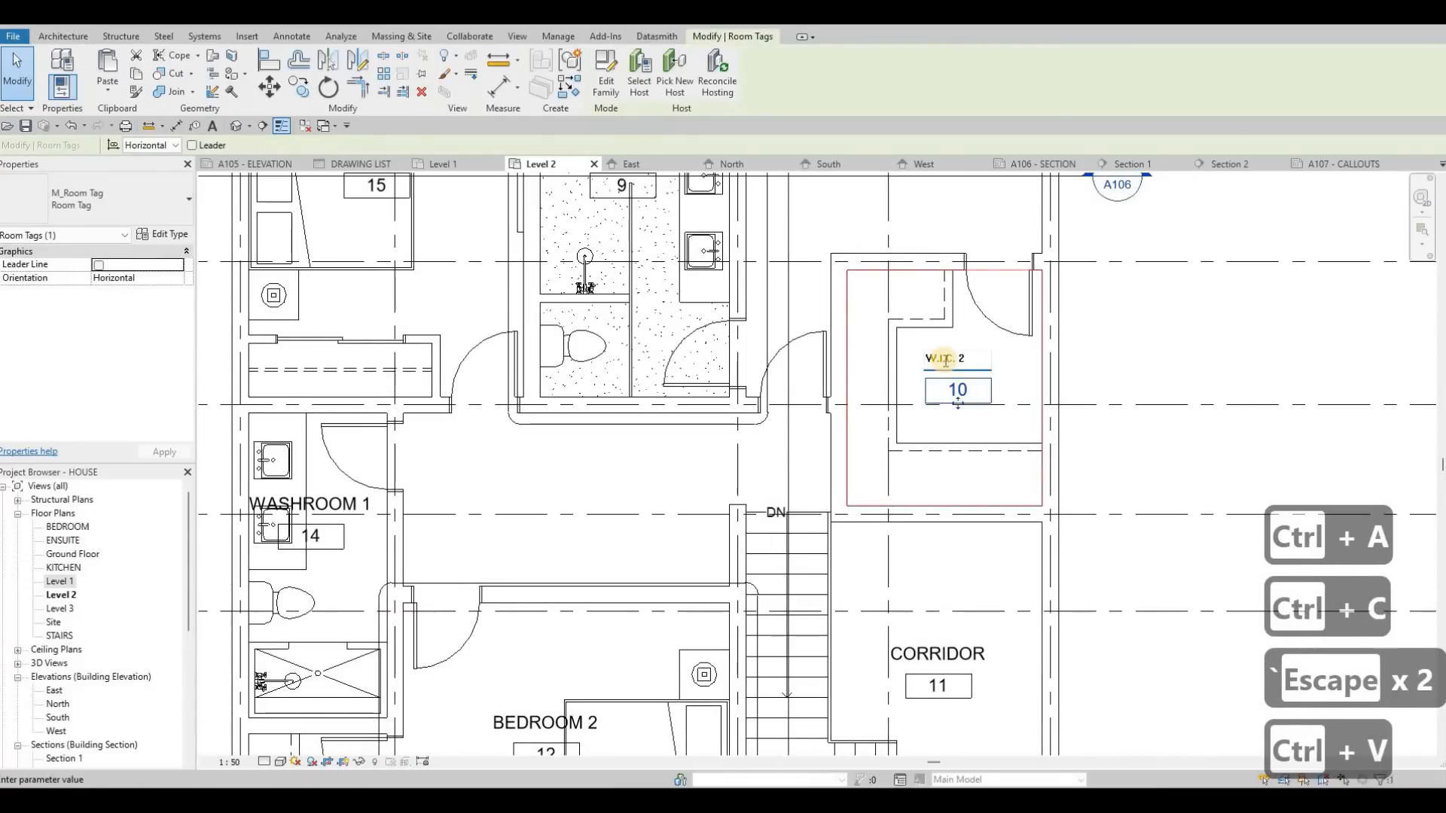
pyautogui.press('BackSpace')
pyautogui.press('BackSpace')
pyautogui.click(650, 452)
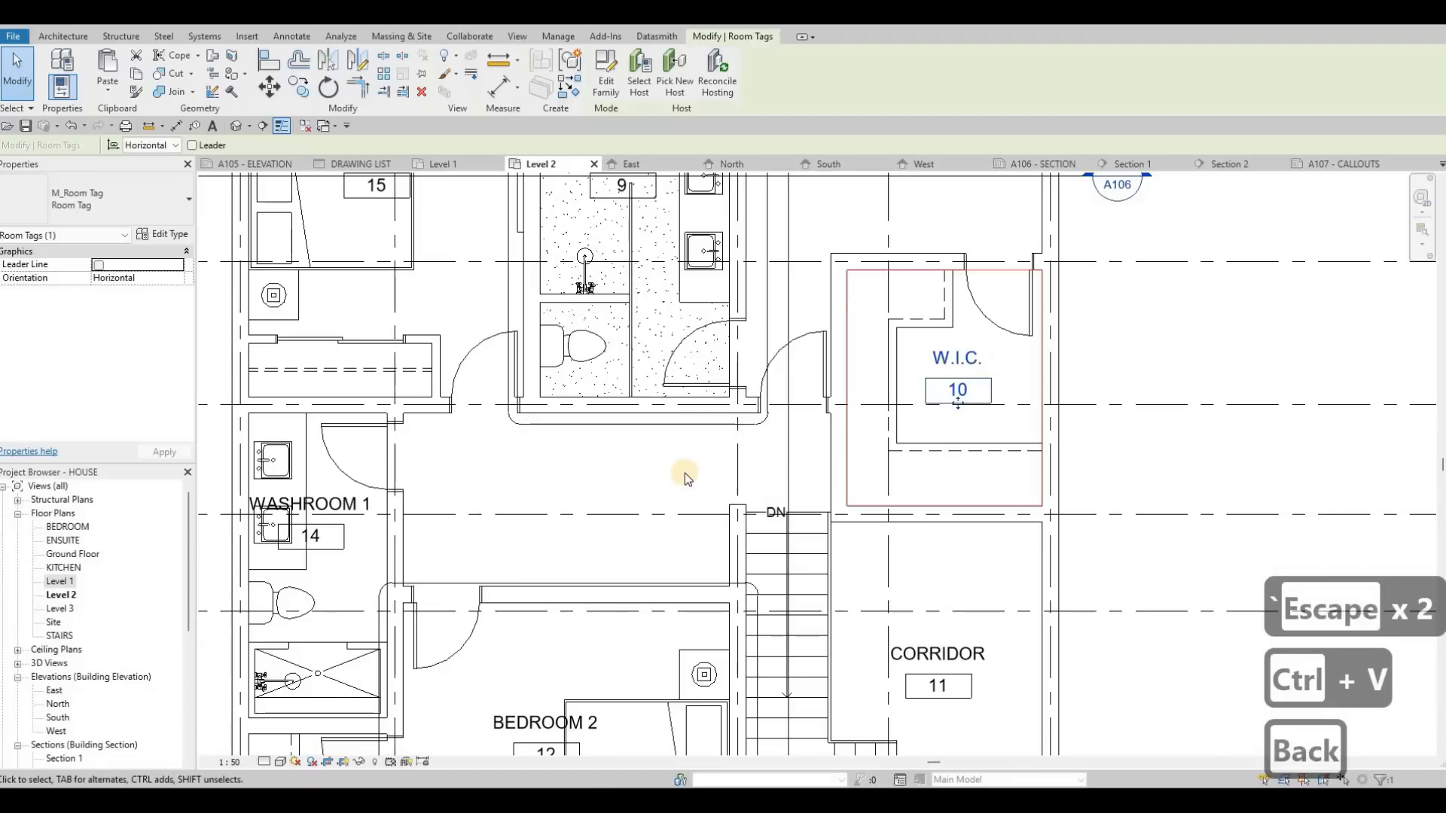
# Step: Move the CORRIDOR room tag from beside the stairs into the hallway directly above BEDROOM 2
pyautogui.scroll(-2, 684, 473)
pyautogui.doubleClick(898, 641)
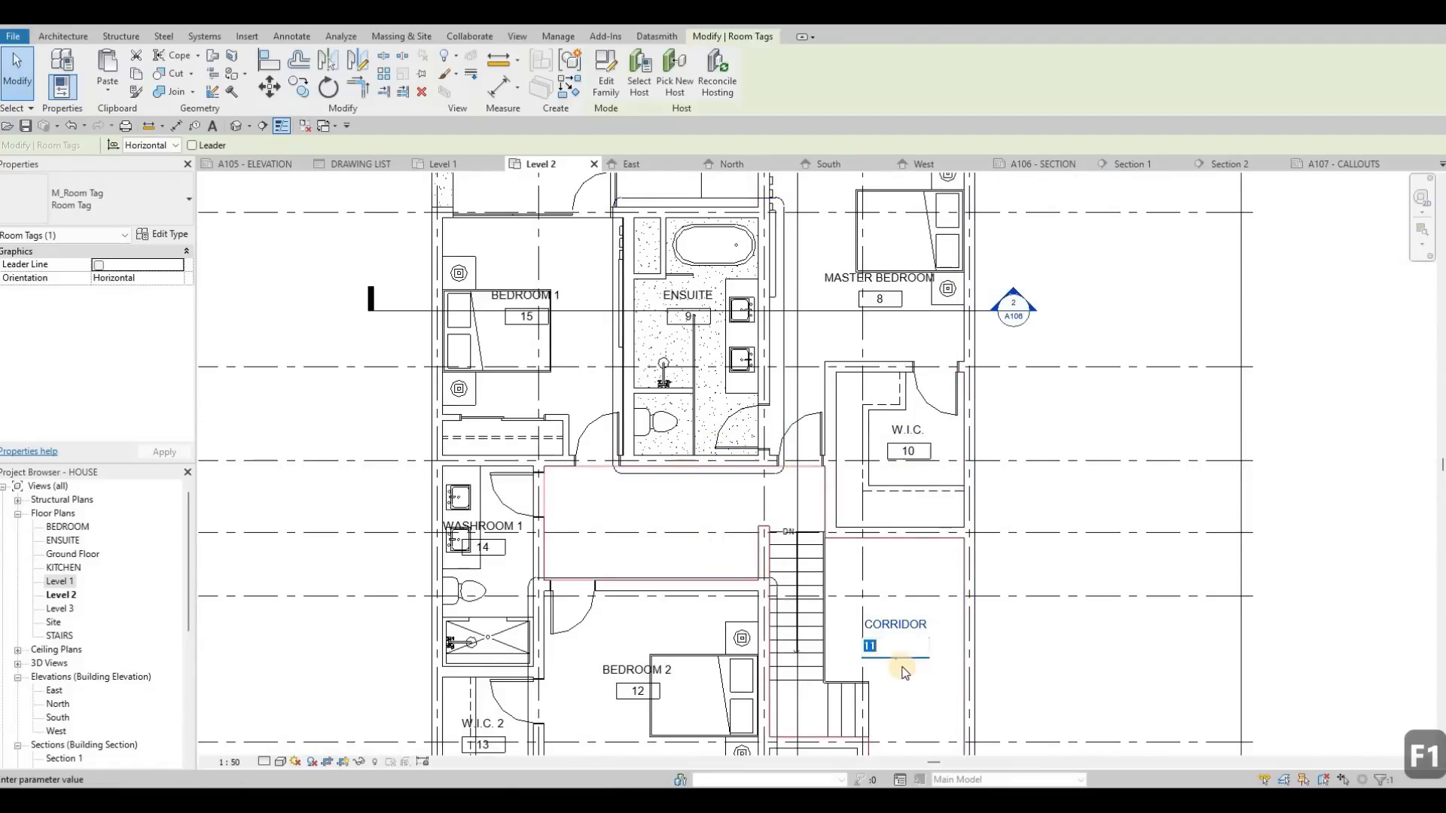
pyautogui.press('Escape')
pyautogui.moveTo(895, 649); pyautogui.dragTo(704, 584)
pyautogui.press('Escape')
pyautogui.scroll(-3, 674, 467)
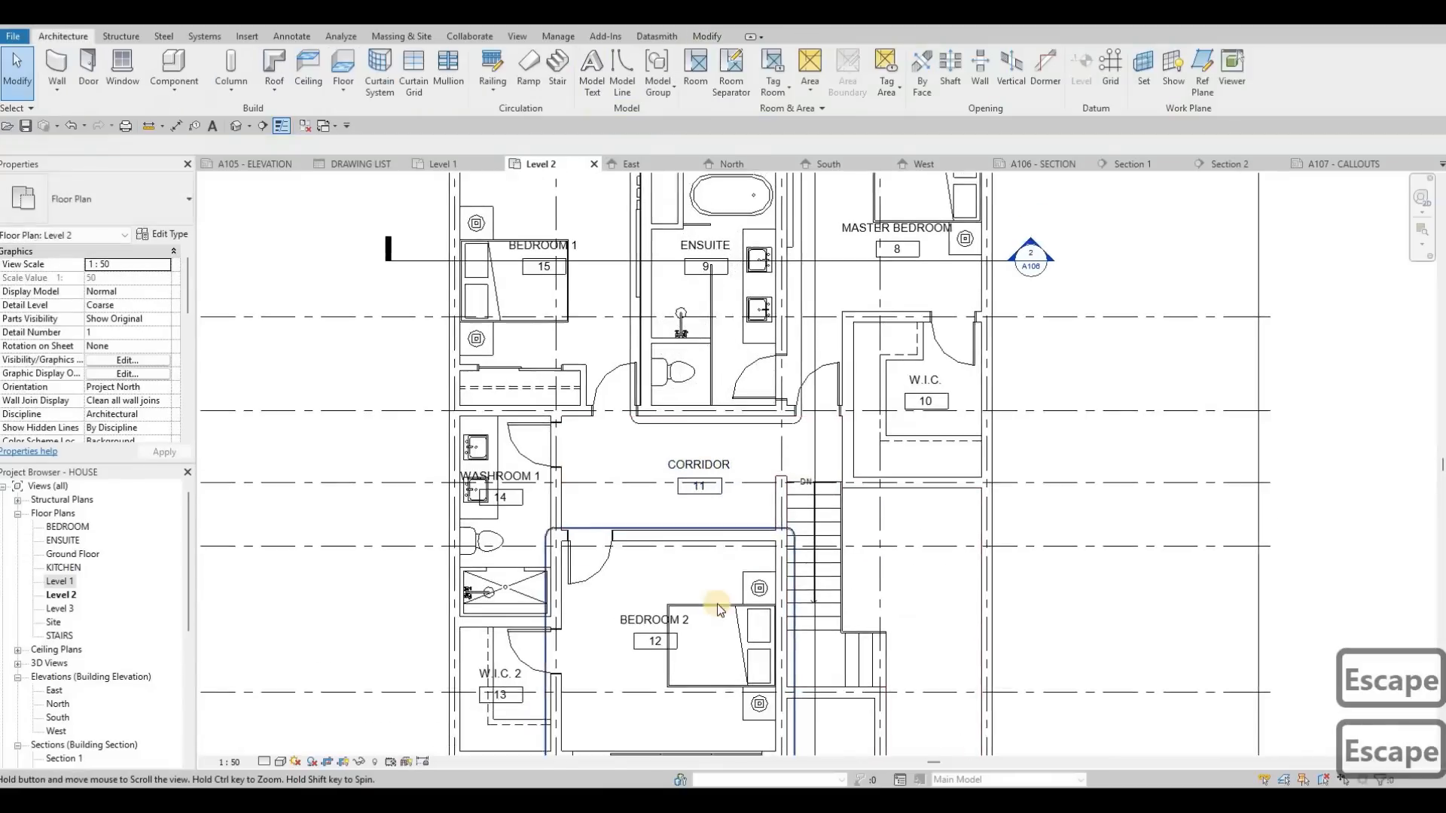
# Step: Set up a PDF print that combines selected views/sheets into a single file, and open the view/sheet selection
pyautogui.scroll(5, 646, 478)
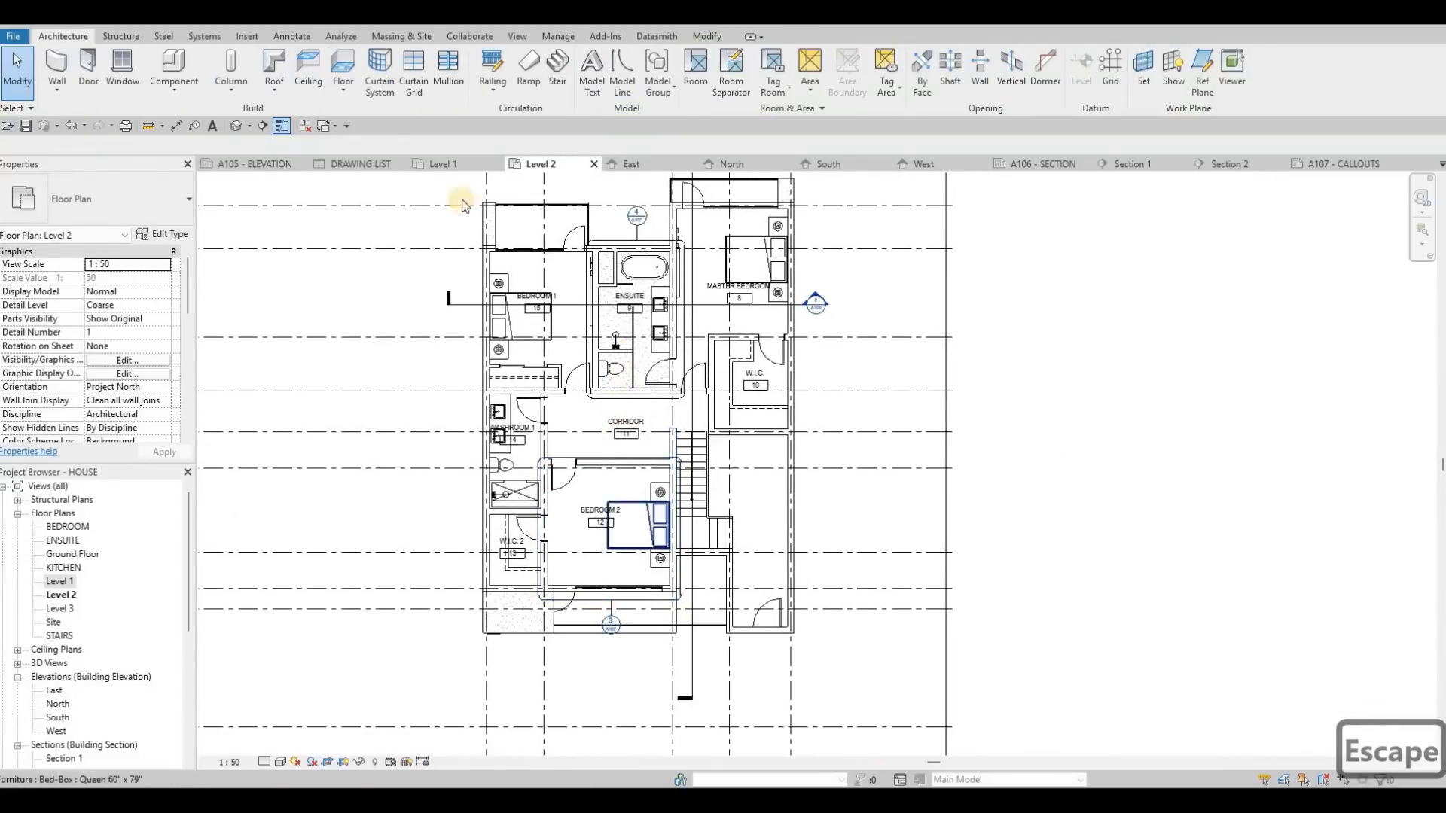
pyautogui.scroll(-3, 652, 457)
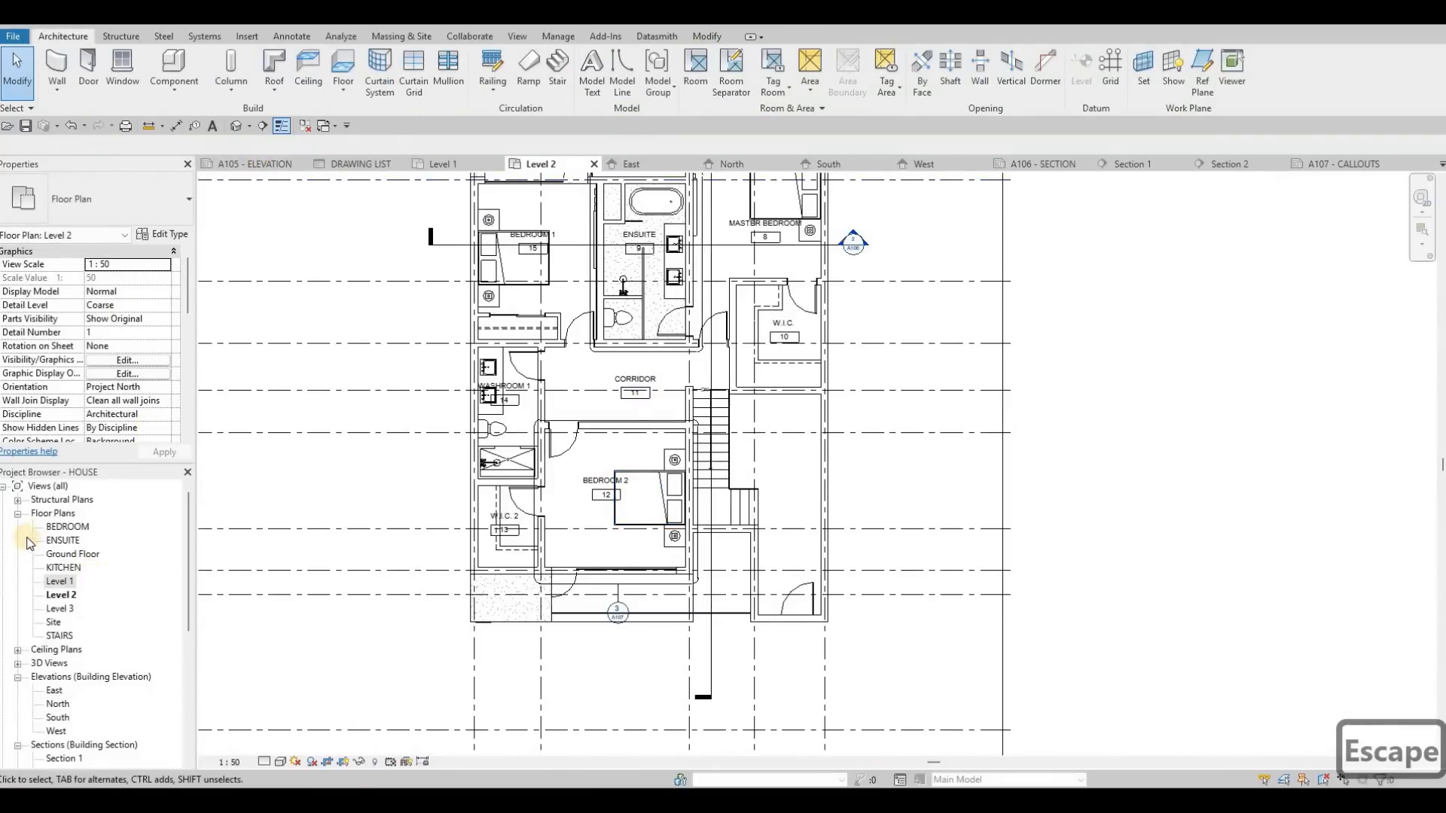
pyautogui.scroll(-5, 64, 622)
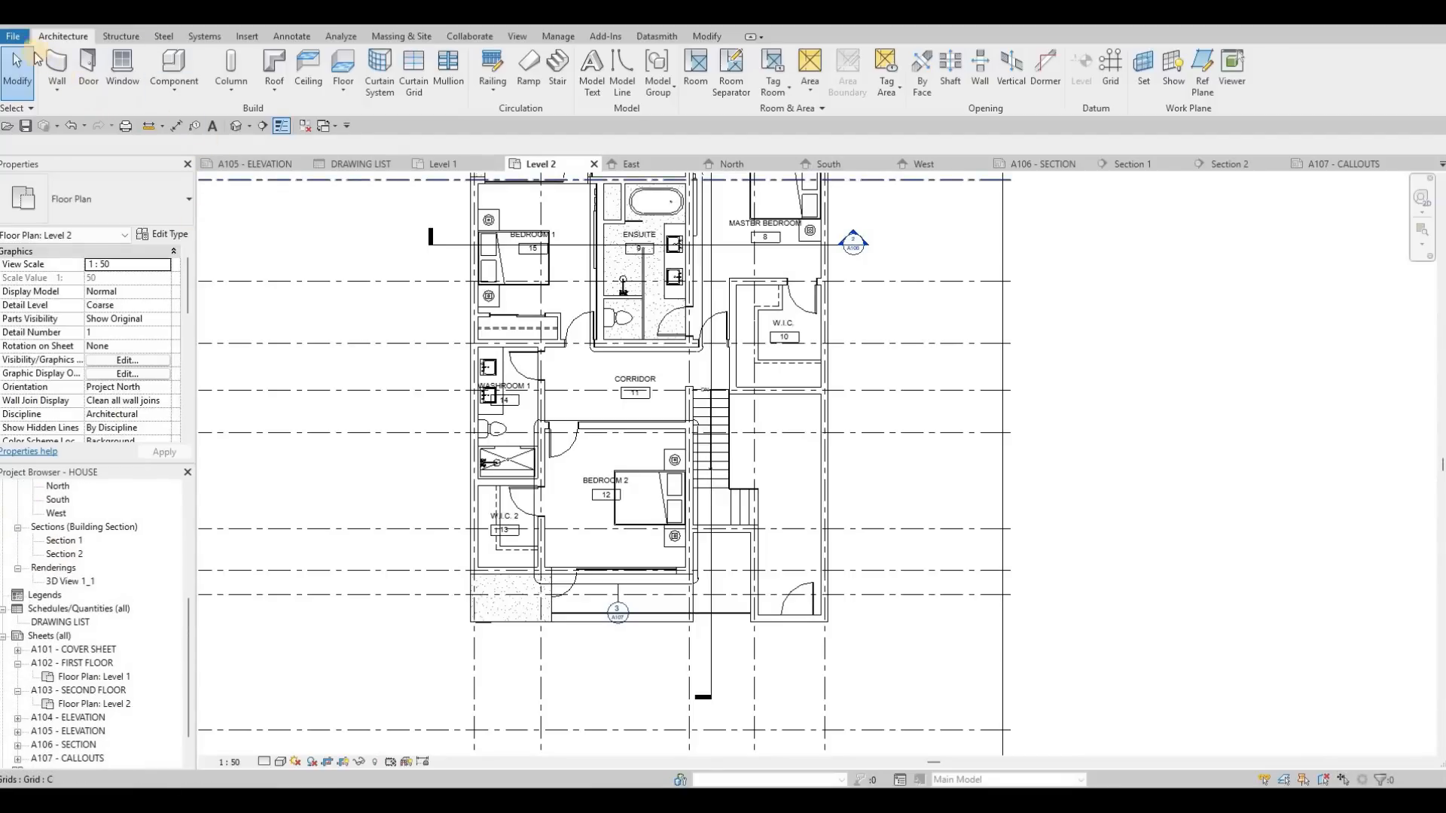
pyautogui.click(126, 126)
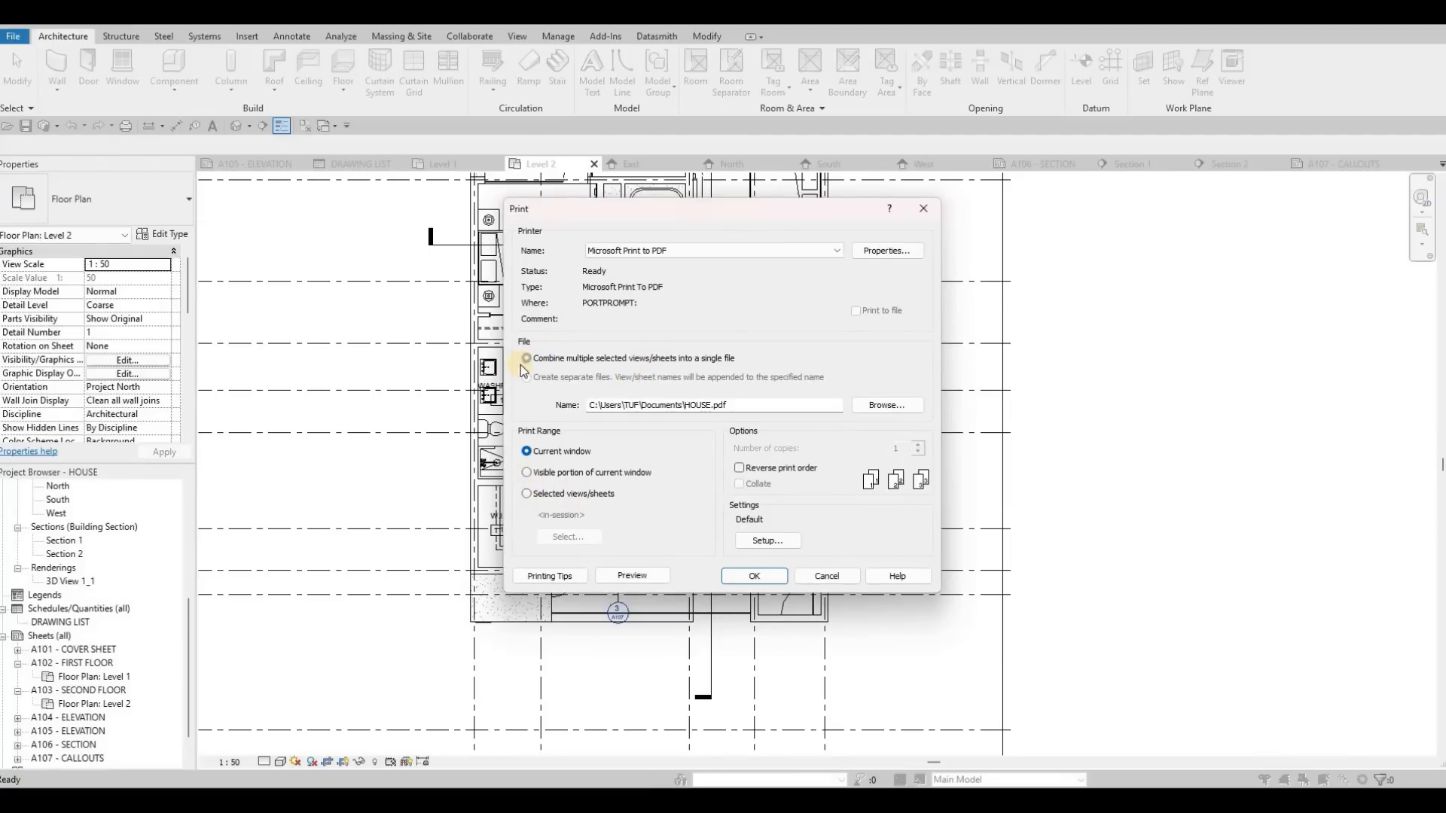
pyautogui.click(526, 494)
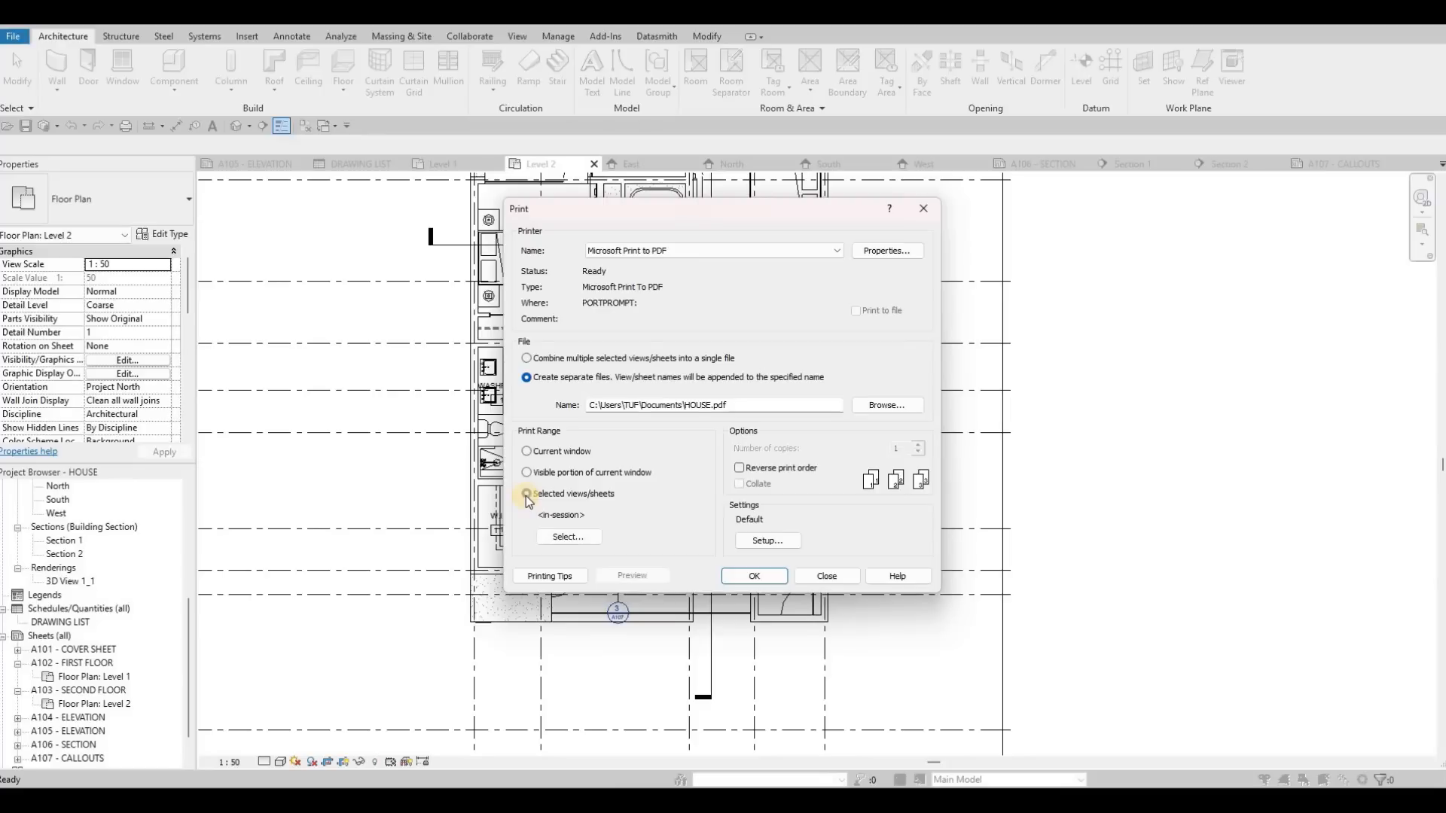
pyautogui.click(526, 358)
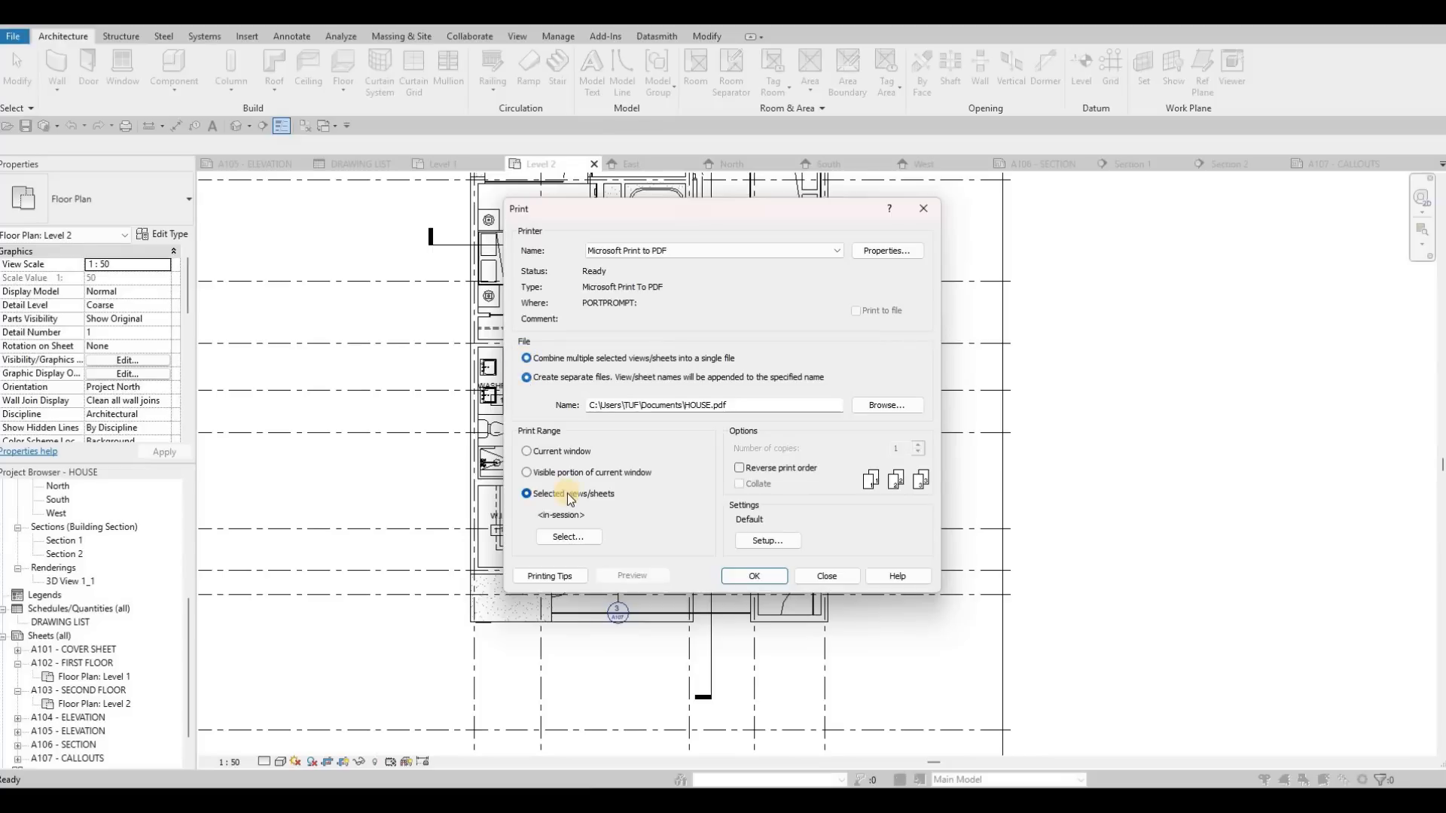
pyautogui.click(570, 537)
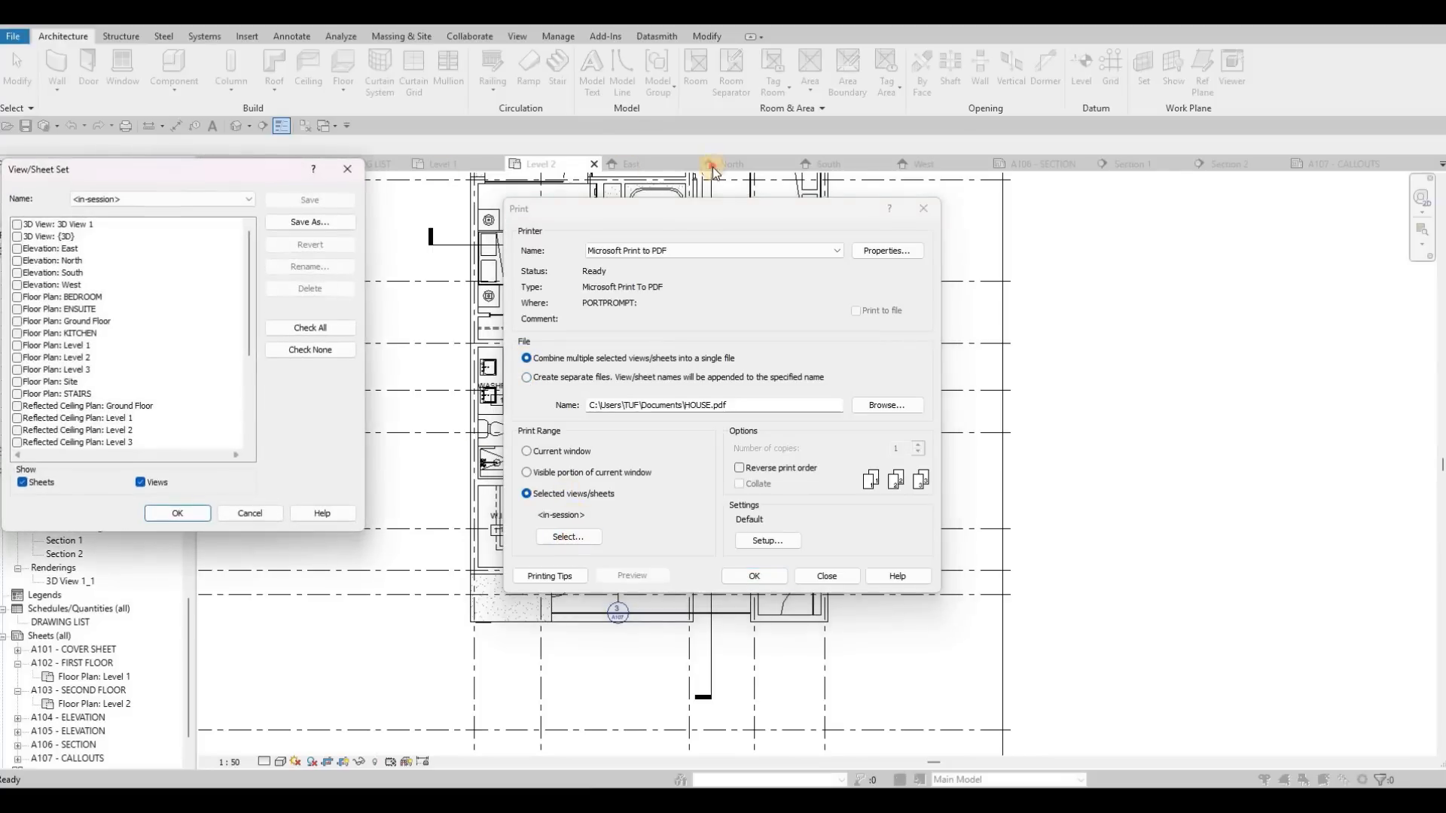
# Step: List only sheets in the view/sheet set, include all of them and save the set as FULL SET
pyautogui.moveTo(162, 170); pyautogui.dragTo(649, 166)
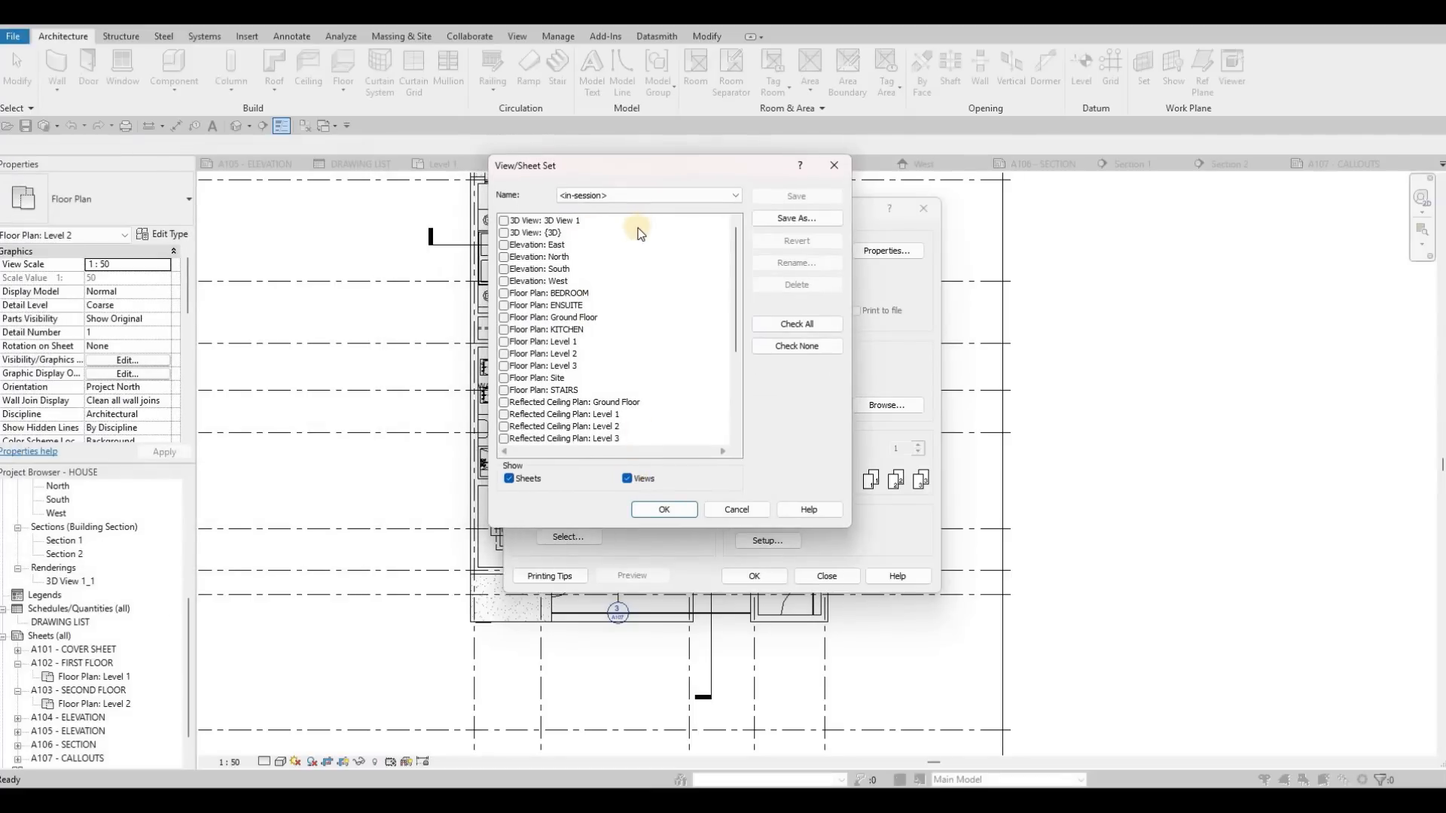
pyautogui.click(627, 479)
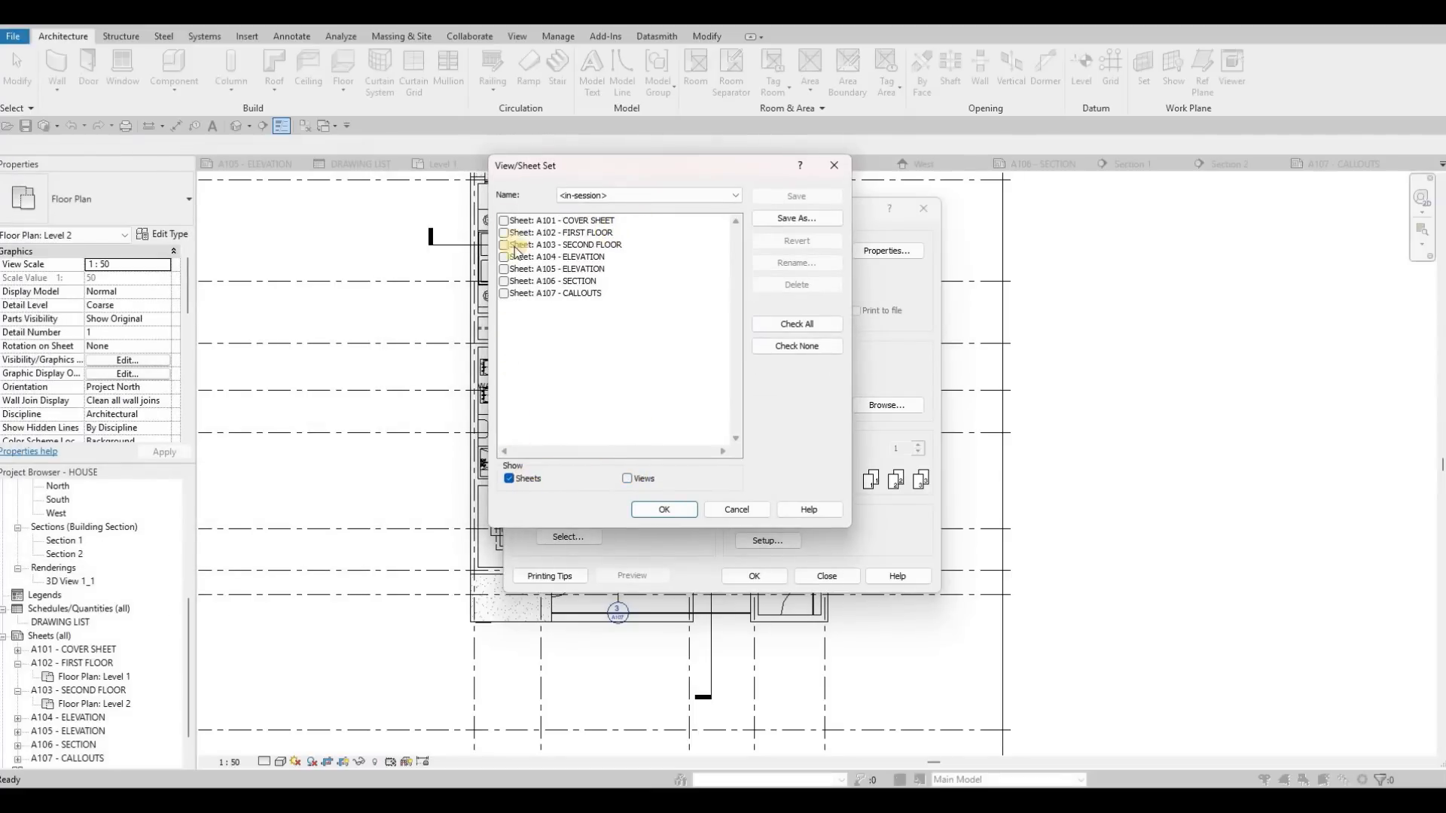
pyautogui.click(788, 328)
pyautogui.click(796, 218)
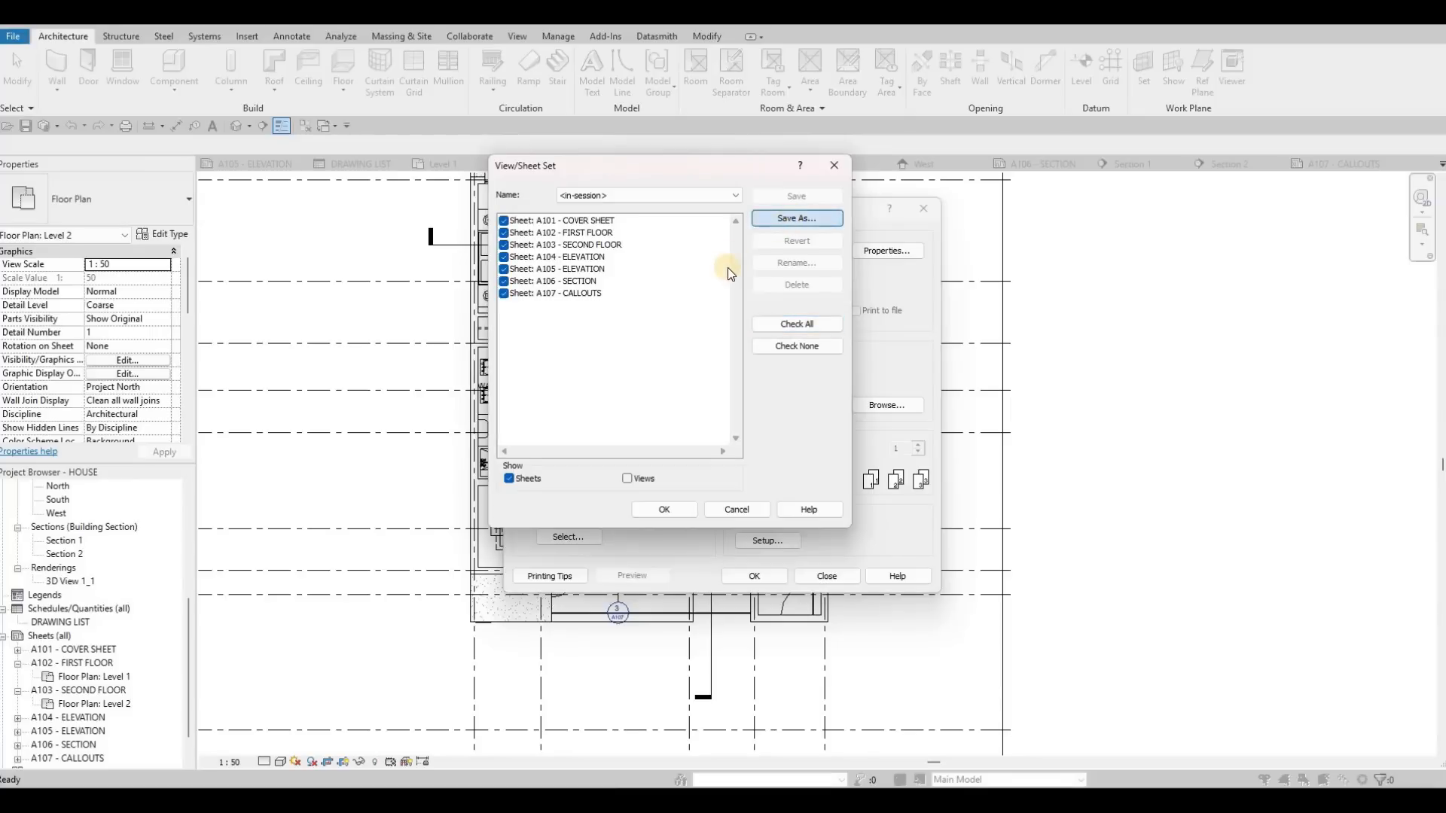
pyautogui.write('FULL SET')
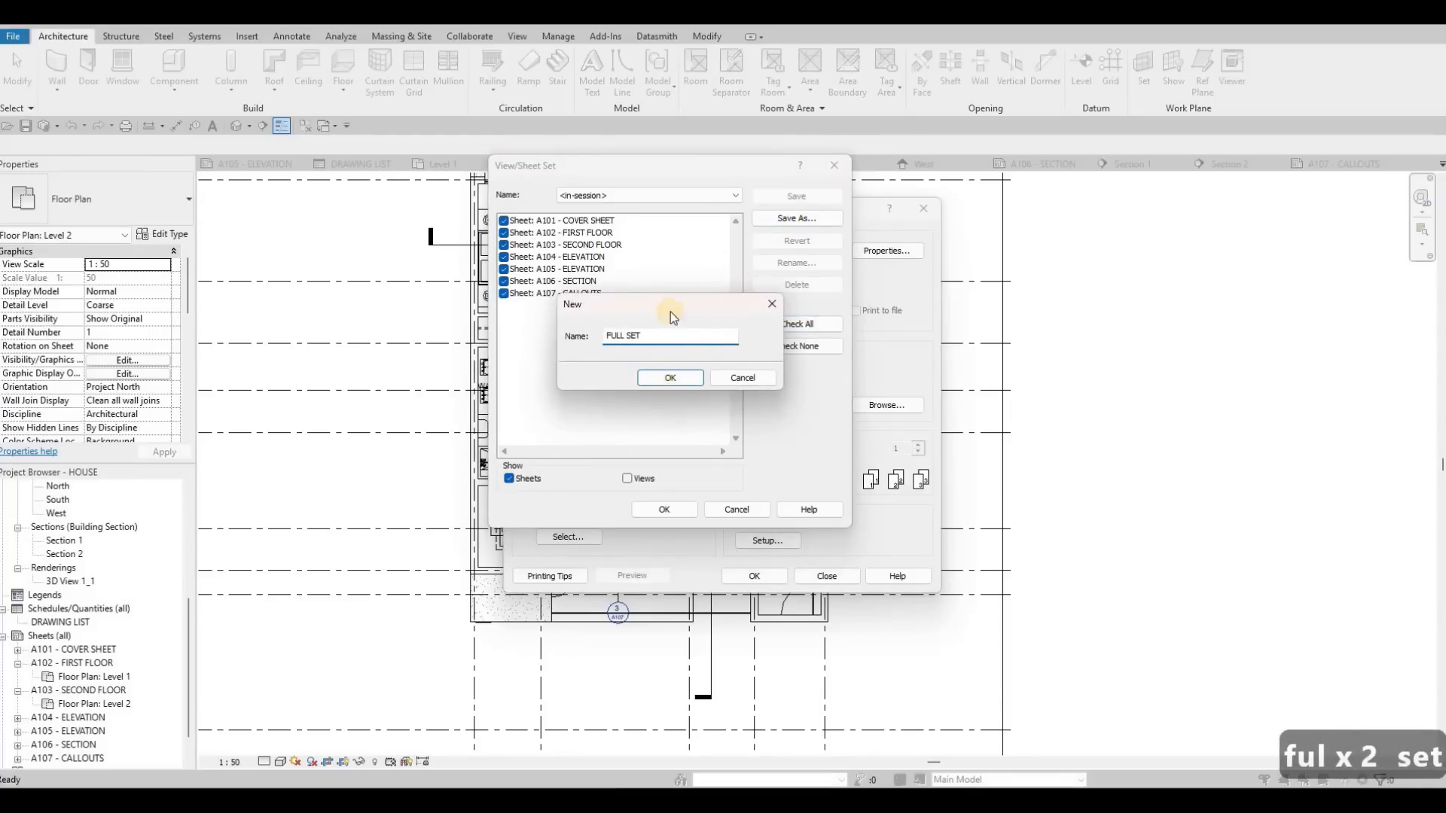
pyautogui.press('Return')
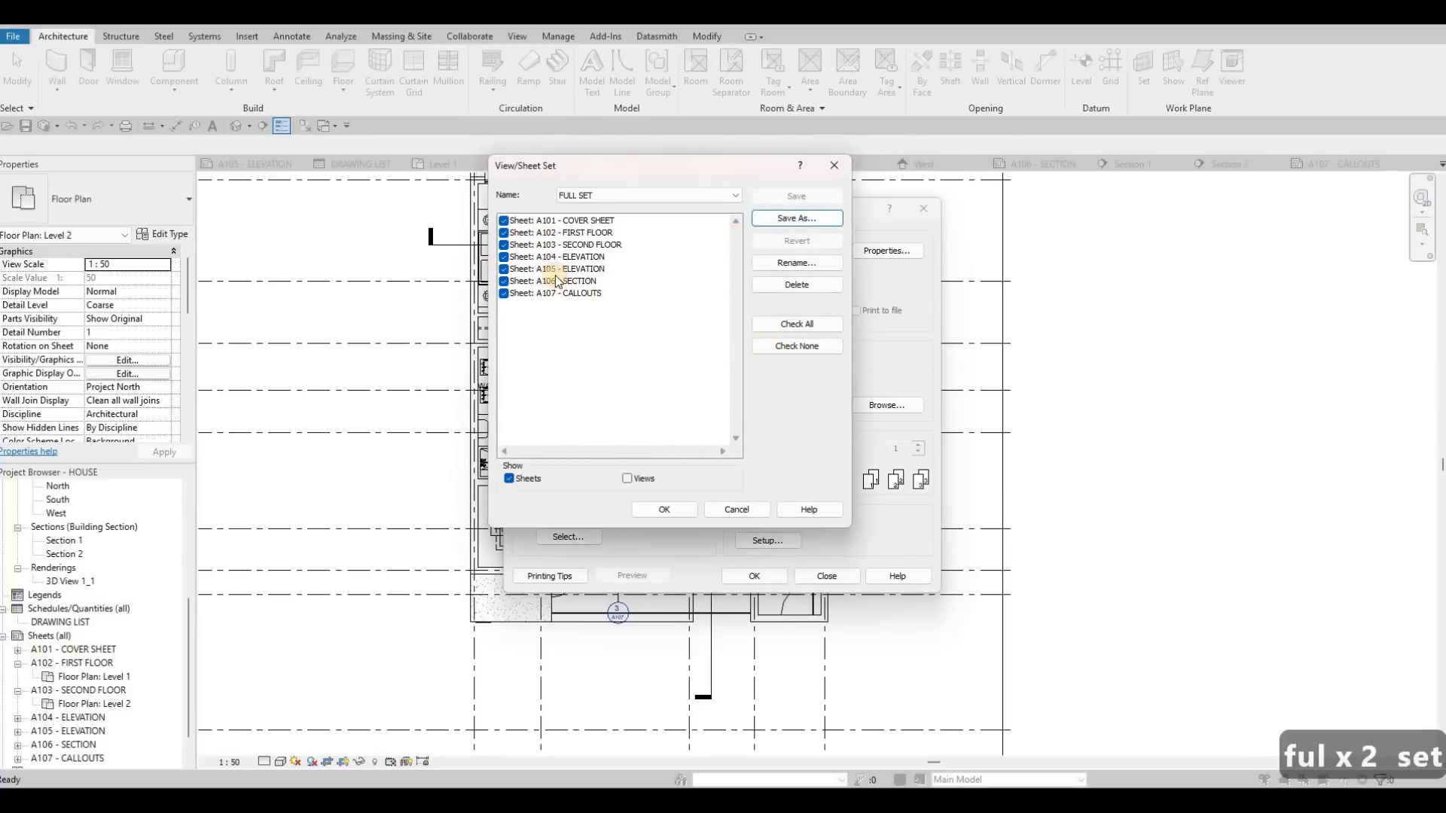
# Step: Save a new view/sheet set named ADDENDUM 1 containing only sheets A102 - FIRST FLOOR, A104 - ELEVATION and A106 - SECTION
pyautogui.click(796, 346)
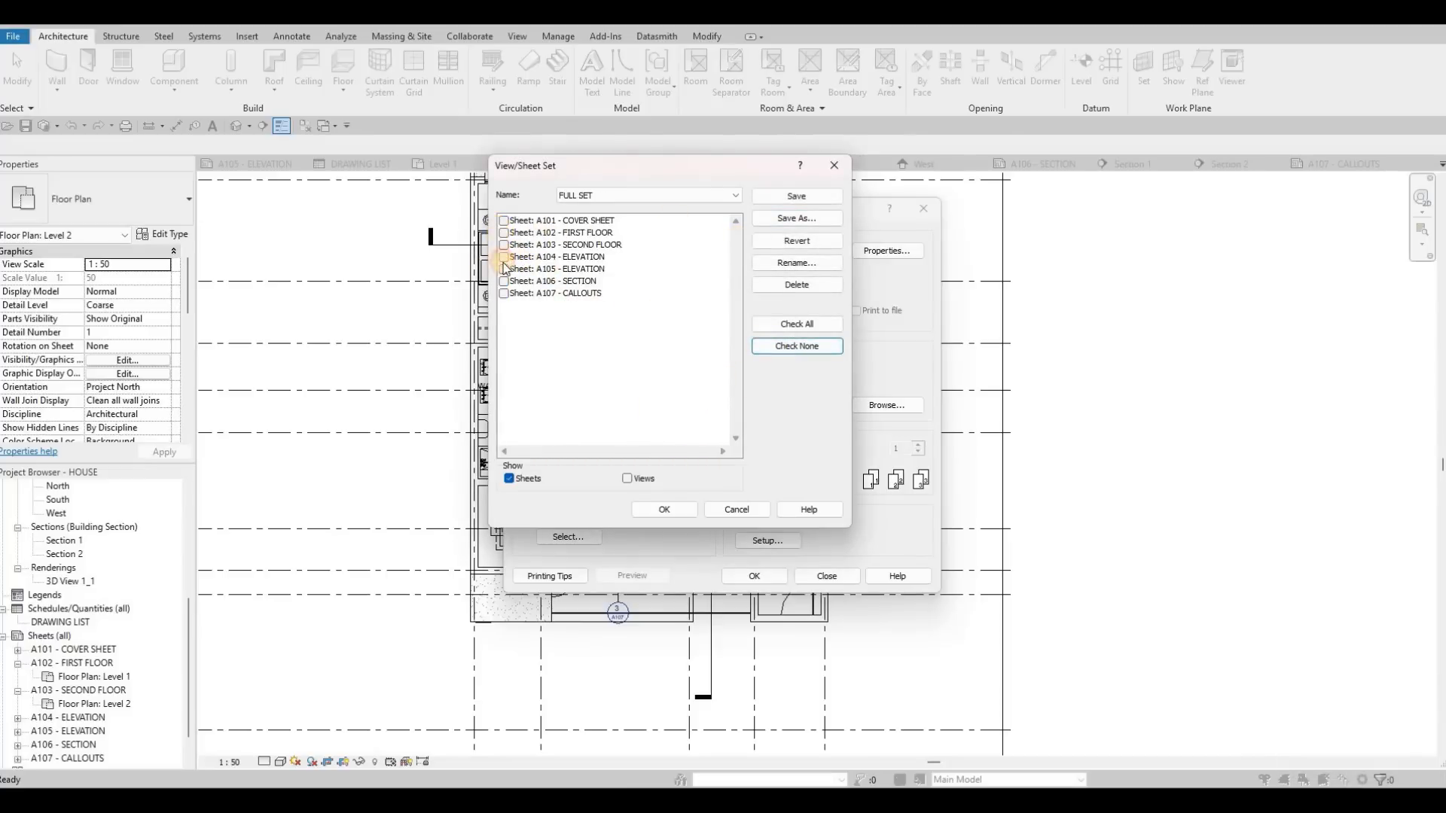
pyautogui.click(503, 232)
pyautogui.click(503, 257)
pyautogui.click(502, 279)
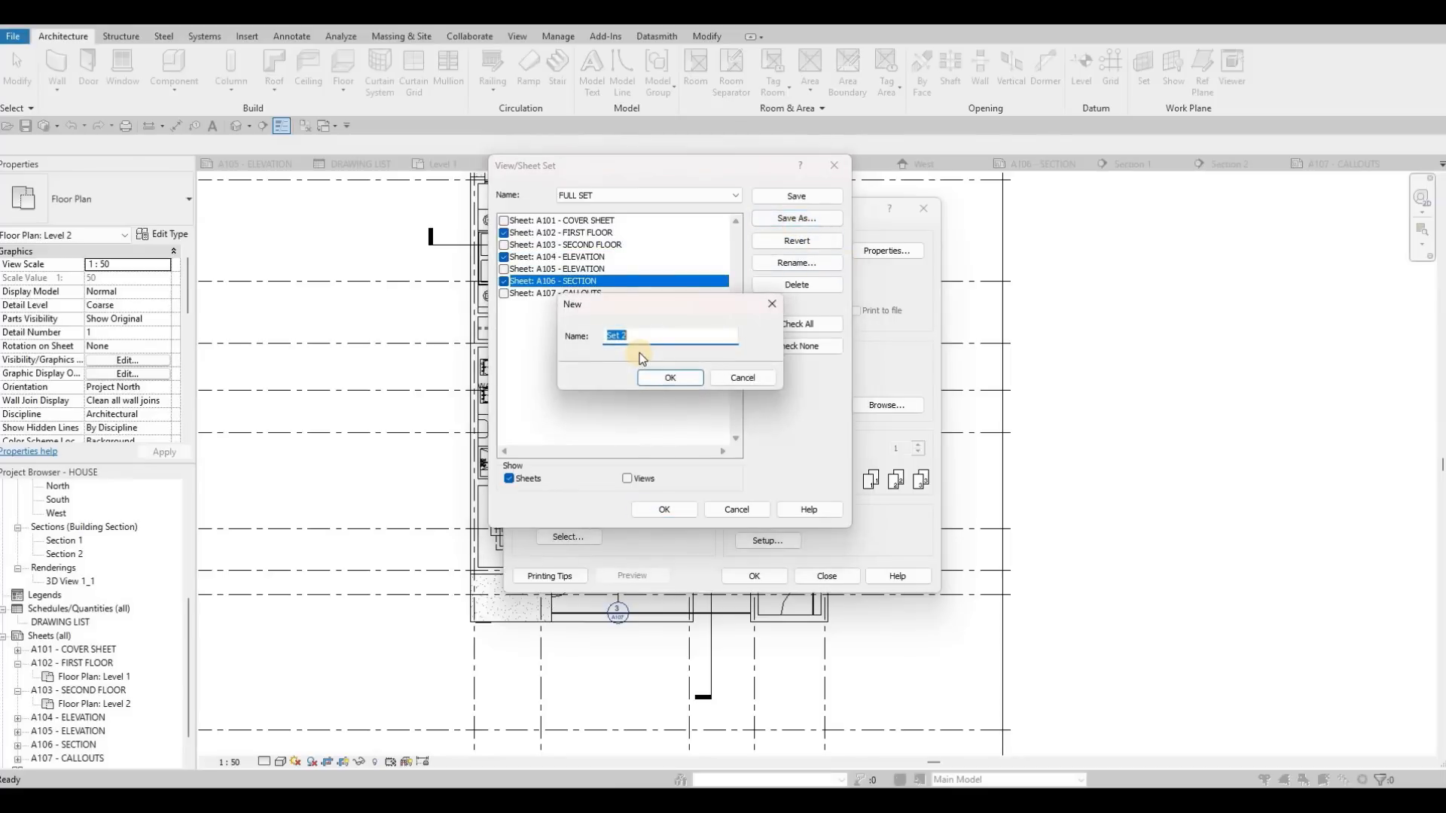
pyautogui.write('A')
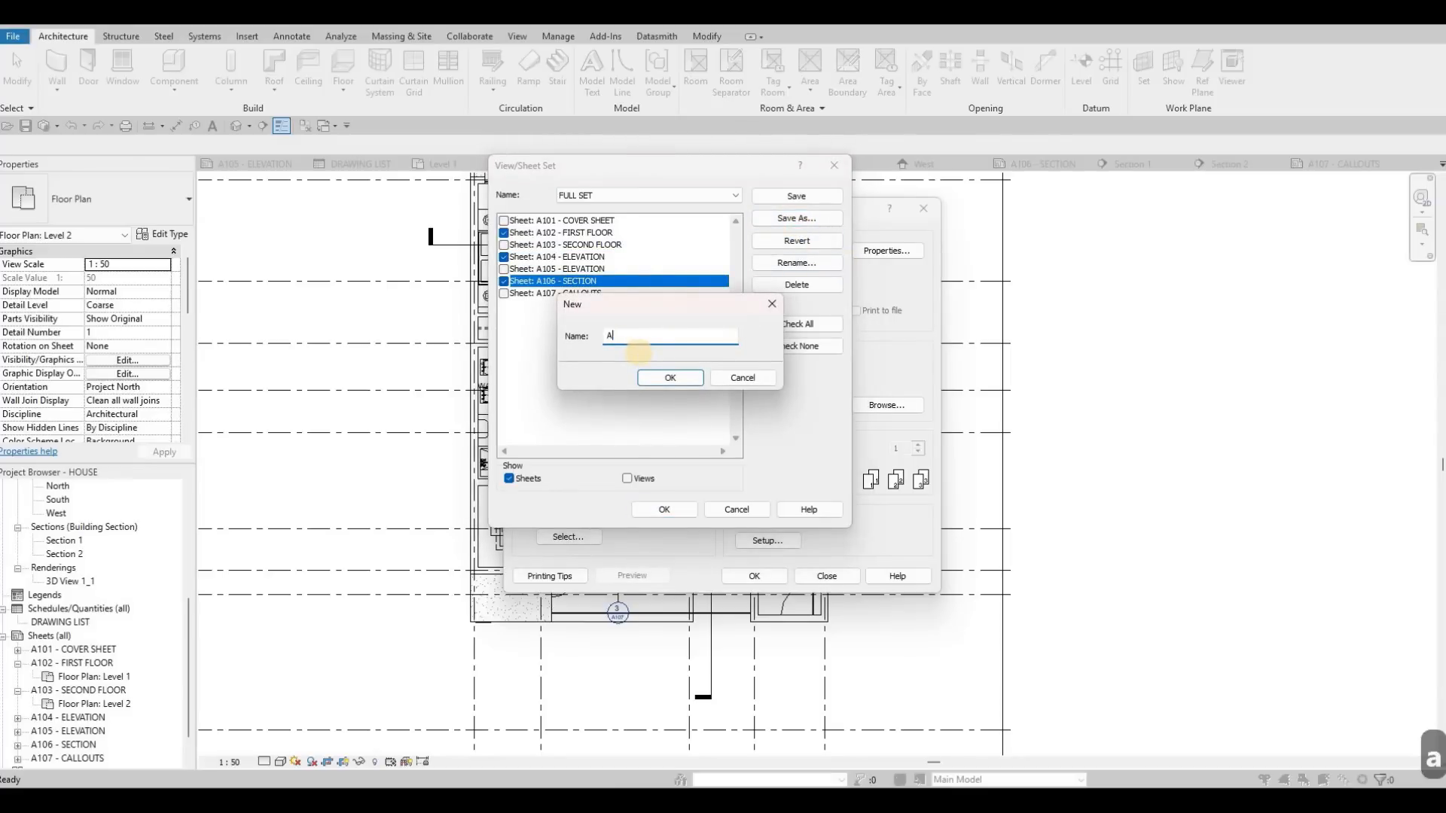
pyautogui.write('DDENDUM 1')
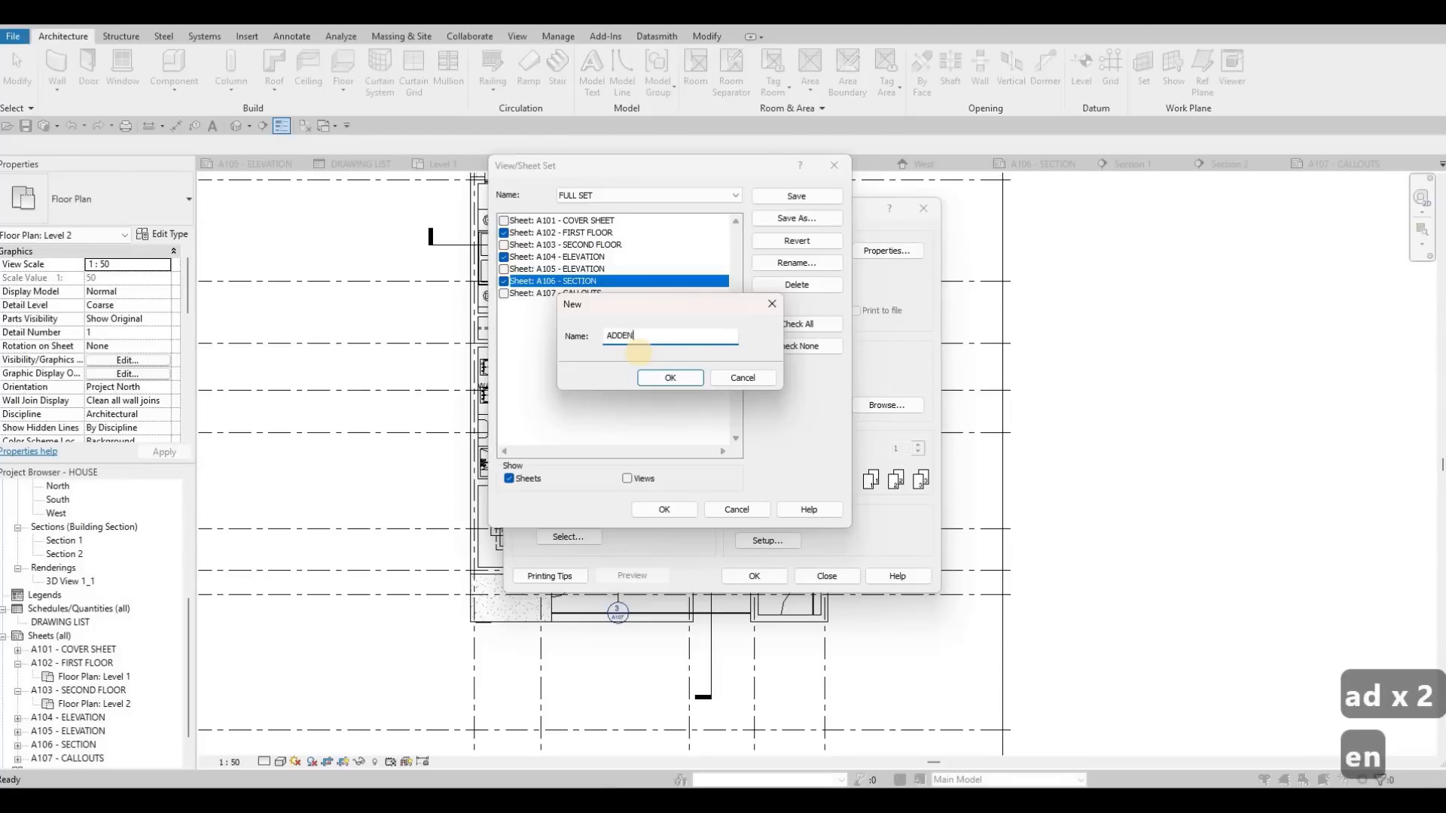
pyautogui.click(676, 379)
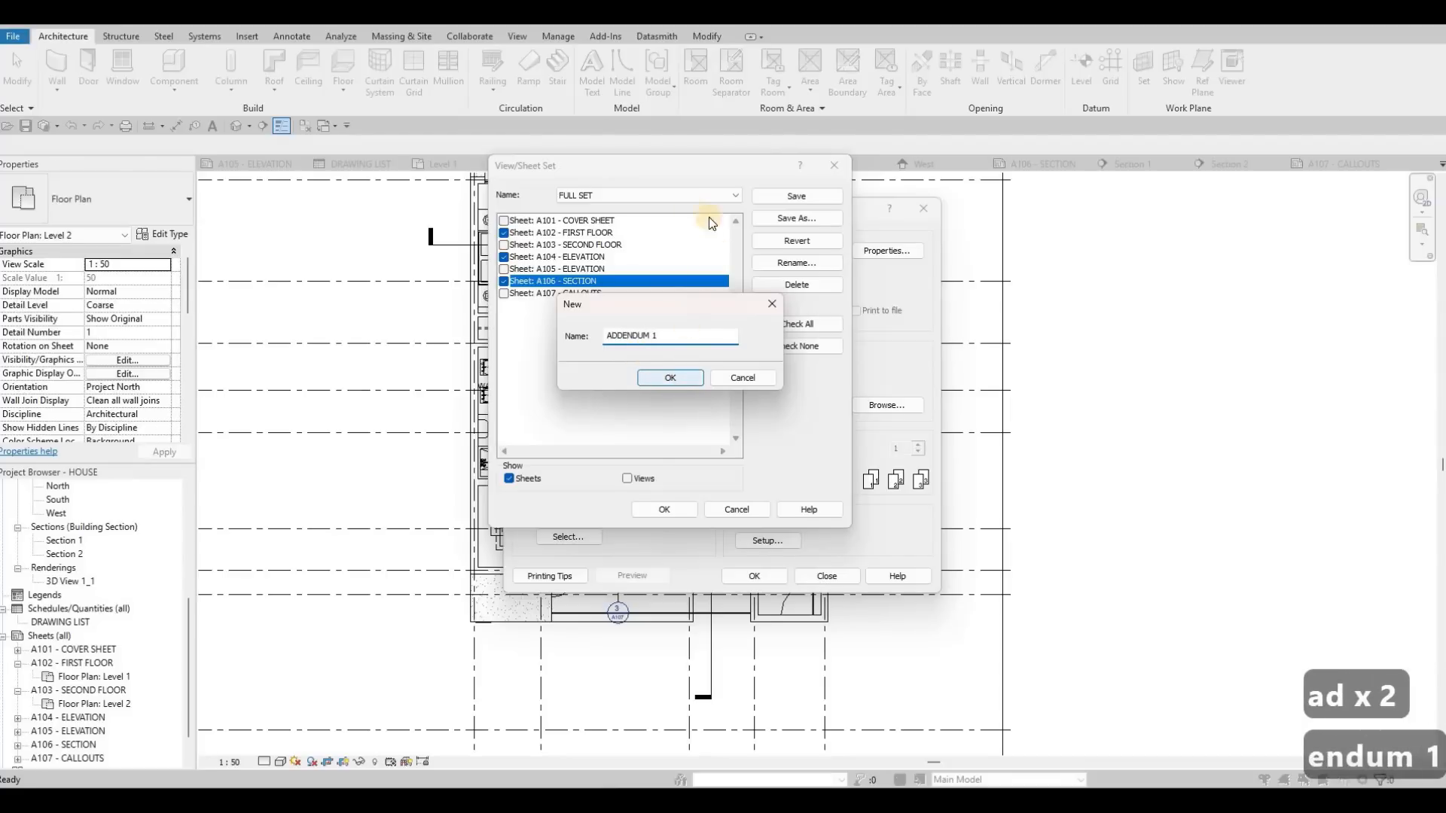
pyautogui.press('Return')
# Step: Choose the FULL SET sheet set with only sheets listed, and accept it as the print range
pyautogui.click(675, 195)
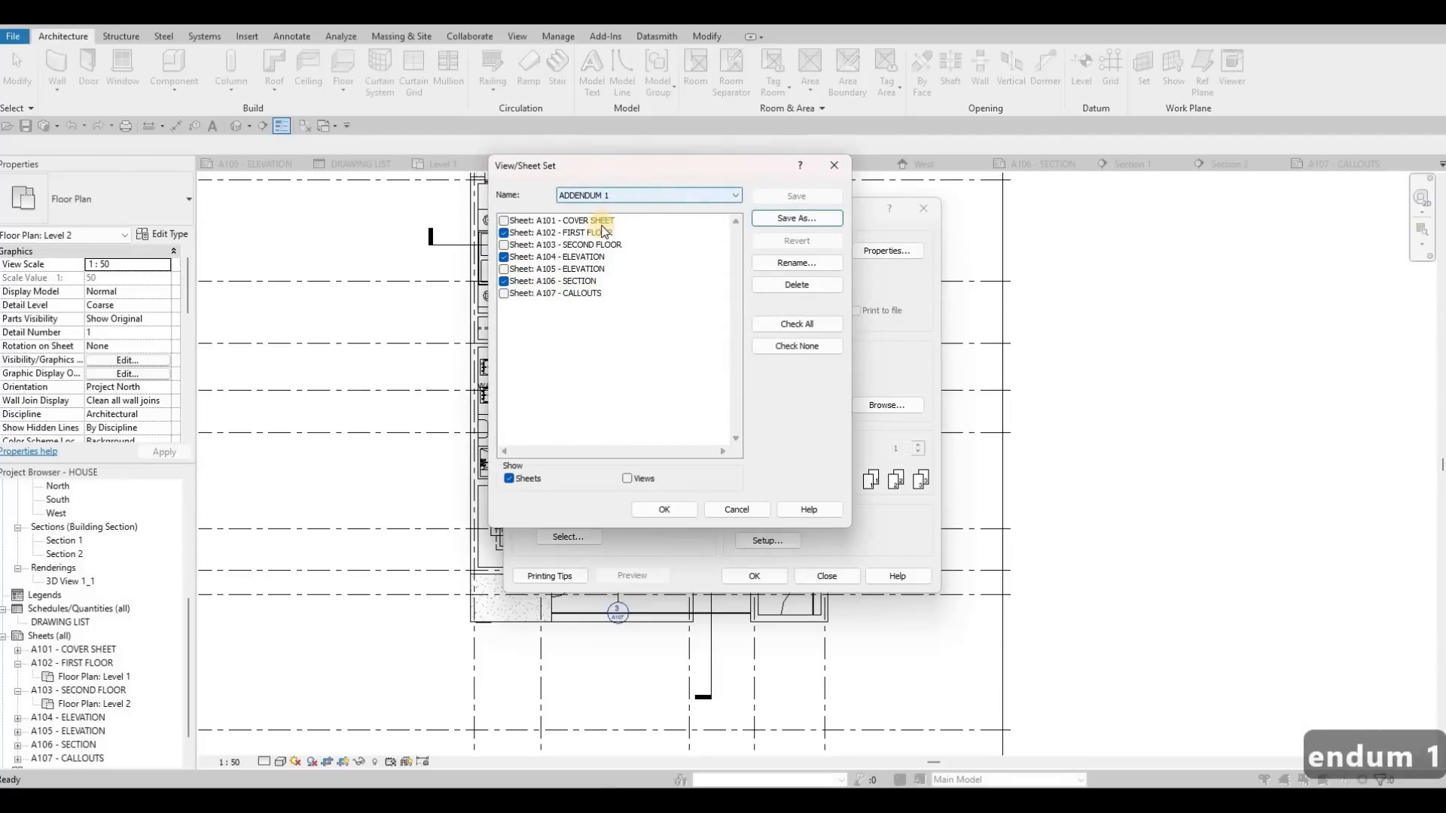
pyautogui.click(626, 480)
pyautogui.click(627, 479)
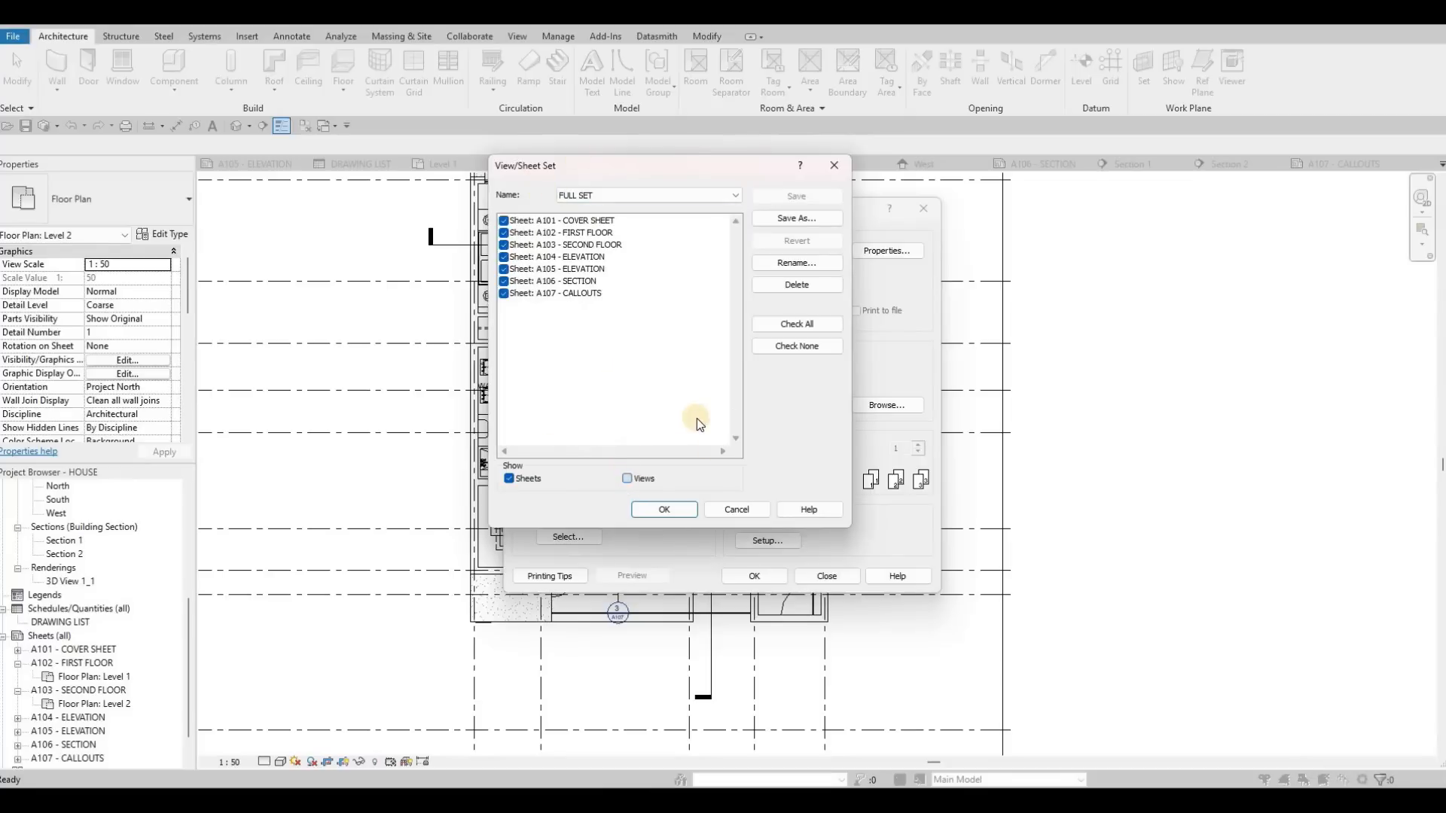
pyautogui.click(665, 510)
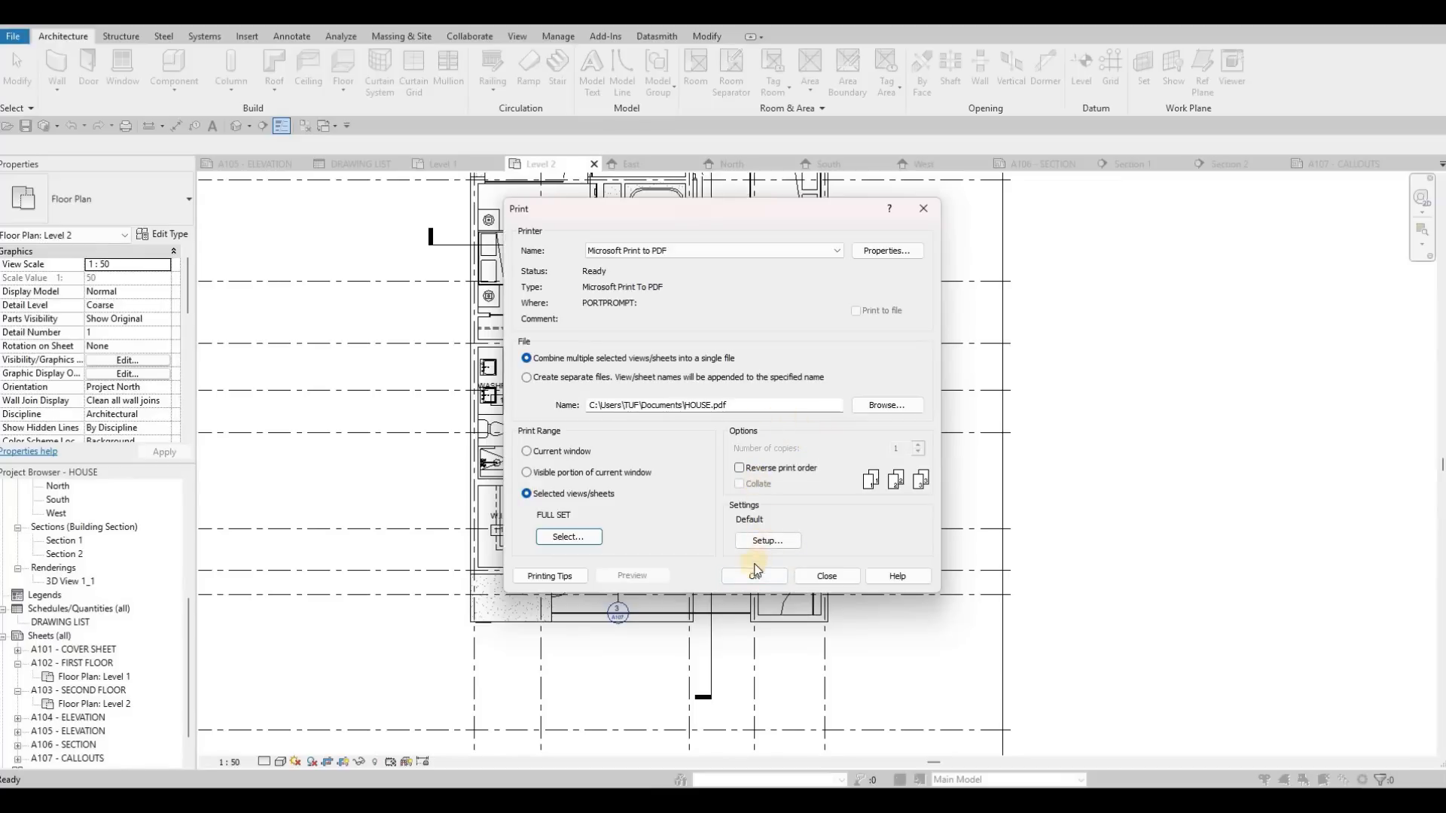
# Step: Print the selected sheets and save the combined PDF to the Desktop as HOUSE
pyautogui.press('Return')
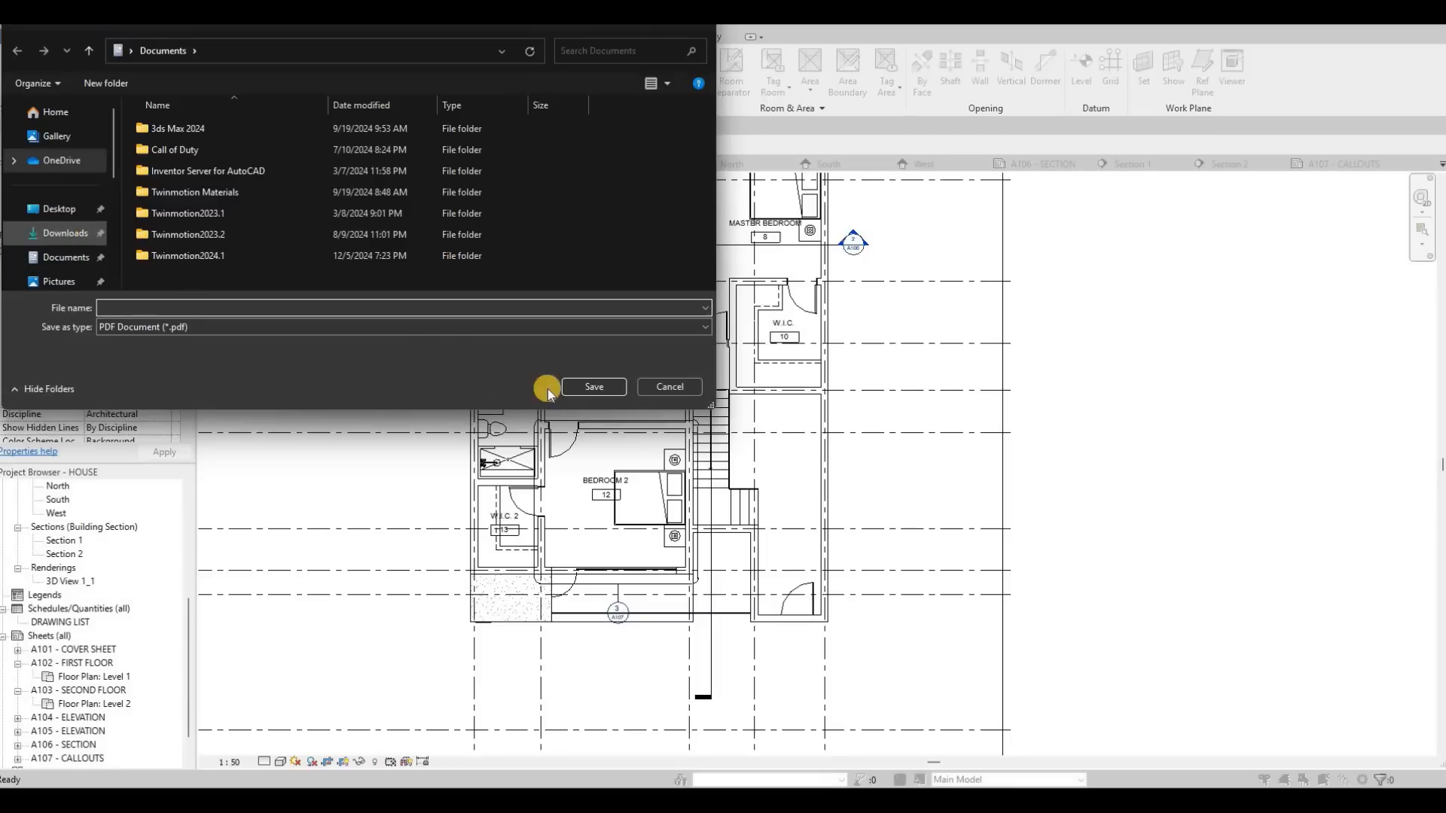
pyautogui.click(587, 389)
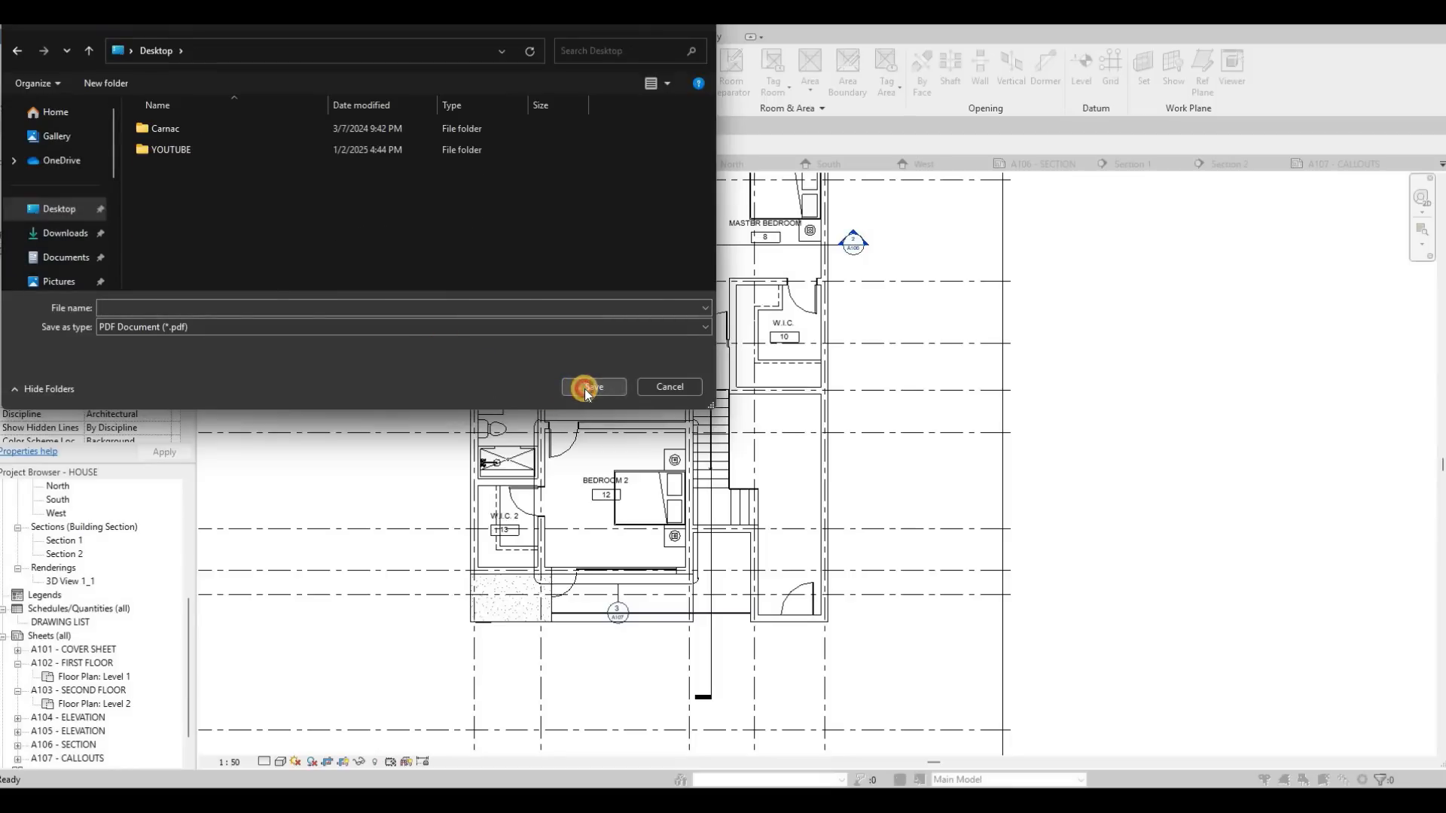
pyautogui.click(235, 294)
pyautogui.write('HOUSE')
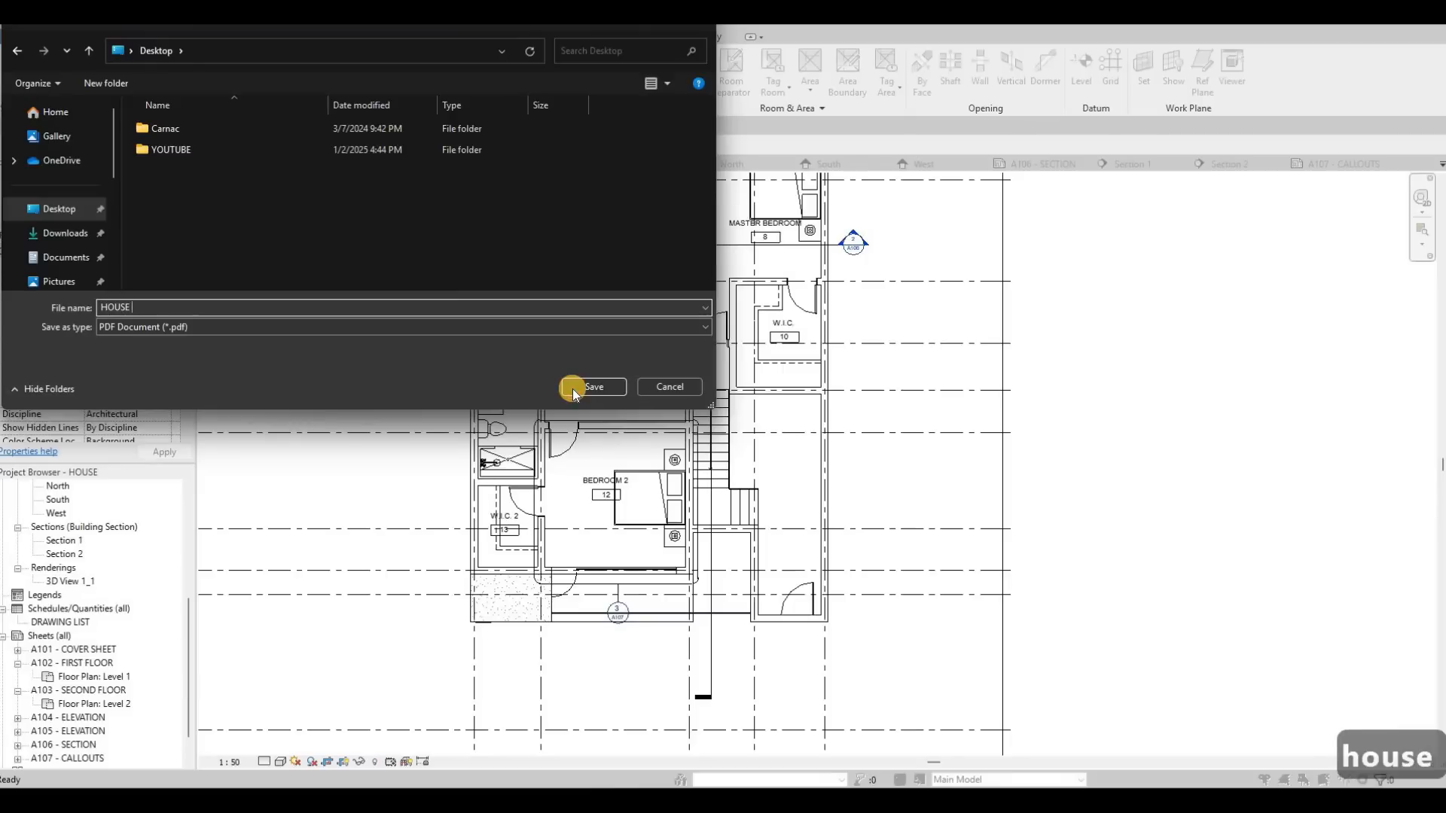
pyautogui.click(572, 389)
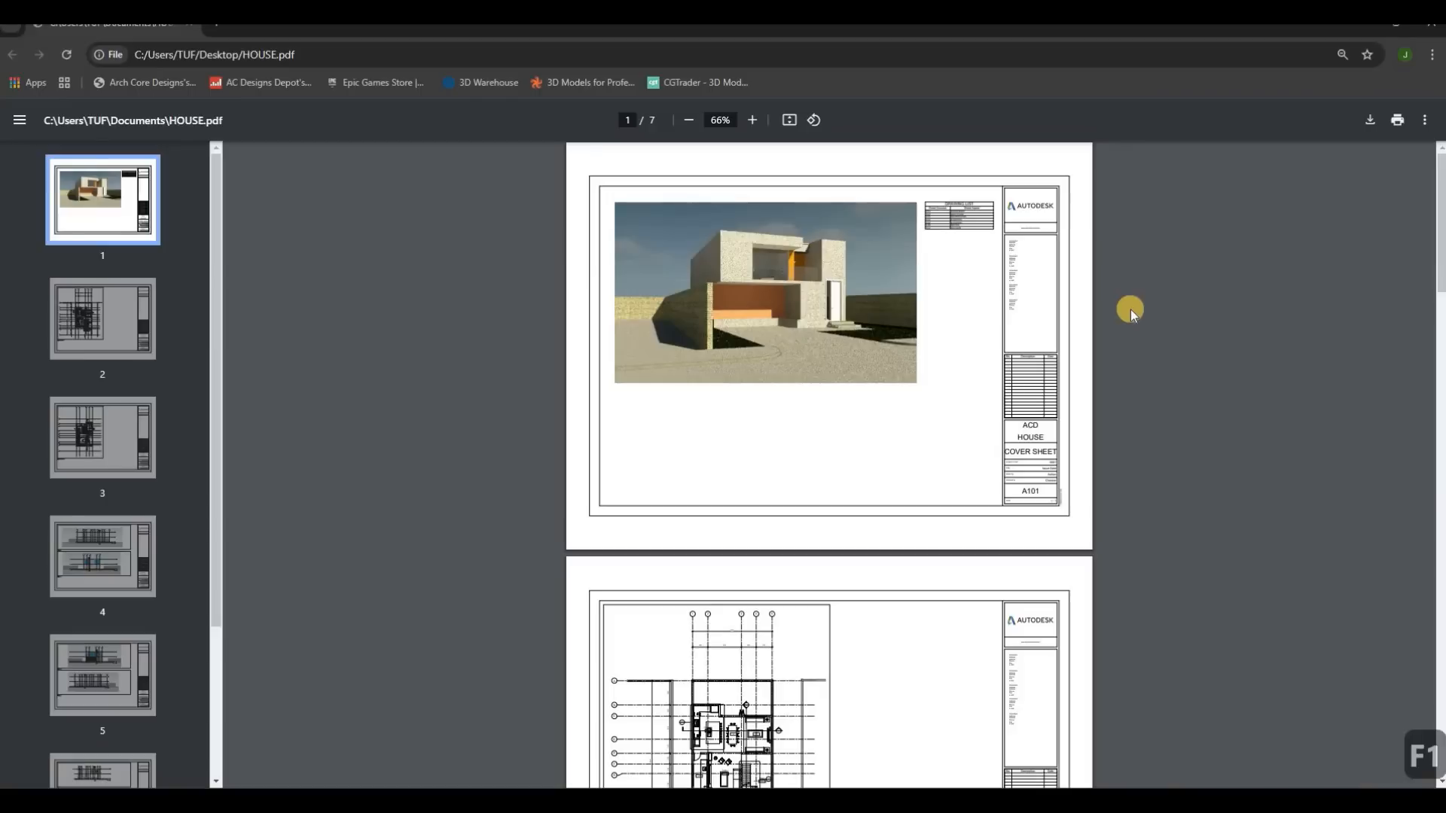
# Step: Switch to the printed HOUSE.pdf in the browser and examine the cover sheet, its drawing list and the first floor sheet
pyautogui.keyDown('ctrl'); pyautogui.scroll(5, 1132, 310); pyautogui.keyUp('ctrl')
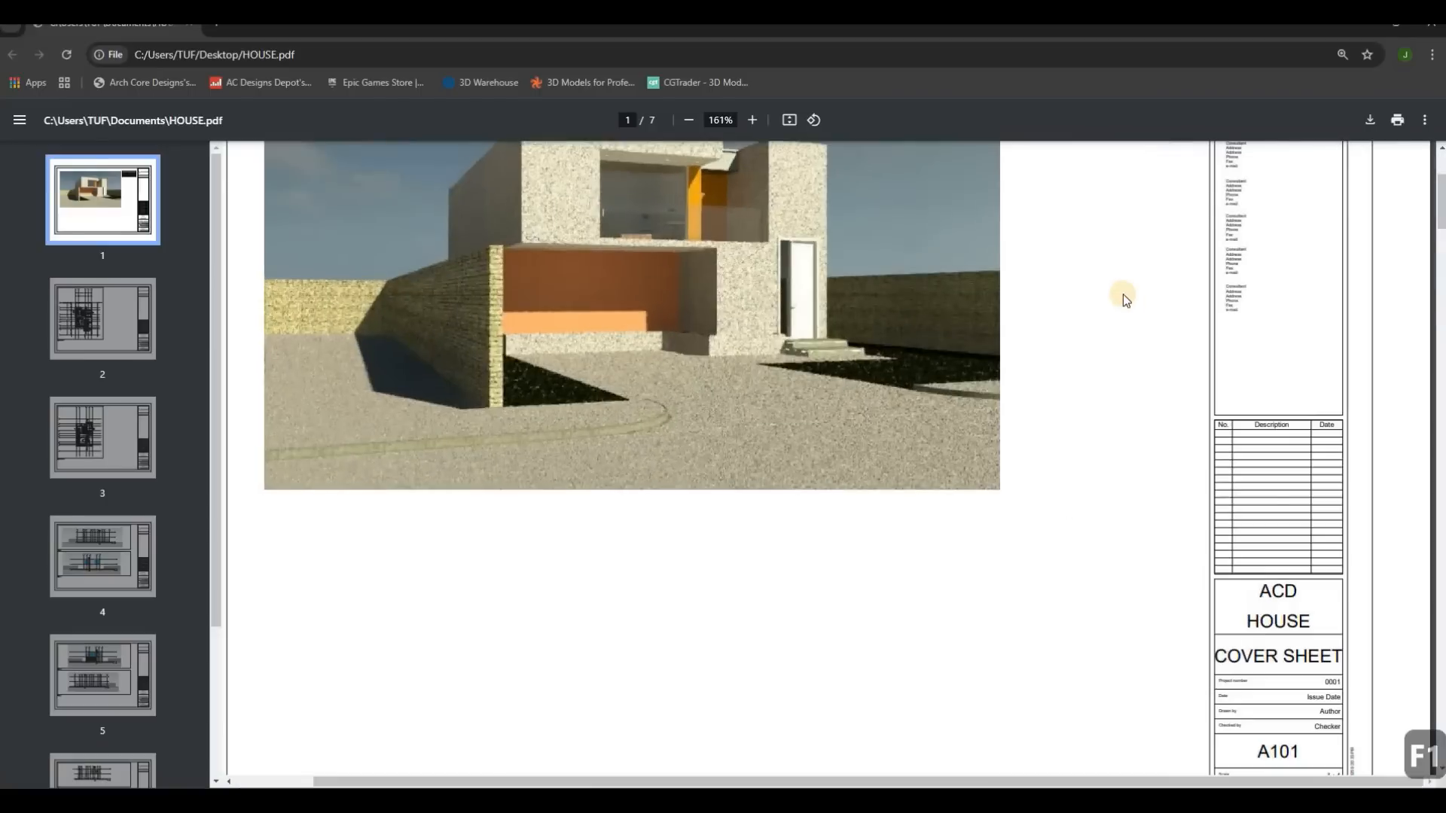
pyautogui.scroll(-8, 1040, 303)
pyautogui.keyDown('ctrl'); pyautogui.scroll(-3, 951, 310); pyautogui.keyUp('ctrl')
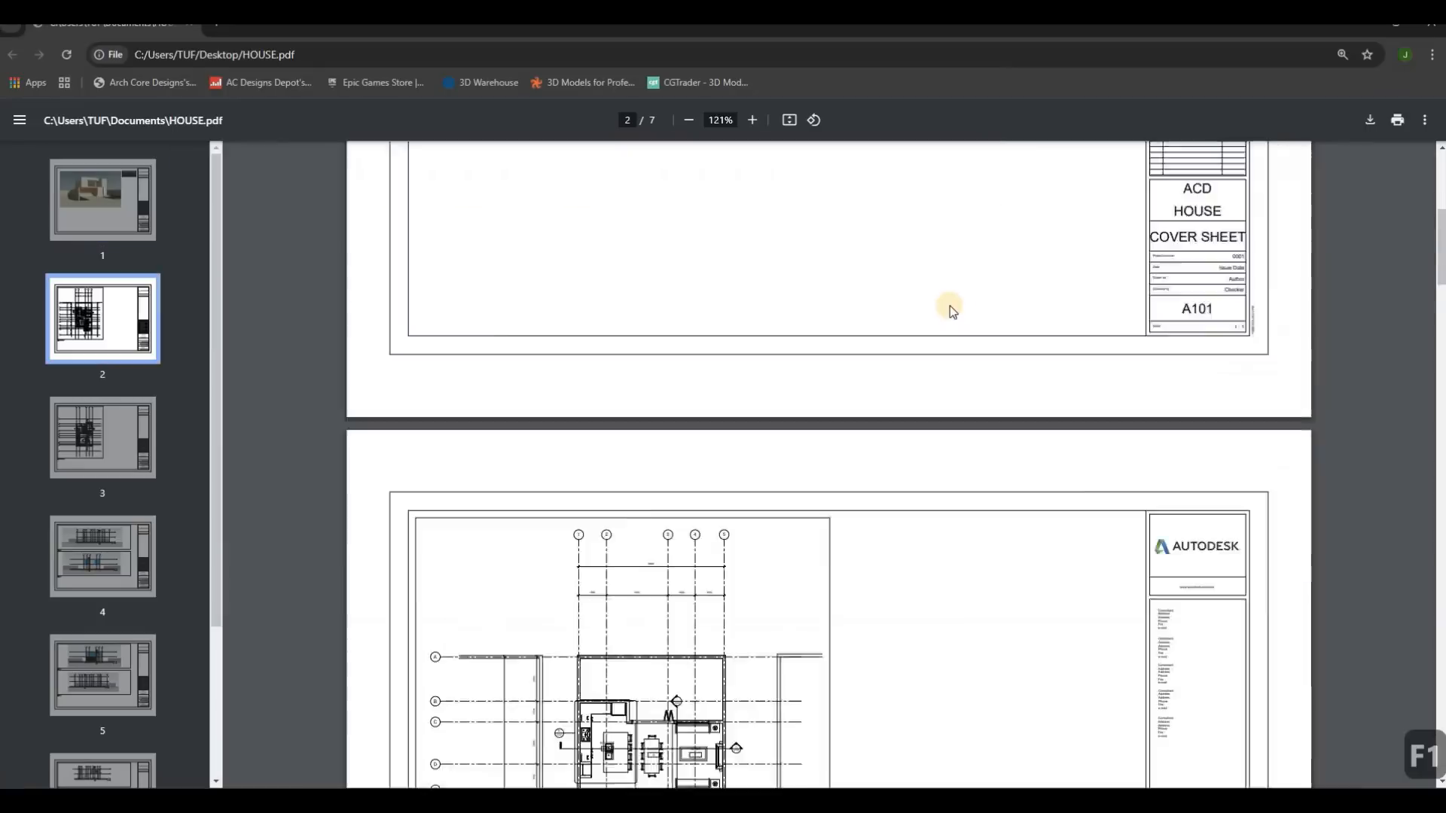
pyautogui.scroll(-5, 723, 365)
pyautogui.keyDown('ctrl'); pyautogui.scroll(1, 659, 445); pyautogui.keyUp('ctrl')
pyautogui.scroll(3, 555, 539)
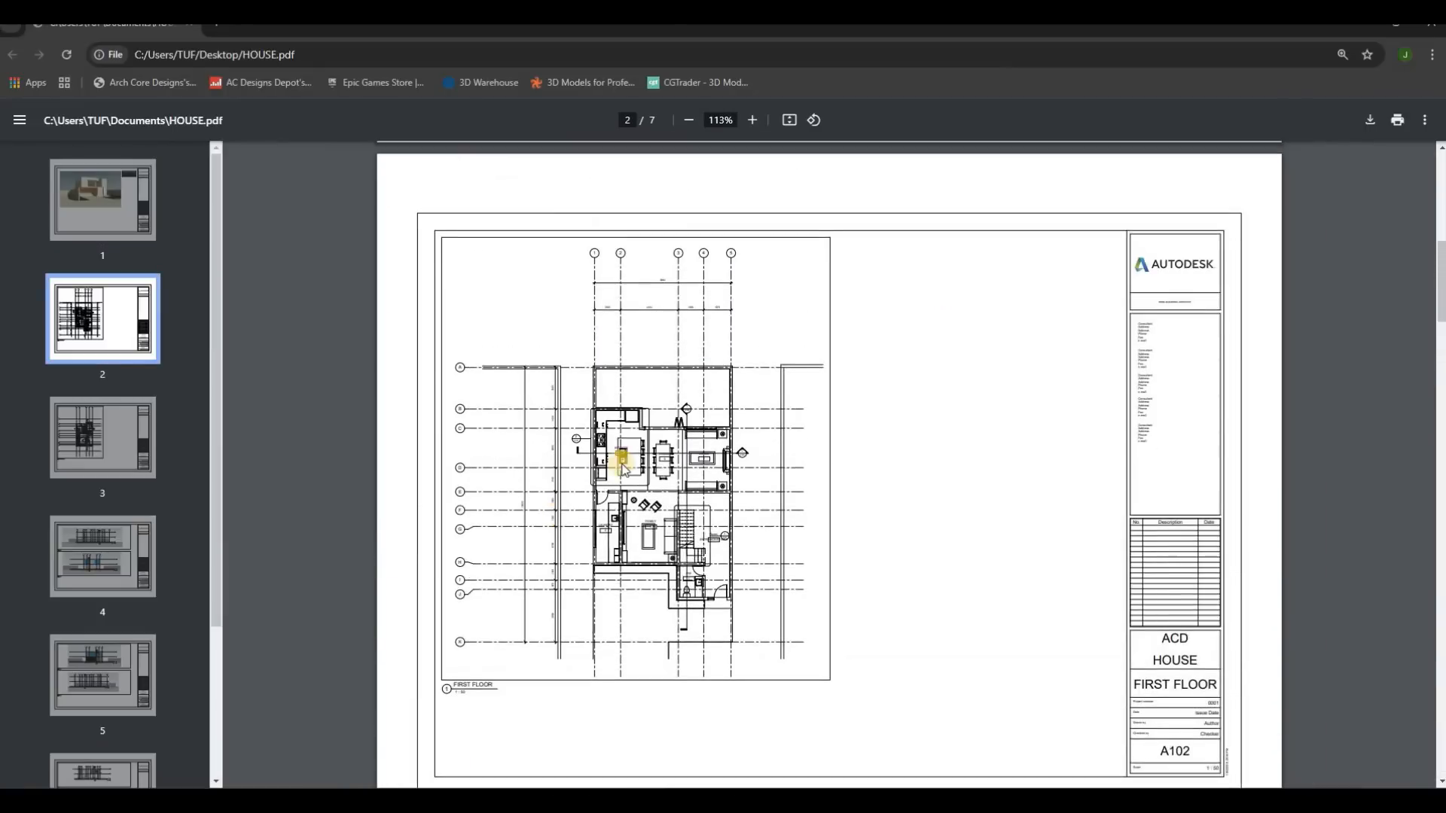
pyautogui.scroll(-1, 646, 456)
pyautogui.scroll(8, 994, 272)
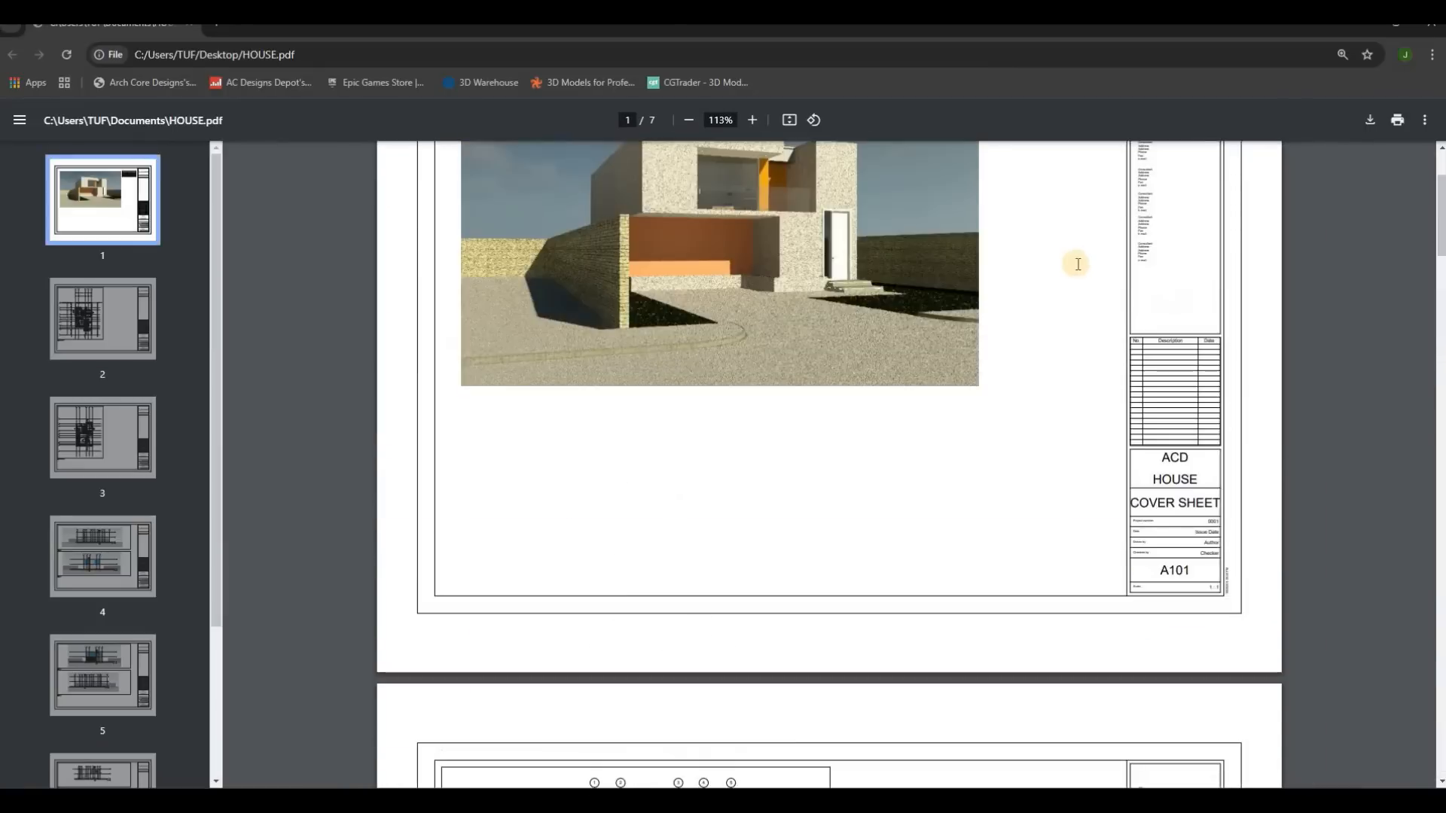
pyautogui.keyDown('ctrl'); pyautogui.scroll(5, 814, 350); pyautogui.keyUp('ctrl')
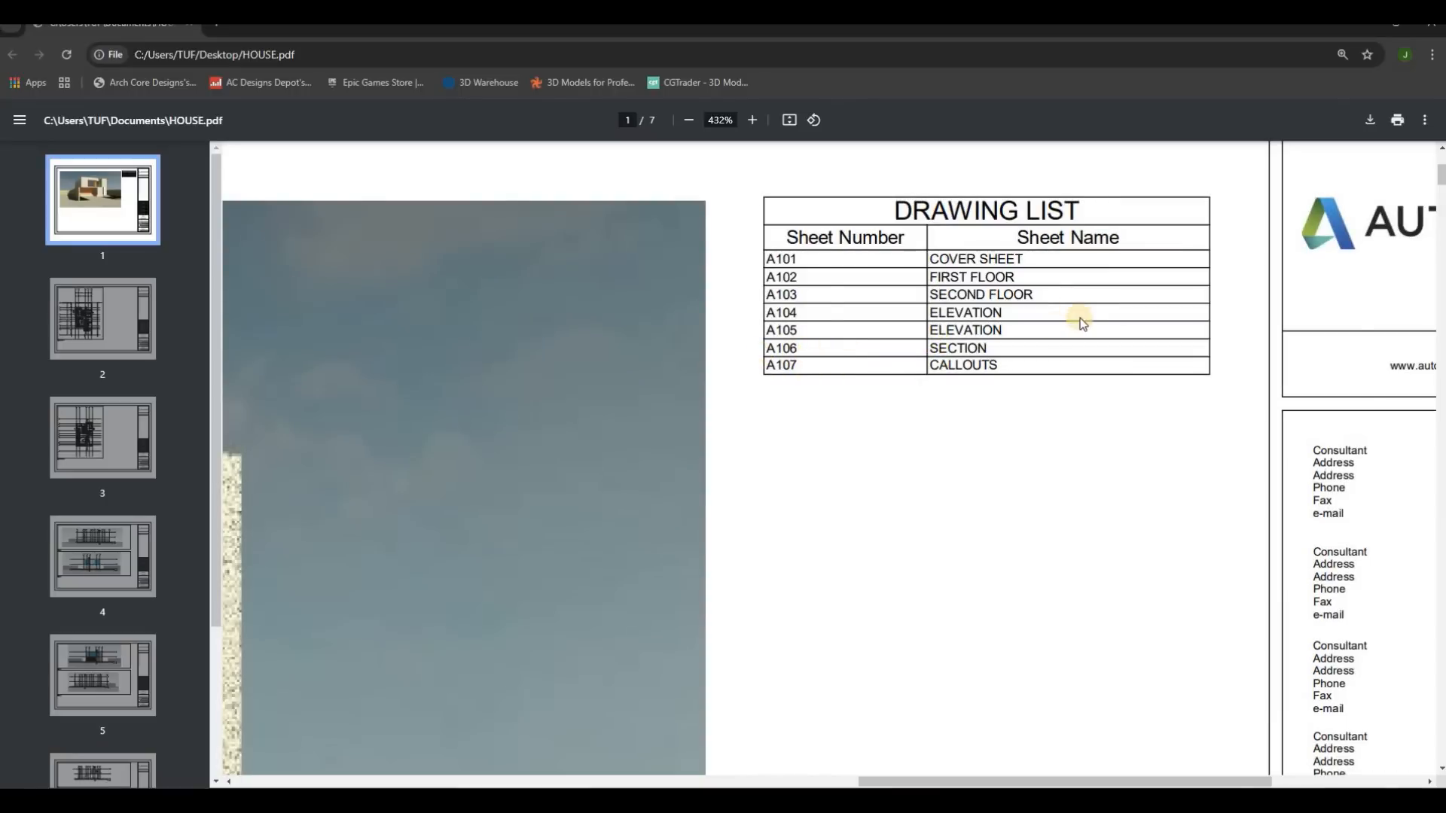
pyautogui.keyDown('ctrl'); pyautogui.scroll(-5, 1082, 324); pyautogui.keyUp('ctrl')
pyautogui.keyDown('ctrl'); pyautogui.scroll(4, 1083, 324); pyautogui.keyUp('ctrl')
pyautogui.keyDown('ctrl'); pyautogui.scroll(-6, 1058, 329); pyautogui.keyUp('ctrl')
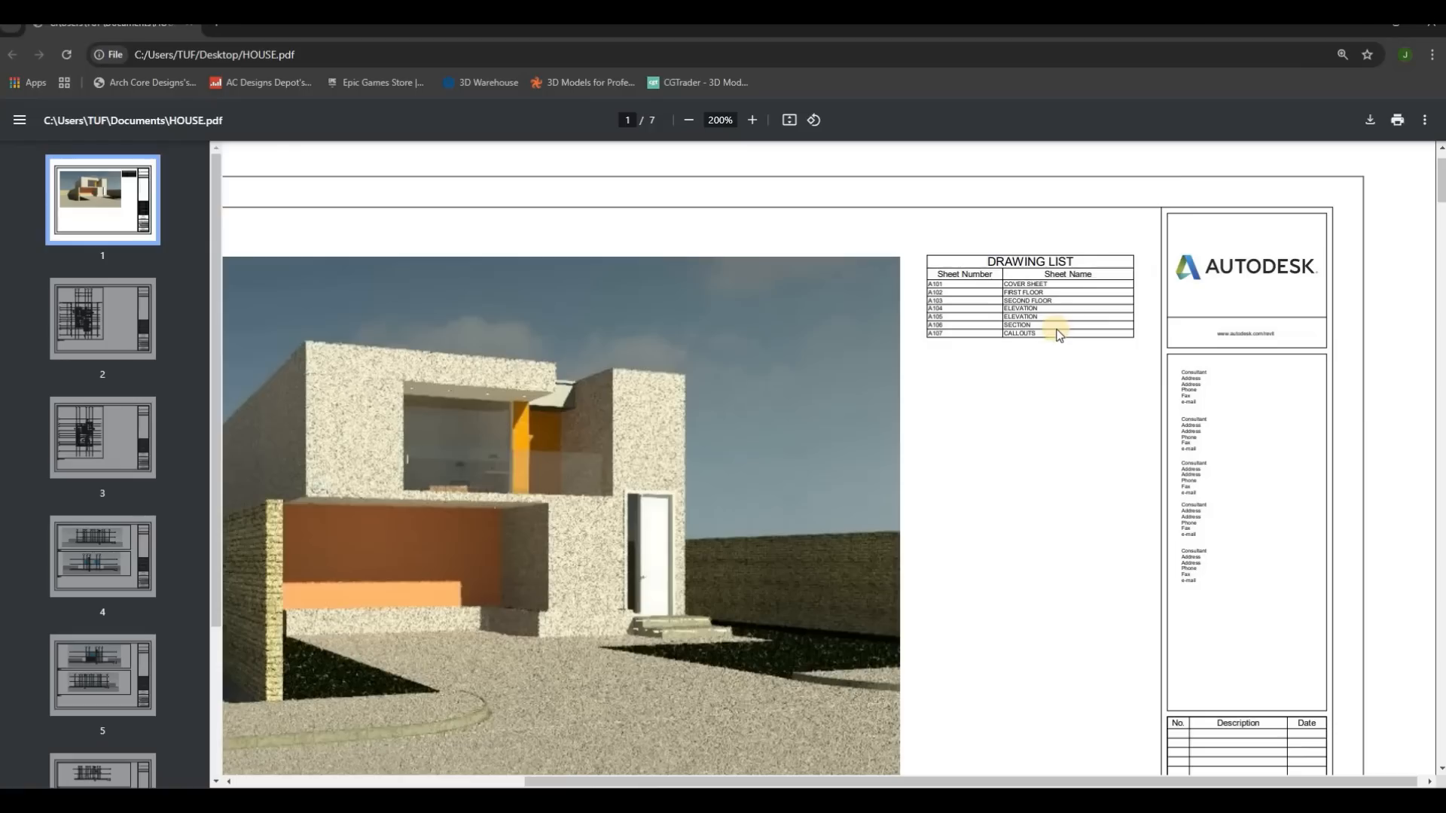
# Step: Review the remaining PDF pages, checking the floor plans, elevations, sections and callouts through sheet A107
pyautogui.scroll(-5, 866, 356)
pyautogui.scroll(-3, 865, 355)
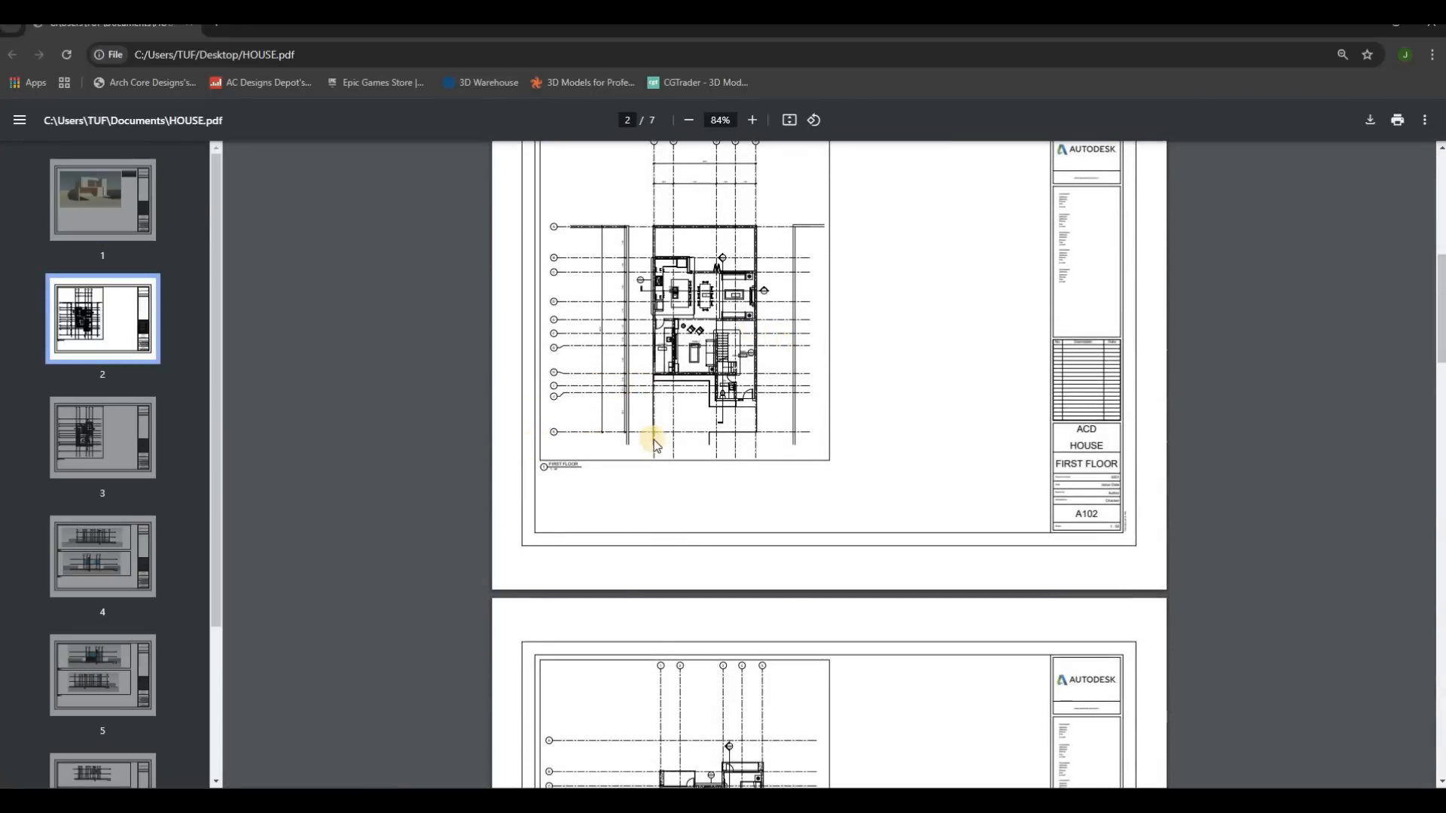
pyautogui.scroll(-15, 667, 460)
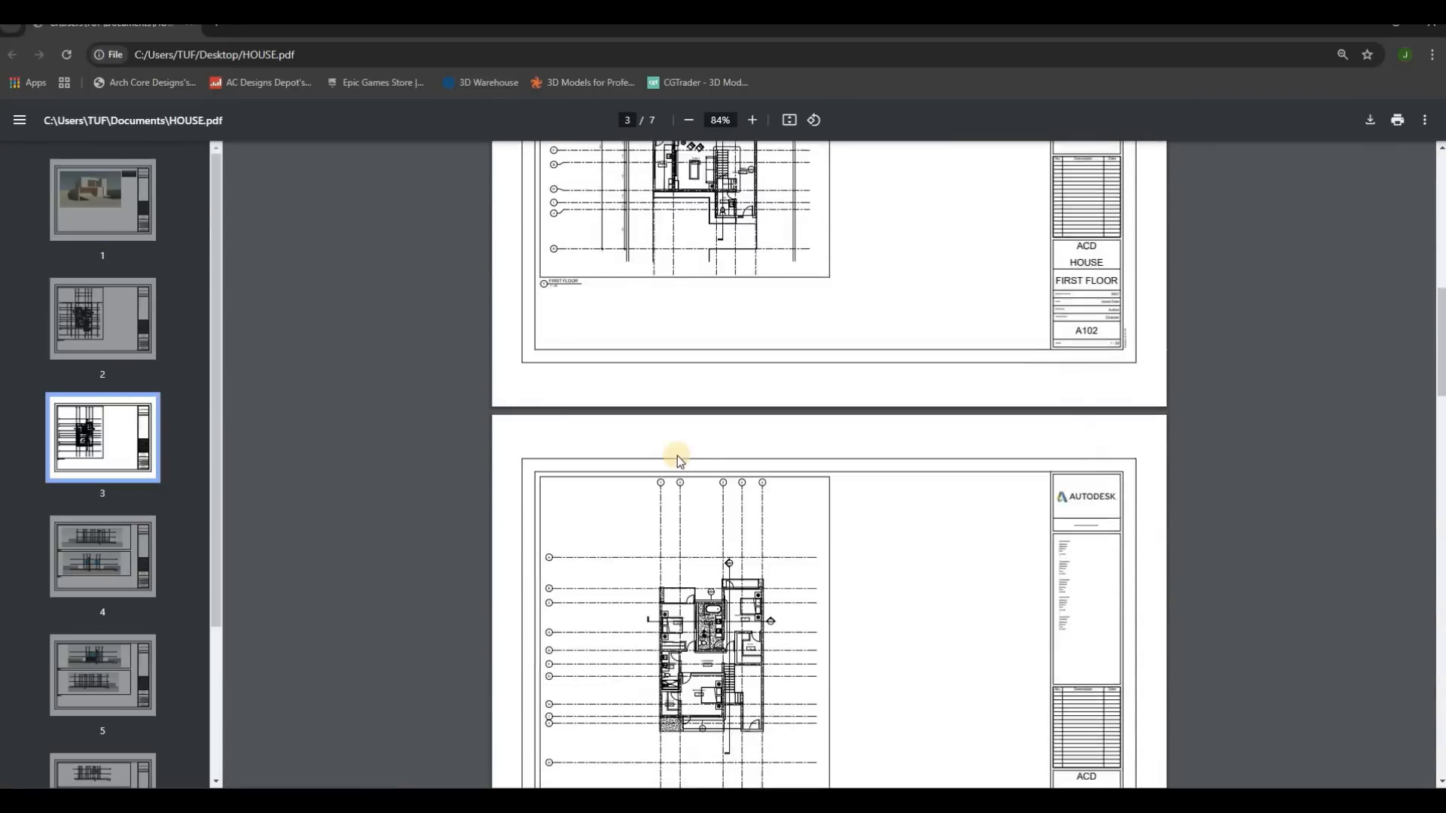
pyautogui.scroll(-10, 696, 476)
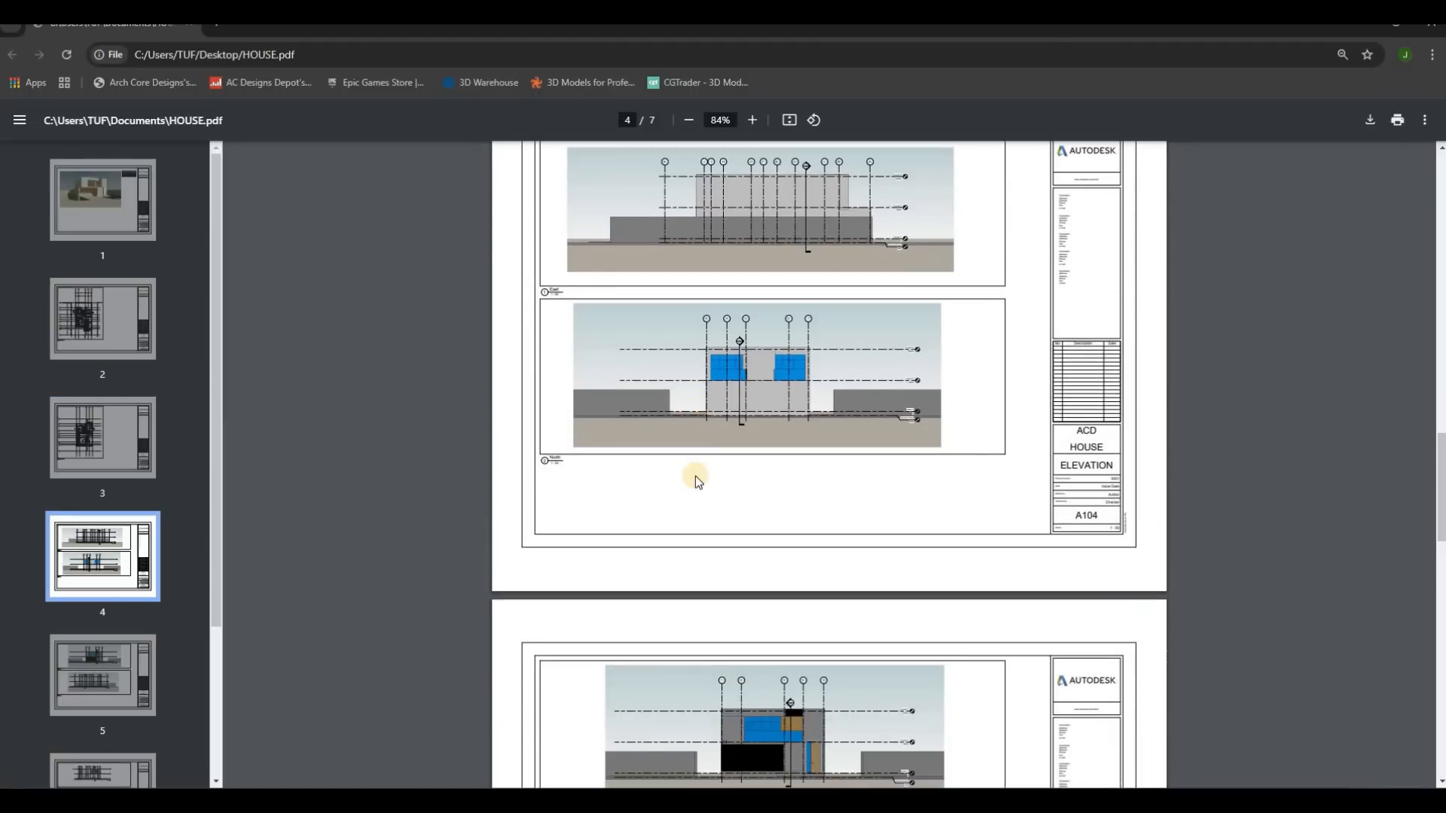
pyautogui.scroll(-4, 714, 489)
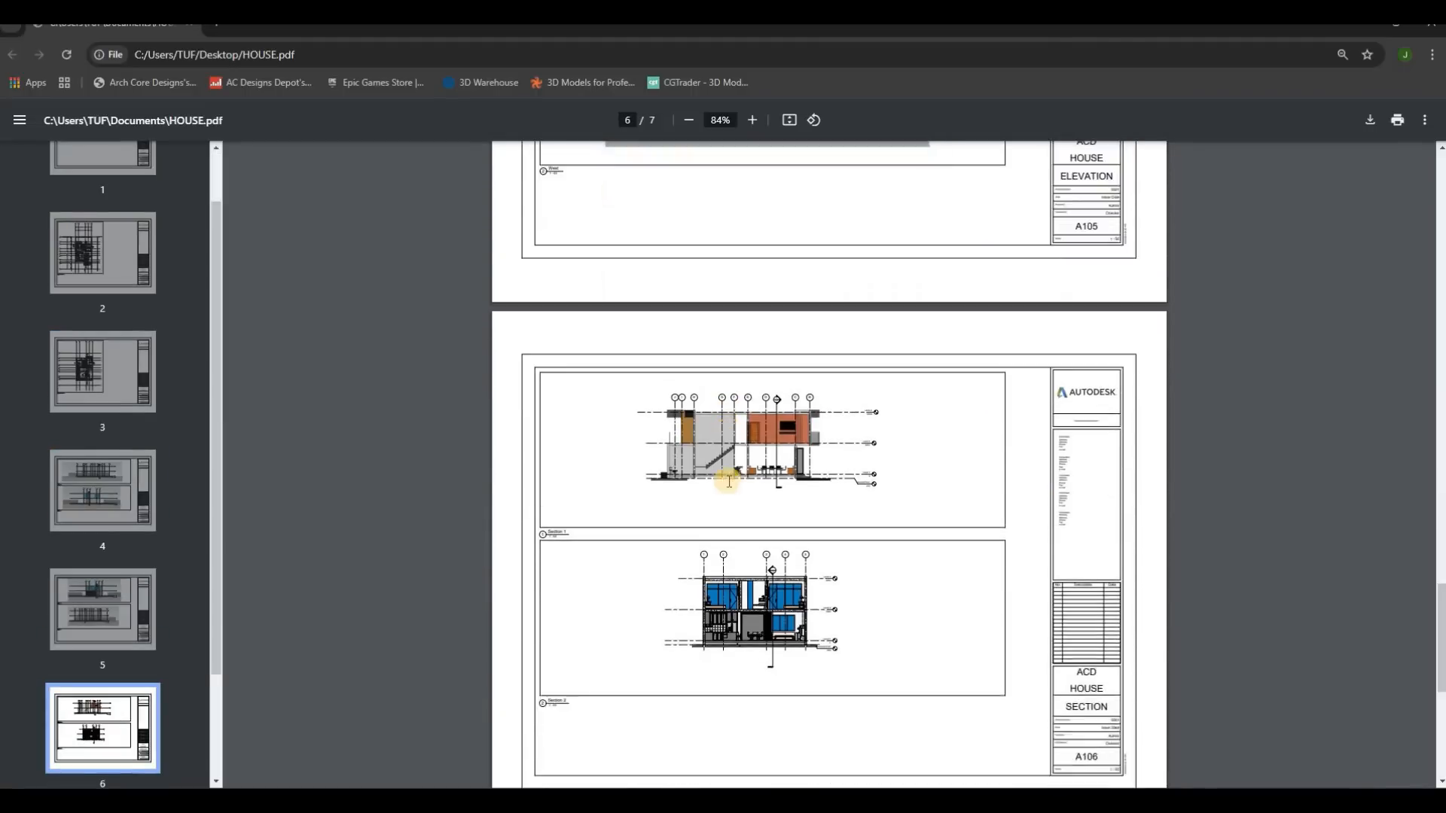
pyautogui.keyDown('ctrl'); pyautogui.scroll(5, 726, 482); pyautogui.keyUp('ctrl')
pyautogui.scroll(-10, 729, 456)
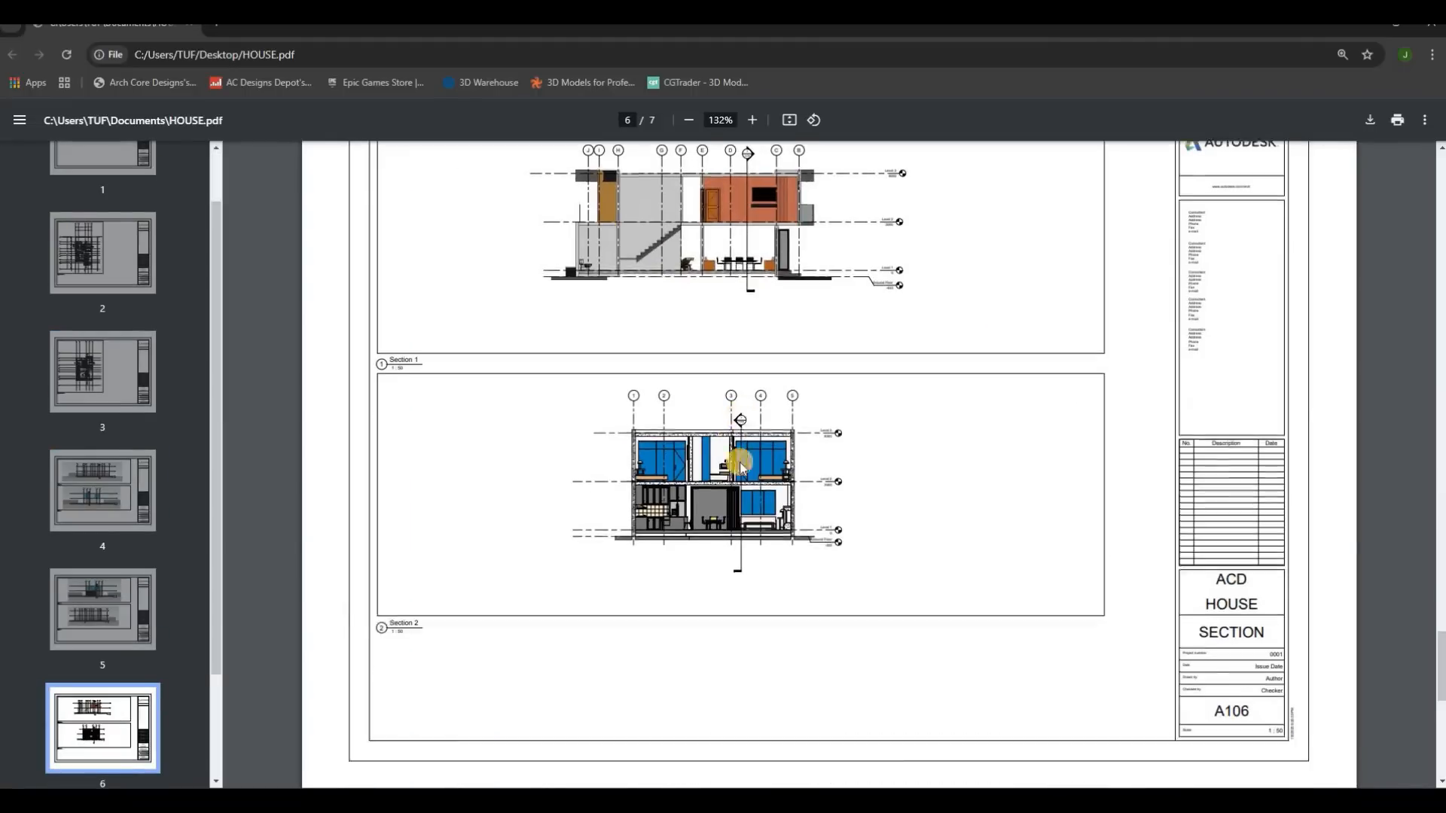
pyautogui.scroll(1, 883, 360)
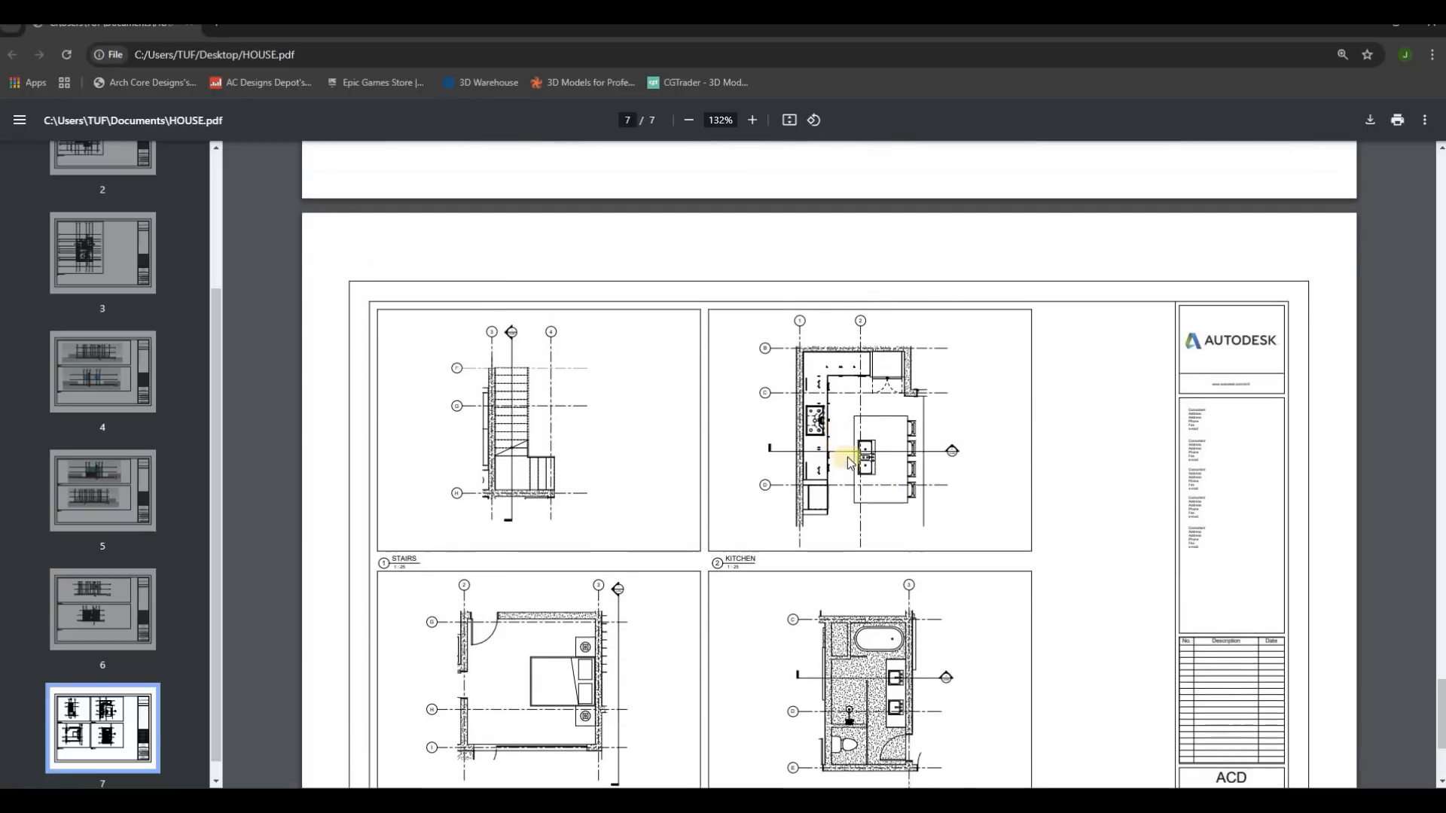
pyautogui.scroll(-3, 930, 400)
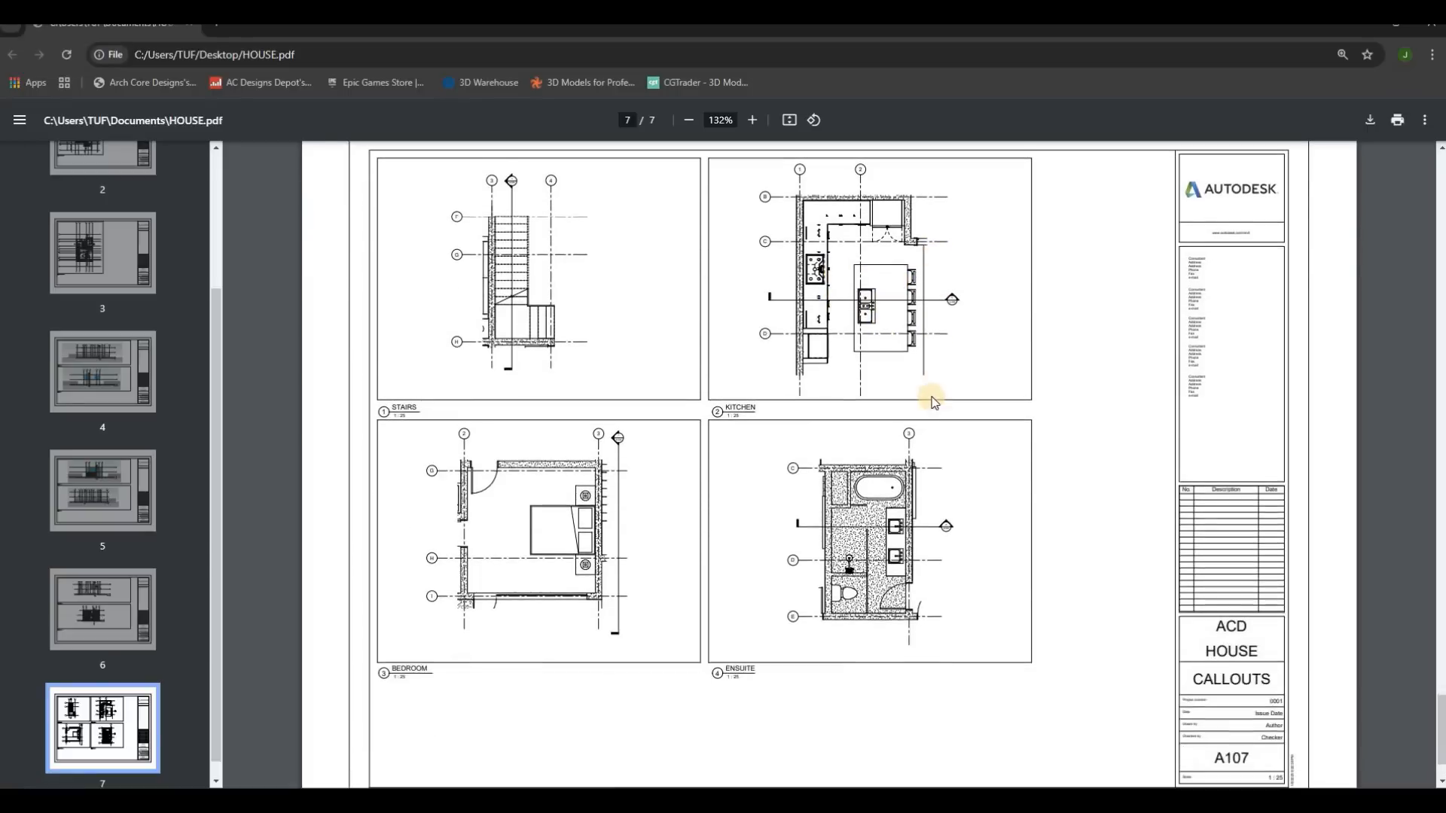
pyautogui.keyDown('ctrl'); pyautogui.scroll(-5, 1220, 300); pyautogui.keyUp('ctrl')
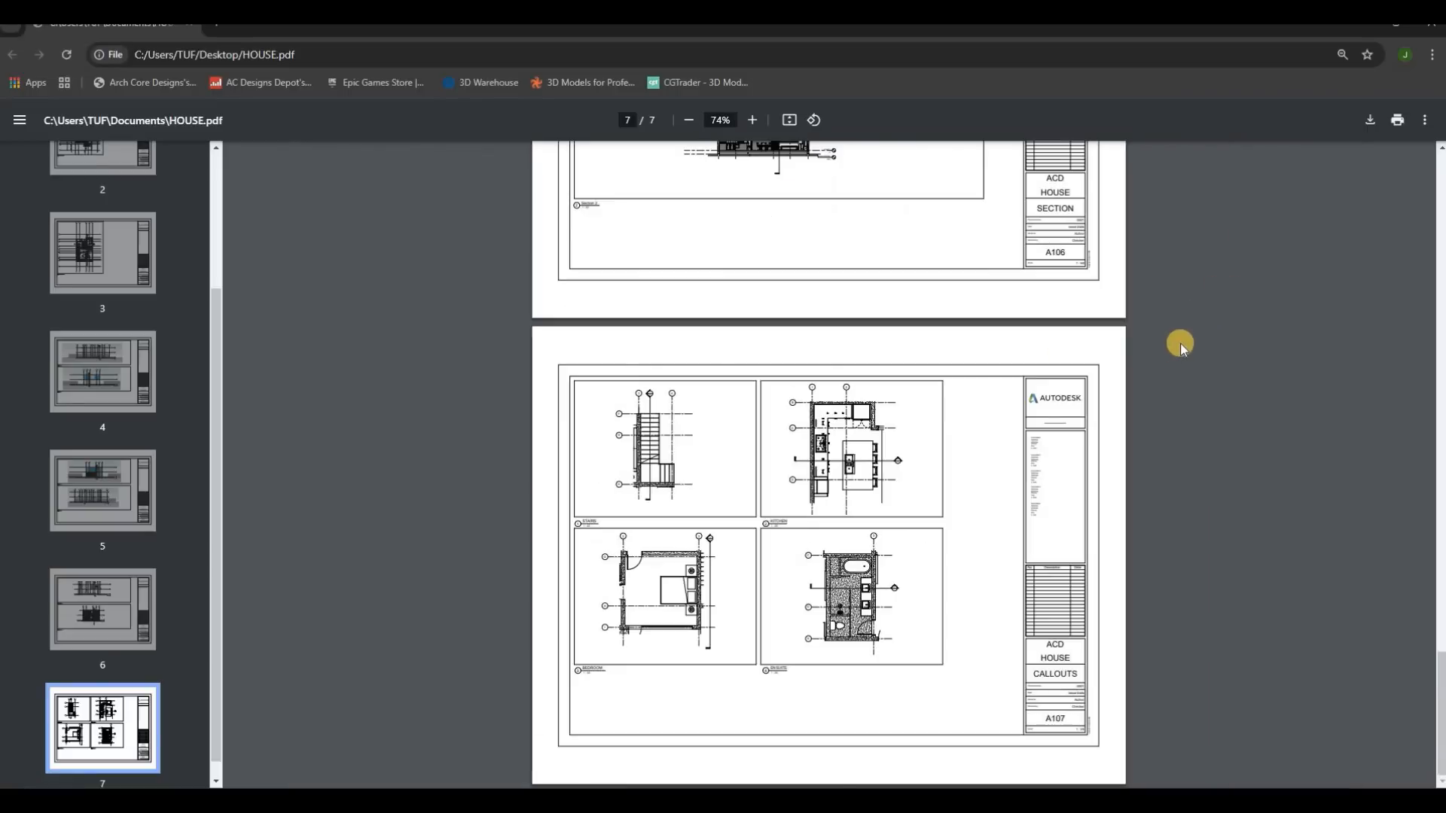